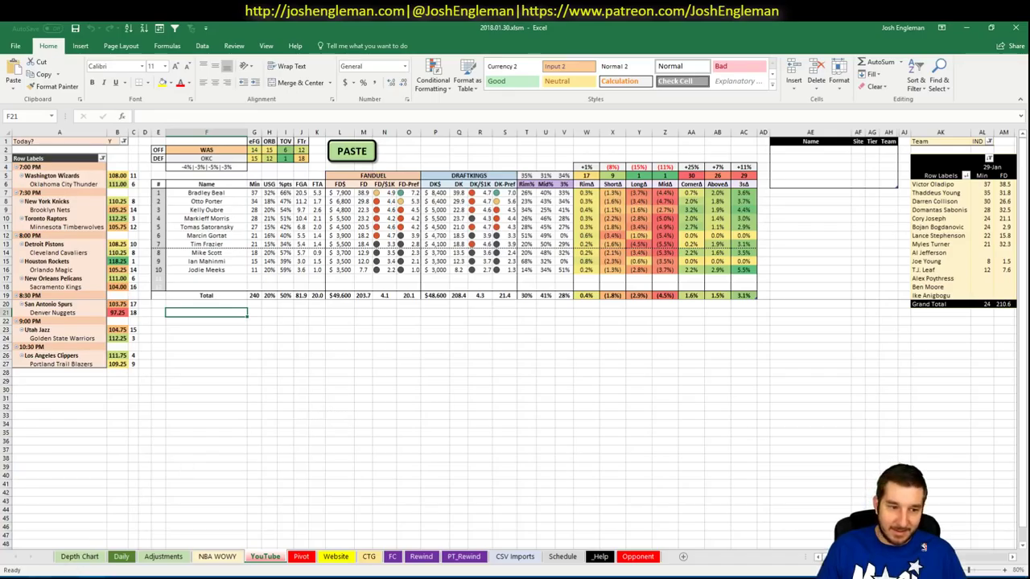
Step: Switch to the FanDuel contest scoring page in the browser and review the two lineups shown side by side
key("alt+Tab")
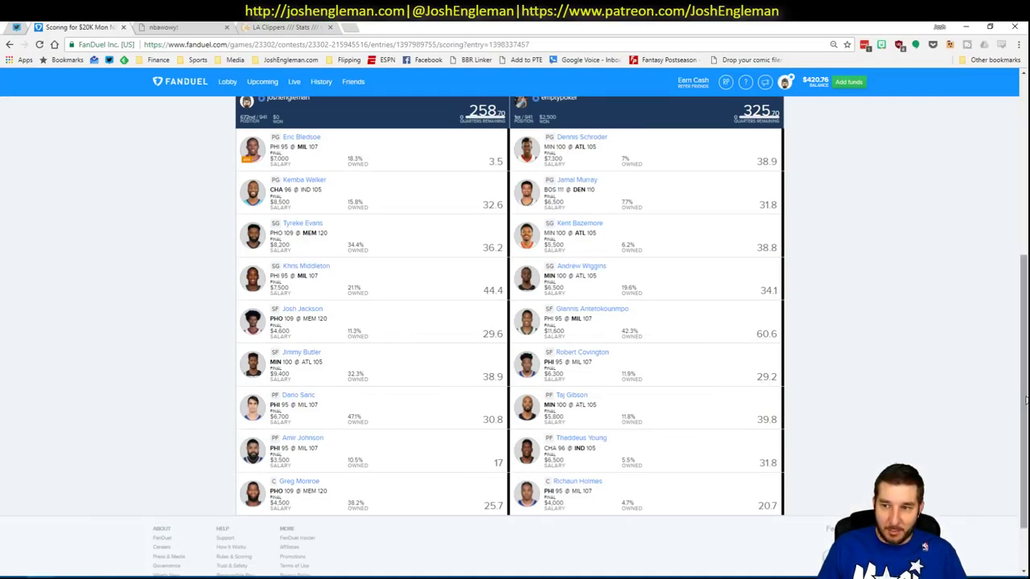
scroll(1025, 400, "up", 1)
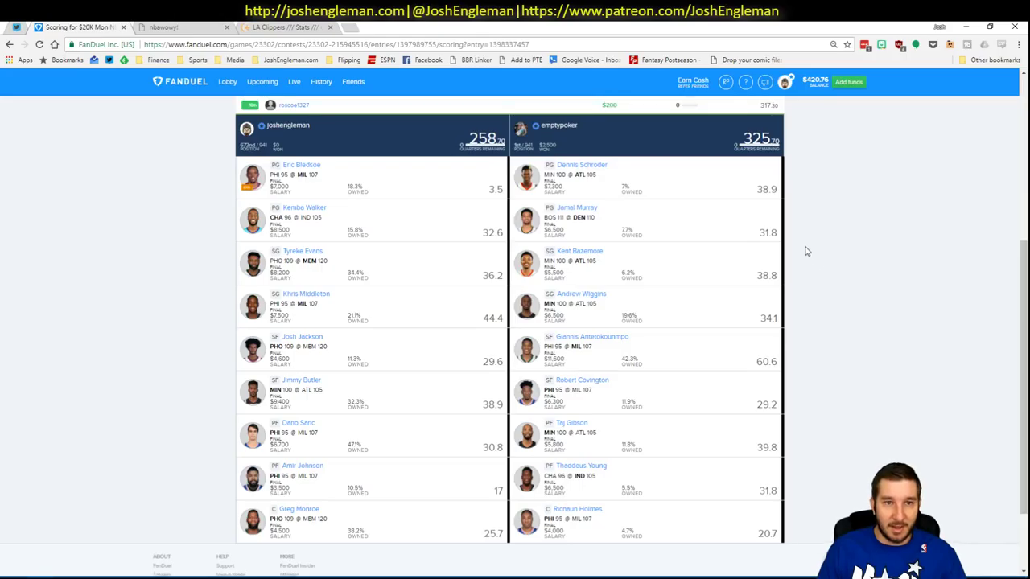
scroll(806, 251, "up", 2)
scroll(807, 251, "down", 2)
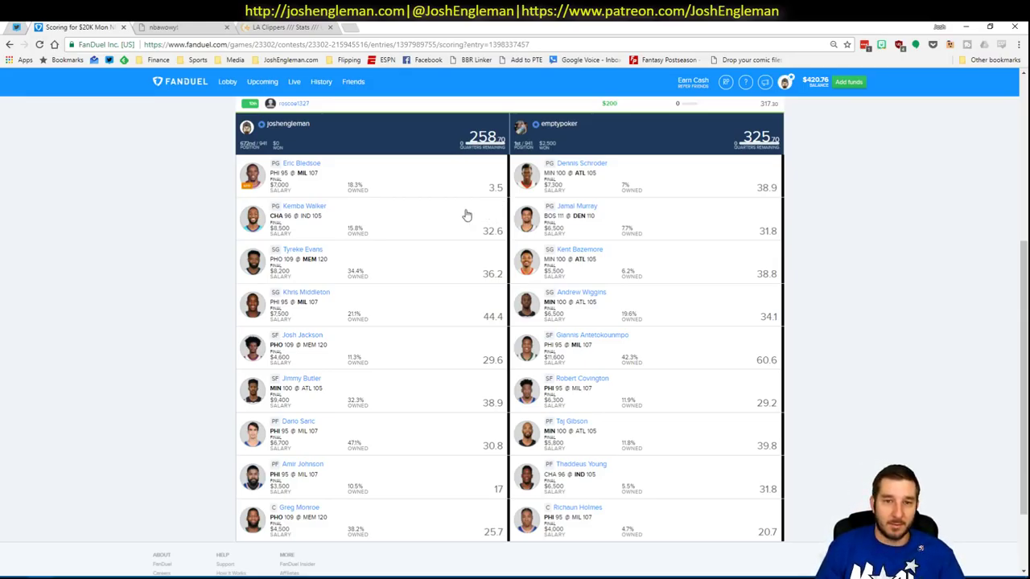
Step: Expand Tyreke Evans's score breakdown in the losing lineup to examine his stats, and collapse it again
left_click(406, 267)
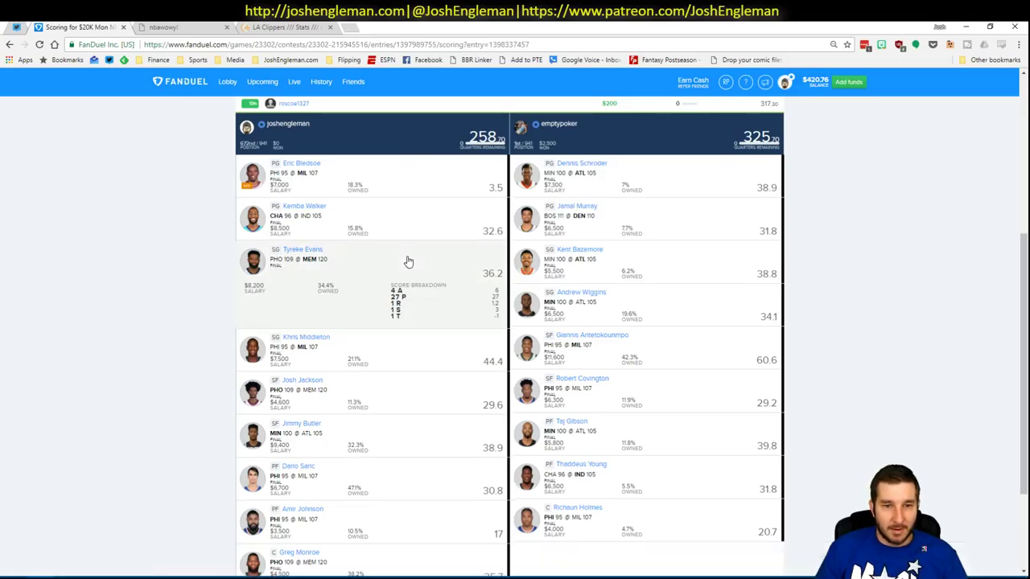
left_click(408, 261)
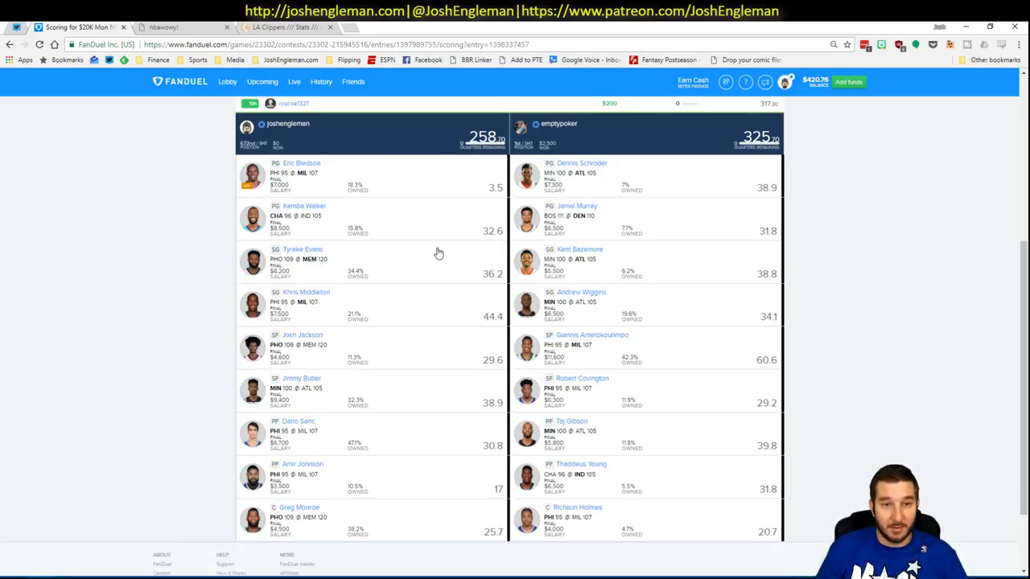
left_click(438, 254)
left_click(438, 252)
left_click(439, 251)
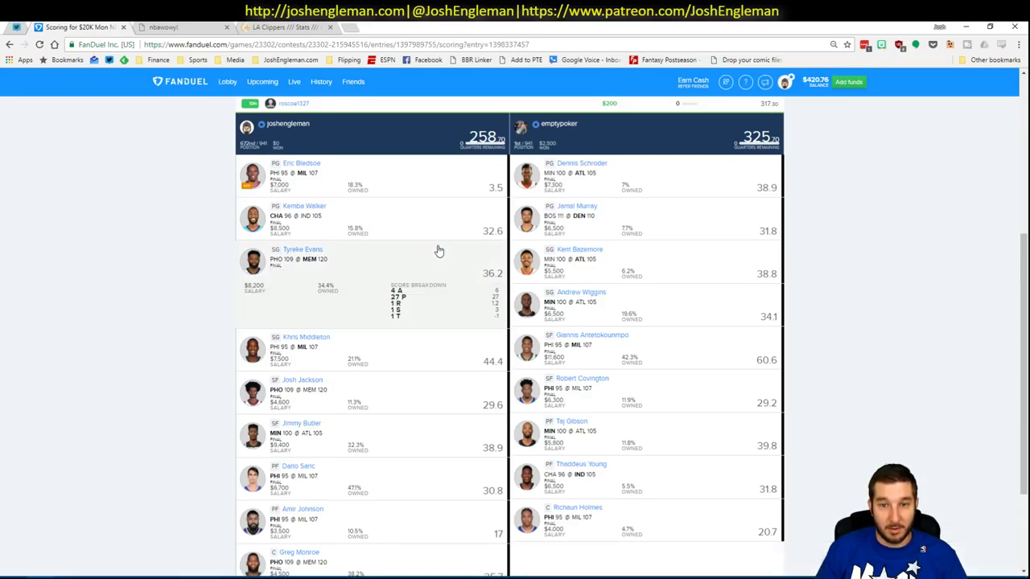
left_click(437, 251)
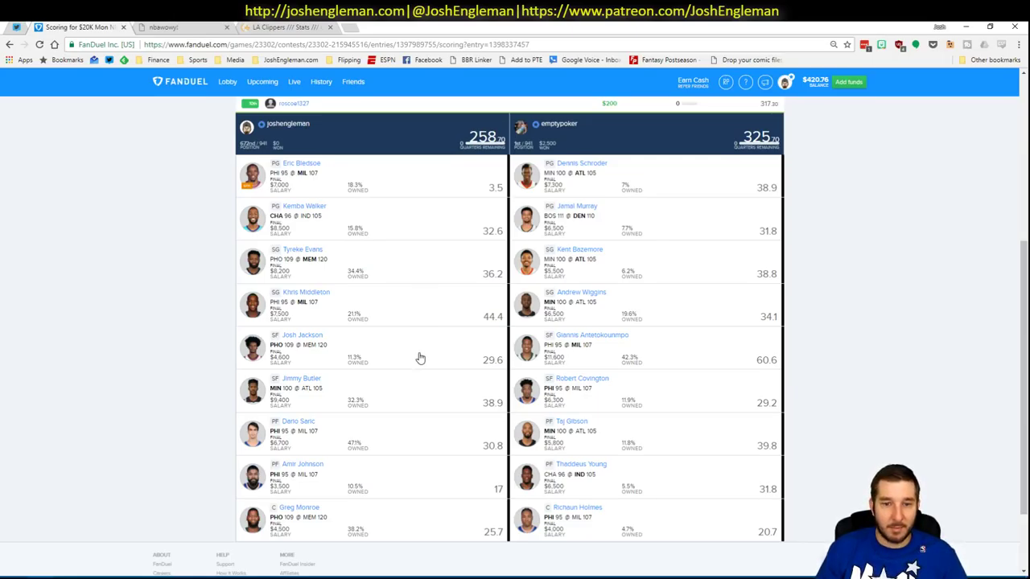
Step: Check the score breakdowns of Jimmy Butler, Amir Johnson and Greg Monroe one after another, collapsing each again
left_click(446, 388)
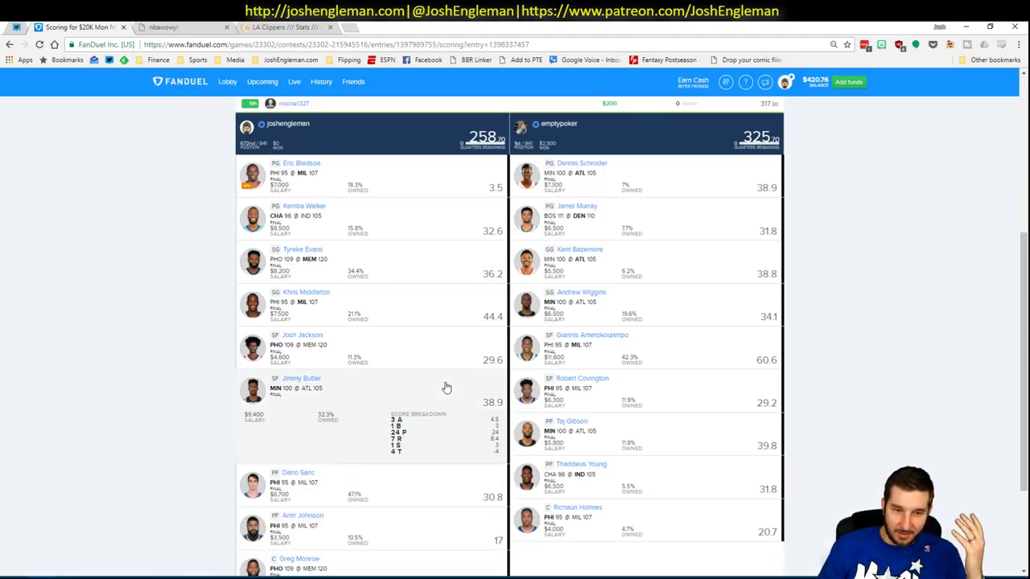
left_click(447, 388)
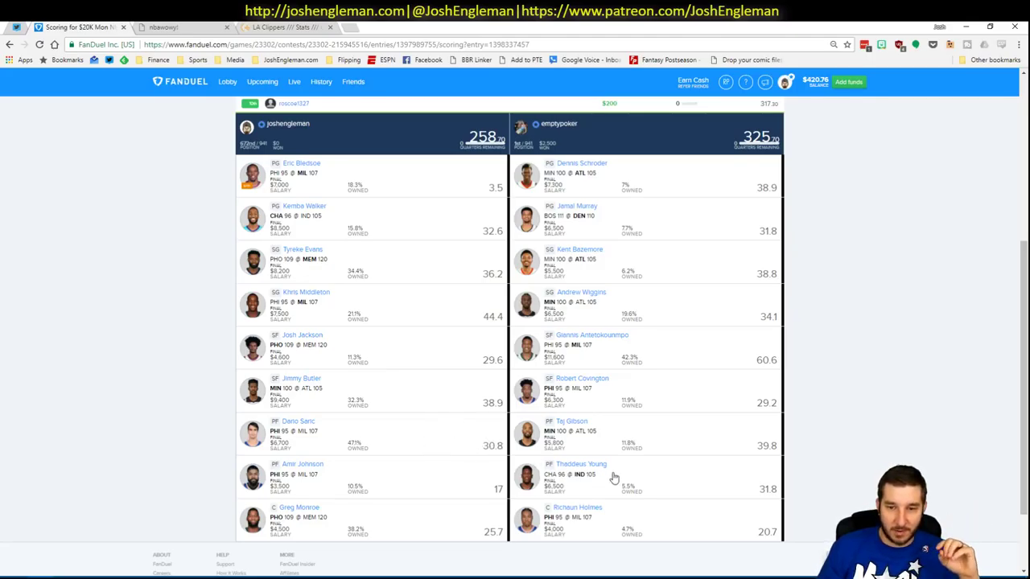
left_click(422, 476)
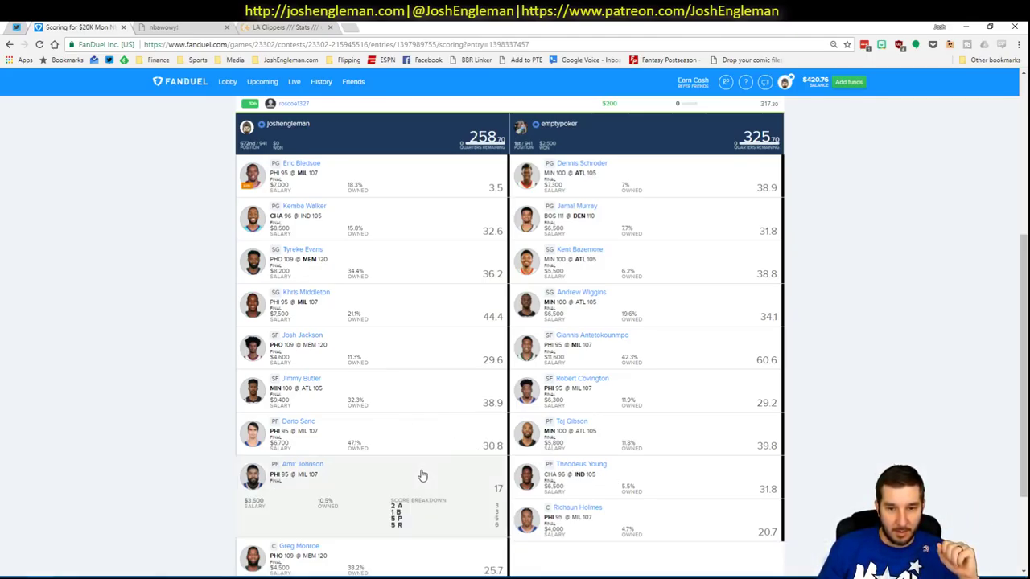
left_click(422, 479)
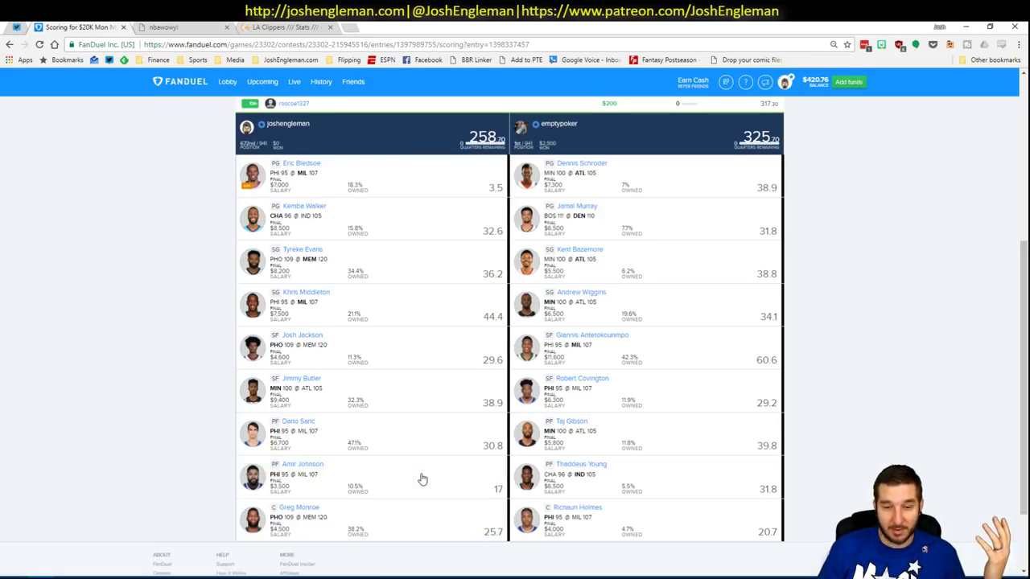
left_click(423, 520)
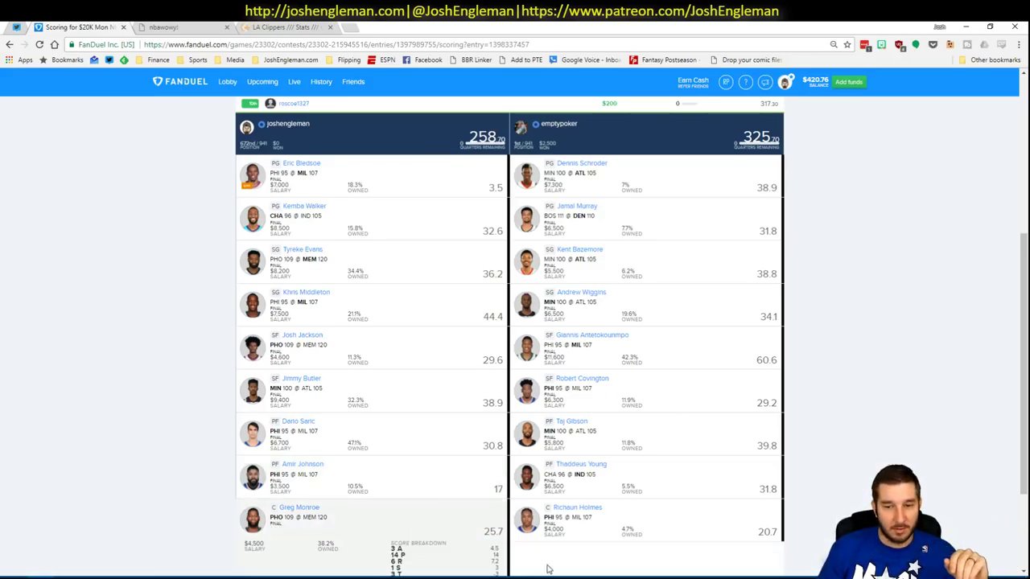
left_click(394, 536)
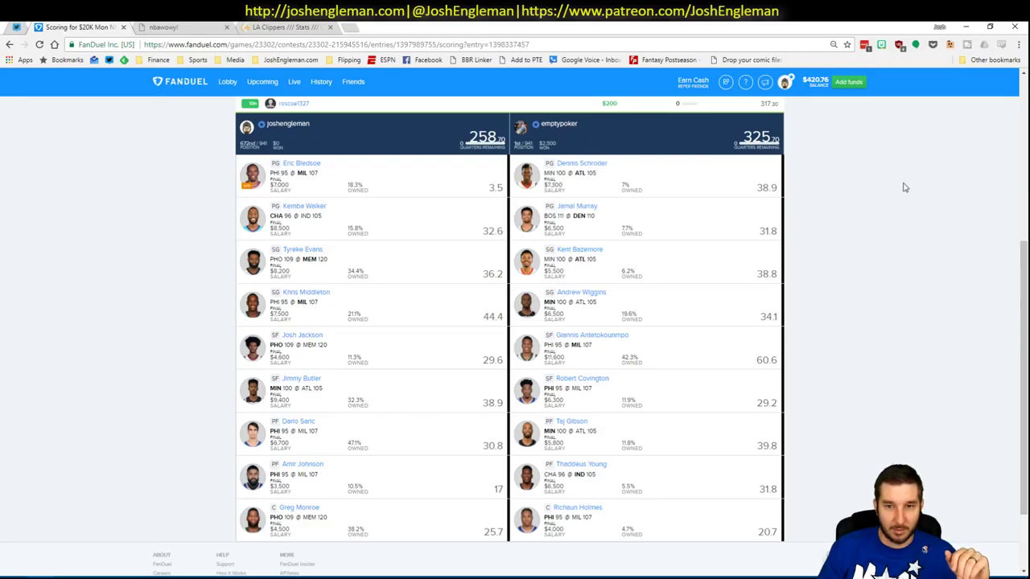
Step: Review the contest leaderboard and compare the first-place lineup with the losing lineup
scroll(837, 224, "up", 3)
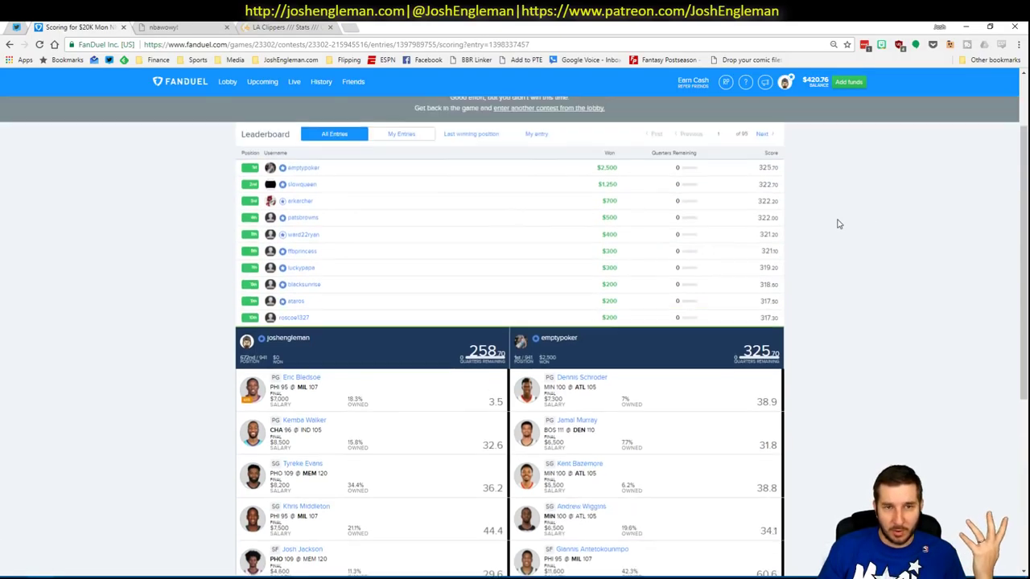
scroll(651, 223, "up", 1)
scroll(671, 416, "down", 4)
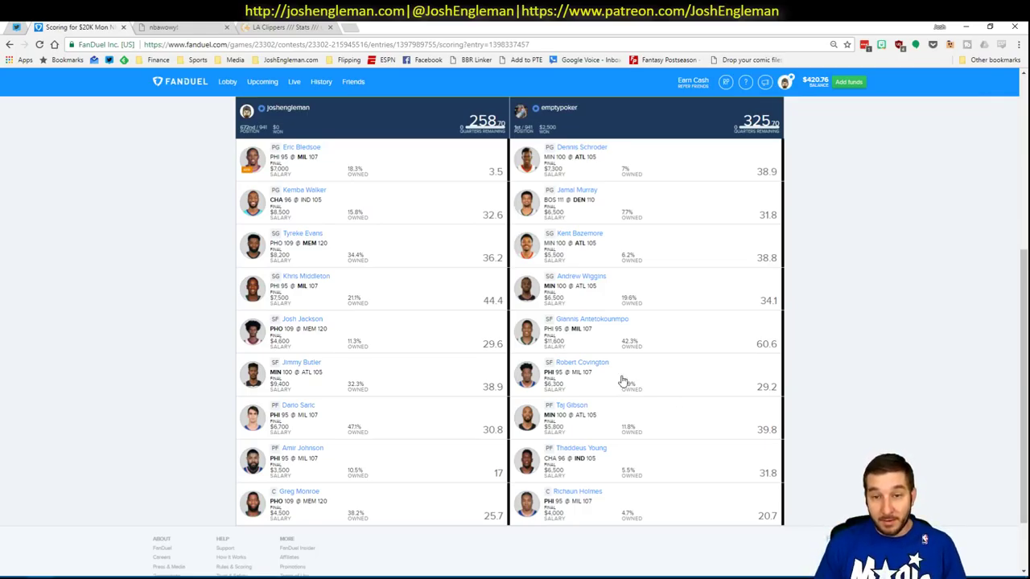
scroll(585, 145, "up", 3)
scroll(115, 520, "down", 2)
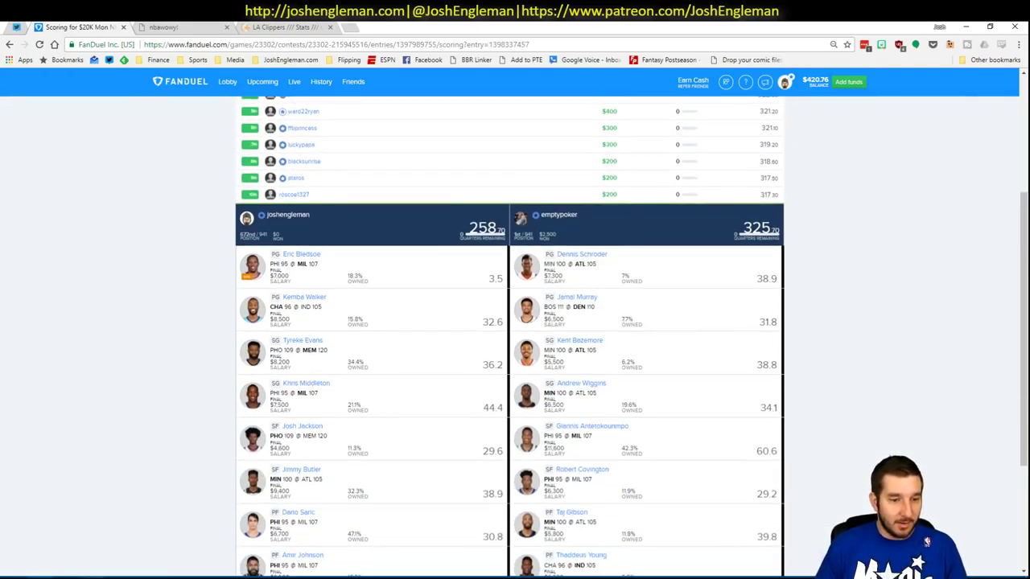
Step: Switch back to the Excel workbook and select the first empty Name cell of the player picks table
key("alt+Tab")
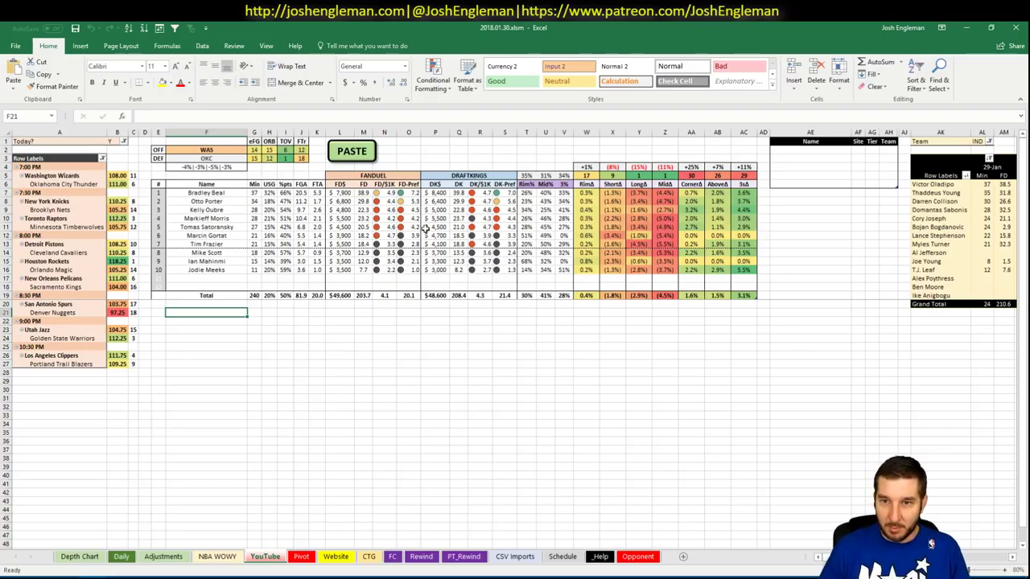
left_click(794, 152)
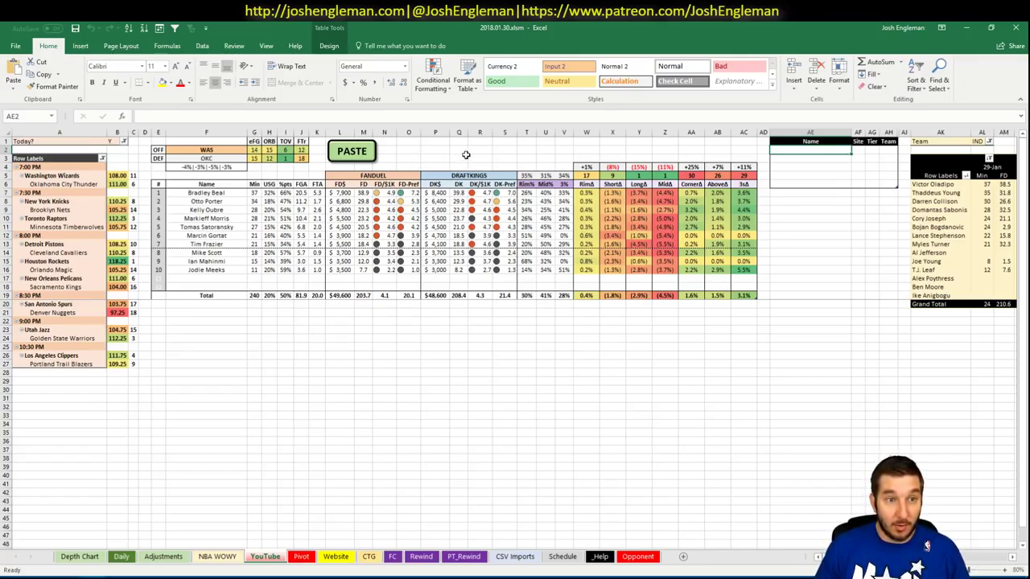
left_click(458, 150)
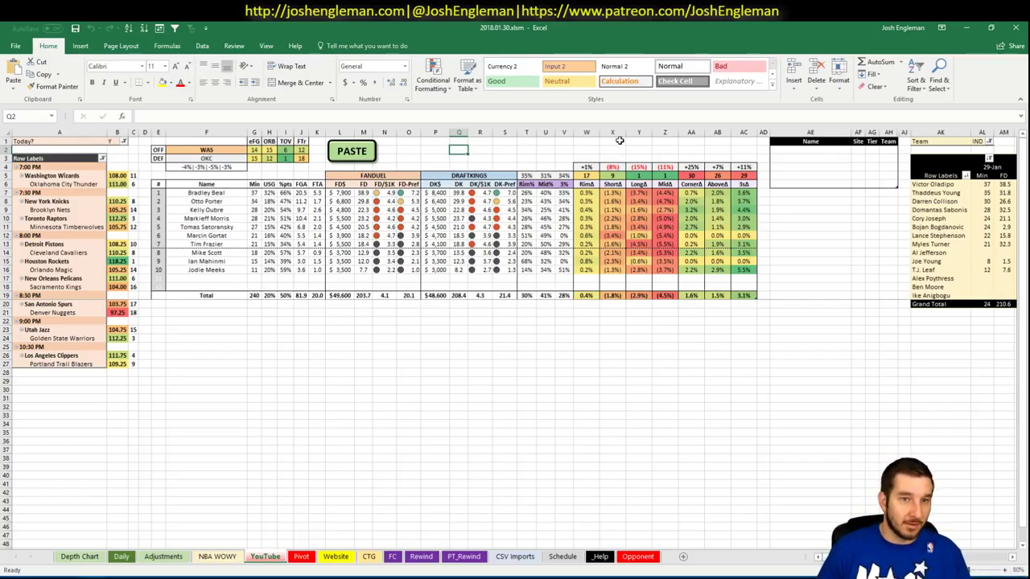
left_click(797, 149)
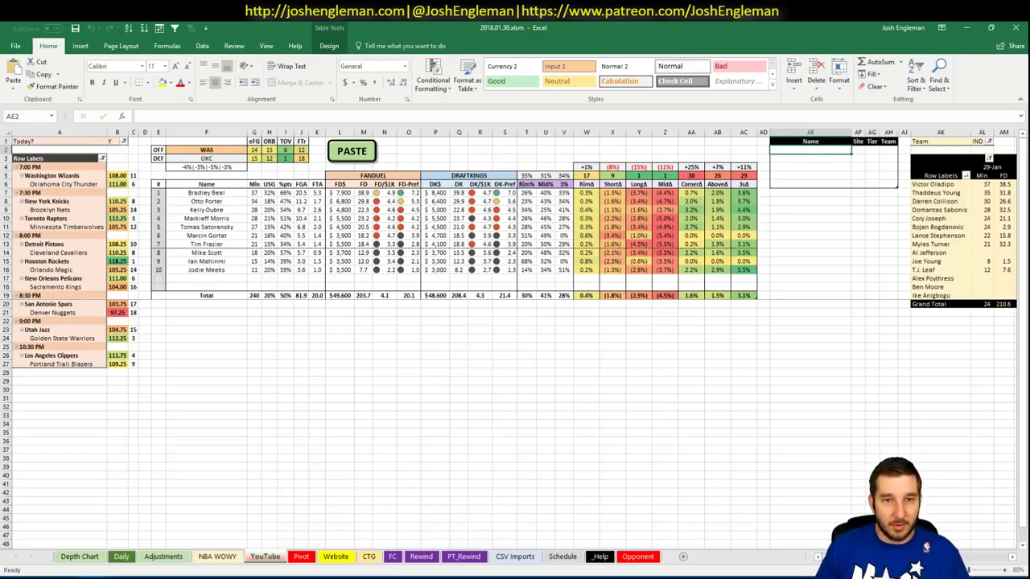
Step: Try to change the Team filter of the minutes and FD pivot table to WAS
scroll(515, 321, "right", 3)
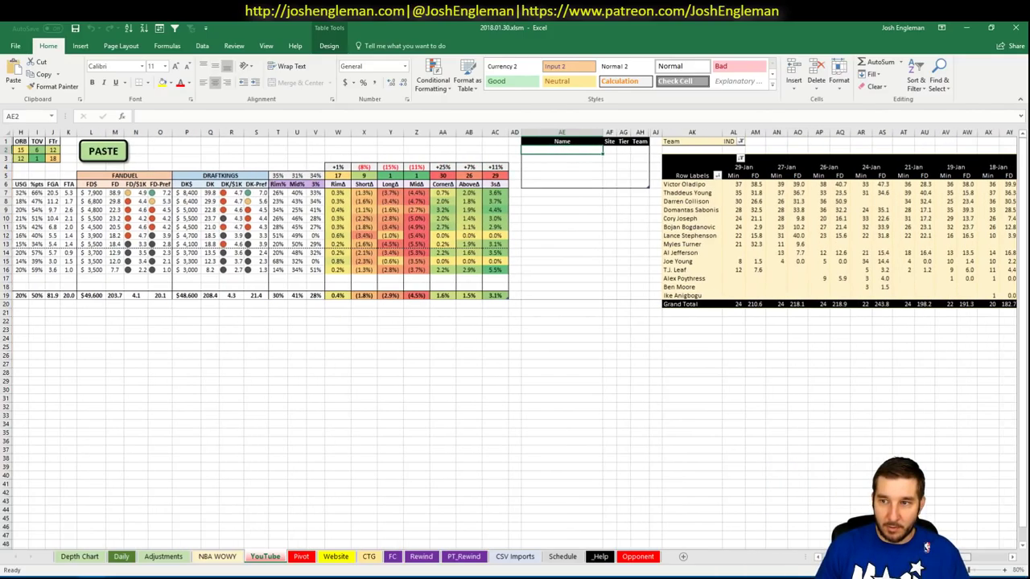
left_click(729, 142)
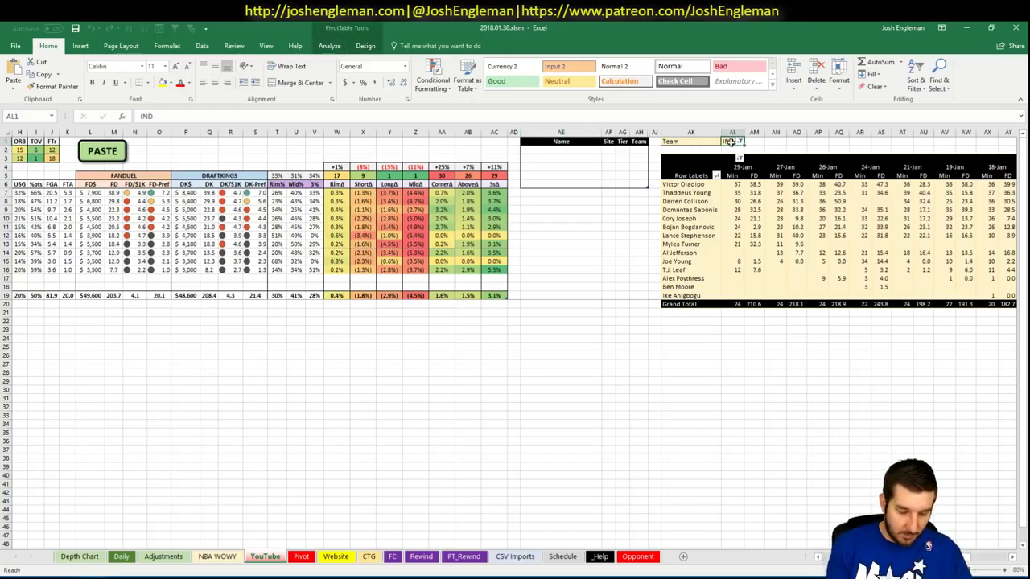
type("WAS")
key("Return")
key("Return")
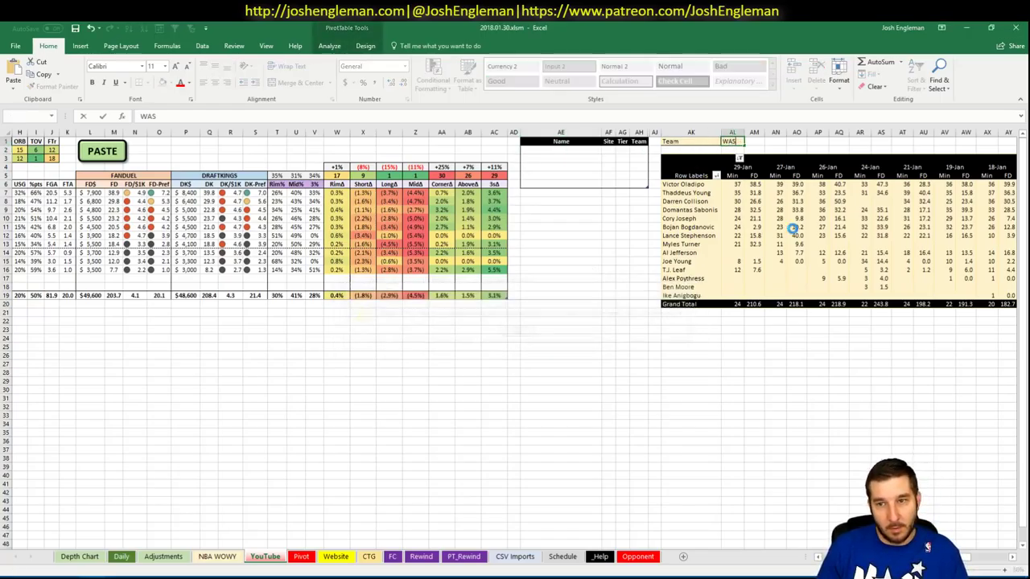
Step: Set the pivot table's GameDate filter to show dates after or equal to 1/15/2018
right_click(764, 167)
key("Escape")
right_click(750, 169)
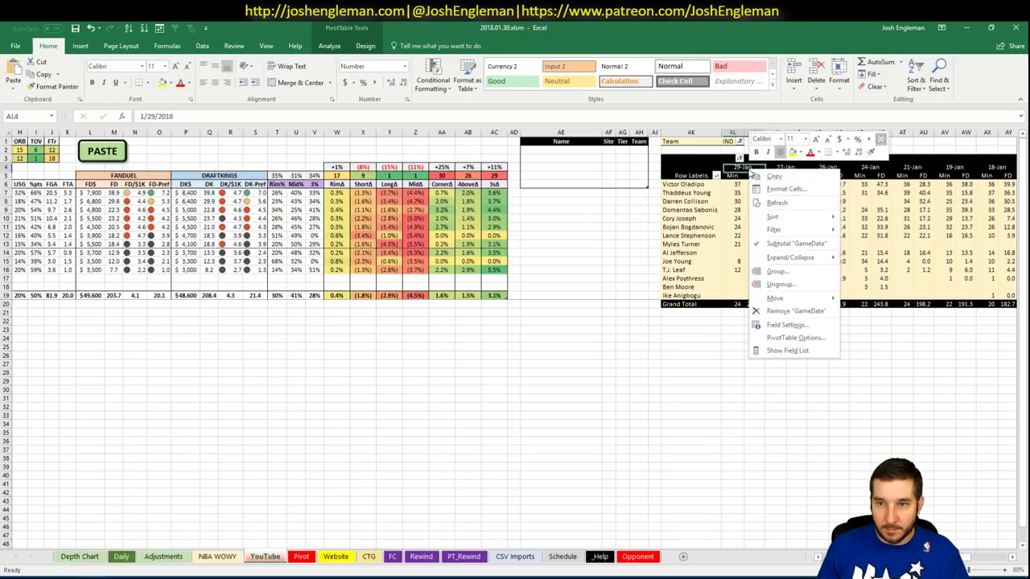
mouse_move(775, 230)
left_click(878, 286)
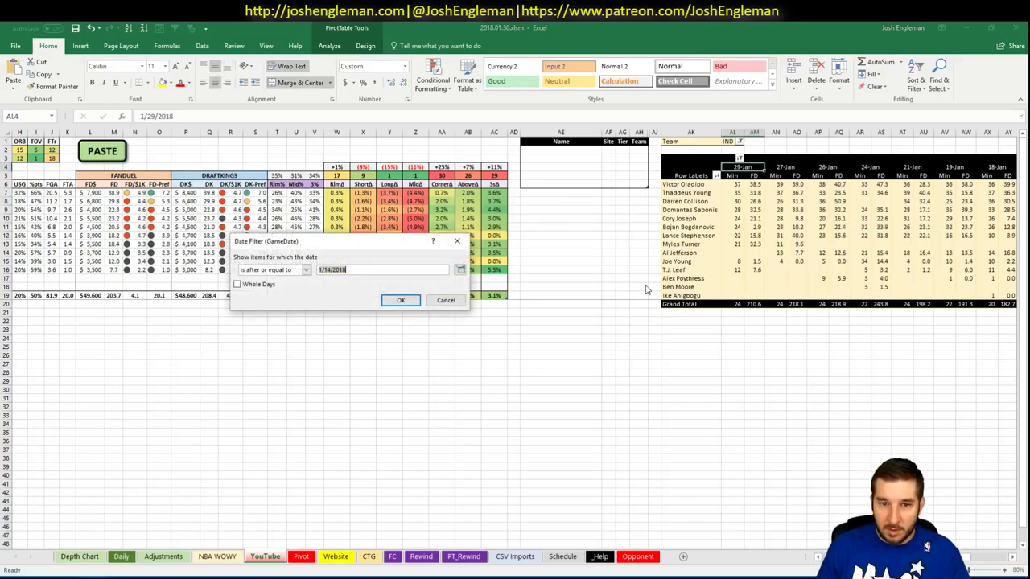
left_click(460, 269)
left_click(405, 324)
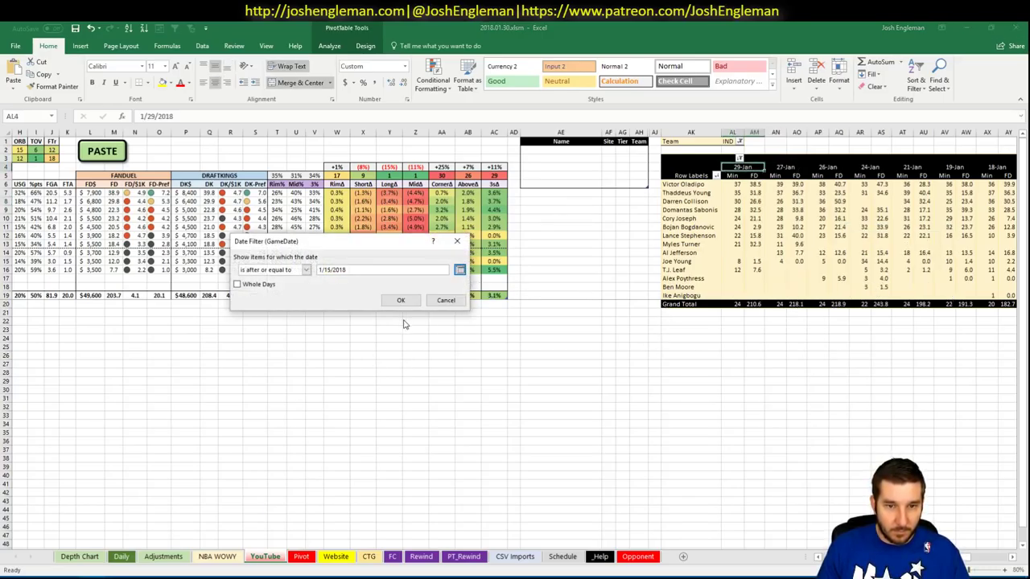
left_click(403, 300)
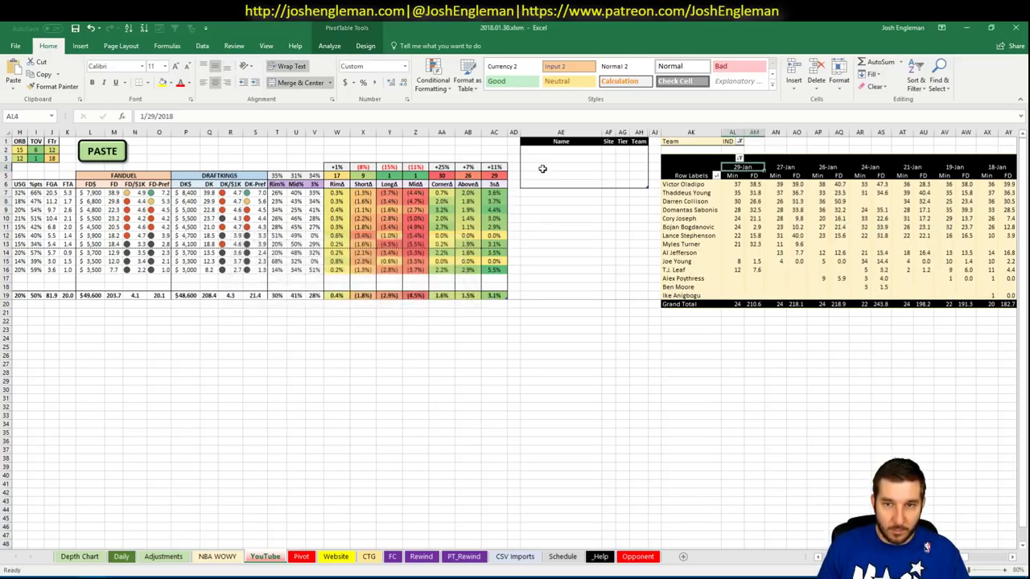
Step: Filter the game-by-game pivot table to team WAS and look over its player minutes and FD points
left_click(734, 141)
type("WAS")
left_click(736, 398)
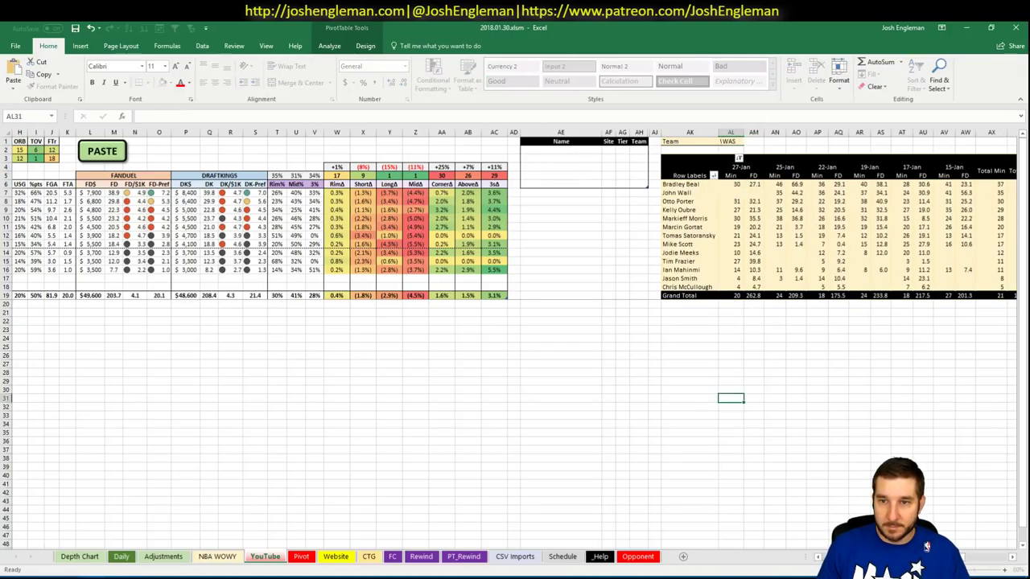
scroll(515, 338, "left", 3)
scroll(515, 338, "right", 6)
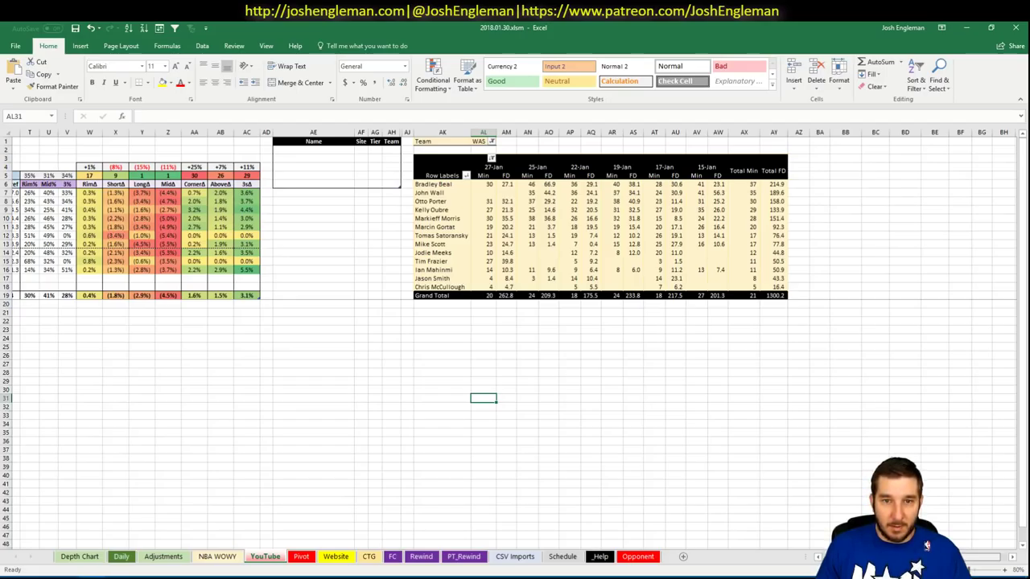
Step: Add Bradley Beal to the first row of the player picks table with Tier 4
scroll(515, 338, "left", 6)
left_click(821, 149)
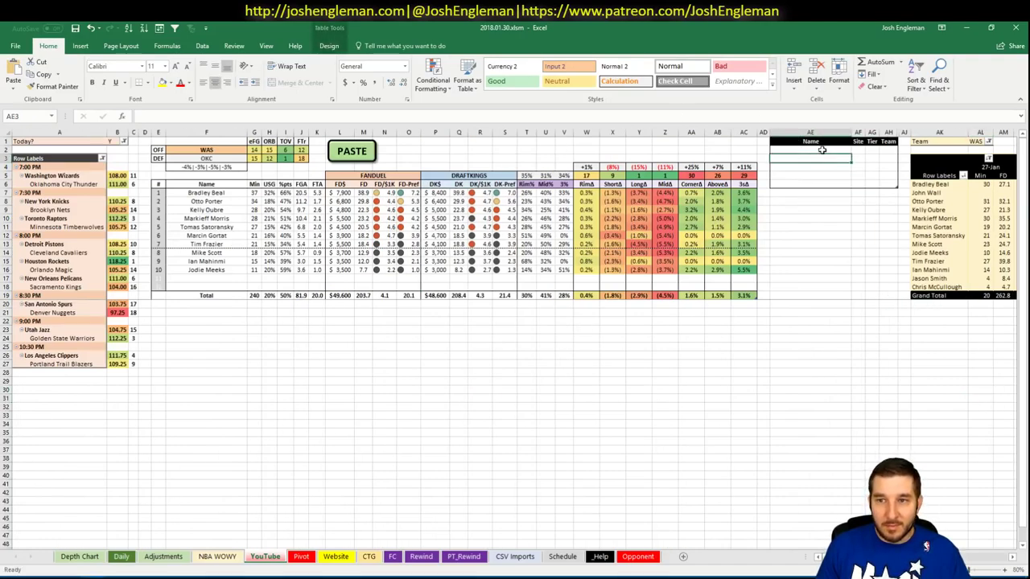
type("Bradley Beal")
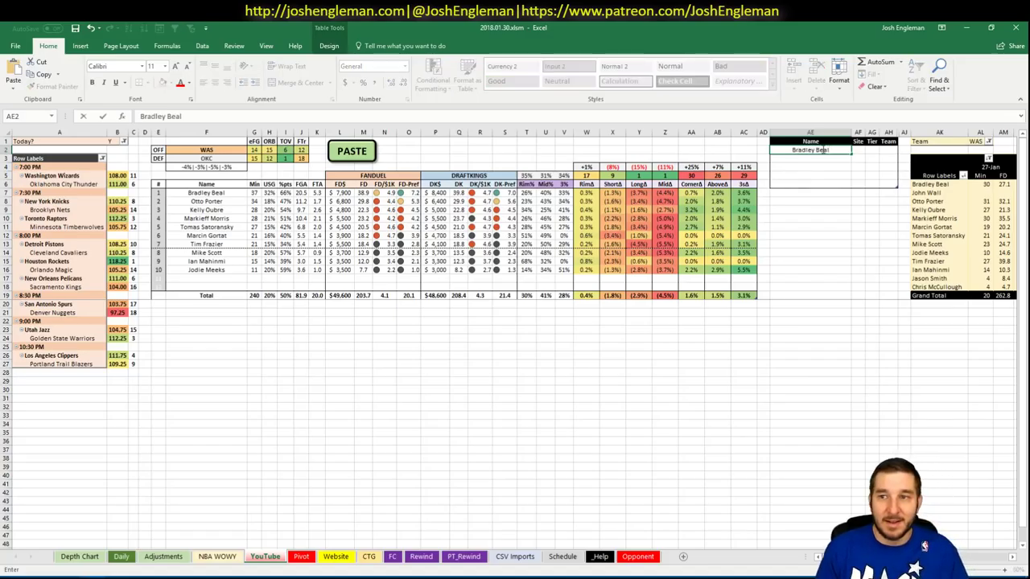
key("Tab")
key("Tab")
type("4")
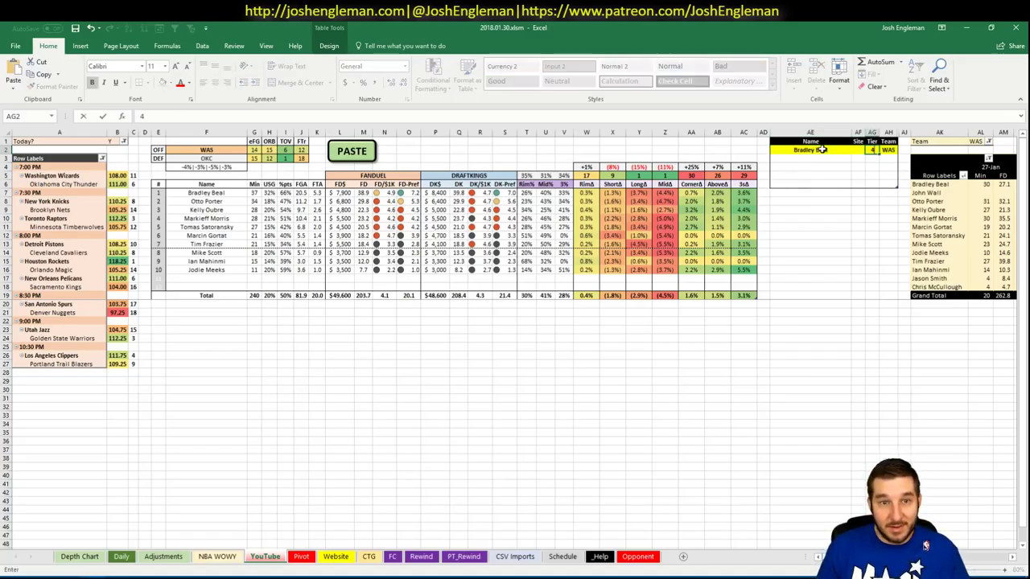
key("Return")
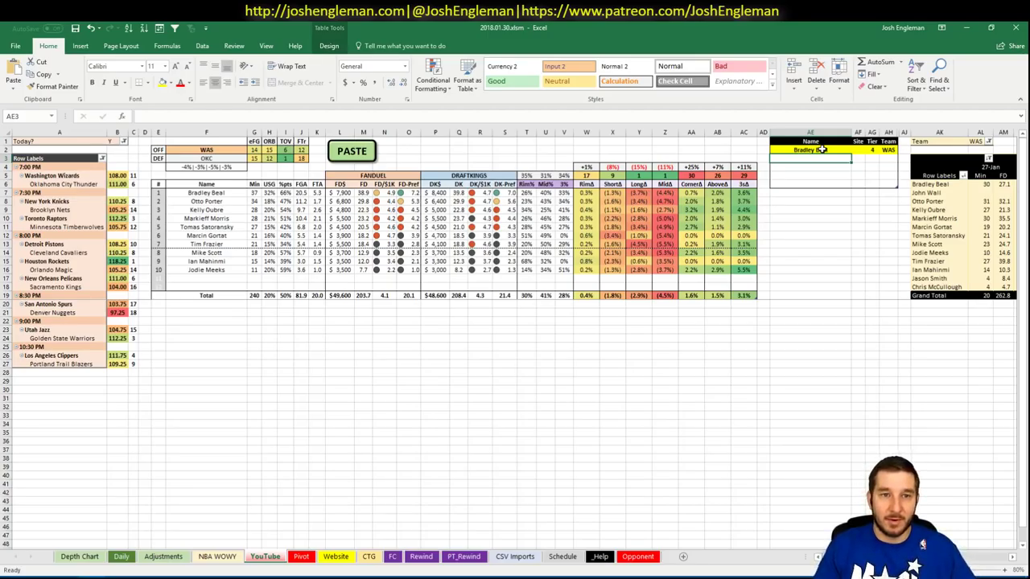
left_click(872, 158)
type("4")
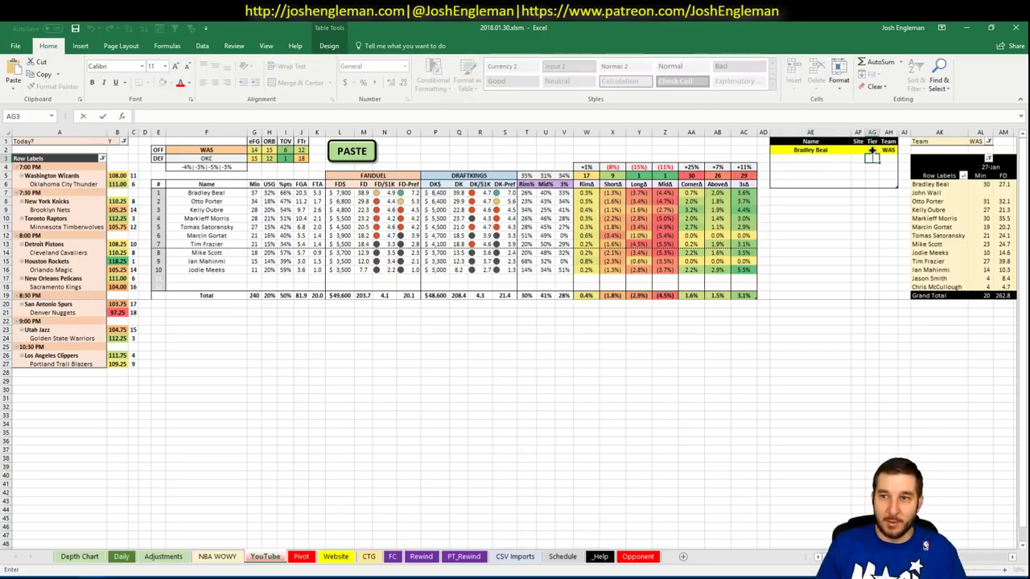
left_click(871, 150)
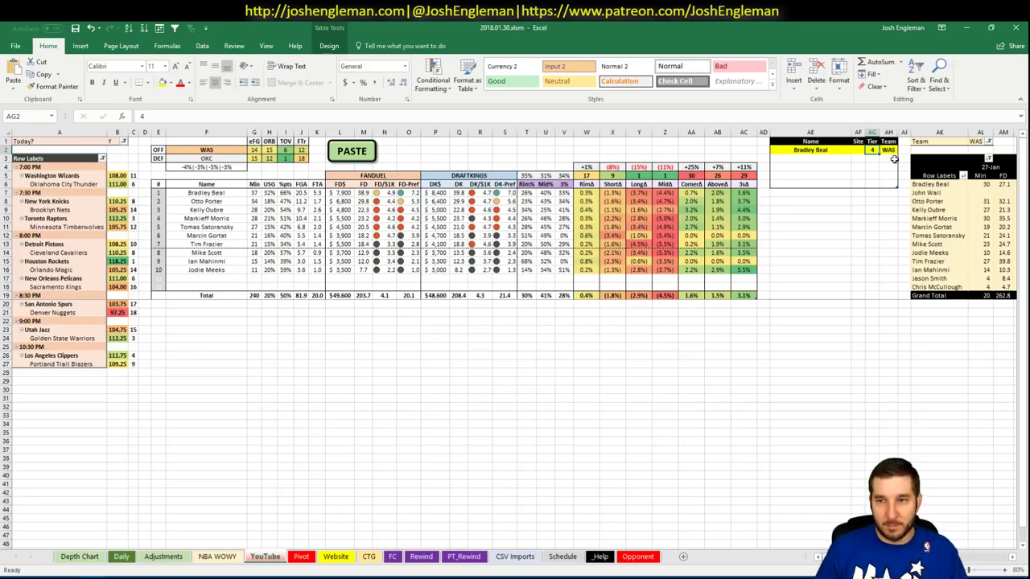
Step: Set Bradley Beal's Tier to 3 in the player picks table and check Washington's game-by-game minutes and FD points
type("3")
key("Return")
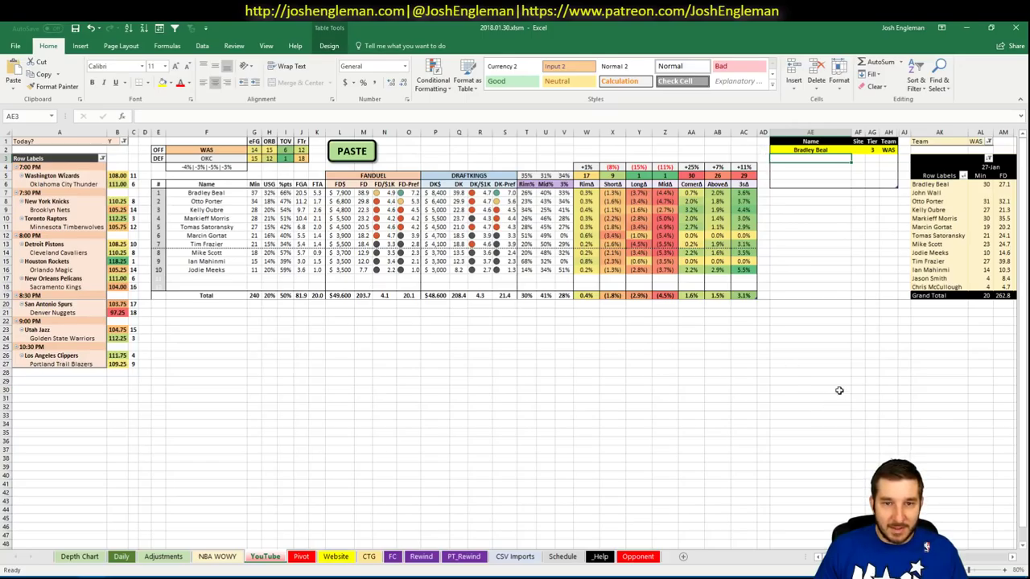
scroll(515, 338, "right", 6)
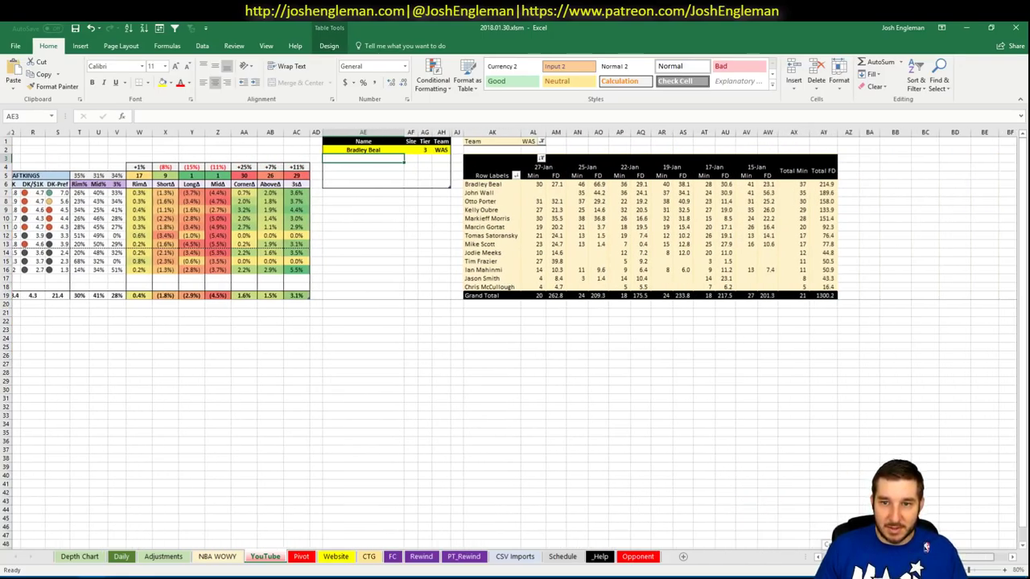
scroll(760, 526, "left", 6)
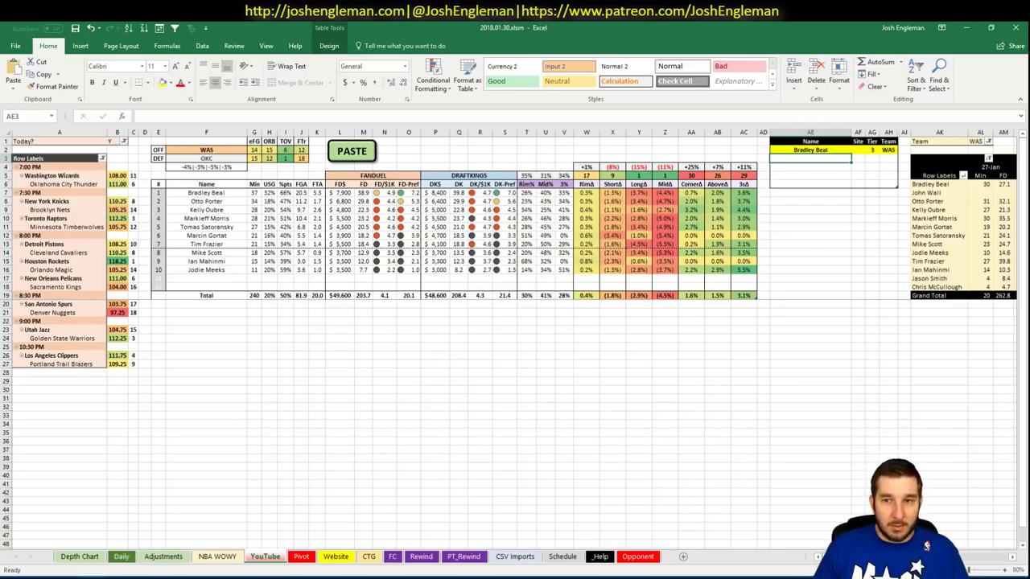
Step: Add Kelly Oubre to the second row of the player picks table with Tier 3
scroll(515, 338, "right", 4)
scroll(515, 338, "right", 3)
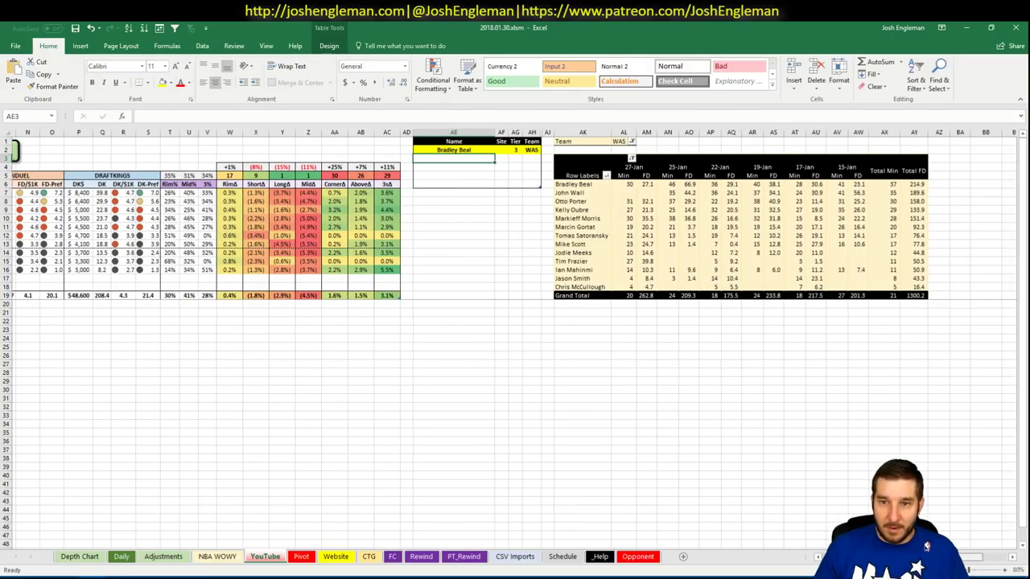
scroll(515, 338, "right", 1)
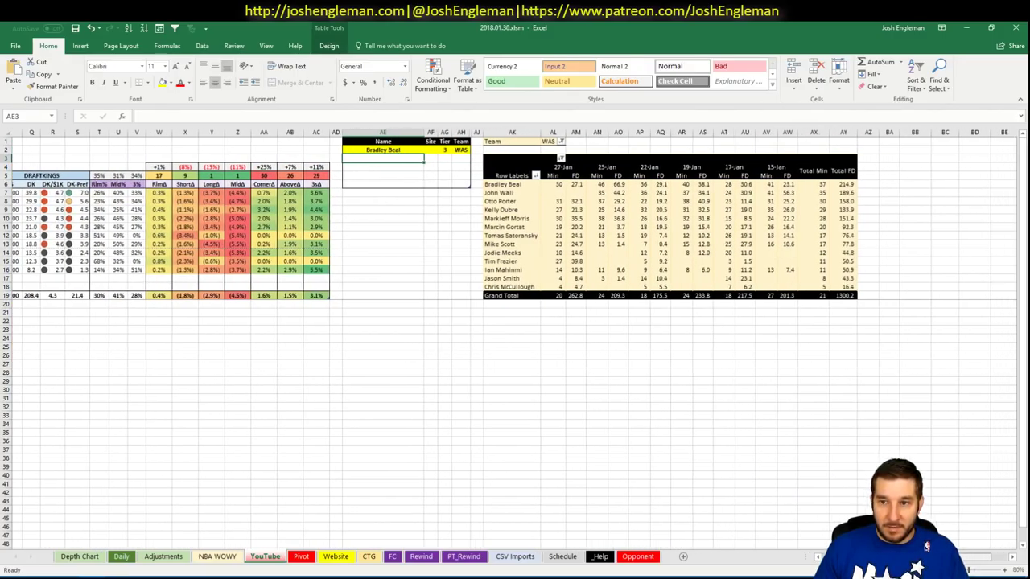
scroll(828, 349, "left", 8)
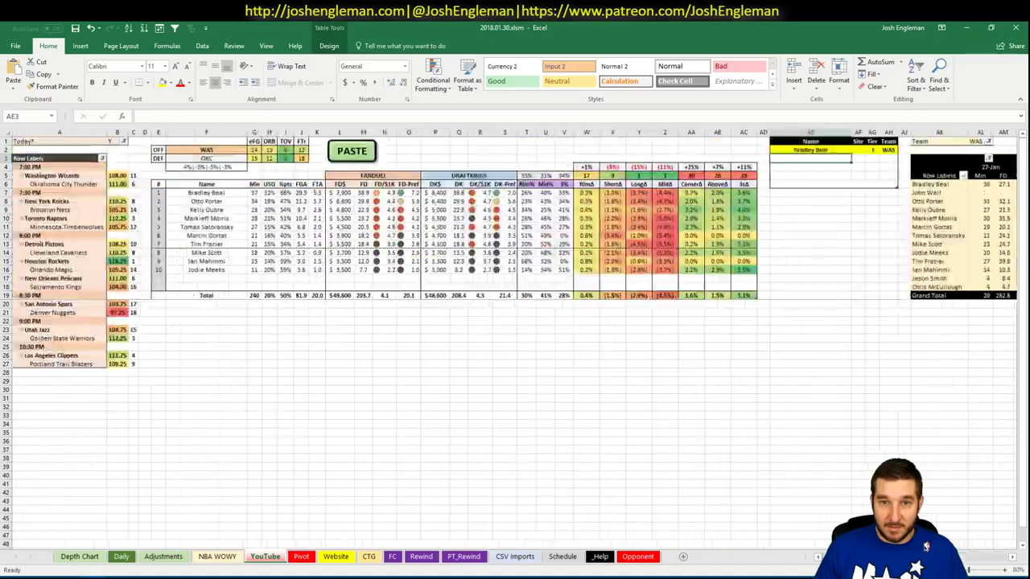
type("Kelly Oubre")
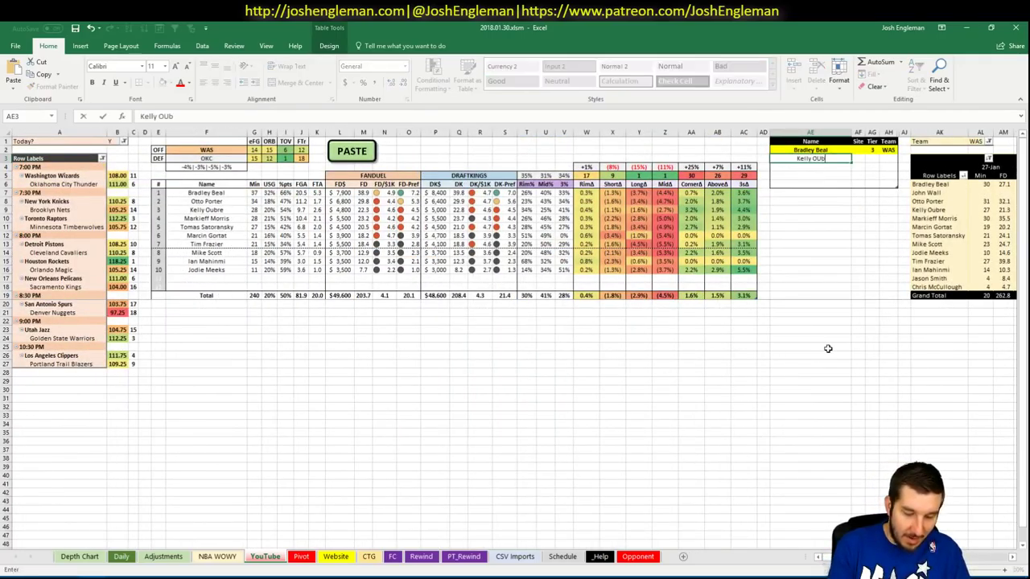
key("Tab")
key("Tab")
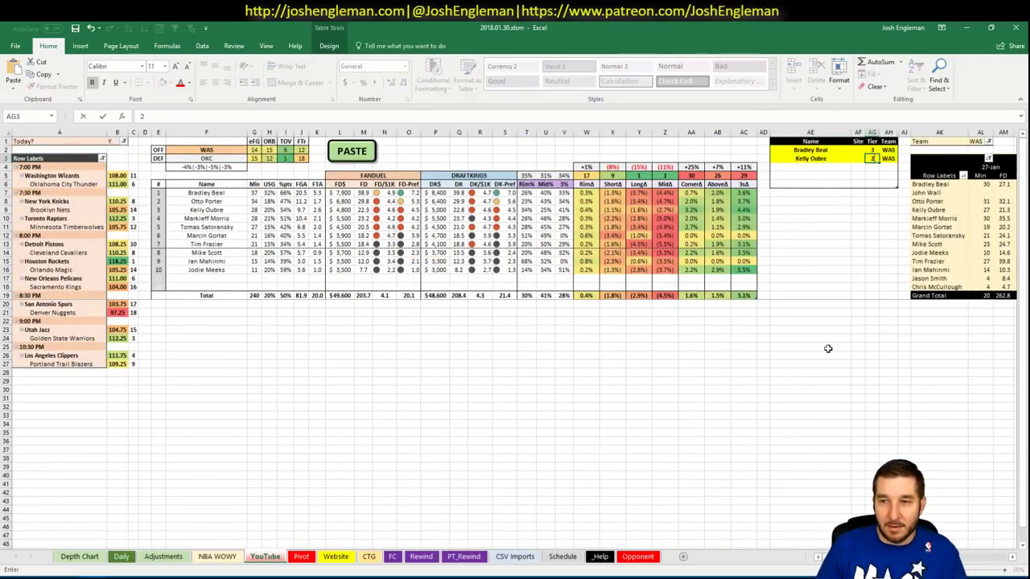
type("3")
key("Return")
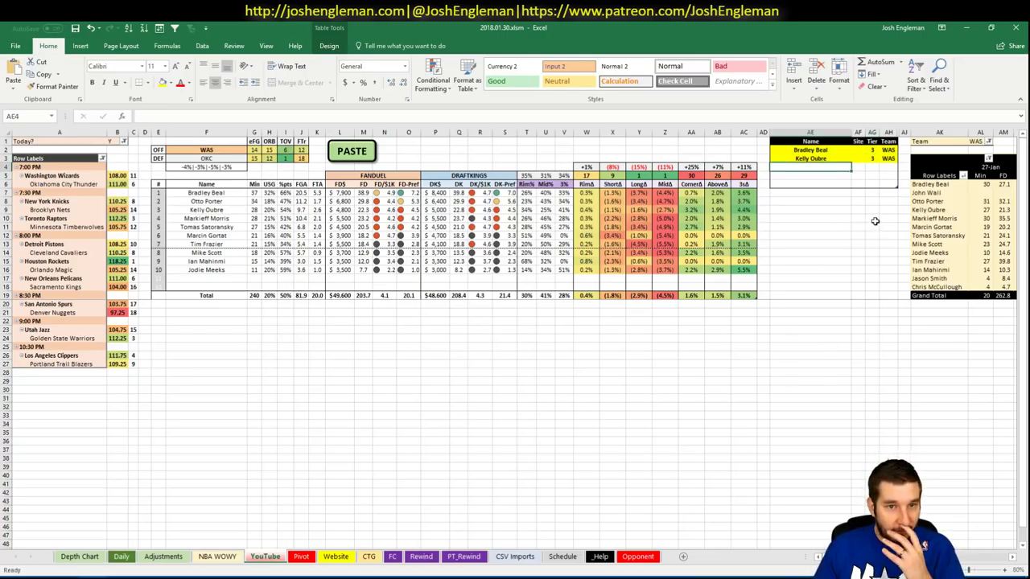
Step: Add Markieff Morris to the third row of the player picks table with Tier 3
left_click_drag(893, 557, 927, 546)
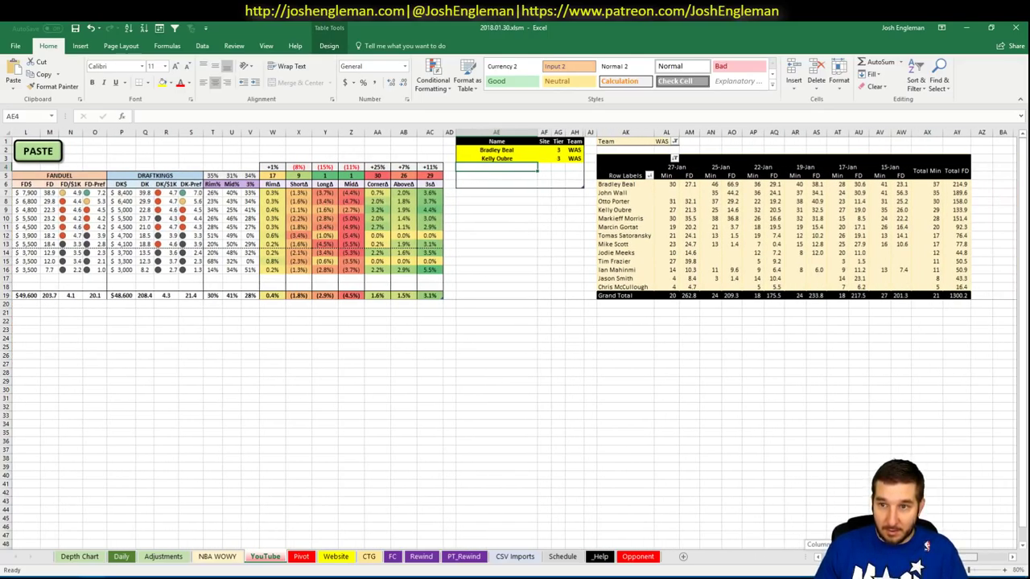
left_click_drag(927, 546, 829, 556)
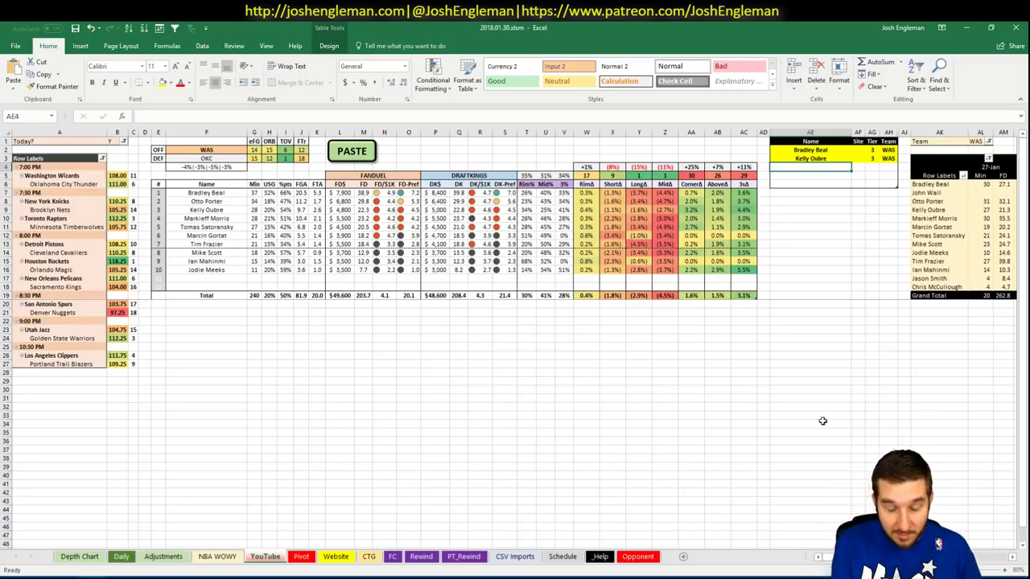
type("Markie")
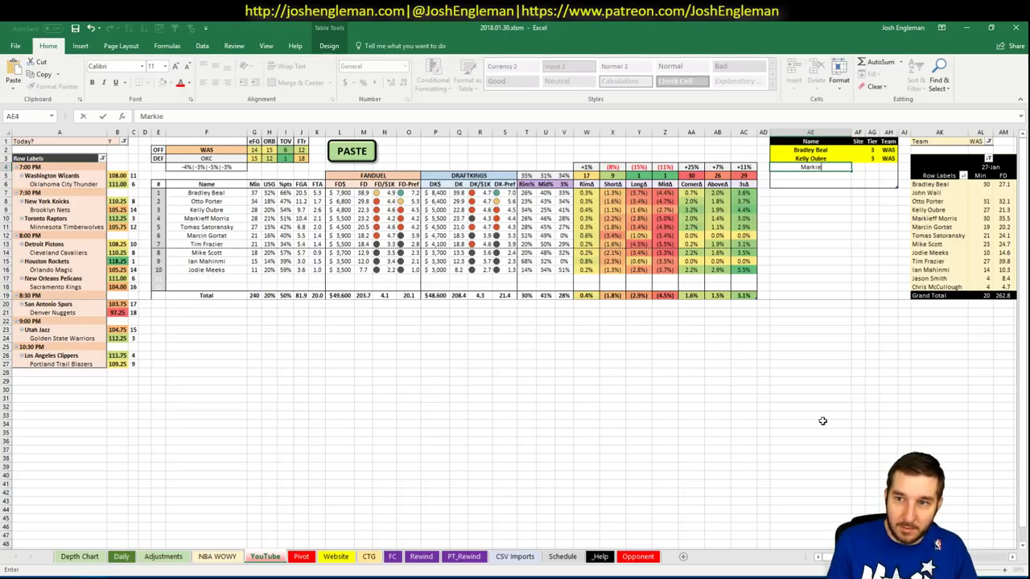
type("ff Morris")
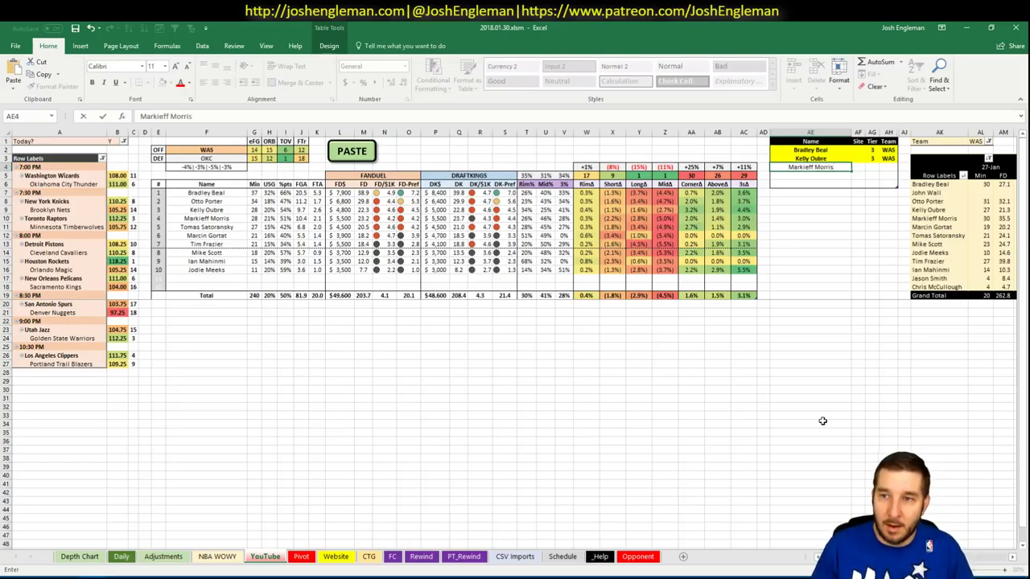
key("Return")
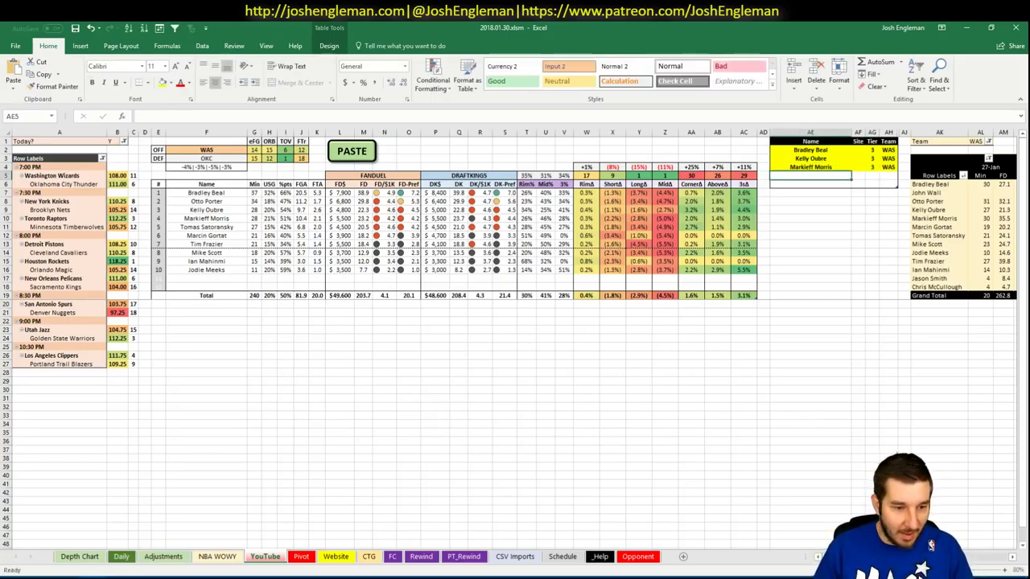
Step: Switch to Chrome, open the Fantasy Cruncher site in a new tab, and find its FanDuel NBA Lineup Cruncher
key("alt+Tab")
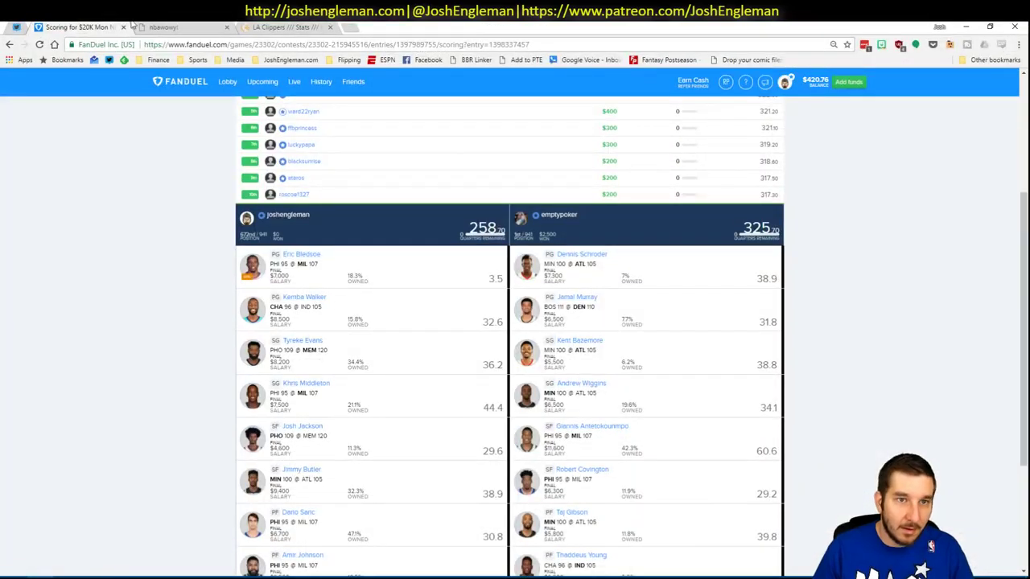
left_click(344, 28)
type("cruncher")
key("Return")
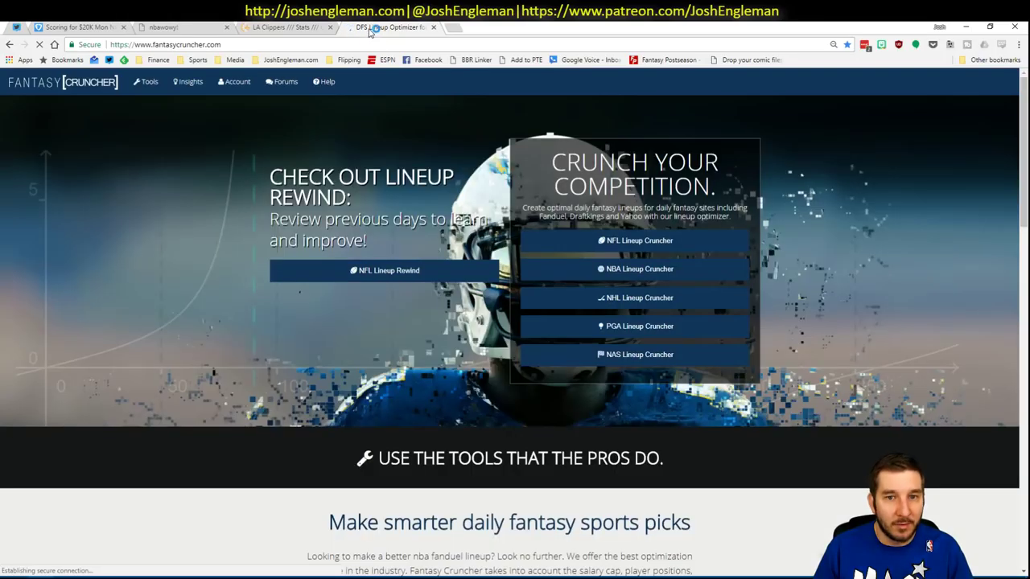
mouse_move(147, 81)
mouse_move(153, 107)
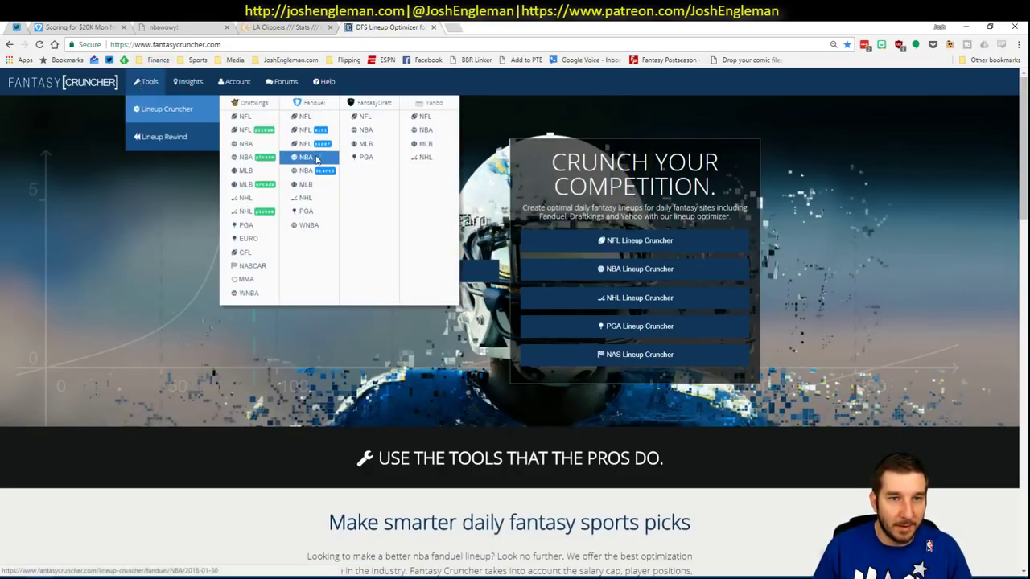
Step: Switch back to the Excel workbook and set the OFF team of the matchup table to OKC
key("alt+Tab")
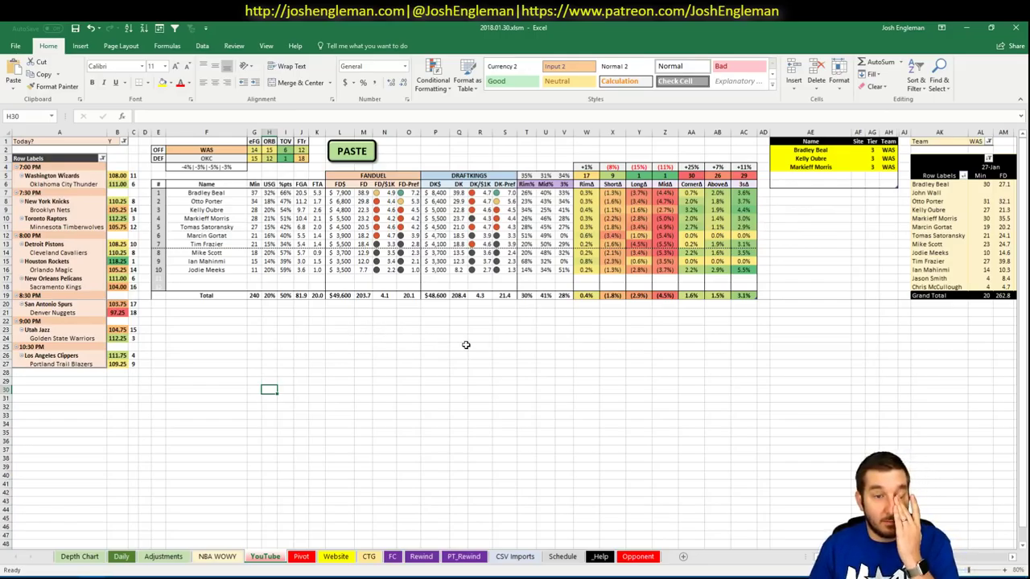
left_click(199, 150)
type("OKC")
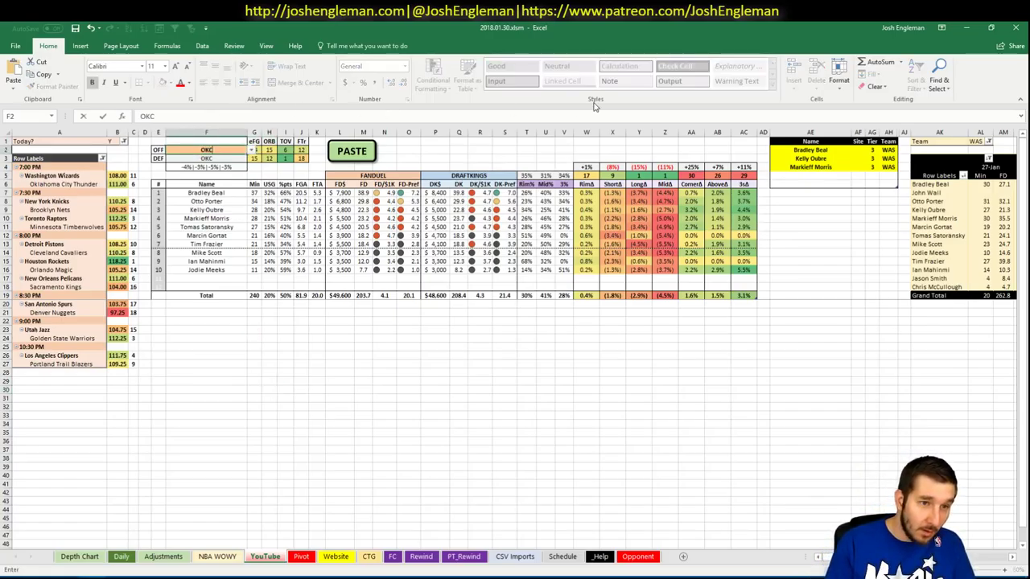
key("Return")
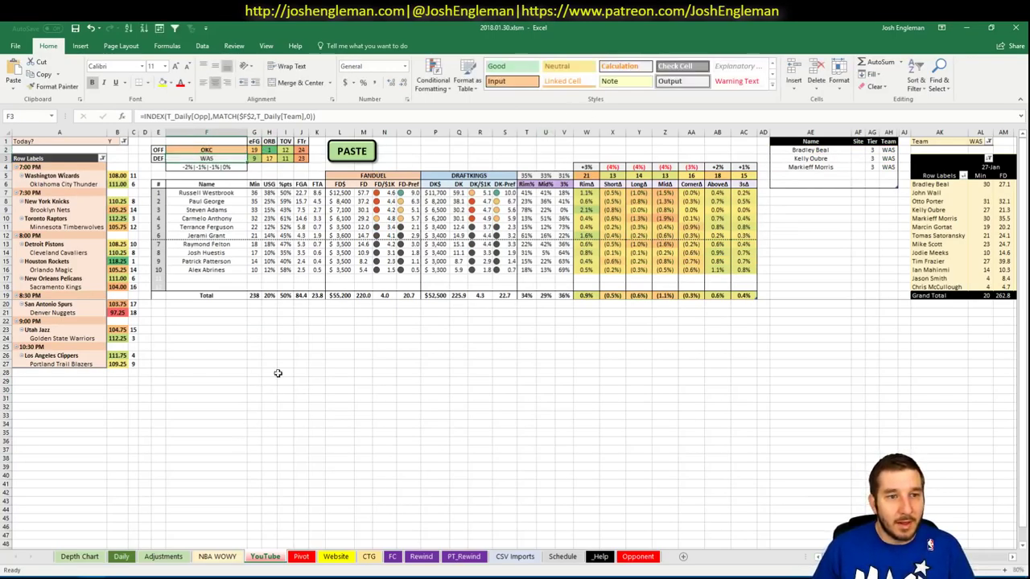
left_click(407, 328)
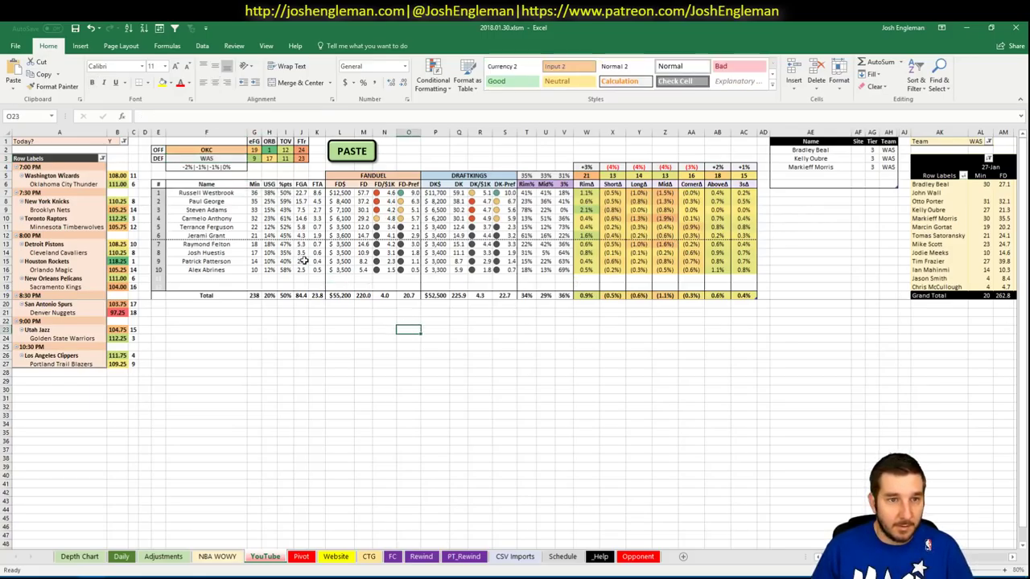
Step: Change the Team filter of the game-by-game minutes and FD pivot table to OKC
left_click(811, 176)
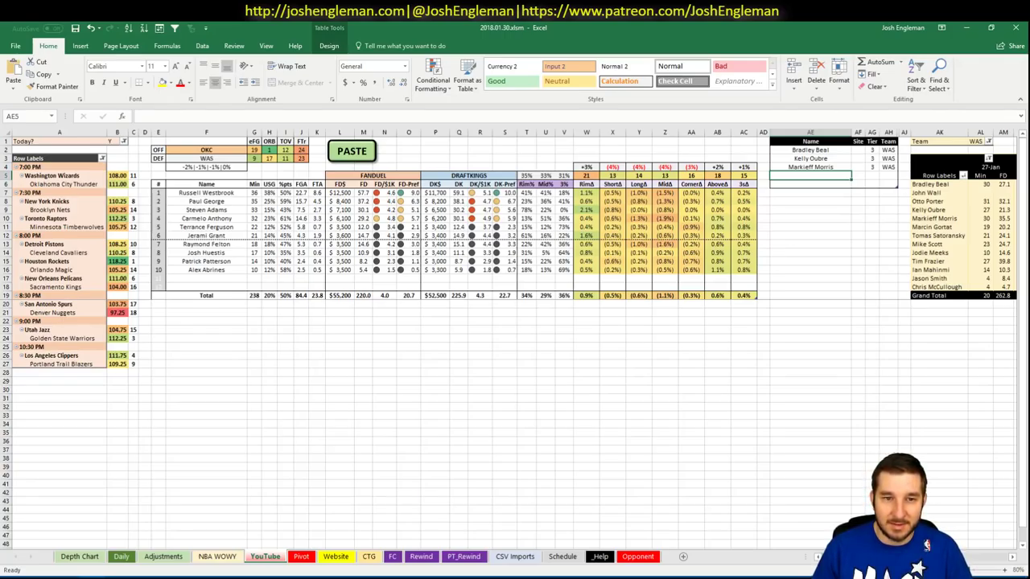
scroll(564, 321, "right", 5)
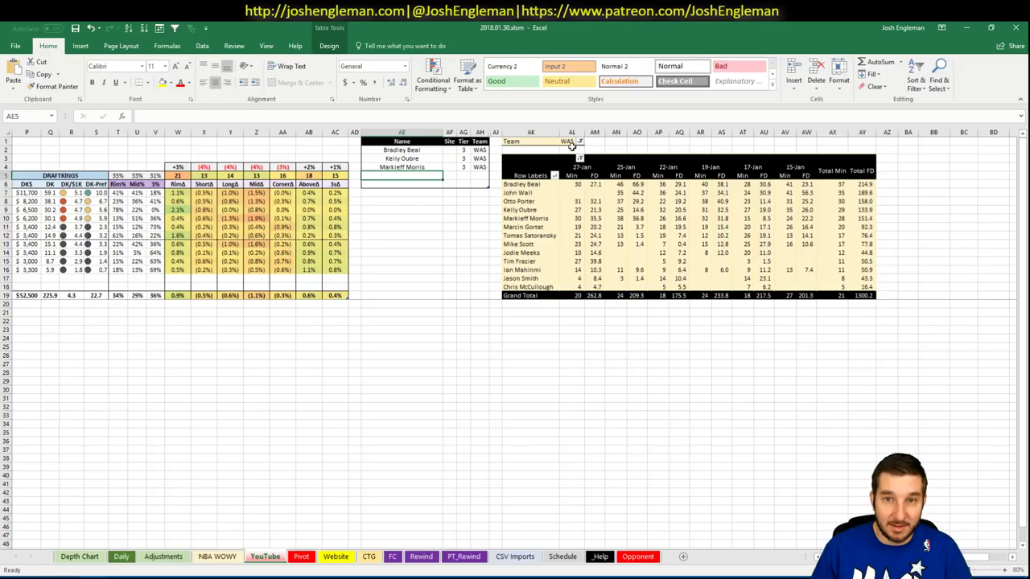
left_click(570, 141)
type("OKC")
key("Return")
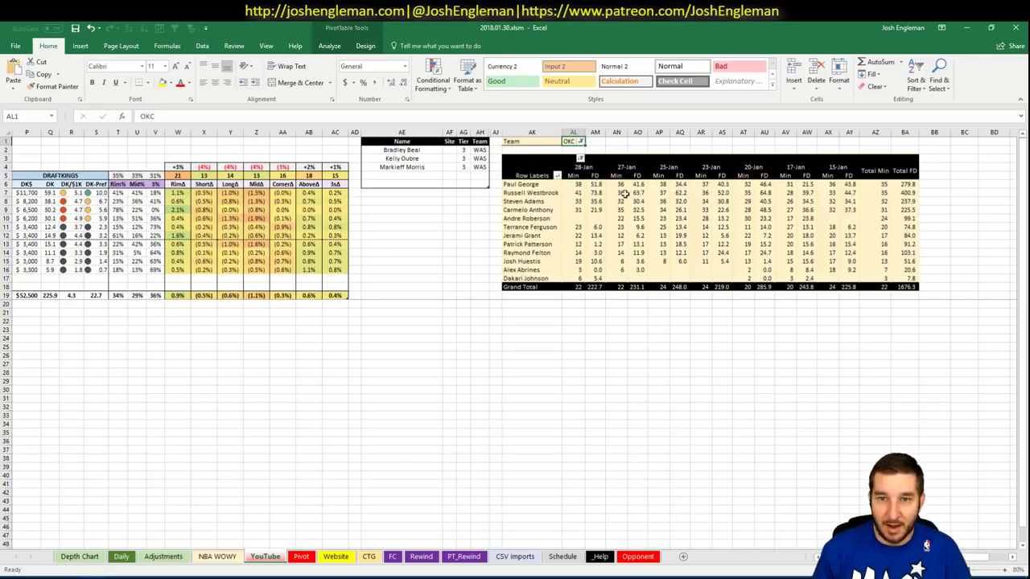
Step: Add Russell Westbrook to the next empty row of the player picks table with Tier 2
scroll(805, 420, "left", 5)
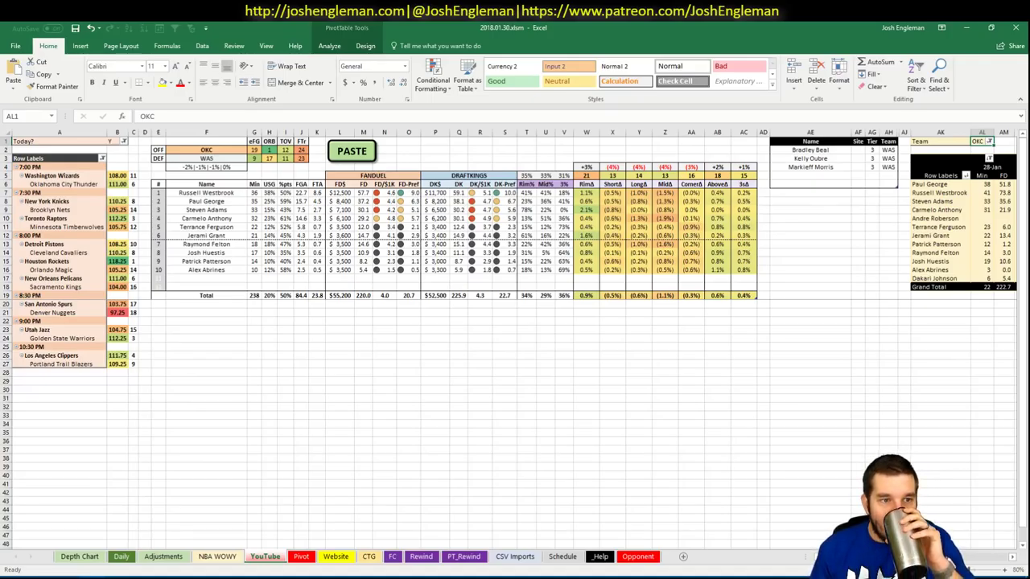
left_click(842, 179)
type("Rus")
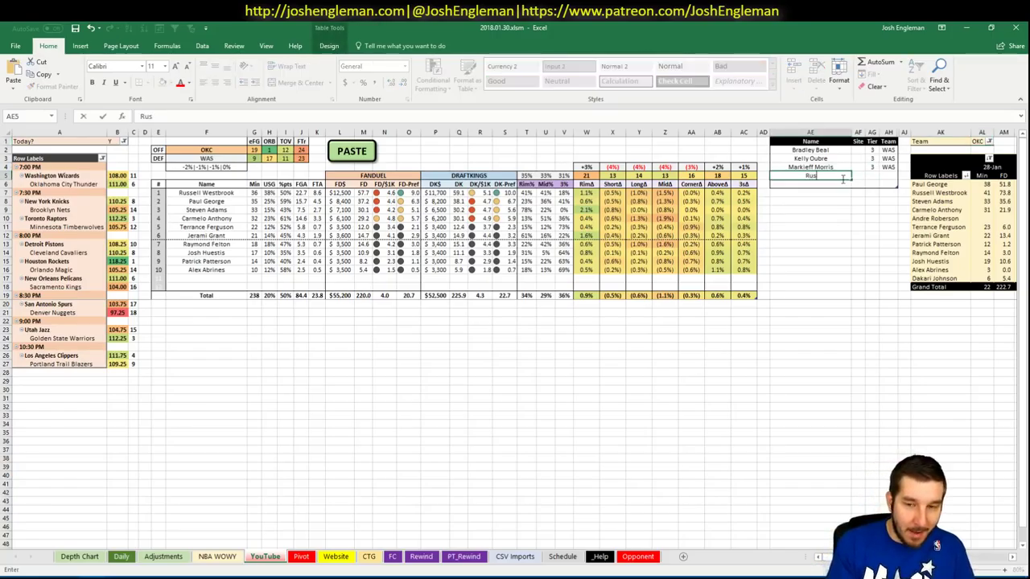
type("sell Westbrook")
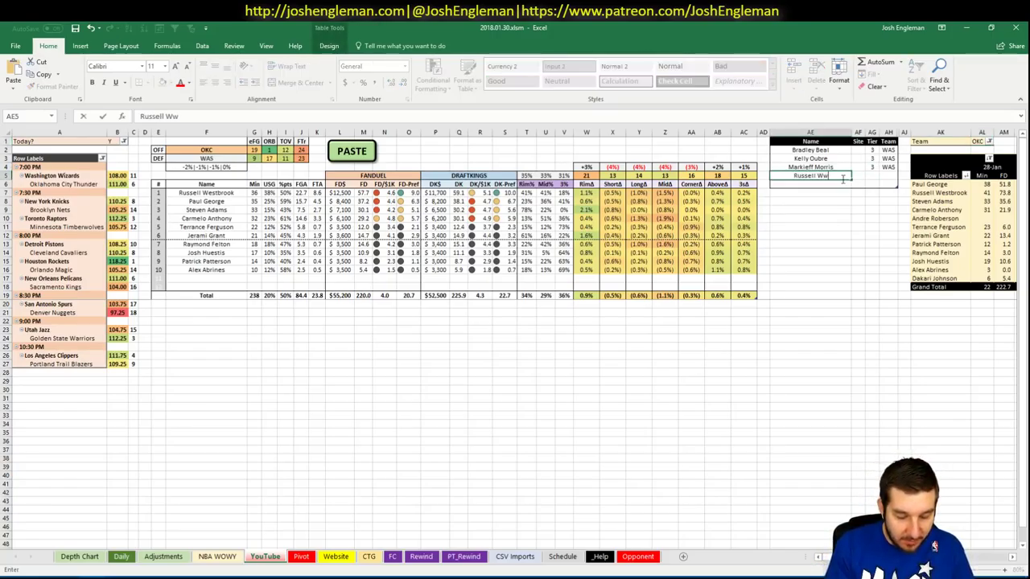
key("Escape")
type("Russ")
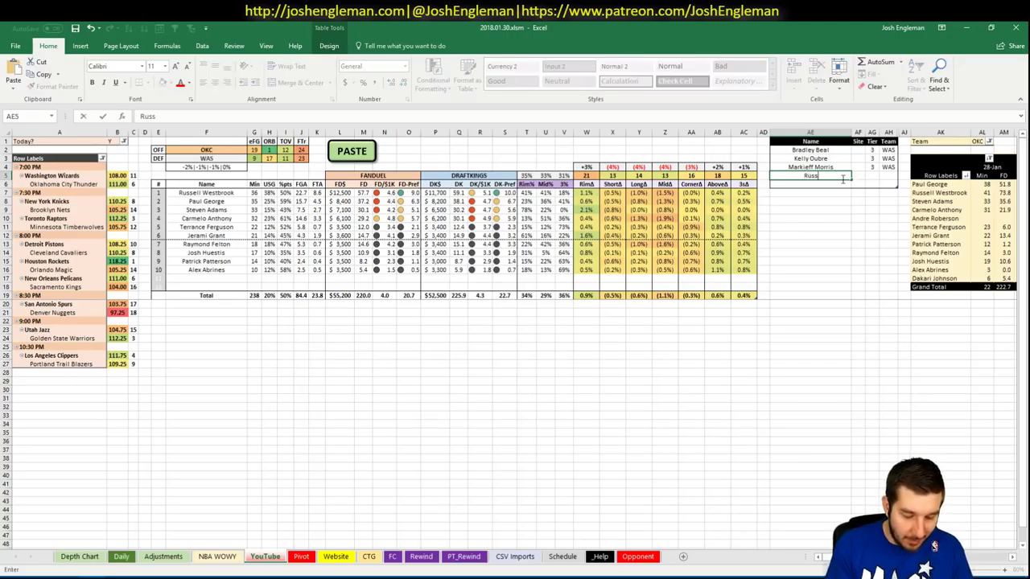
type("ell Westbrook")
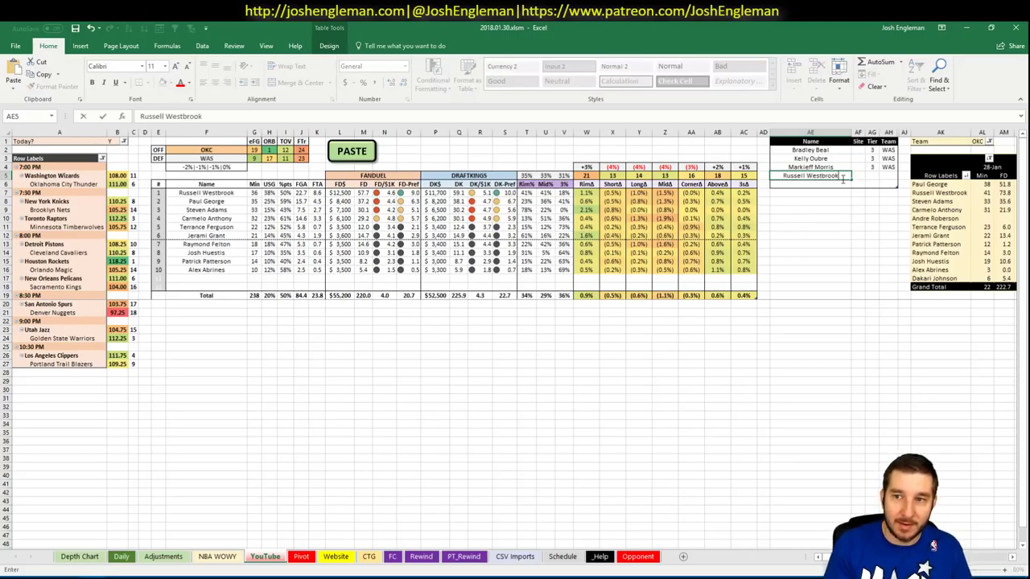
key("Tab")
key("Tab")
type("2")
key("Return")
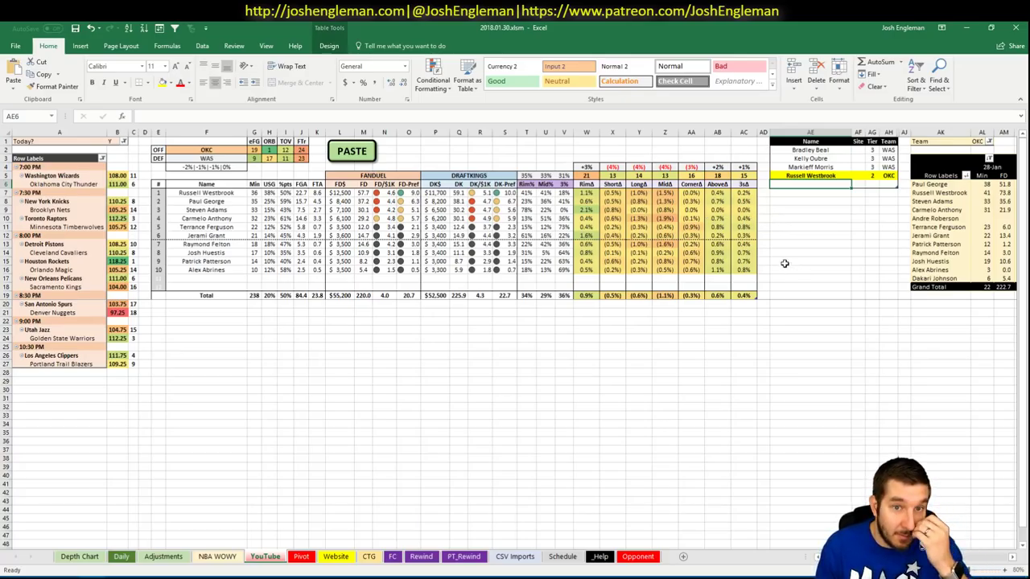
Step: Review the OKC game-by-game minutes and add Paul George to the next empty row of the player picks table with Tier 3
scroll(765, 362, "right", 5)
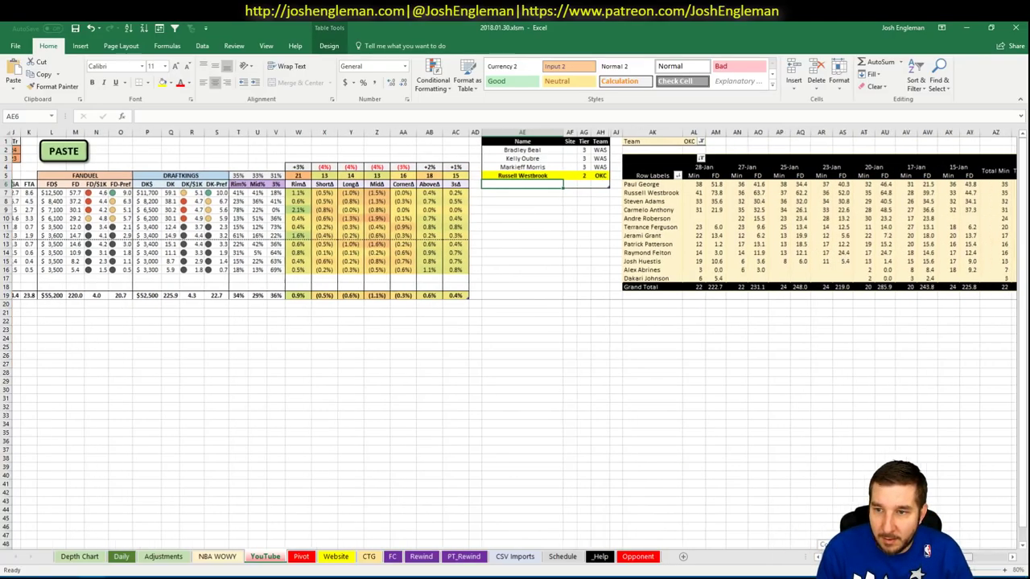
scroll(515, 338, "right", 3)
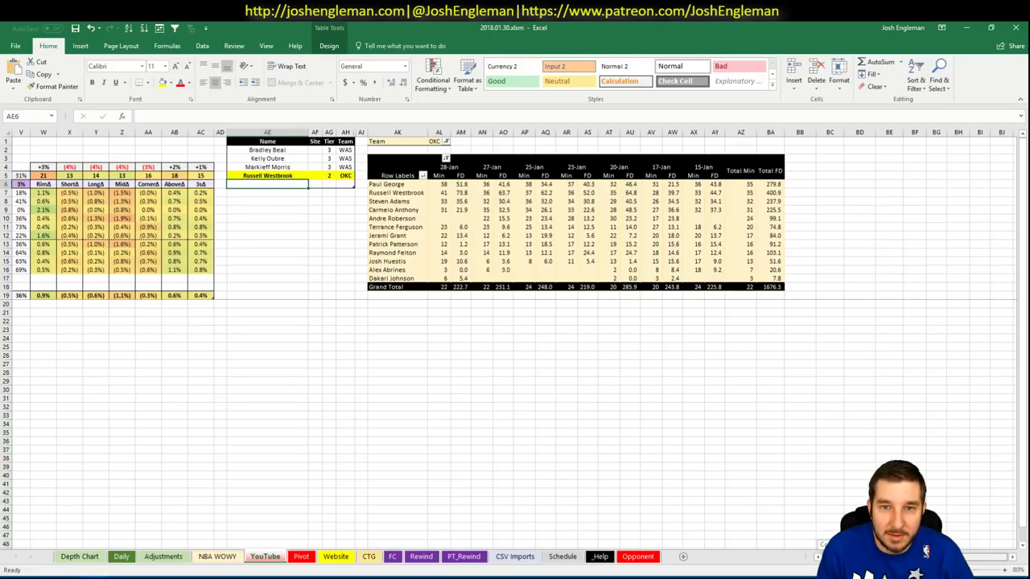
scroll(515, 338, "left", 8)
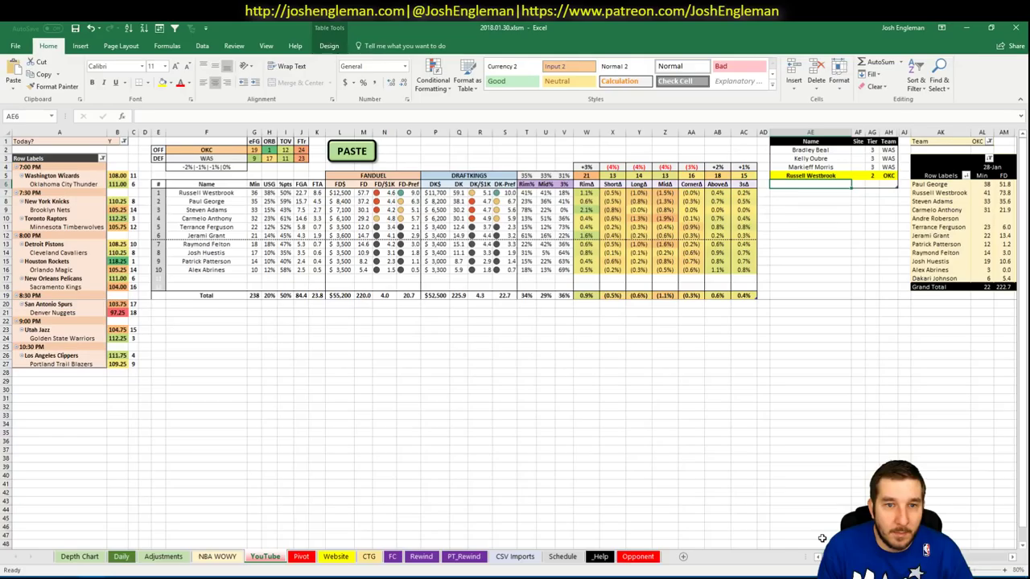
type("Paul George")
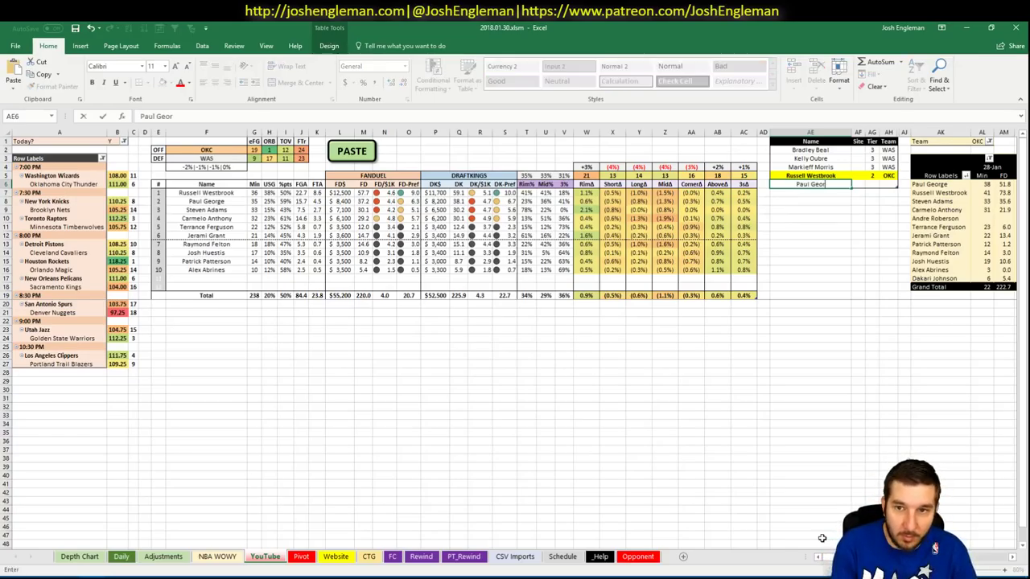
key("Tab")
key("Tab")
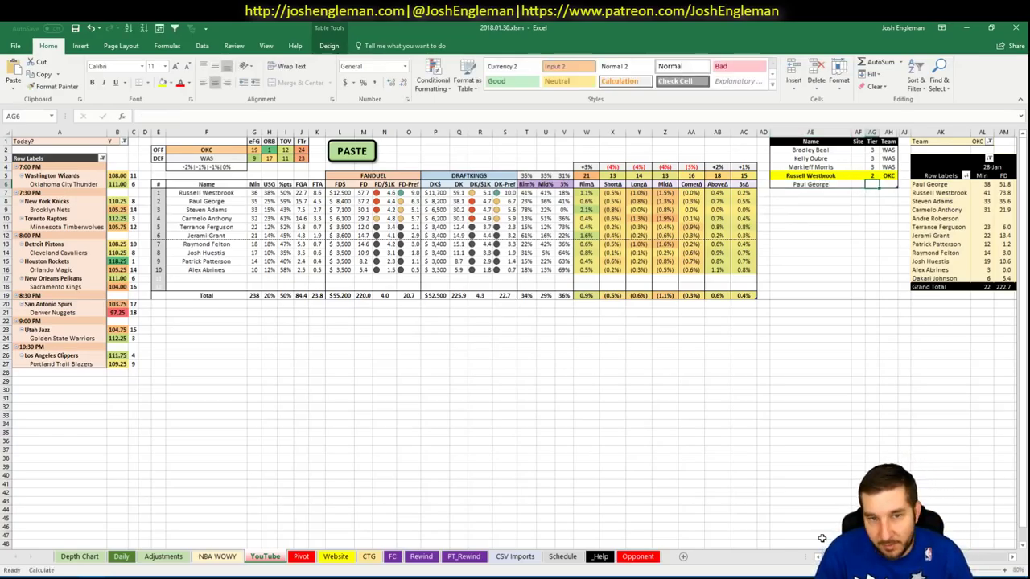
type("3")
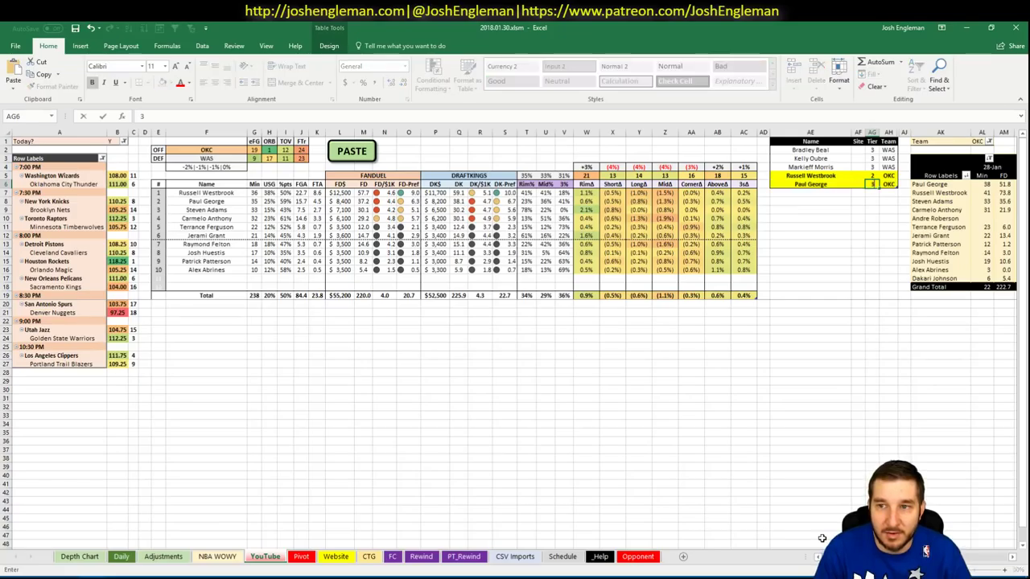
key("Return")
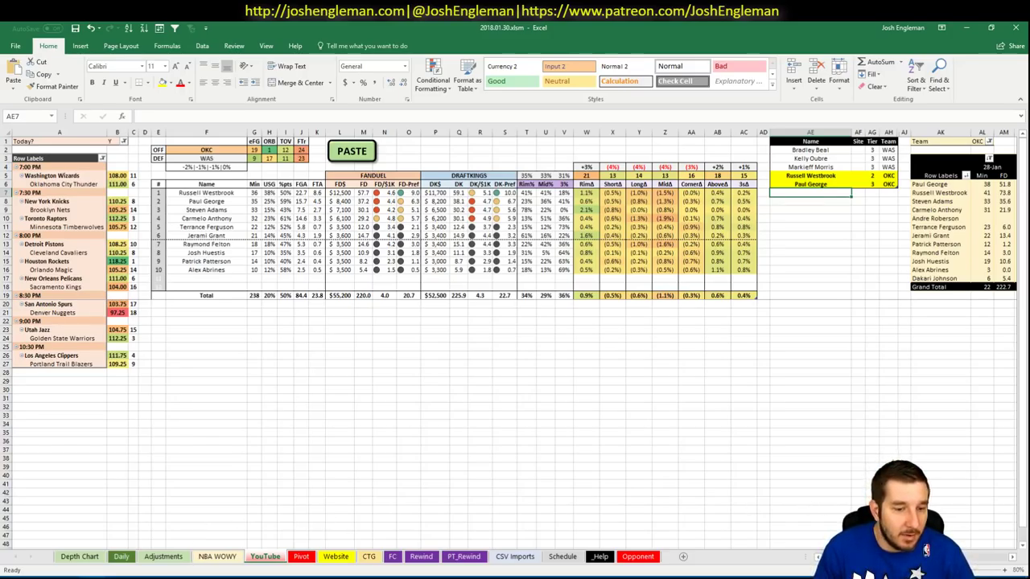
Step: Switch to the nbawowy site in Chrome and choose Thunder as the query's team
left_click(238, 577)
left_click(292, 26)
left_click(392, 26)
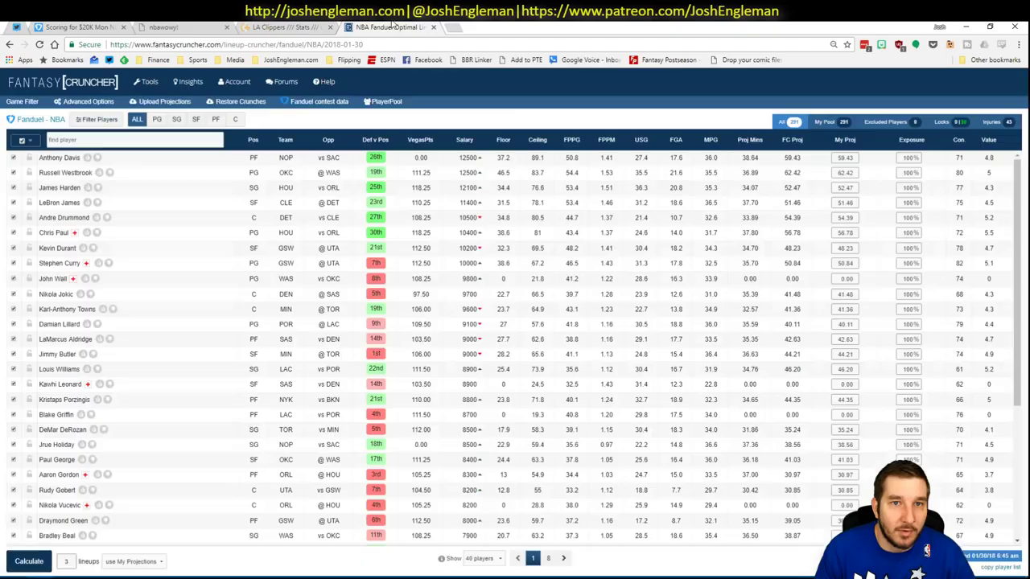
left_click(152, 27)
scroll(201, 483, "down", 5)
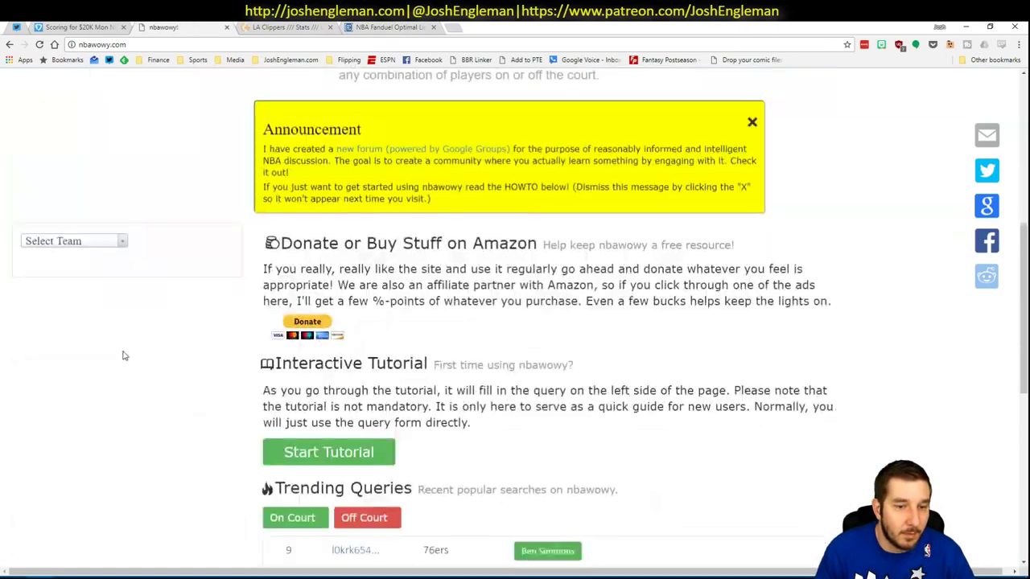
left_click(105, 242)
scroll(89, 309, "down", 2)
scroll(89, 310, "down", 5)
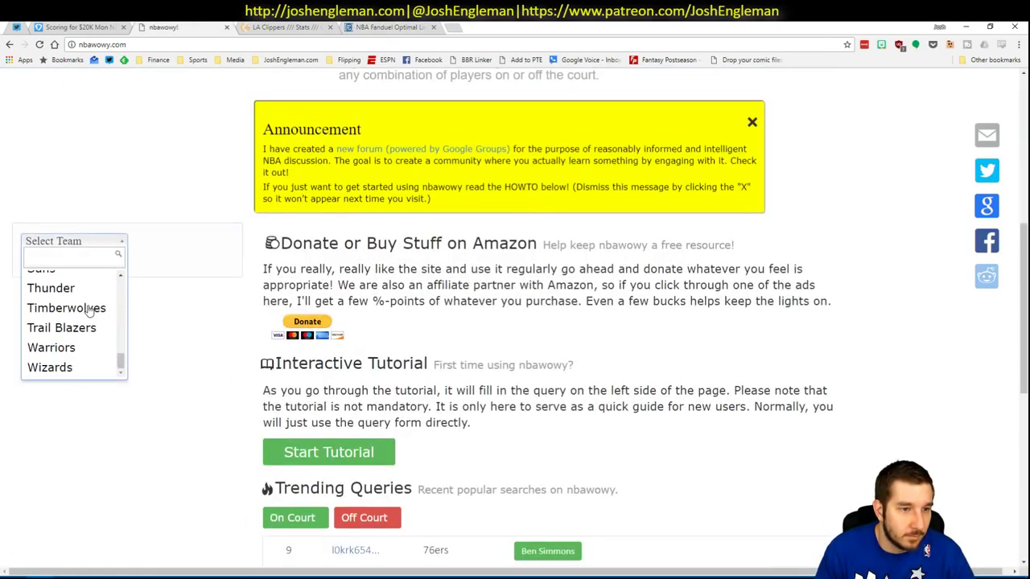
scroll(78, 340, "up", 1)
left_click(78, 341)
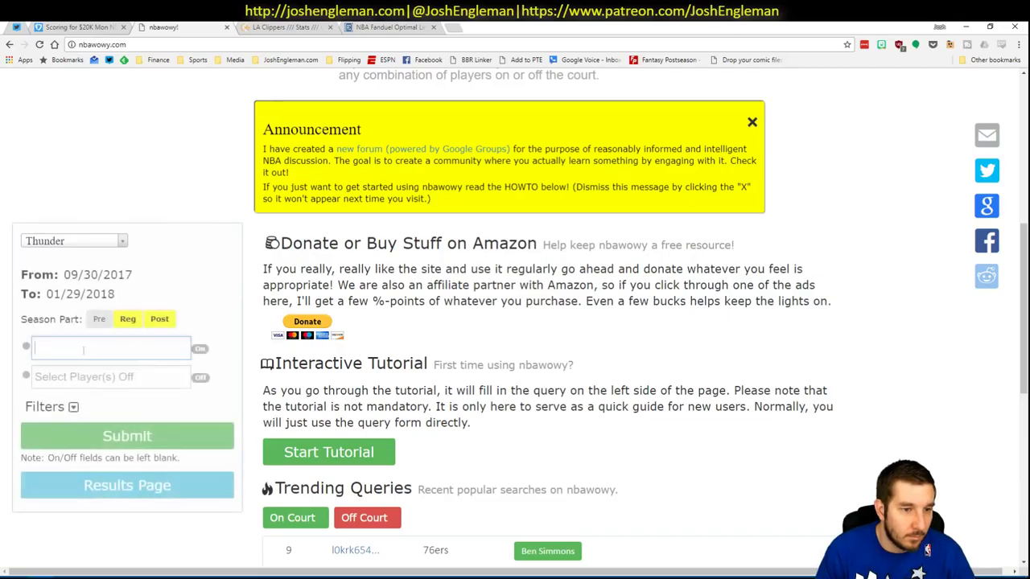
Step: Run the Thunder query with Andre Roberson on the court and show its Fantasy results
left_click(83, 349)
type("rber")
key("BackSpace")
key("BackSpace")
key("BackSpace")
type("o")
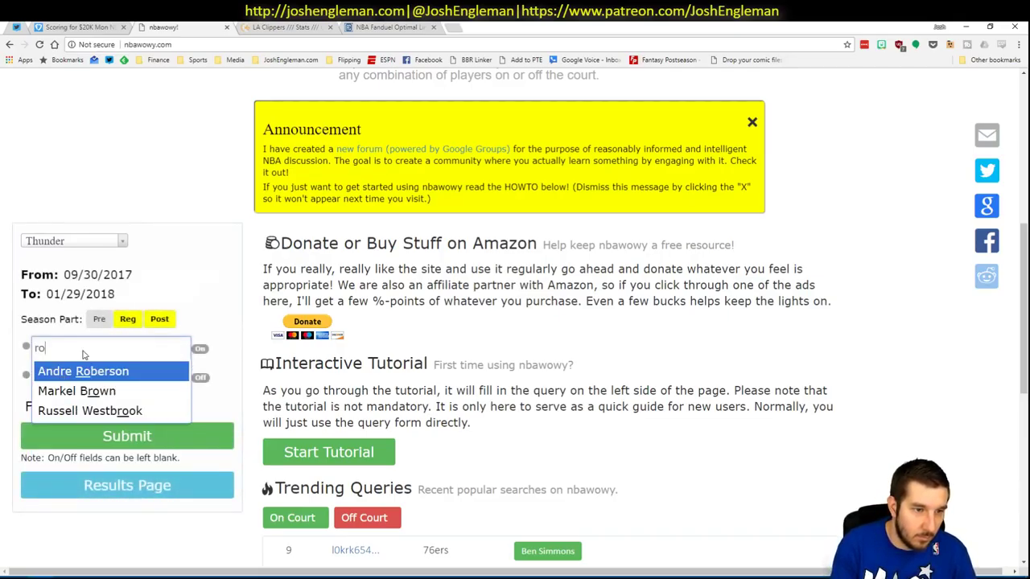
key("Return")
left_click(168, 469)
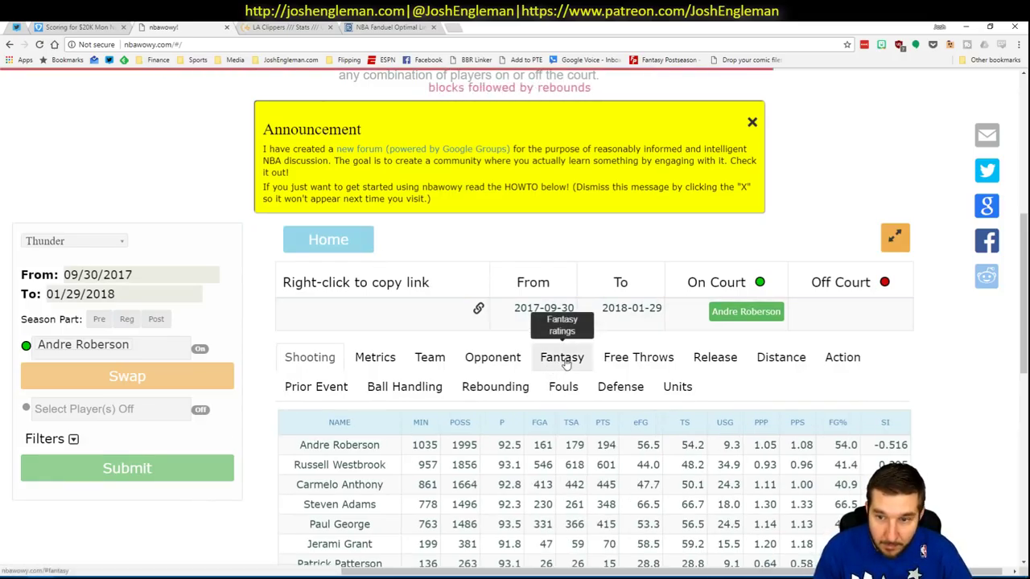
left_click(564, 361)
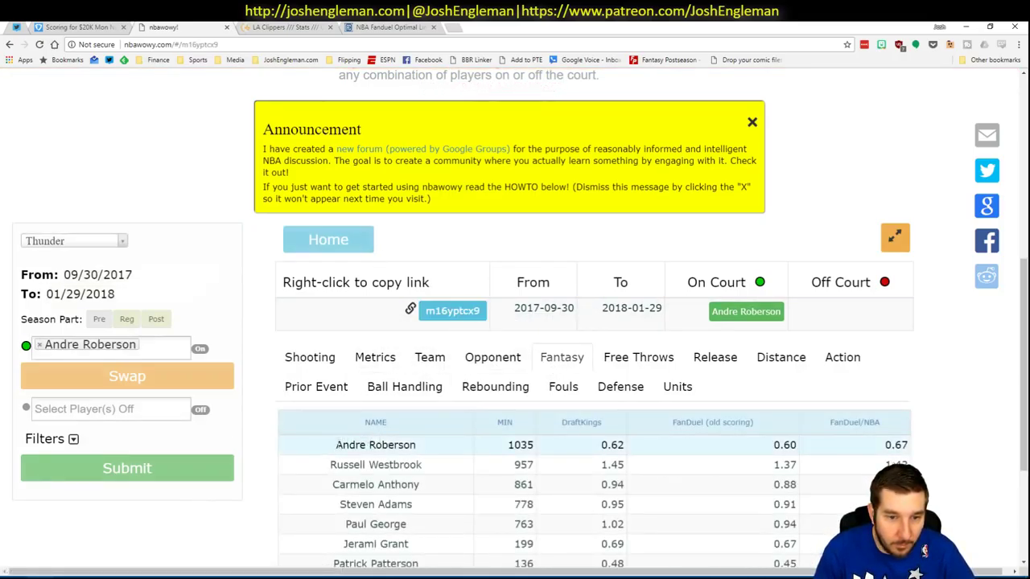
Step: Copy the Roberson on-court fantasy rows into the WITH table on the NBA WOWY sheet of the Excel workbook
left_click_drag(330, 444, 690, 431)
key("alt+Tab")
left_click(218, 556)
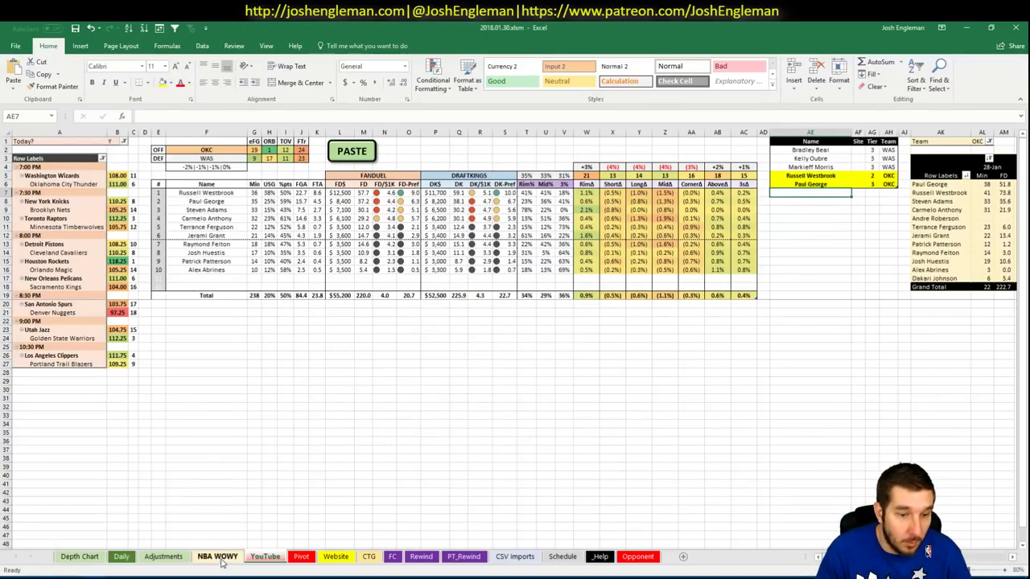
left_click(93, 146)
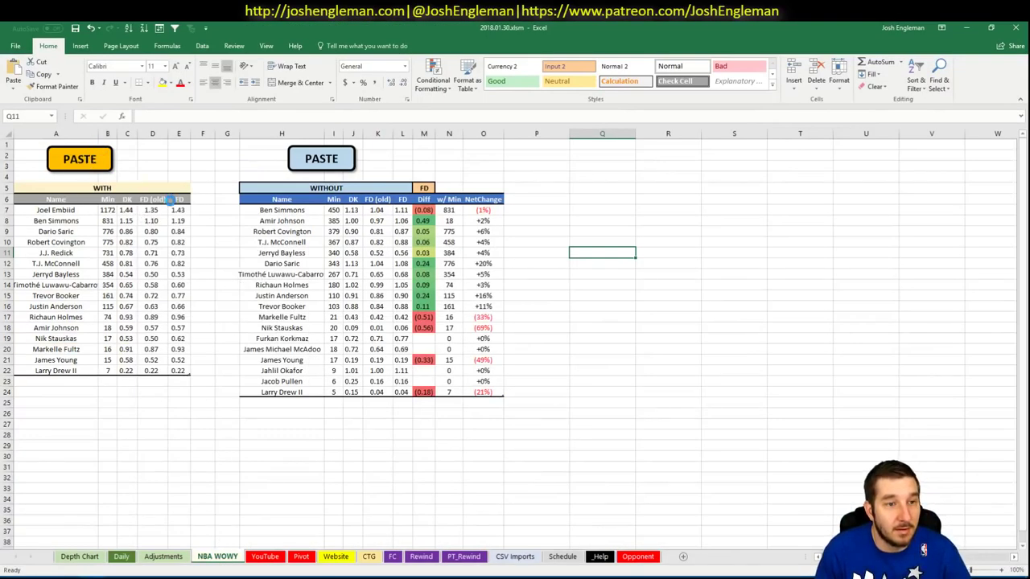
key("ctrl+v")
Step: Return to nbawowy in Chrome, swap Andre Roberson to off the court, and rerun the query
key("alt+Tab")
left_click(126, 170)
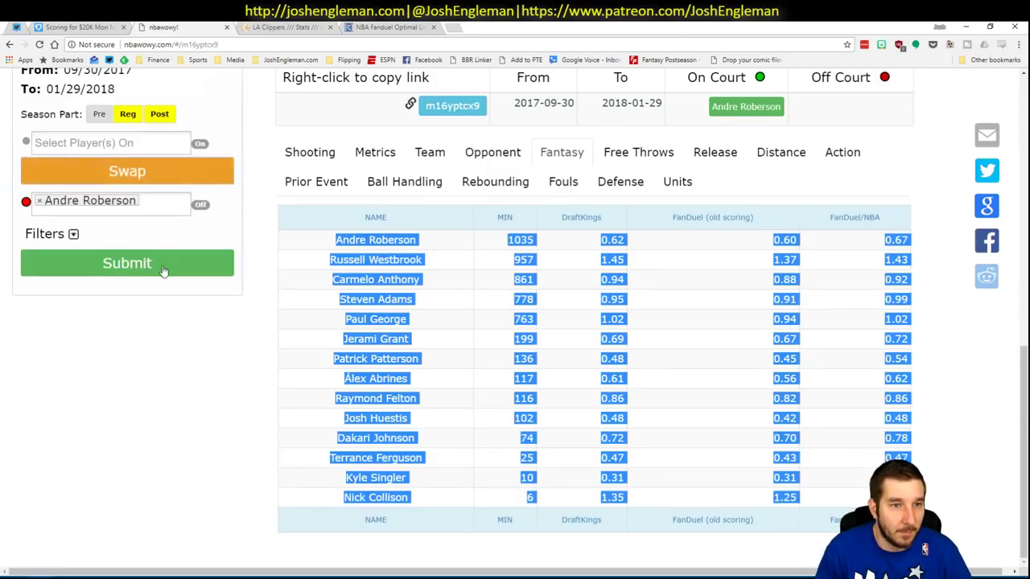
left_click(126, 262)
scroll(482, 295, "down", 3)
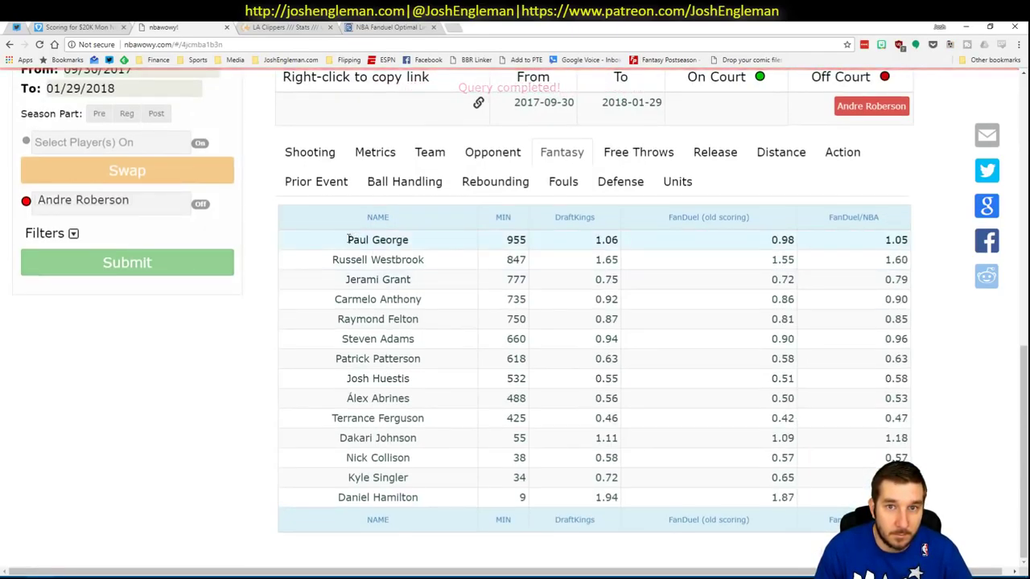
Step: Copy the Roberson off-court fantasy rows into Excel's WITHOUT table and sort it by w/ Min from largest to smallest
left_click_drag(349, 242, 708, 499)
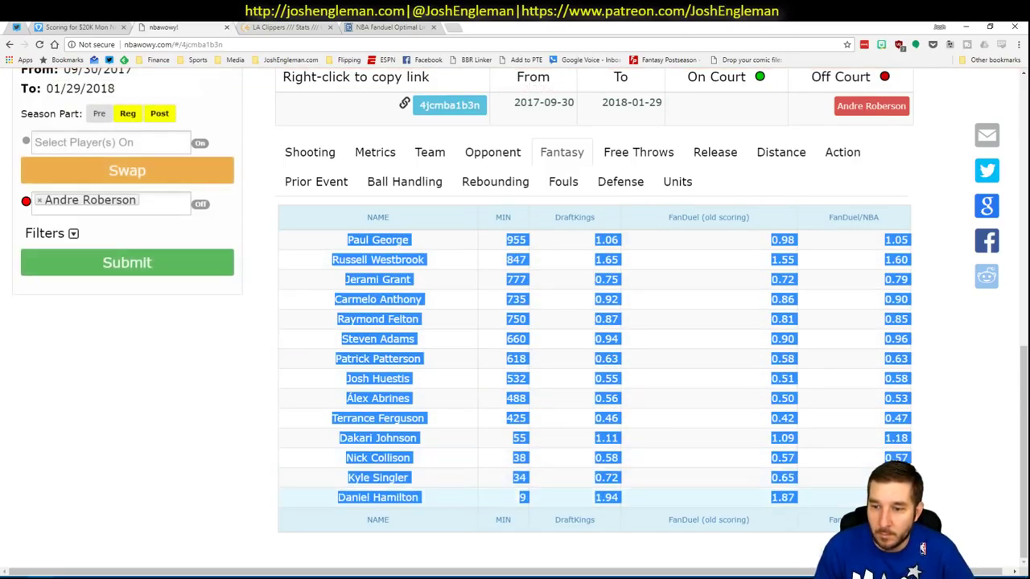
key("alt+Tab")
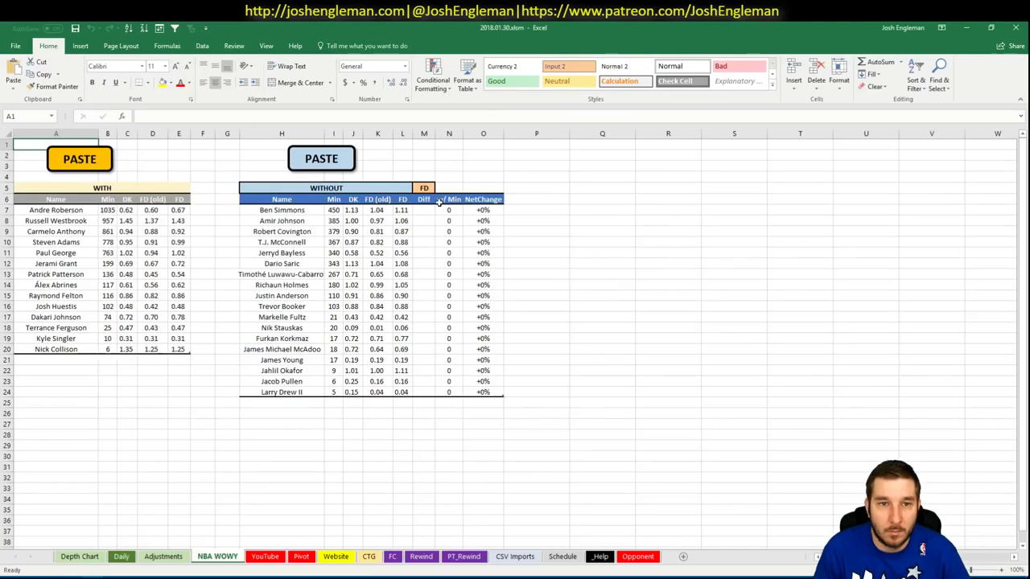
left_click(449, 252)
left_click(143, 29)
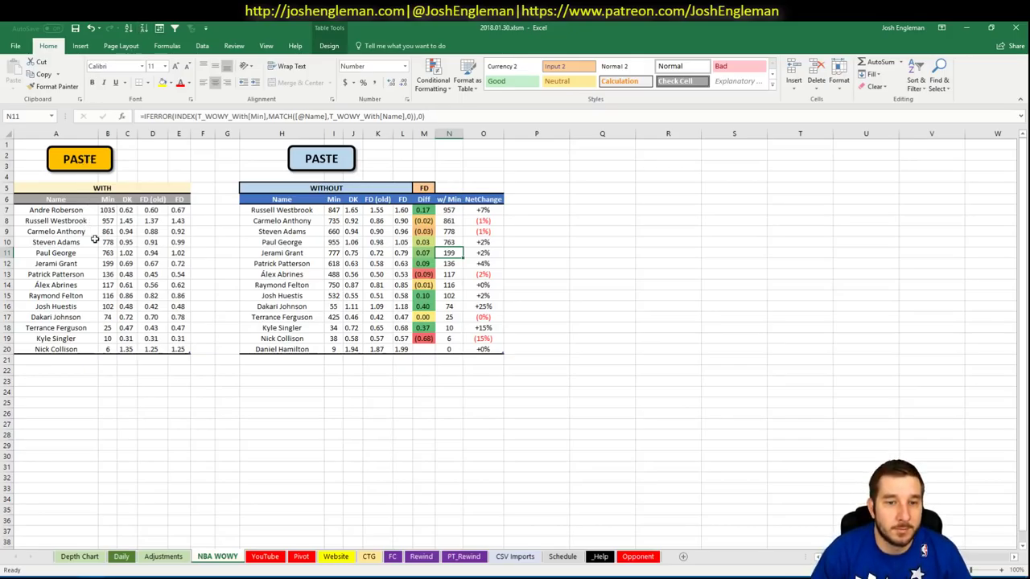
Step: Look over the Daily sheet, then return to the YouTube sheet and examine the OKC matchup and game-by-game tables
left_click(121, 557)
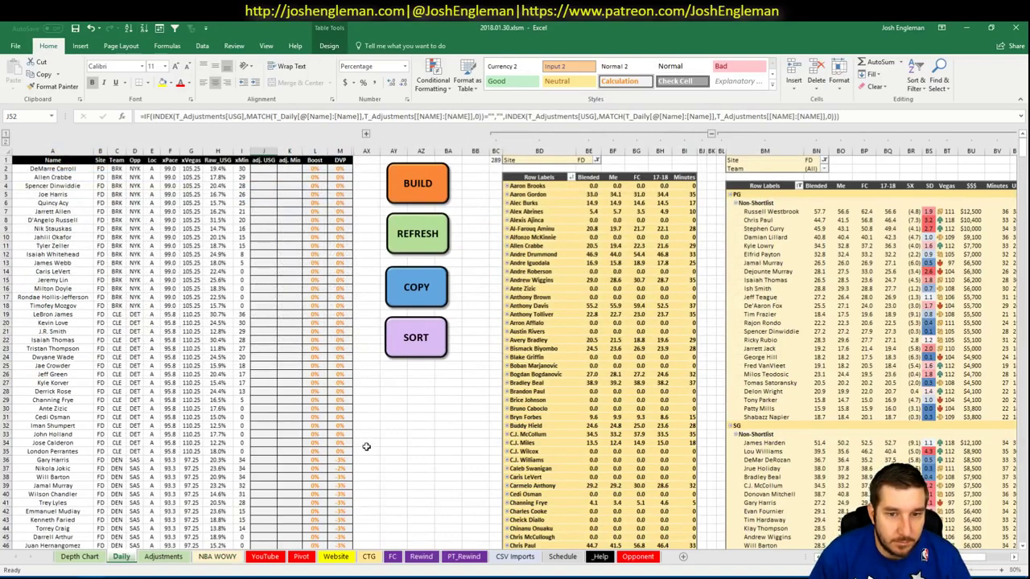
left_click(264, 557)
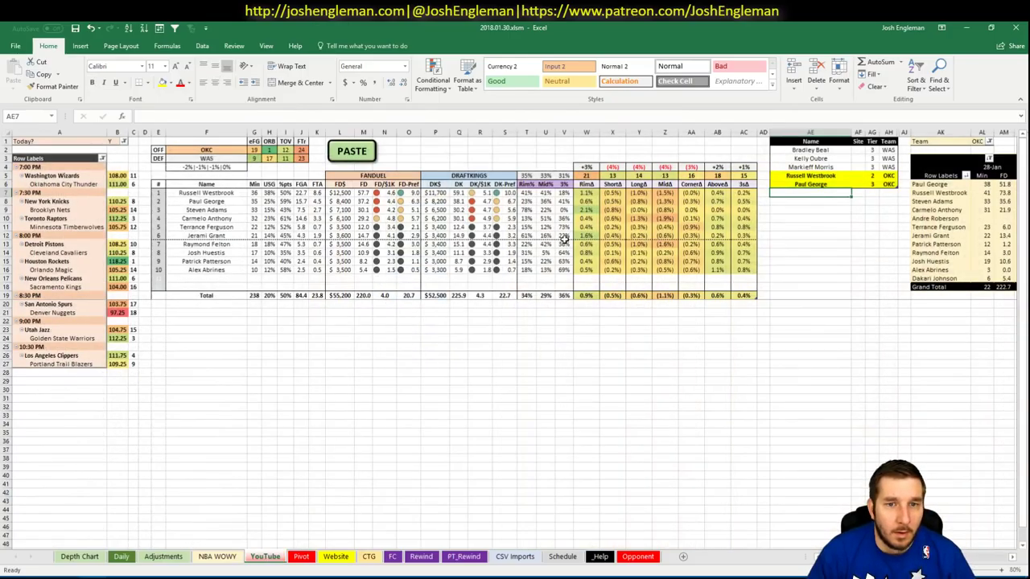
scroll(515, 338, "right", 3)
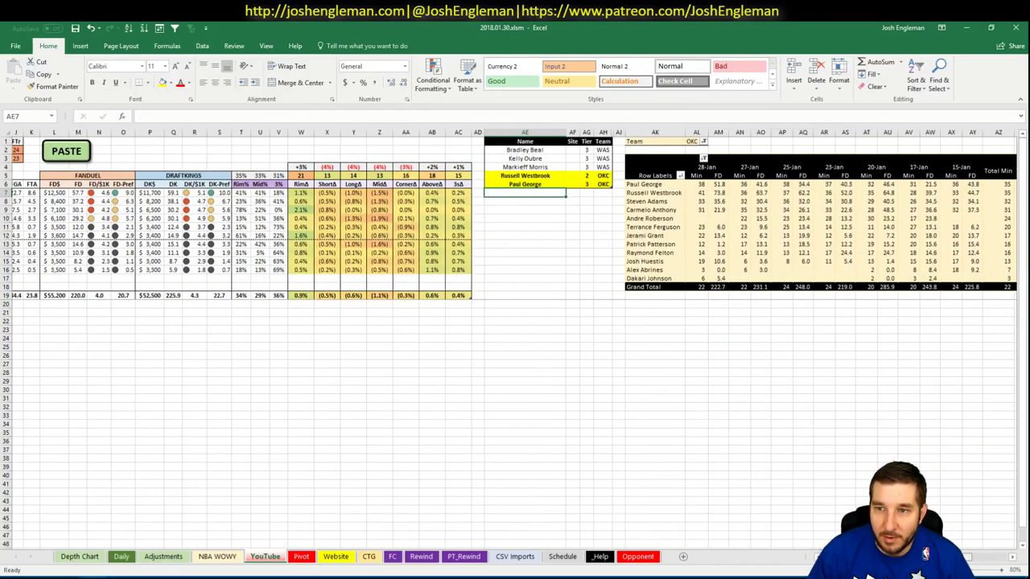
scroll(778, 546, "left", 3)
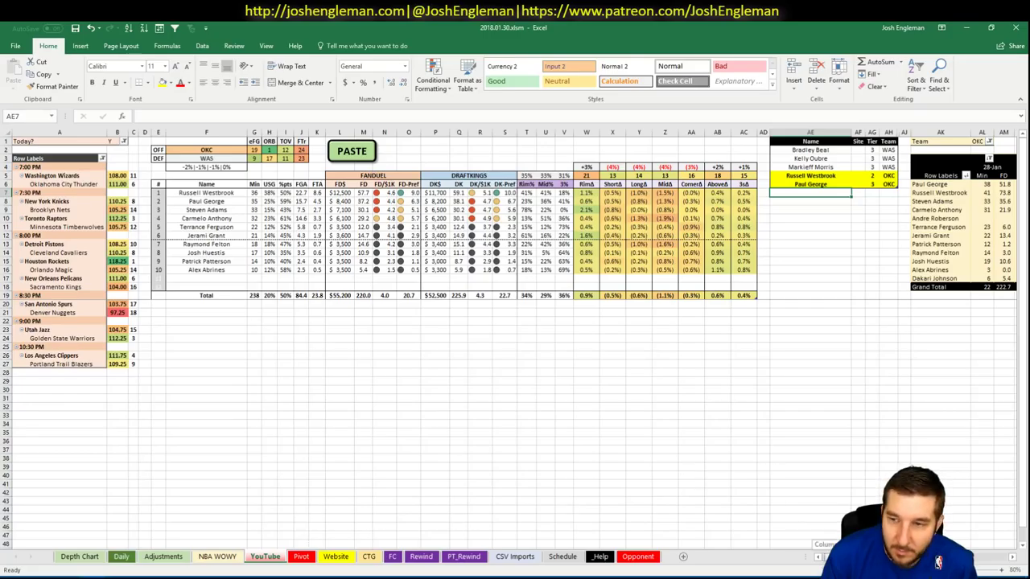
Step: Change the Team filter of the game-by-game pivot table to WAS and select Marcin Gortat's 27-Jan minutes
scroll(748, 451, "right", 7)
left_click(436, 142)
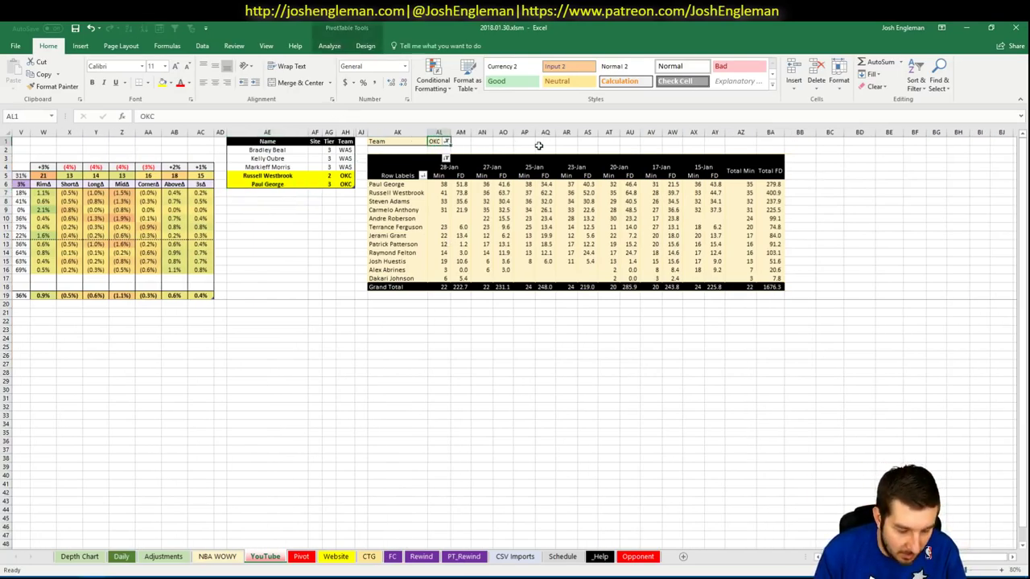
type("WAS")
key("Return")
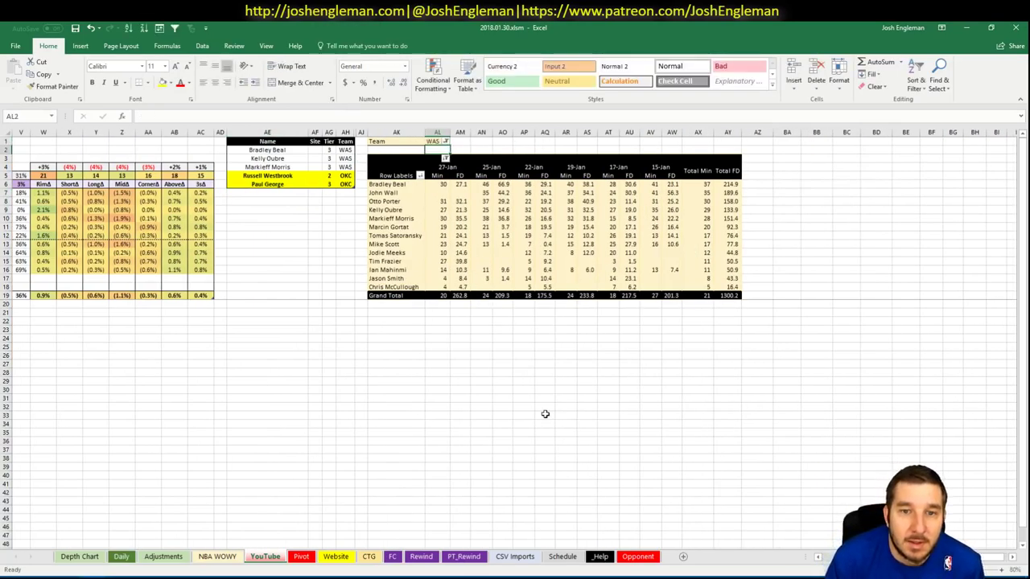
left_click(441, 227)
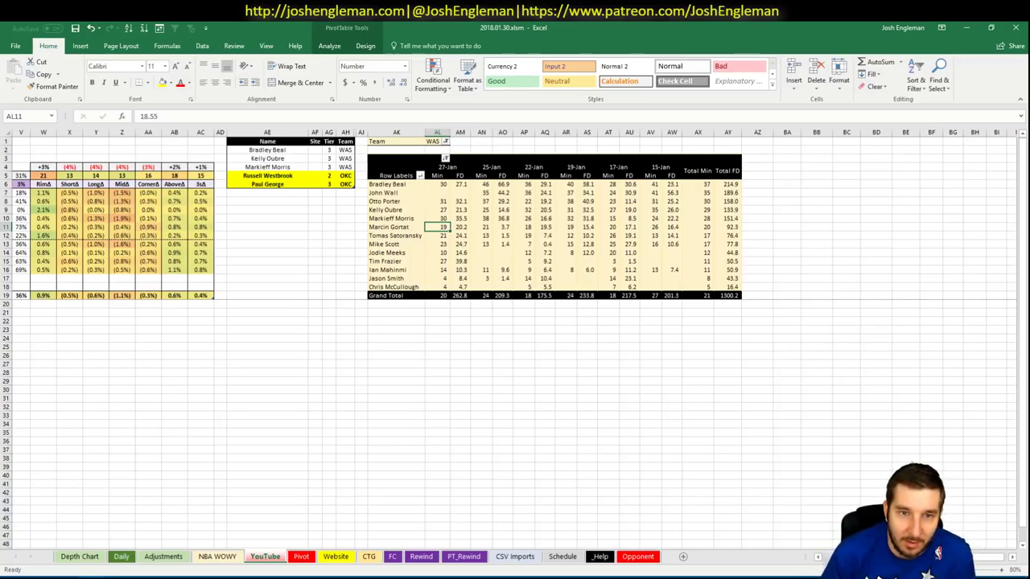
Step: Switch to Fantasy Cruncher in Chrome, filter the players to centers, examine Marcin Gortat's game log, and return to Excel
key("alt+Tab")
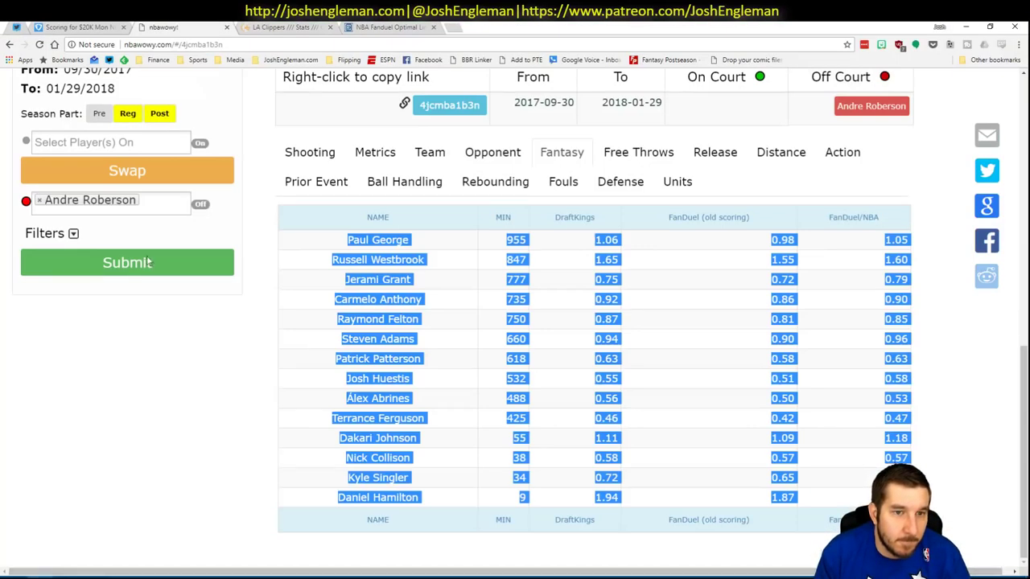
left_click(387, 27)
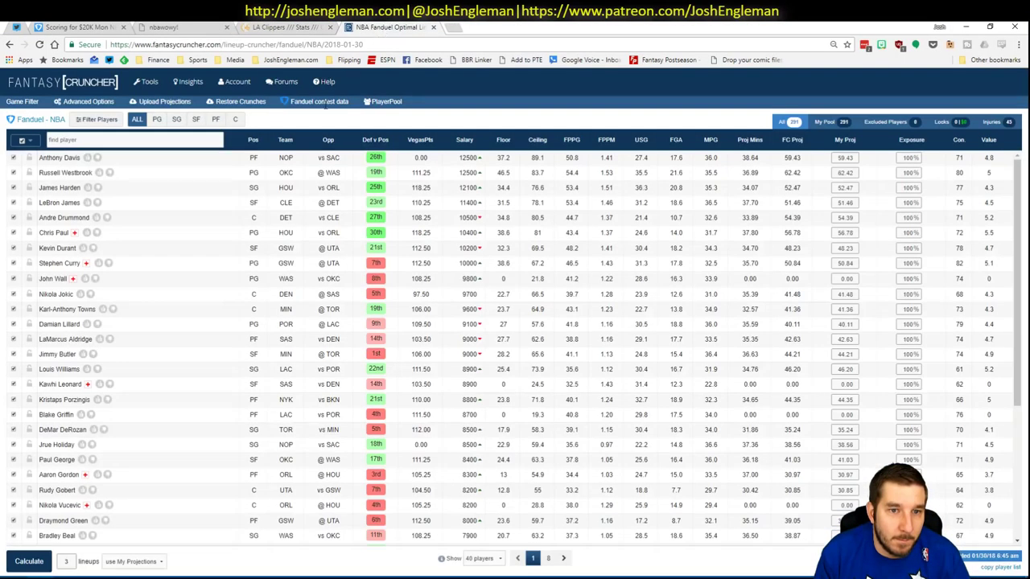
left_click(235, 119)
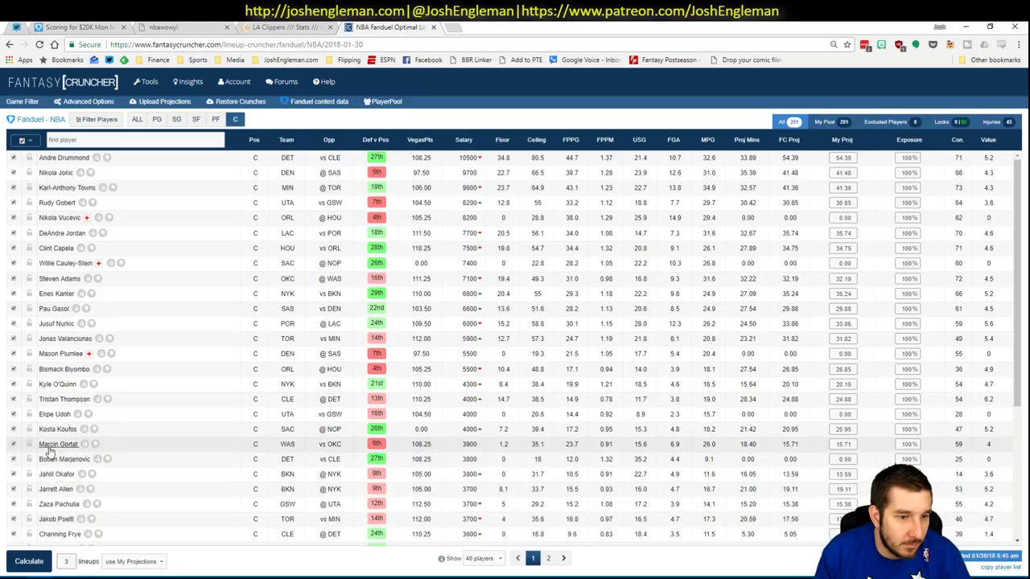
left_click(57, 445)
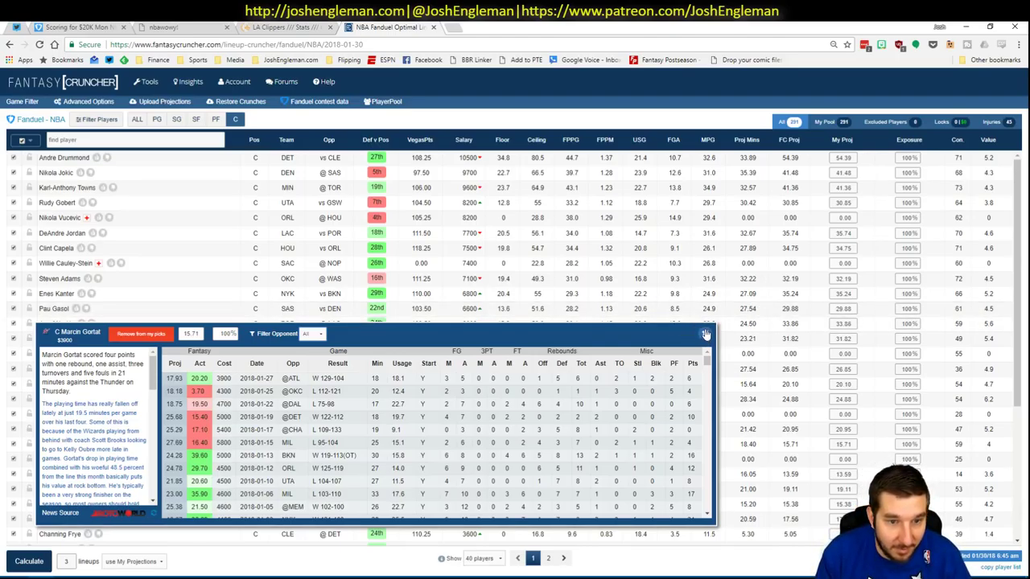
key("super+alt+d")
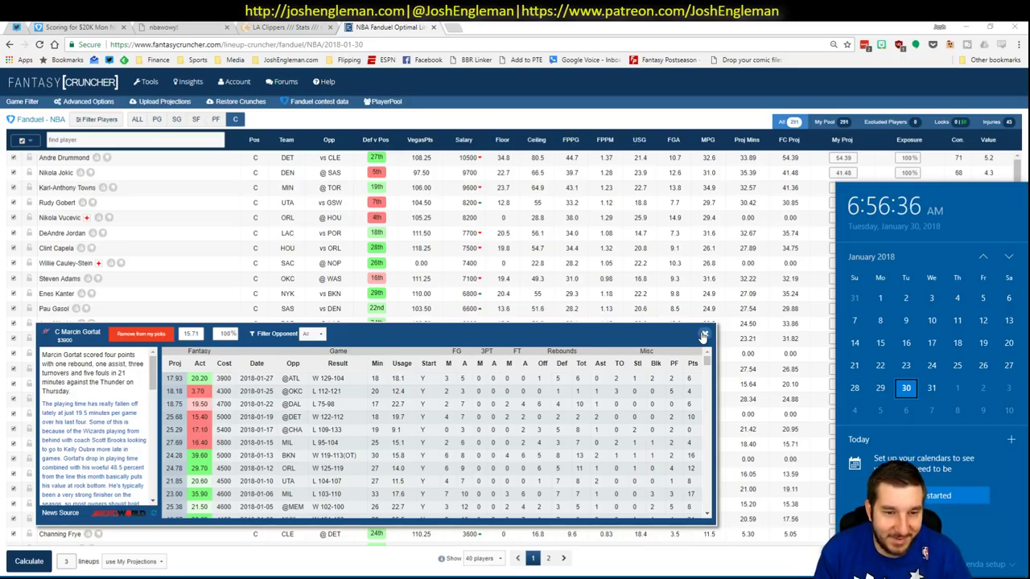
left_click(705, 337)
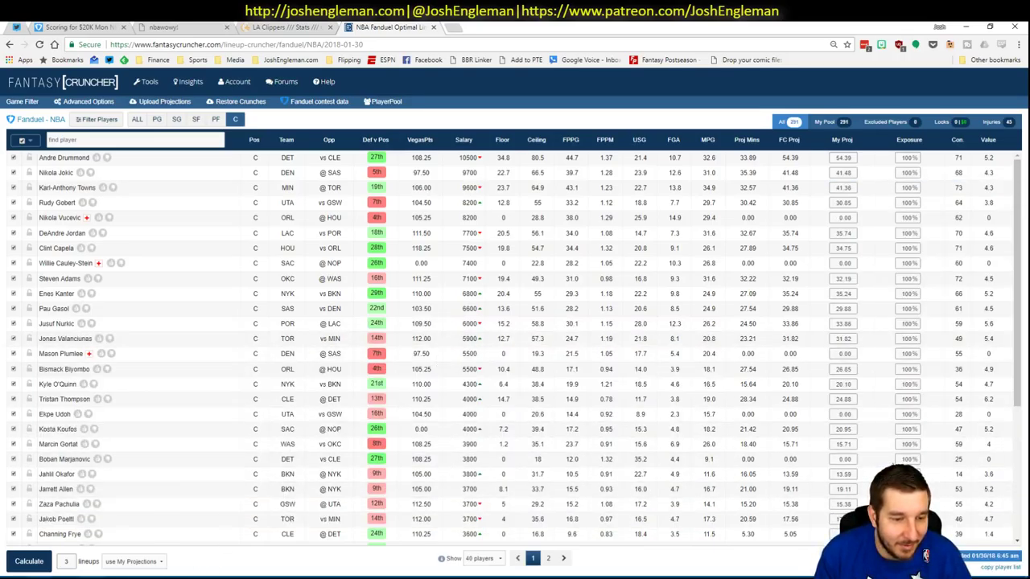
left_click(92, 576)
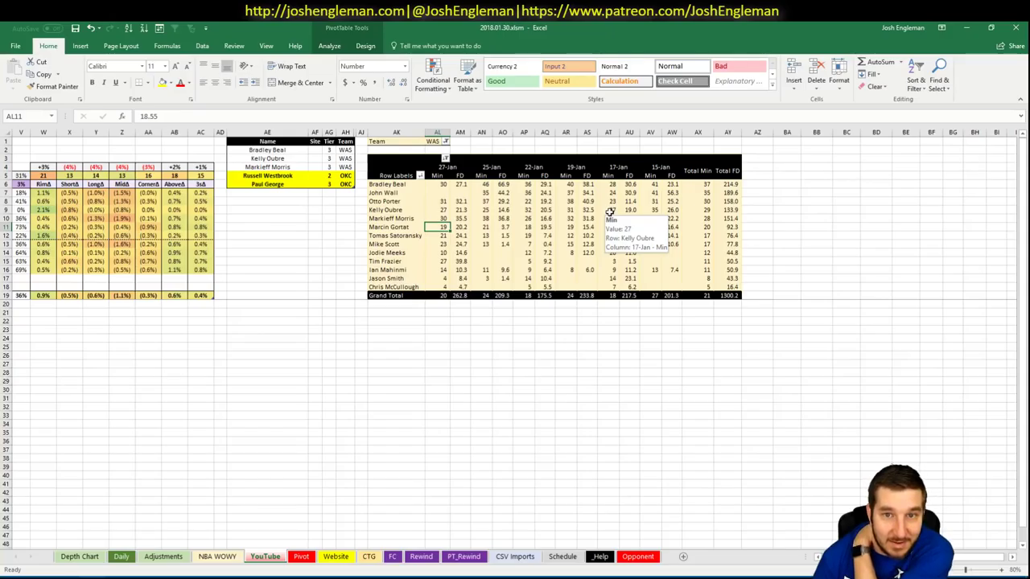
Step: Add Steven Adams to the player picks table as a tier 4 pick
left_click(484, 217)
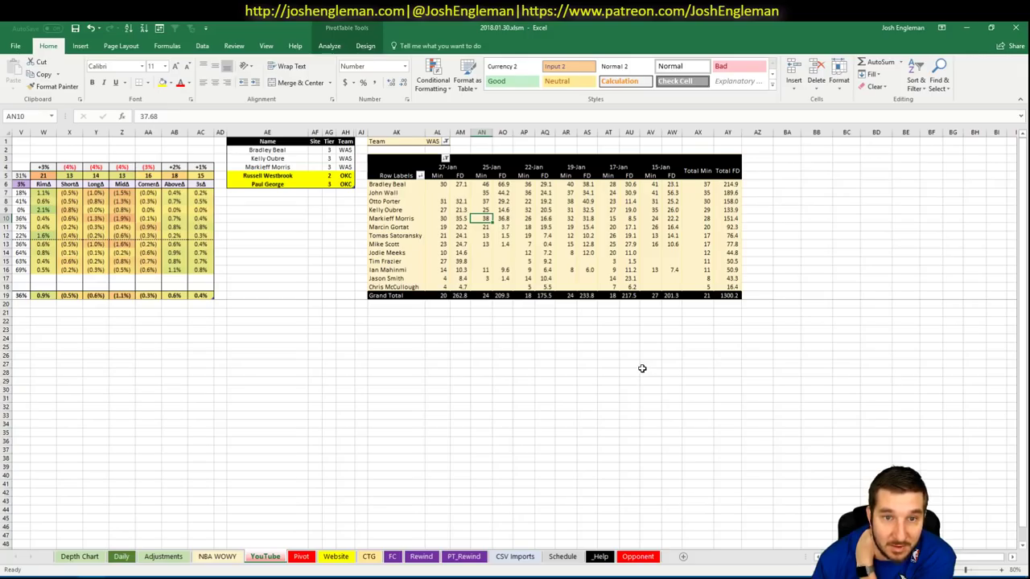
scroll(910, 557, "left", 10)
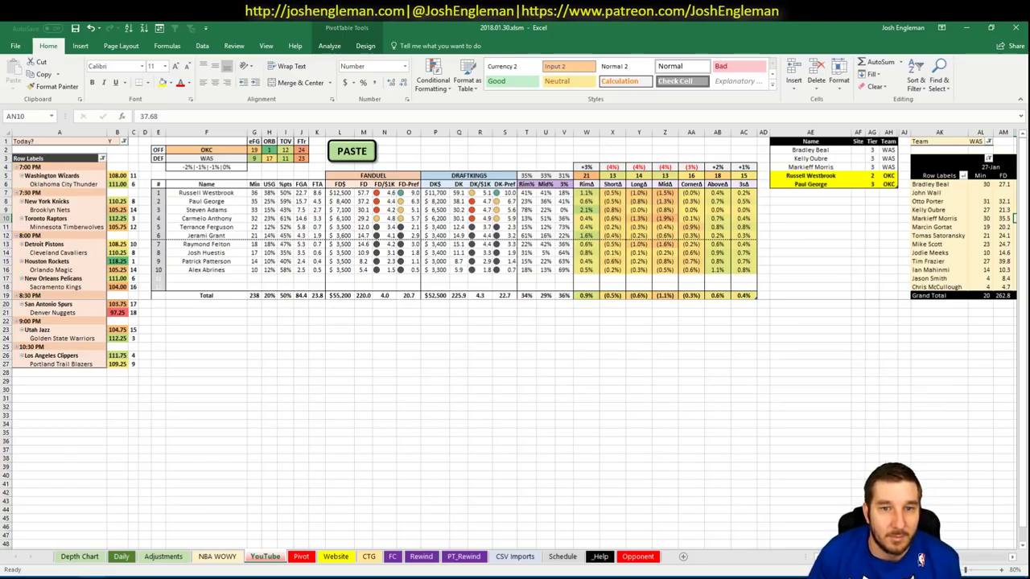
scroll(921, 567, "right", 4)
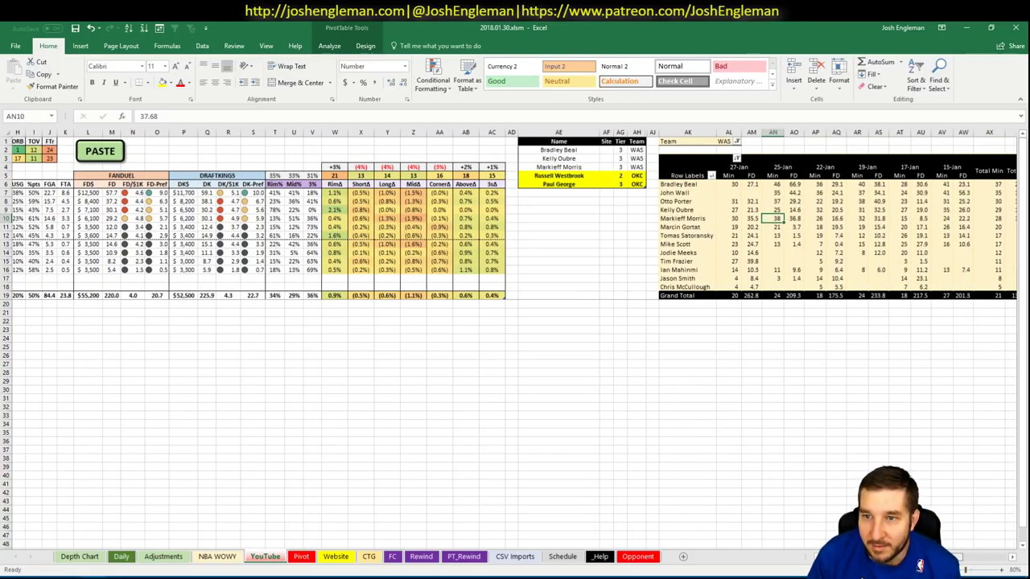
scroll(919, 566, "left", 4)
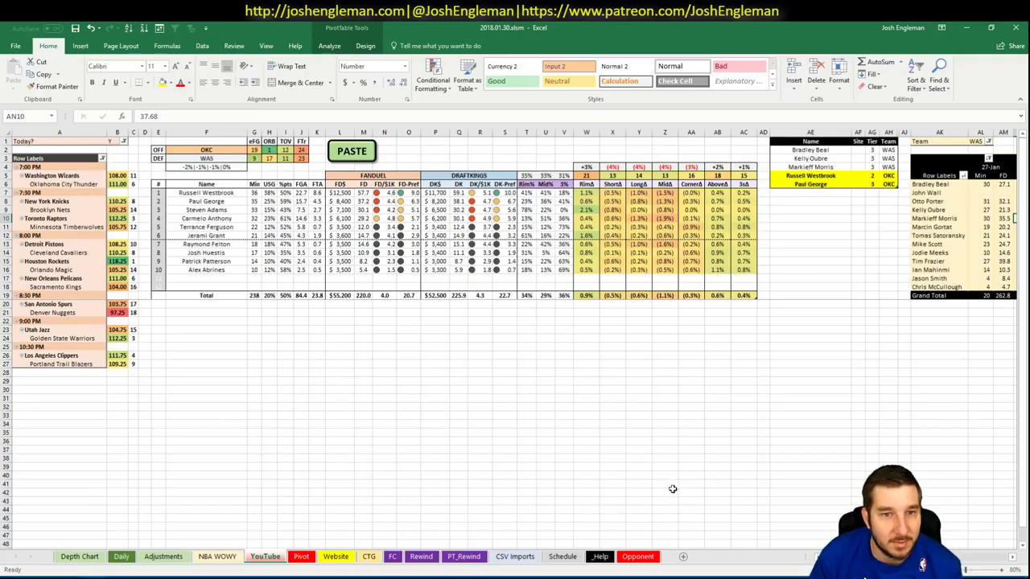
left_click(836, 192)
type("S")
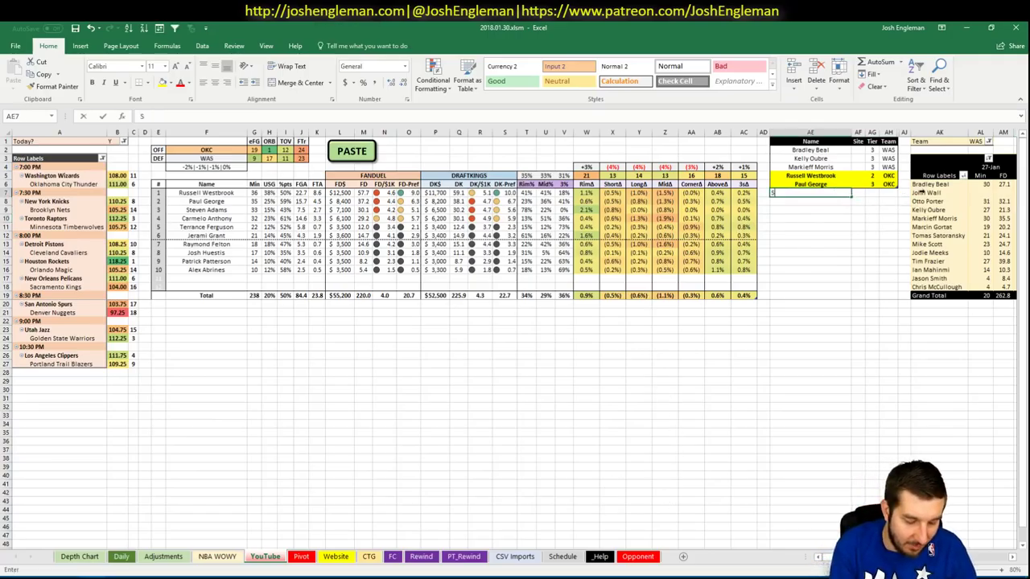
type("teven Adams")
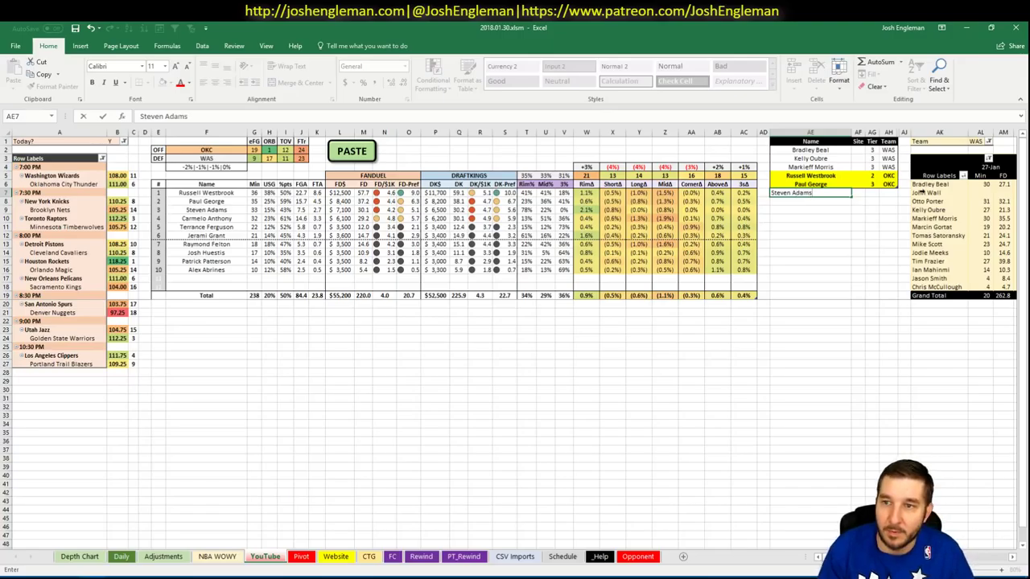
key("Tab")
key("Tab")
type("4")
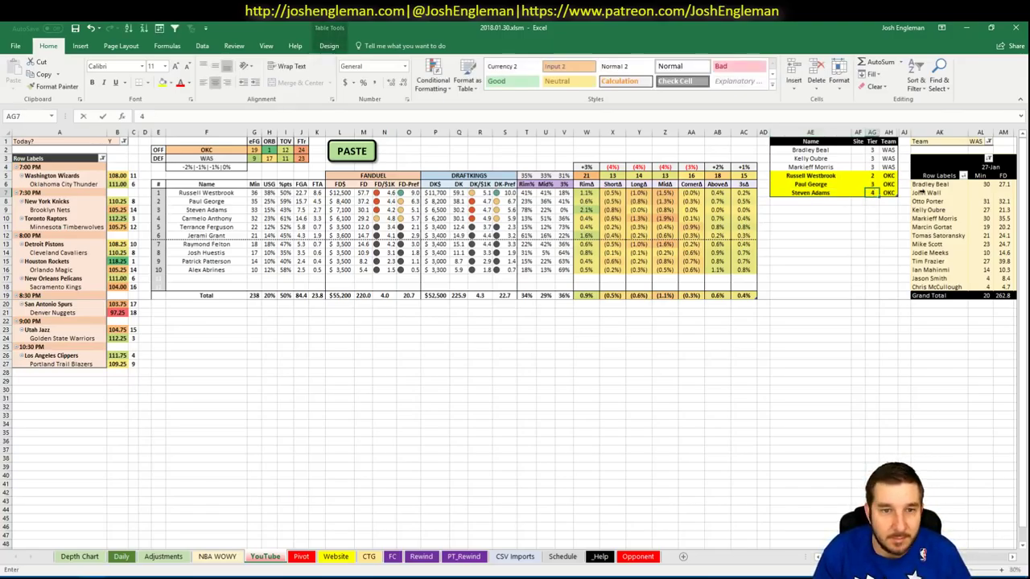
key("Return")
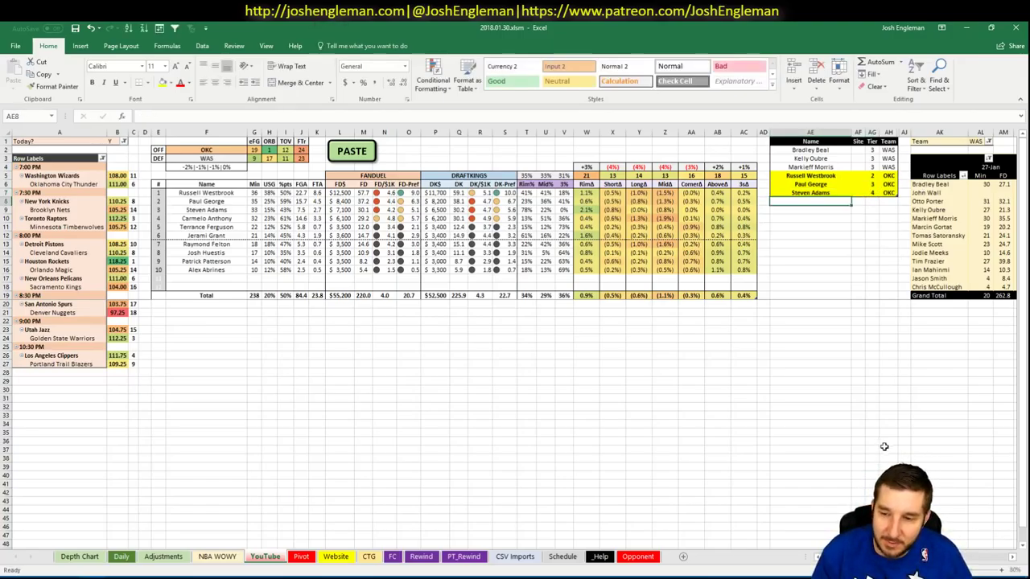
Step: Change the Team filter of the game-by-game pivot table to OKC
scroll(924, 554, "right", 5)
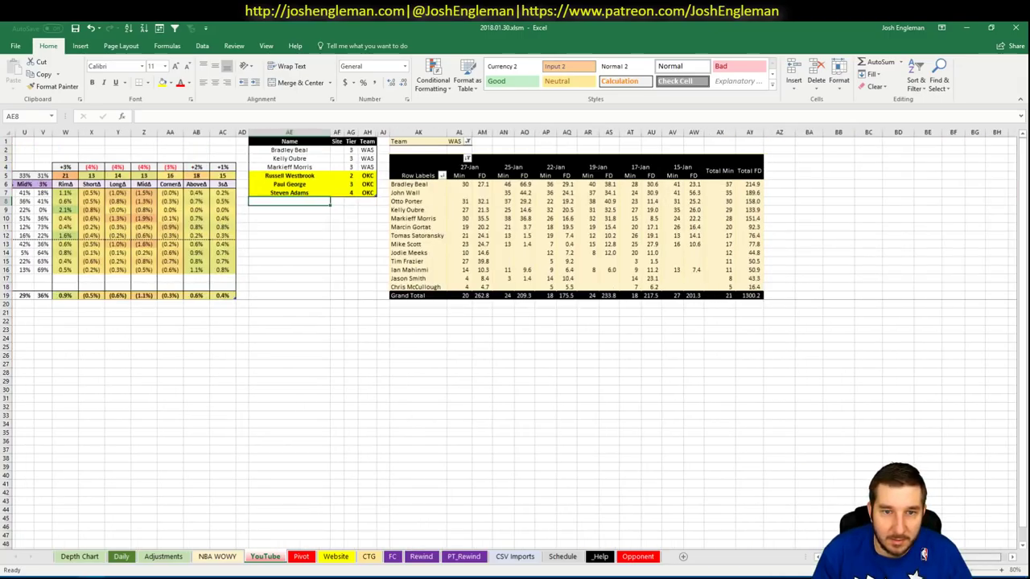
left_click(456, 141)
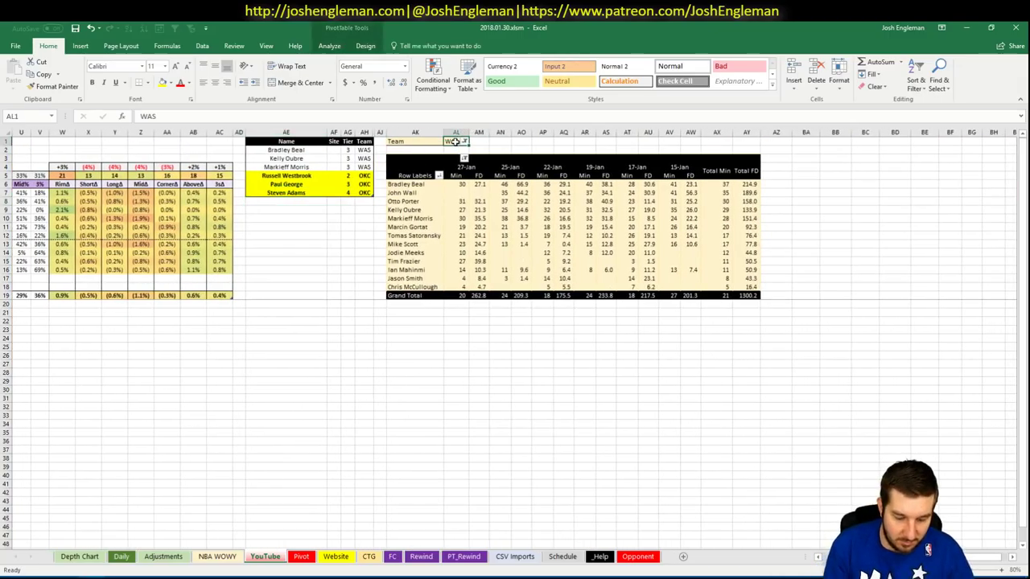
type("OKC")
key("Return")
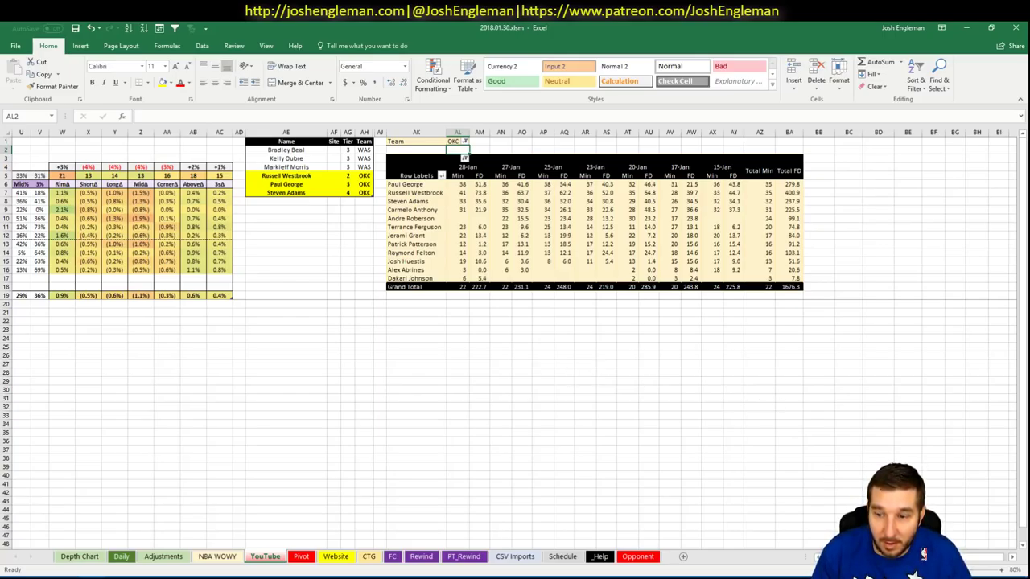
Step: Add Carmelo Anthony to the player picks table below Steven Adams as a tier 3 pick
scroll(515, 338, "left", 10)
left_click(800, 200)
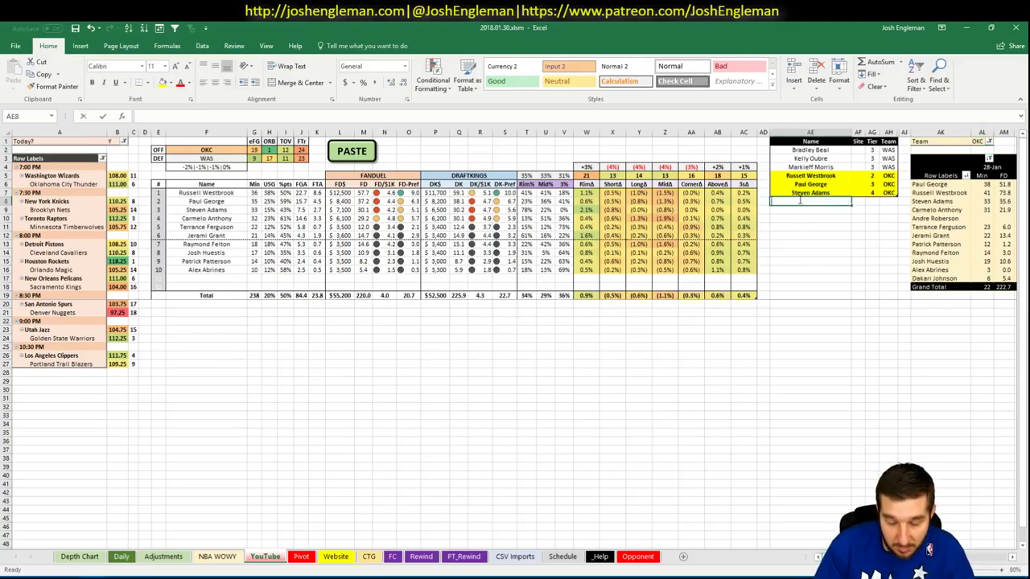
type("Carmelo Anthony")
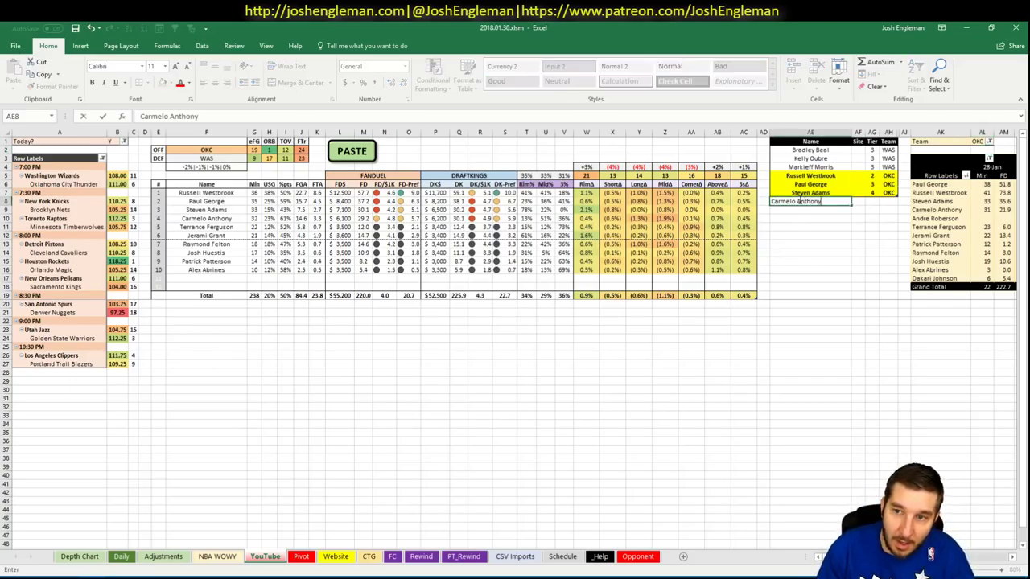
key("Tab")
key("Tab")
type("2")
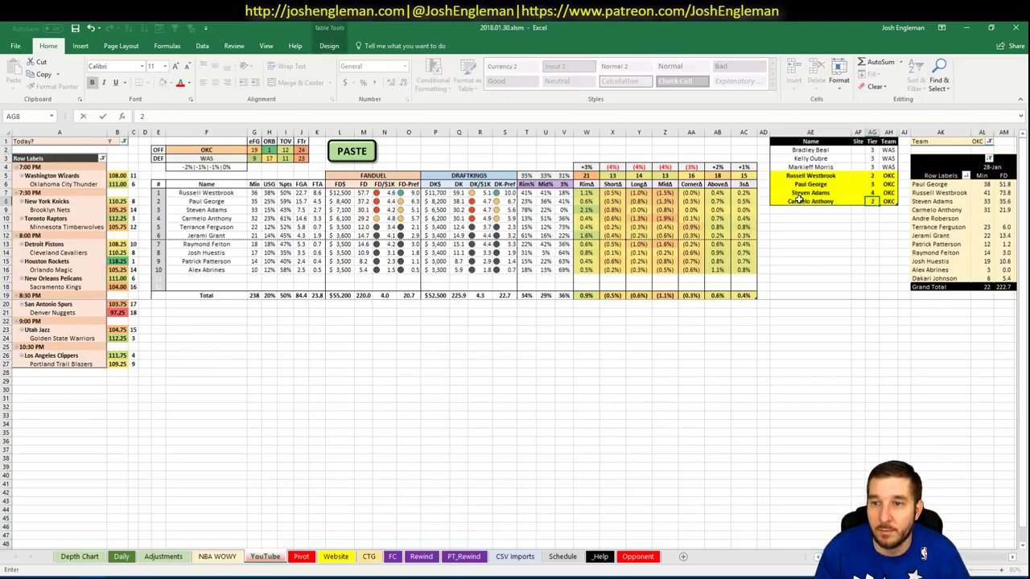
key("BackSpace")
type("3")
key("ctrl+Return")
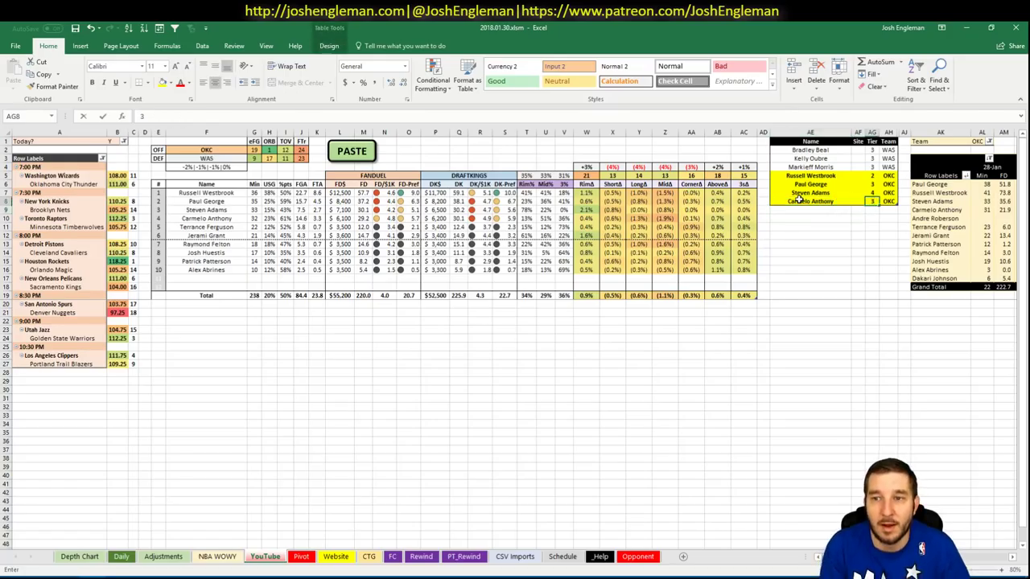
key("Return")
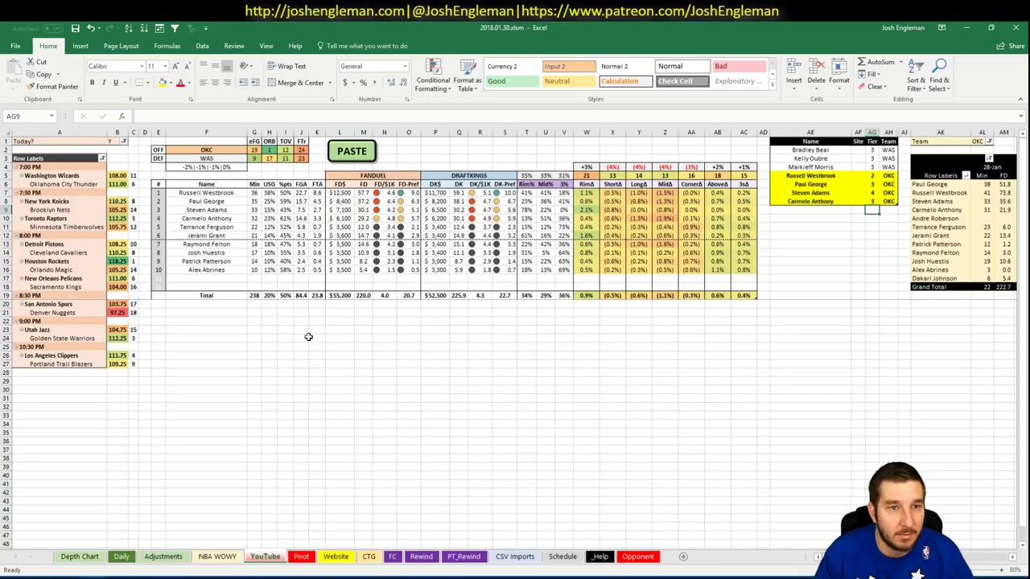
Step: Set both the matchup table's OFF team and the game-by-game pivot table's Team filter to NYK
left_click(228, 152)
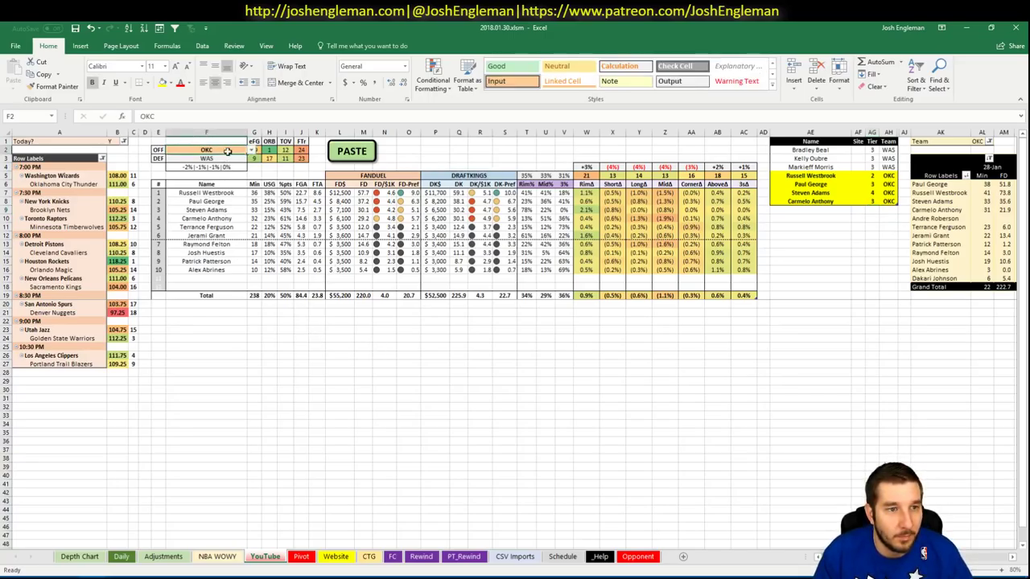
type("NYK")
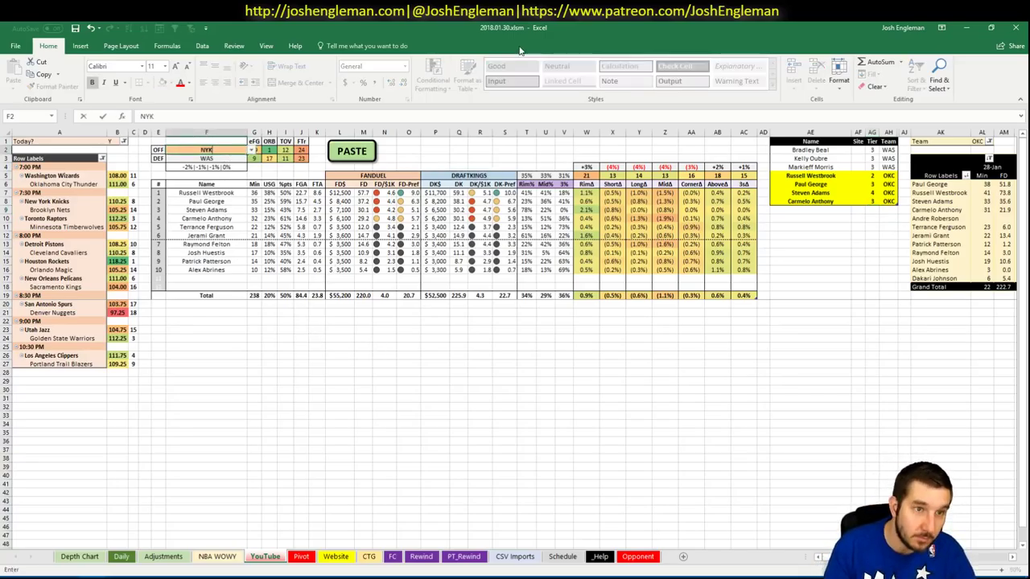
key("Return")
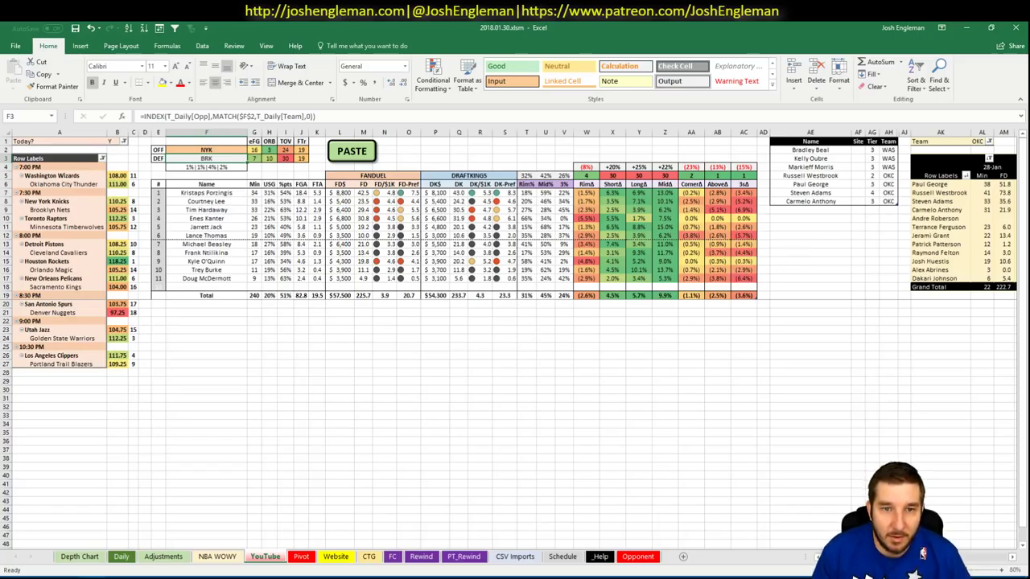
left_click(977, 142)
type("NYK")
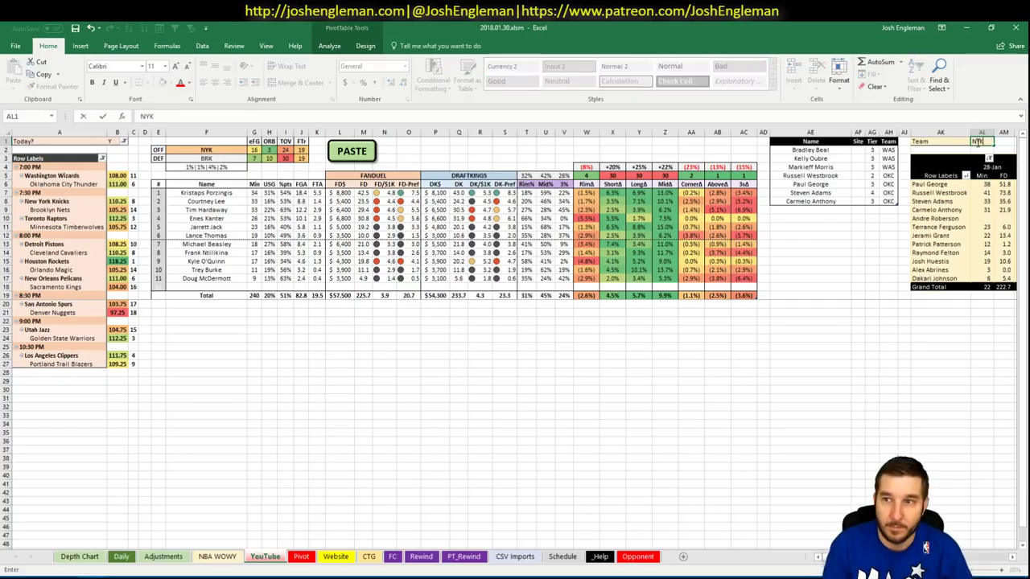
key("Return")
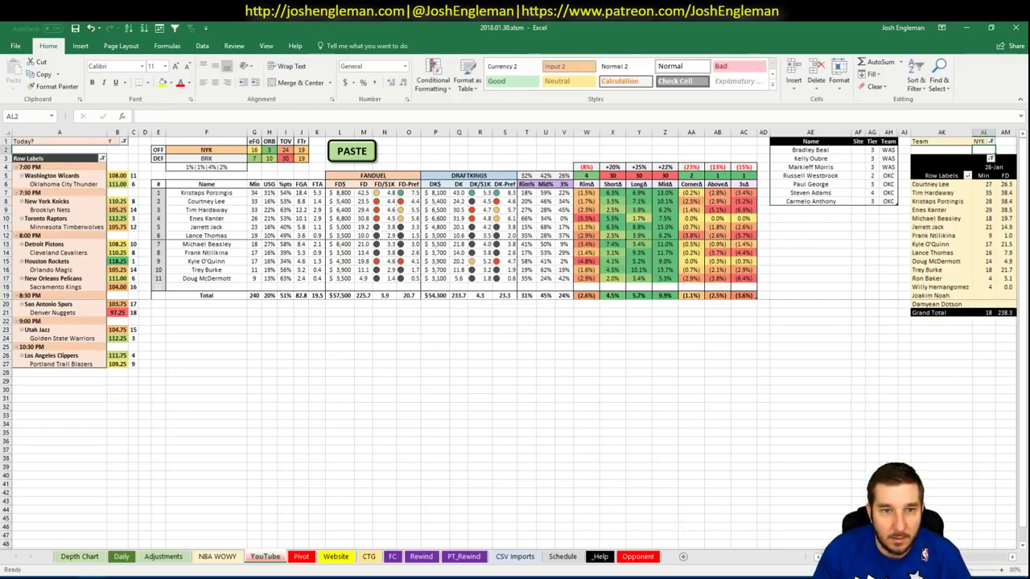
scroll(515, 338, "right", 5)
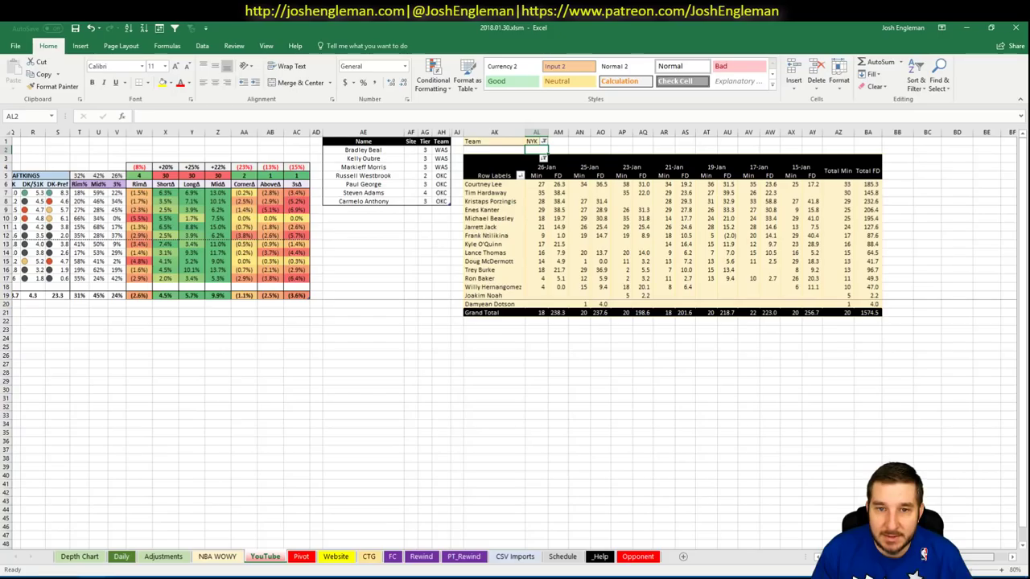
scroll(804, 539, "left", 5)
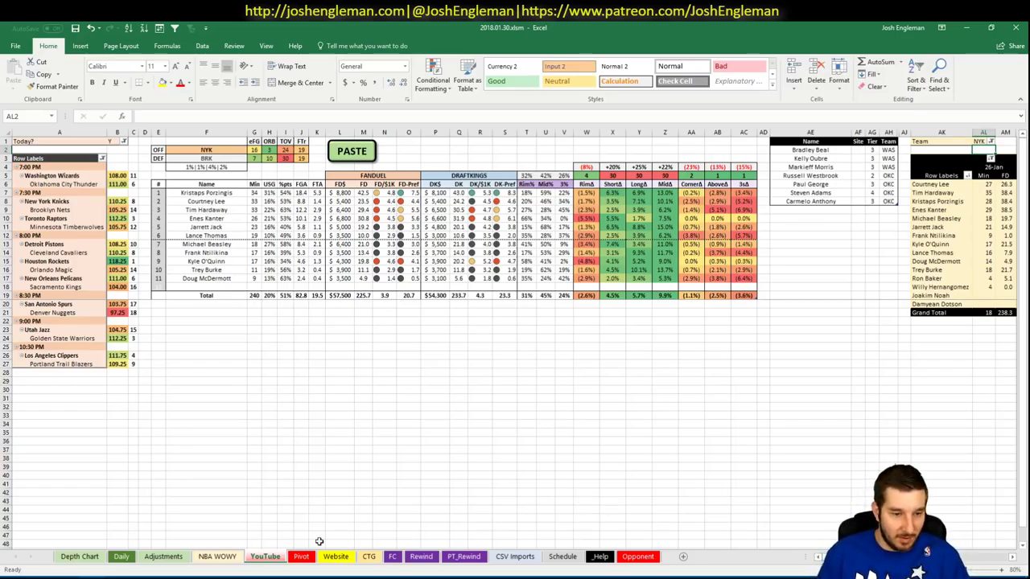
Step: Switch to Fantasy Cruncher in Chrome, examine power forward Kristaps Porzingis's game log against opponent BKN, and return to Excel
key("alt+Tab")
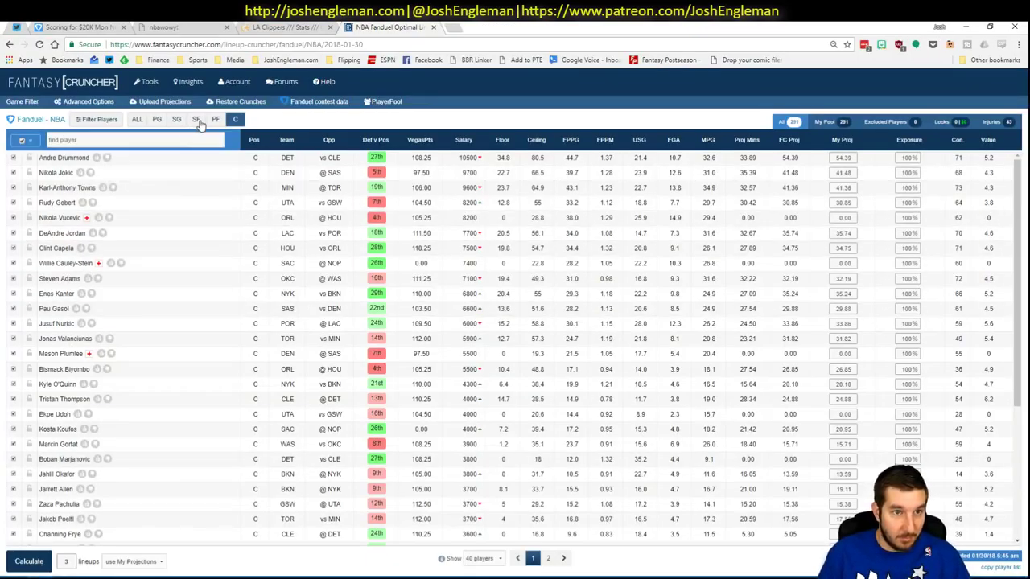
left_click(80, 189)
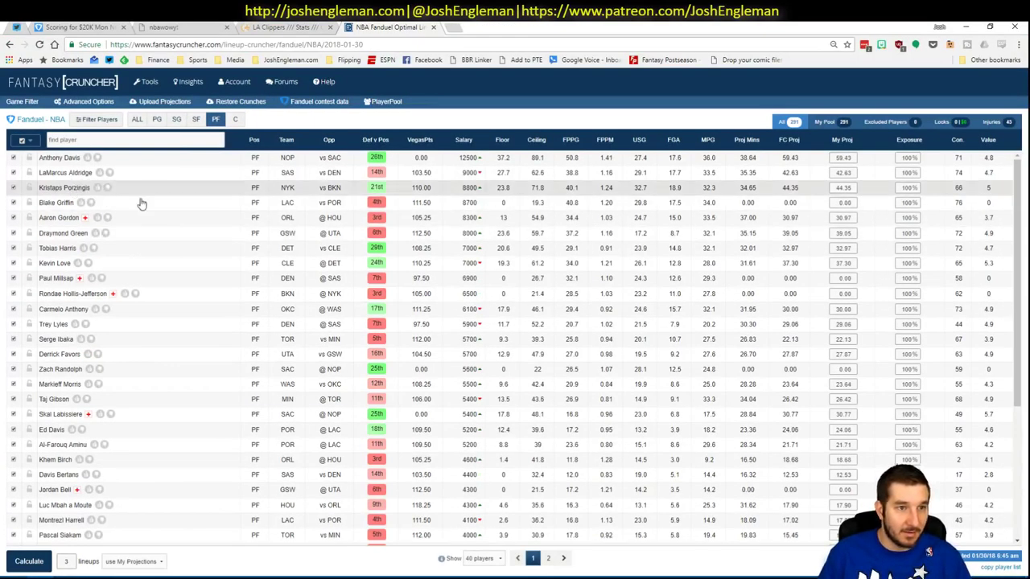
left_click(330, 211)
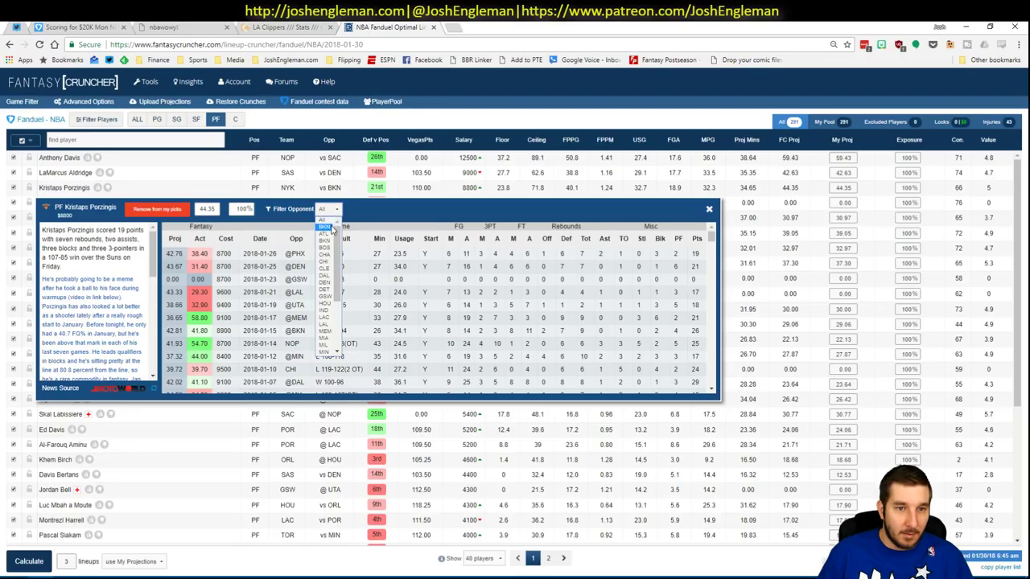
left_click(324, 227)
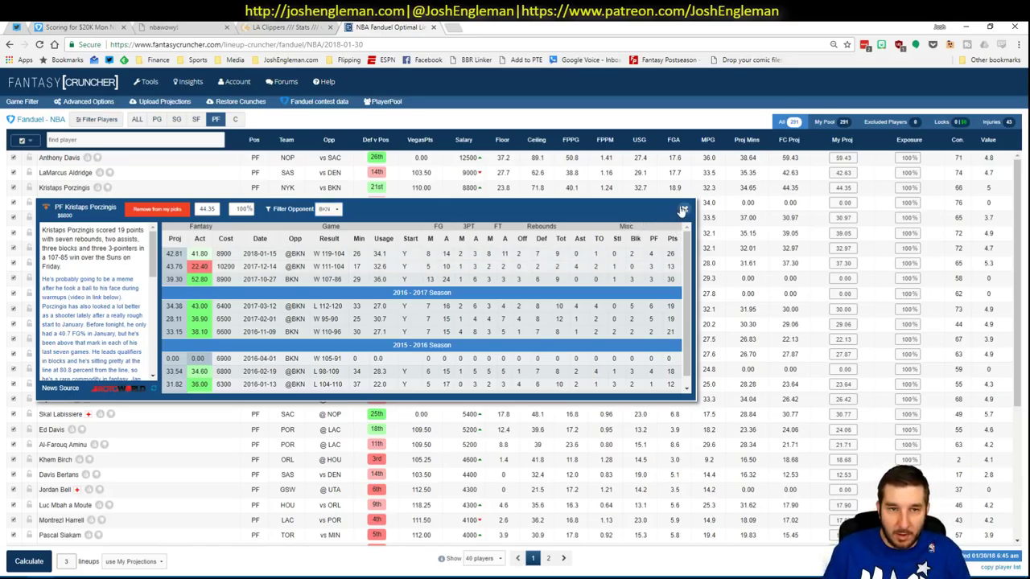
key("alt+Tab")
Step: Add Kristaps Porzingis to the player picks table below Carmelo Anthony with site FD and tier 3
left_click(796, 210)
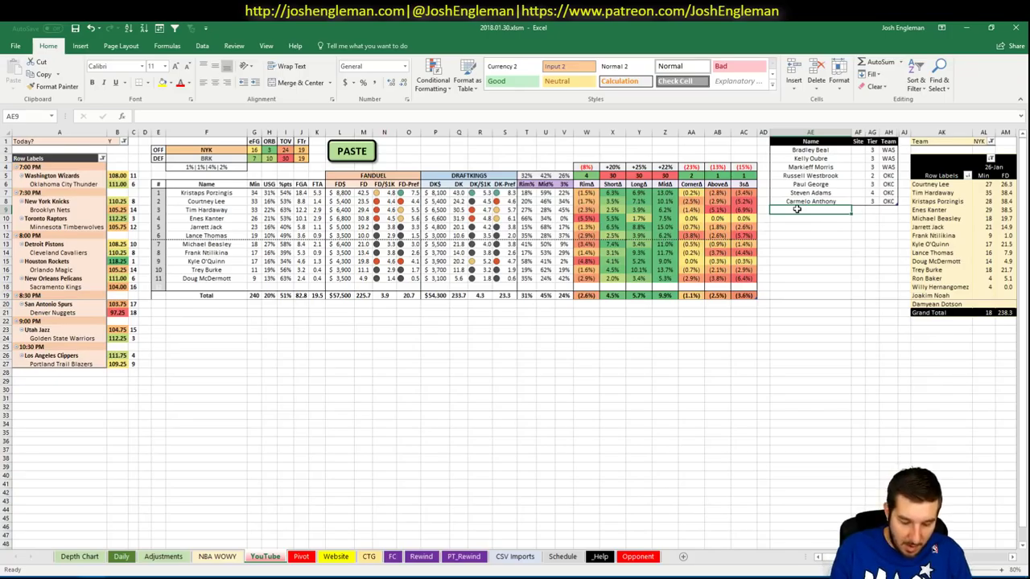
type("Kristaps Porzin")
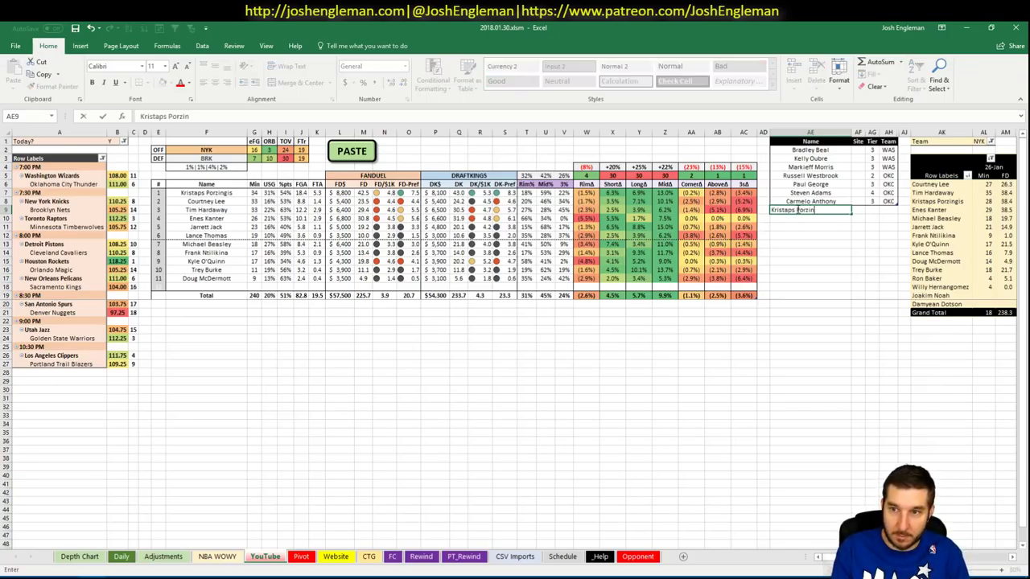
type("gis")
key("Tab")
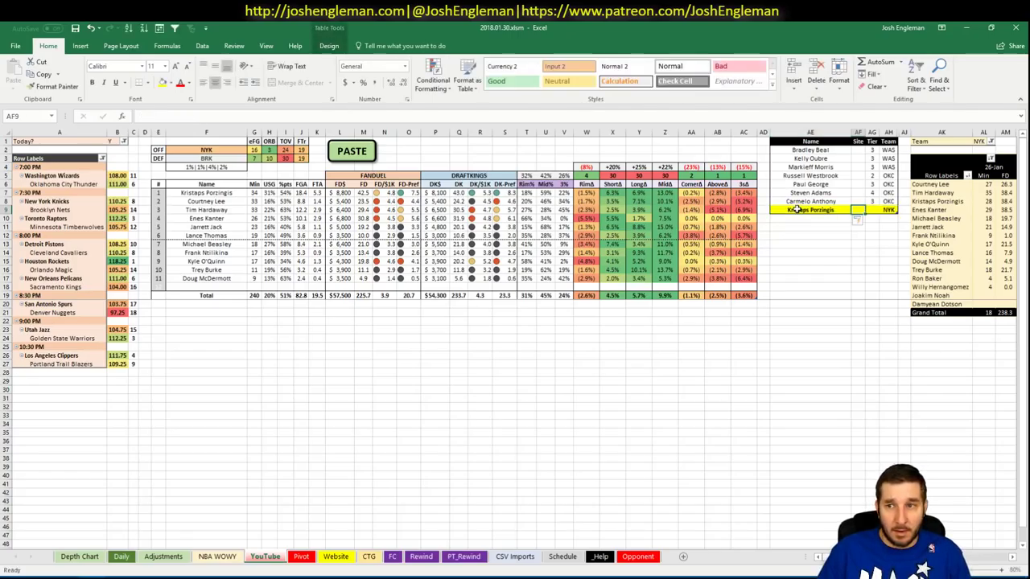
key("Tab")
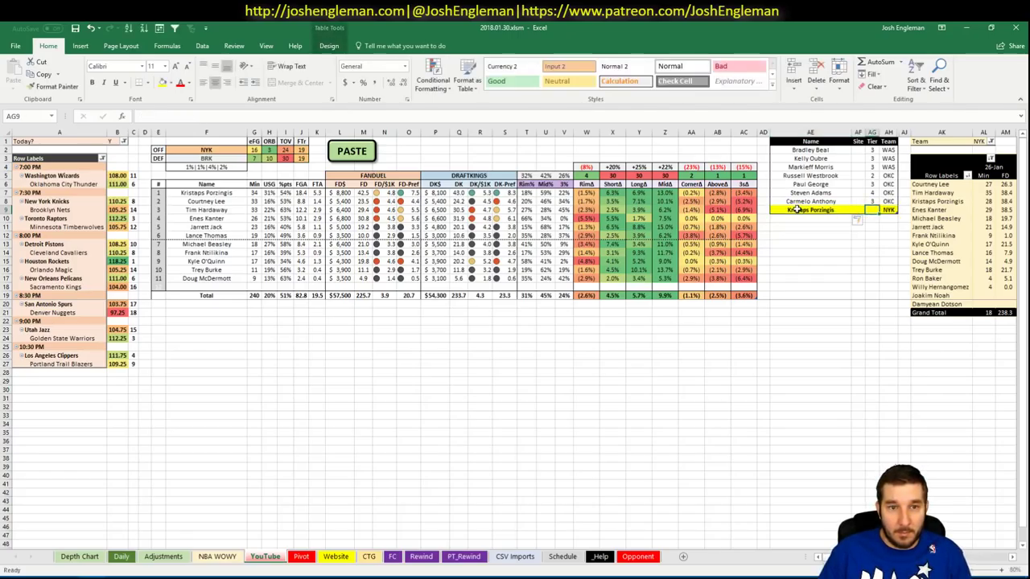
scroll(515, 338, "right", 5)
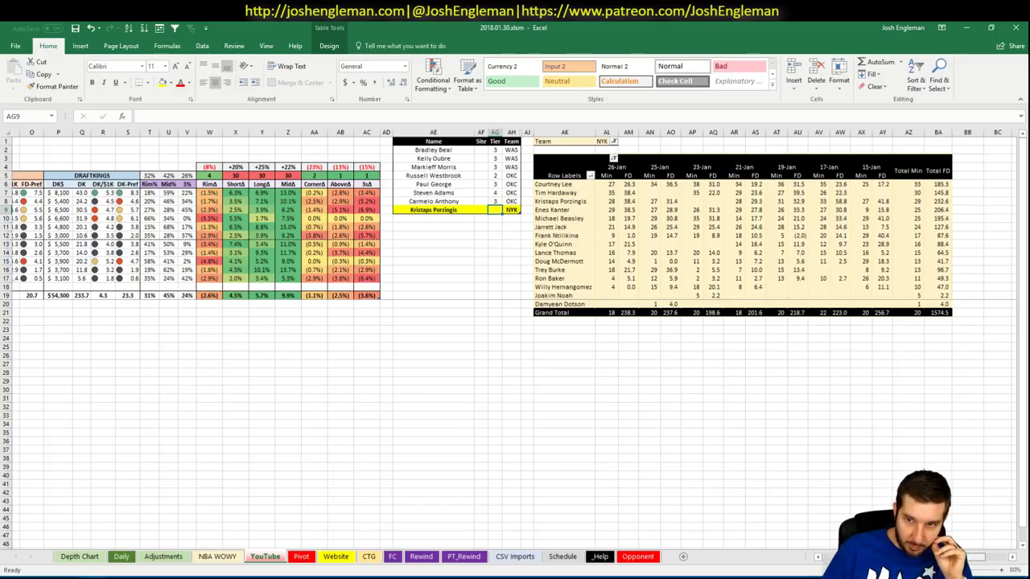
scroll(718, 378, "left", 5)
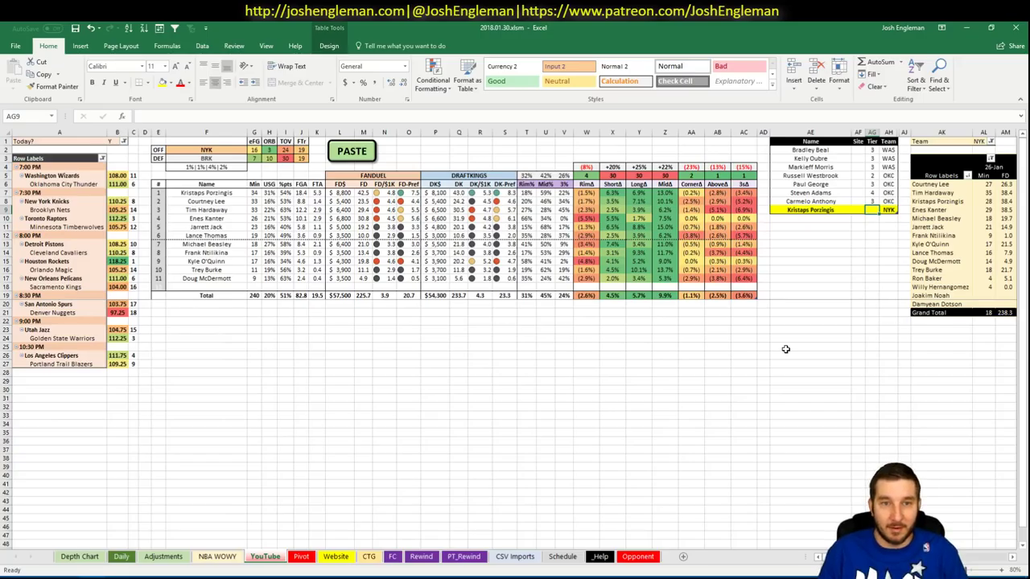
key("Left")
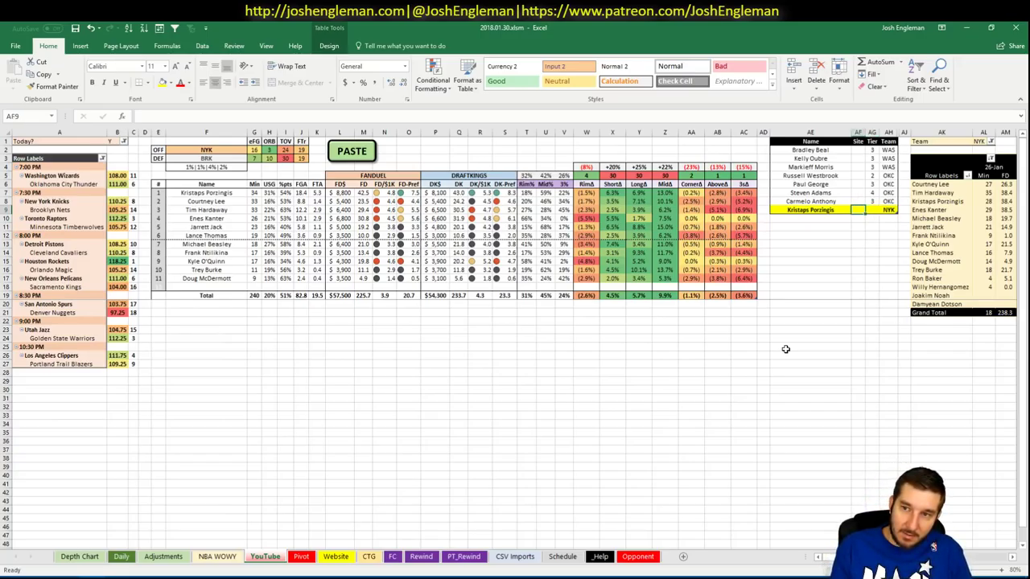
type("FD")
key("Tab")
type("3")
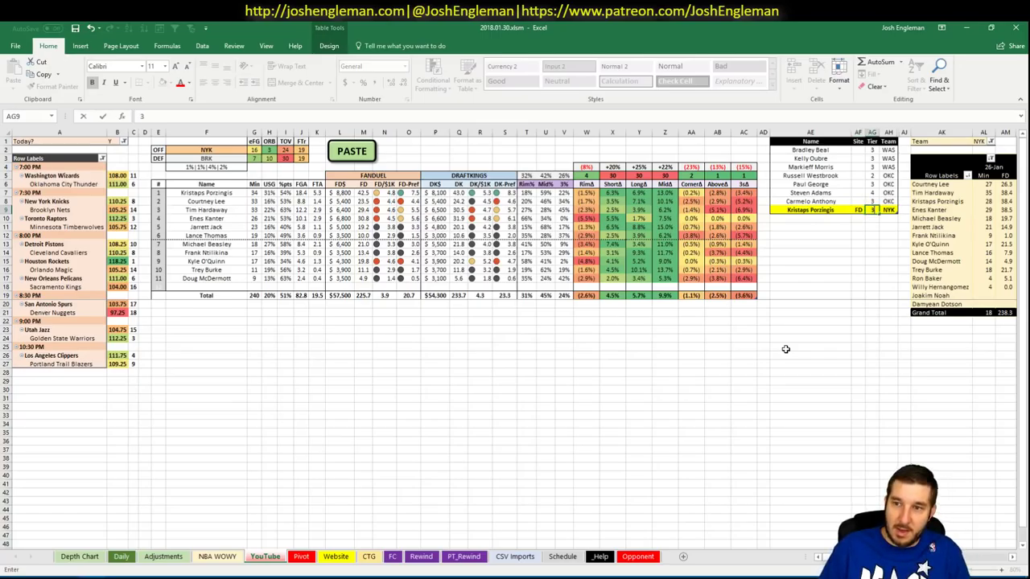
key("Return")
Step: Add a second Kristaps Porzingis row to the player picks table with site DK and tier 2
type("Kristaps Porzingis")
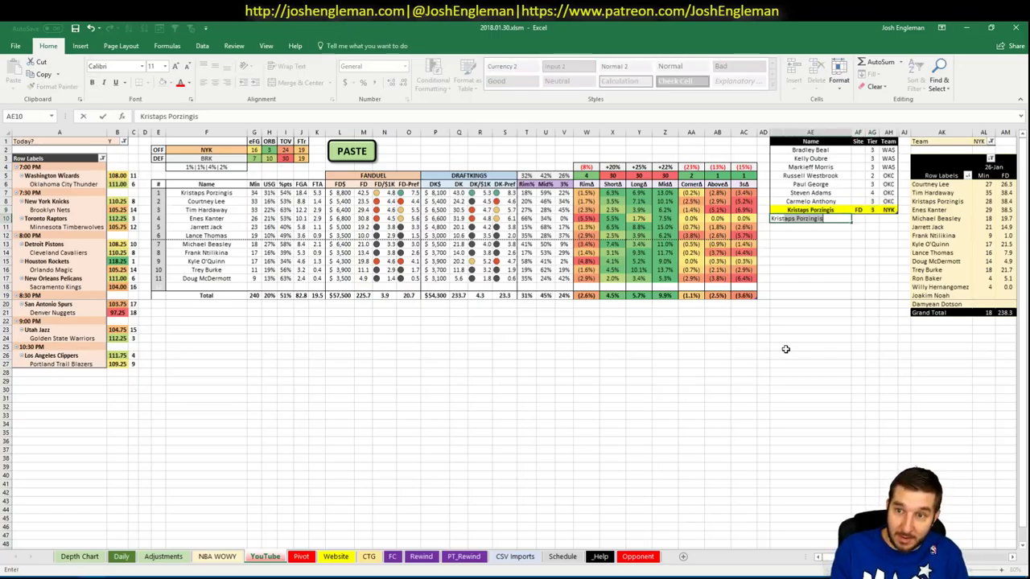
key("Tab")
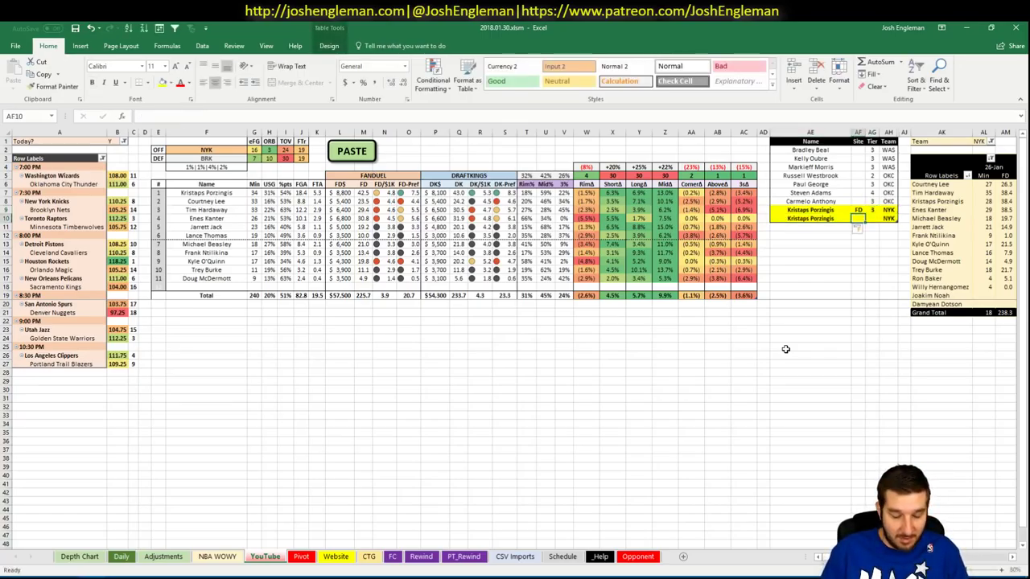
type("DK")
key("Tab")
type("2")
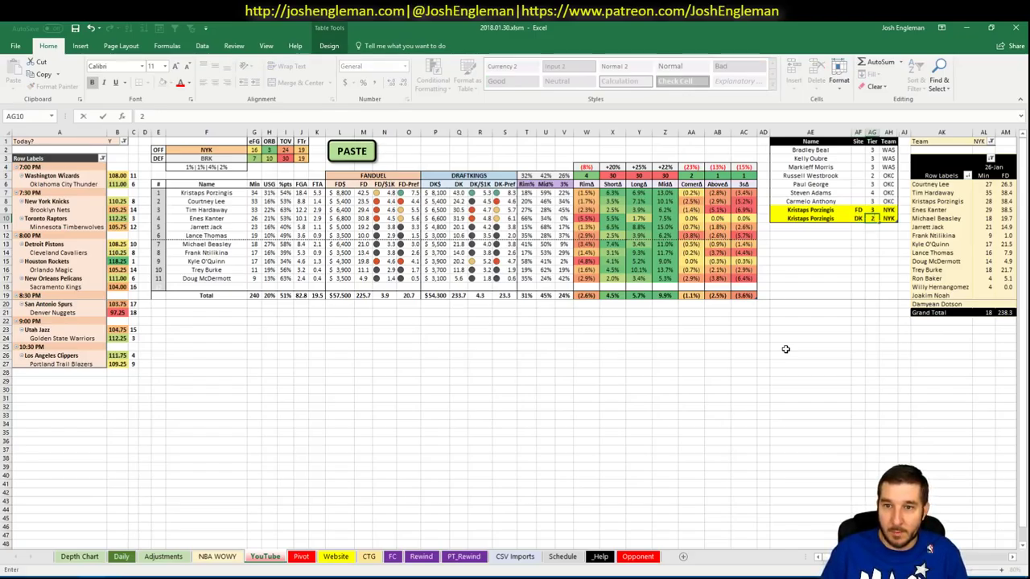
key("Return")
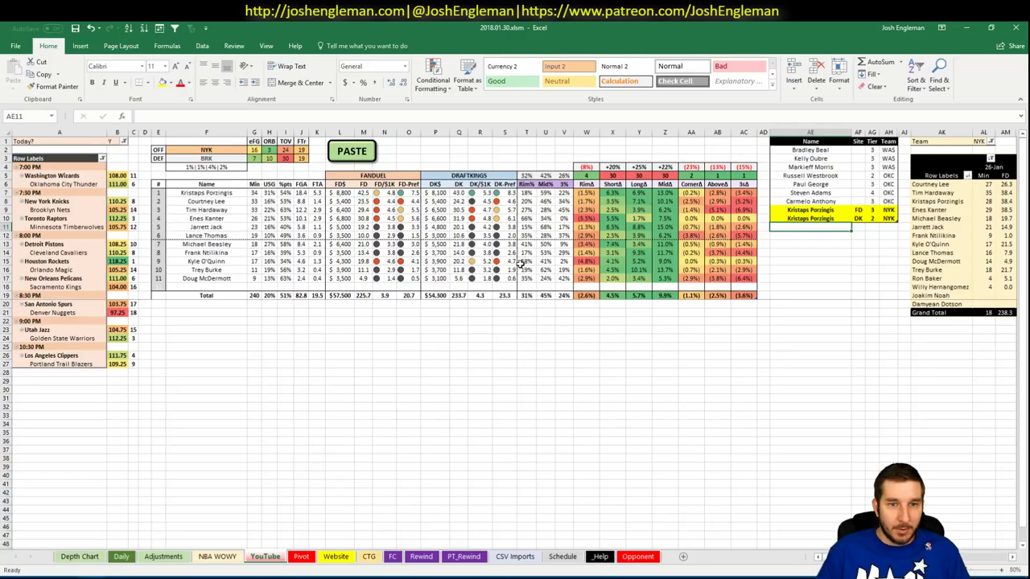
Step: Review New York's game-by-game pivot table and add Courtney Lee to the player picks table as a tier 3 pick
left_click_drag(833, 556, 849, 556)
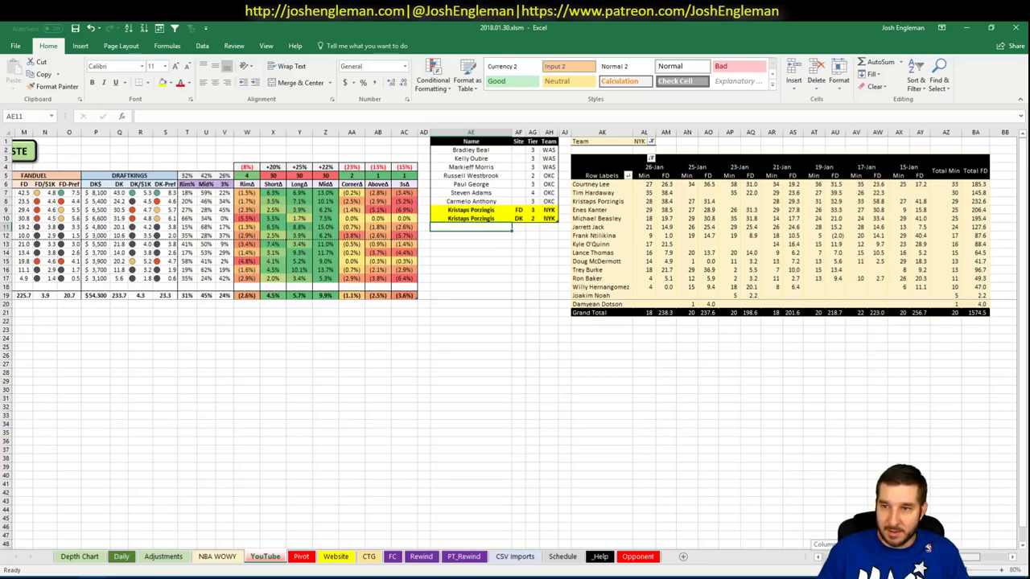
scroll(684, 384, "left", 8)
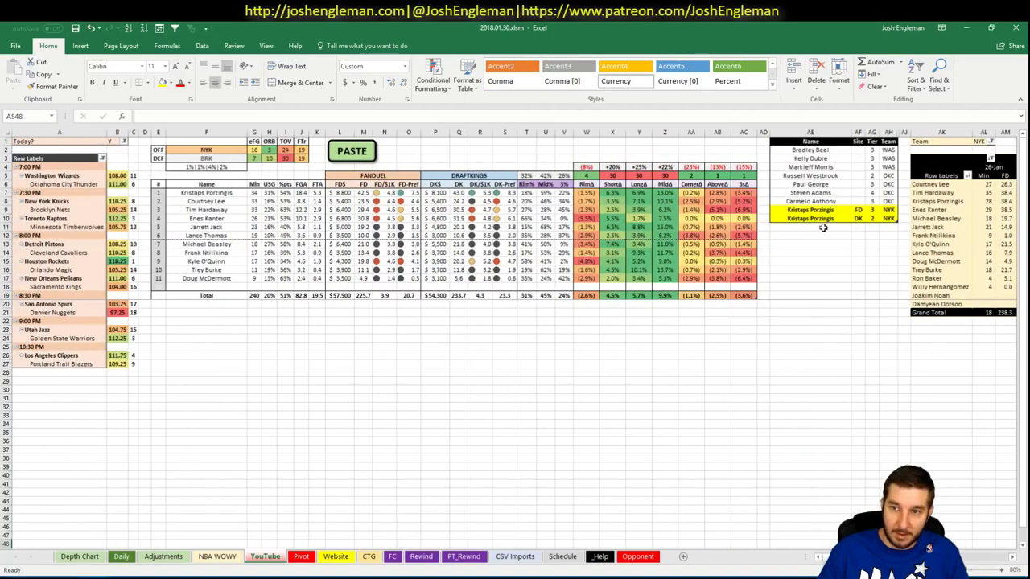
left_click(821, 220)
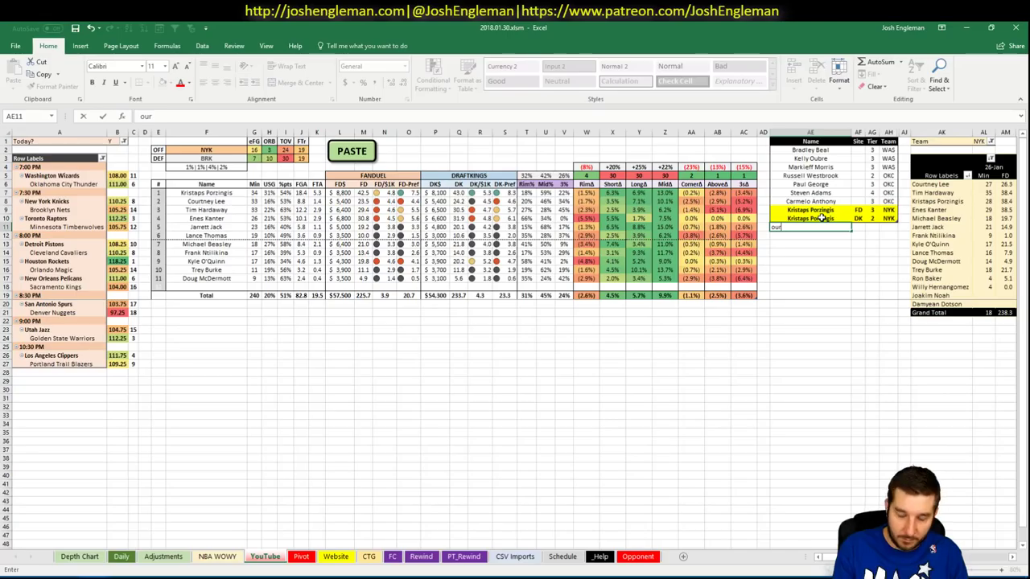
type("Courtney")
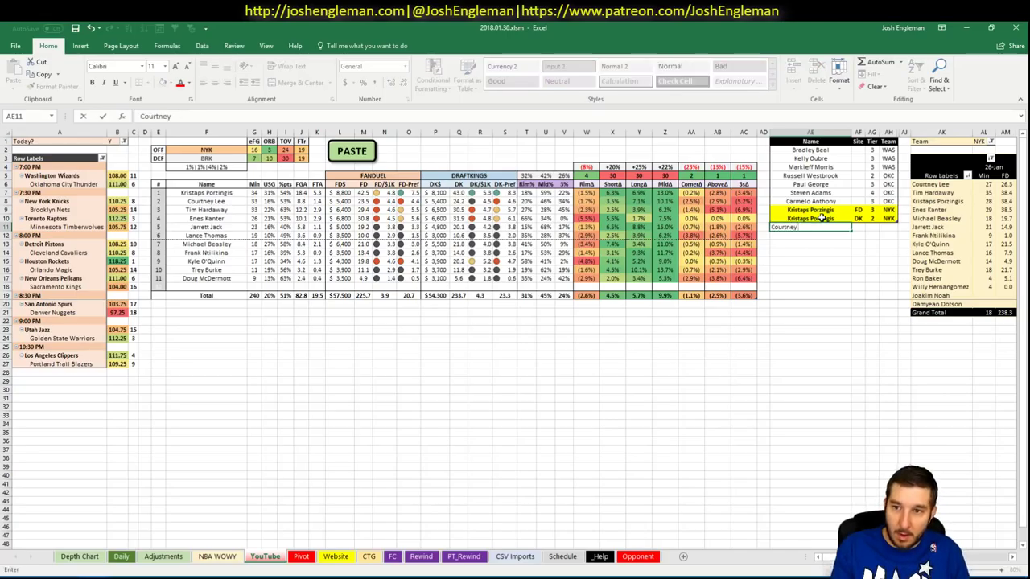
type(" Lee")
key("Tab")
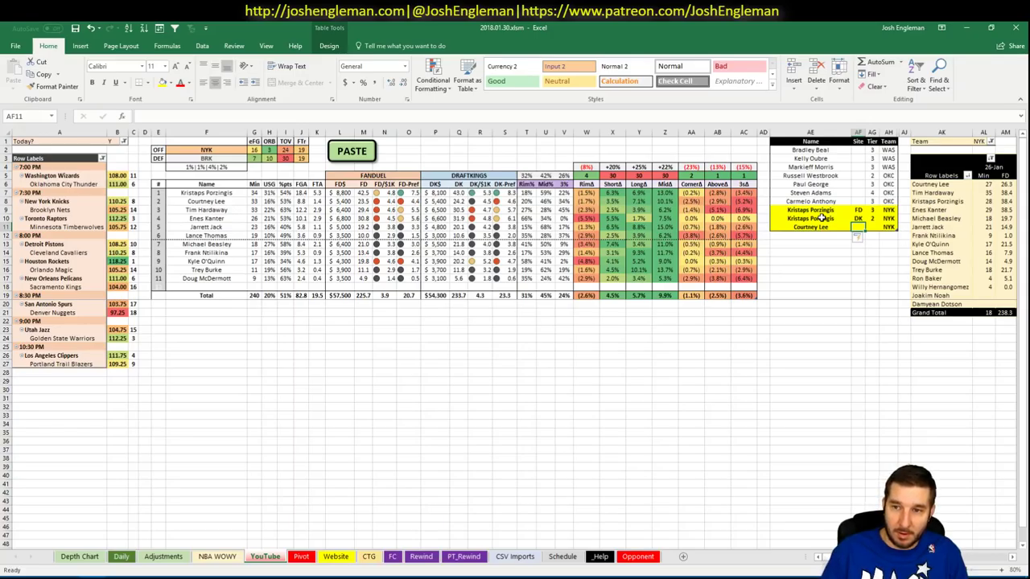
key("Tab")
type("3")
key("Return")
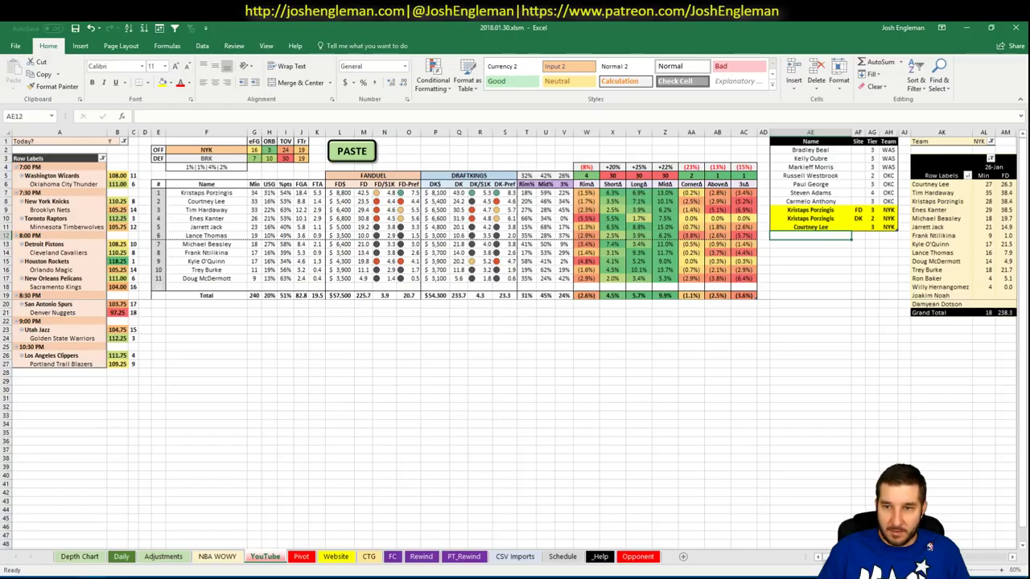
Step: Check New York's recent minutes in the pivot table and add Tim Hardaway to the player picks table as a tier 4 pick
scroll(516, 338, "right", 5)
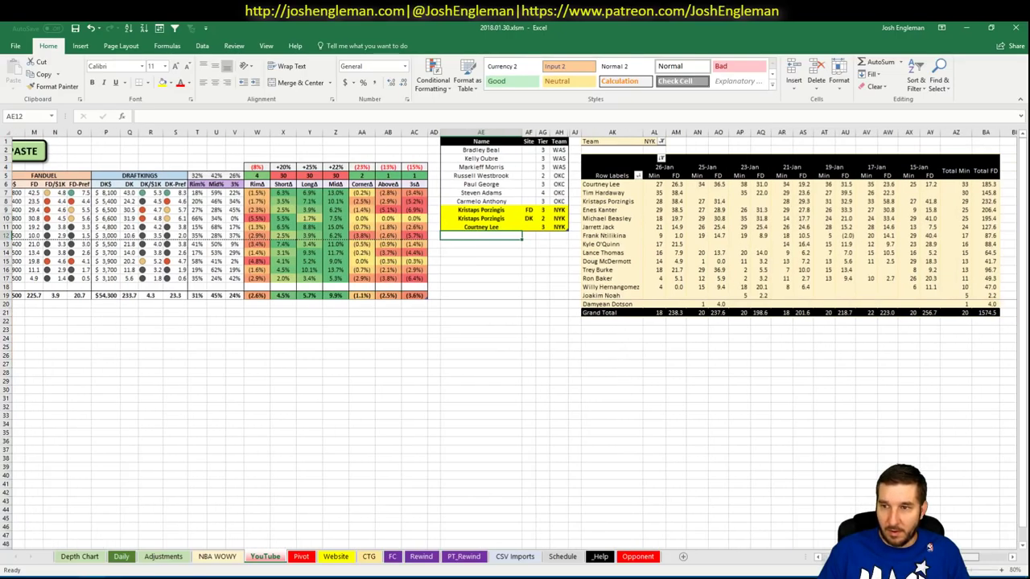
scroll(515, 338, "right", 4)
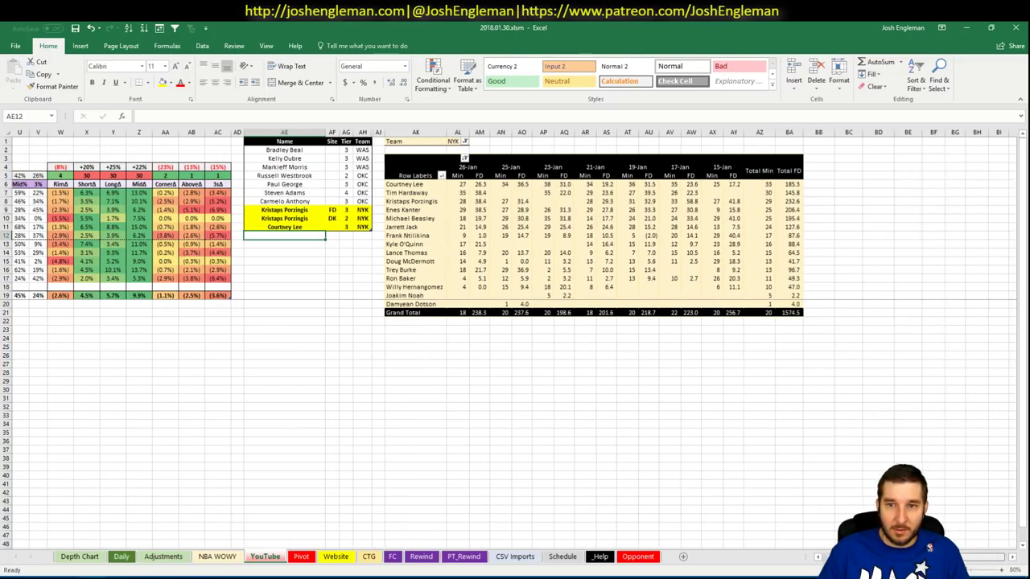
scroll(800, 425, "left", 9)
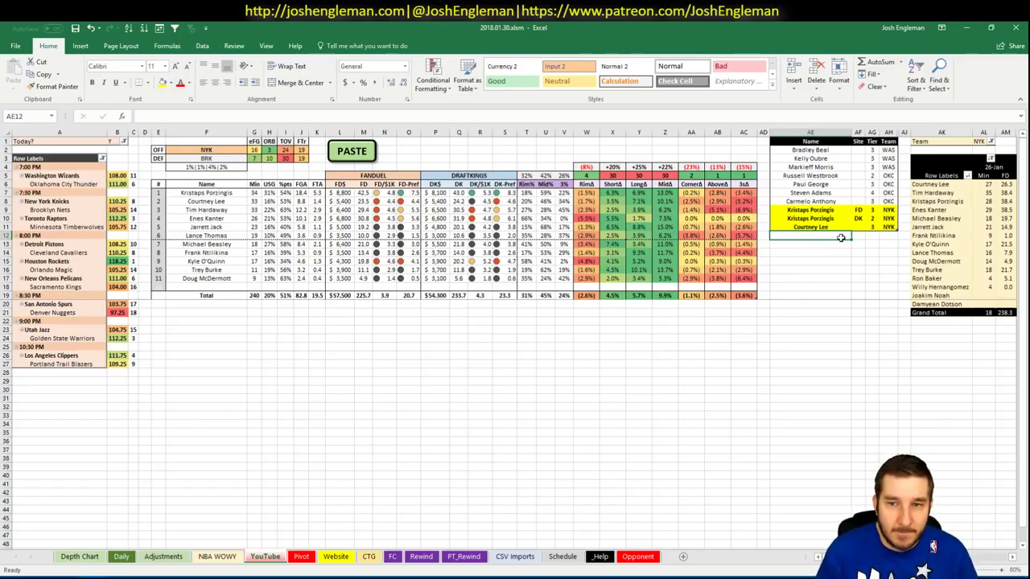
type("Tim Hard")
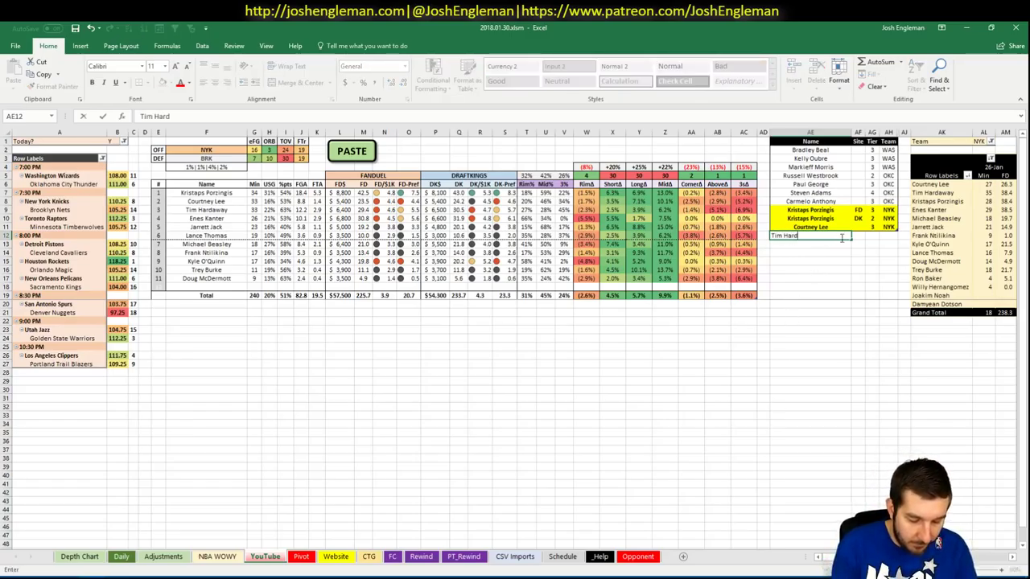
type("away")
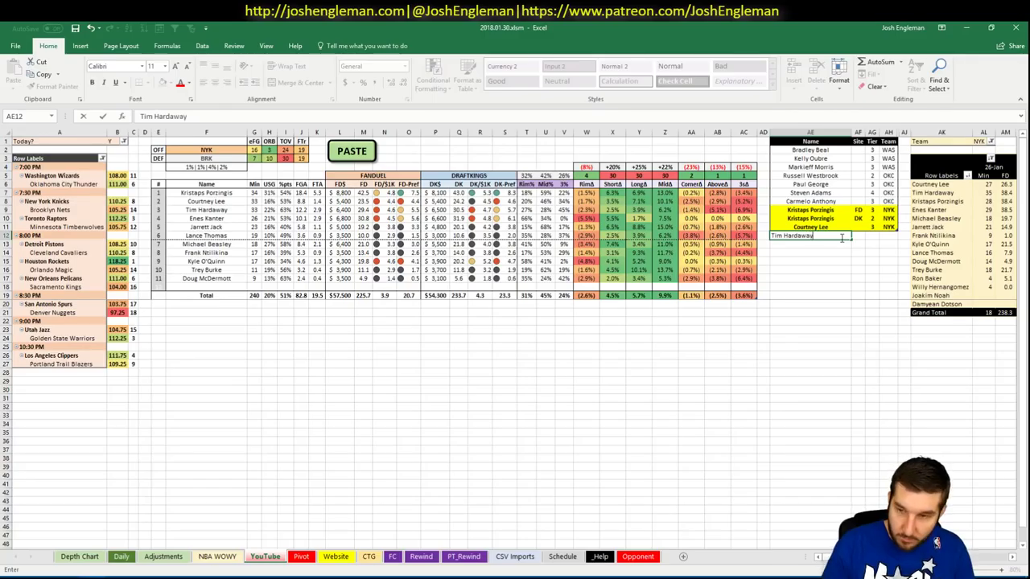
key("Tab")
key("Tab")
type("4")
key("Return")
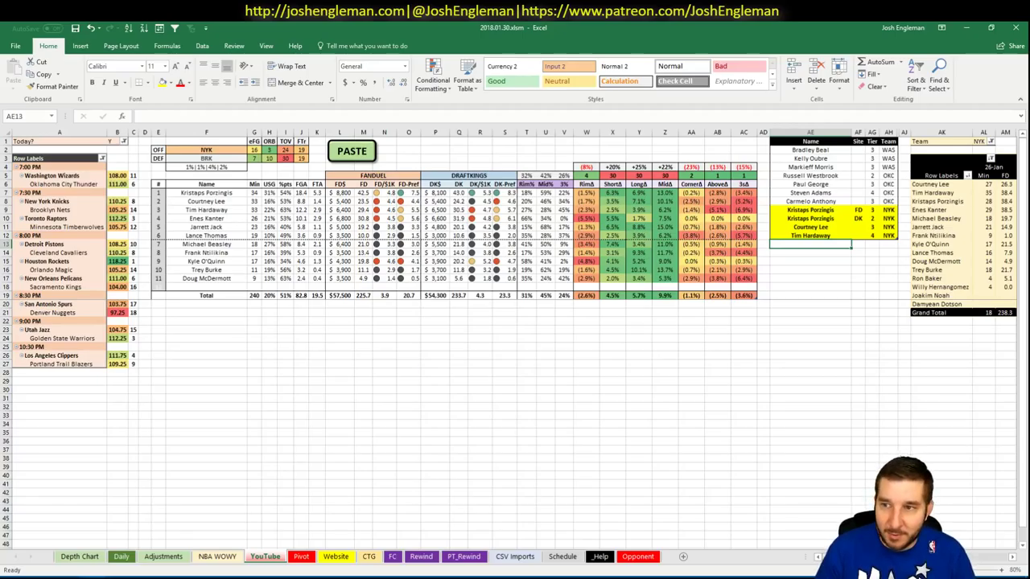
Step: Add Enes Kanter to the player picks table below Tim Hardaway as a tier 3 pick
scroll(512, 338, "right", 5)
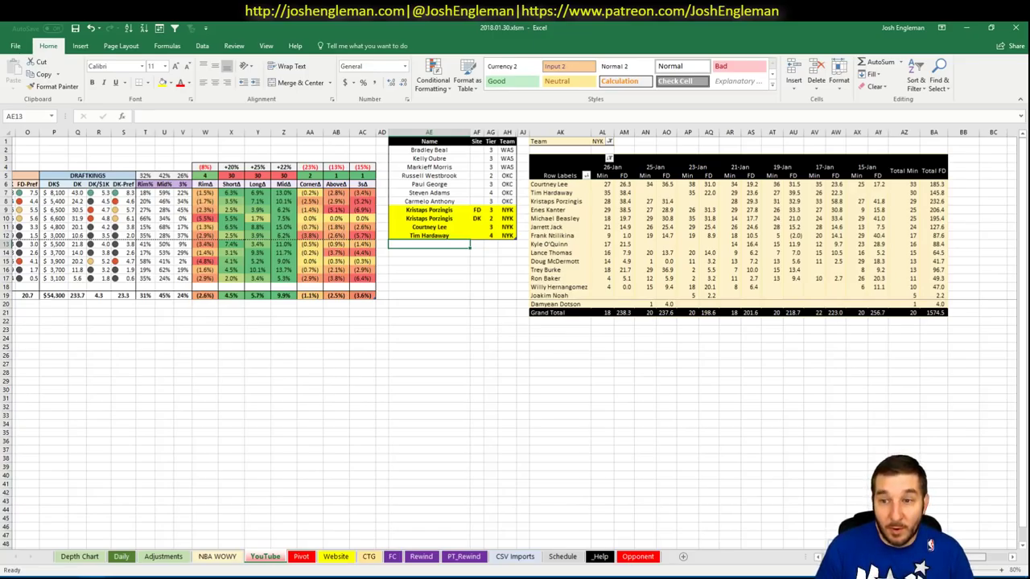
left_click_drag(974, 556, 801, 555)
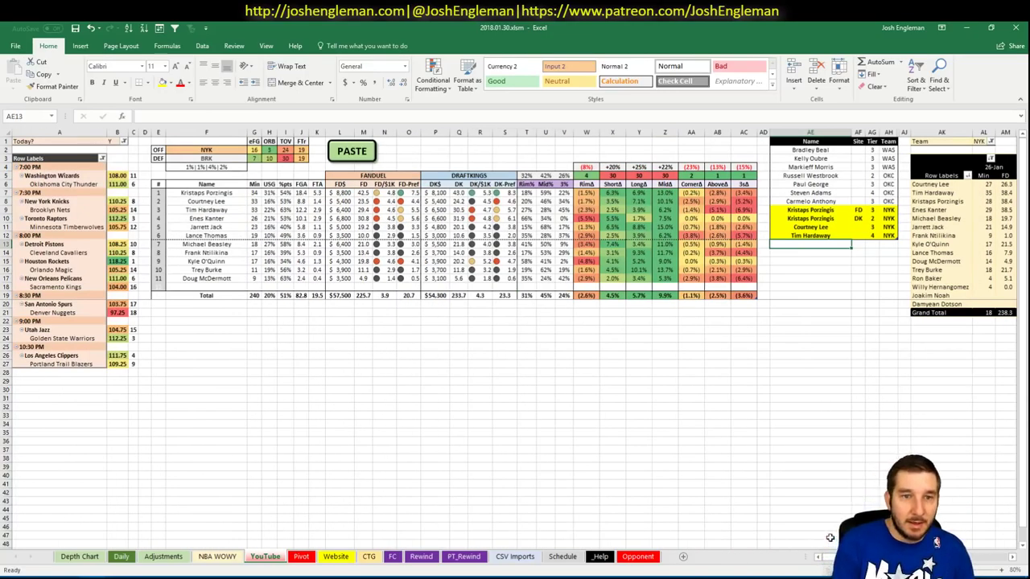
type("Enes K")
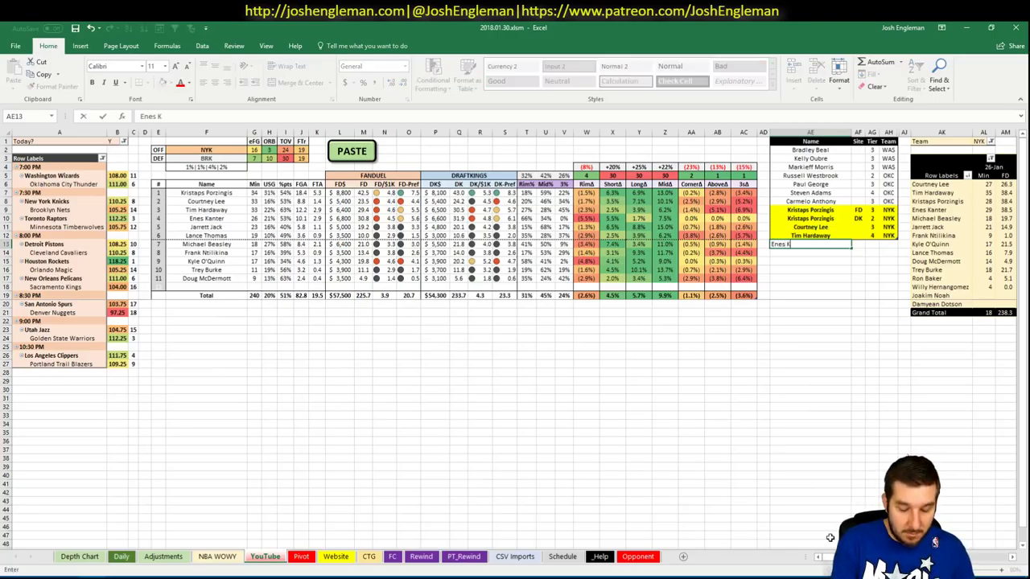
type("anter")
key("Tab")
key("Tab")
type("3")
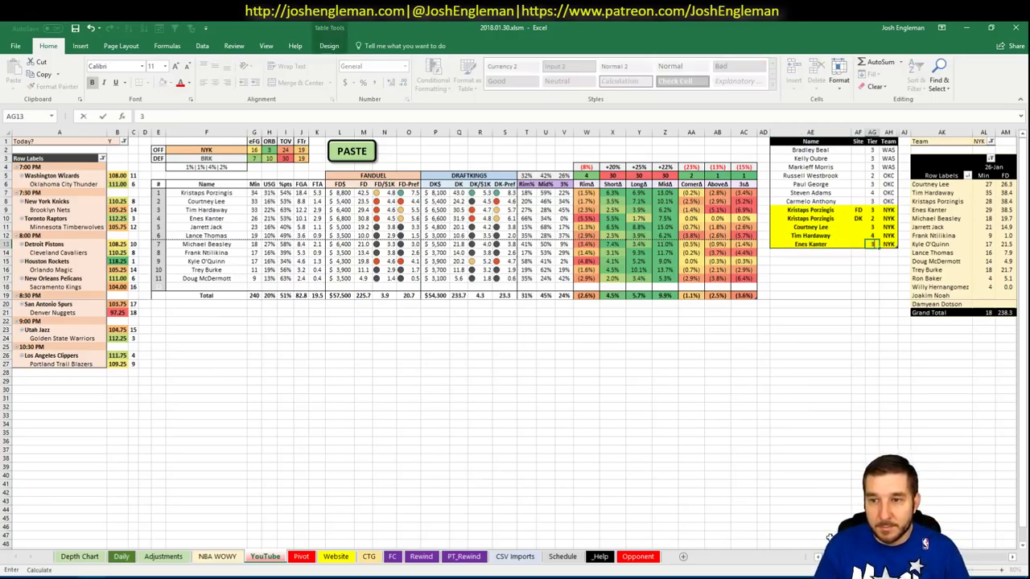
key("Return")
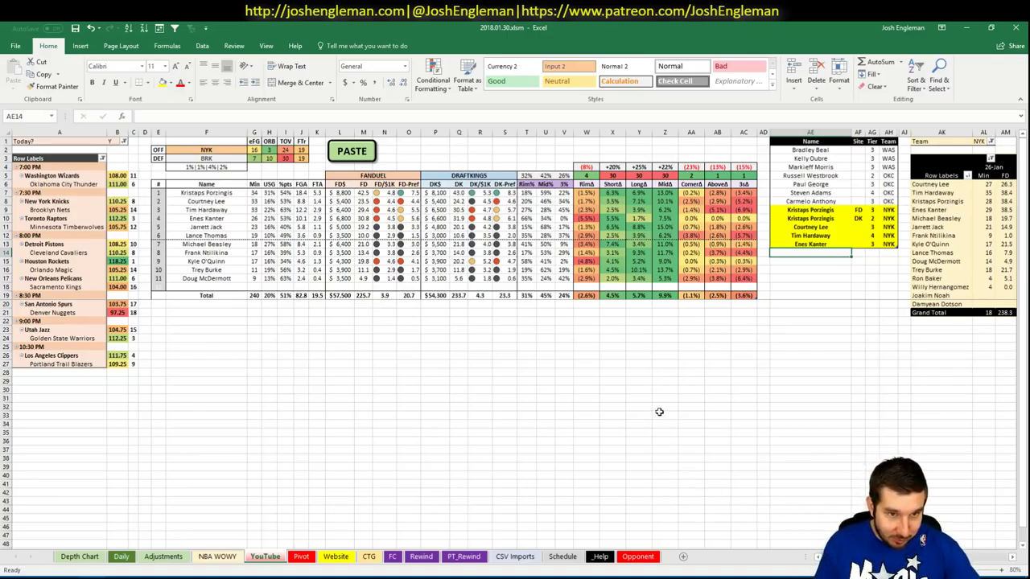
Step: Set the matchup table's OFF team to BRK and inspect the Rim% formula in James Webb's row
left_click(227, 151)
type("BRK")
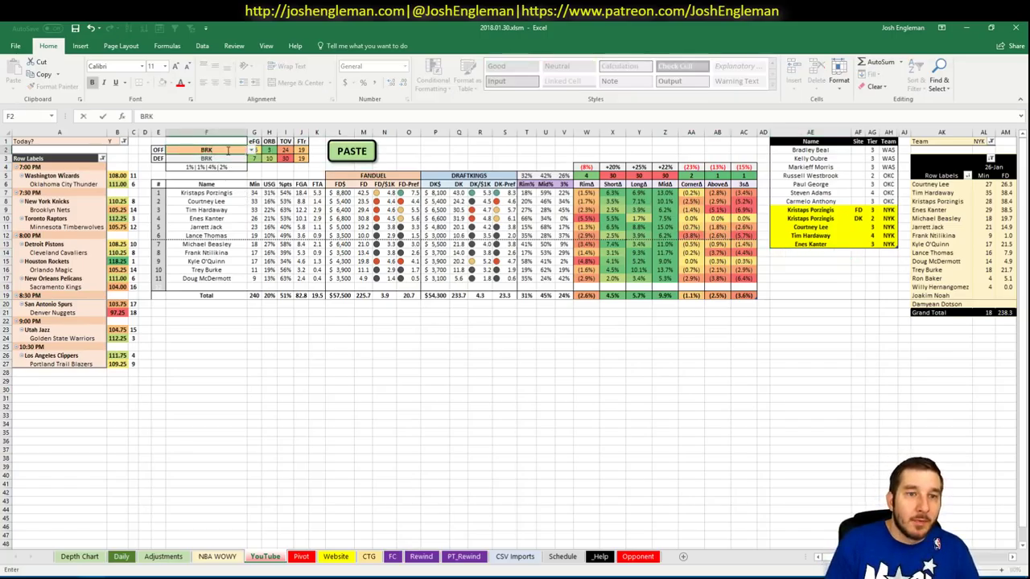
key("Return")
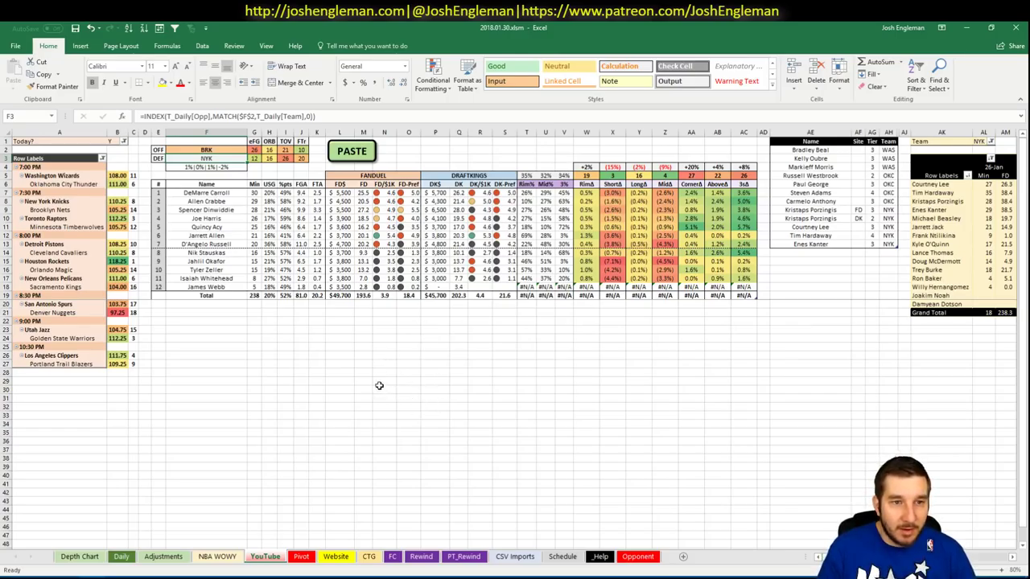
left_click(762, 346)
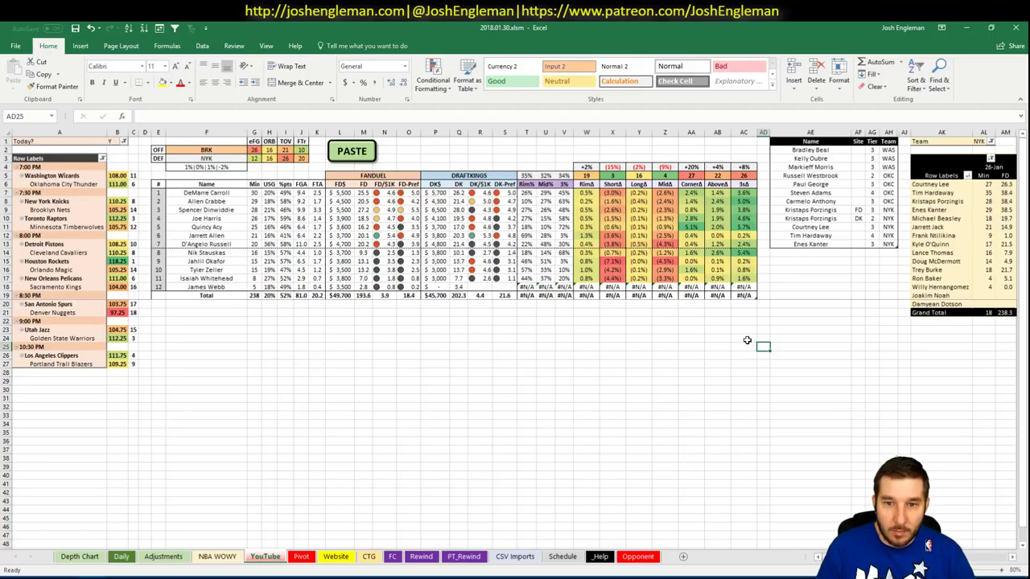
left_click(523, 286)
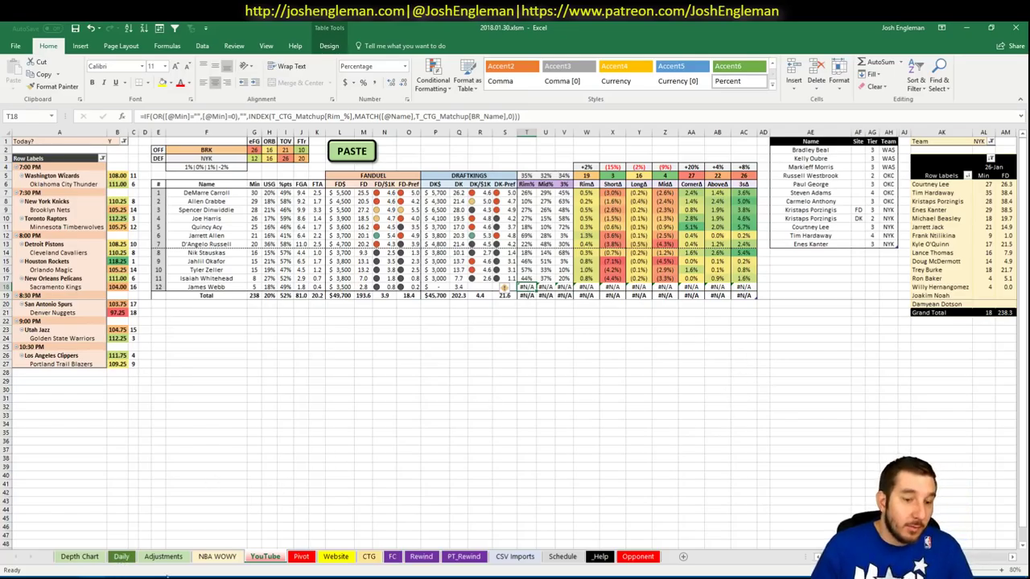
Step: Bring up the NBA WOWY sheet, then switch to the nbawowy page in the browser
left_click(218, 556)
key("alt+Tab")
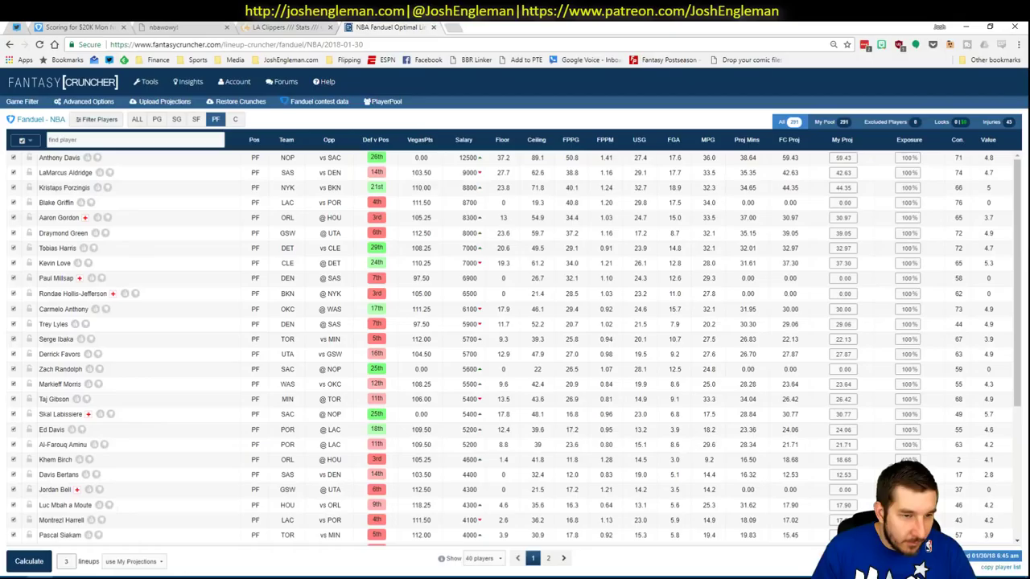
key("ctrl+shift+Tab")
key("ctrl+shift+Tab")
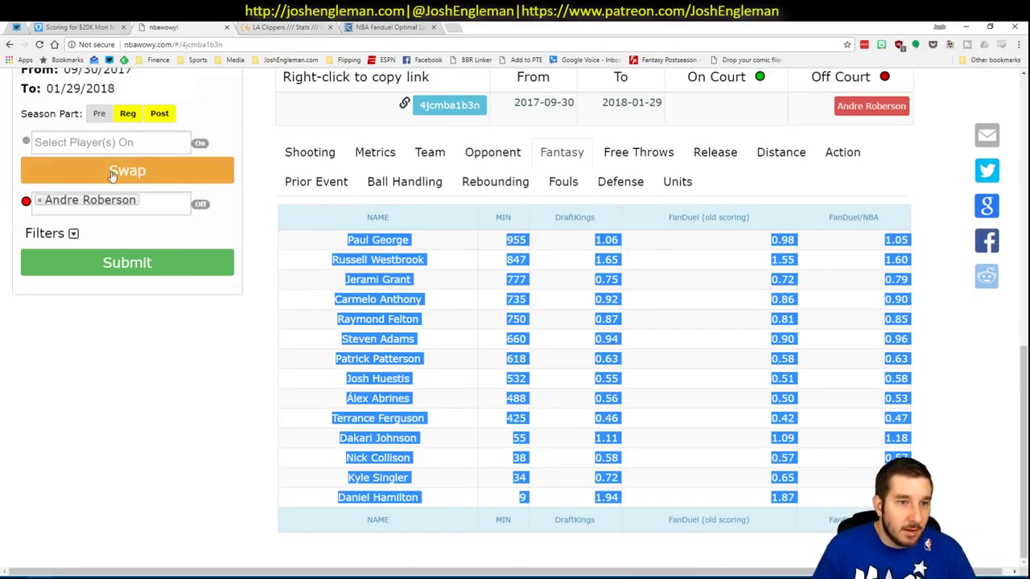
scroll(80, 161, "up", 3)
Step: Set the nbawowy team to Nets and submit the query with no on-court or off-court players
left_click(86, 249)
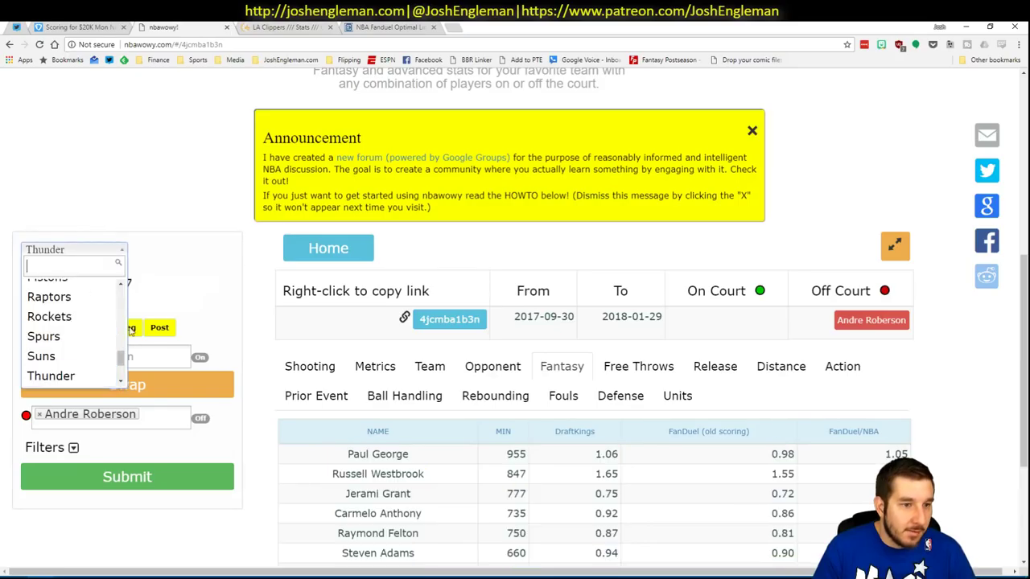
scroll(120, 322, "up", 2)
left_click(80, 310)
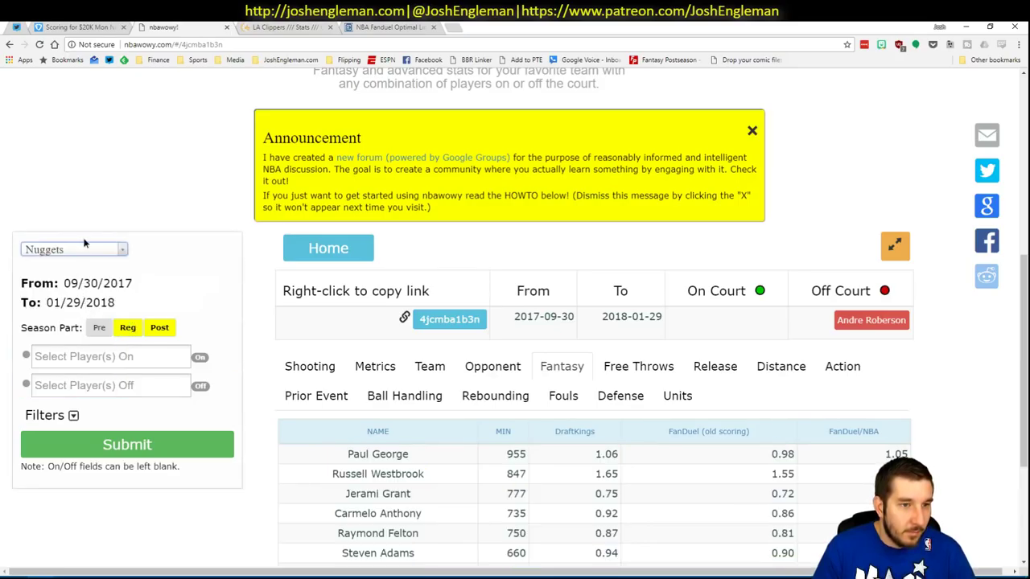
left_click(84, 249)
scroll(76, 346, "up", 1)
left_click(71, 367)
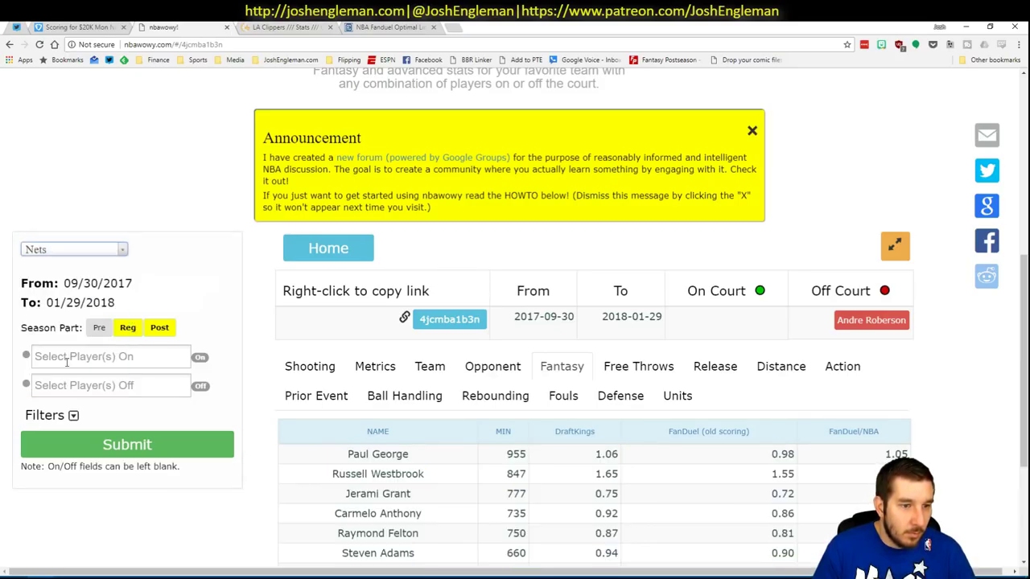
left_click(115, 441)
Step: Copy the Nets' fantasy rows from Spencer Dinwiddie to James Webb III and paste them into the WITH table in Excel
scroll(696, 370, "down", 1)
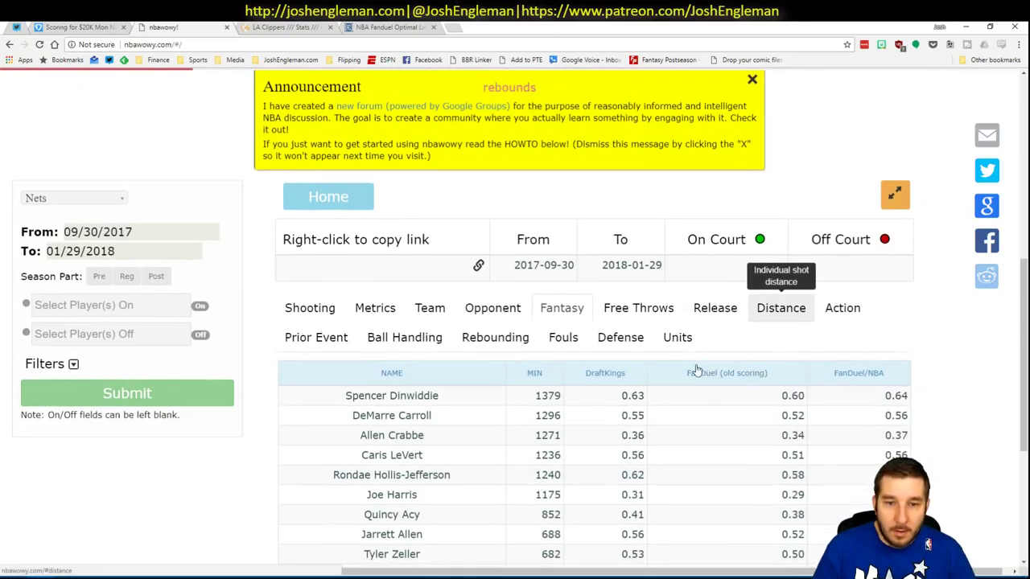
scroll(697, 370, "down", 3)
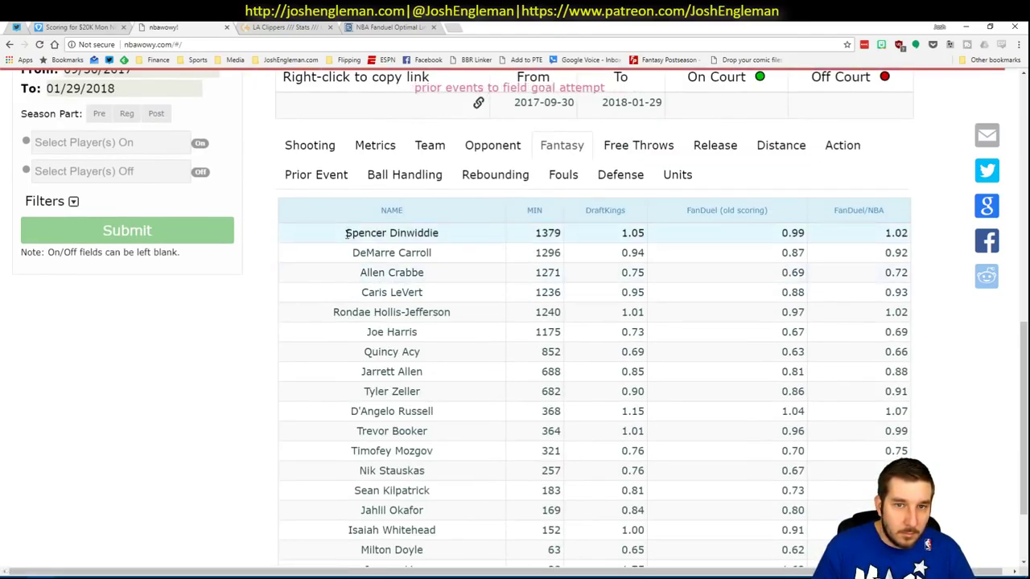
left_click_drag(347, 232, 418, 567)
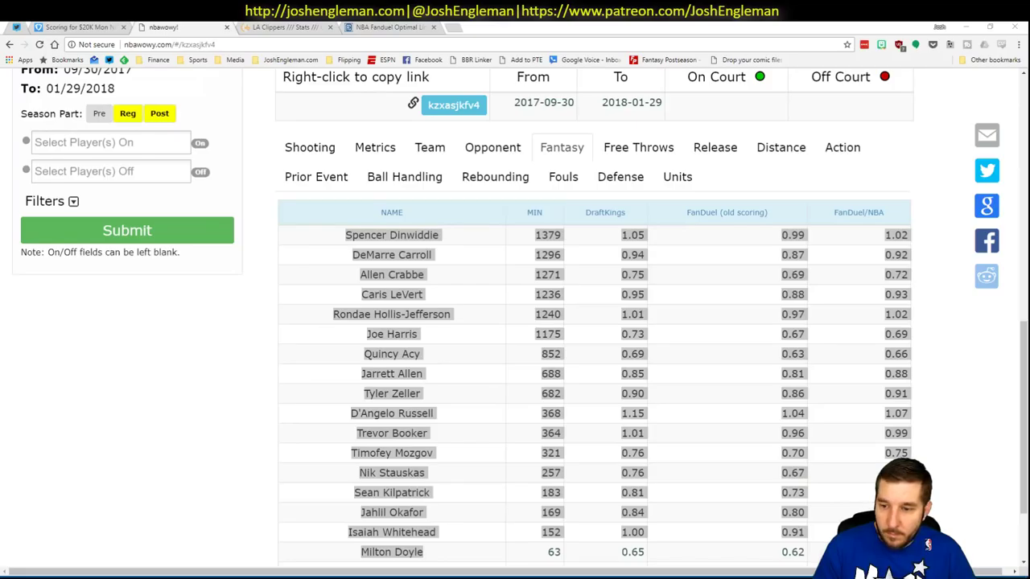
scroll(930, 453, "down", 2)
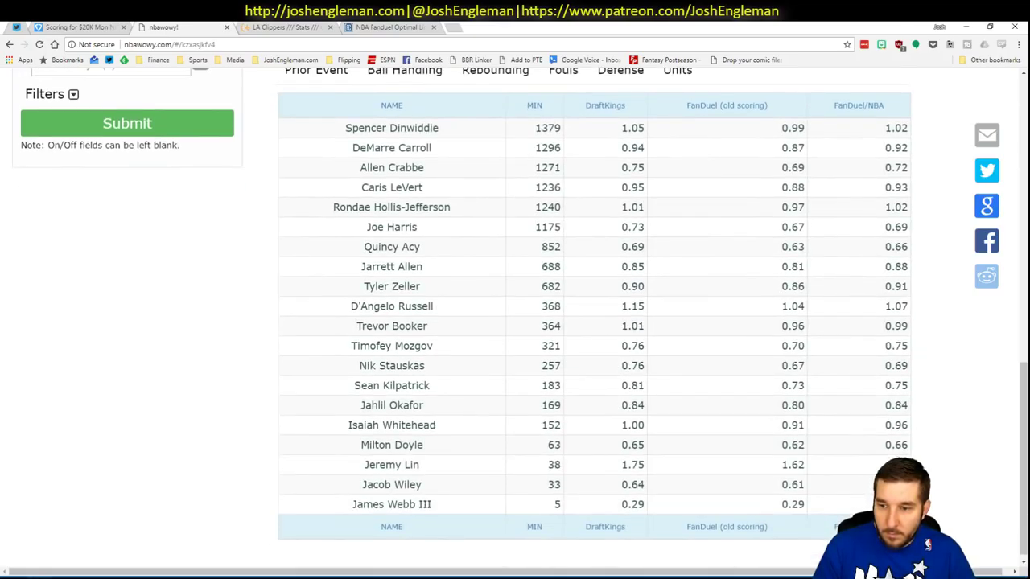
left_click_drag(926, 508, 342, 124)
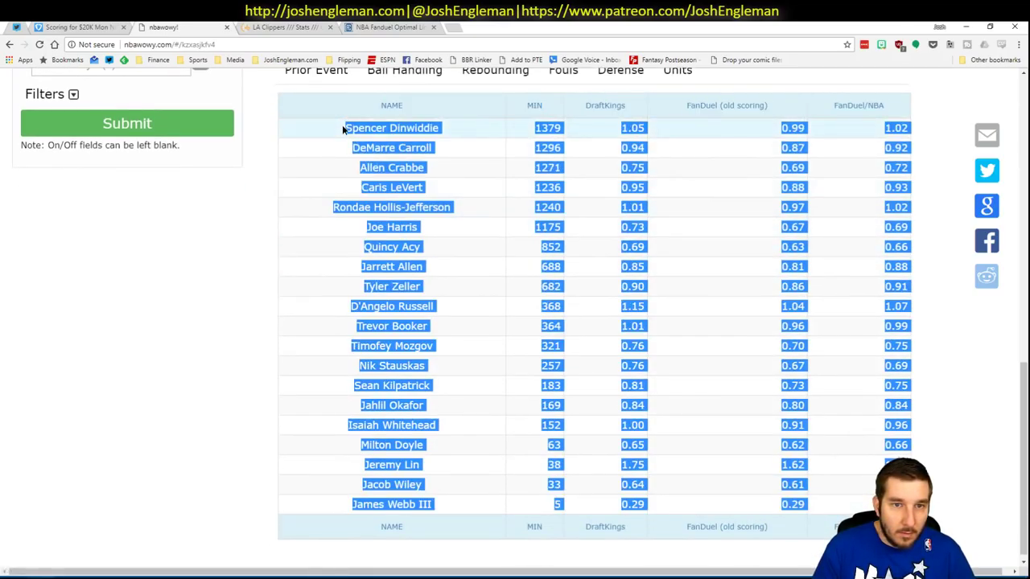
key("alt+Tab")
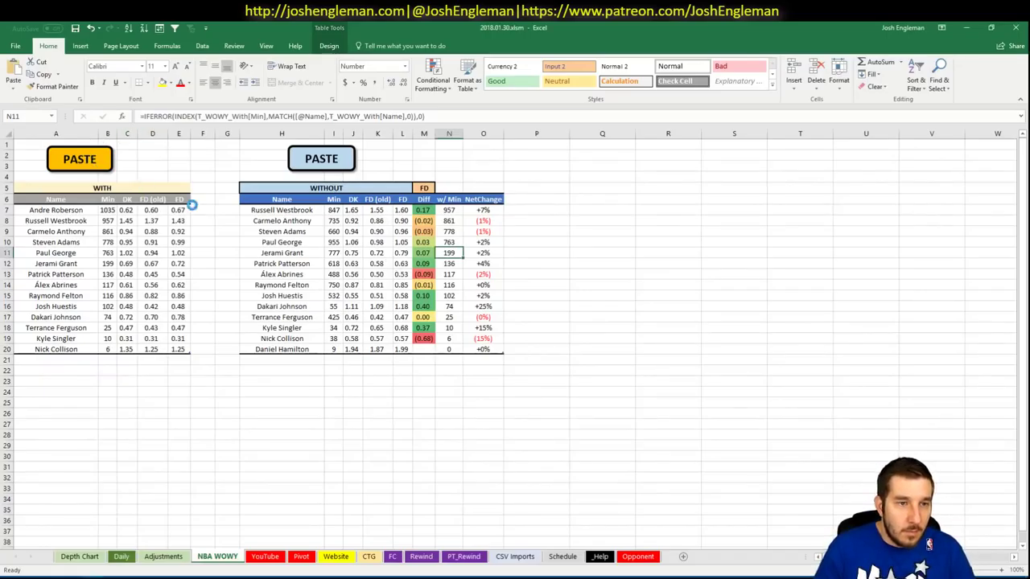
left_click(78, 203)
key("ctrl+v")
Step: Back in nbawowy, set Rondae Hollis-Jefferson, Jeremy Lin and Caris LeVert as off-court players for the Nets and submit the query
key("alt+Tab")
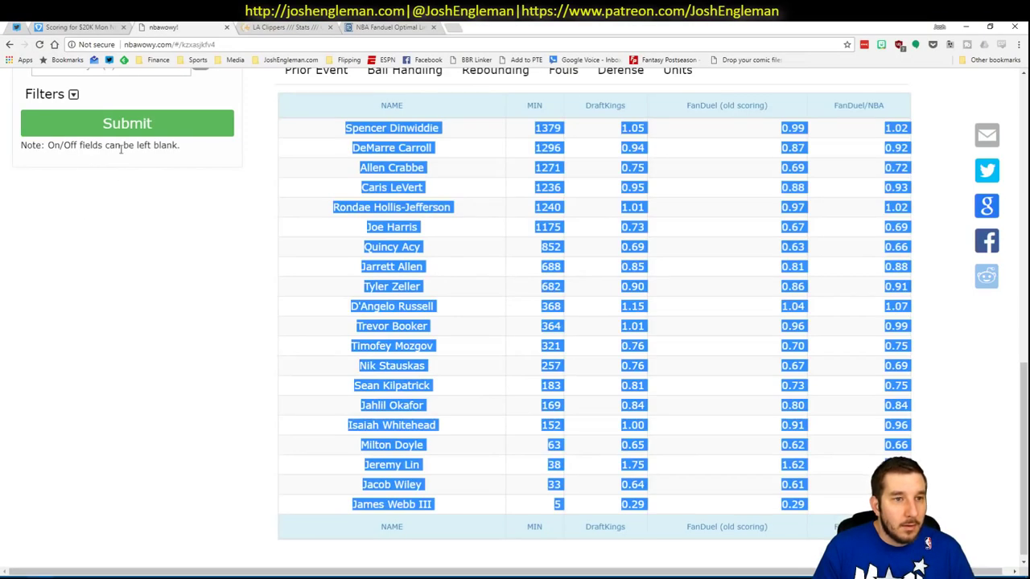
scroll(126, 142, "up", 3)
left_click(120, 279)
left_click(122, 286)
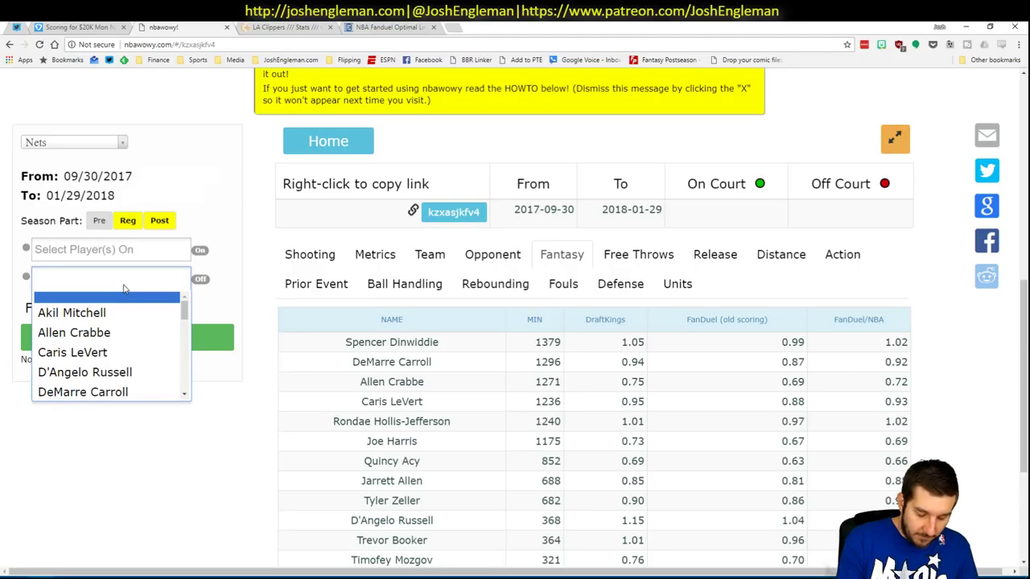
type("jeff")
key("Return")
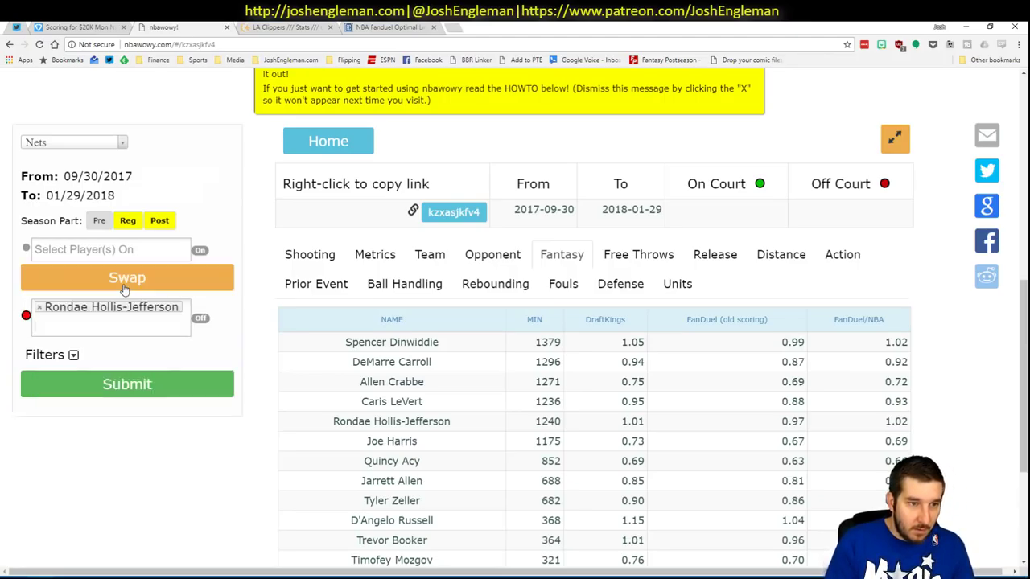
type("lin")
key("Return")
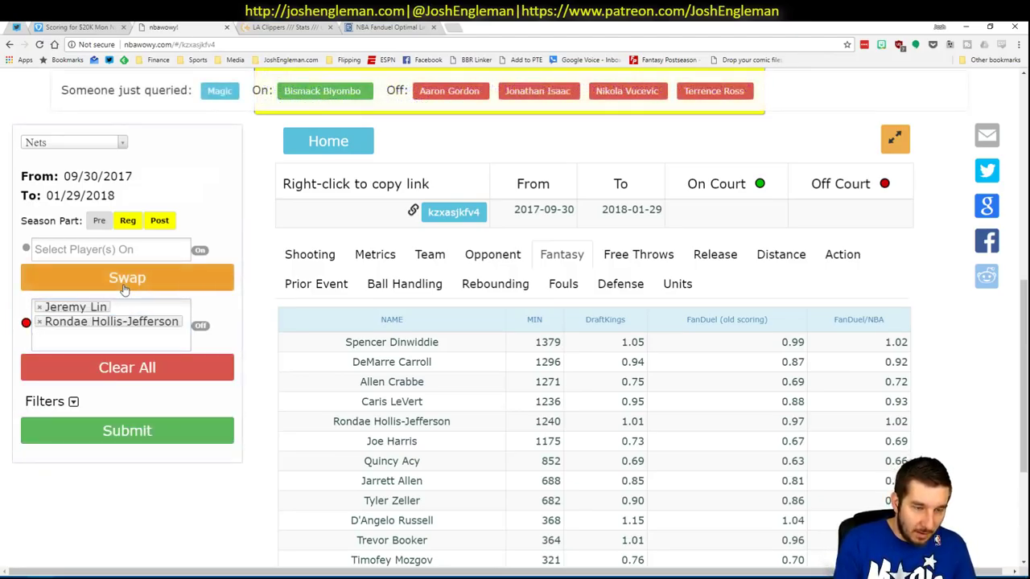
type("le")
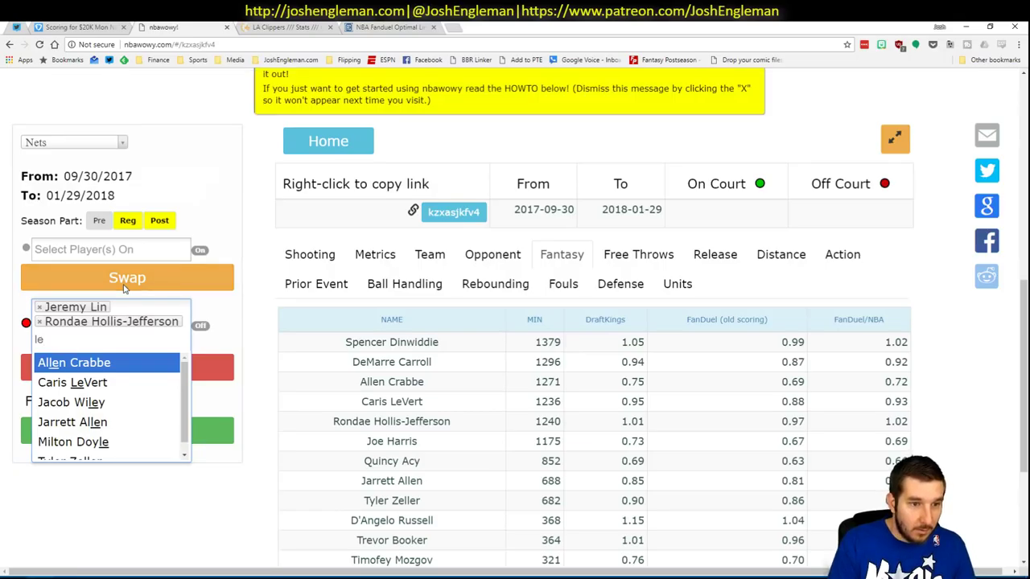
key("Down")
key("Return")
left_click(125, 441)
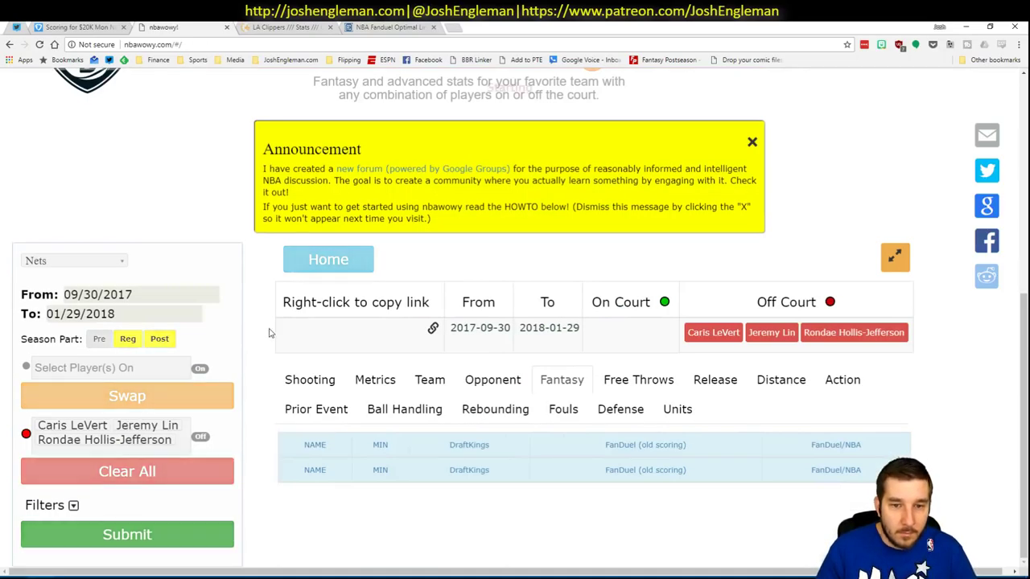
Step: Copy the filtered Nets fantasy rows from Joe Harris to James Webb III and paste them into the WITHOUT table in Excel
scroll(499, 326, "down", 3)
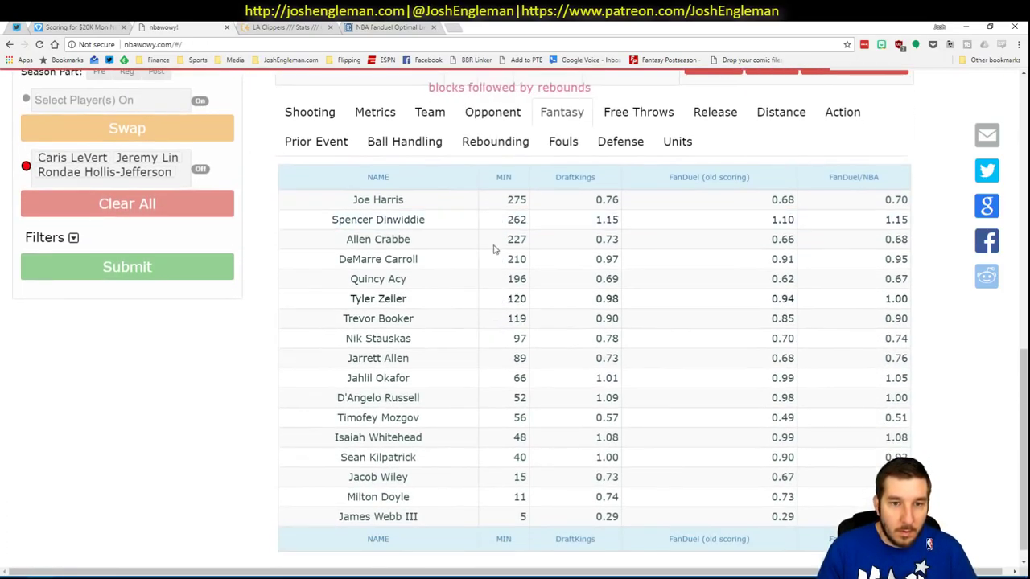
double_click(359, 199)
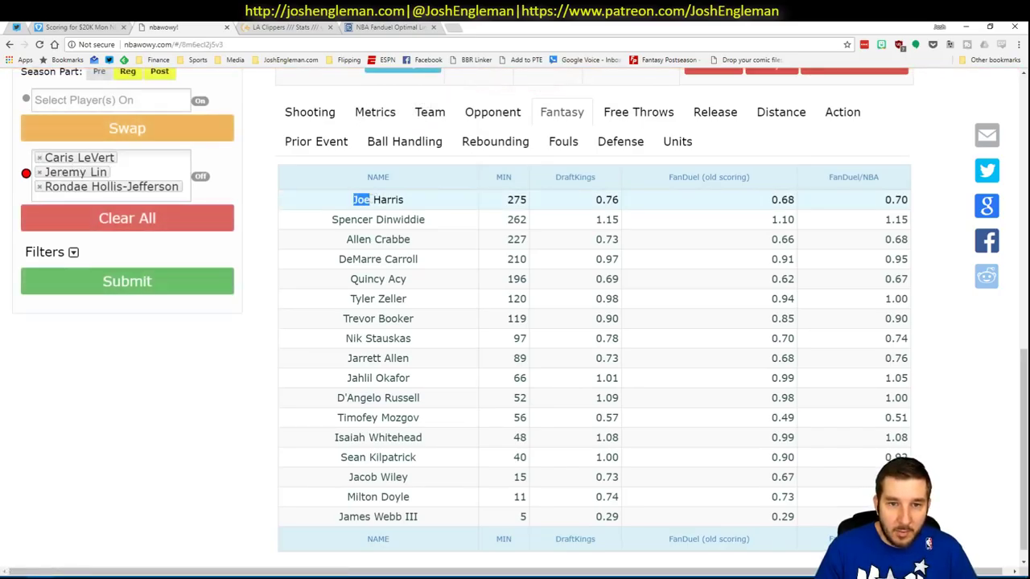
left_click_drag(359, 200, 523, 522)
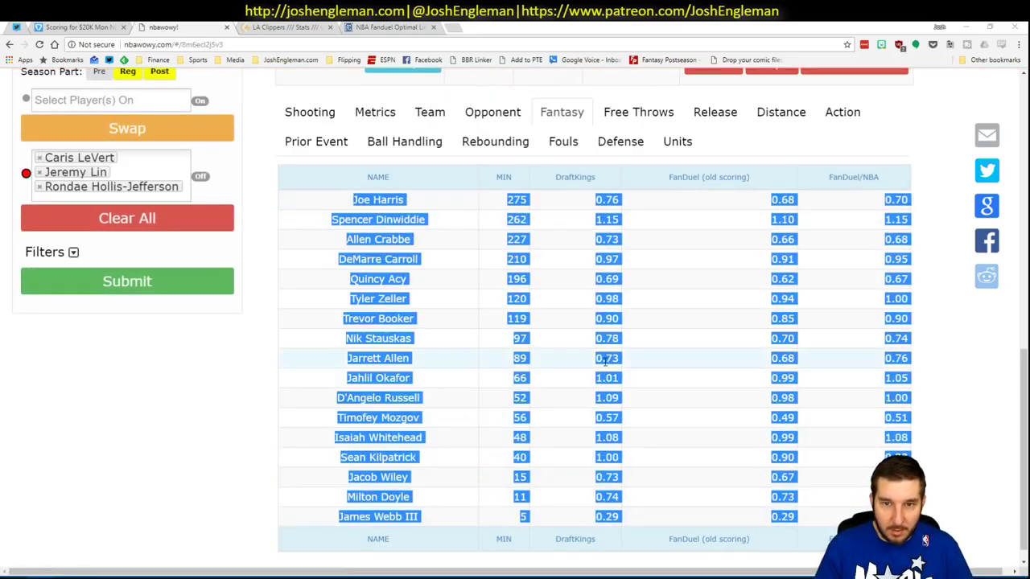
key("ctrl+c")
key("alt+Tab")
left_click(335, 161)
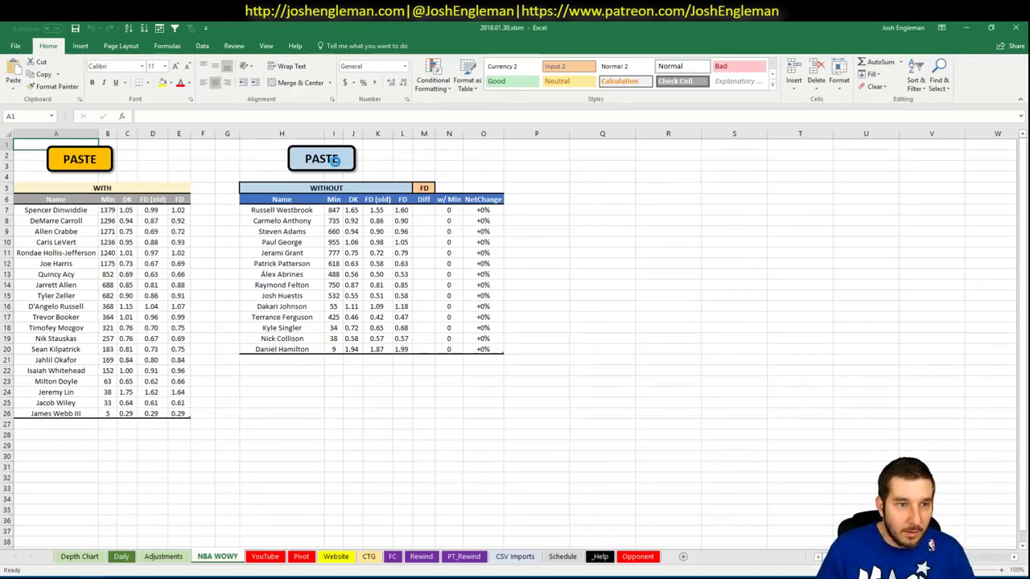
left_click(455, 231)
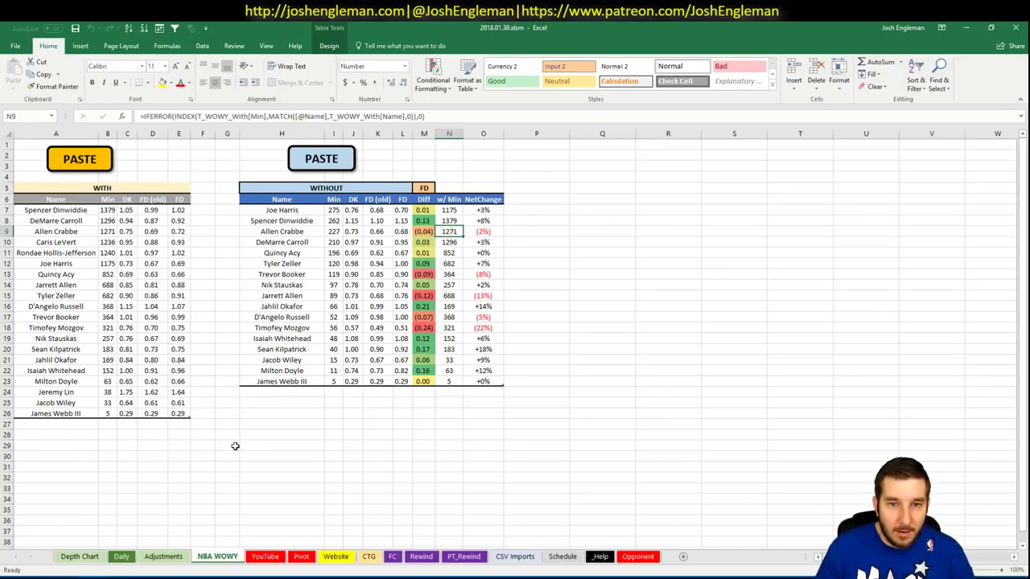
Step: Return to the YouTube sheet and set the game-by-game pivot table's Team filter to BRK
left_click(265, 557)
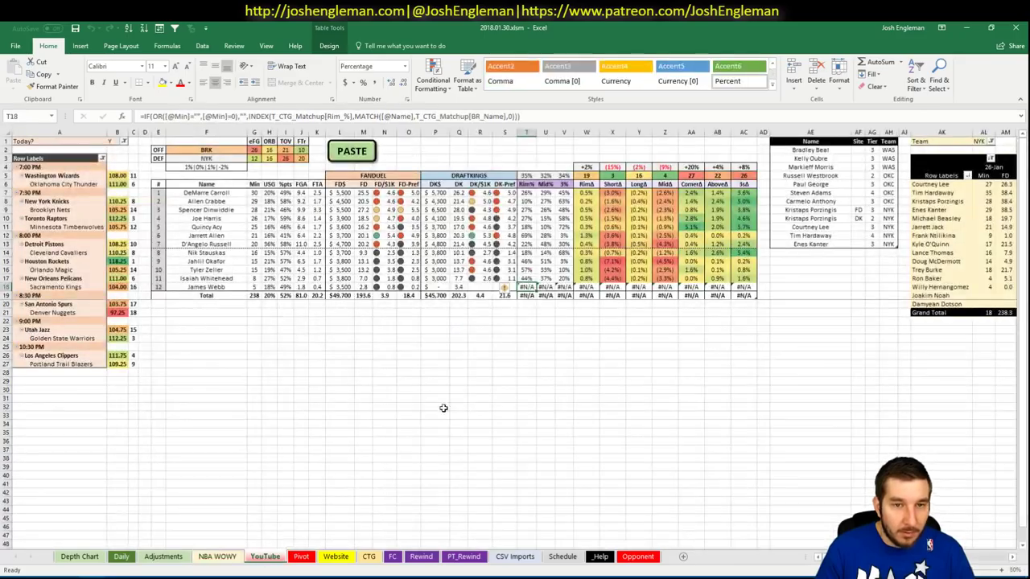
left_click(822, 251)
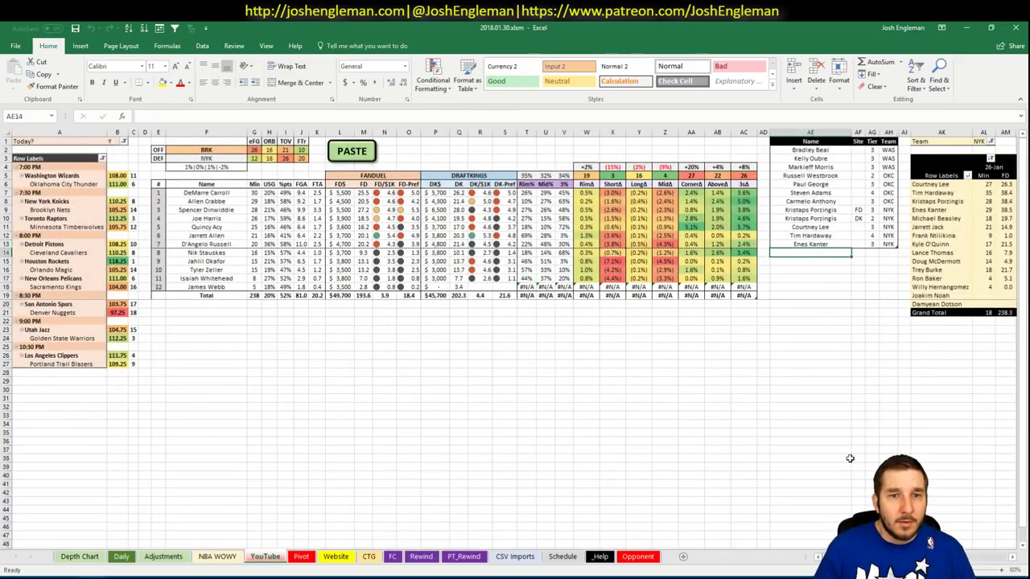
scroll(515, 338, "right", 10)
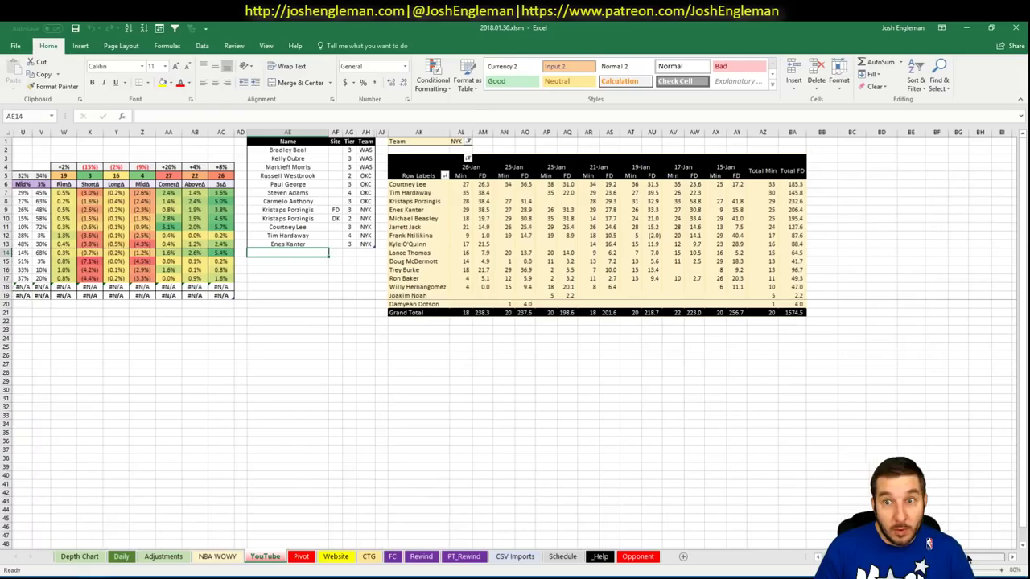
left_click(447, 141)
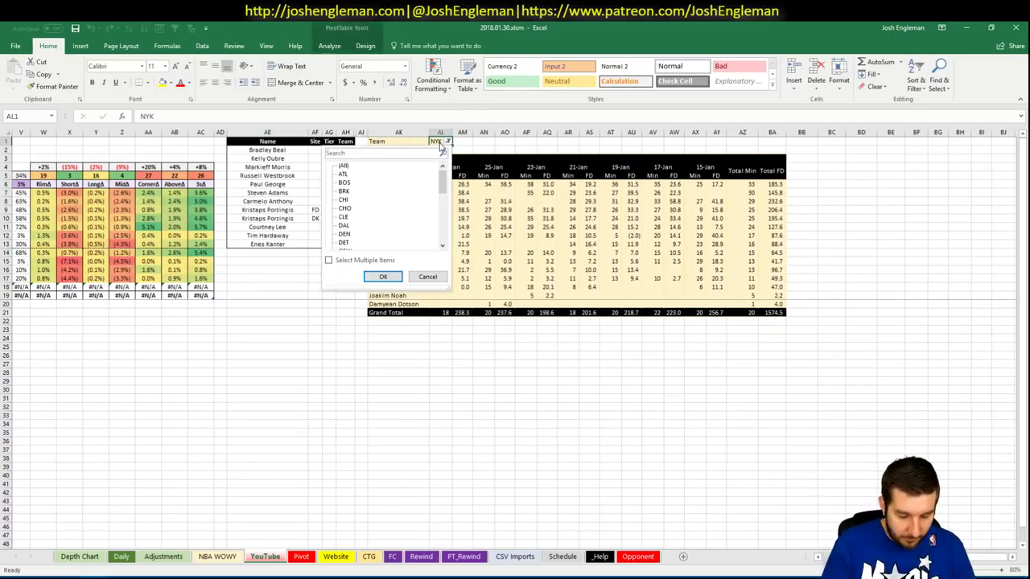
left_click(440, 142)
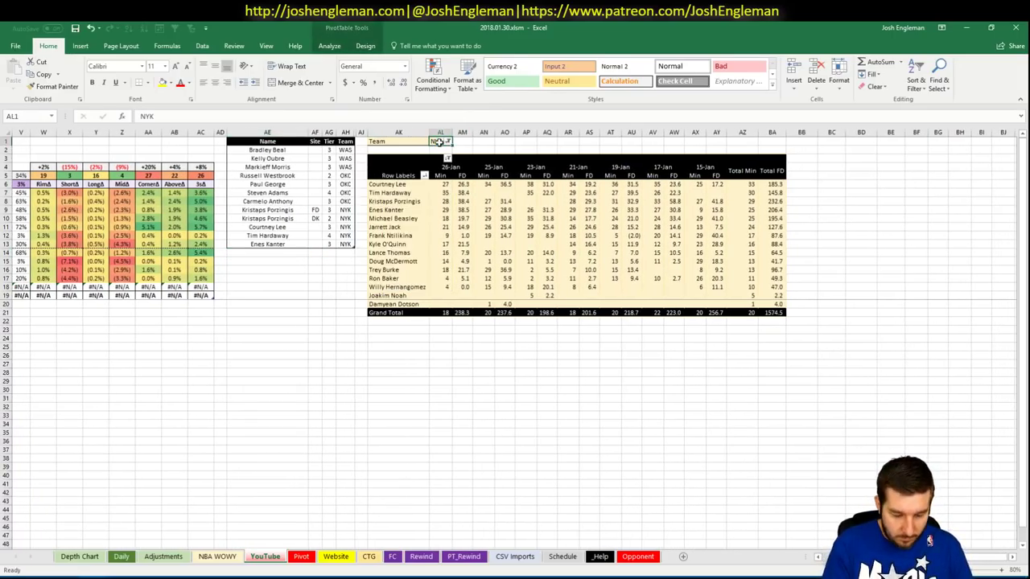
type("BRK")
key("Return")
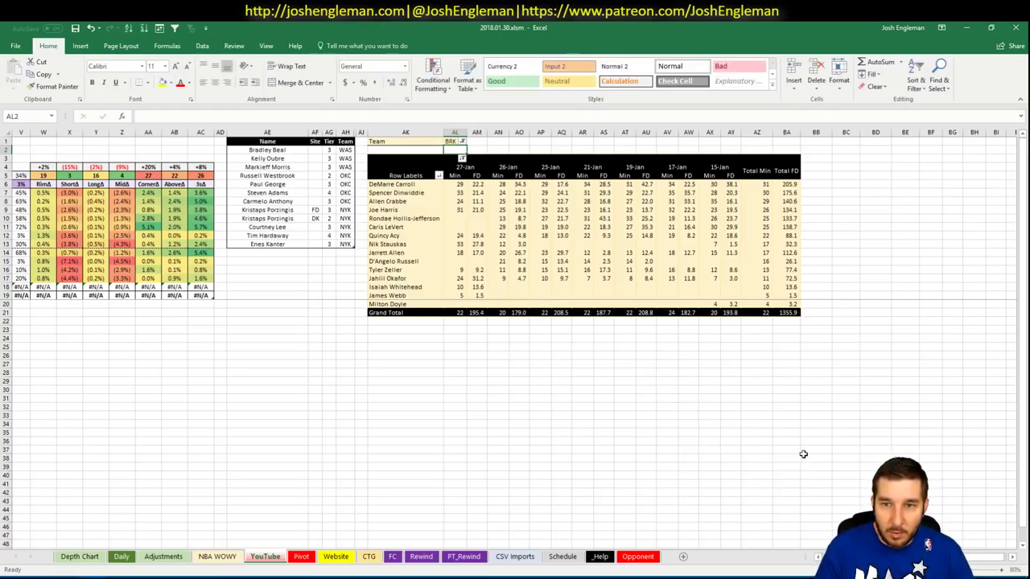
Step: Check DeMarre Carroll's recent minutes in the pivot table and add him below Enes Kanter as a tier 3 BRK pick
left_click(583, 184)
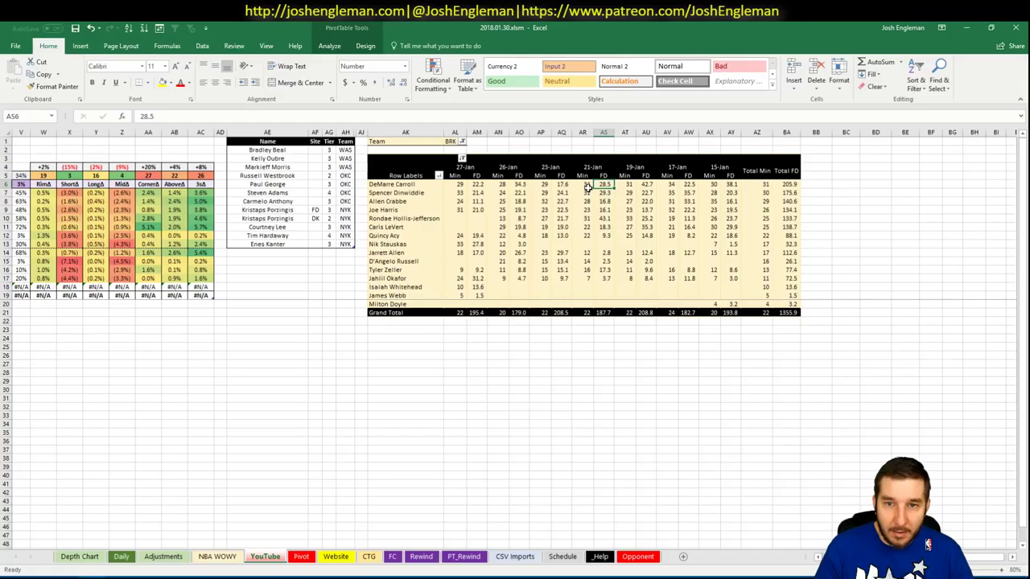
key("Left")
key("Left")
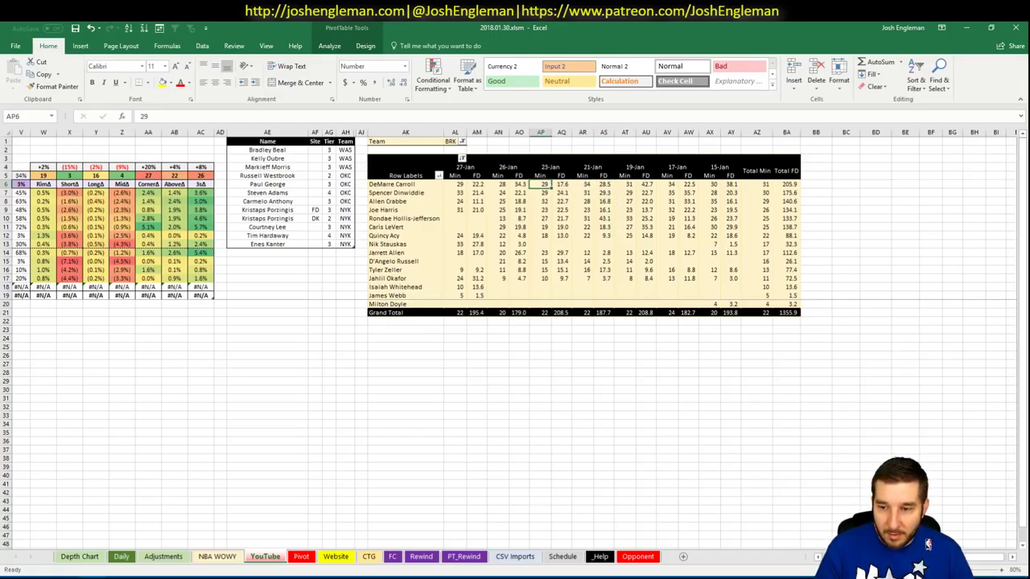
scroll(791, 252, "left", 10)
left_click(791, 251)
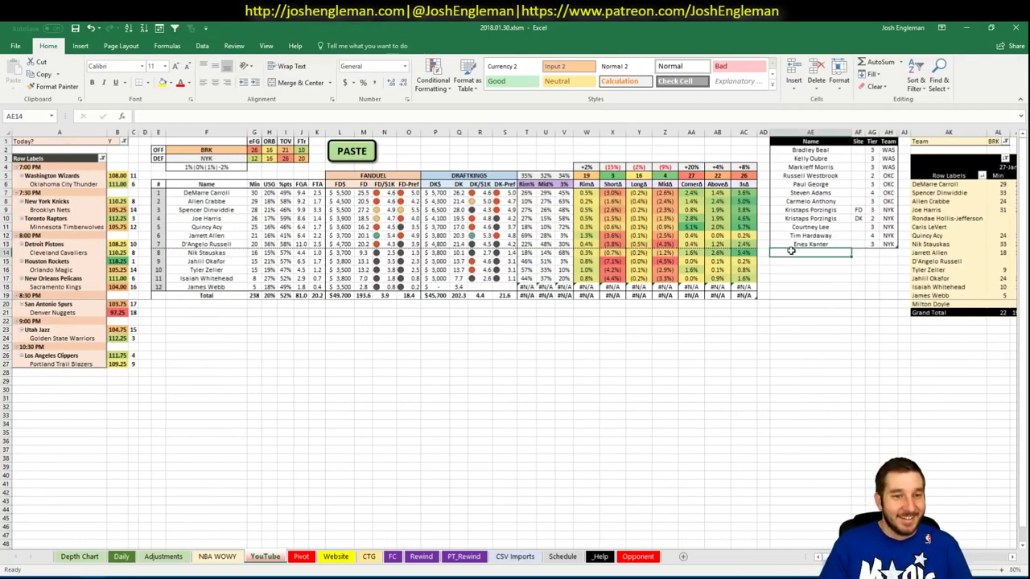
type("D")
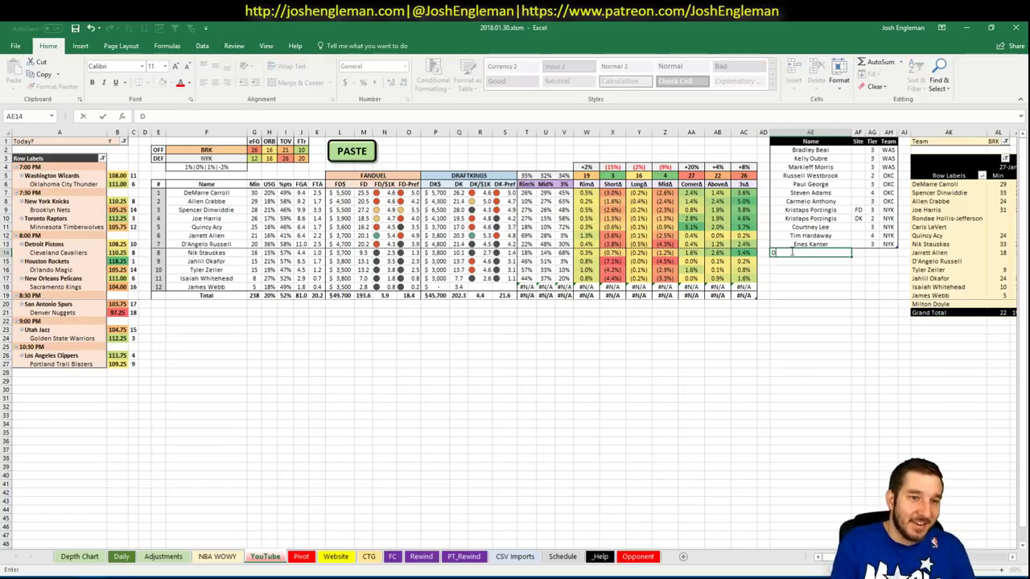
type("eMarre Carroll")
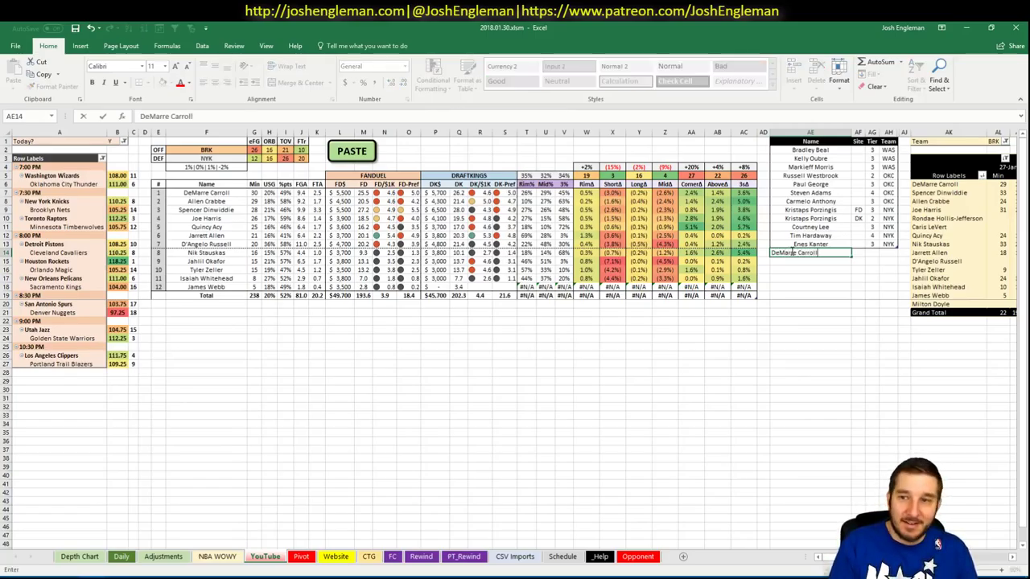
key("Return")
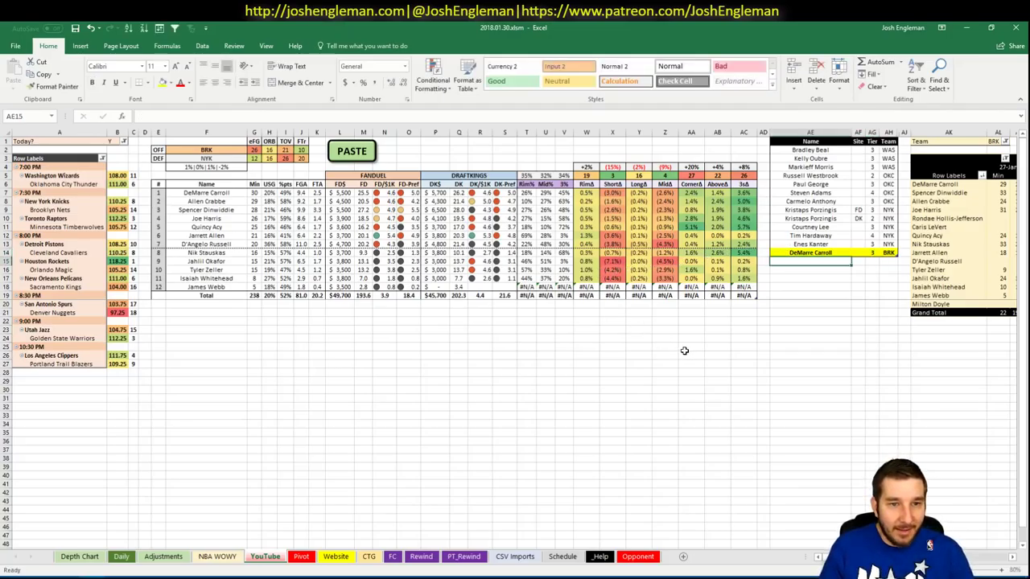
scroll(515, 338, "right", 5)
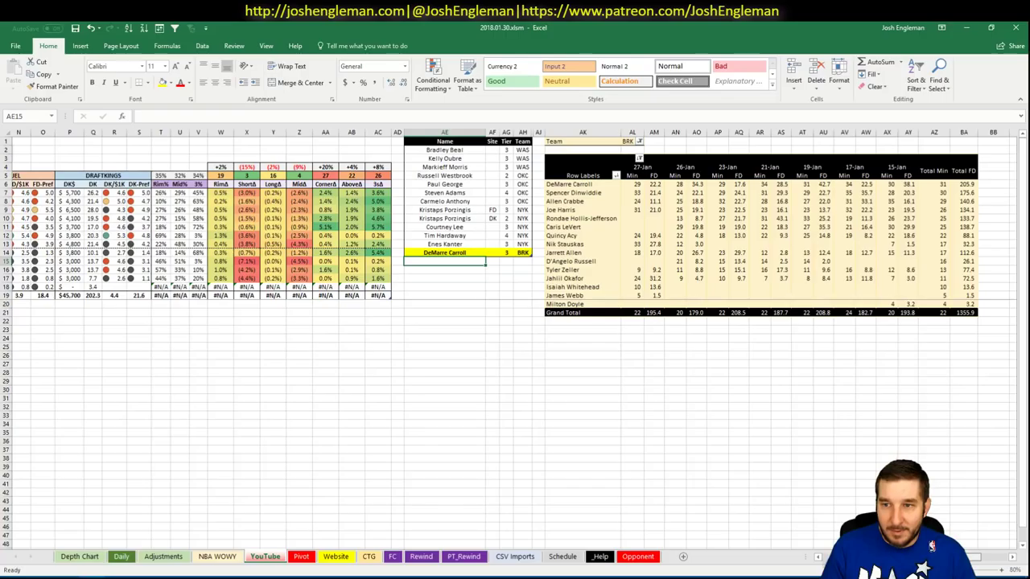
Step: Add Allen Crabbe below DeMarre Carroll in the picks table as a tier 4 BRK pick
scroll(724, 523, "left", 5)
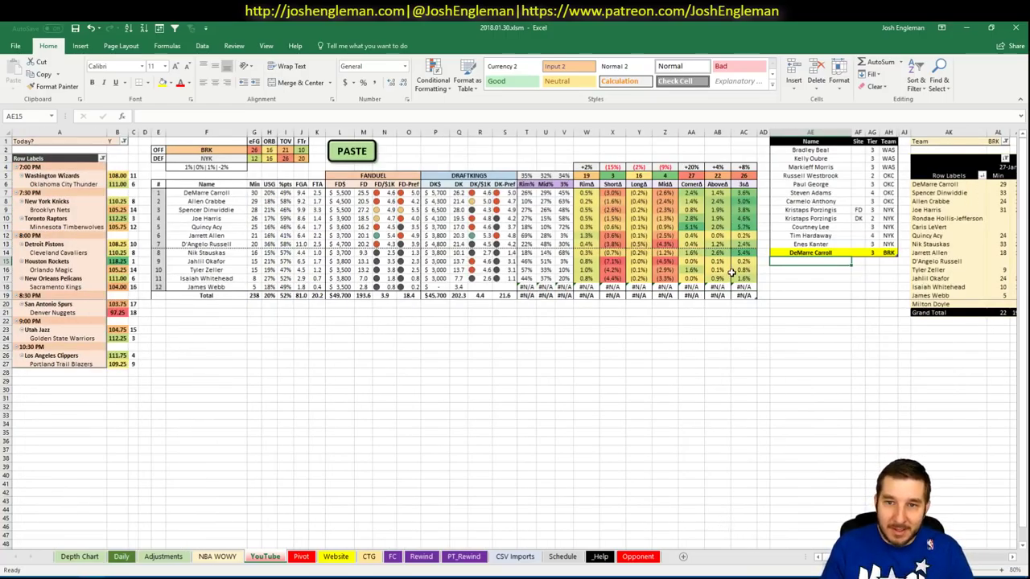
type("A")
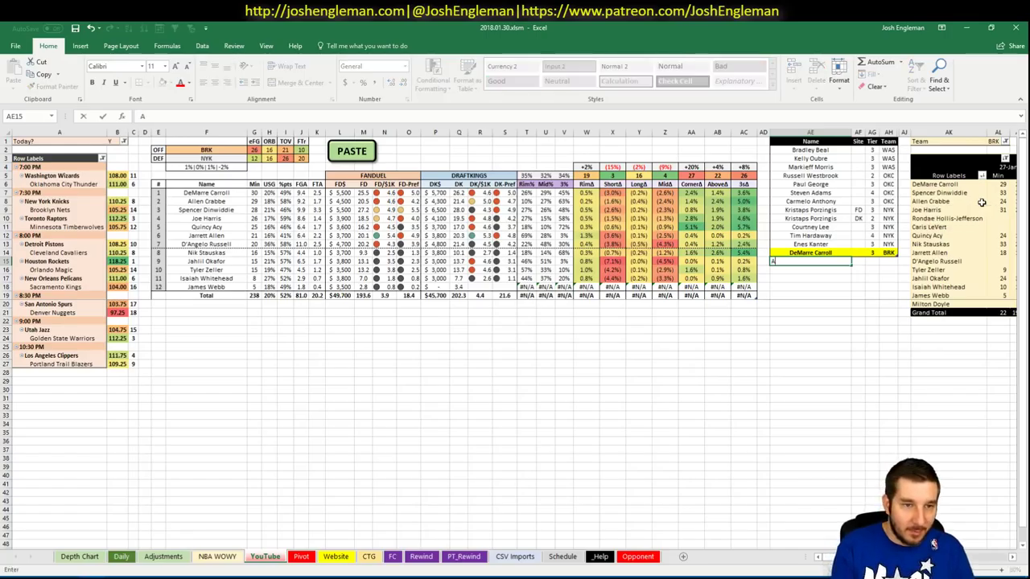
type("llen Crabbe")
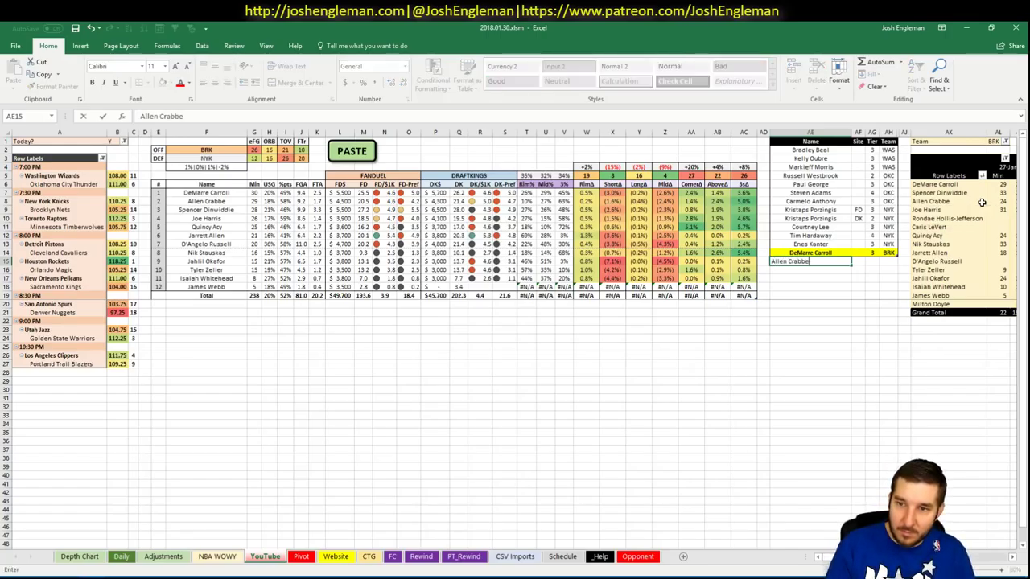
key("Tab")
key("Tab")
key("Return")
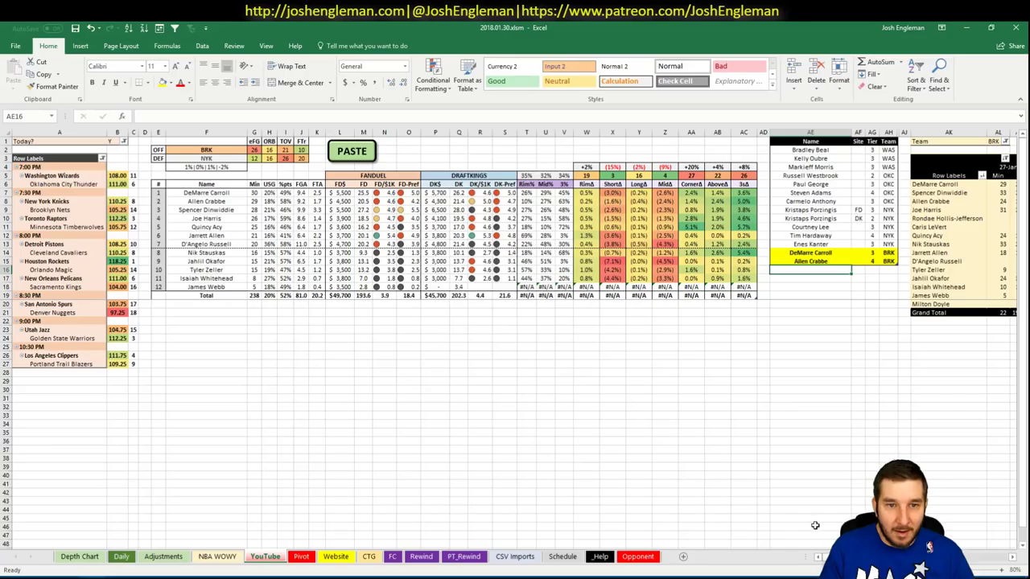
Step: Check the Nets' recent minutes in the pivot table and add Spencer Dinwiddie as a tier 3 BRK pick with site FD
scroll(402, 132, "right", 8)
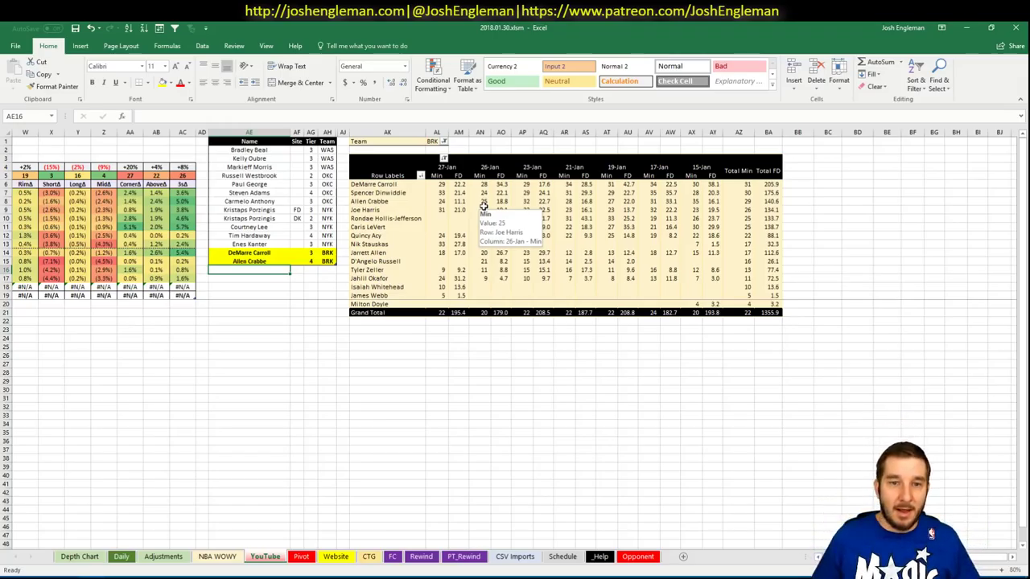
scroll(515, 338, "left", 8)
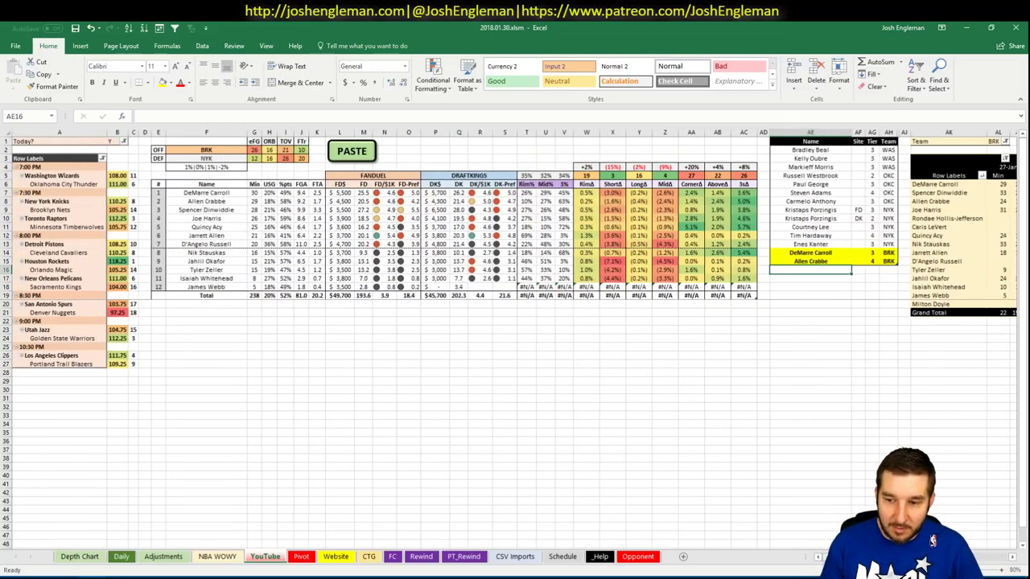
type("Spencer D")
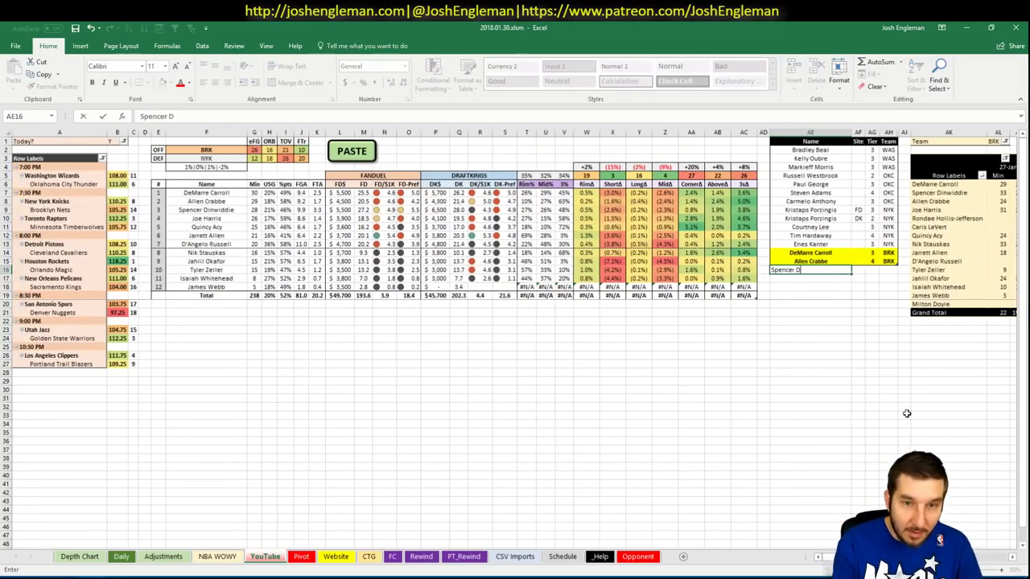
type("inwiddi")
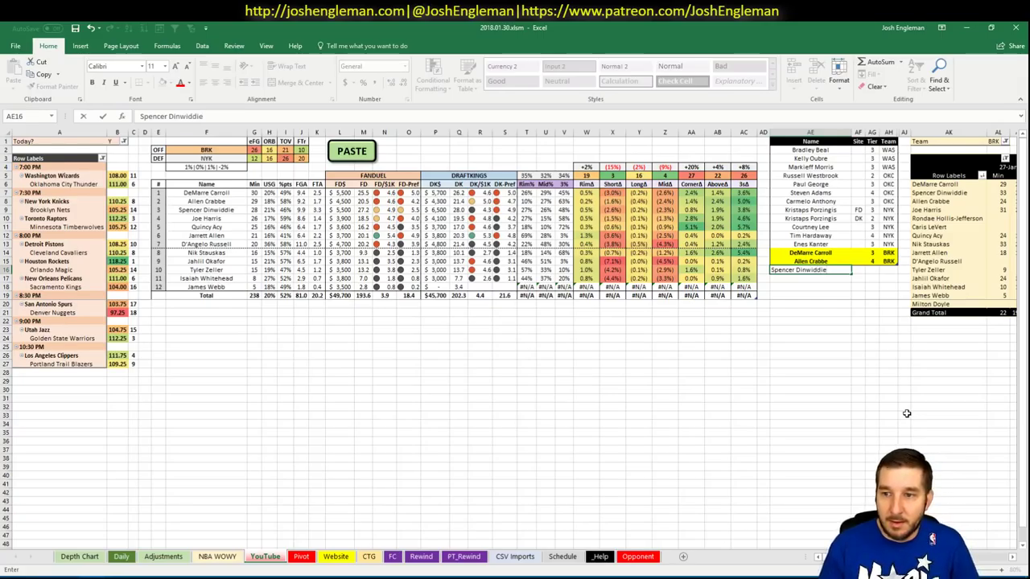
type("e")
key("Tab")
key("Tab")
key("shift+Tab")
type("FD")
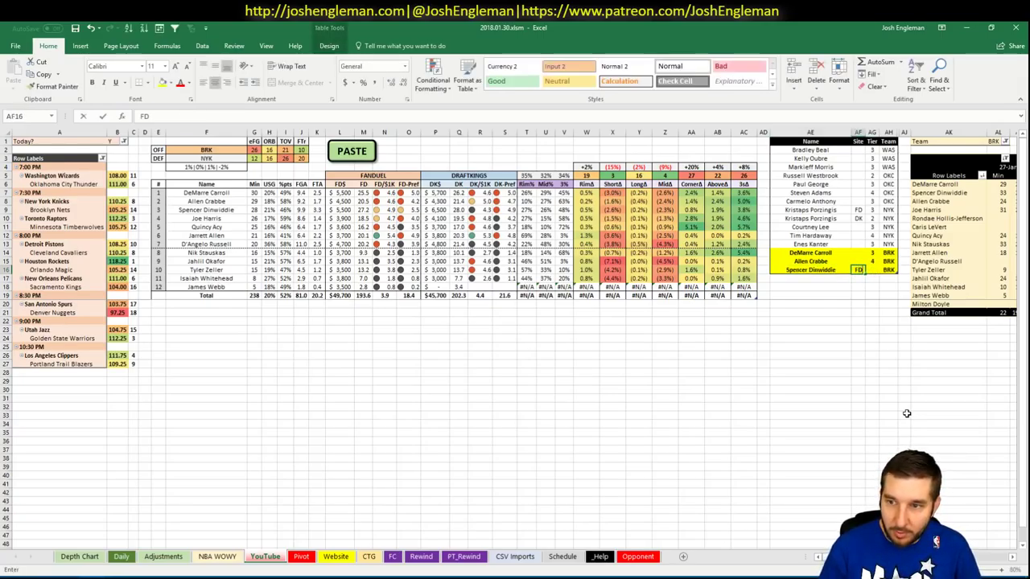
key("Tab")
type("3")
key("Return")
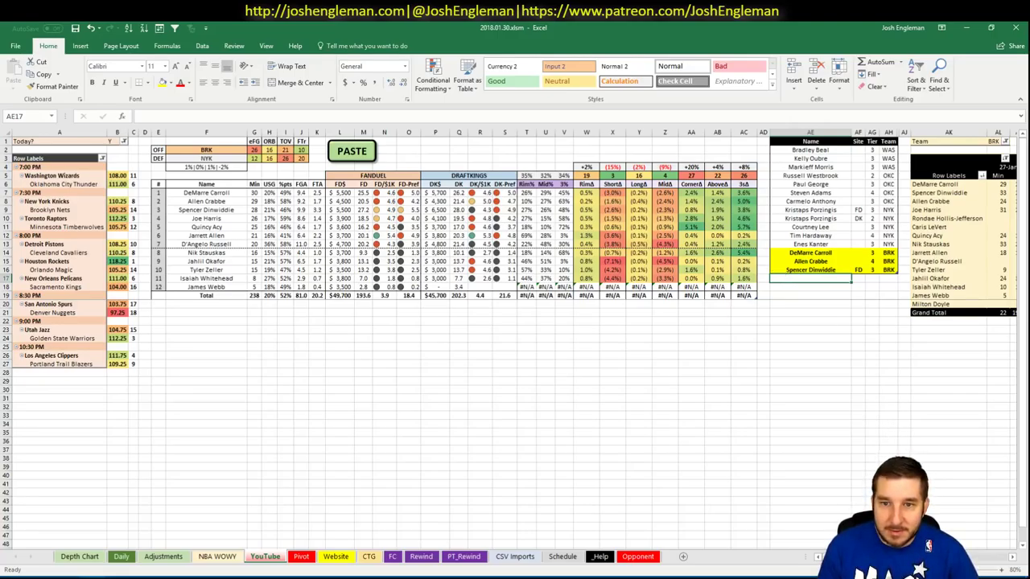
Step: Recheck the Nets' game-by-game minutes and add Joe Harris below Spencer Dinwiddie as a tier 4 BRK pick
scroll(515, 338, "right", 6)
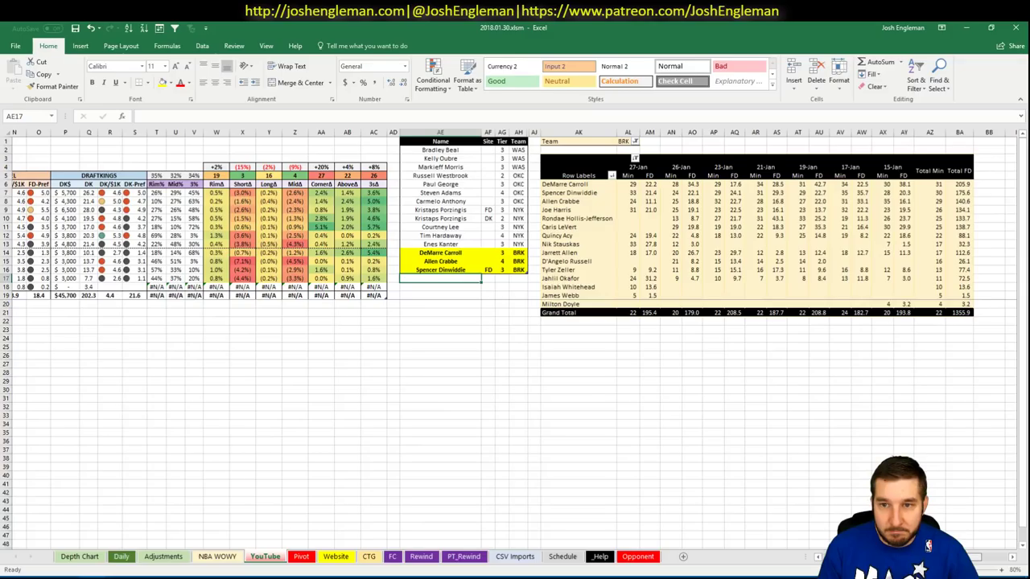
scroll(515, 338, "left", 6)
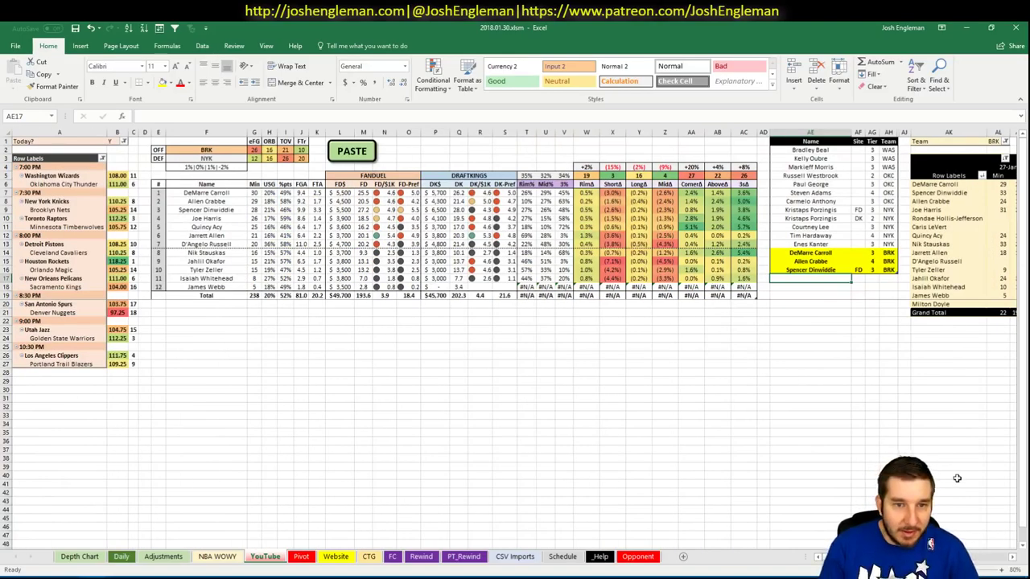
type("Joe Harris")
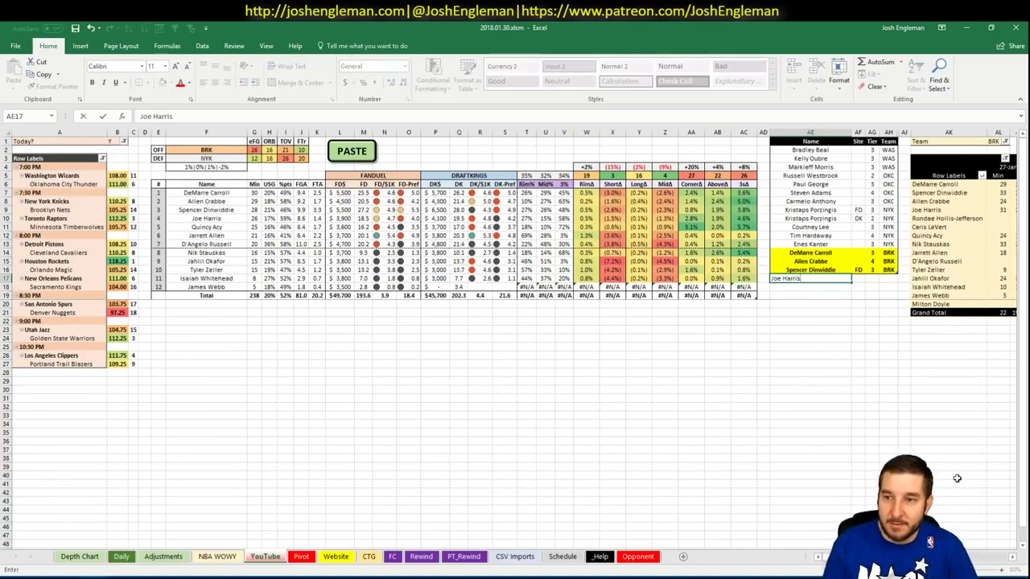
key("Return")
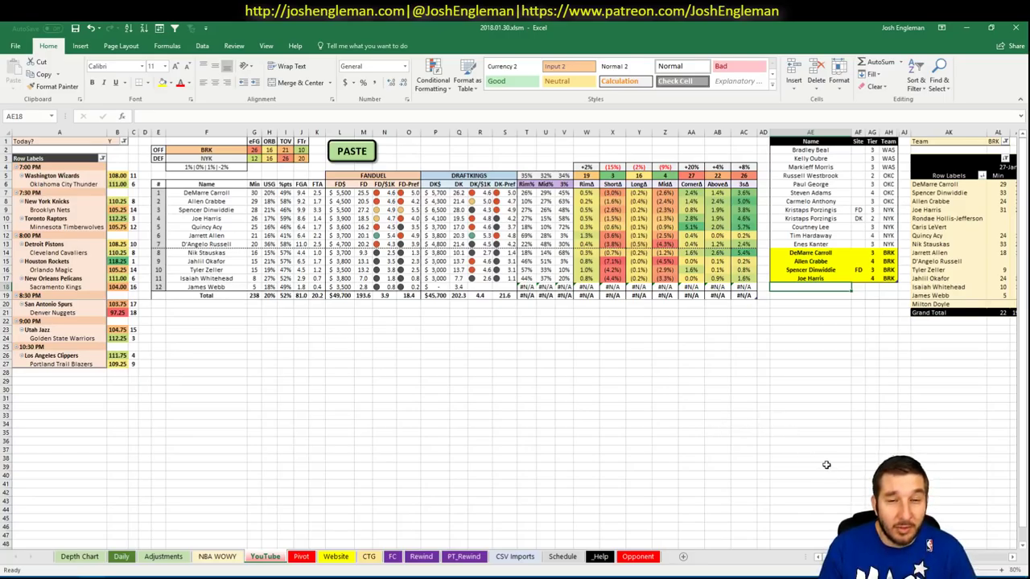
Step: Look over the Nets' game-by-game minutes and add Quincy Acy below Joe Harris as a tier 4 BRK pick
scroll(515, 338, "right", 5)
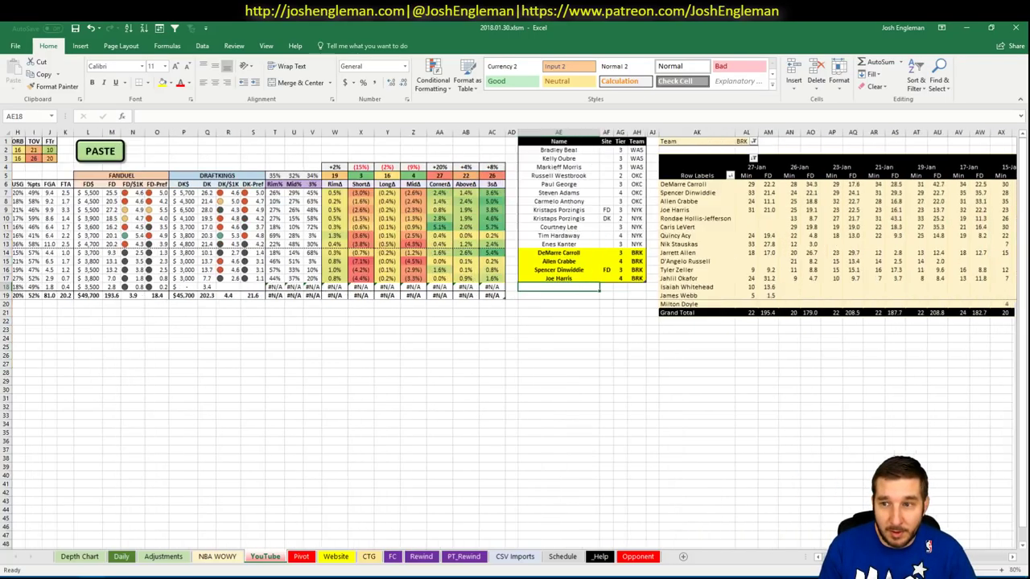
scroll(821, 546, "left", 5)
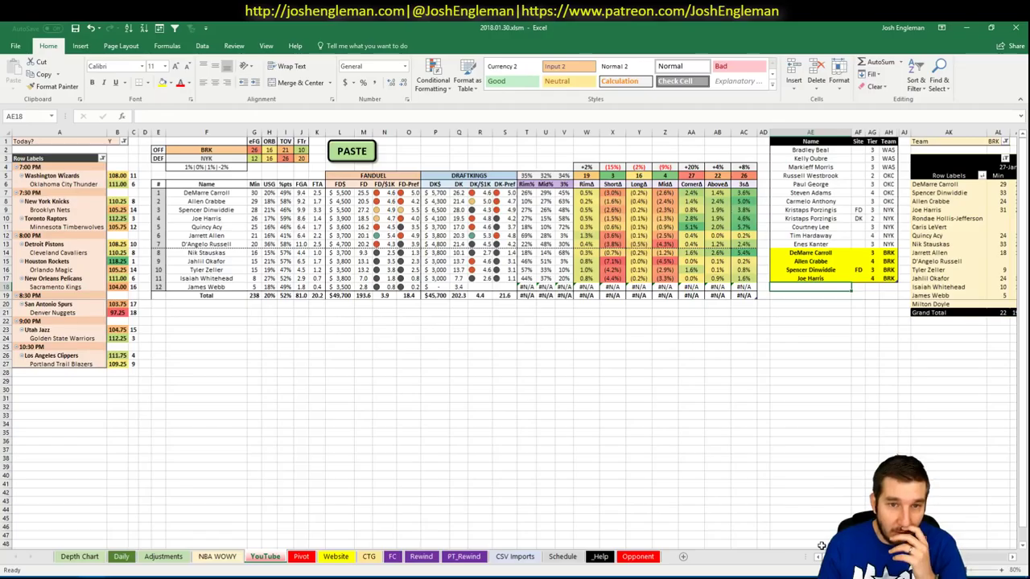
type("Quincy Acy")
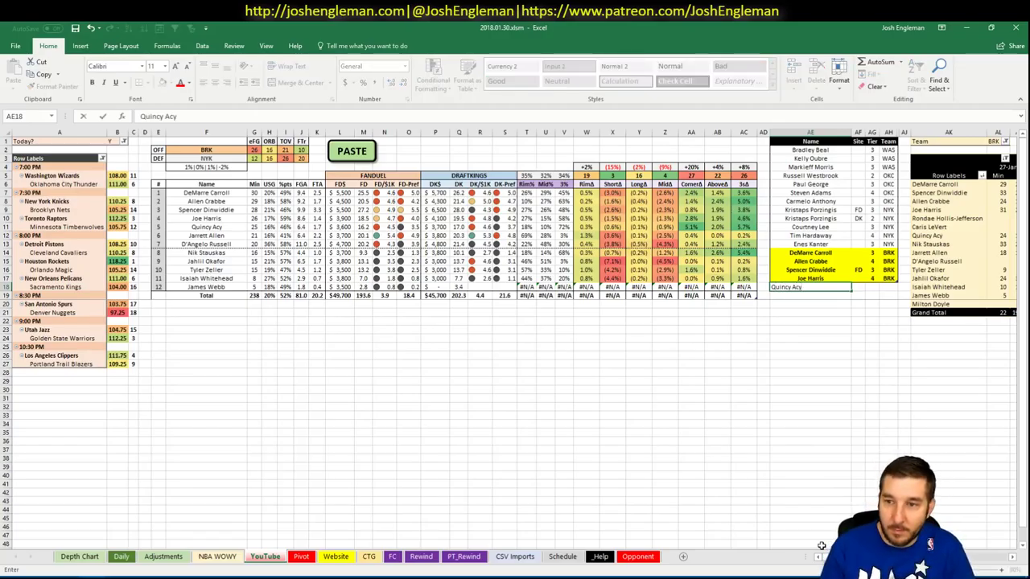
key("Tab")
key("Tab")
type("4")
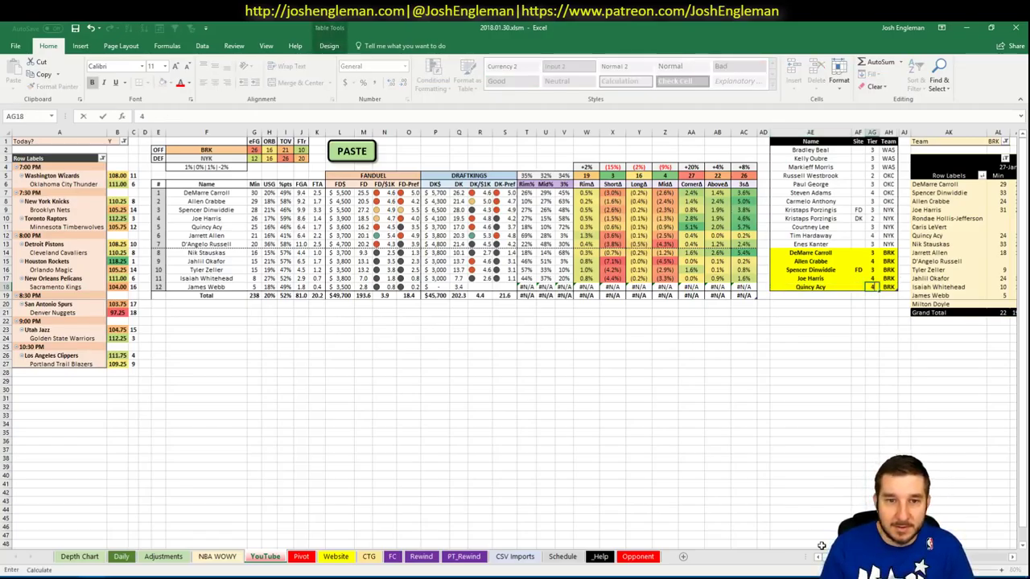
key("Return")
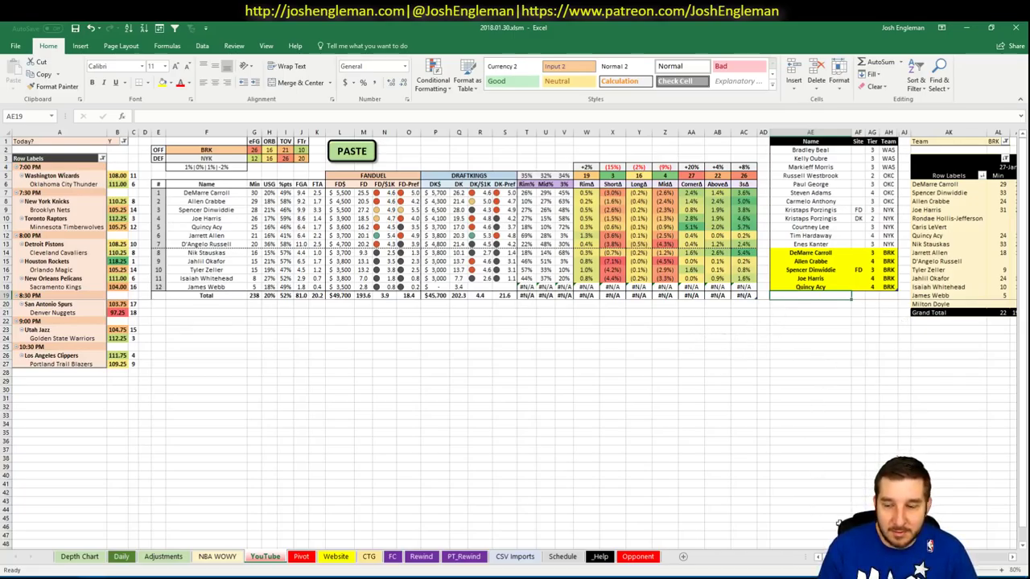
Step: Review the remaining Nets players' recent minutes and change the offensive team of the matchup table to TOR
scroll(515, 338, "right", 2)
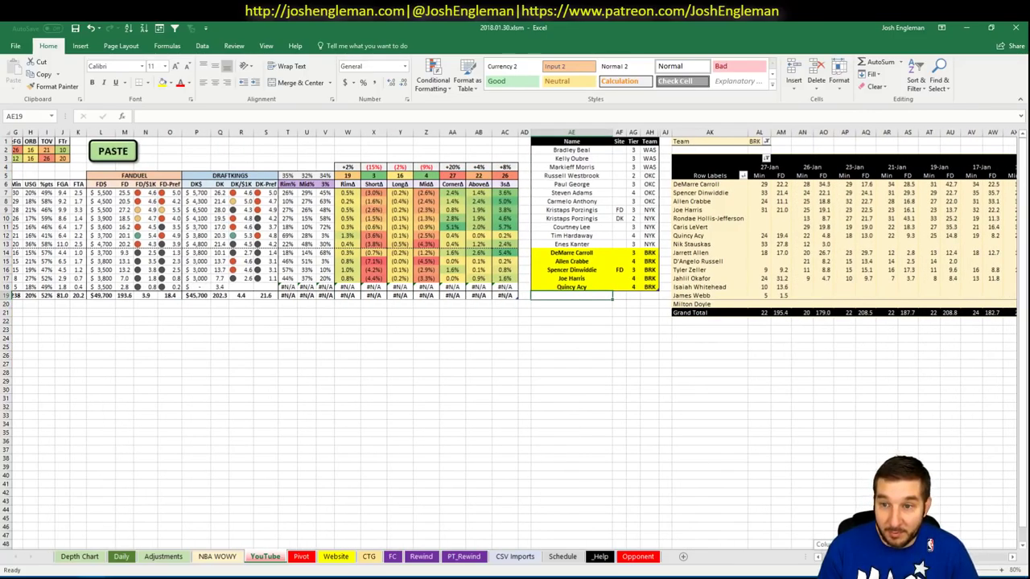
scroll(515, 338, "left", 2)
scroll(515, 338, "right", 3)
scroll(516, 338, "right", 2)
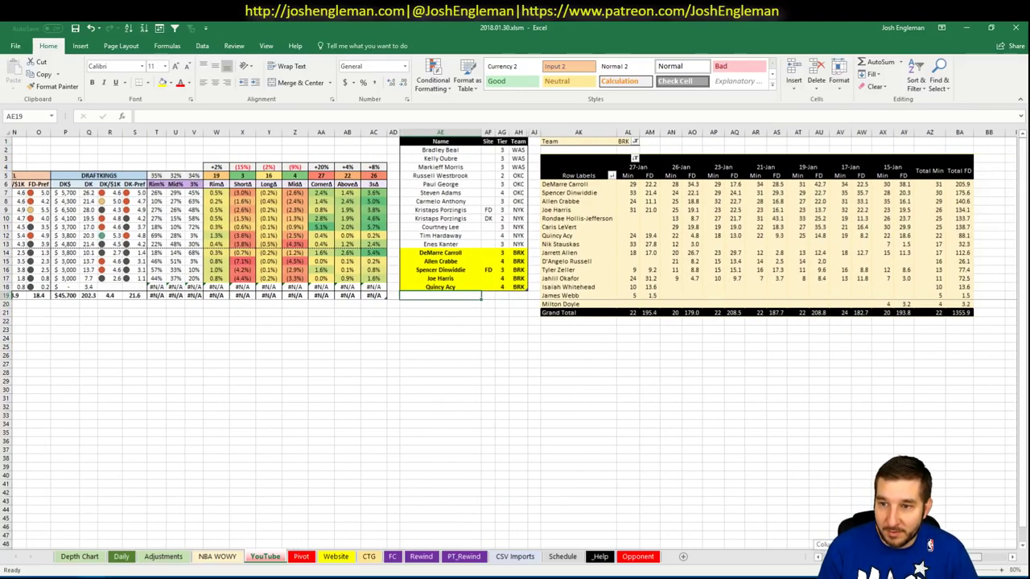
scroll(515, 338, "left", 5)
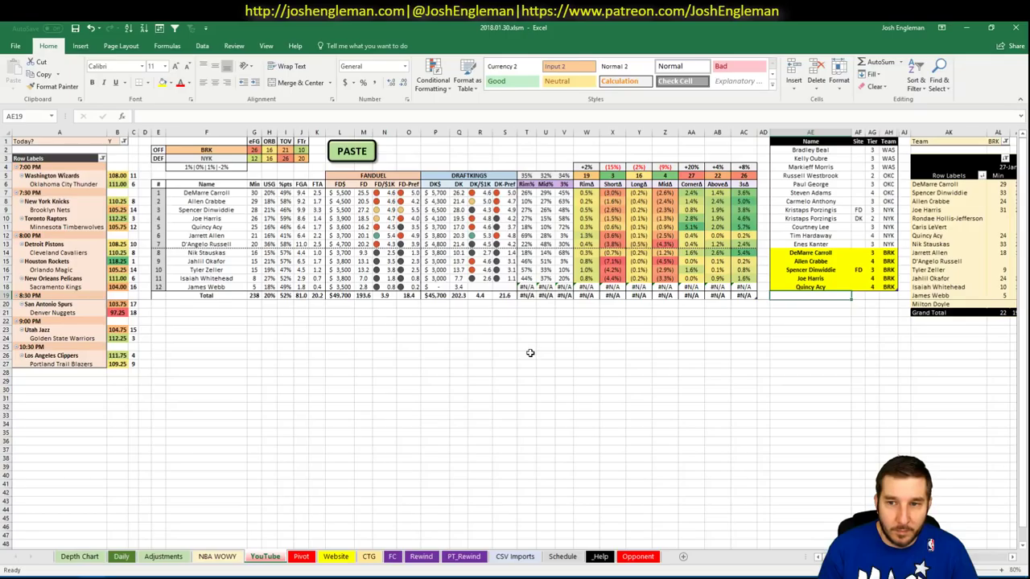
left_click(229, 151)
type("TOR")
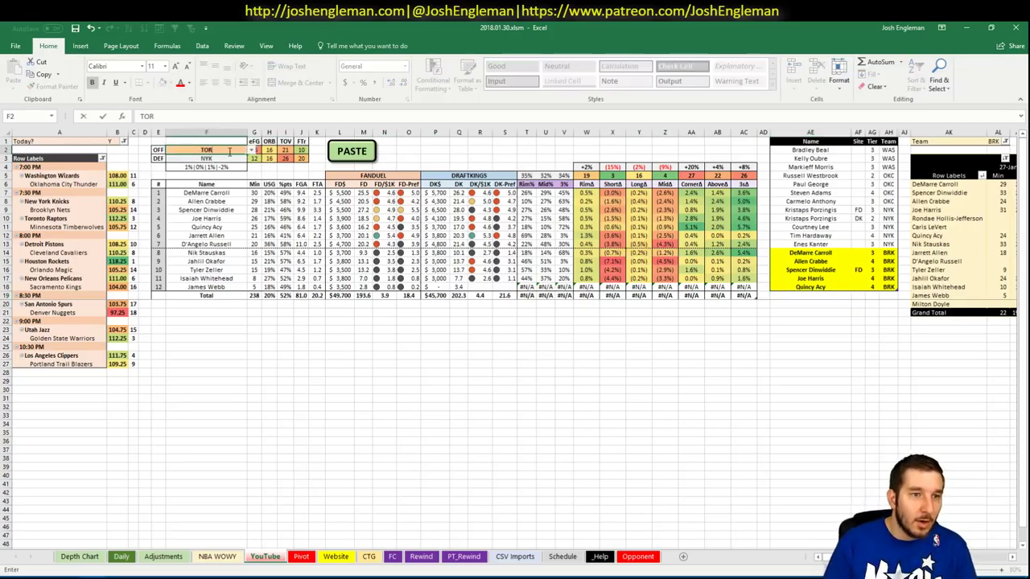
key("Return")
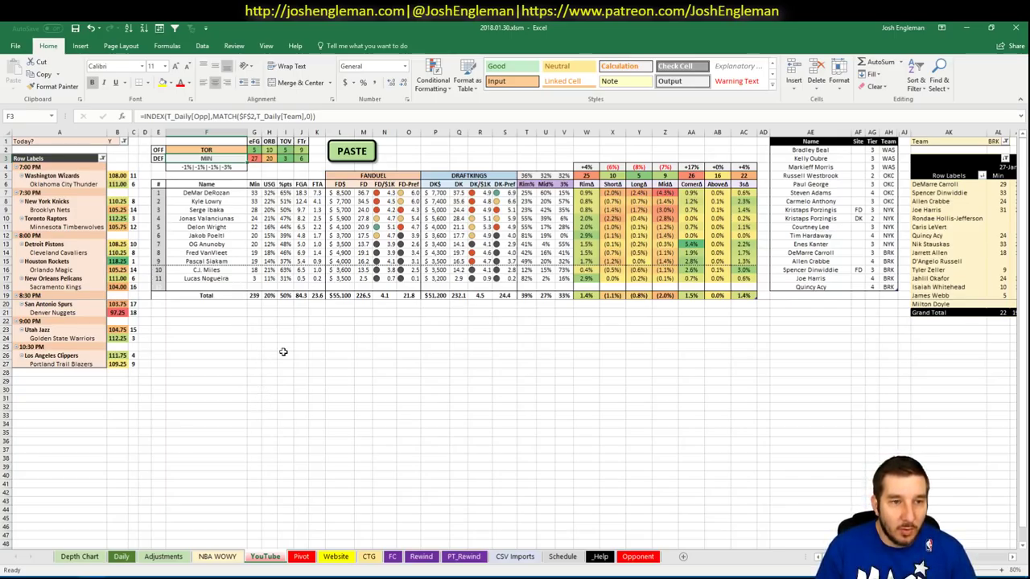
mouse_move(56, 578)
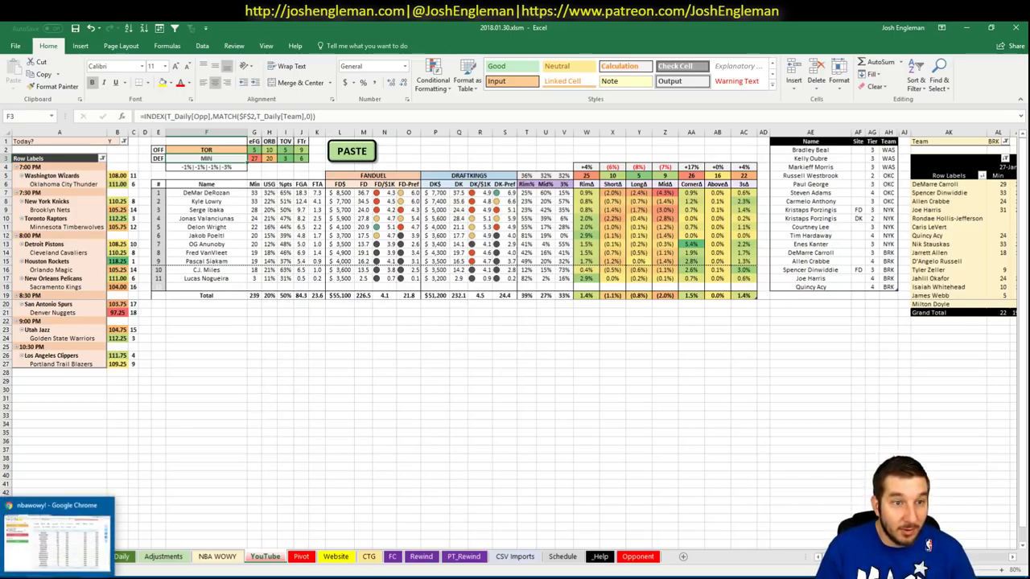
left_click(285, 364)
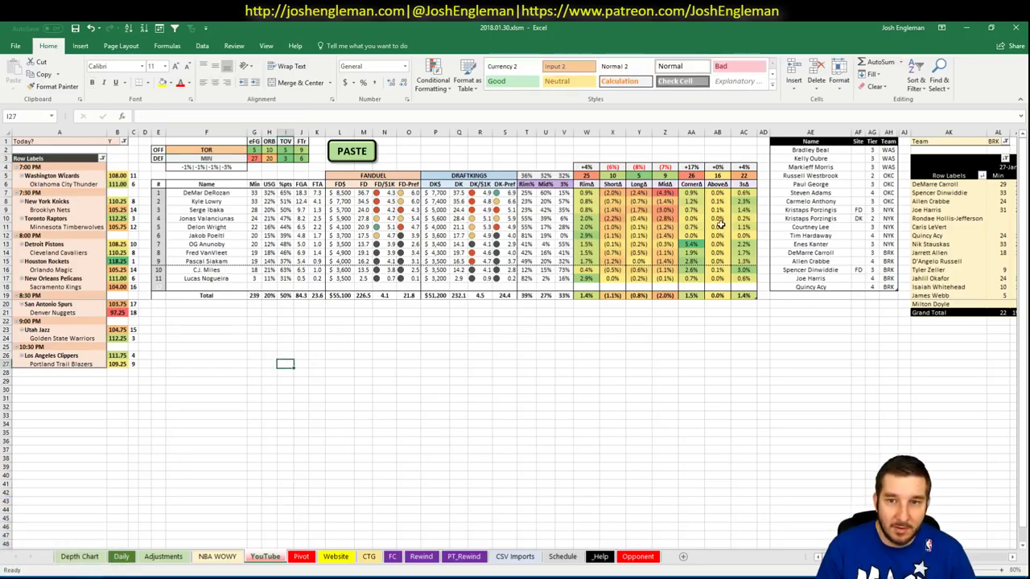
Step: Set the game-by-game pivot table's Team filter to TOR and review the Raptors' recent minutes
left_click(823, 296)
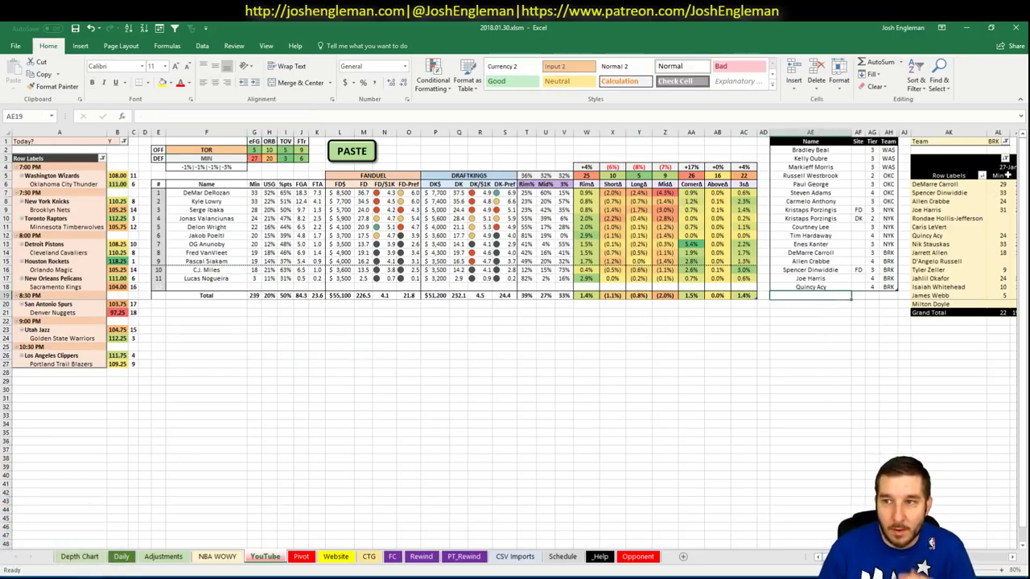
left_click(994, 141)
type("TOR")
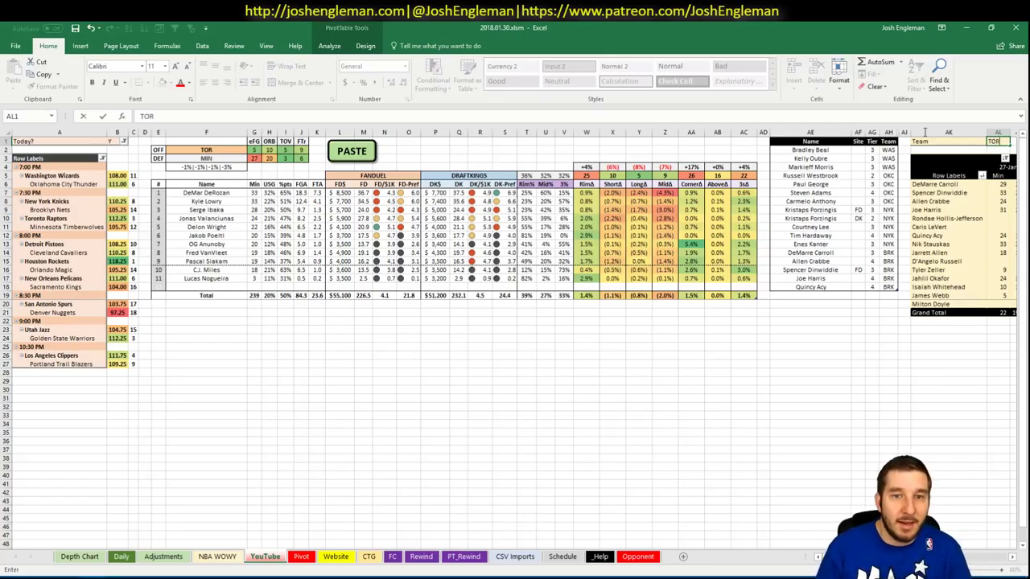
key("Return")
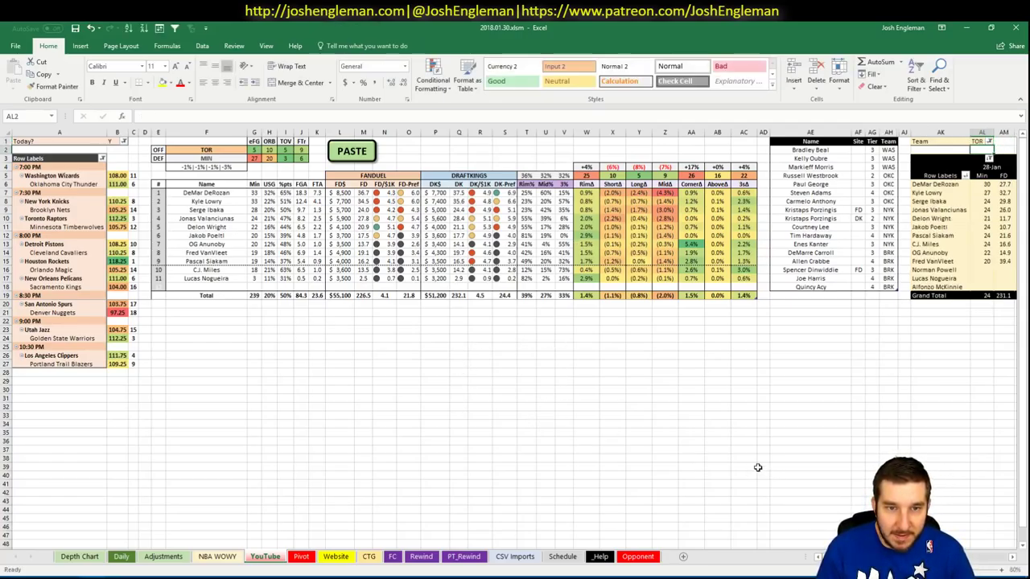
scroll(515, 321, "right", 5)
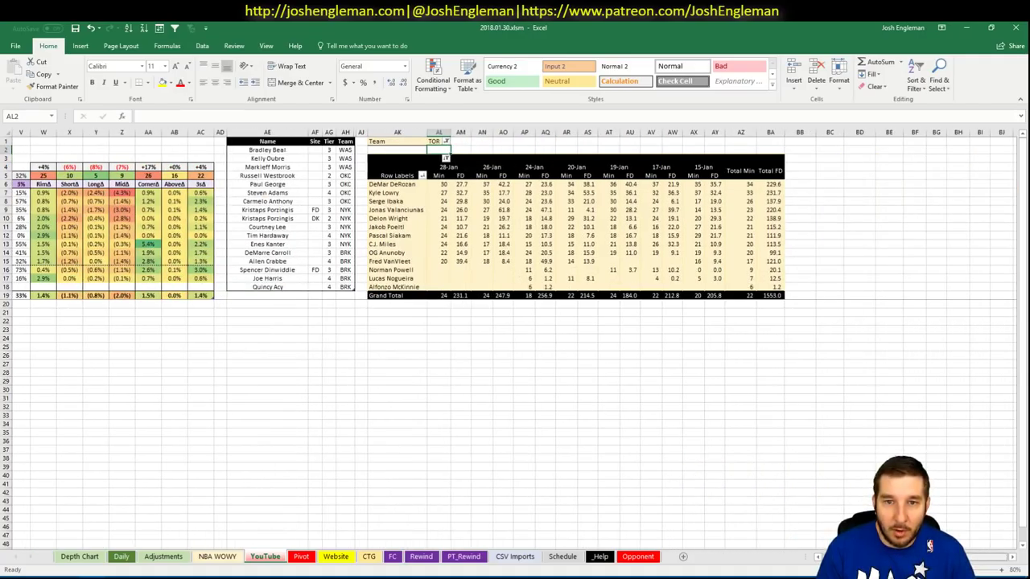
scroll(658, 336, "left", 5)
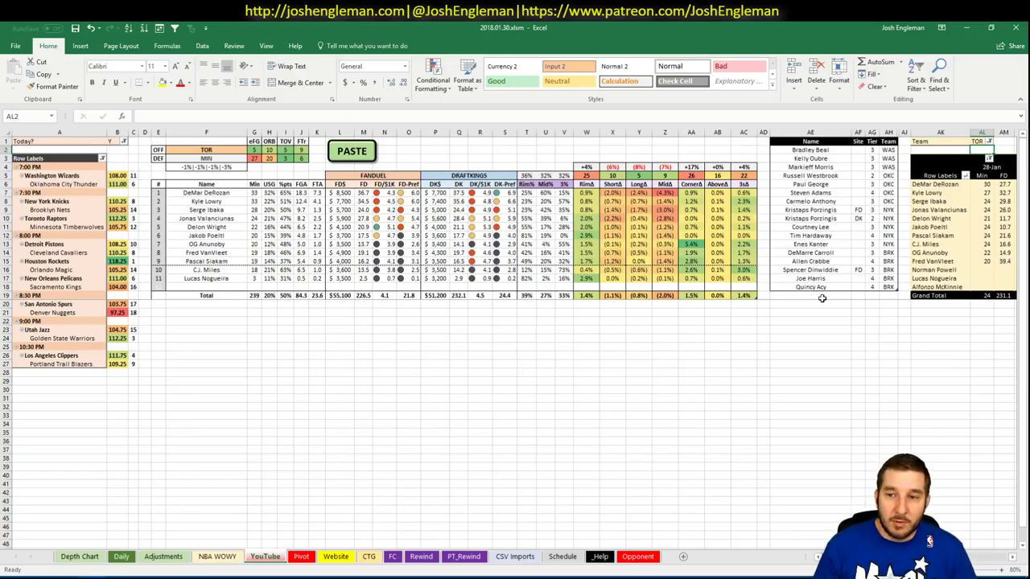
left_click(822, 295)
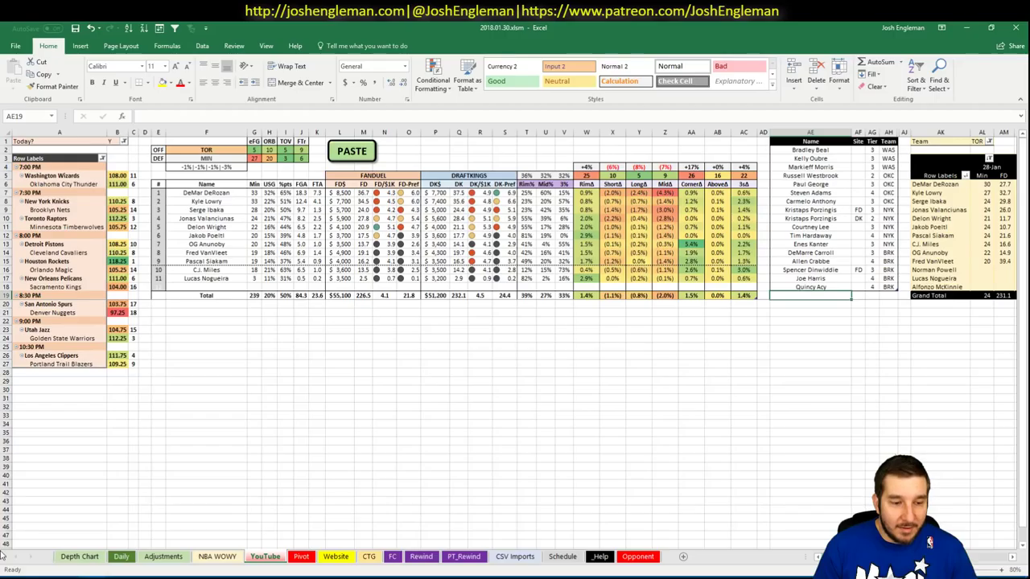
Step: Switch to FantasyCruncher in Chrome and view DeMar DeRozan's game log filtered to opponent MIN
key("alt+Tab")
left_click(372, 27)
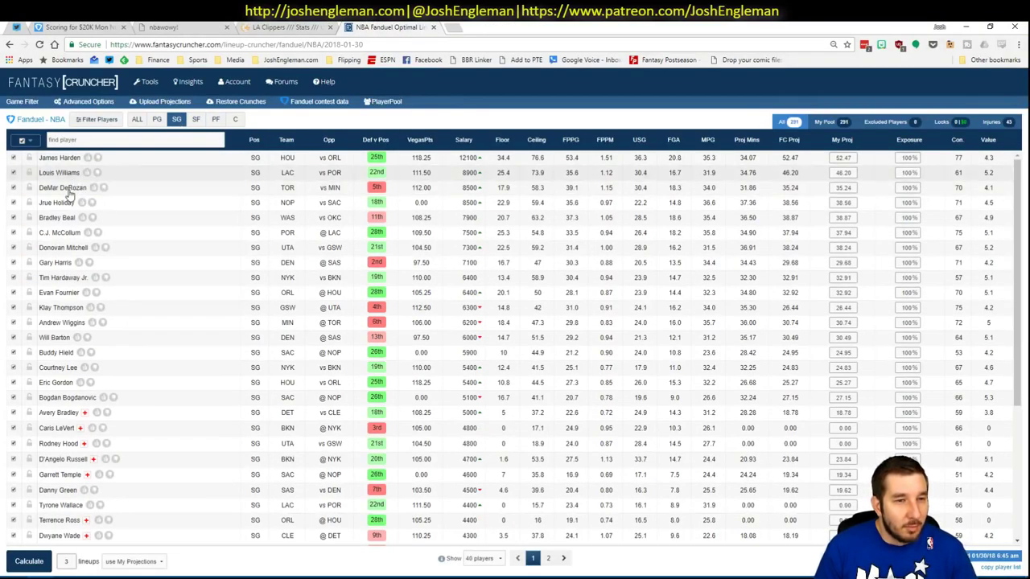
left_click(70, 189)
left_click(326, 210)
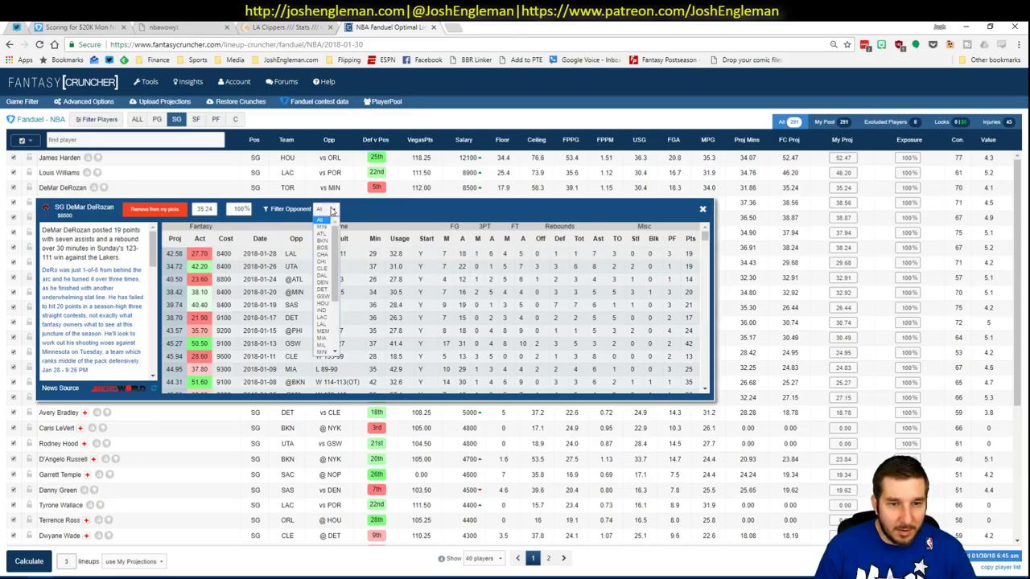
left_click(326, 232)
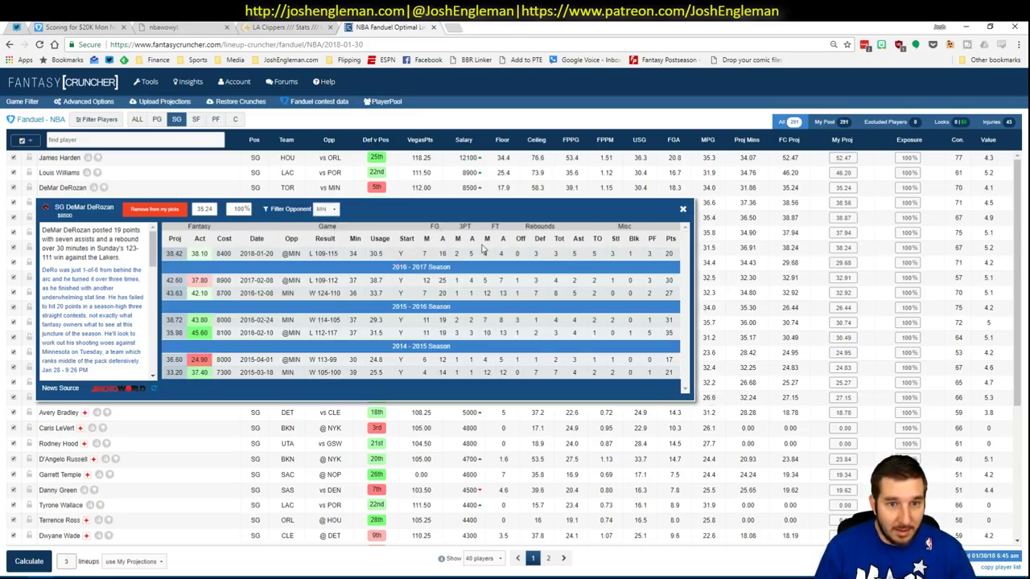
Step: Reopen DeMar DeRozan's game log, filter it to opponent CHI and review those games before closing it
left_click(684, 210)
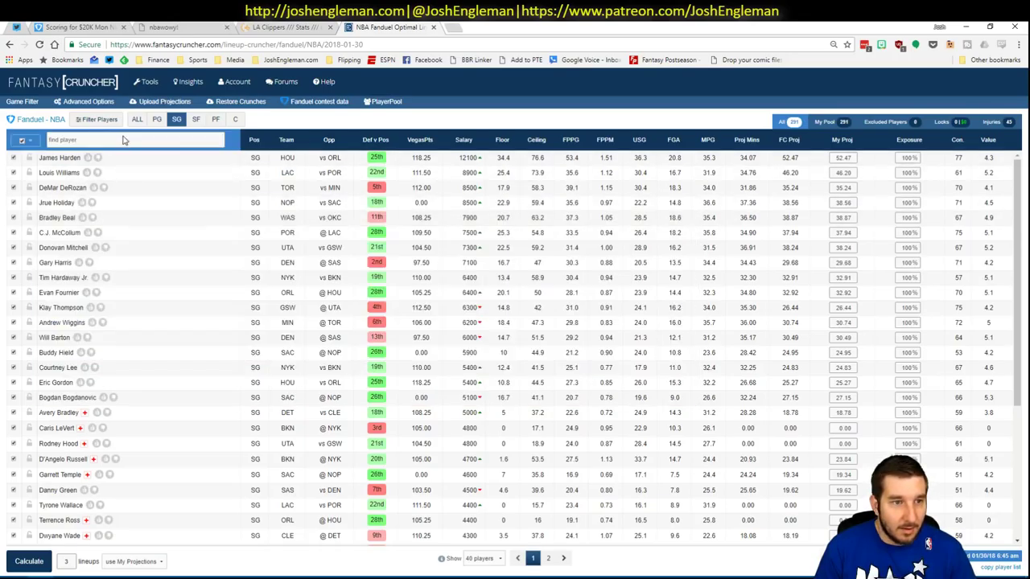
left_click(79, 190)
left_click(335, 213)
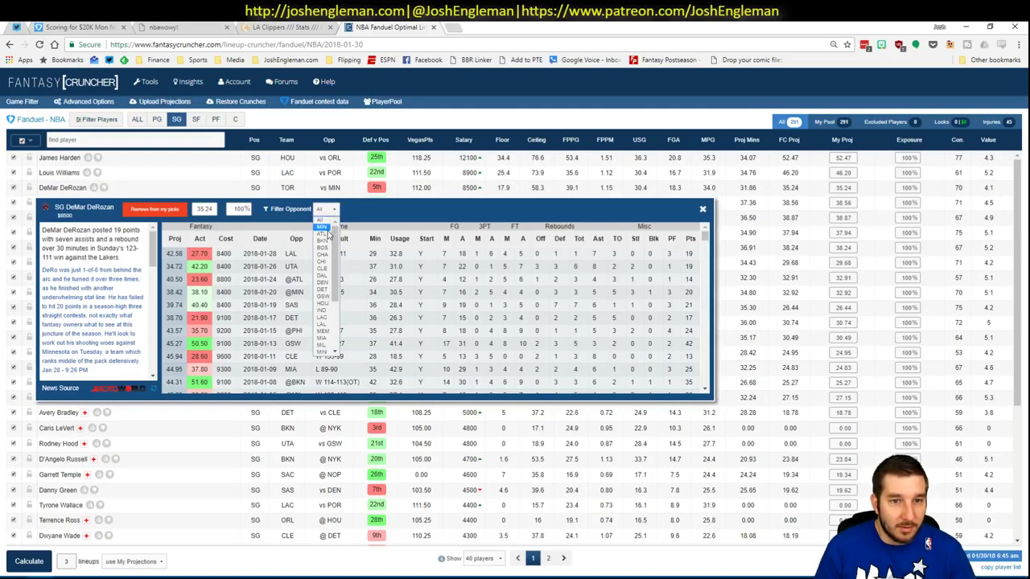
left_click(327, 266)
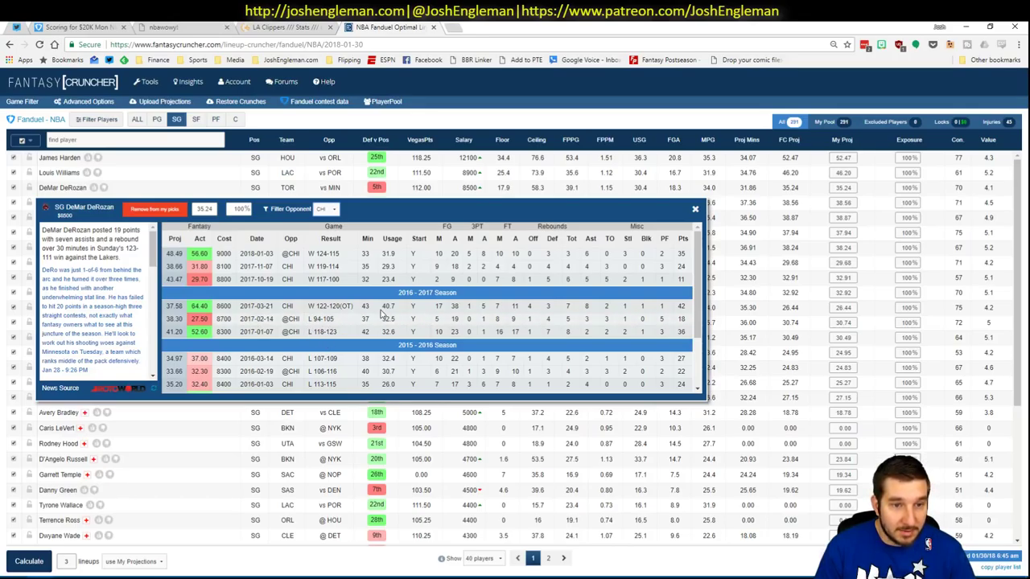
scroll(595, 319, "down", 2)
scroll(596, 319, "up", 2)
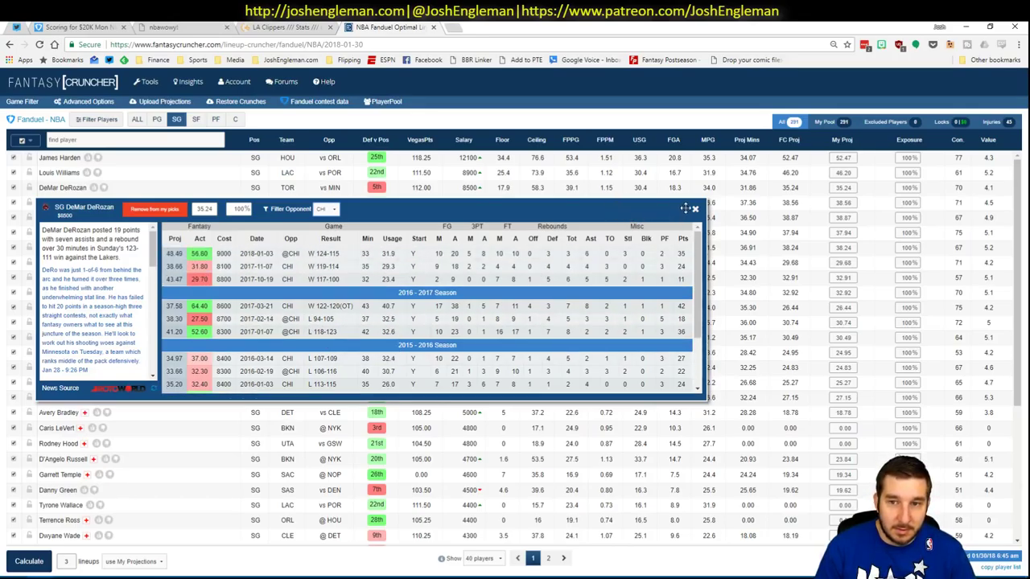
left_click(695, 209)
Step: Switch back to the Excel workbook and add DeMar DeRozan below Quincy Acy as a tier 4 TOR pick
key("alt+Tab")
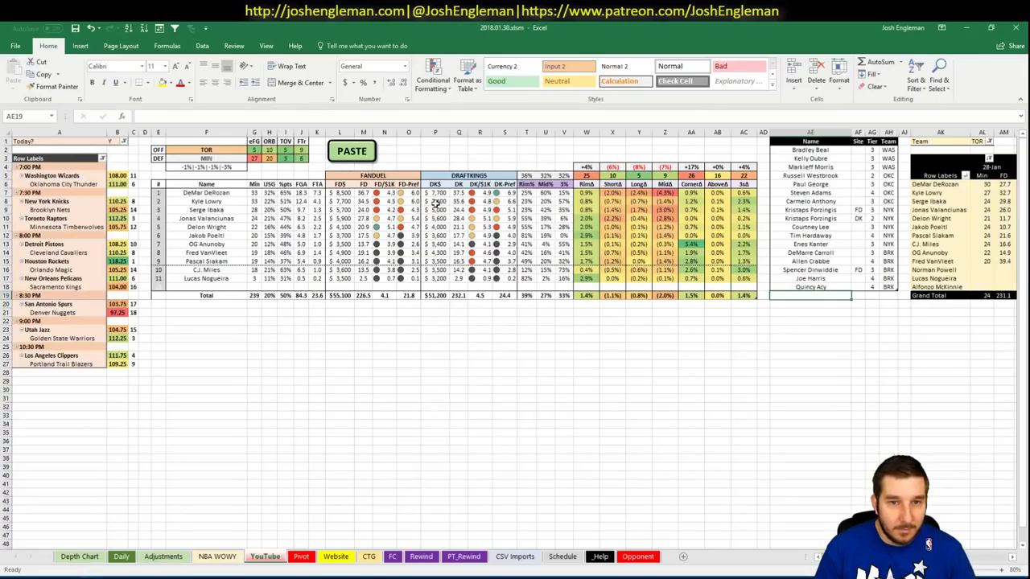
type("D")
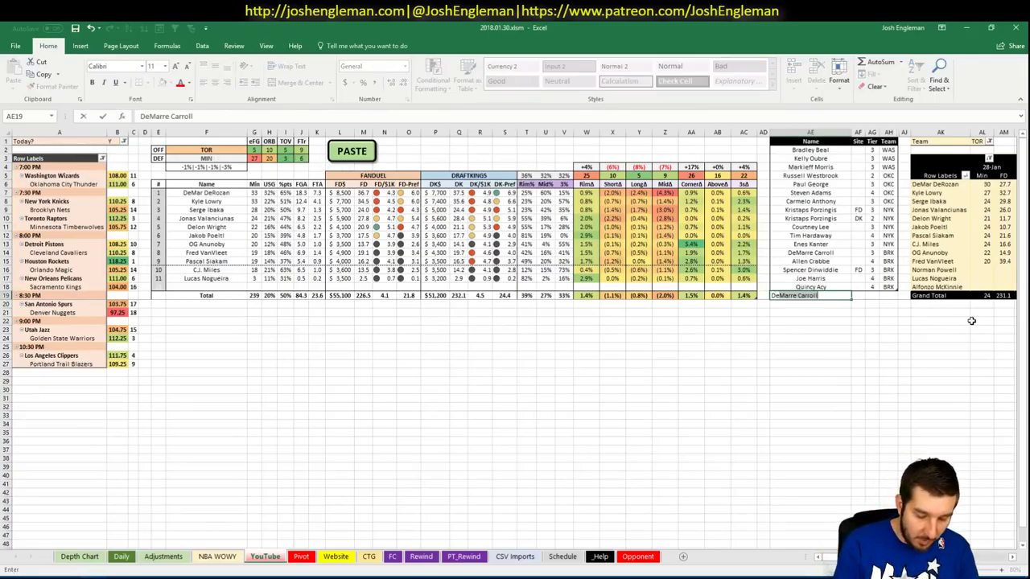
type("eMar")
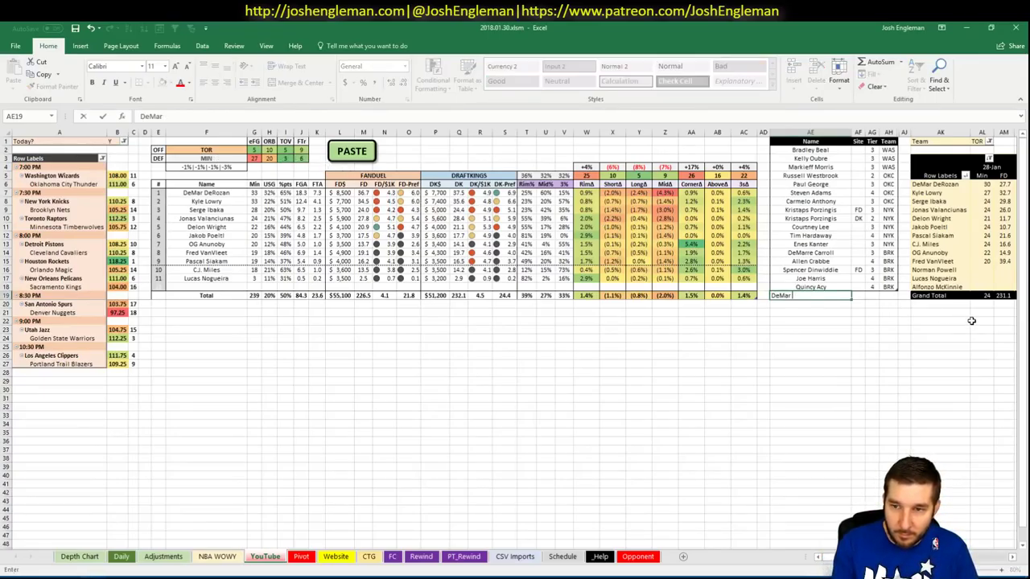
type(" DeRozan")
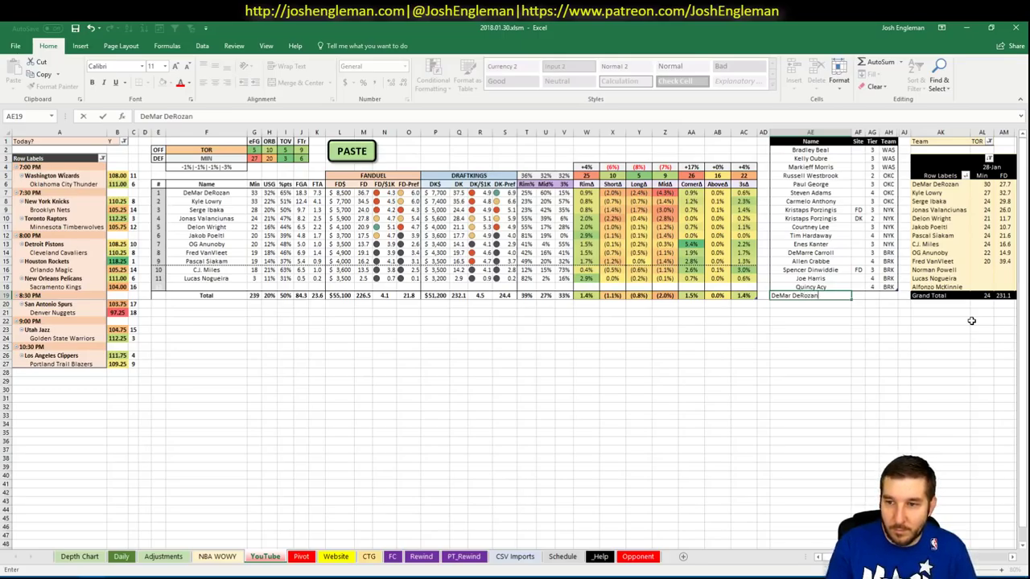
key("Tab")
key("Tab")
type("4")
key("Return")
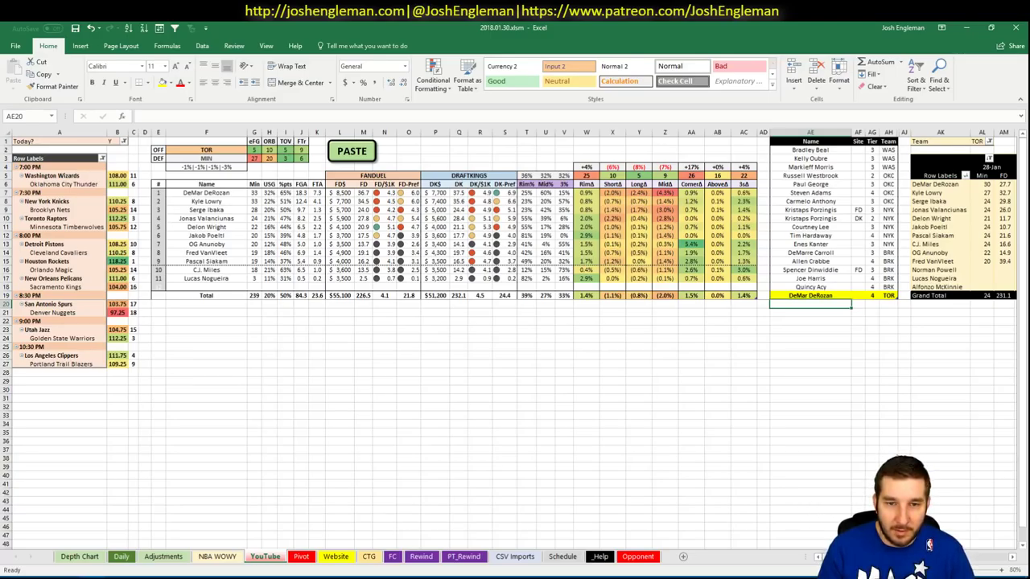
Step: Check Kyle Lowry's recent minutes and add him below DeMar DeRozan as a tier 3 TOR pick
scroll(515, 338, "right", 5)
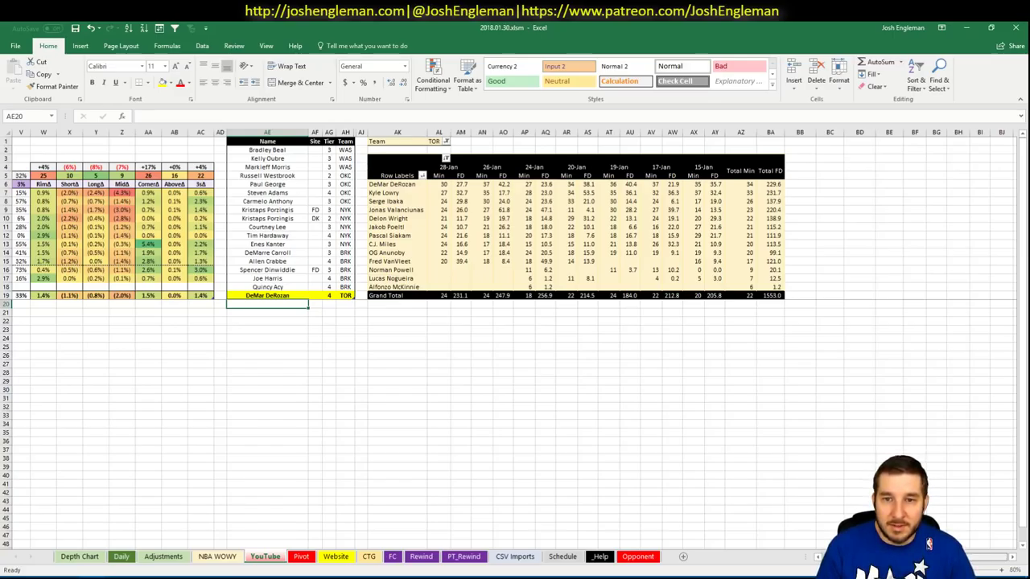
scroll(765, 538, "left", 5)
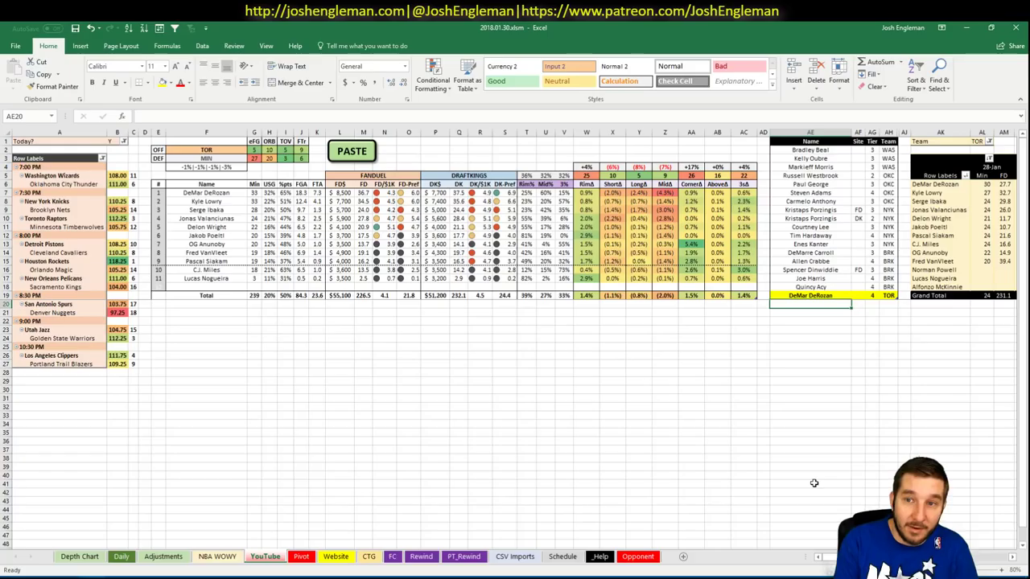
type("Kyle Lowry")
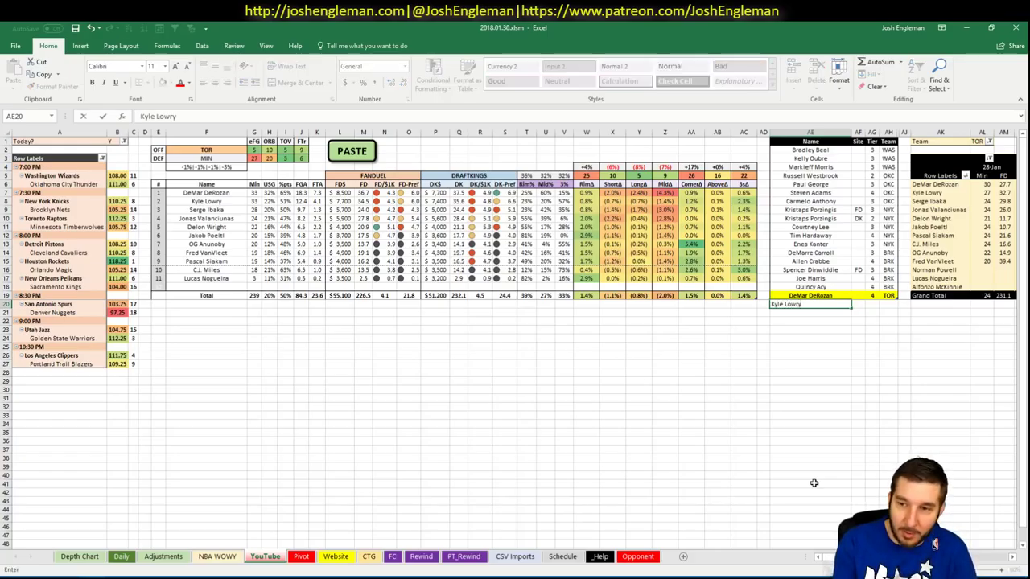
key("Return")
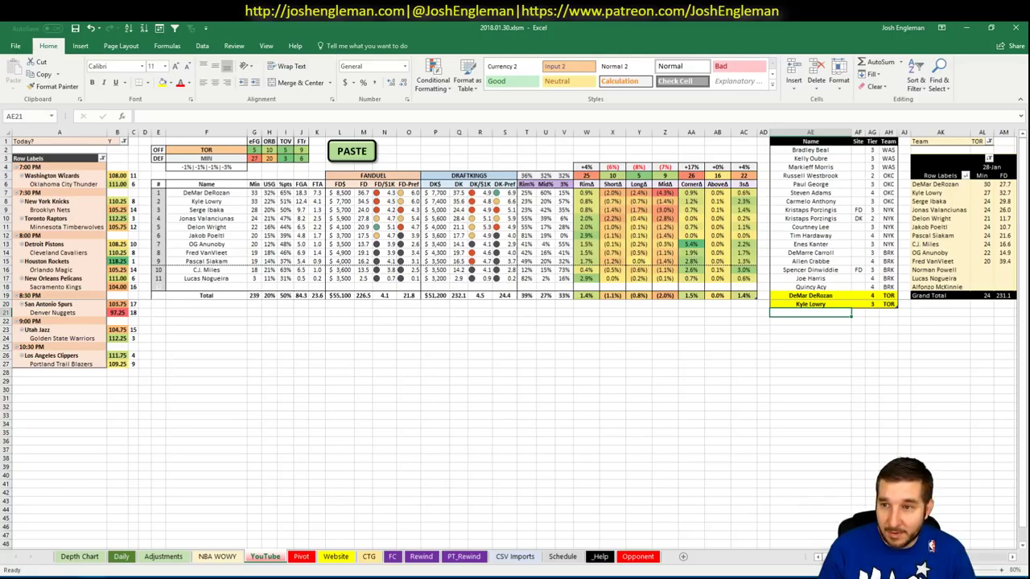
Step: Examine the remaining Raptors' game-by-game minutes and FanDuel points against the matchup table, including Jonas Valanciunas's 20-Jan game
scroll(515, 338, "right", 10)
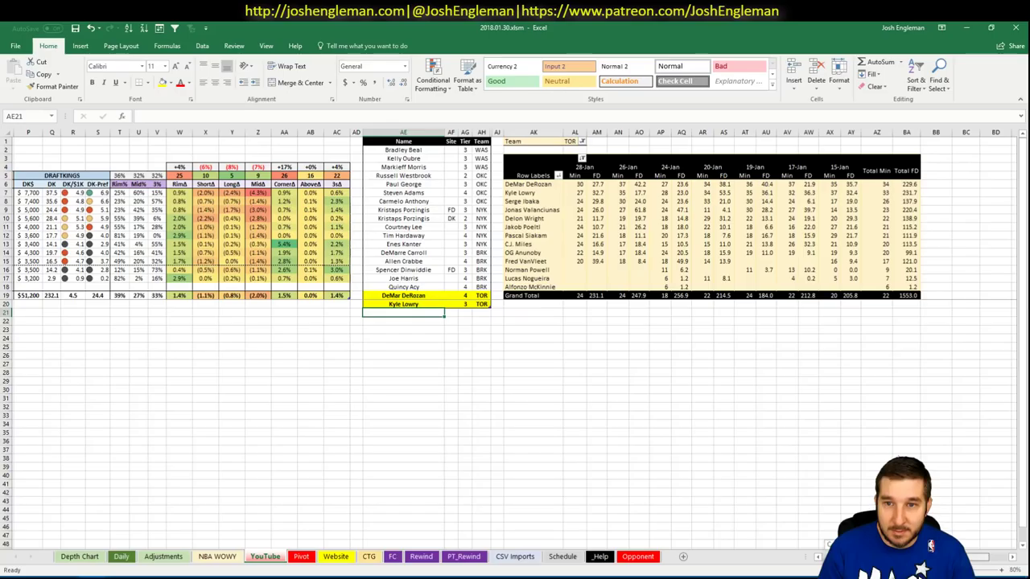
scroll(817, 542, "left", 10)
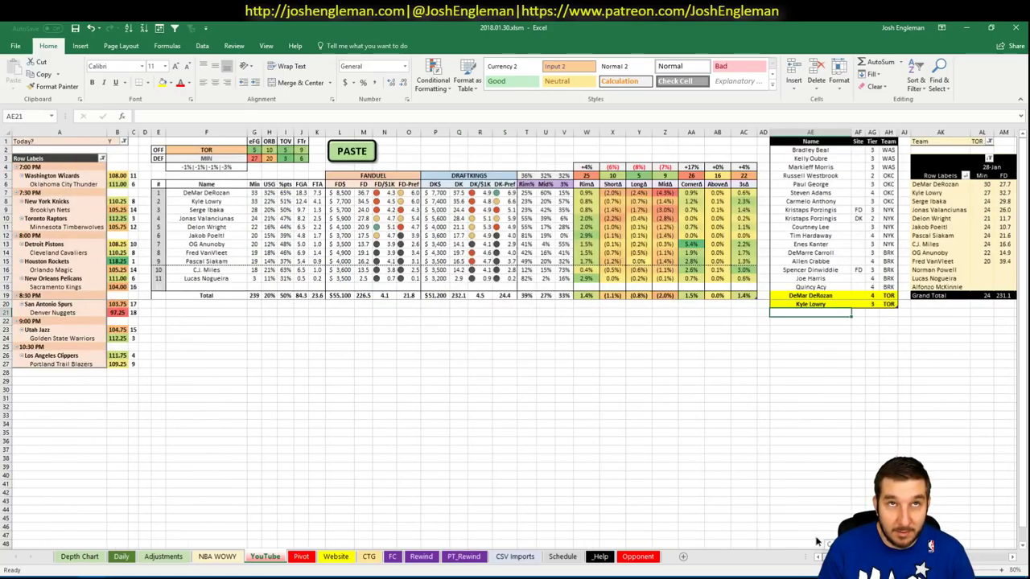
scroll(817, 542, "right", 8)
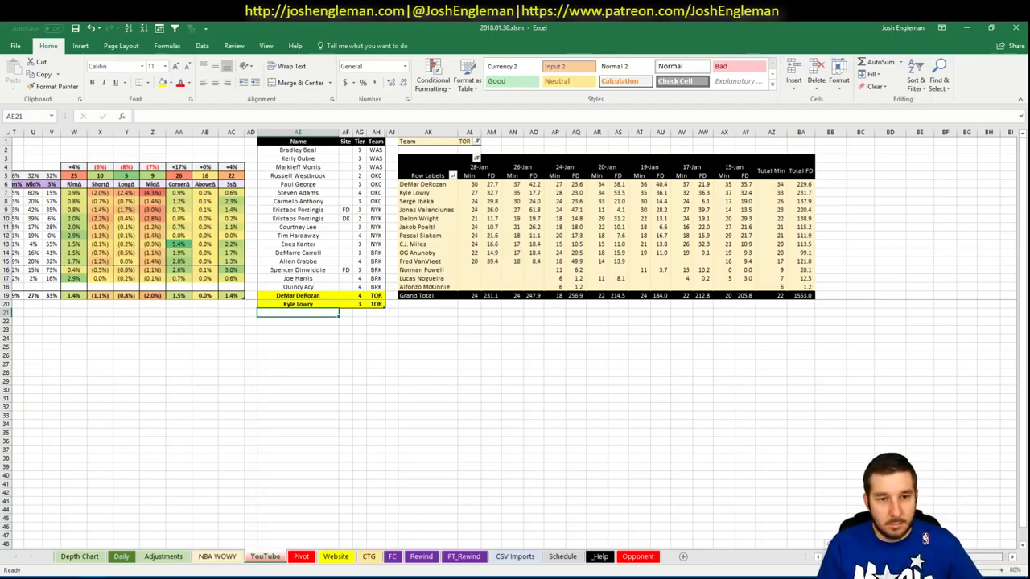
scroll(516, 346, "right", 1)
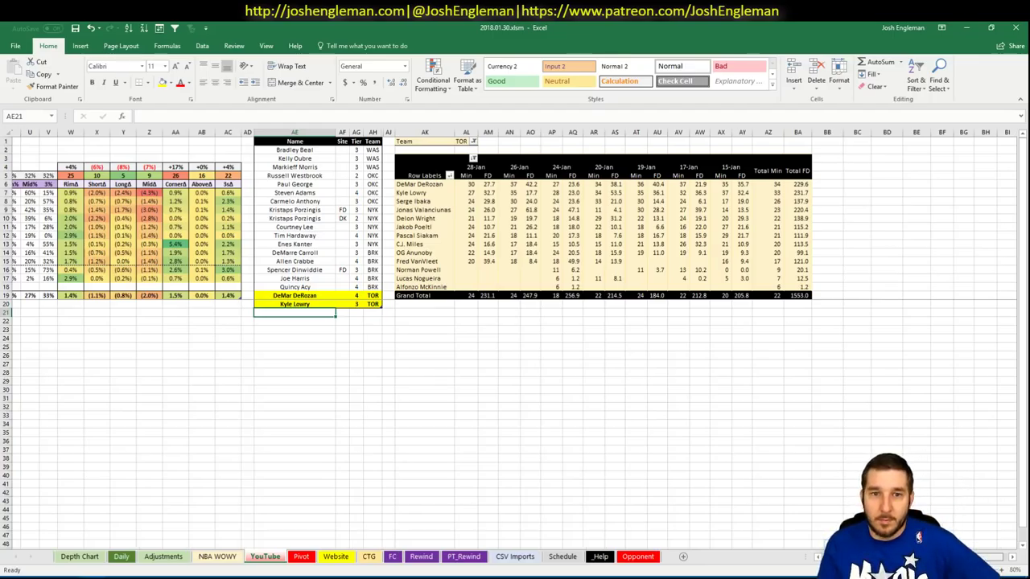
scroll(515, 346, "right", 1)
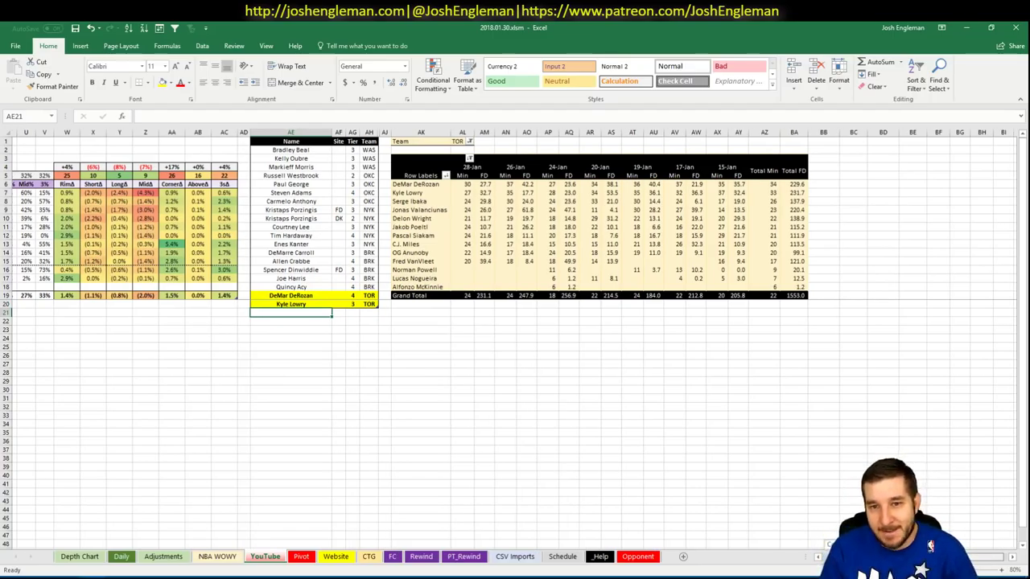
scroll(765, 494, "left", 10)
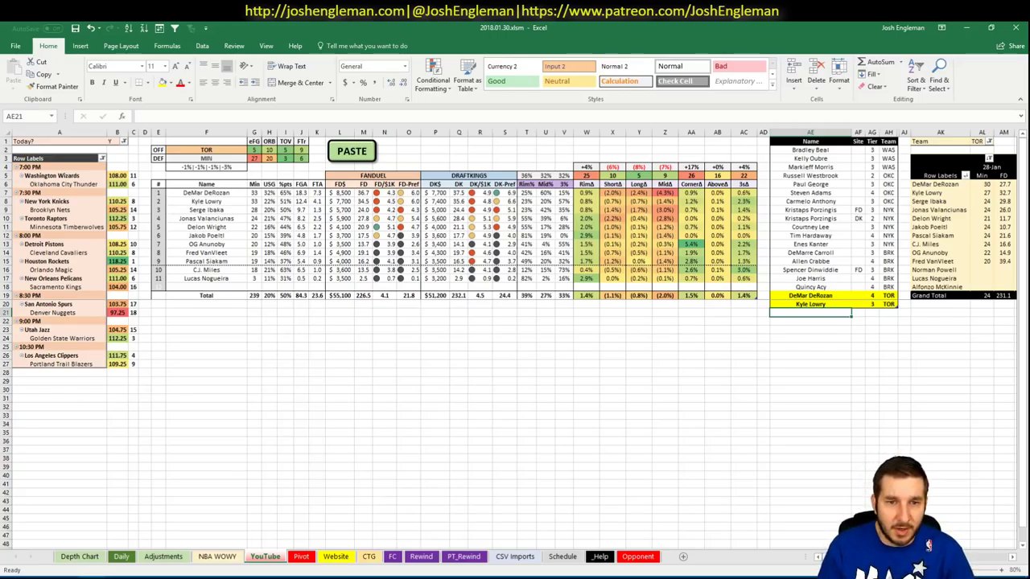
scroll(515, 338, "right", 7)
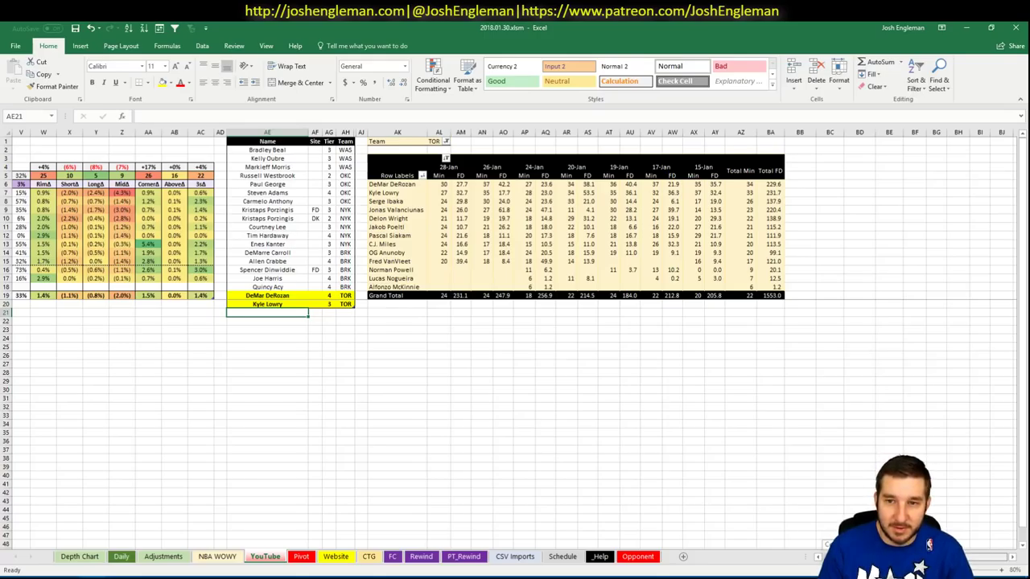
scroll(515, 338, "left", 7)
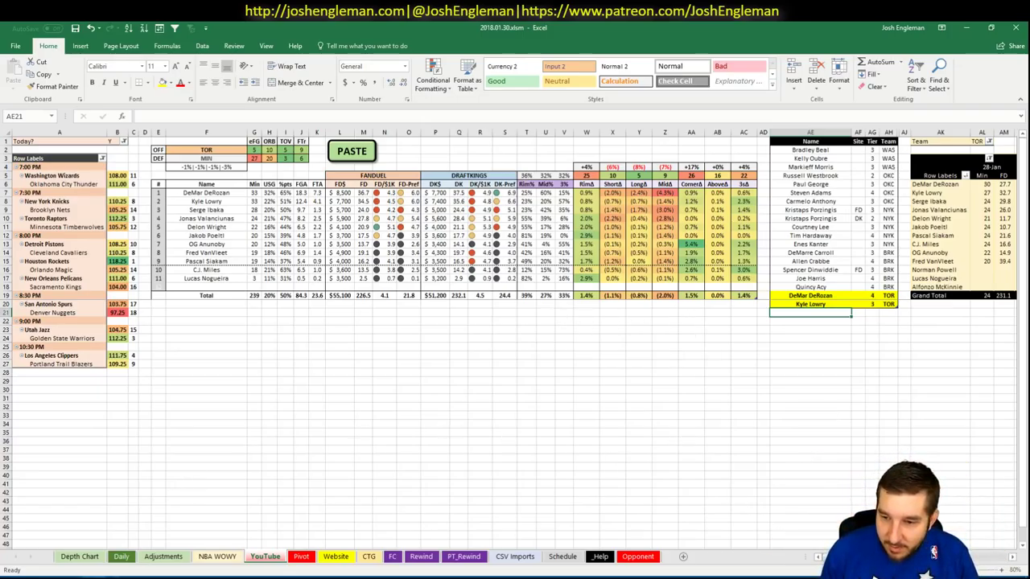
scroll(733, 490, "right", 3)
scroll(771, 210, "right", 3)
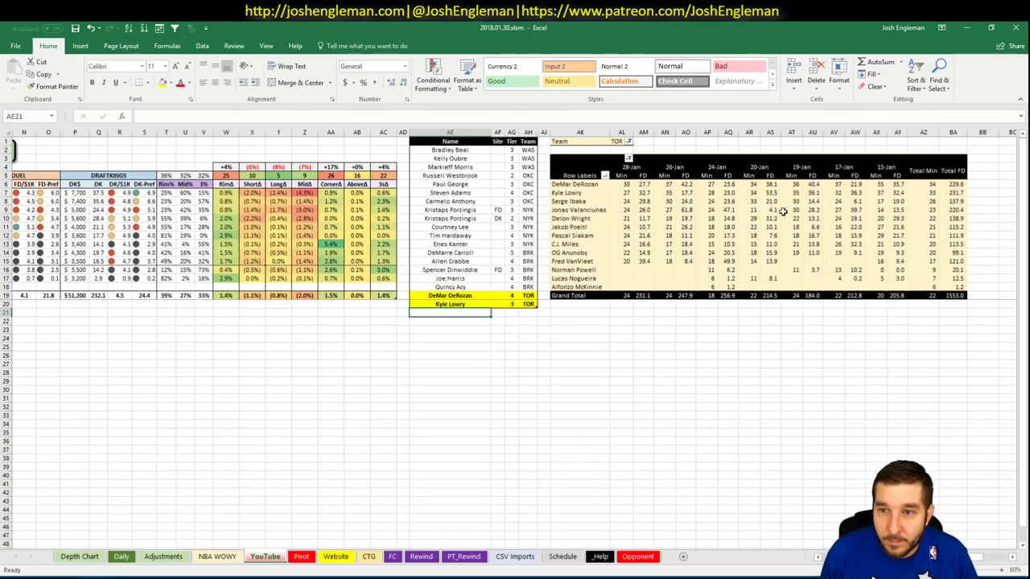
left_click(771, 210)
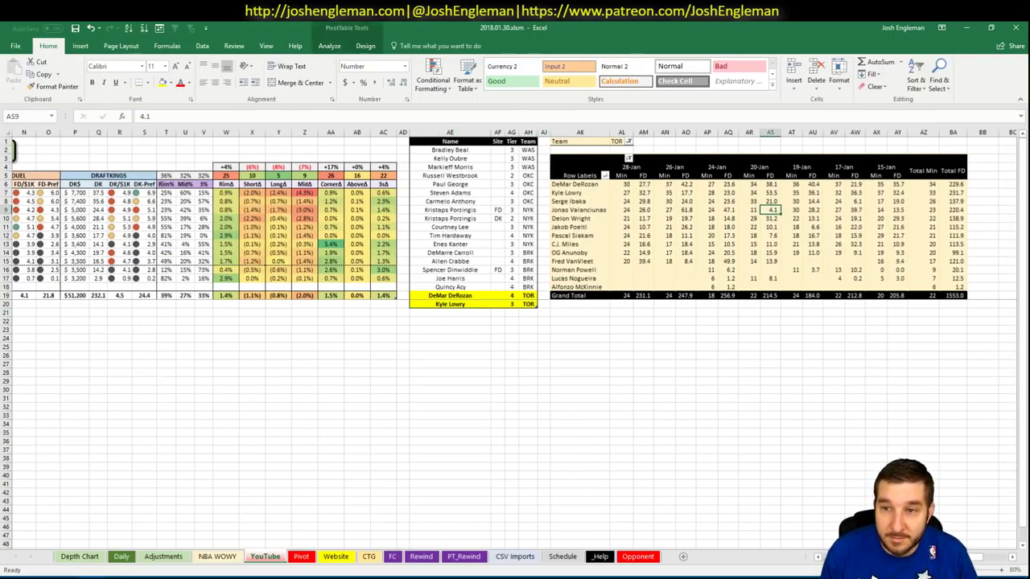
Step: Add Jonas Valanciunas below Kyle Lowry in the picks list as a tier 4 TOR pick
scroll(779, 515, "left", 6)
left_click(824, 314)
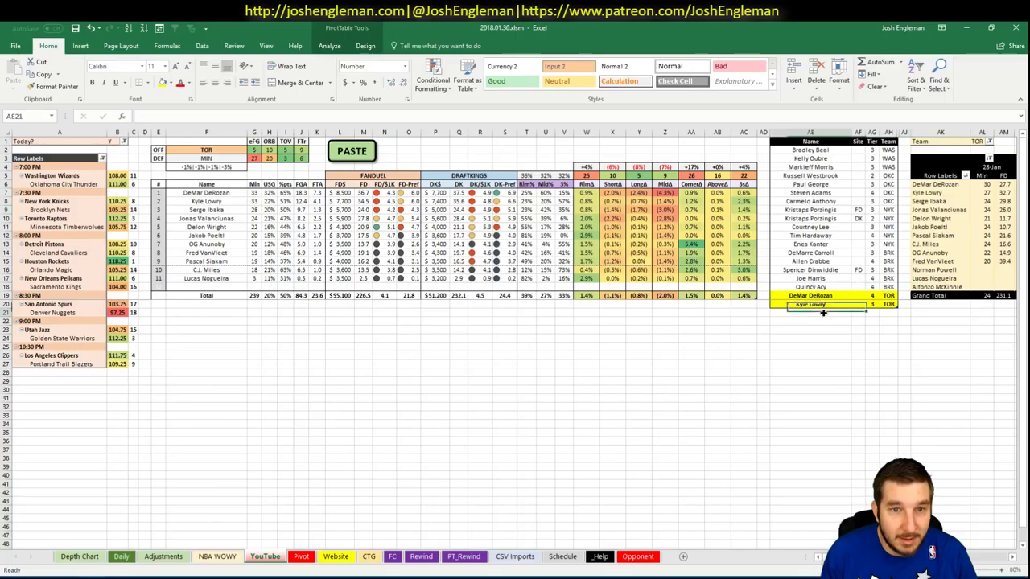
type("Jonas Val")
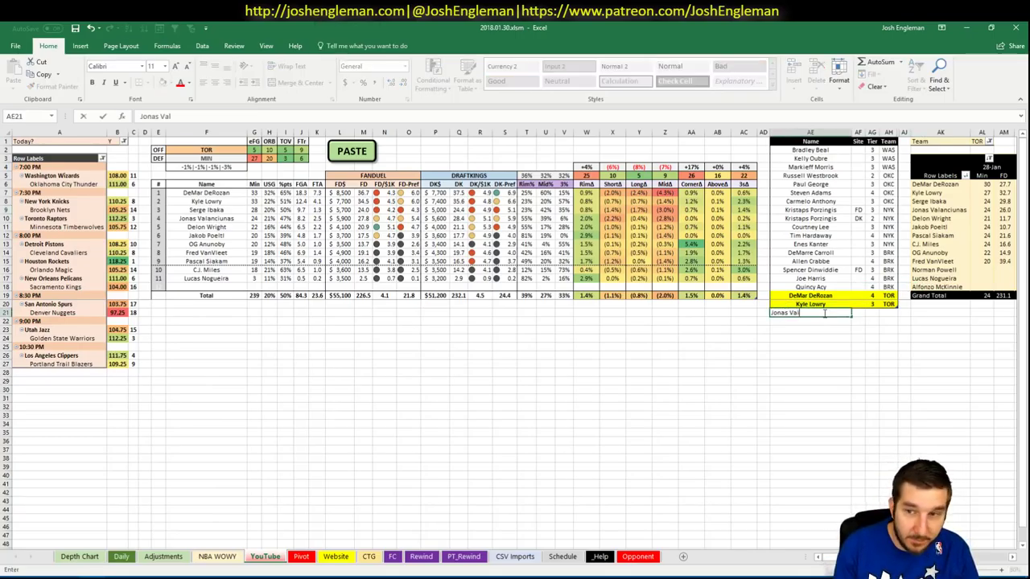
type("anciusna")
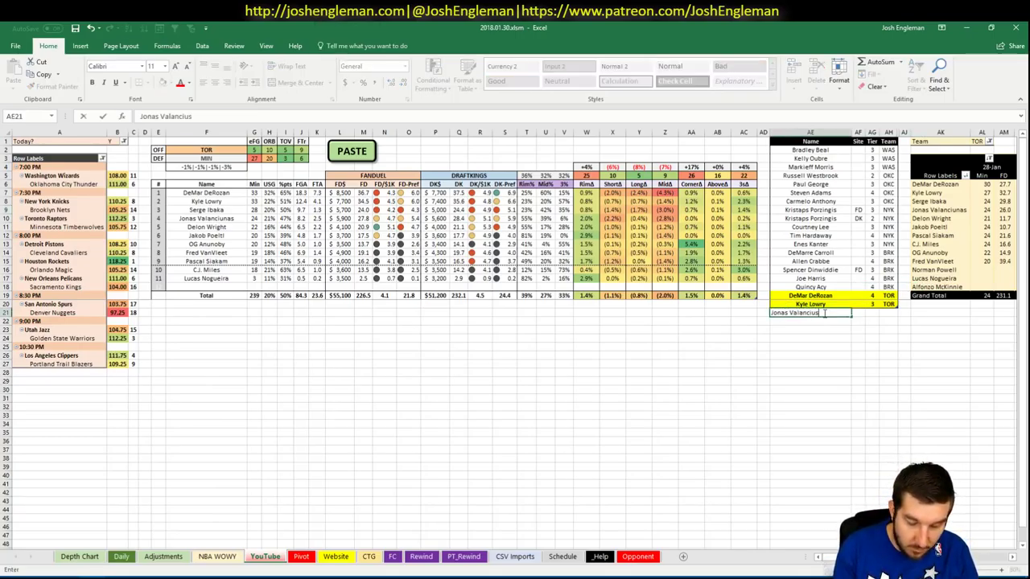
key("BackSpace")
key("BackSpace")
key("BackSpace")
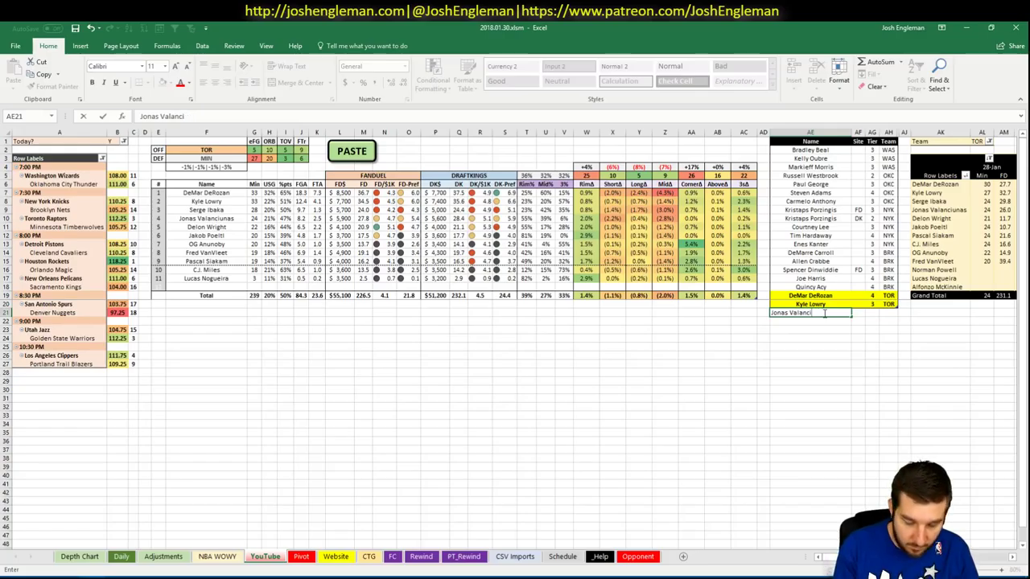
type("nas")
key("Return")
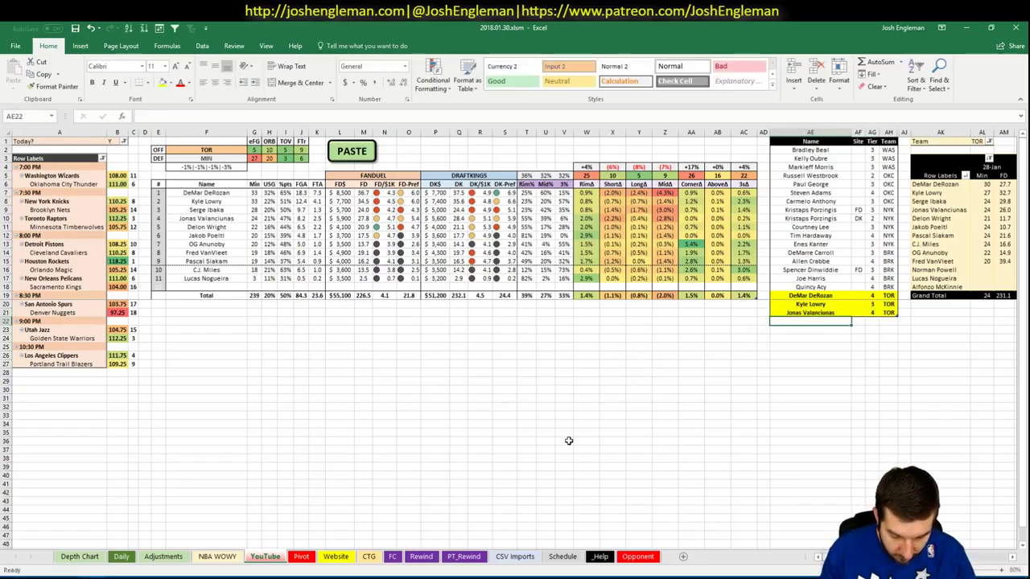
Step: Take a last look over the Raptors' numbers and change the offensive team of the matchup table to MIN
left_click(425, 347)
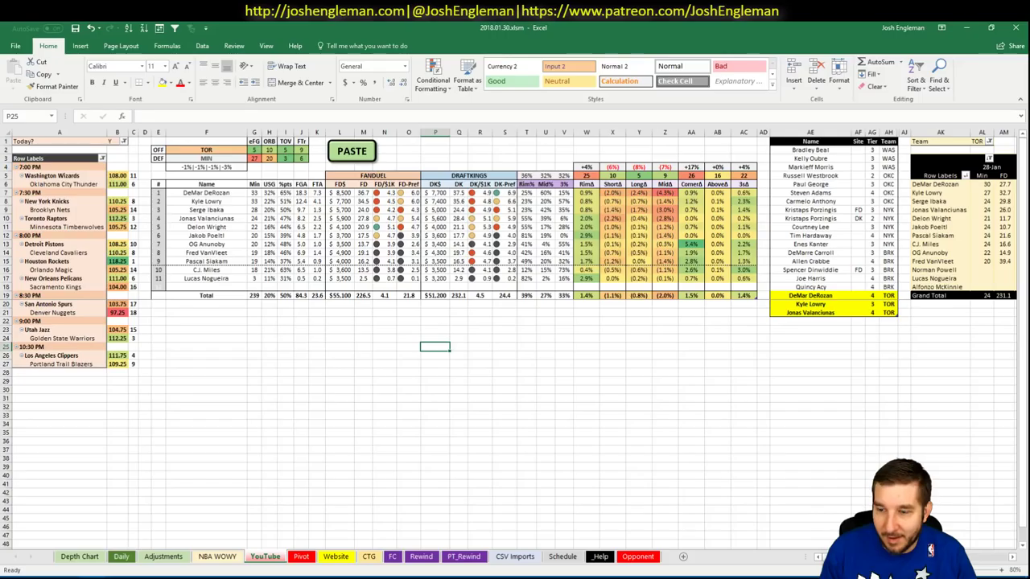
scroll(515, 322, "right", 4)
scroll(515, 322, "left", 4)
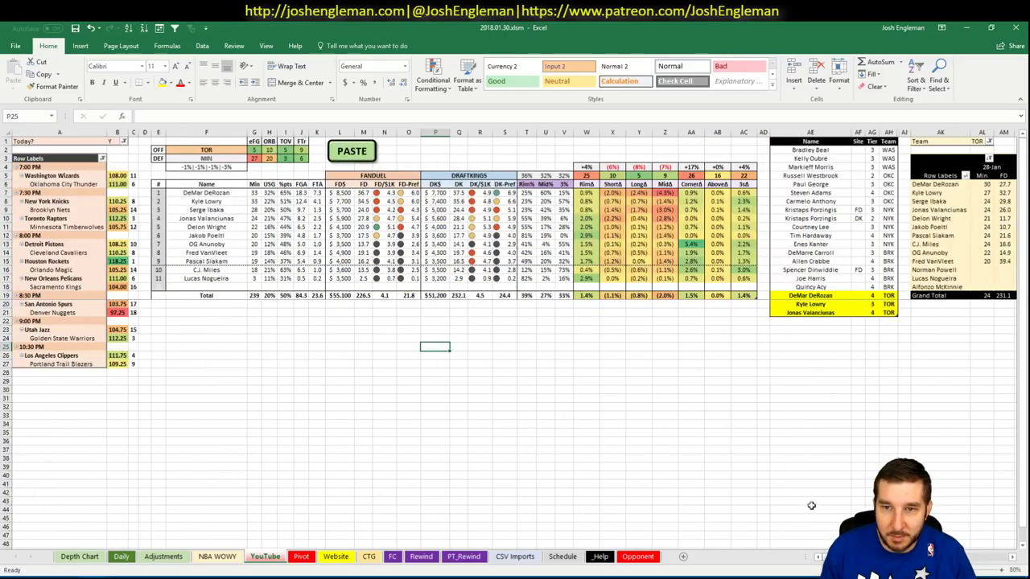
left_click(218, 155)
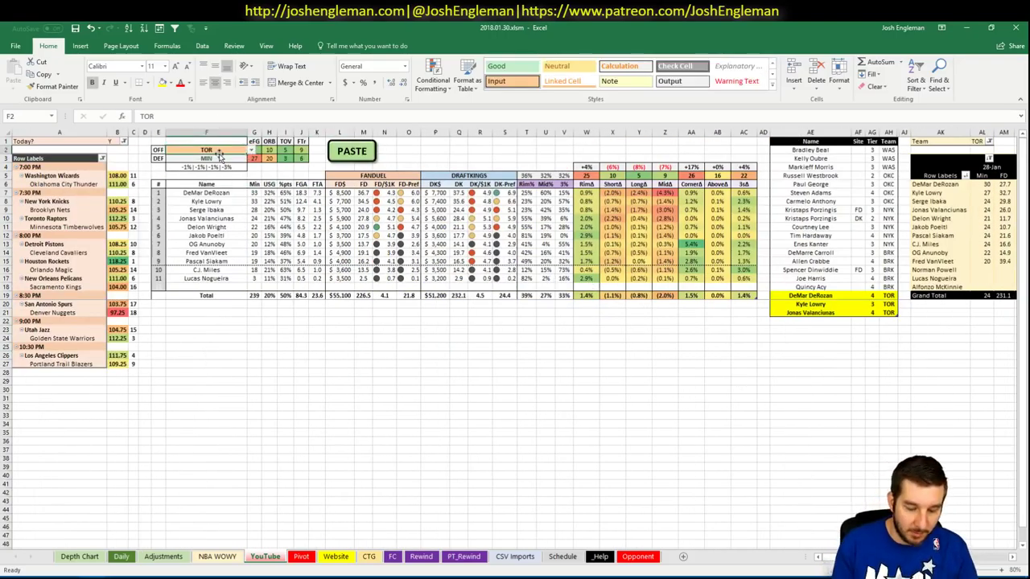
type("MIN")
key("Return")
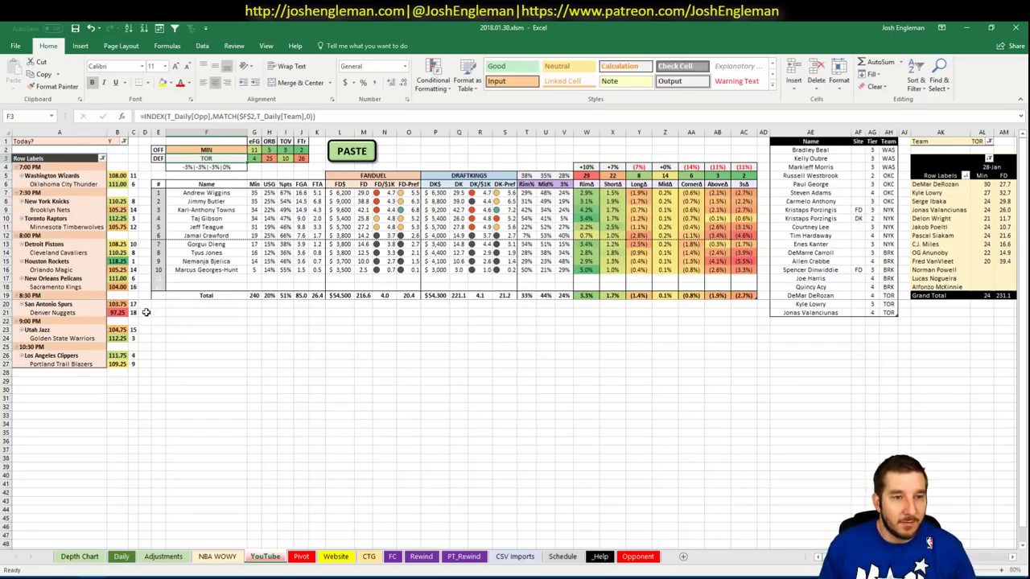
Step: Filter the game-by-game pivot table to the MIN team
left_click(250, 330)
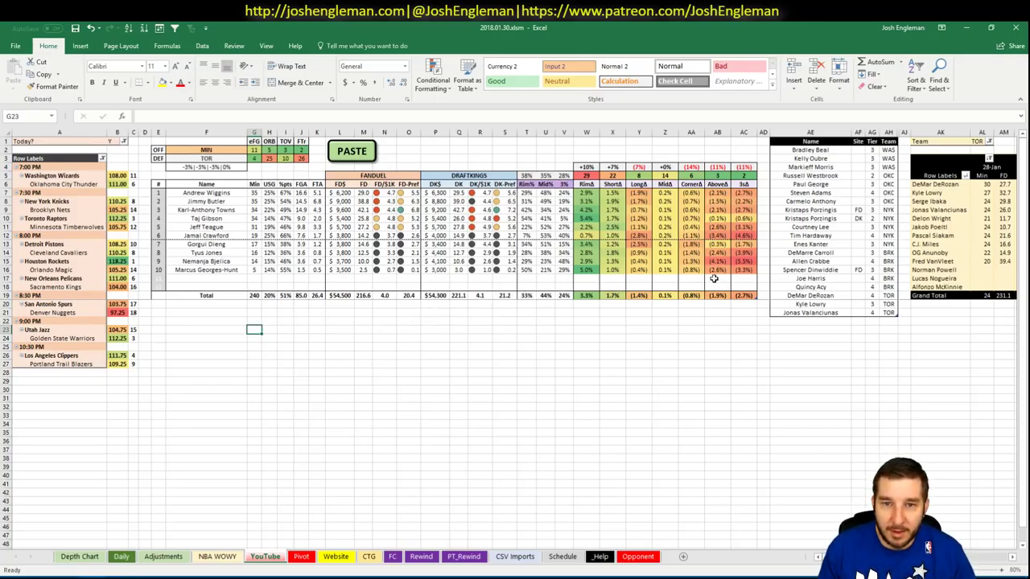
left_click(826, 323)
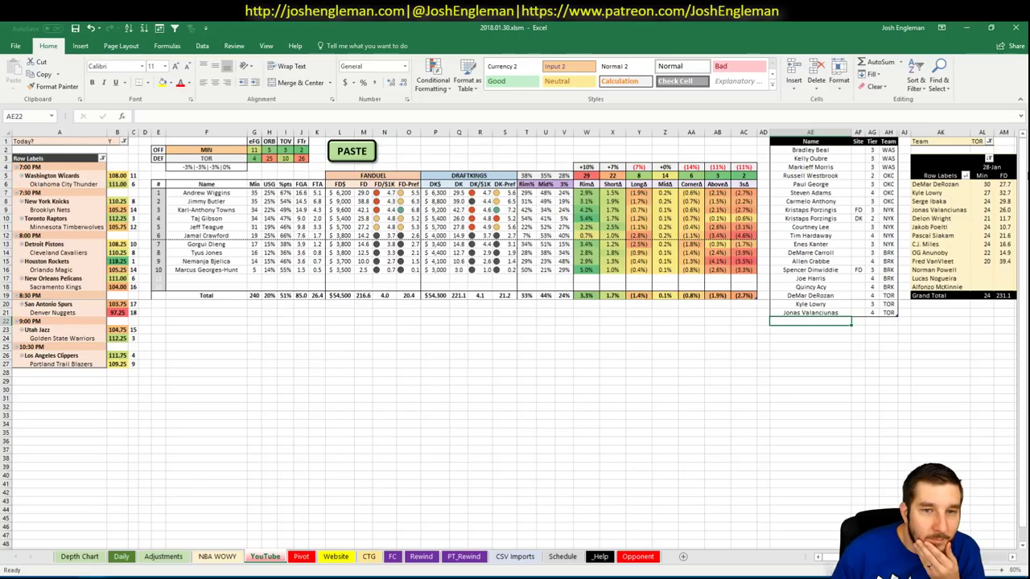
left_click(989, 143)
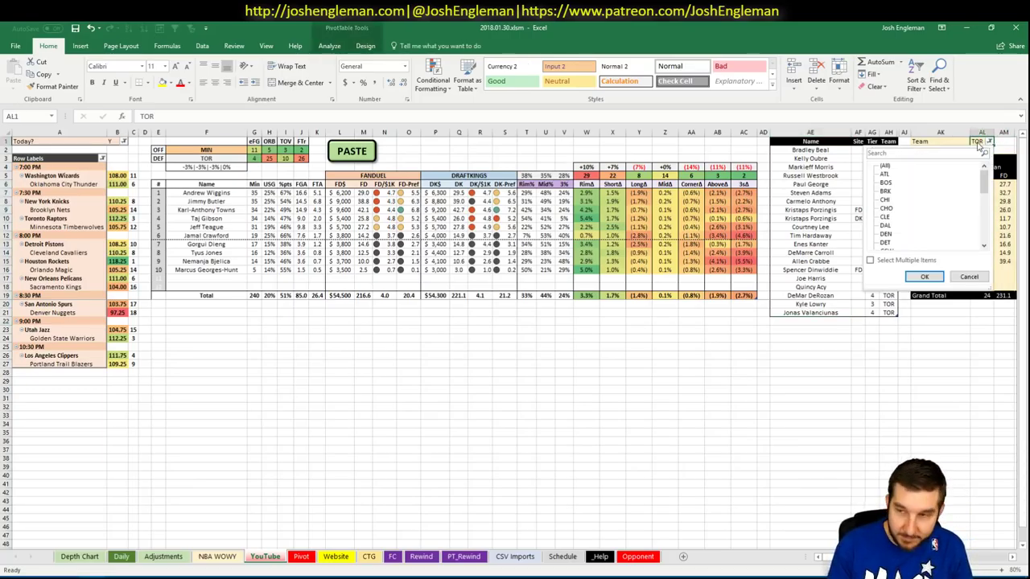
key("Escape")
type("MIN")
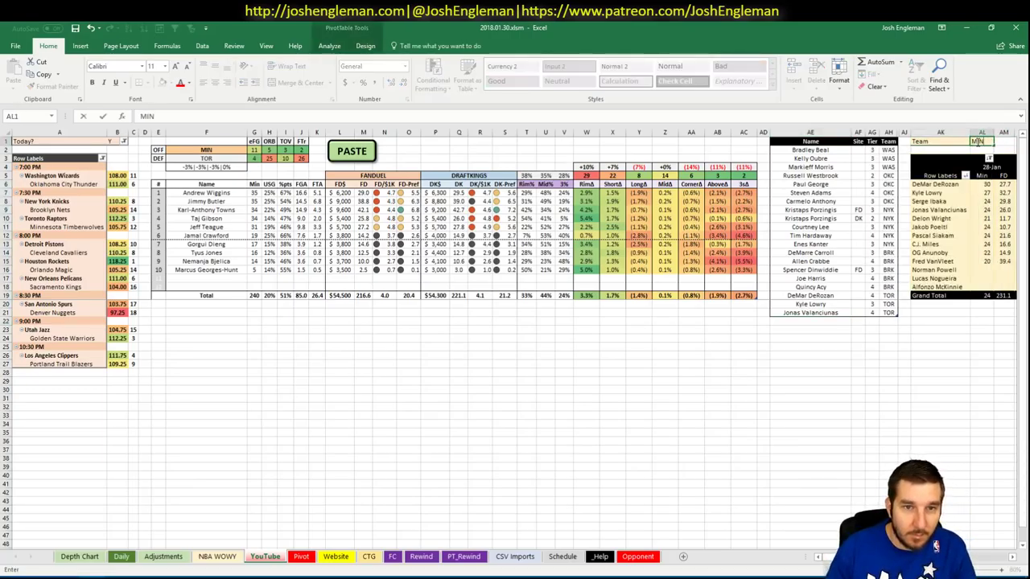
key("Return")
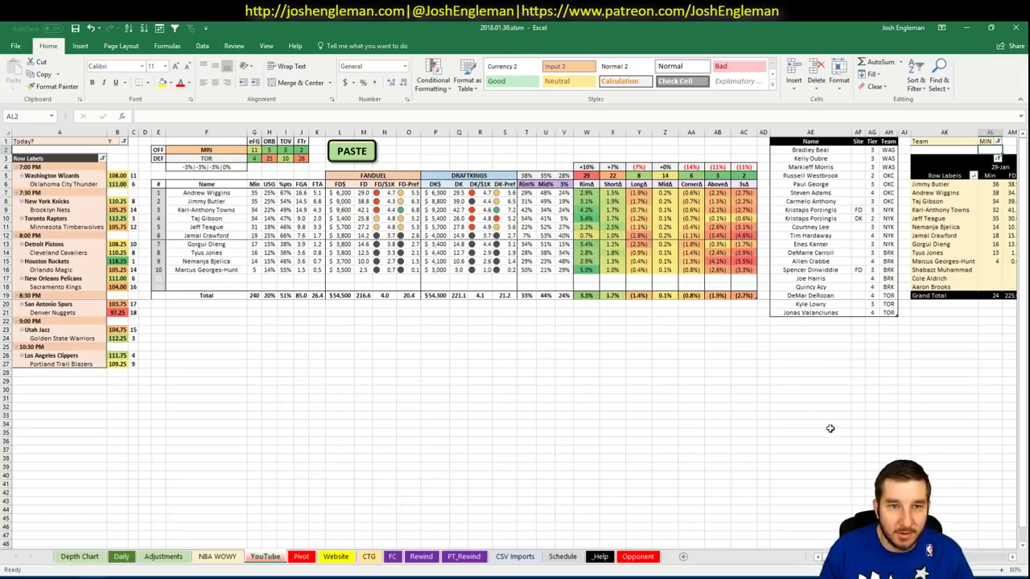
Step: Examine the Timberwolves' game-by-game minutes and FanDuel points from 16-Jan to 29-Jan alongside the matchup table
scroll(515, 338, "right", 10)
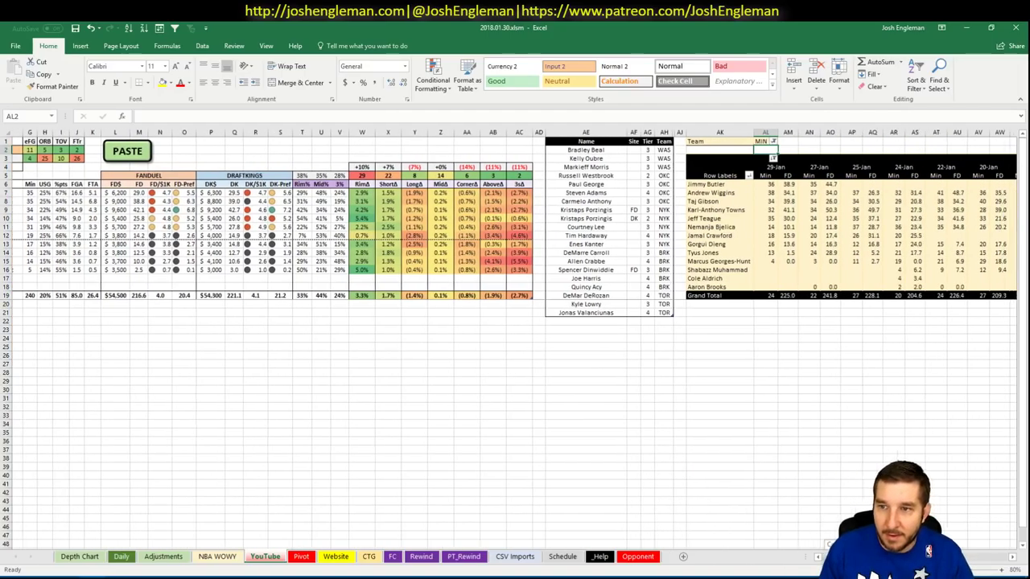
scroll(515, 338, "left", 10)
scroll(515, 338, "right", 4)
scroll(515, 338, "right", 4)
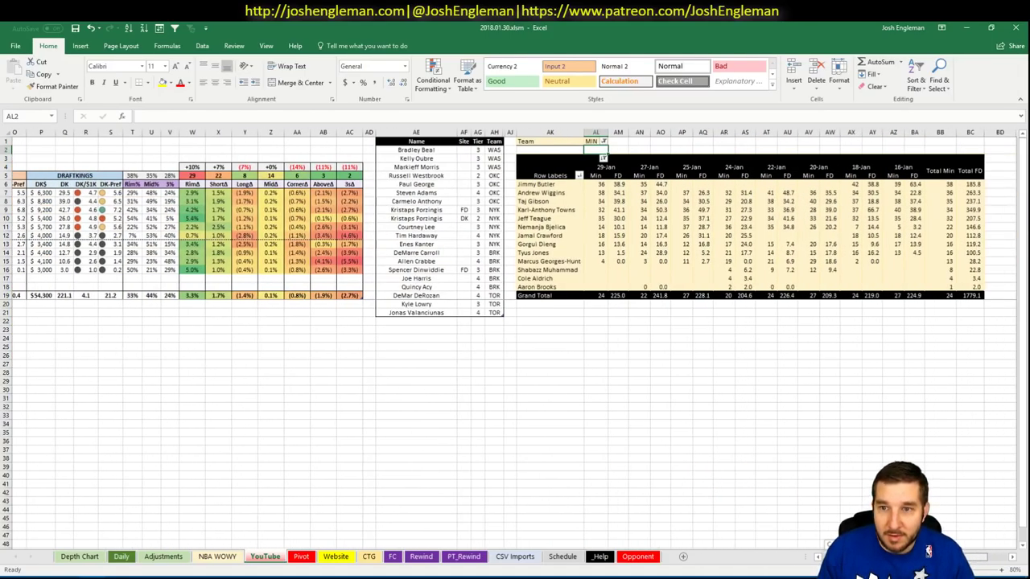
scroll(515, 338, "left", 3)
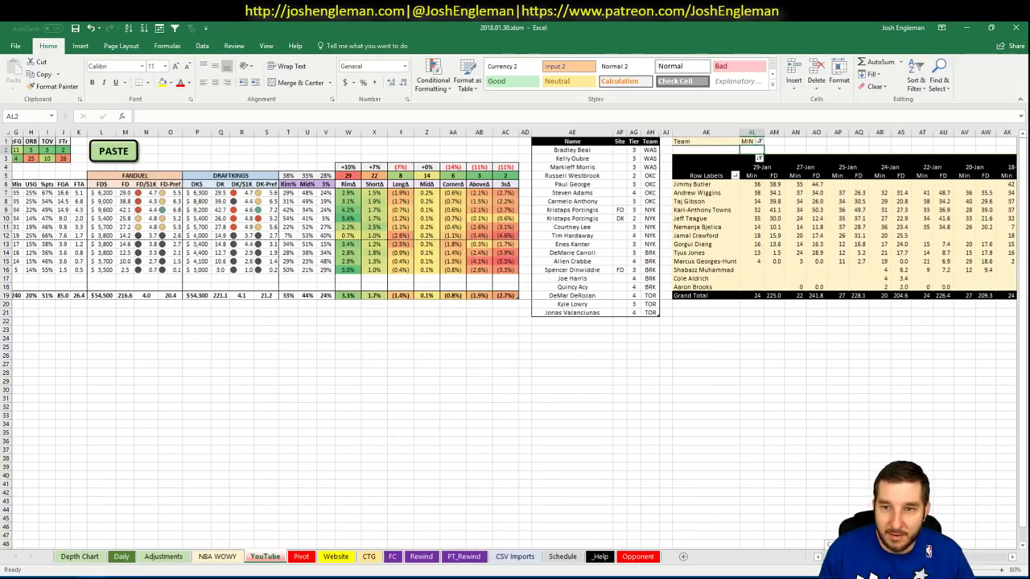
scroll(515, 338, "right", 3)
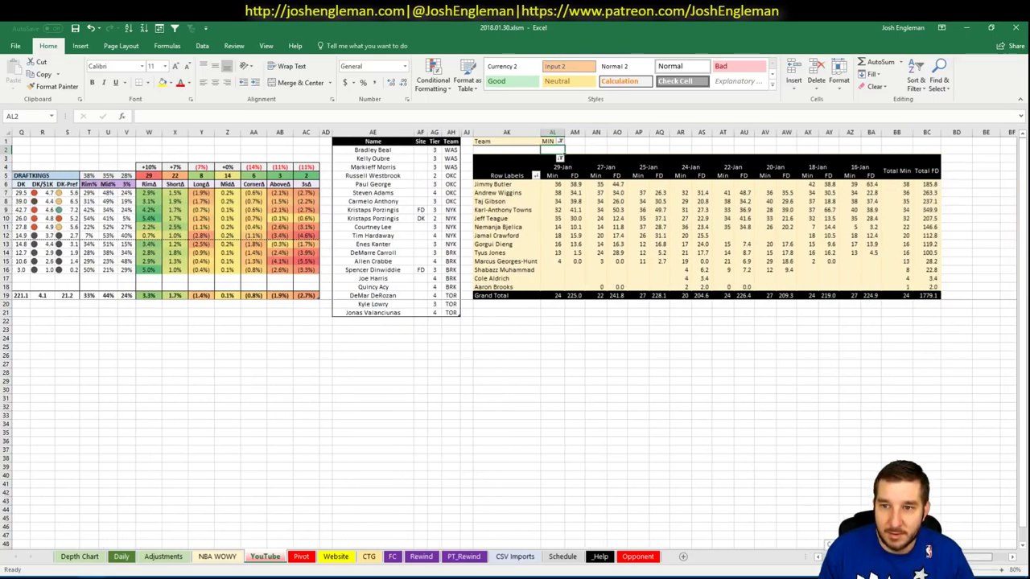
Step: Add Andrew Wiggins below Jonas Valanciunas in the picks list as a MIN pick and check his recent games for a tier
scroll(740, 416, "left", 6)
left_click(824, 321)
type("And")
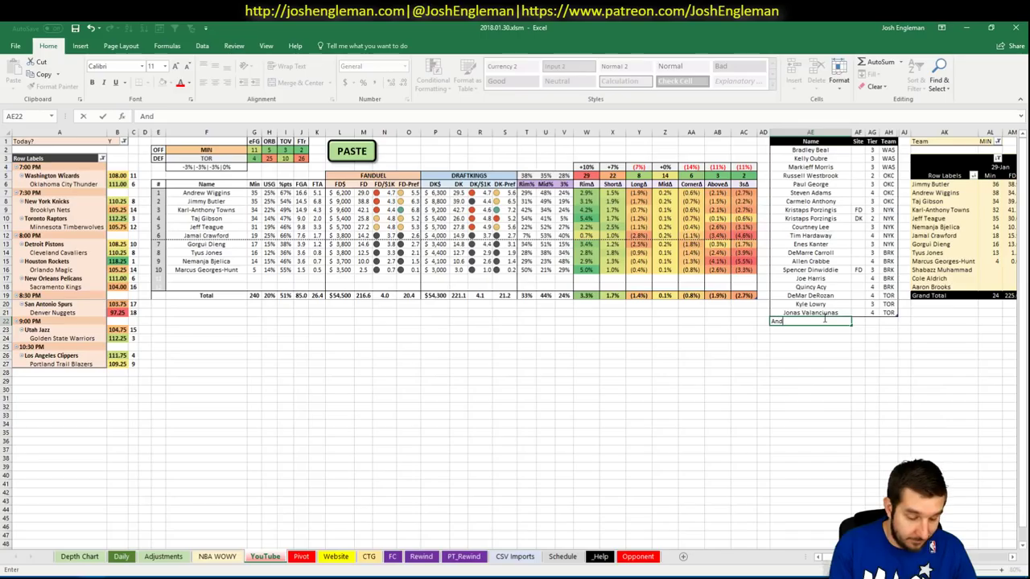
type("rew Wiggins")
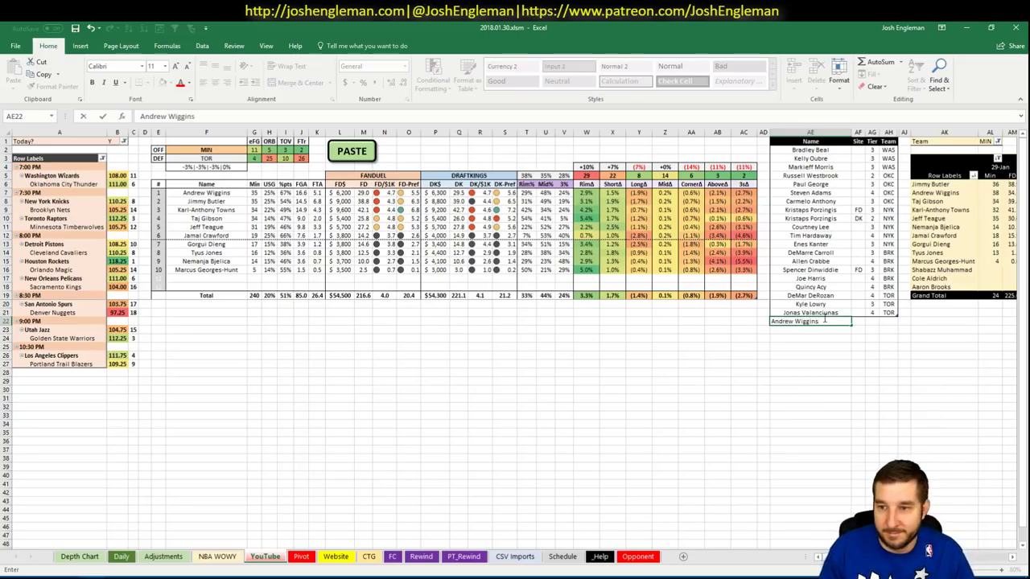
key("Tab")
key("Tab")
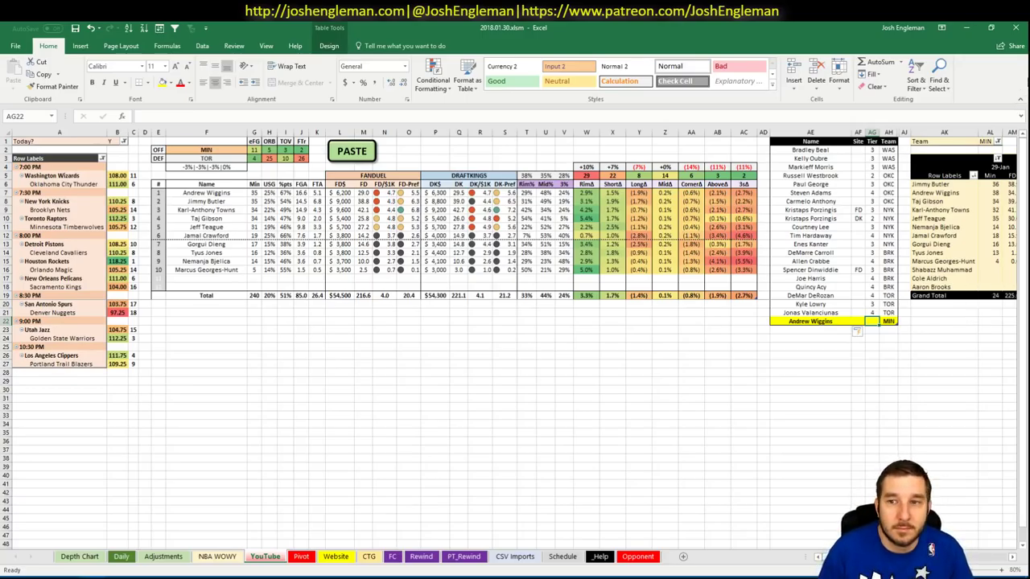
scroll(564, 338, "right", 5)
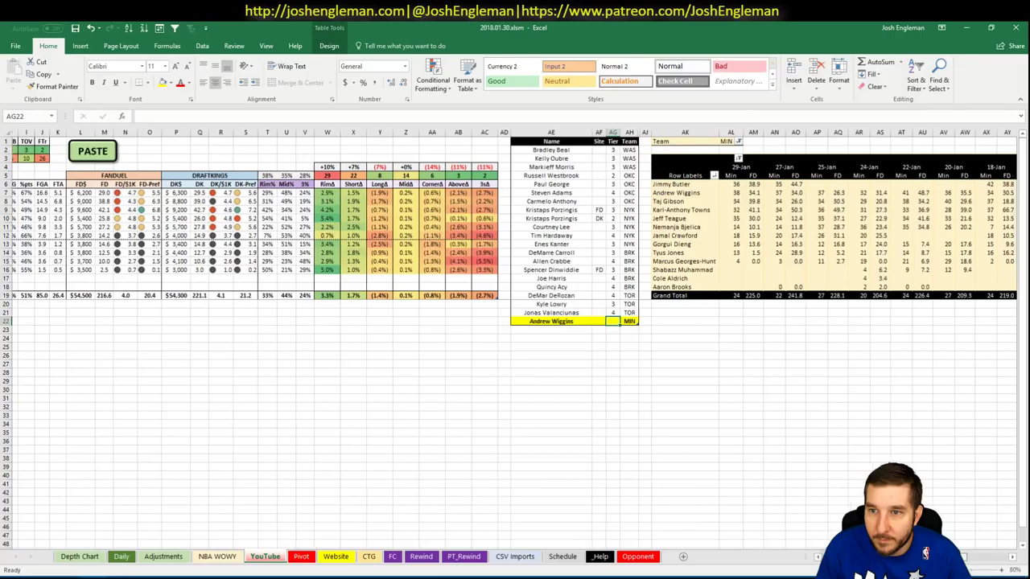
scroll(515, 338, "right", 5)
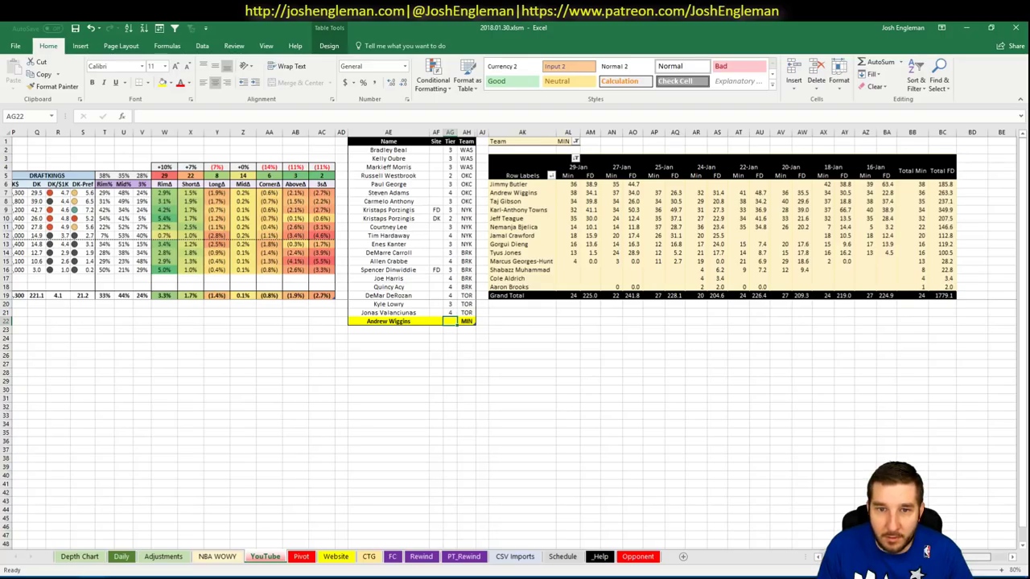
Step: Set Andrew Wiggins' tier to 3 in the player list
scroll(837, 370, "left", 10)
left_click(830, 332)
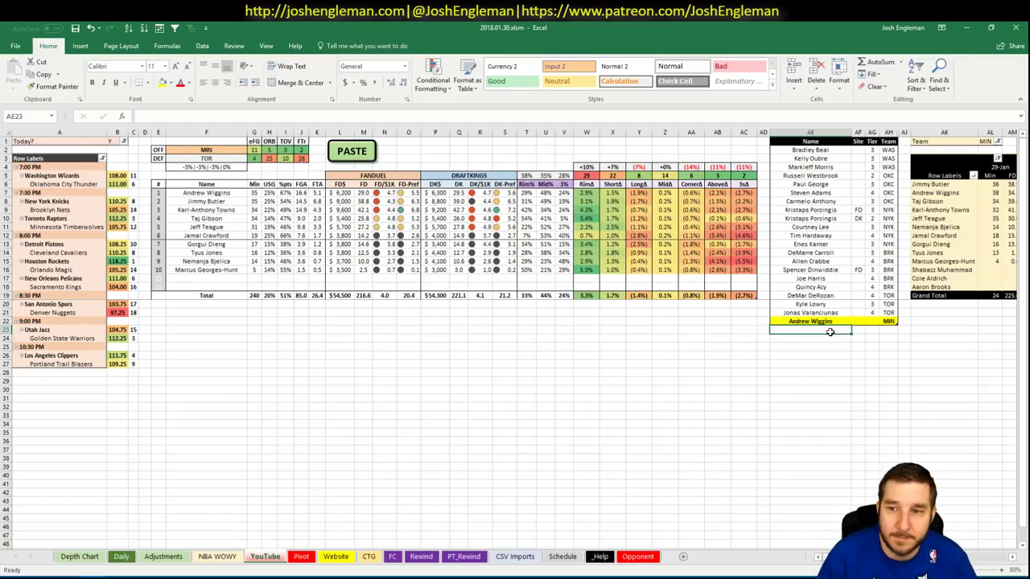
key("Up")
key("Right")
key("Right")
type("3")
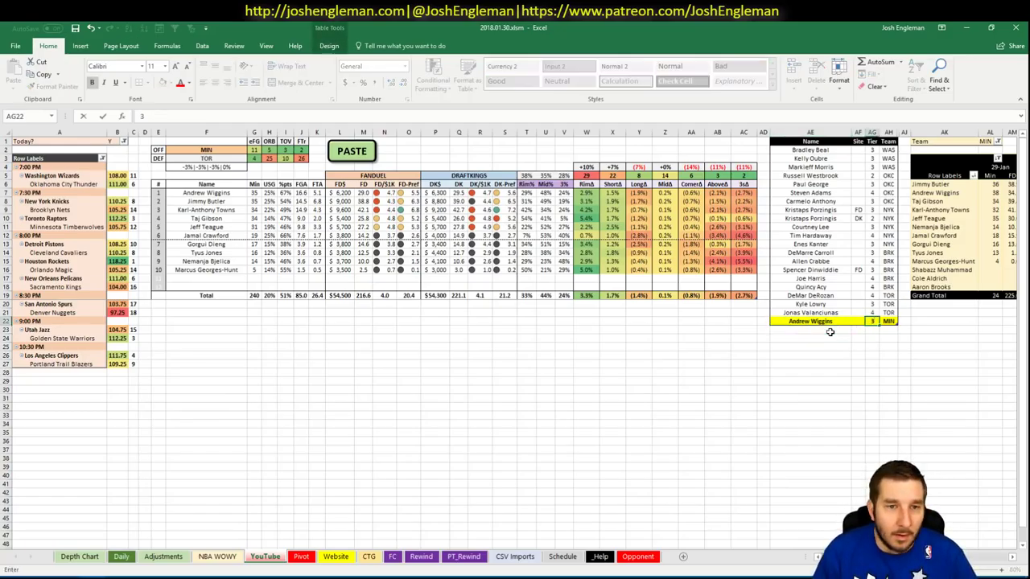
key("Return")
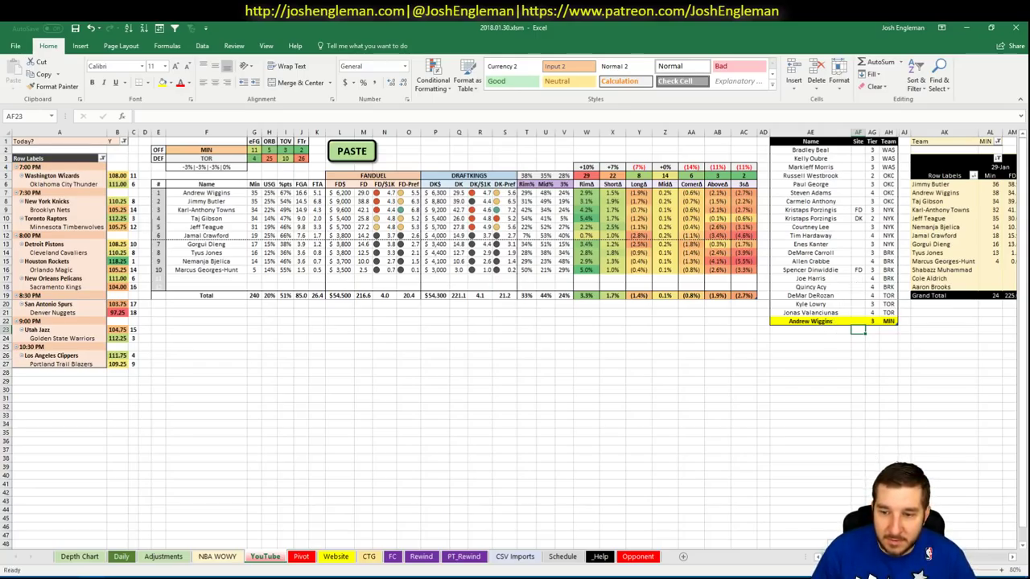
Step: Add Jimmy Butler to the player list below Andrew Wiggins with tier 4
scroll(515, 338, "right", 5)
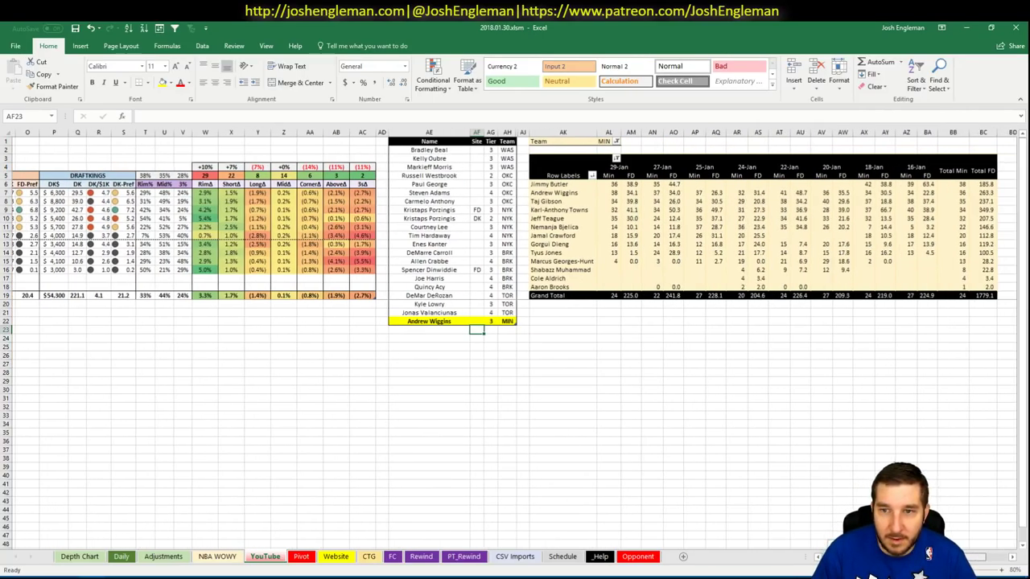
scroll(778, 538, "left", 5)
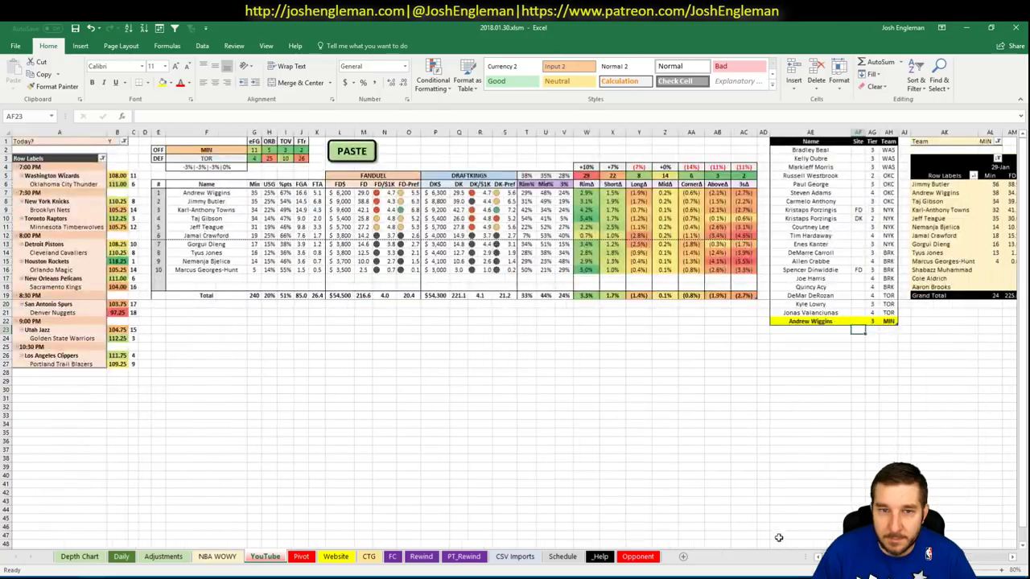
key("Left")
type("Jimmy Butler")
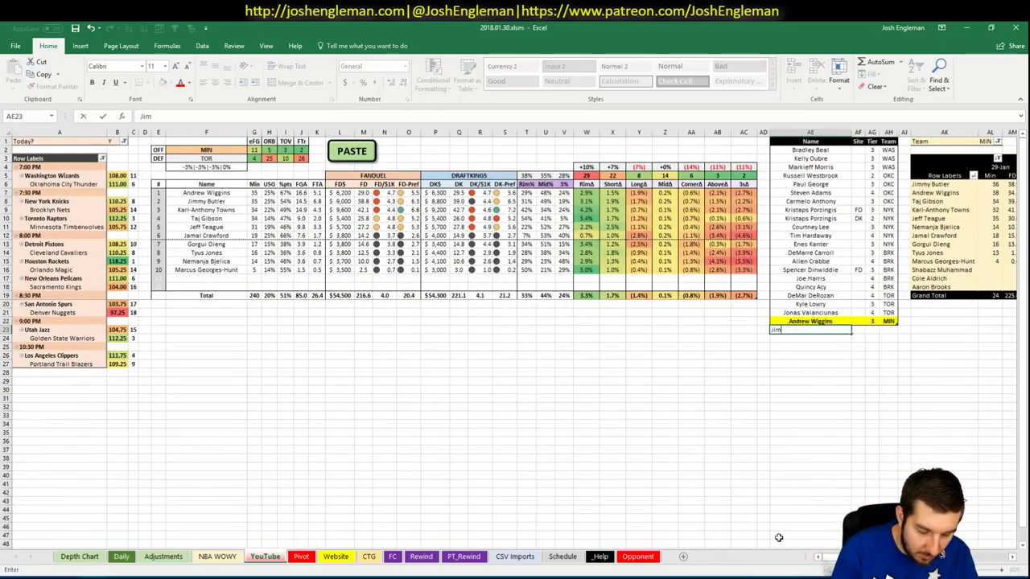
key("Tab")
key("Tab")
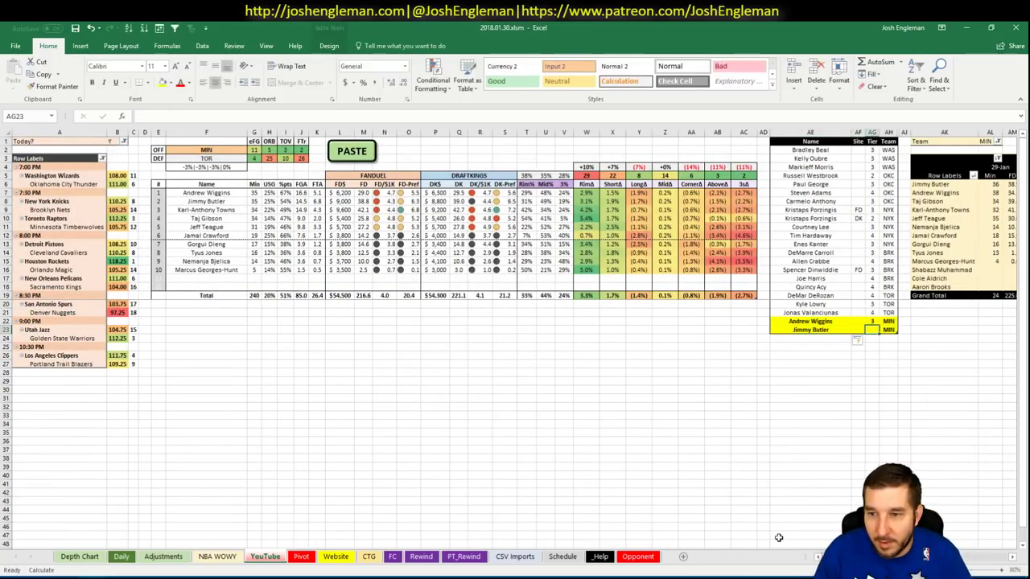
type("4")
key("Return")
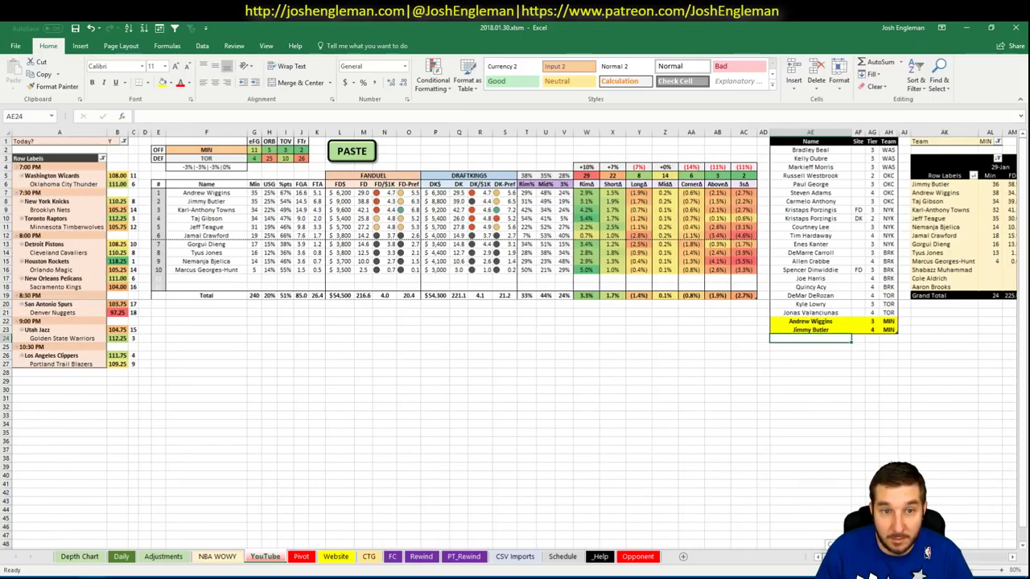
Step: Add Karl-Anthony Towns to the player list below Jimmy Butler with tier 3
scroll(515, 338, "right", 8)
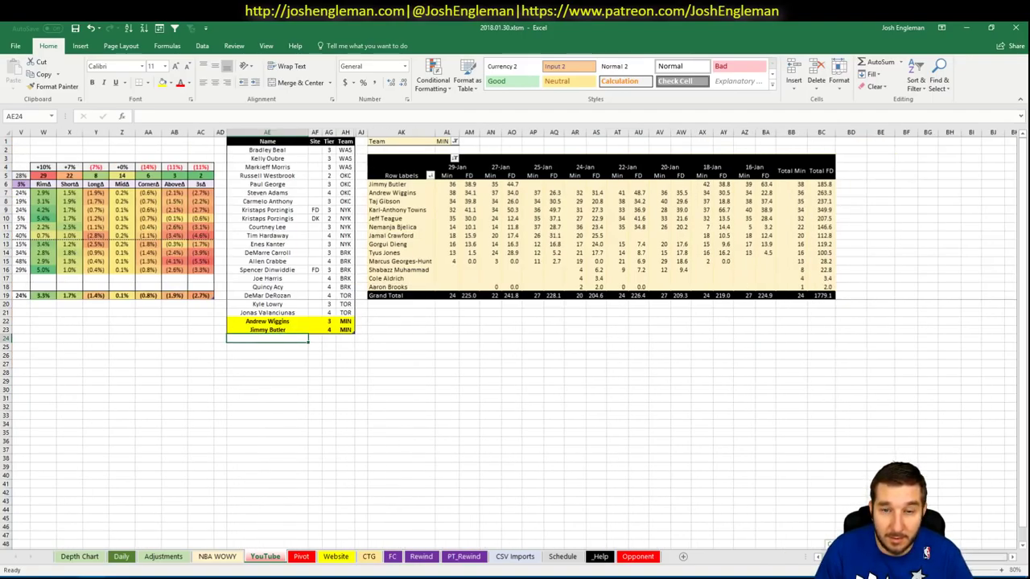
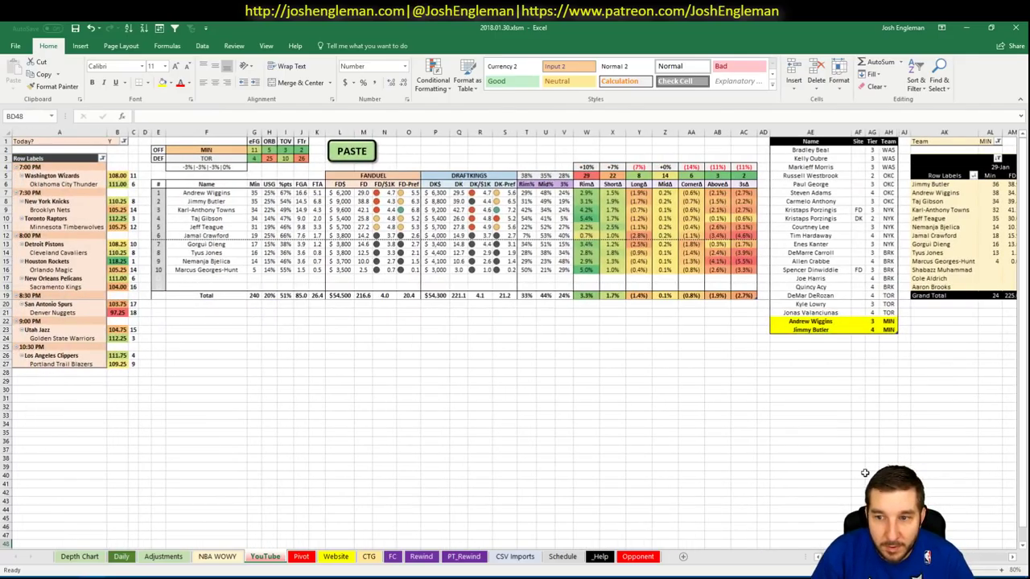
left_click(823, 340)
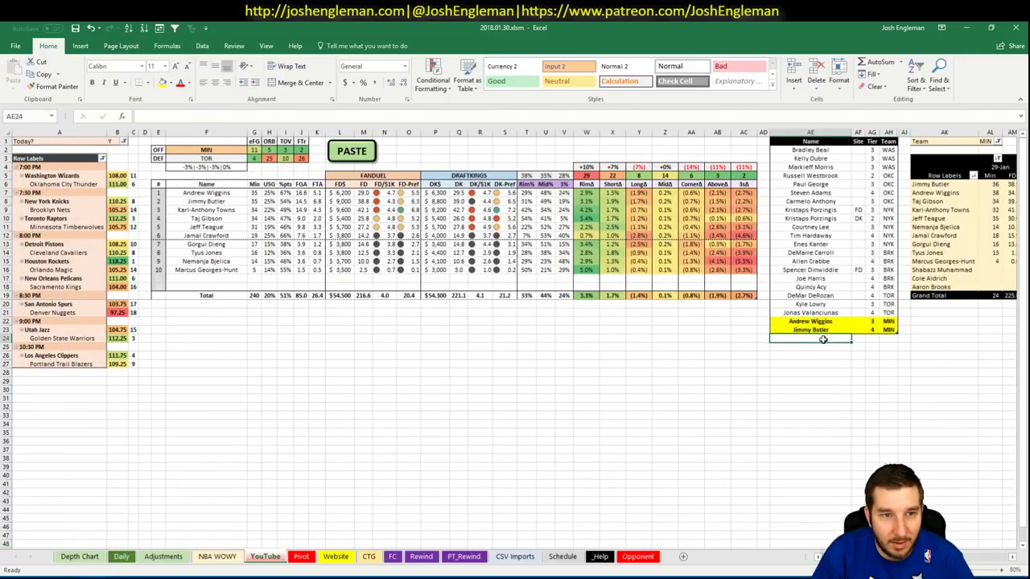
type("Karl")
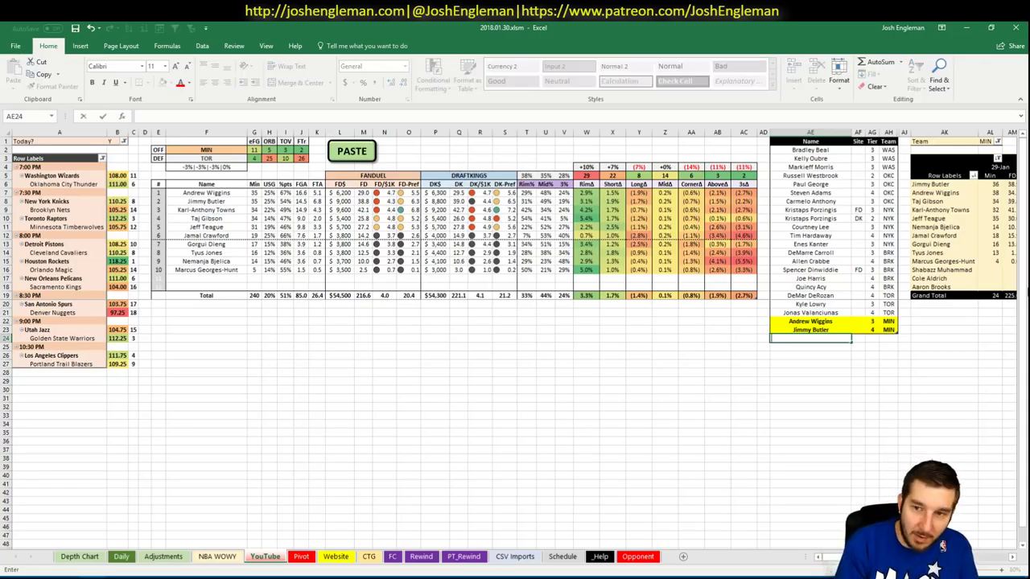
type("-Antthony")
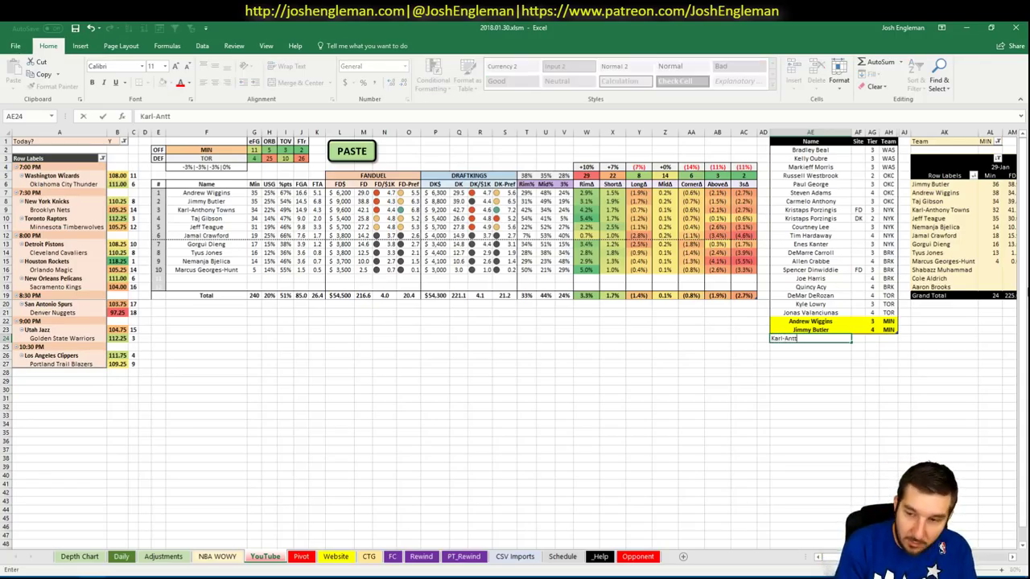
key("BackSpace")
key("BackSpace")
key("BackSpace")
key("BackSpace")
key("BackSpace")
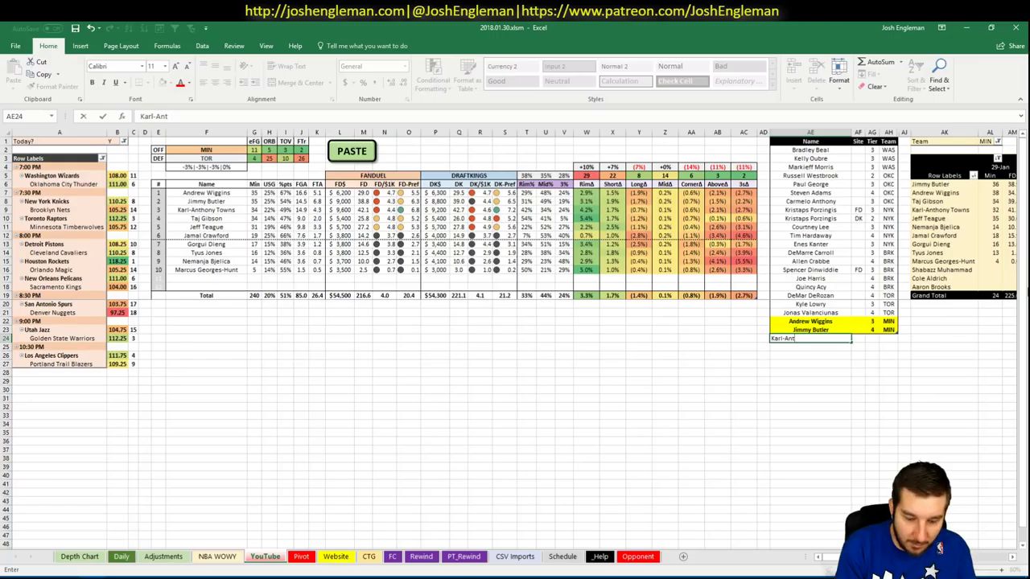
type("hony Towns")
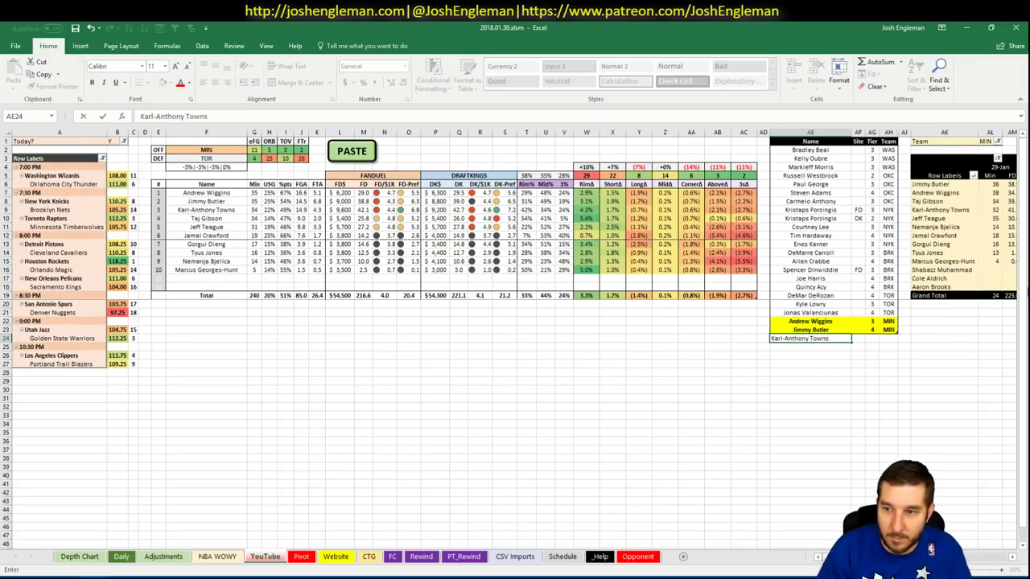
key("Tab")
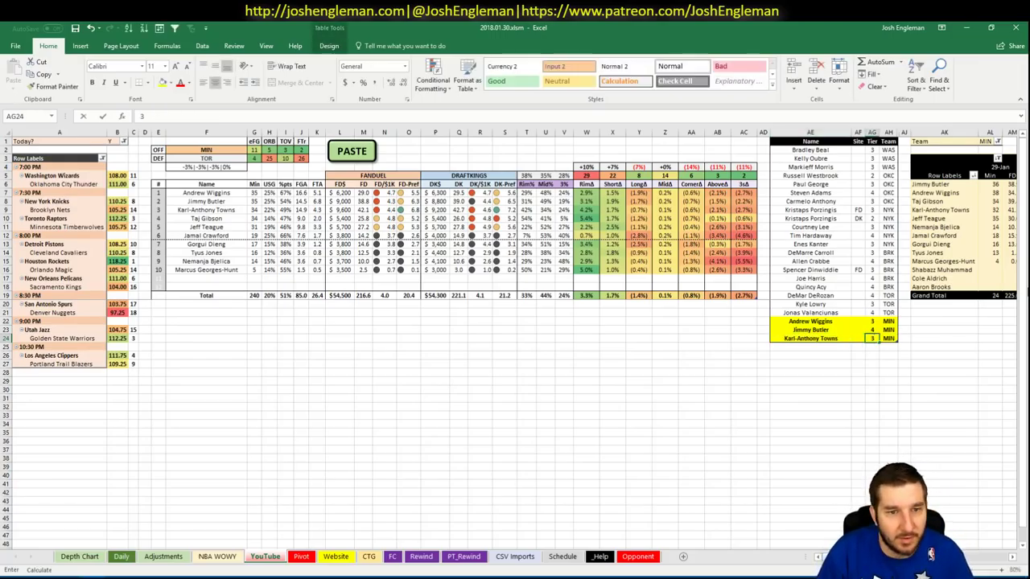
type("3")
key("Return")
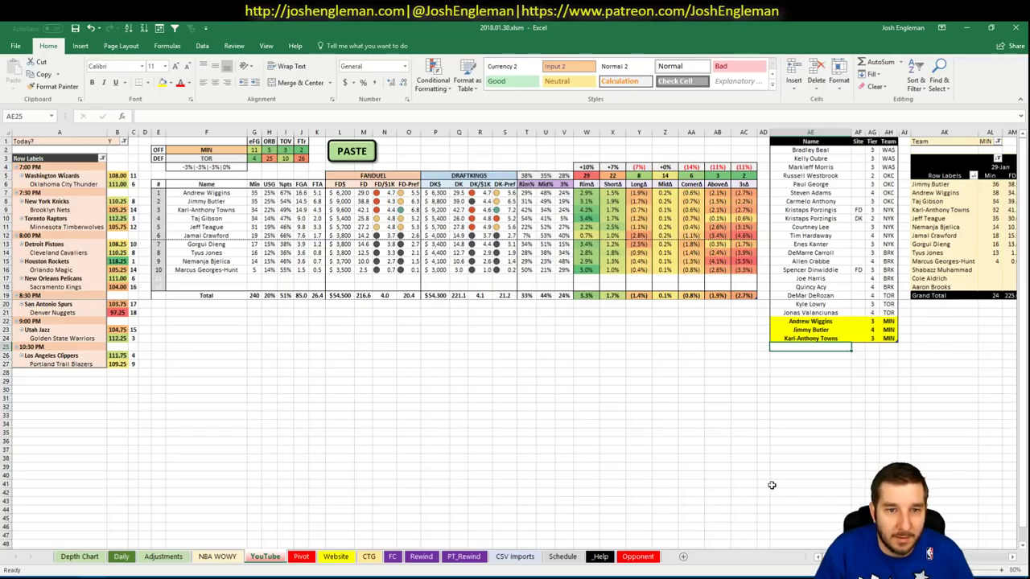
Step: Enter Jeff Teague as the next name in the player list, below Karl-Anthony Towns, with the spelling corrected
scroll(930, 554, "right", 3)
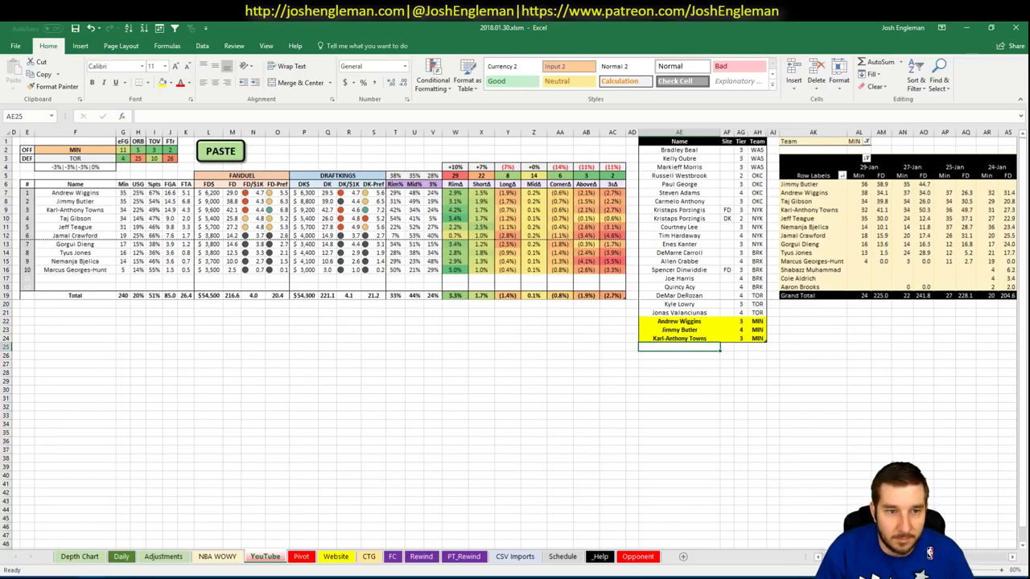
scroll(515, 338, "right", 5)
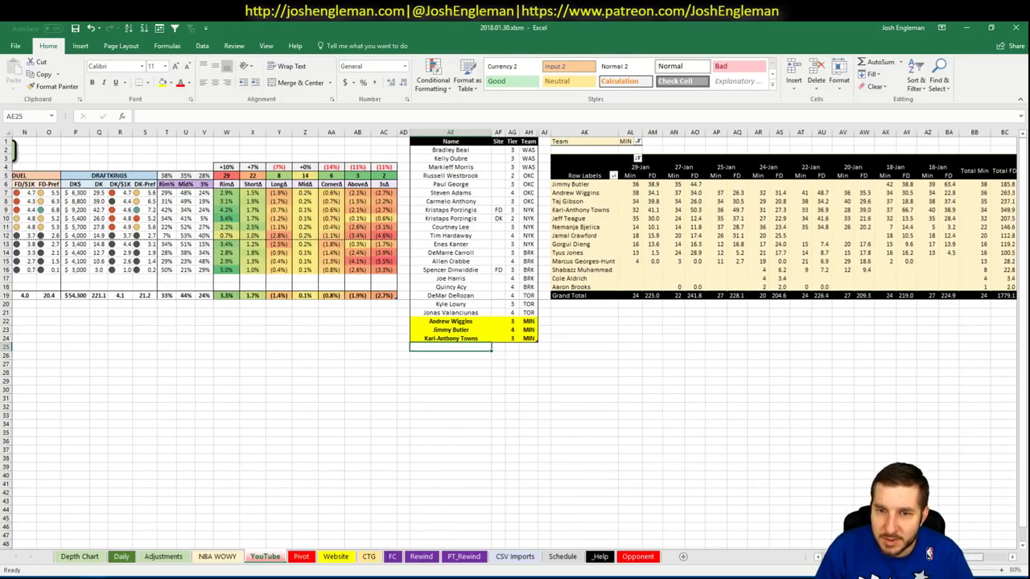
scroll(515, 338, "right", 3)
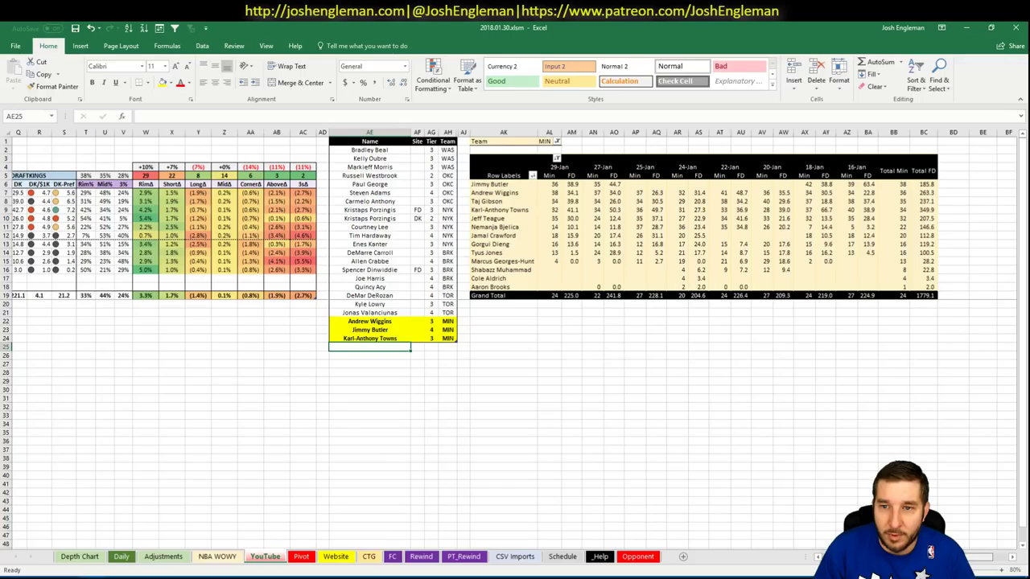
scroll(804, 412, "left", 8)
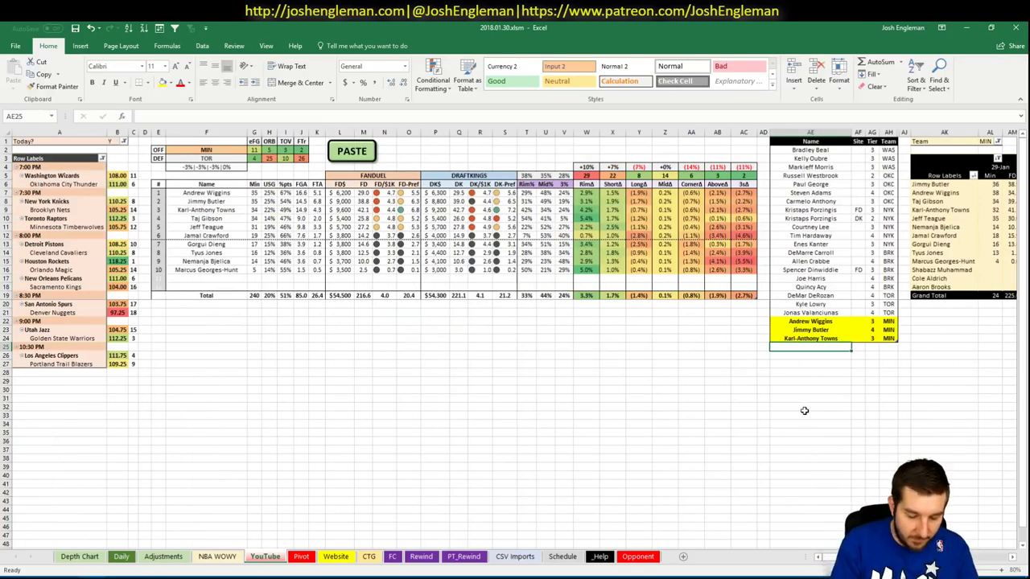
type("Jeff Tegaue")
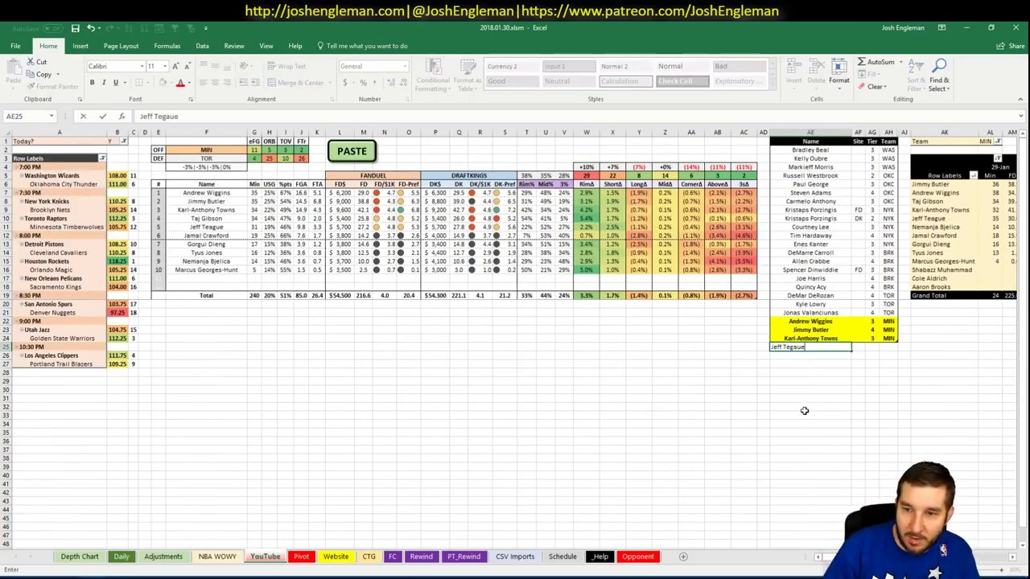
key("Return")
key("F2")
key("Left")
key("Left")
key("Left")
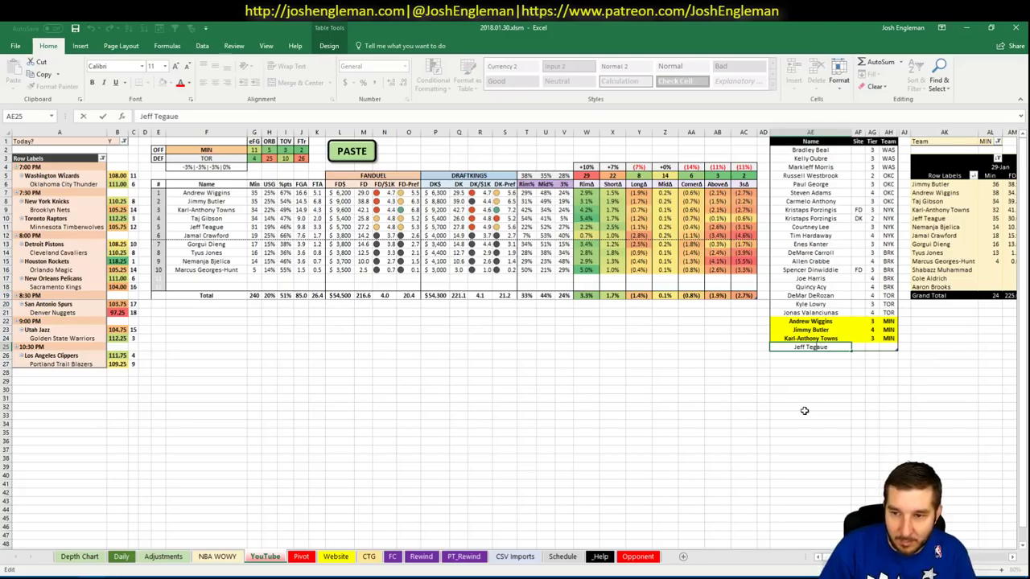
key("BackSpace")
key("Right")
type("g")
key("End")
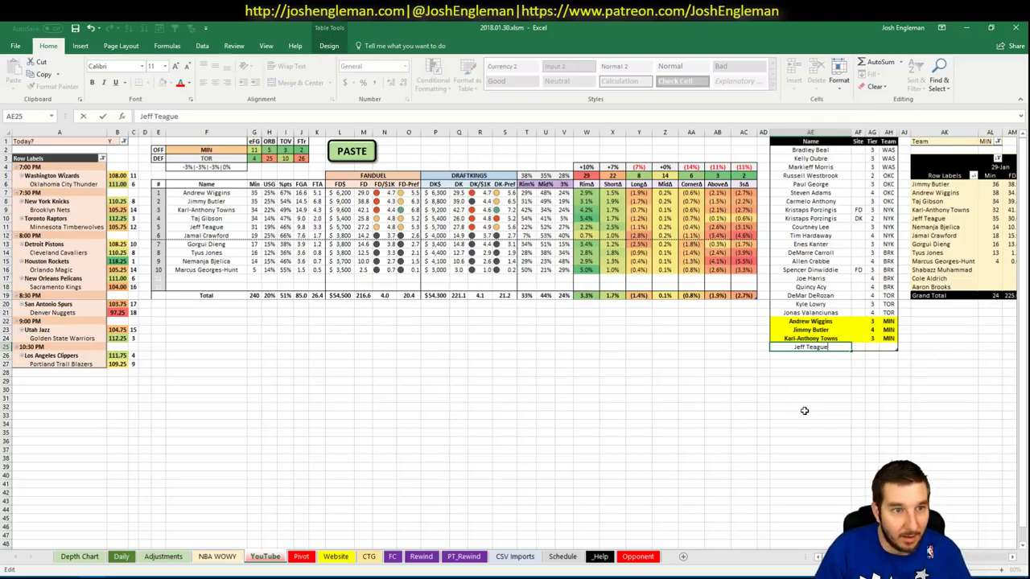
Step: Set Jeff Teague's tier to 3, keeping the name entry free of the digit
type("3")
key("Return")
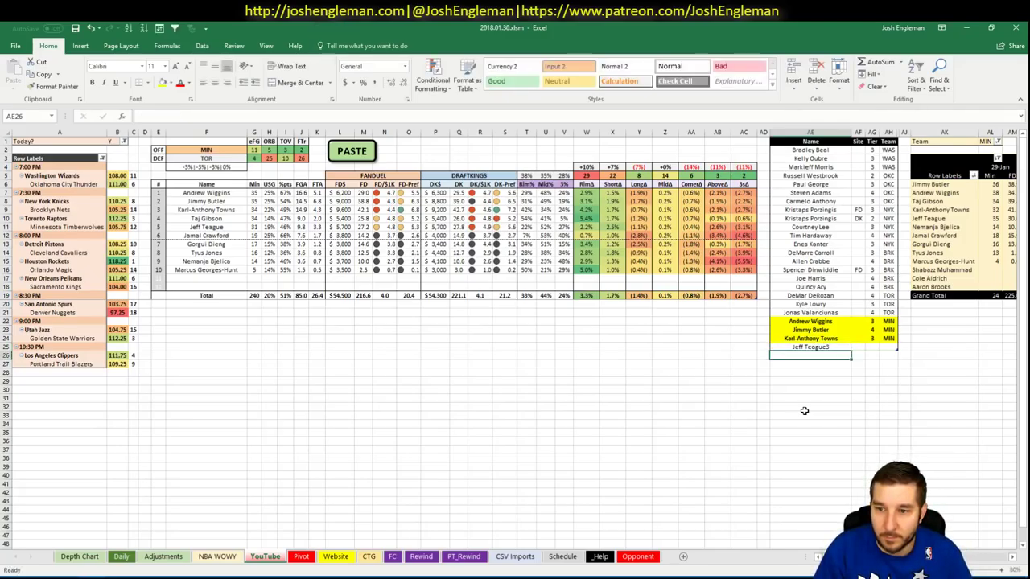
key("Up")
key("F2")
key("BackSpace")
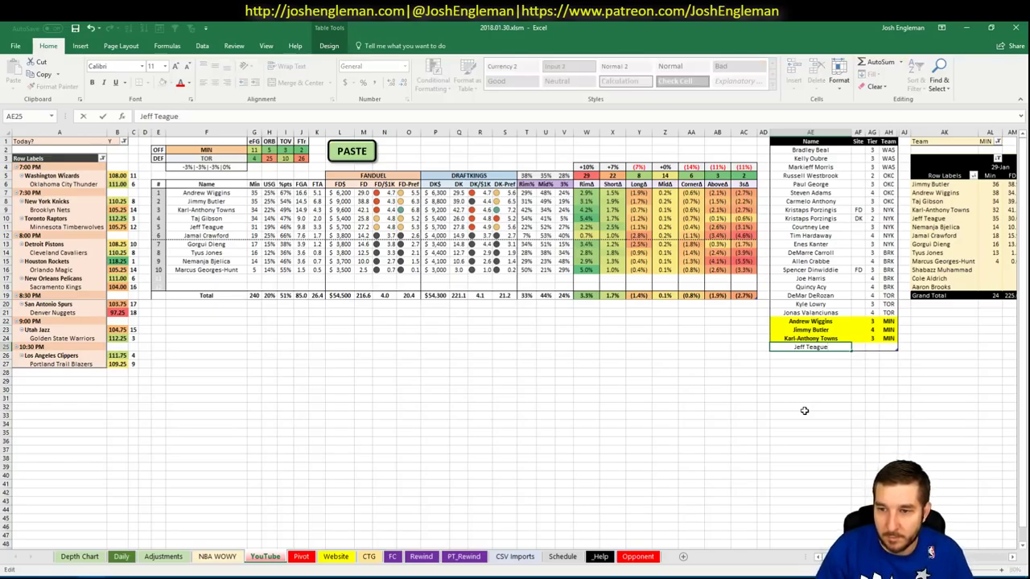
key("Return")
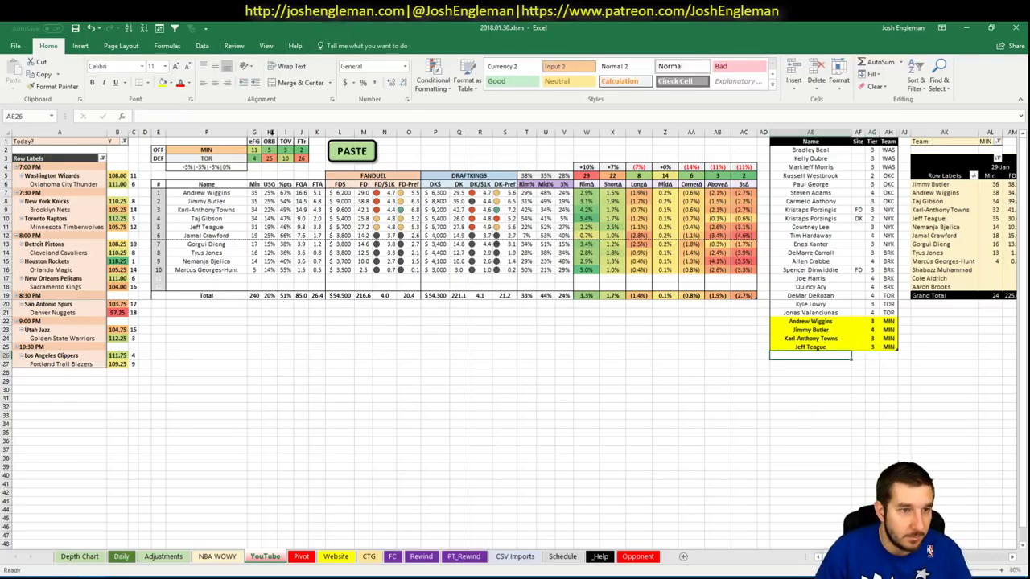
Step: Change the offensive team of the matchup table to DET
left_click(228, 149)
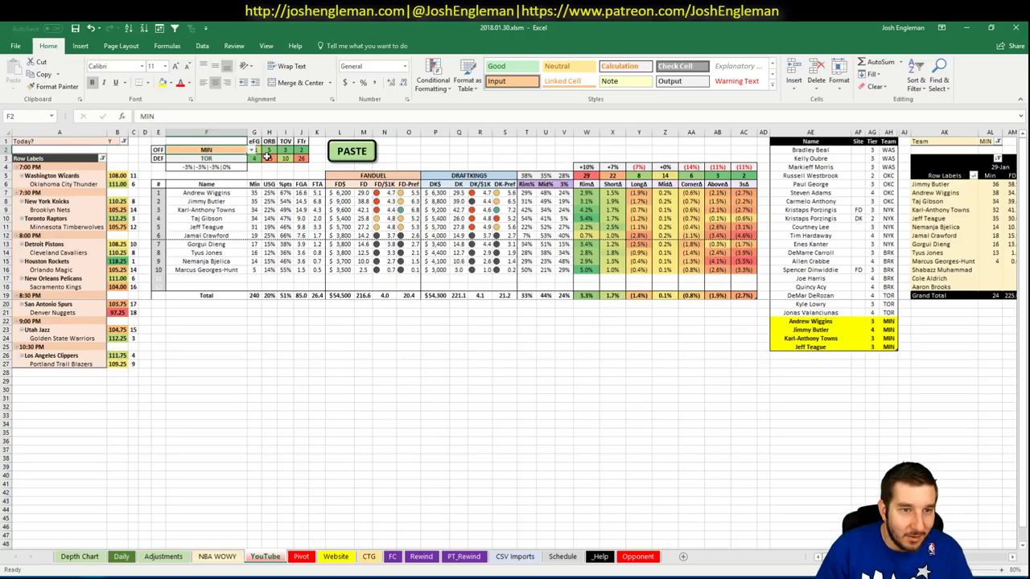
type("DET")
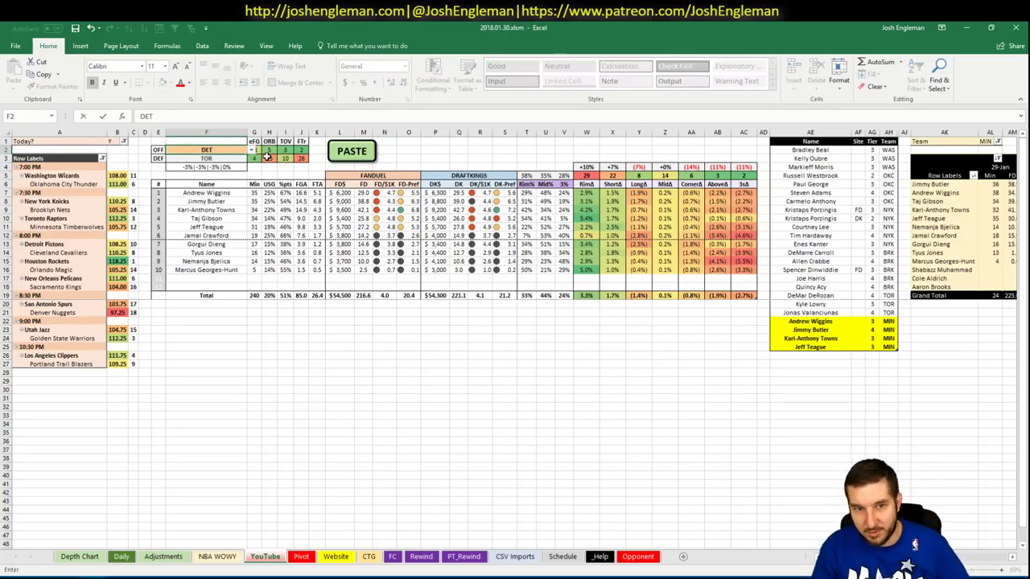
key("Return")
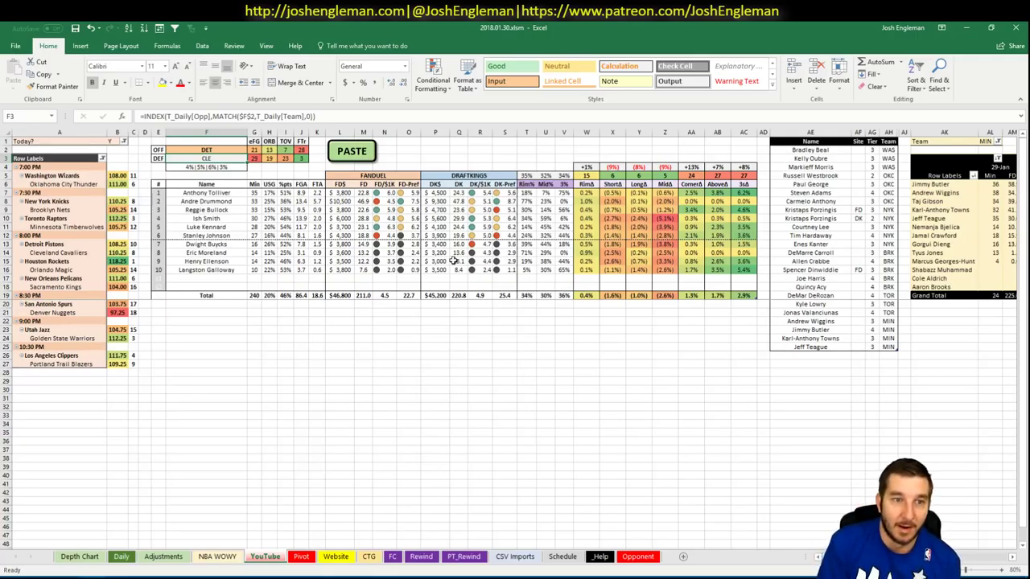
Step: Filter the recent-games minutes pivot table to team DET
left_click(990, 142)
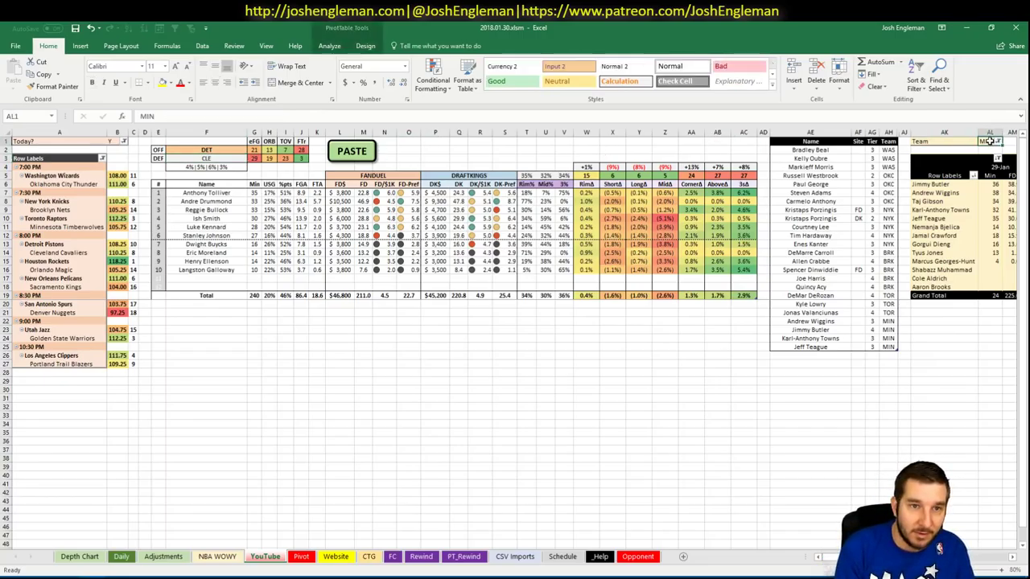
type("DET")
key("Return")
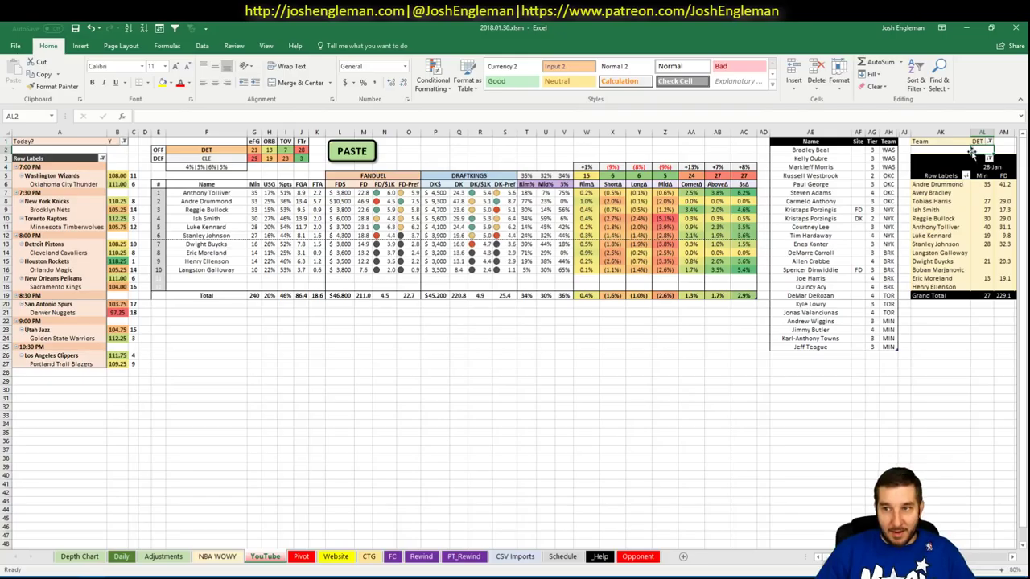
left_click(948, 348)
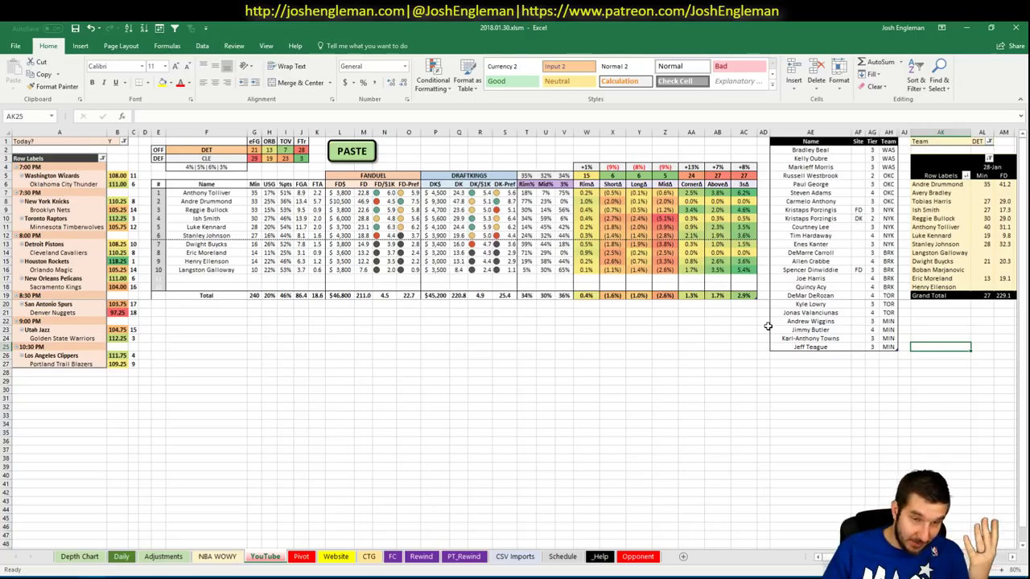
Step: Add Anthony Tolliver to the player list below Jeff Teague, with tier 2
left_click(809, 355)
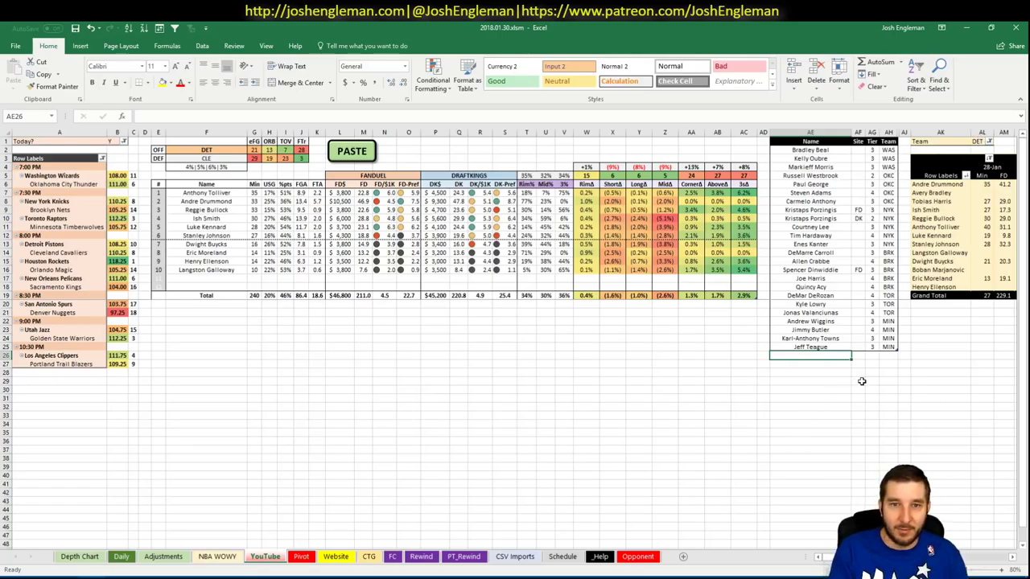
type("Anthony")
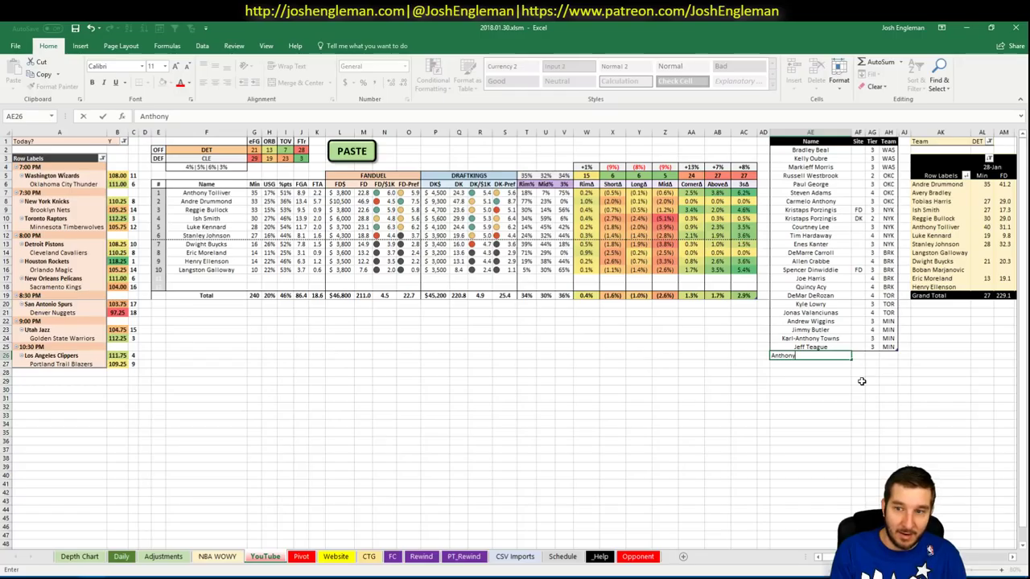
type(" Tollive")
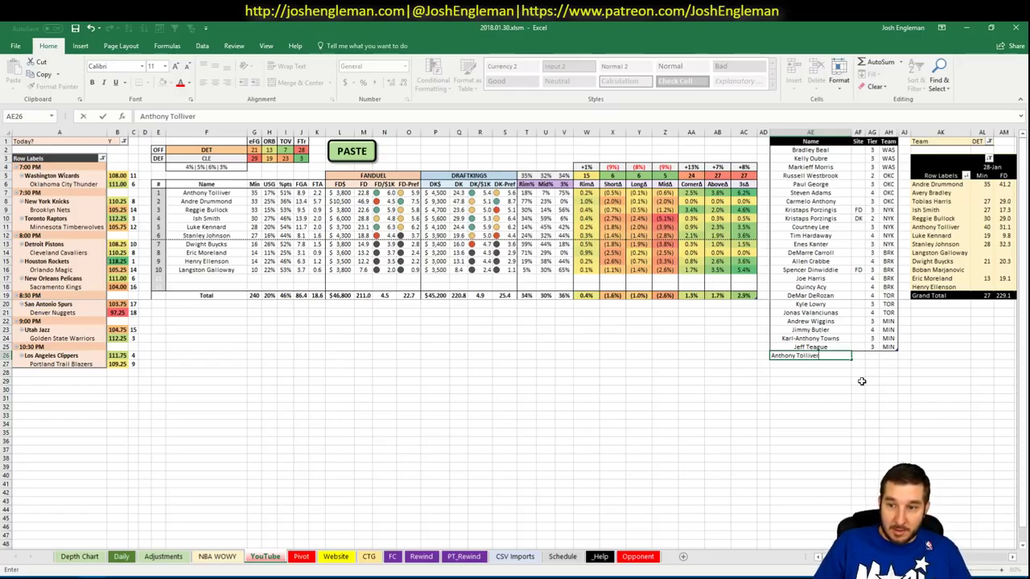
type("r")
key("Return")
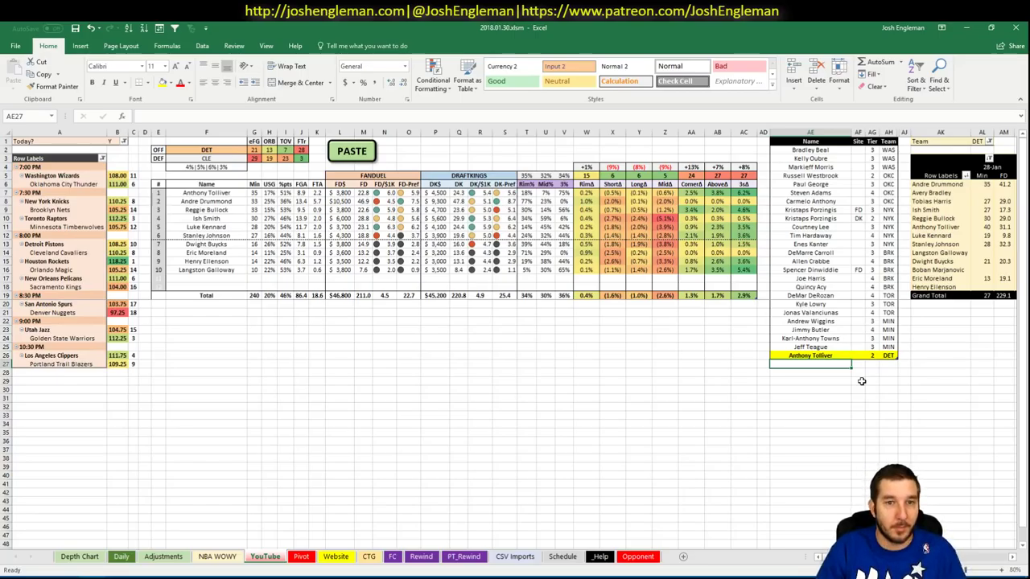
Step: Add Andre Drummond below Anthony Tolliver in the player list and set his tier to 3 after checking the recent-games minutes
type("Andre D")
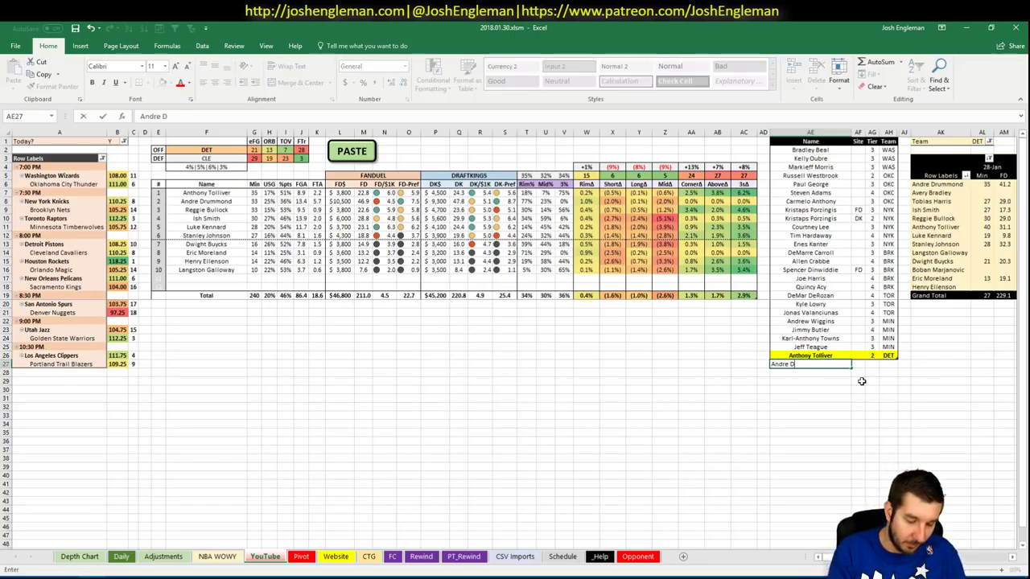
type("rummond")
key("Tab")
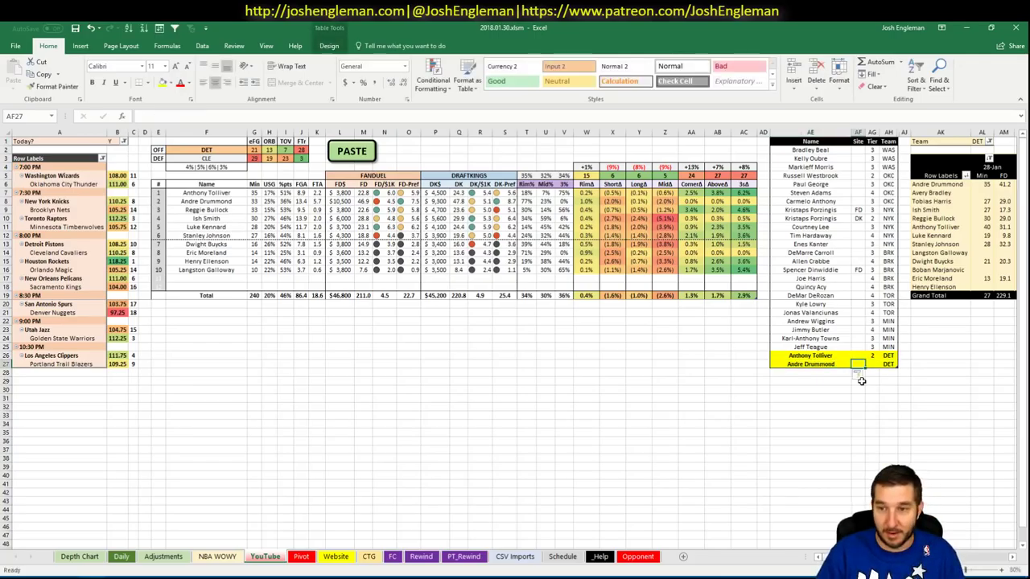
key("Tab")
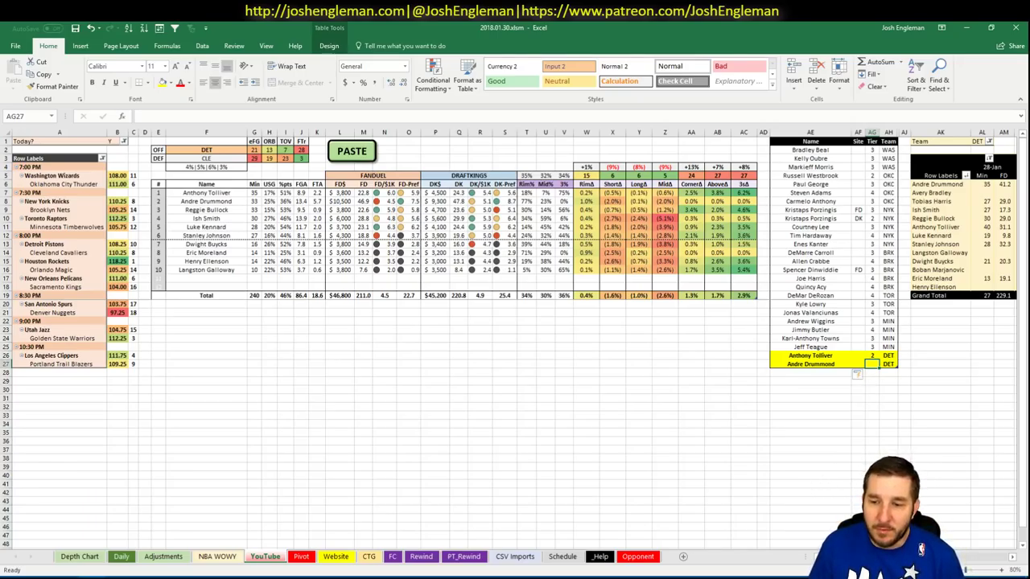
scroll(857, 374, "right", 5)
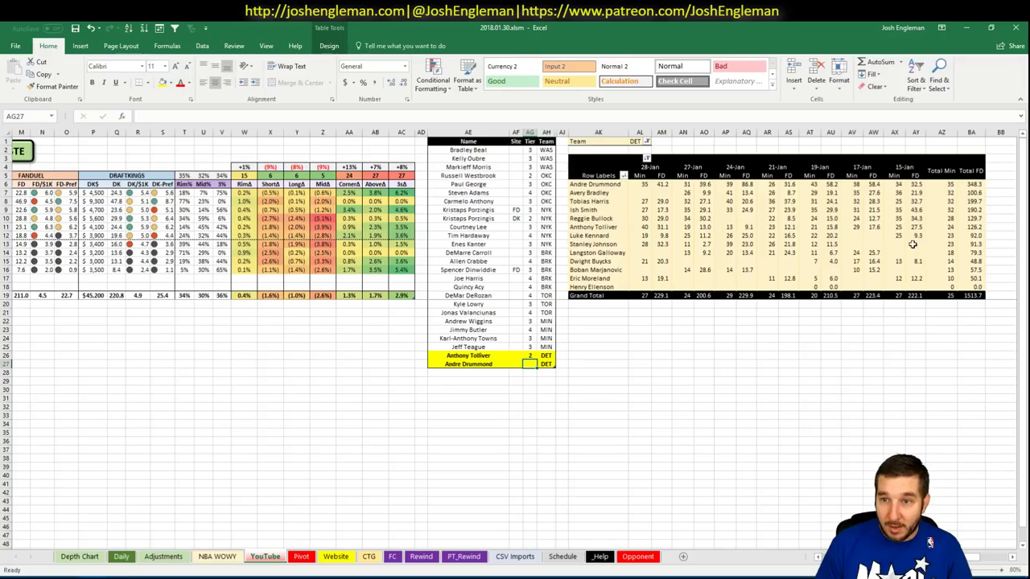
mouse_move(895, 239)
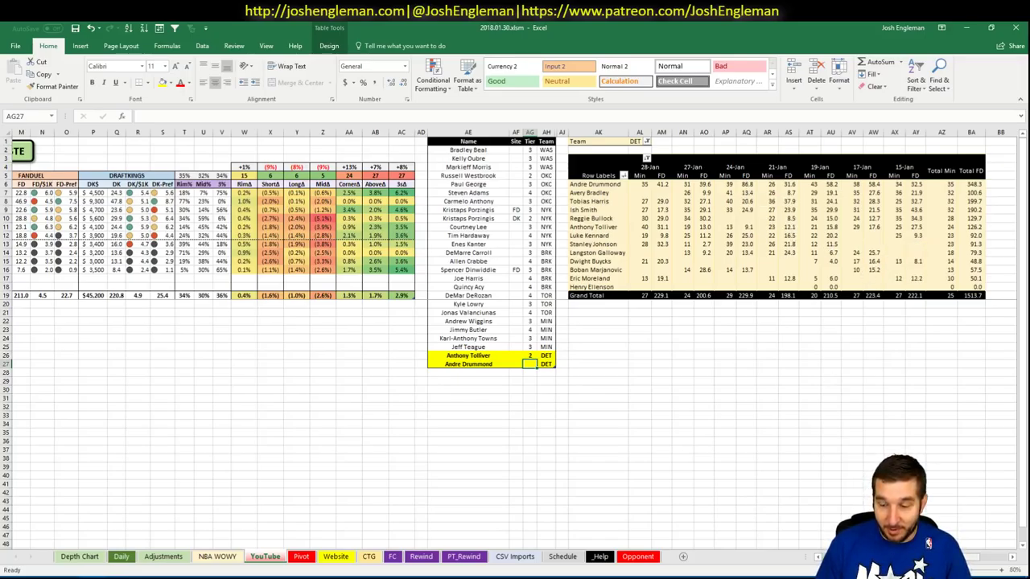
scroll(843, 388, "left", 5)
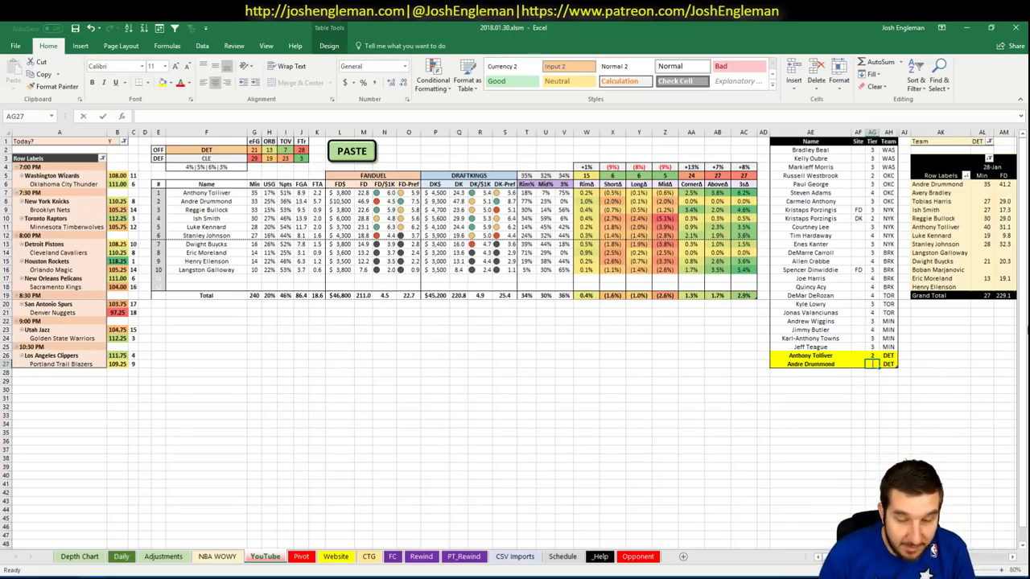
type("3")
key("Return")
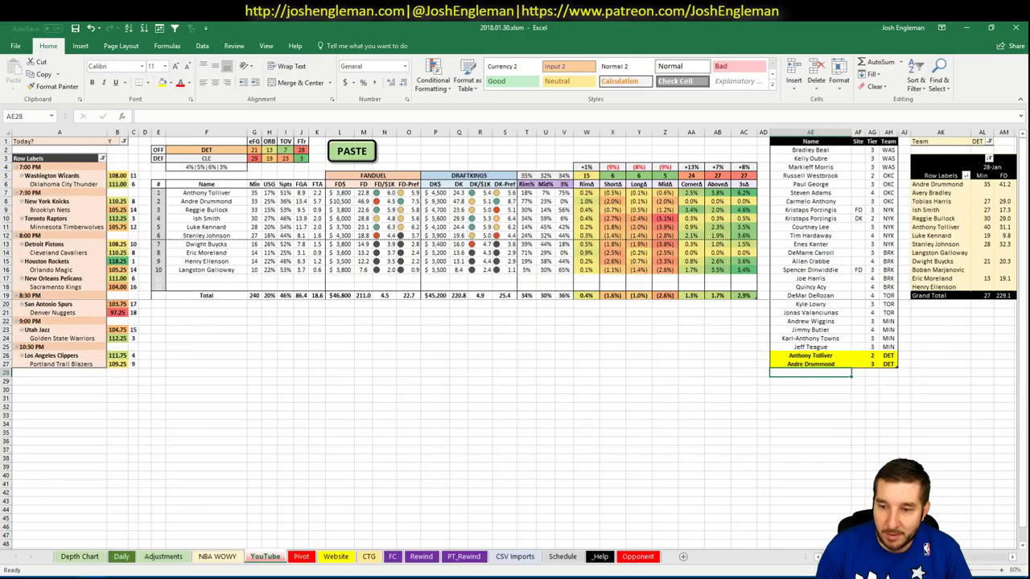
Step: Add Reggie Bullock below Andre Drummond in the player list and set his tier to 3
scroll(515, 338, "right", 3)
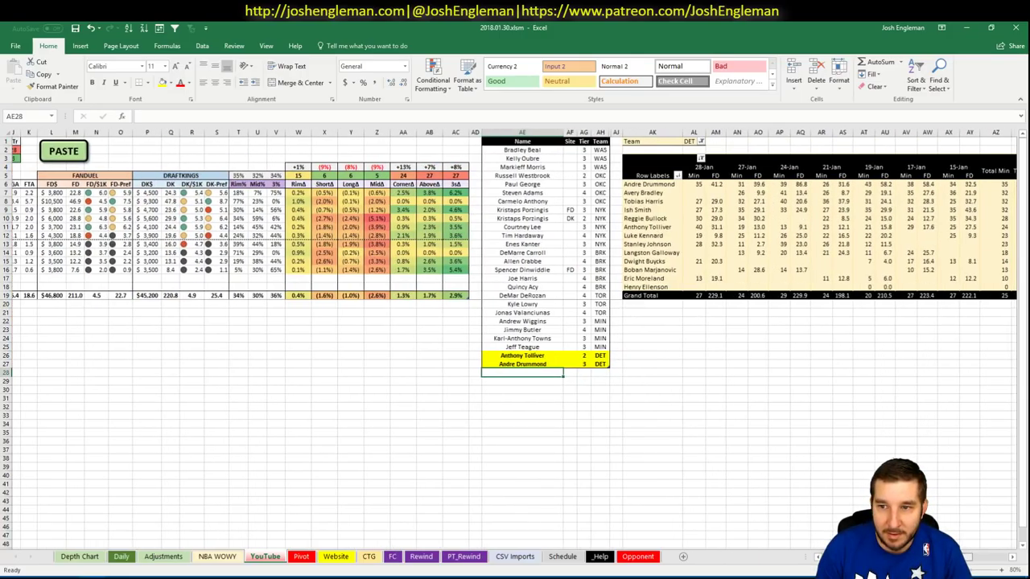
scroll(770, 543, "left", 3)
type("Reg")
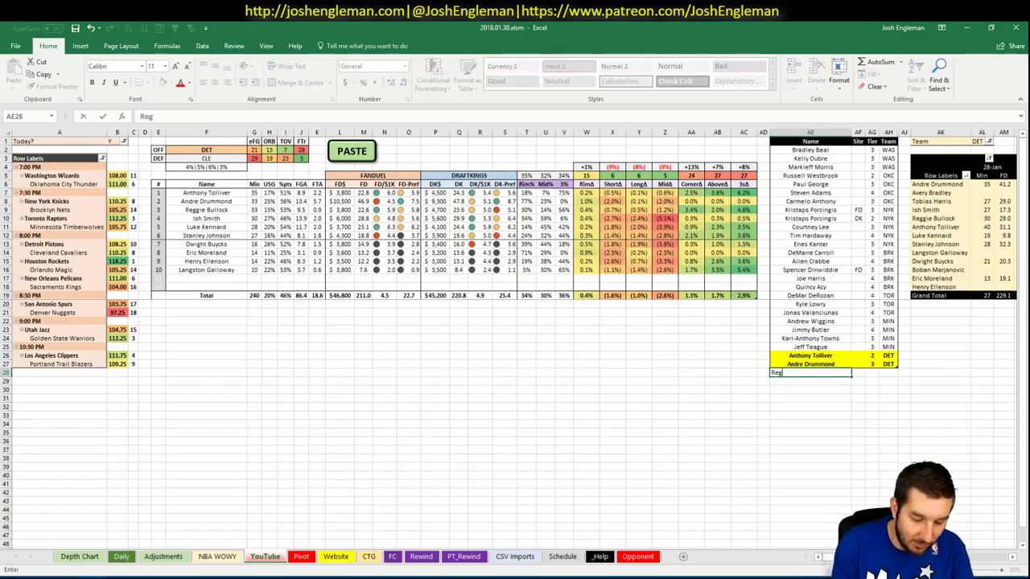
type("gie Bullock")
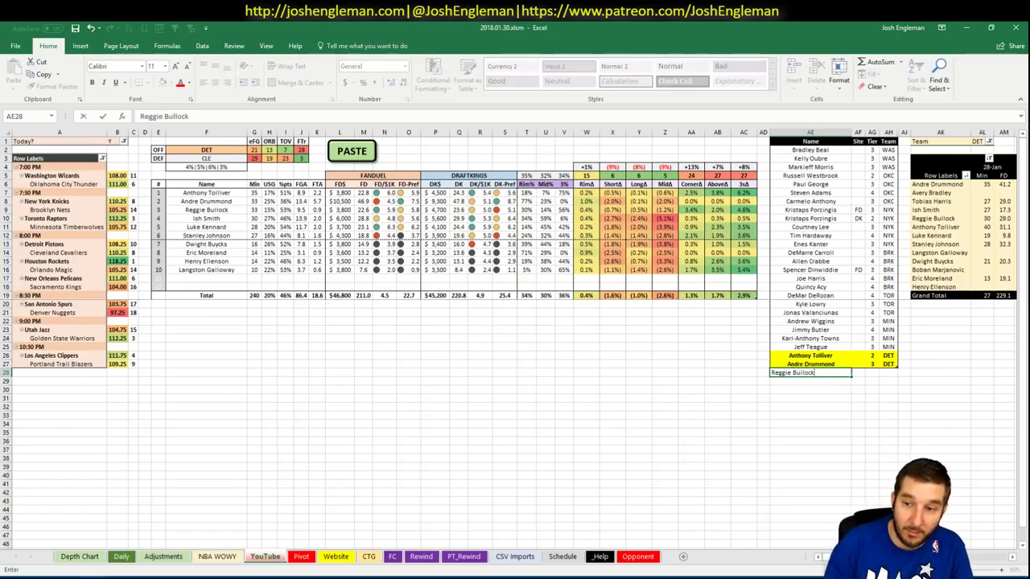
key("Tab")
key("Tab")
type("3")
key("Return")
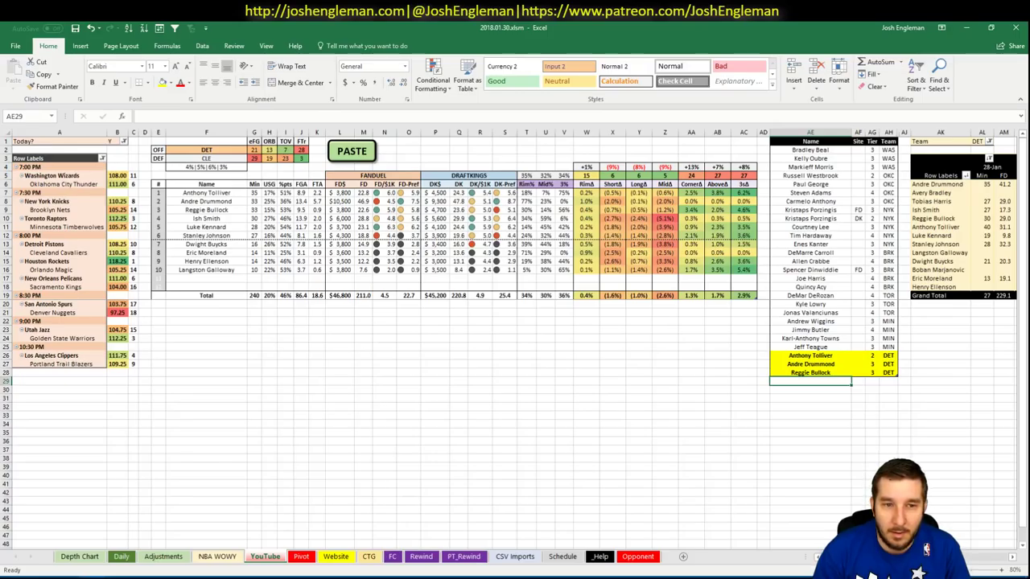
left_click(858, 382)
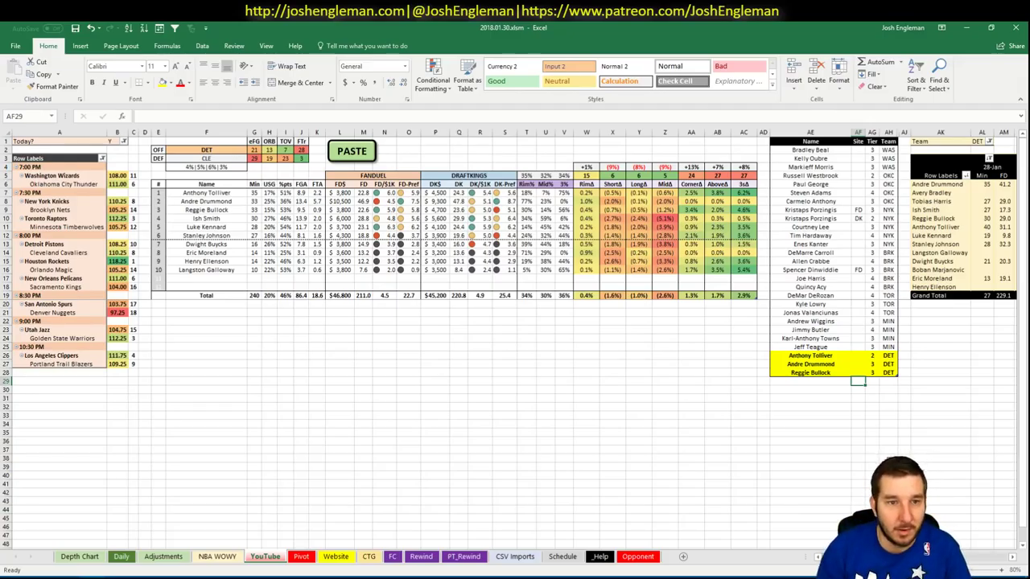
scroll(515, 338, "right", 5)
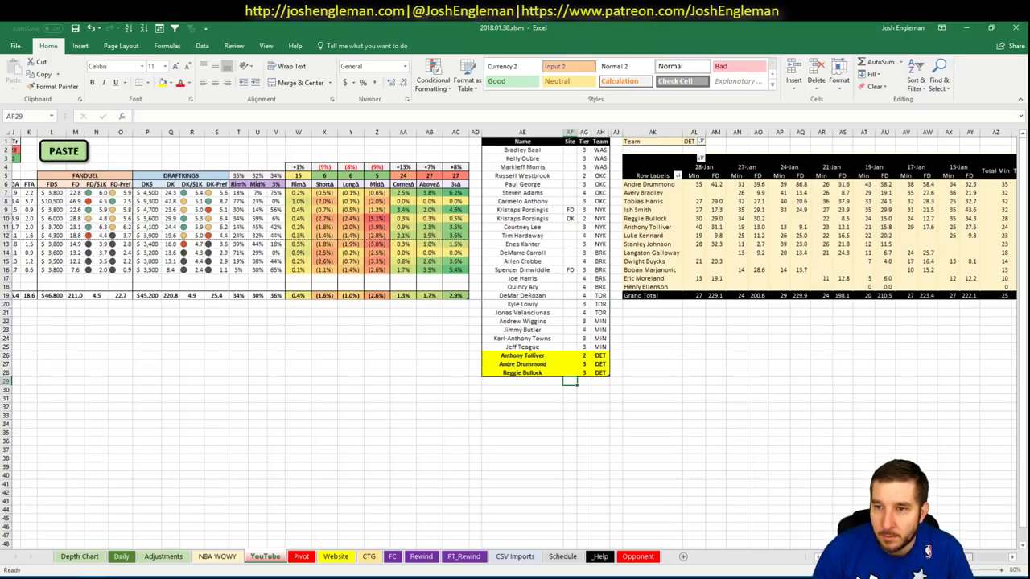
scroll(515, 338, "left", 5)
left_click(821, 382)
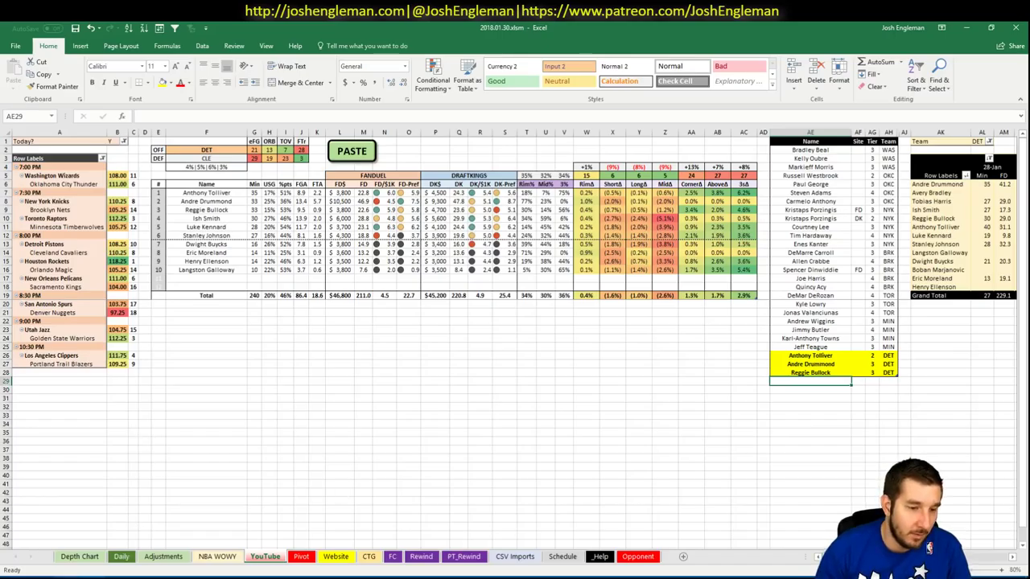
Step: Switch to the nbawowy page in Chrome and run the query for the Pistons with no on or off players
key("alt+Tab")
left_click(165, 26)
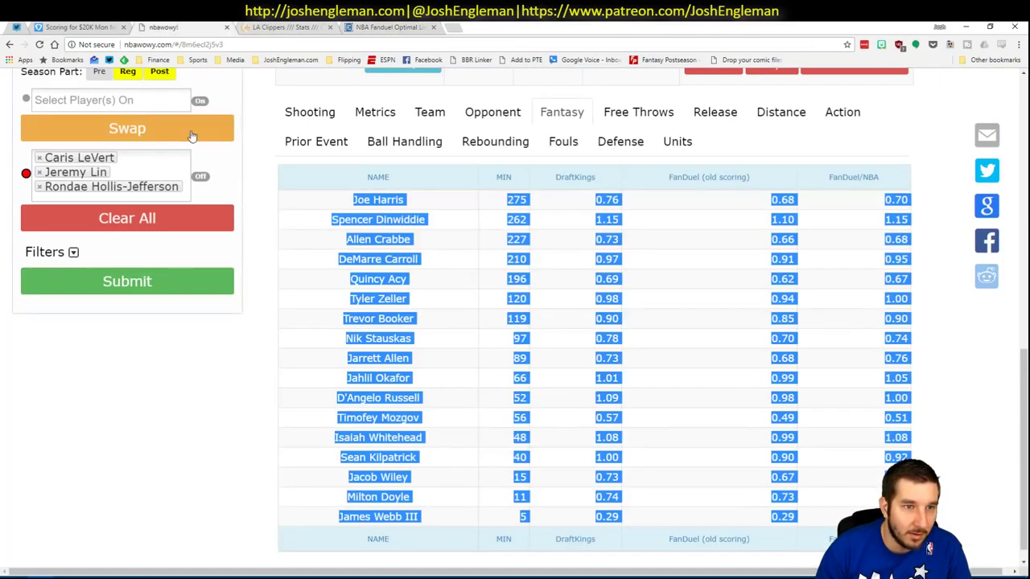
scroll(192, 136, "up", 4)
left_click(104, 318)
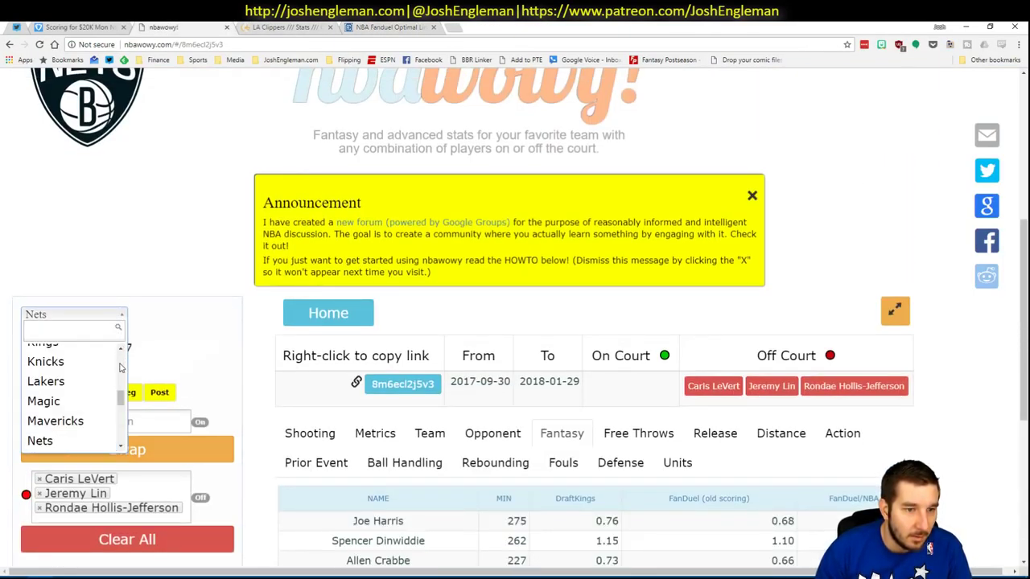
scroll(119, 398, "down", 2)
left_click(105, 398)
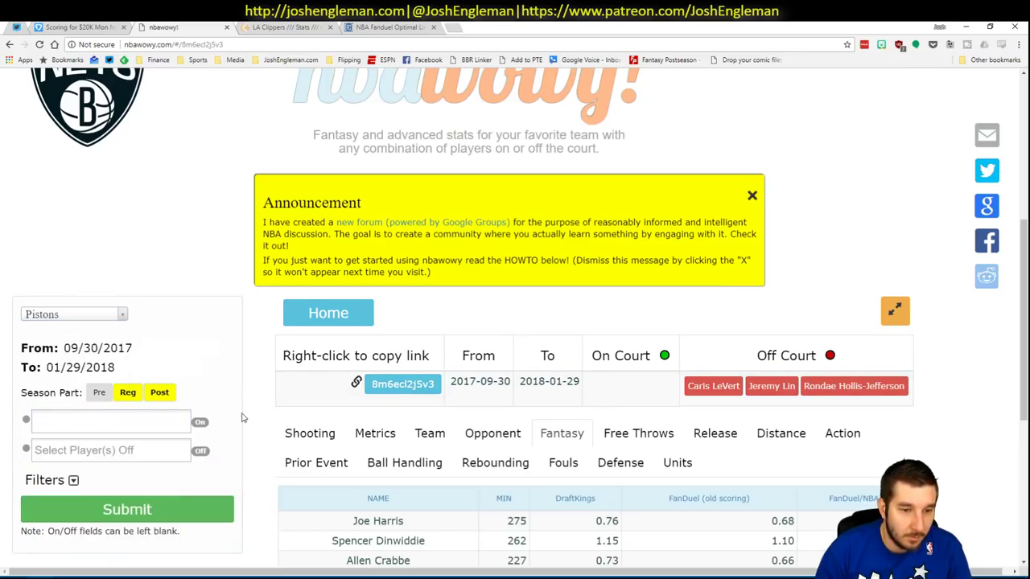
left_click(161, 509)
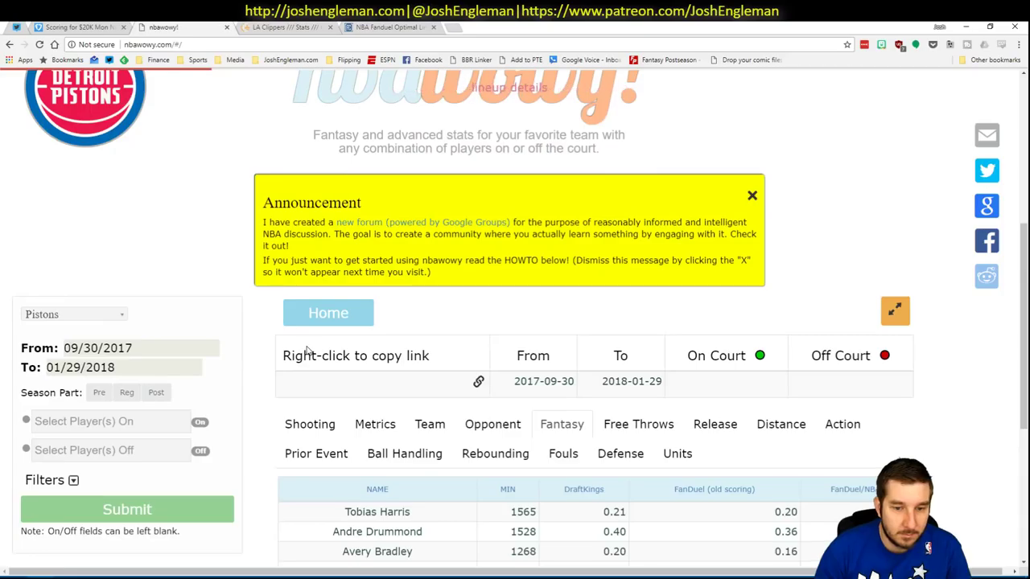
Step: Copy all player rows of the Pistons' fantasy results, from Tobias Harris through Luis Montero
scroll(306, 338, "down", 3)
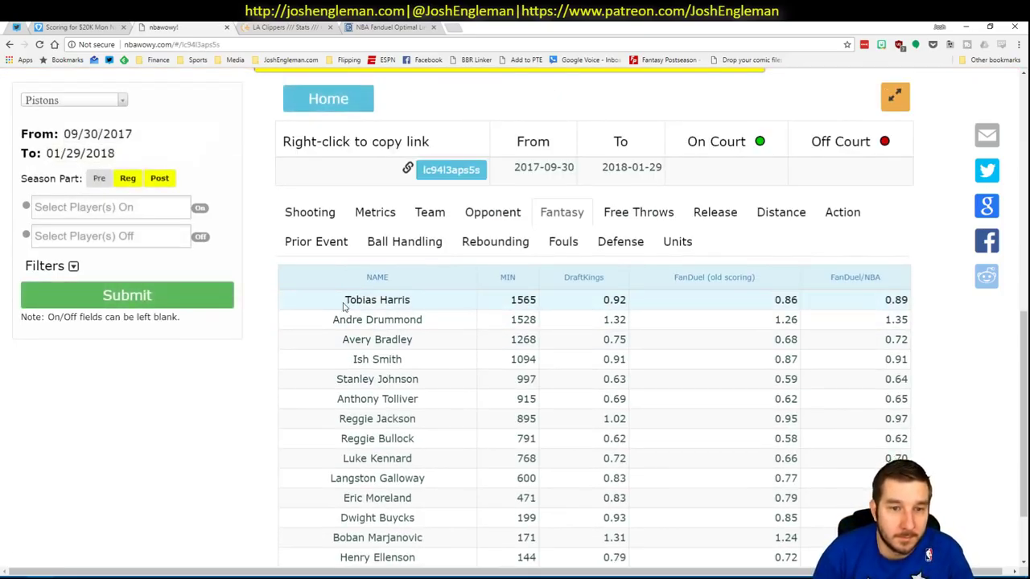
double_click(346, 300)
left_click(709, 359)
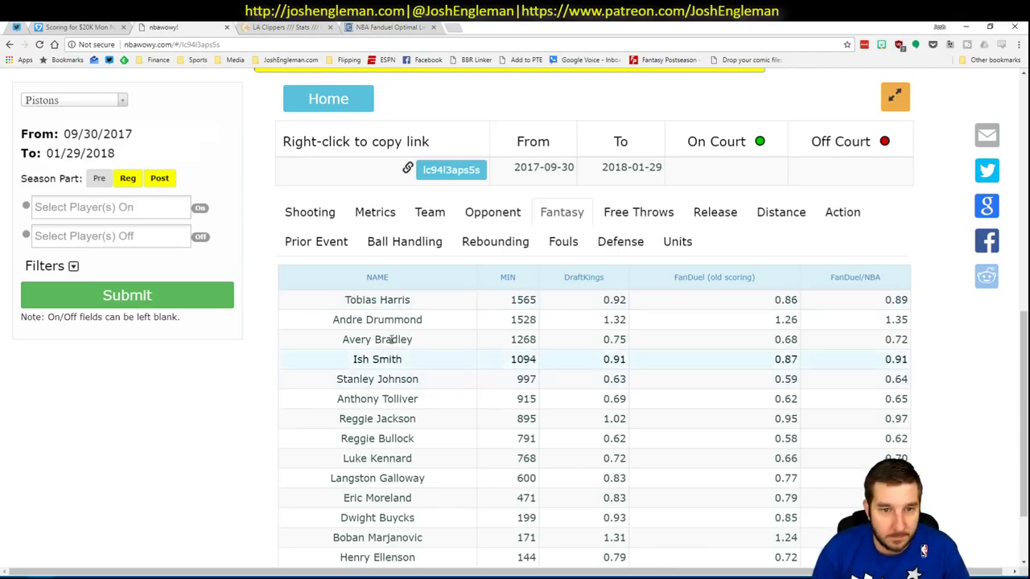
double_click(395, 319)
key("ctrl+shift+End")
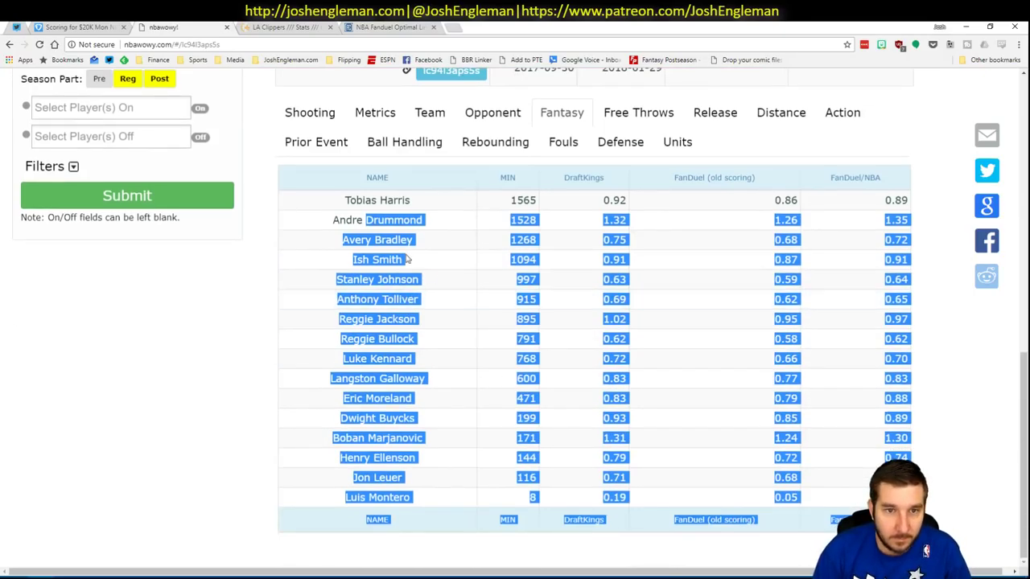
left_click(346, 203)
left_click_drag(346, 200, 708, 418)
left_click_drag(732, 437, 347, 200)
left_click(886, 497)
Step: Switch to the Excel workbook and paste the copied Pistons stats into the WITH table of the NBA WOWY sheet
key("alt+Tab")
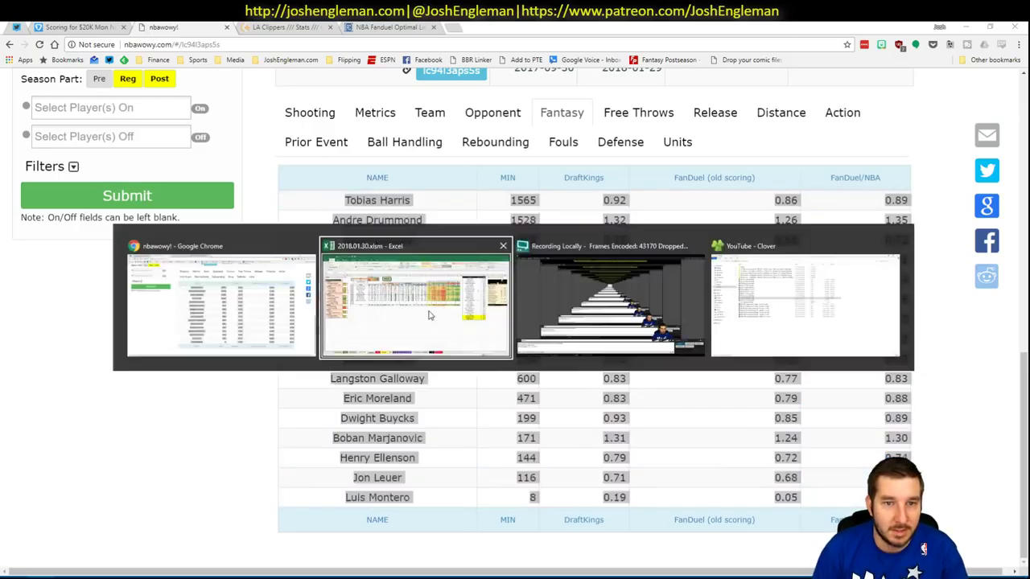
left_click(217, 556)
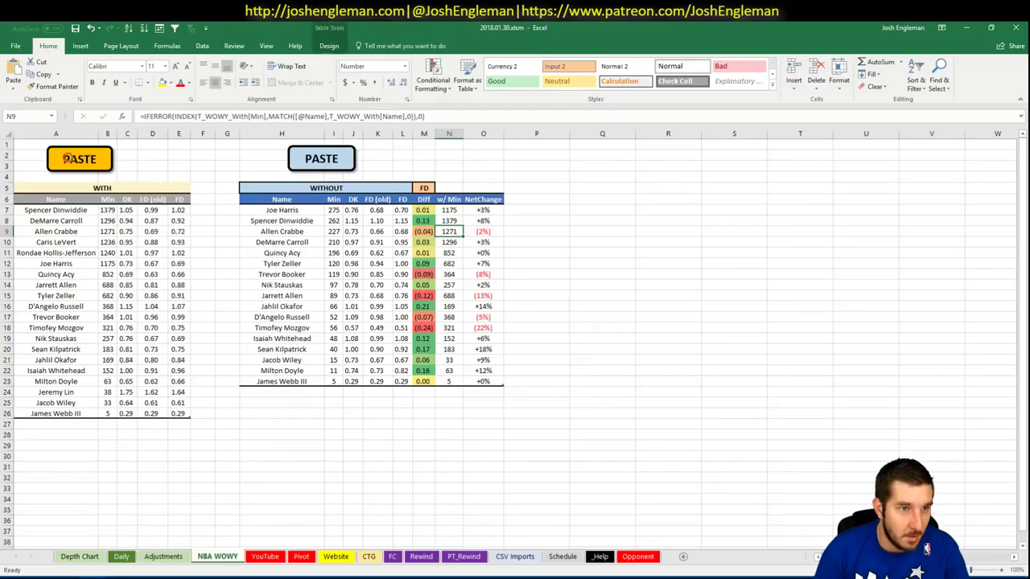
left_click(69, 160)
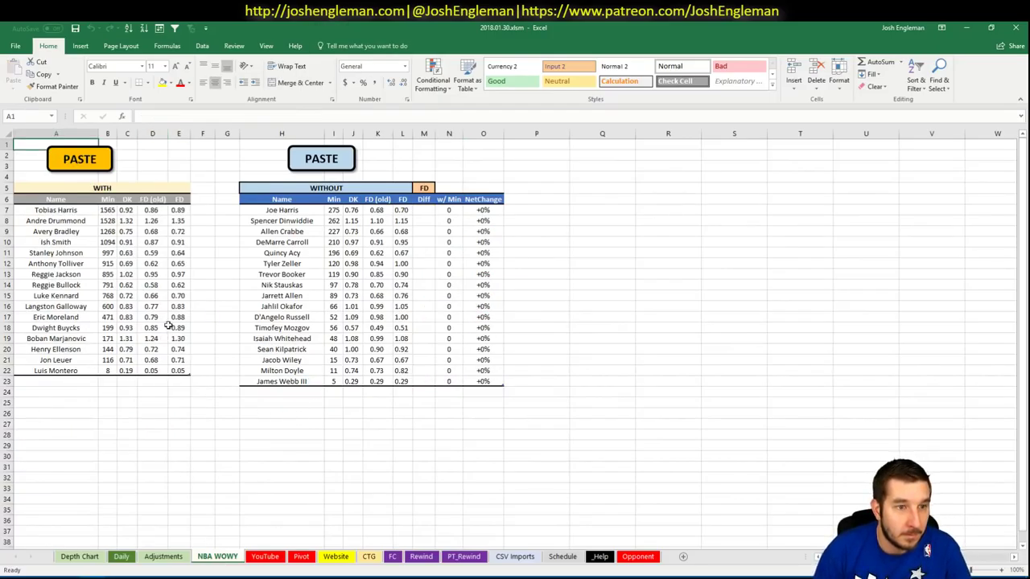
Step: Switch back to nbawowy and rerun the Pistons query with Avery Bradley and Tobias Harris off the court
key("alt+Tab")
left_click(123, 138)
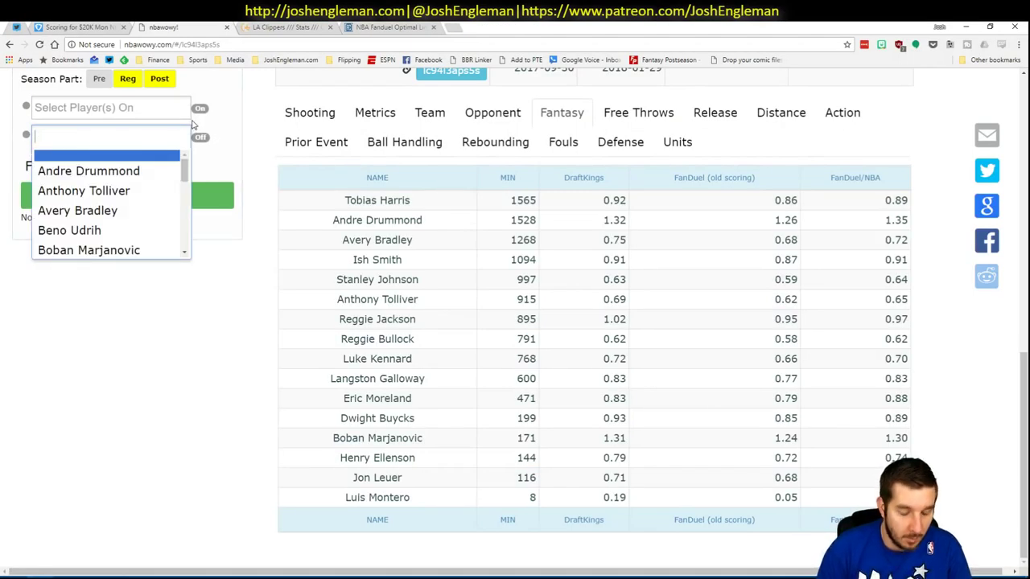
type("av")
key("Return")
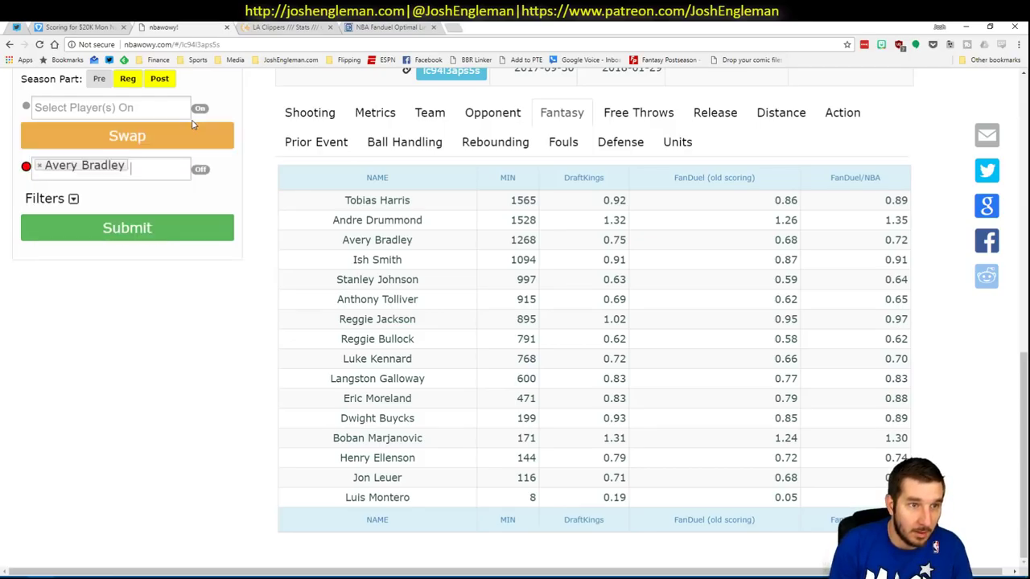
type("tob")
key("Return")
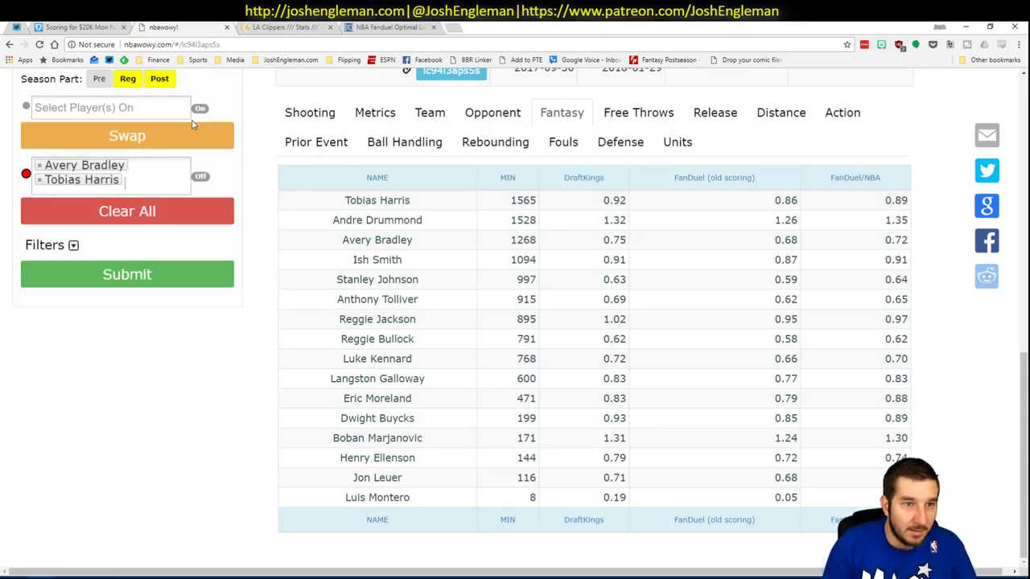
left_click(146, 278)
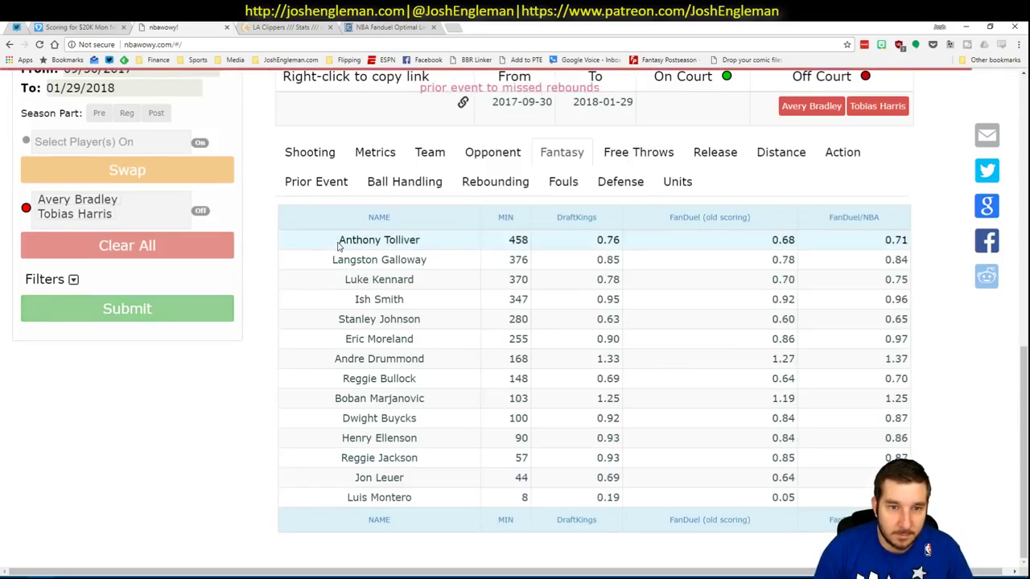
Step: Add Boban Marjanovic to the off-court players and resubmit the Pistons query
left_click_drag(341, 240, 797, 400)
left_click(148, 227)
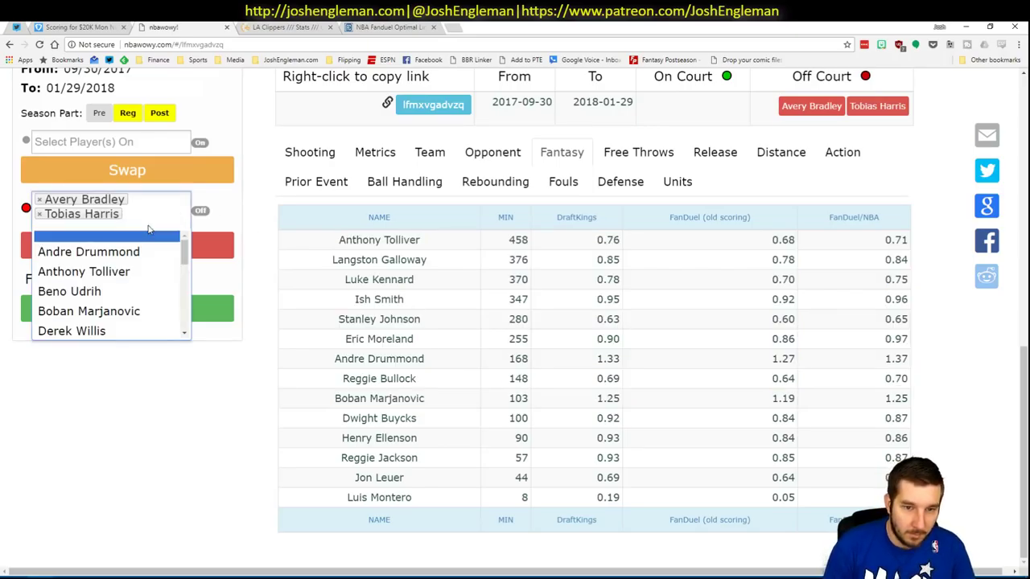
type("bob")
key("Return")
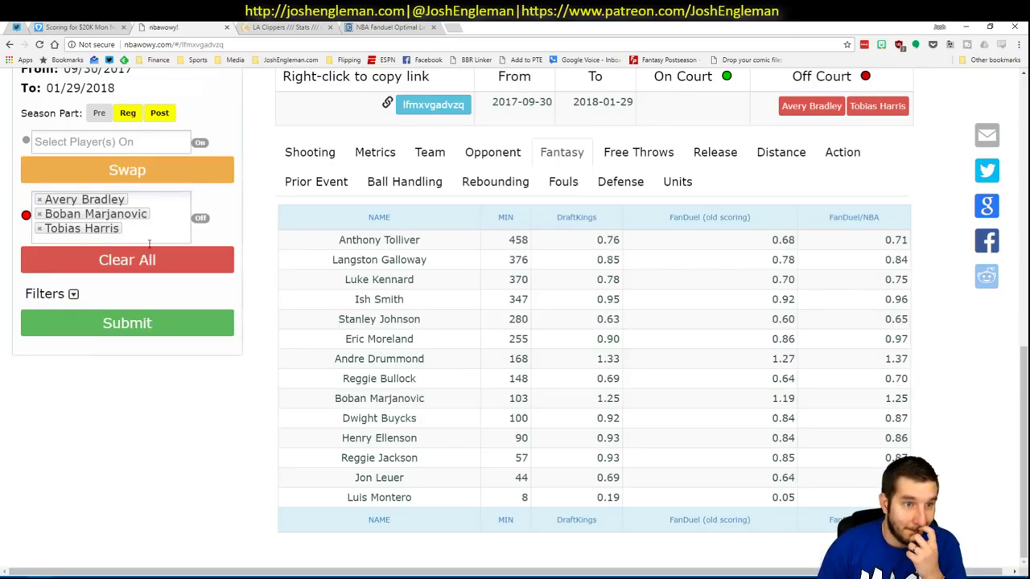
left_click(151, 331)
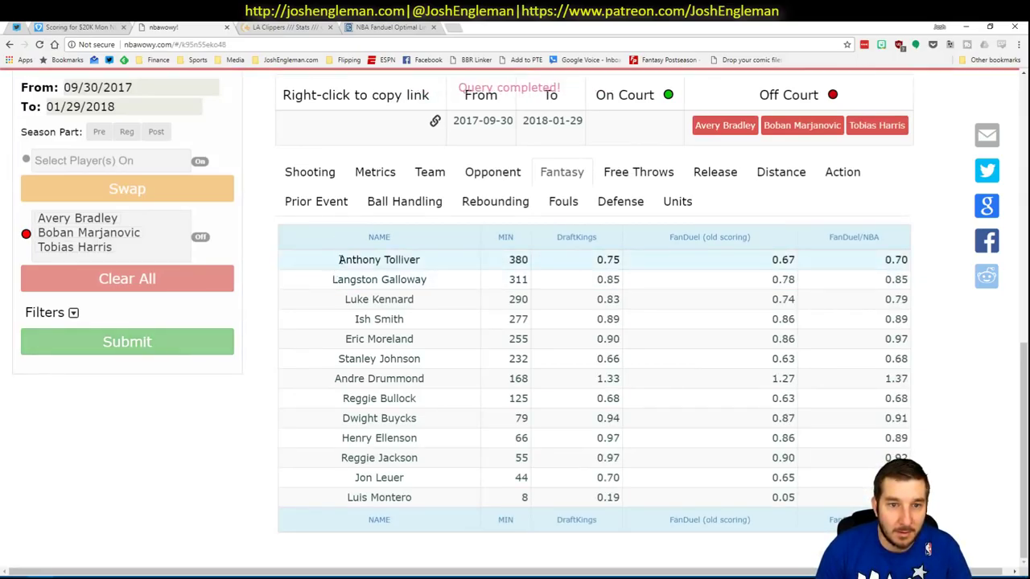
Step: Copy the Pistons' off-court fantasy rows, Anthony Tolliver through Luis Montero, and paste them into the WITHOUT table of the Excel NBA WOWY sheet
left_click_drag(340, 259, 805, 503)
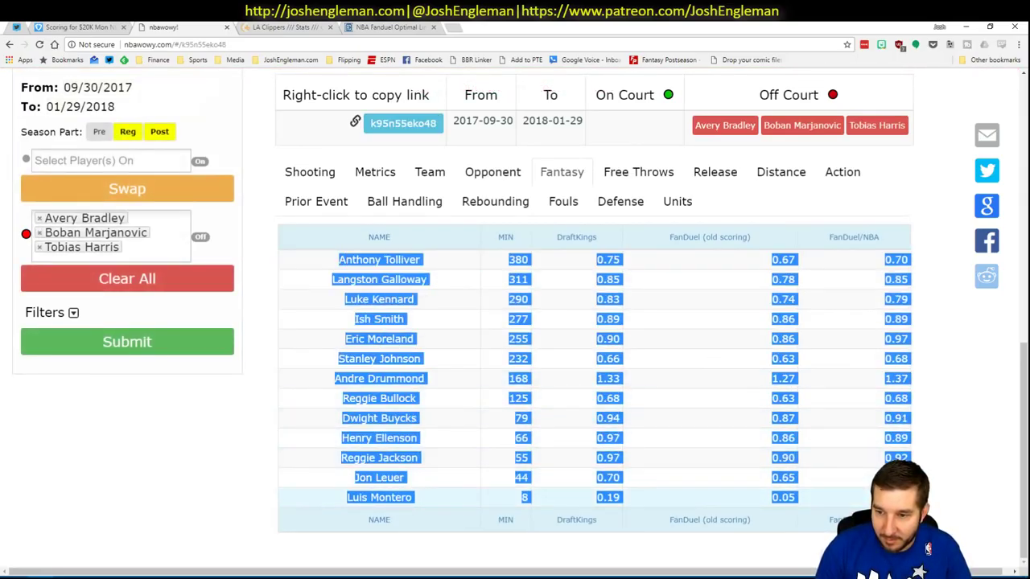
key("alt+Tab")
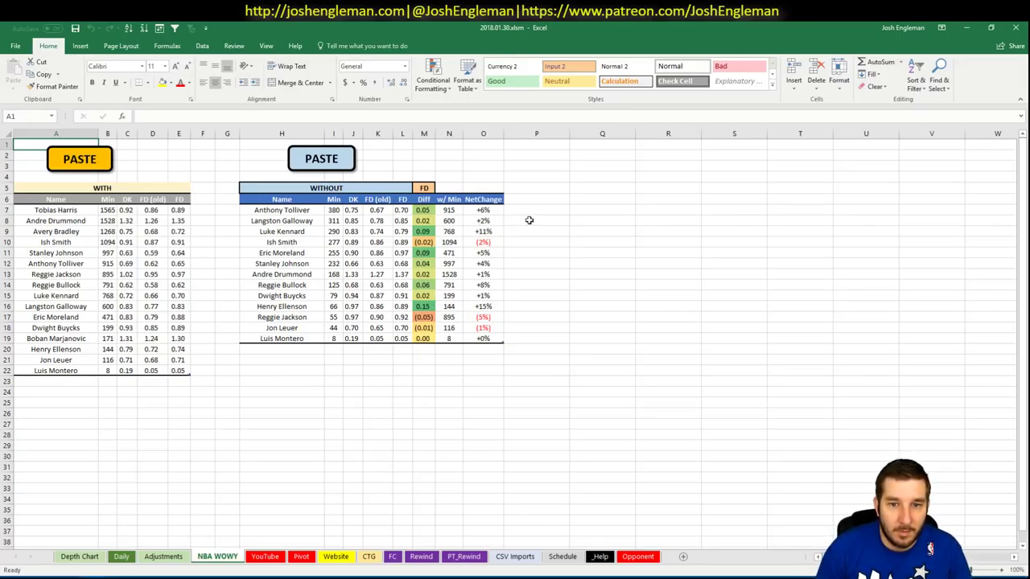
Step: On the YouTube sheet, add Ish Smith to the pick list as a tier 3 play
left_click(266, 557)
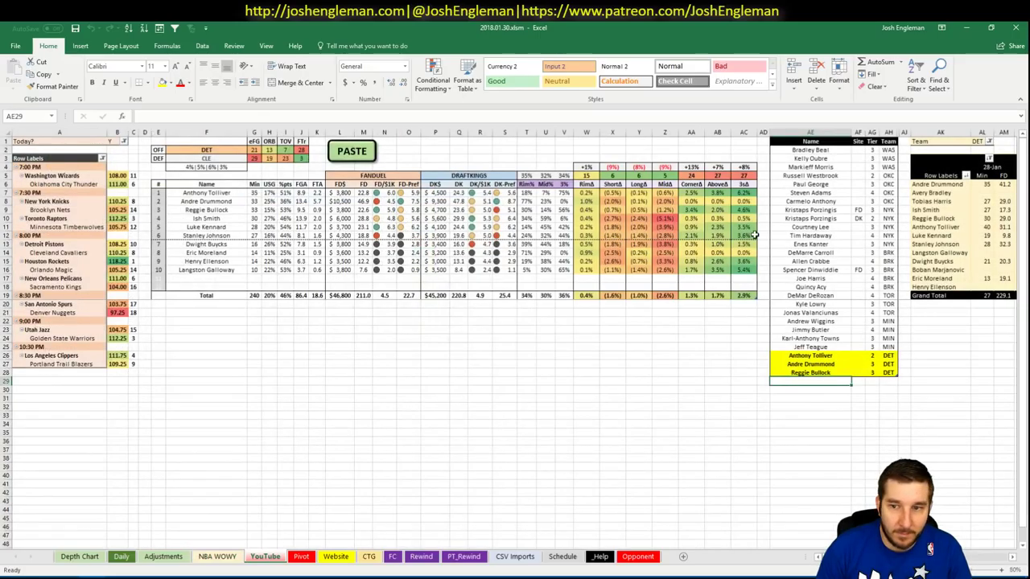
type("Ish Sm")
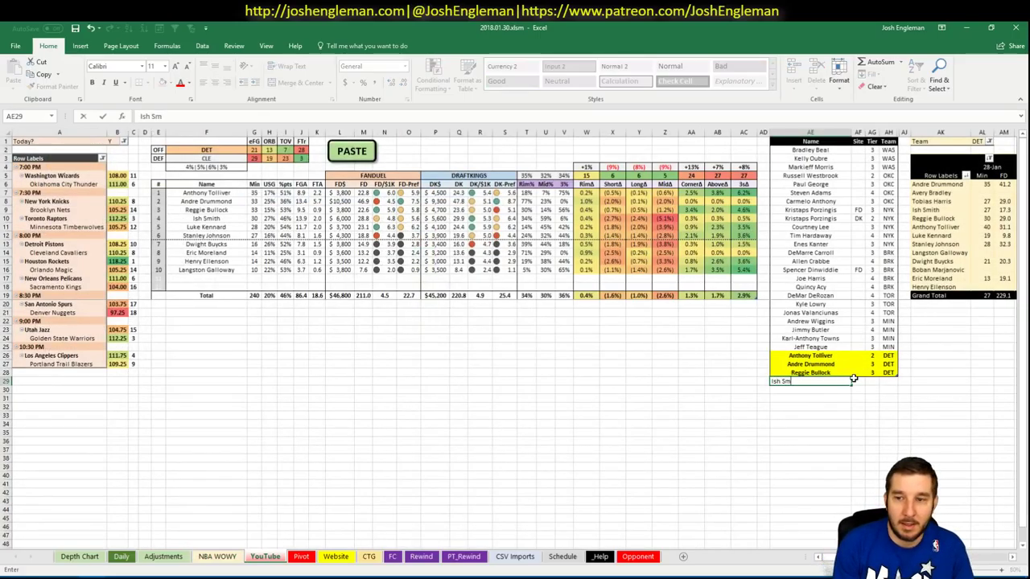
type("ith")
key("Tab")
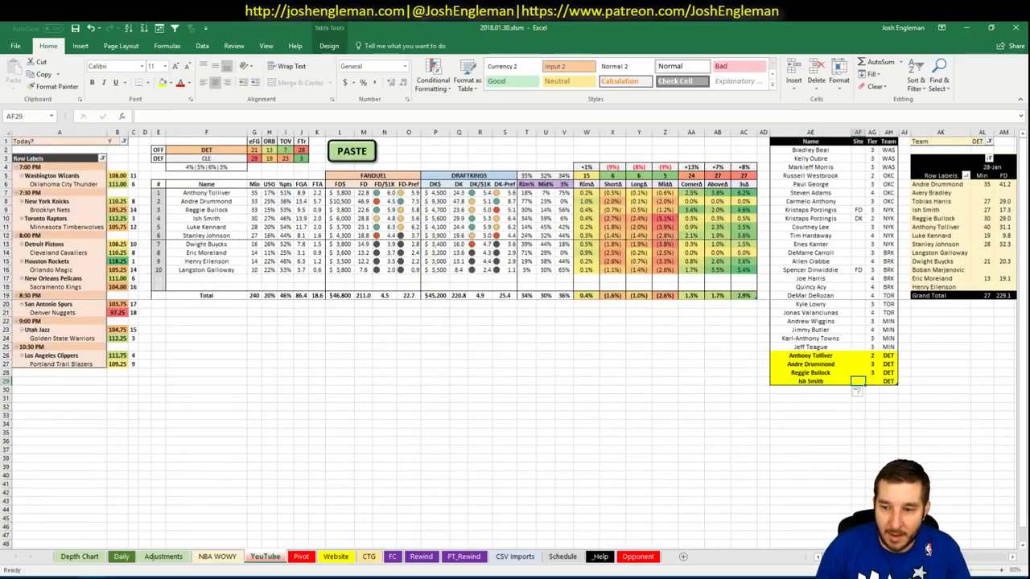
scroll(928, 549, "right", 10)
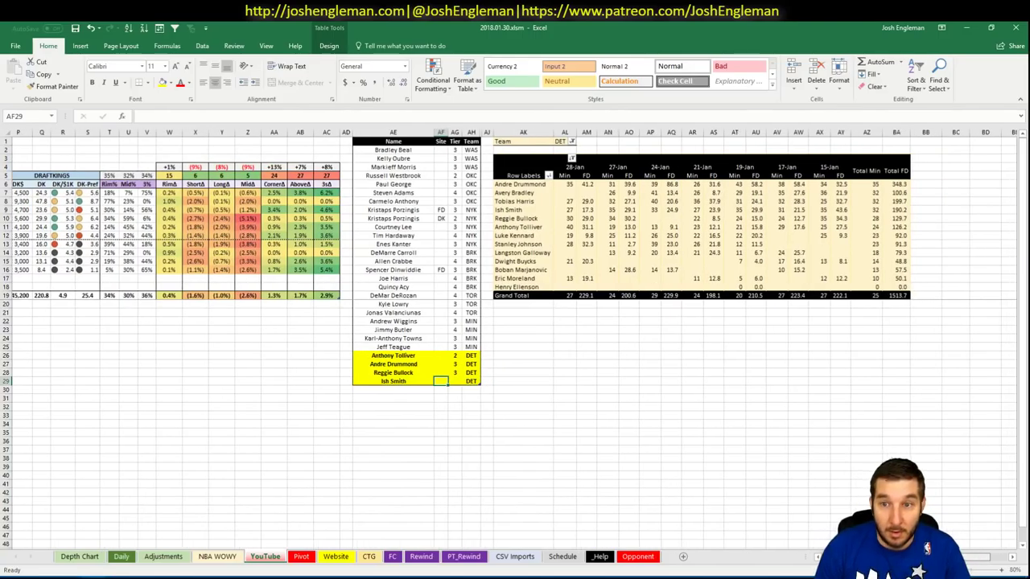
scroll(874, 435, "left", 10)
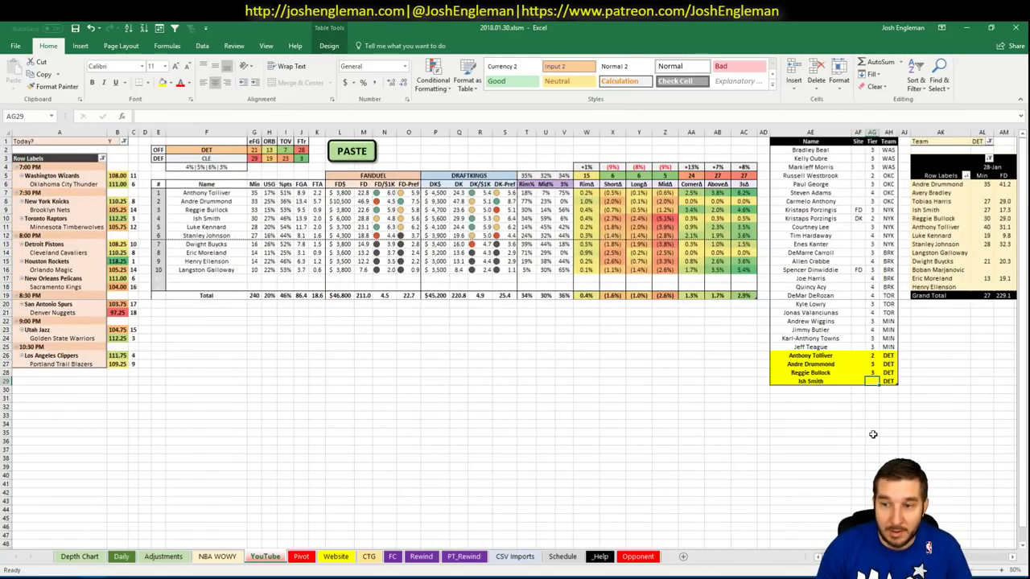
type("3")
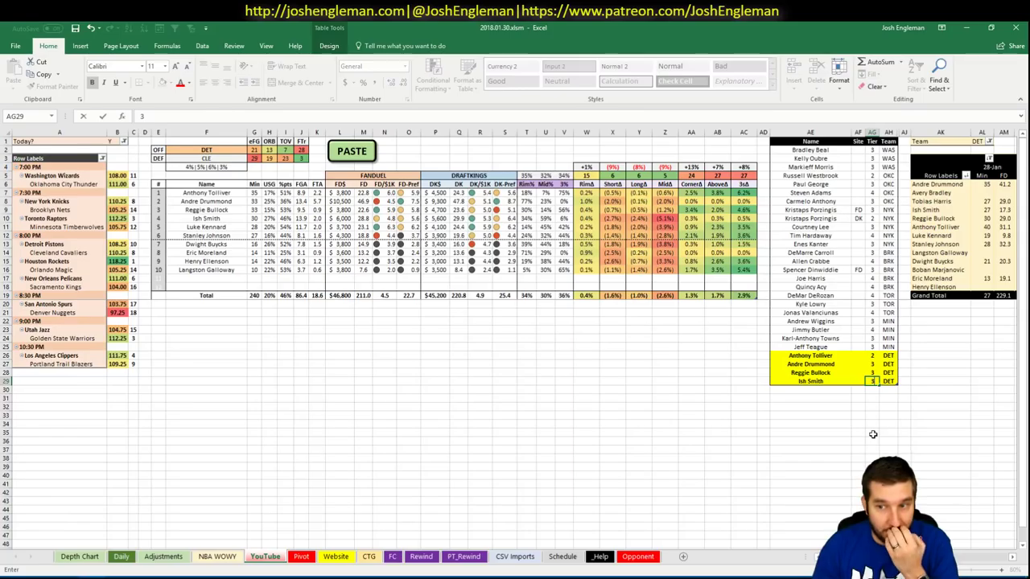
key("Return")
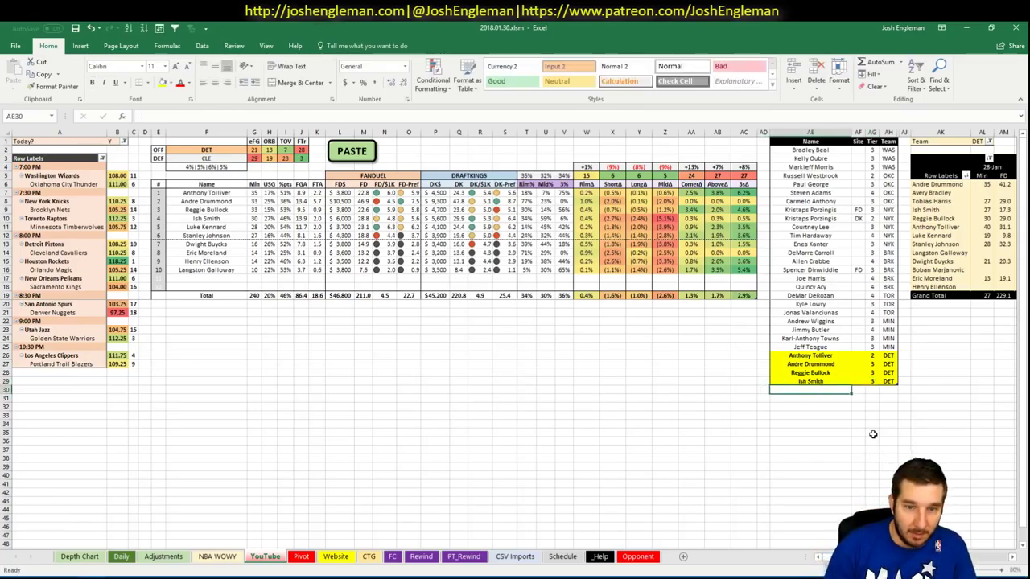
Step: Add Luke Kennard to the pick list below Ish Smith with tier 3
type("L")
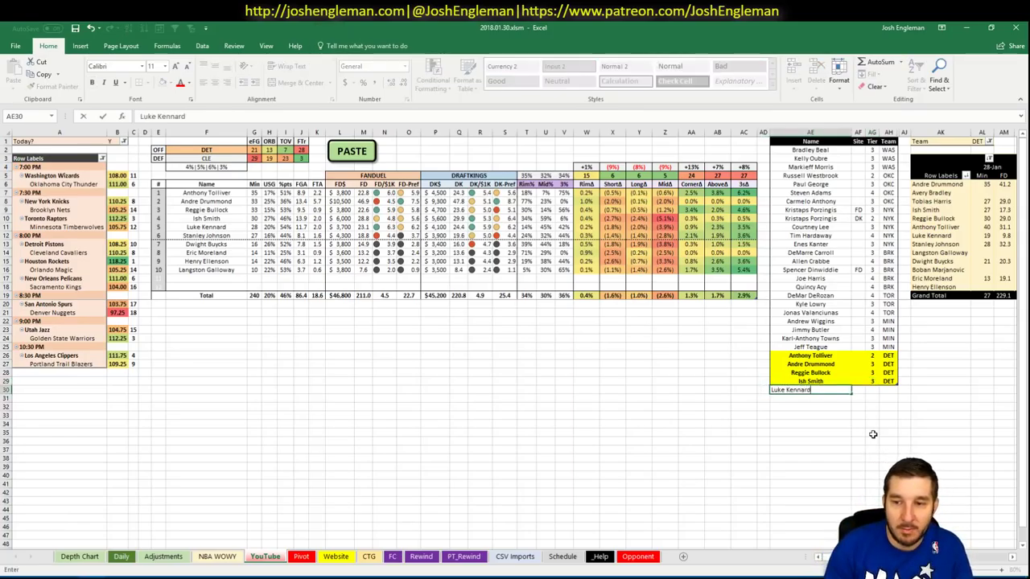
type("uke Kennard")
key("Tab")
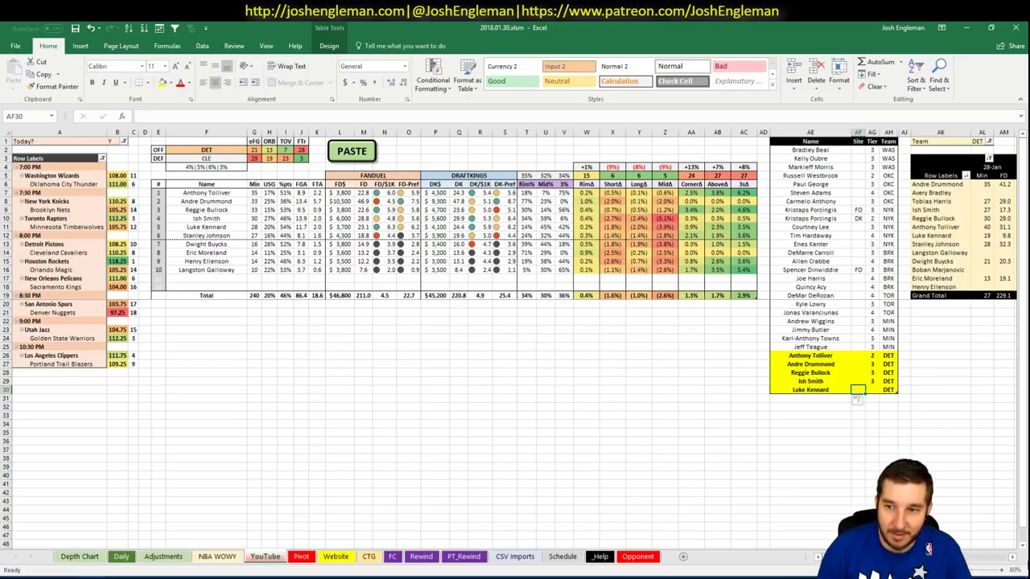
key("Tab")
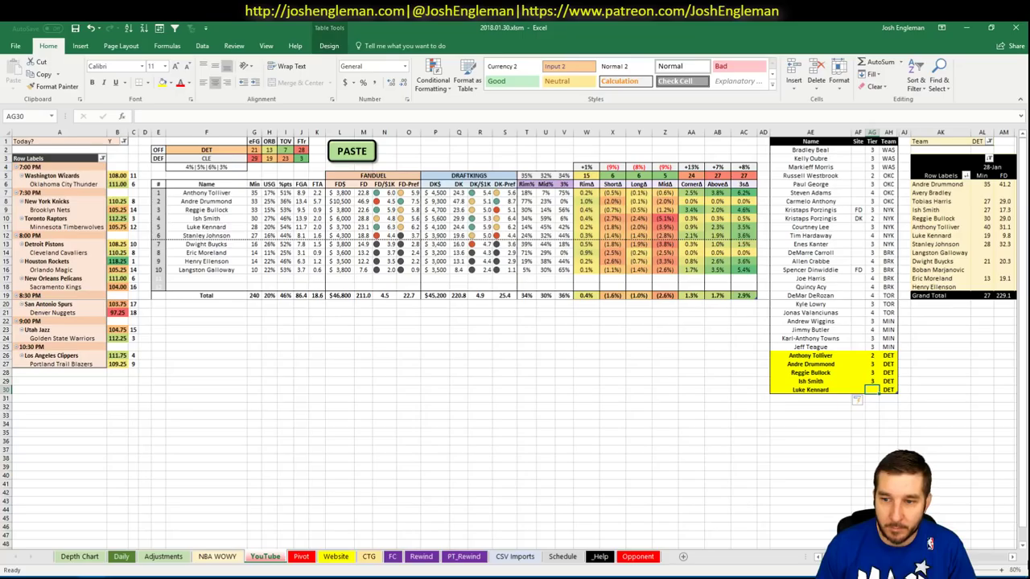
type("3")
key("Return")
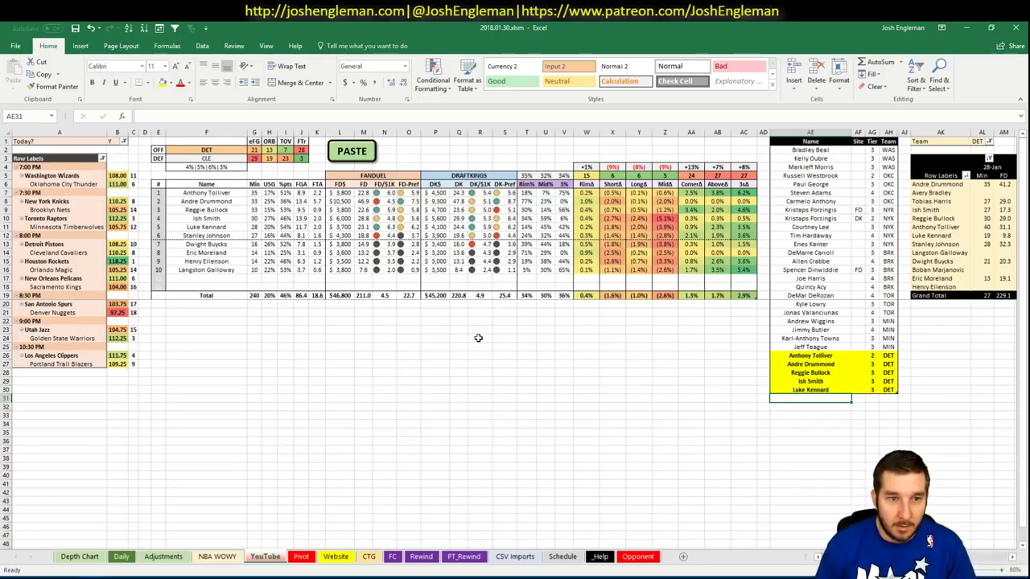
Step: Add Stanley Johnson to the pick list below Luke Kennard with tier 3
type("Stan")
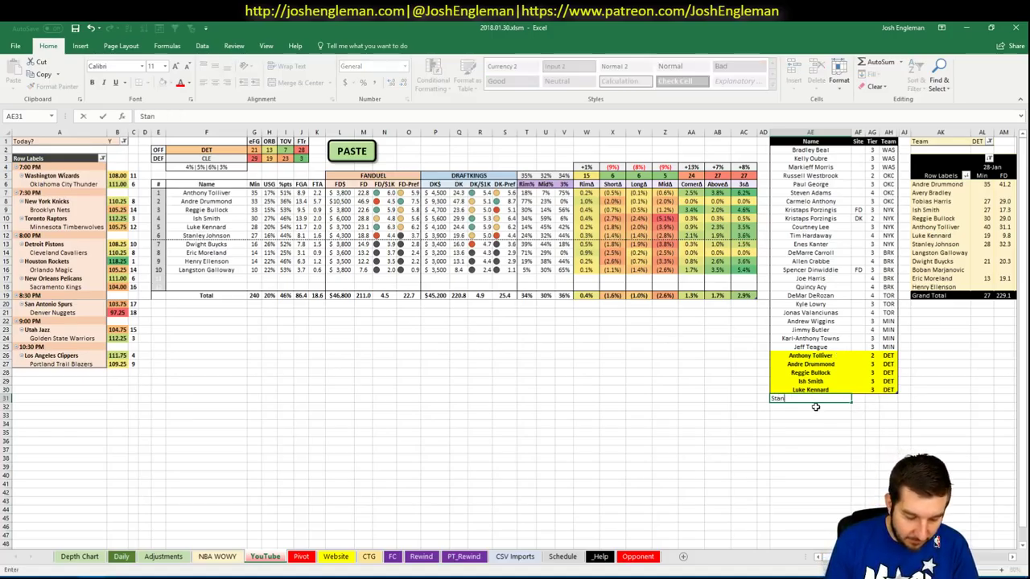
type("ley Johnson")
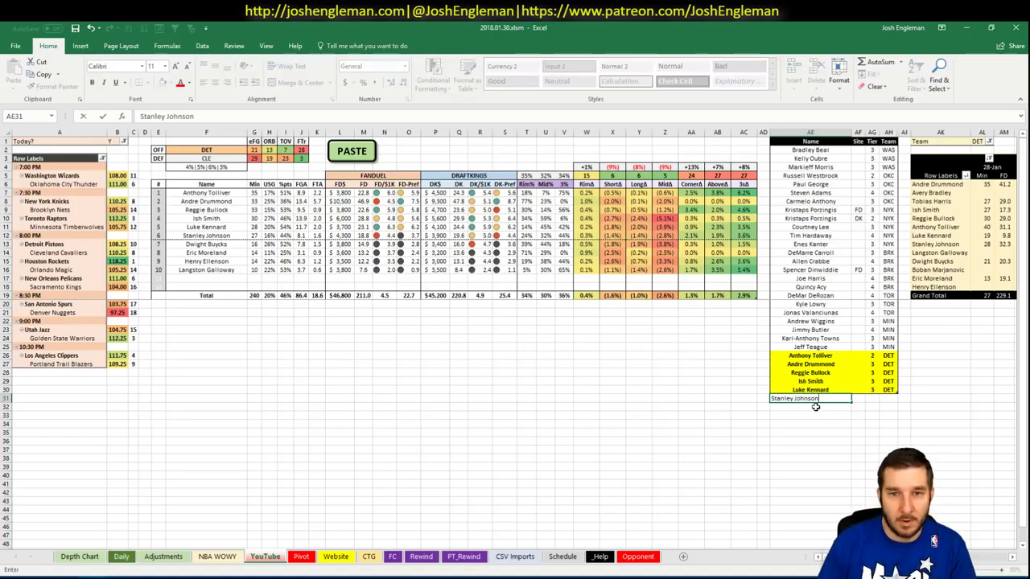
key("Tab")
key("Tab")
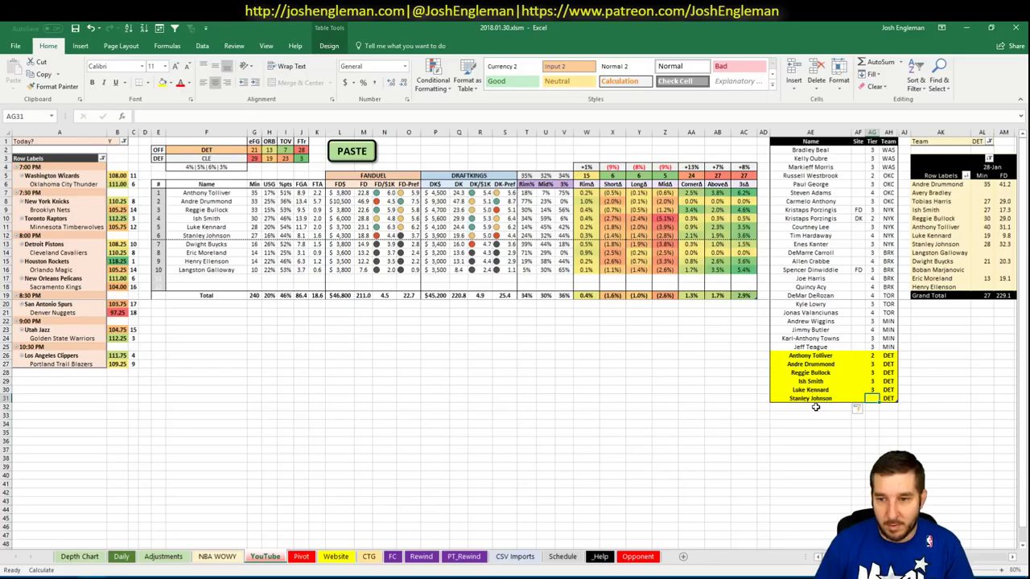
type("3")
key("Return")
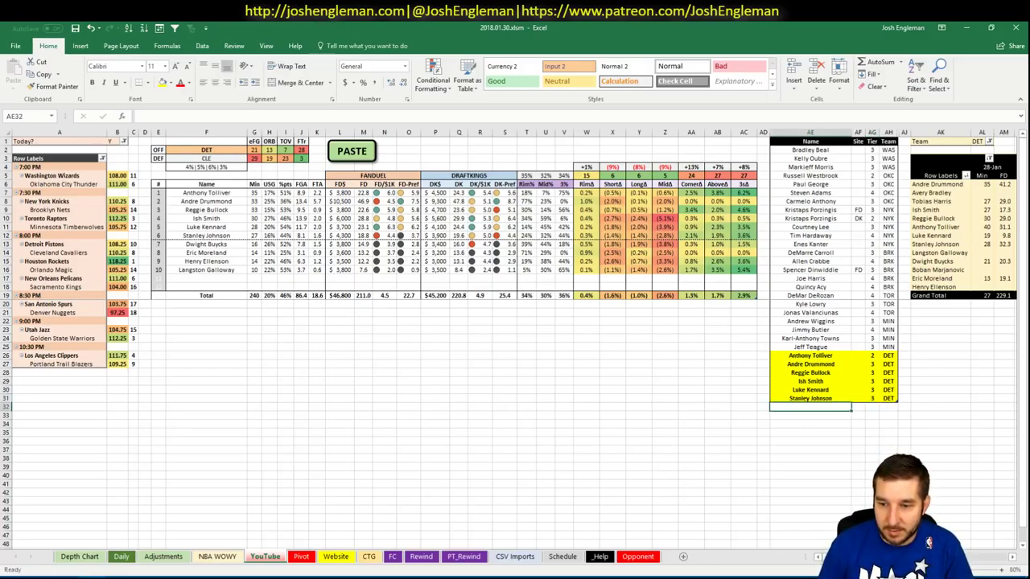
scroll(594, 395, "right", 5)
scroll(594, 394, "left", 5)
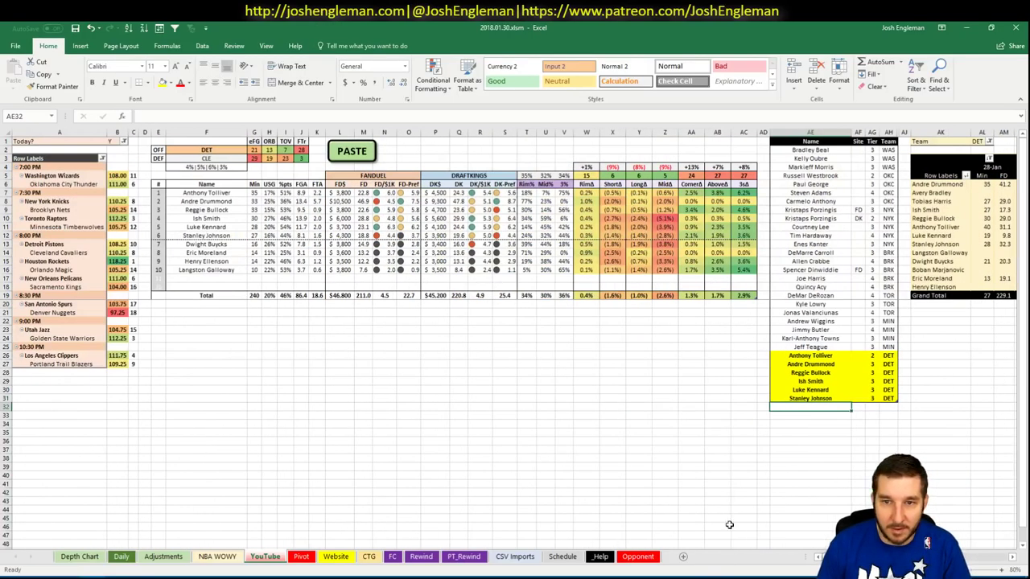
left_click(594, 394)
left_click(612, 372)
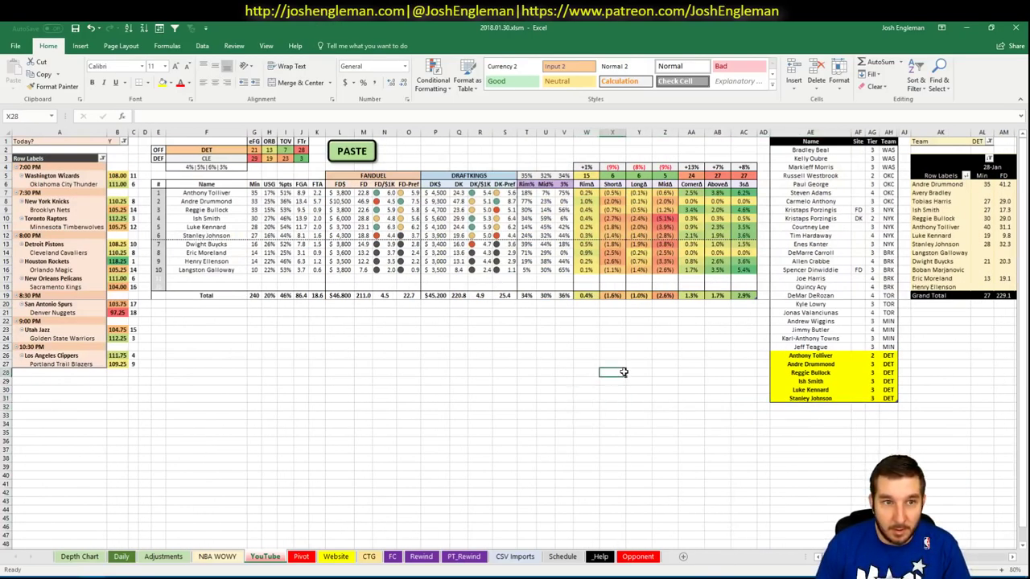
Step: Set the offensive team of the matchup table to CLE to load the Cavaliers' projections against Detroit
left_click(201, 150)
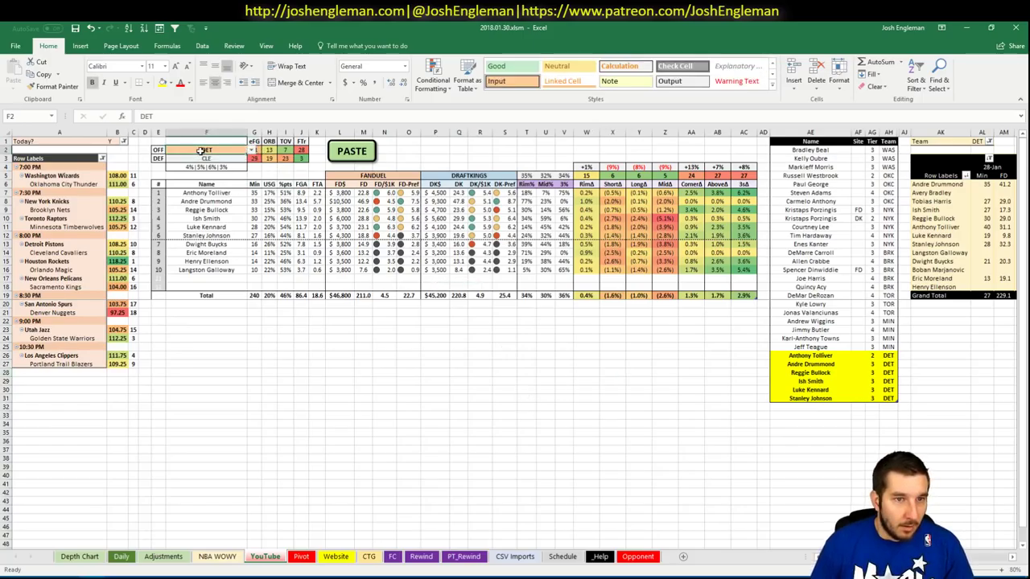
left_click(453, 151)
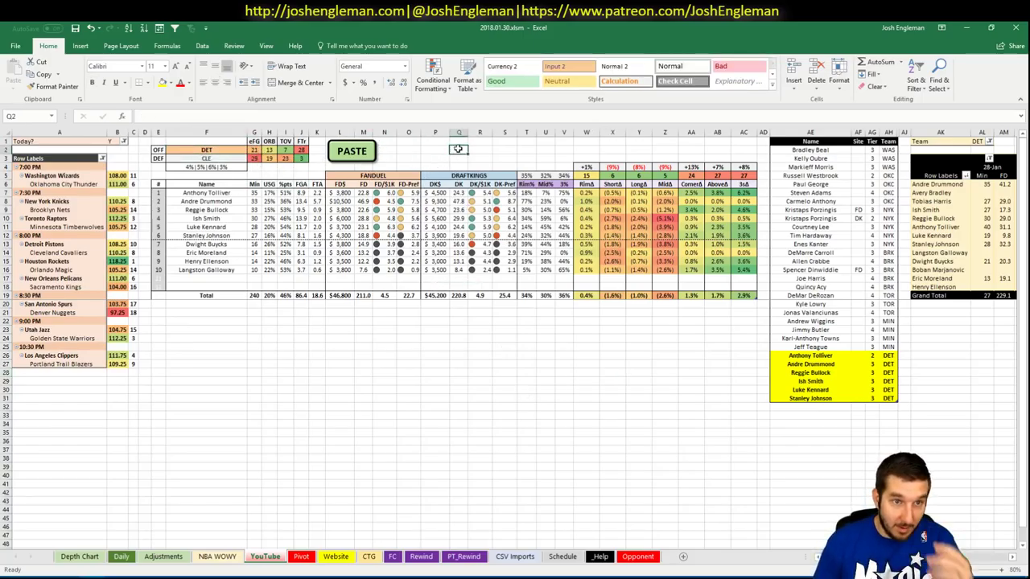
left_click(206, 150)
type("CLE")
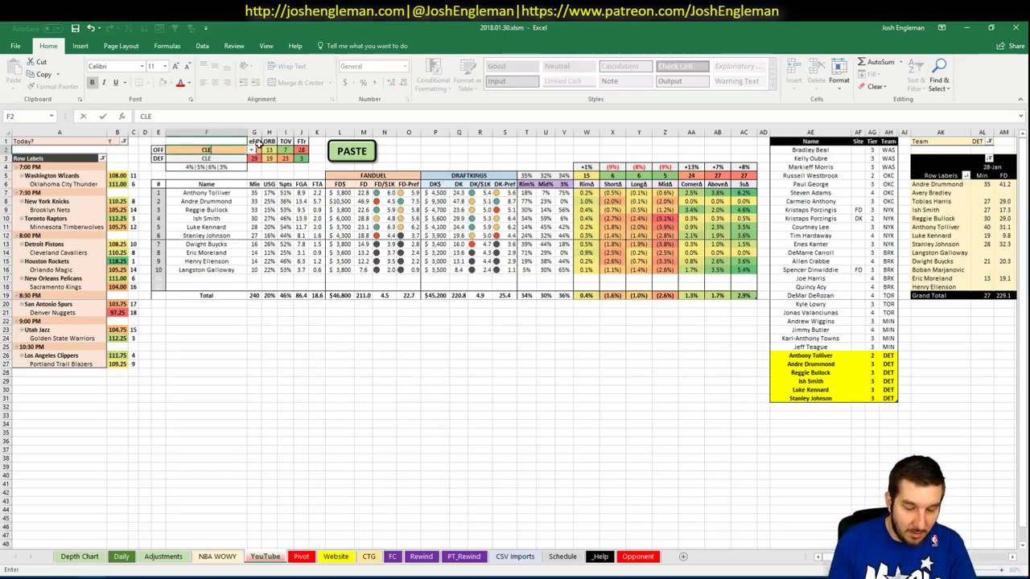
key("Return")
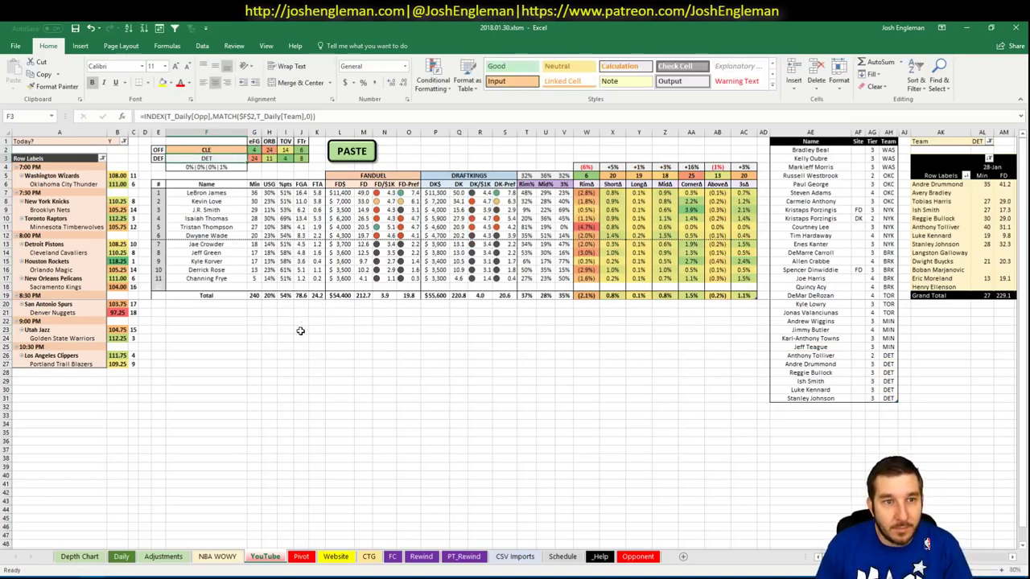
left_click(300, 331)
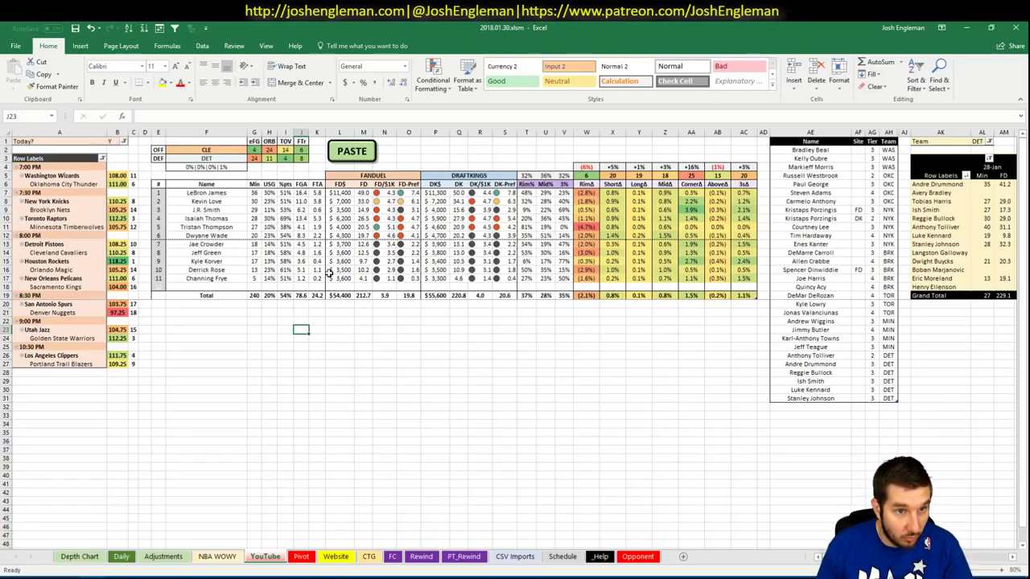
left_click(351, 312)
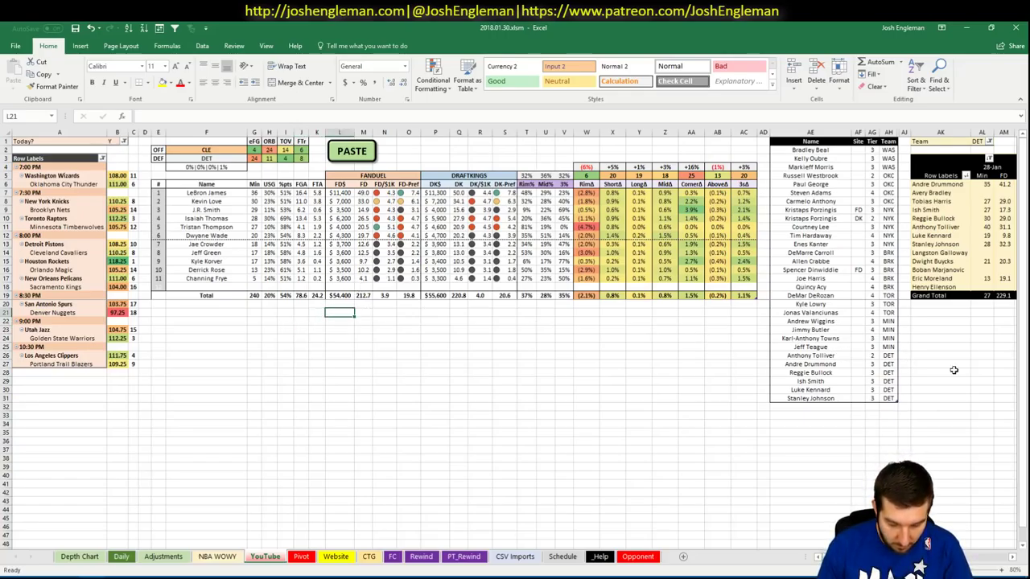
Step: Add LeBron James to the pick list below Stanley Johnson, leaving the site blank and moving on to his tier
left_click(833, 406)
type("Le")
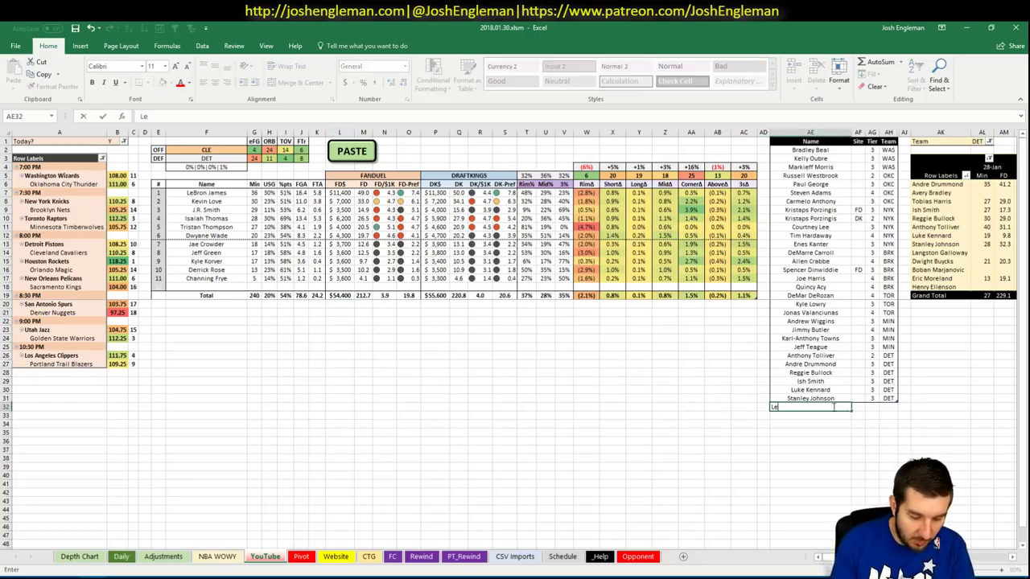
type("Bron James")
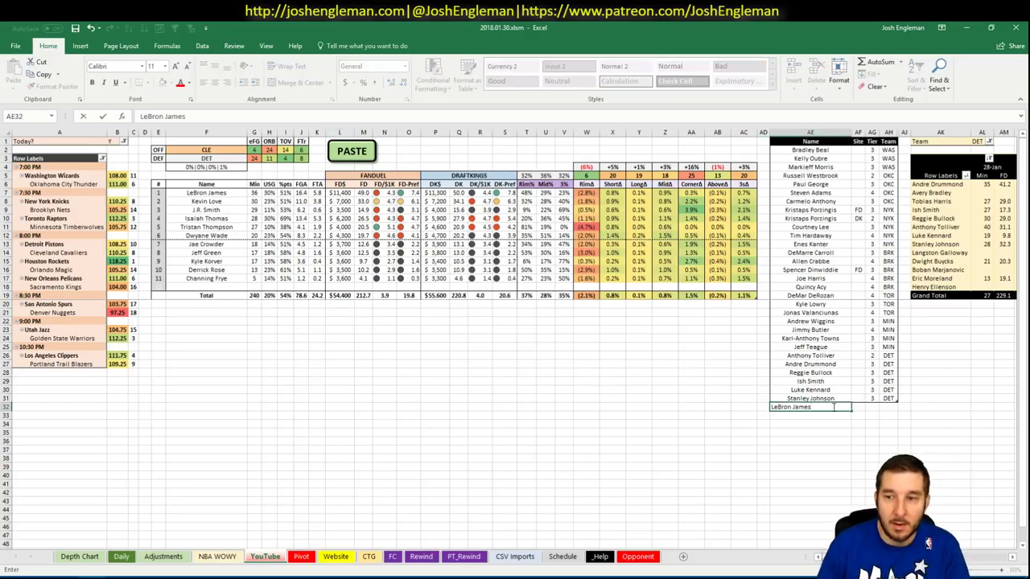
key("Tab")
key("Tab")
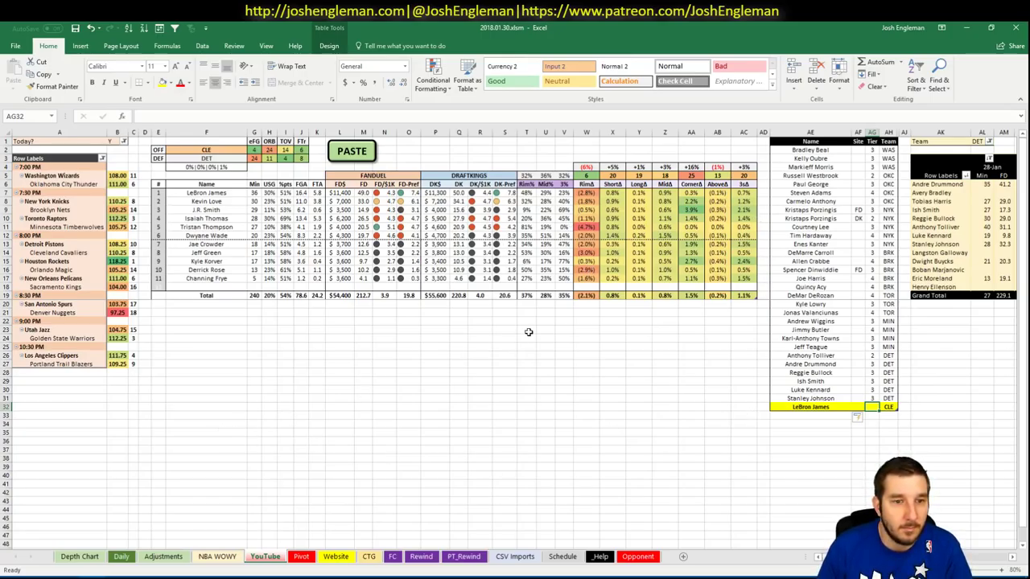
Step: Switch to the Cleaning the Glass page in the browser and search for the Pistons to open Detroit's team page
key("alt+Tab")
left_click(282, 27)
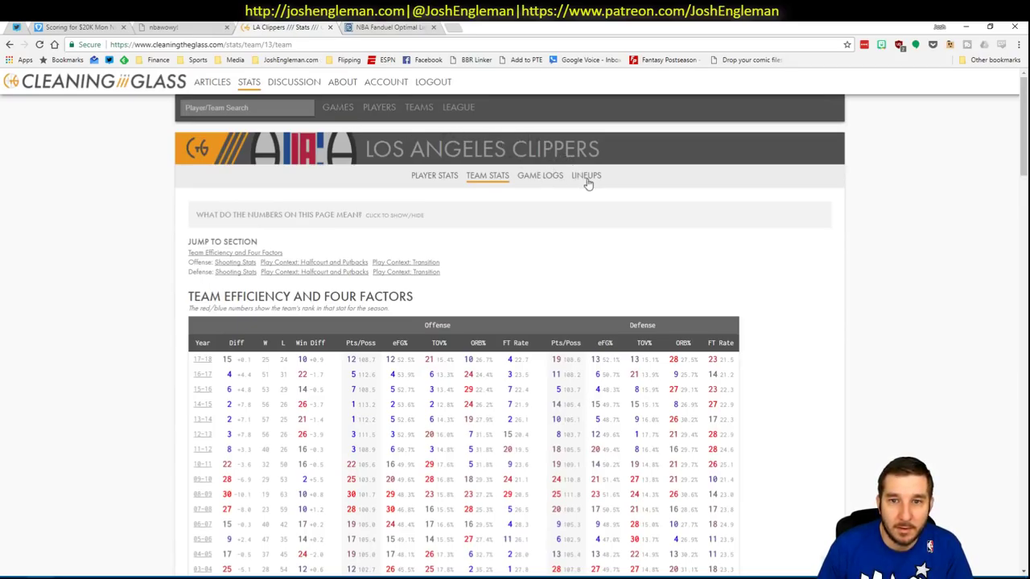
left_click(252, 112)
type("pist")
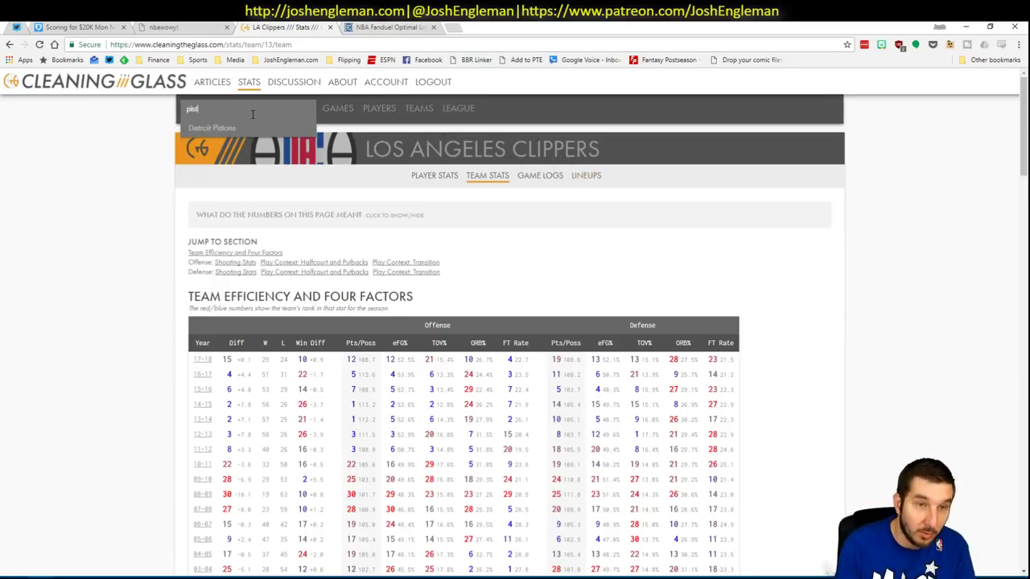
type("on")
key("Return")
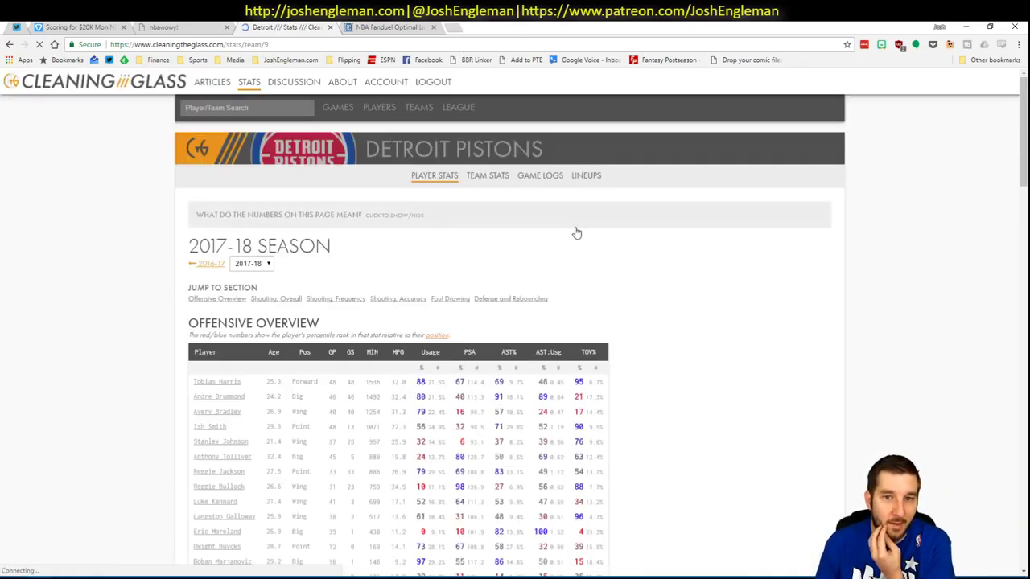
Step: Open the Pistons' lineups page and examine the offensive tables and the defensive shooting frequency table
left_click(587, 177)
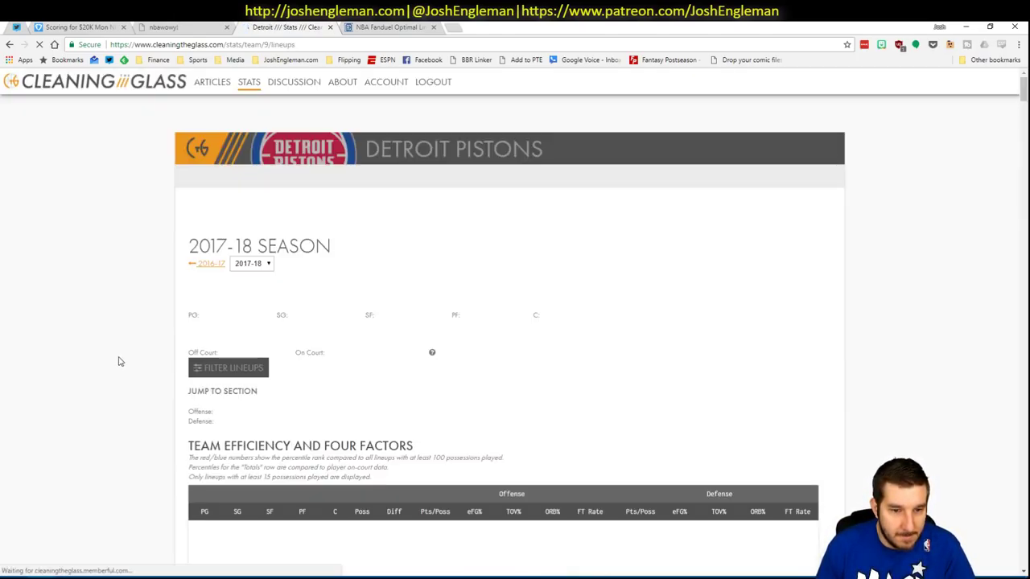
scroll(127, 374, "down", 1)
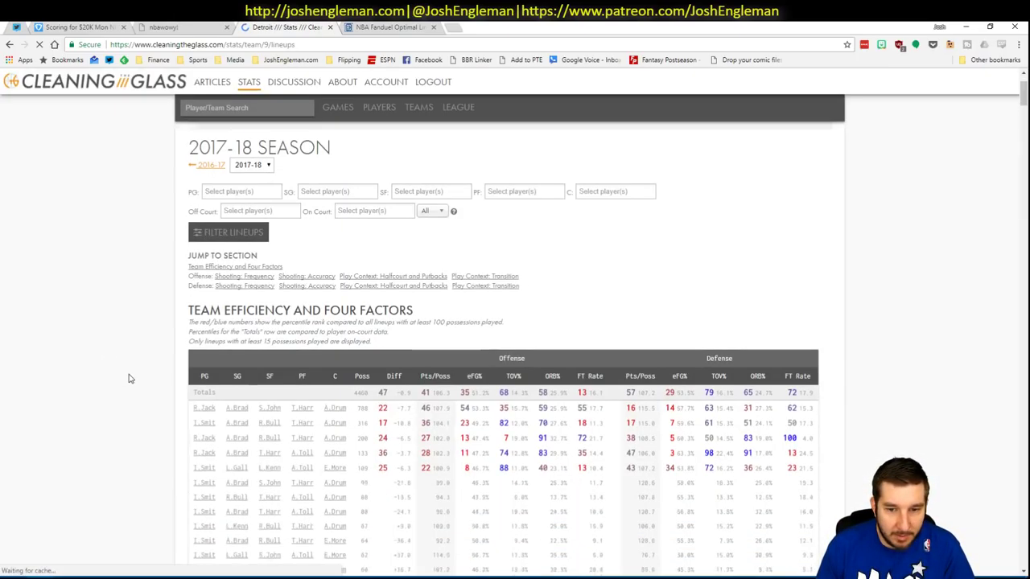
scroll(132, 369, "down", 10)
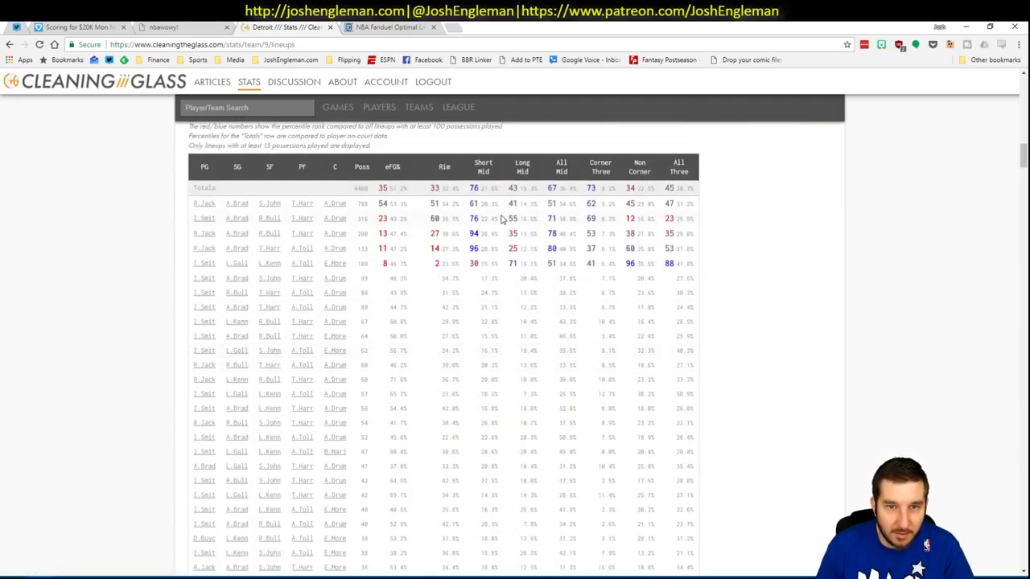
scroll(515, 214, "up", 2)
scroll(544, 240, "down", 6)
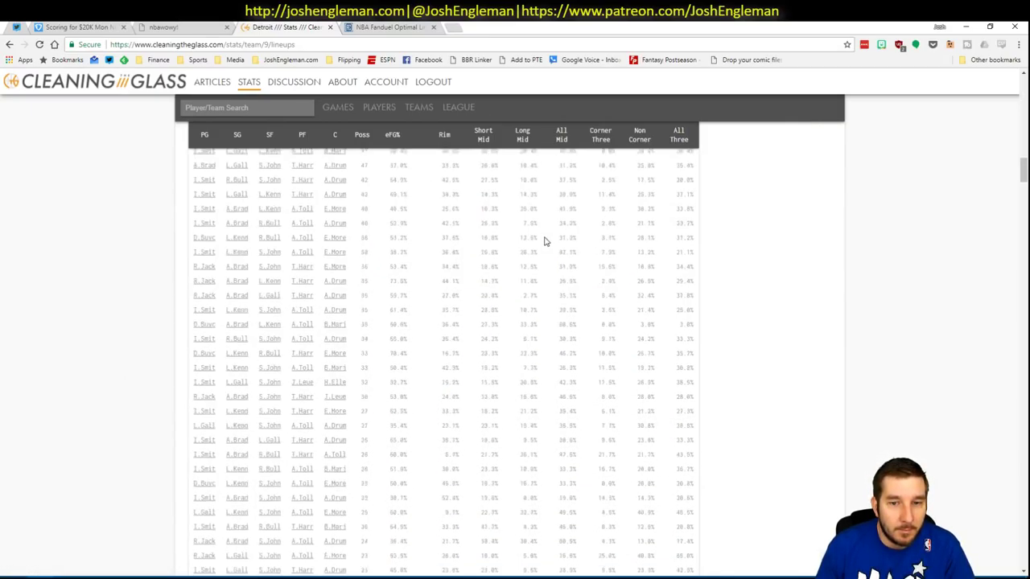
scroll(540, 240, "down", 10)
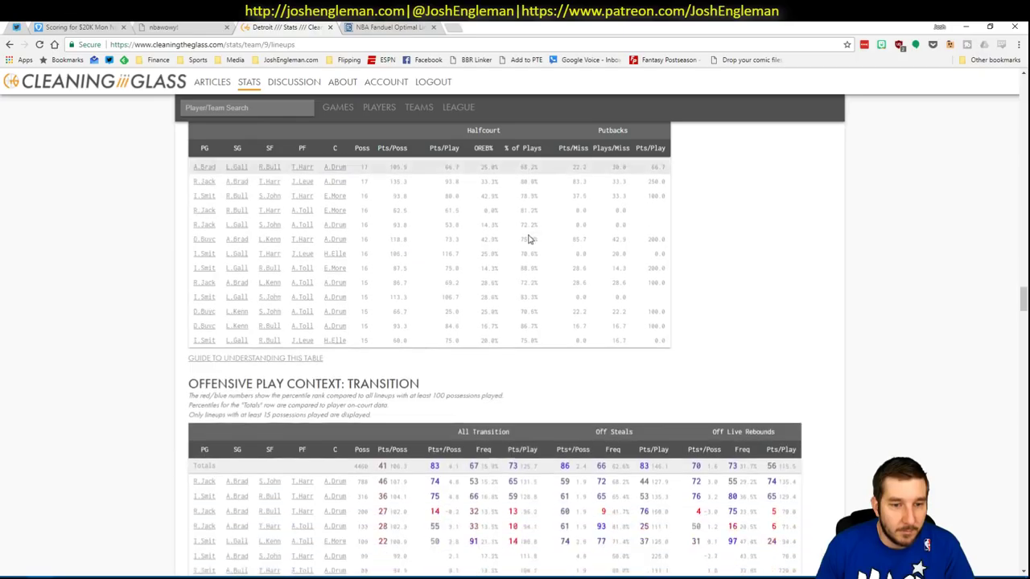
scroll(528, 239, "down", 10)
scroll(507, 233, "up", 1)
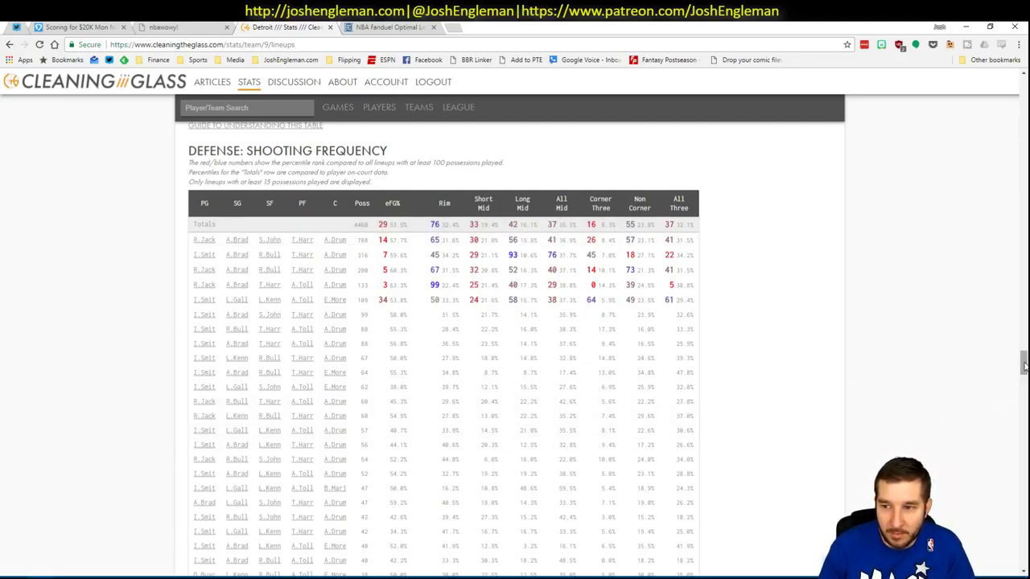
left_click_drag(1024, 366, 1019, 202)
scroll(1023, 126, "up", 15)
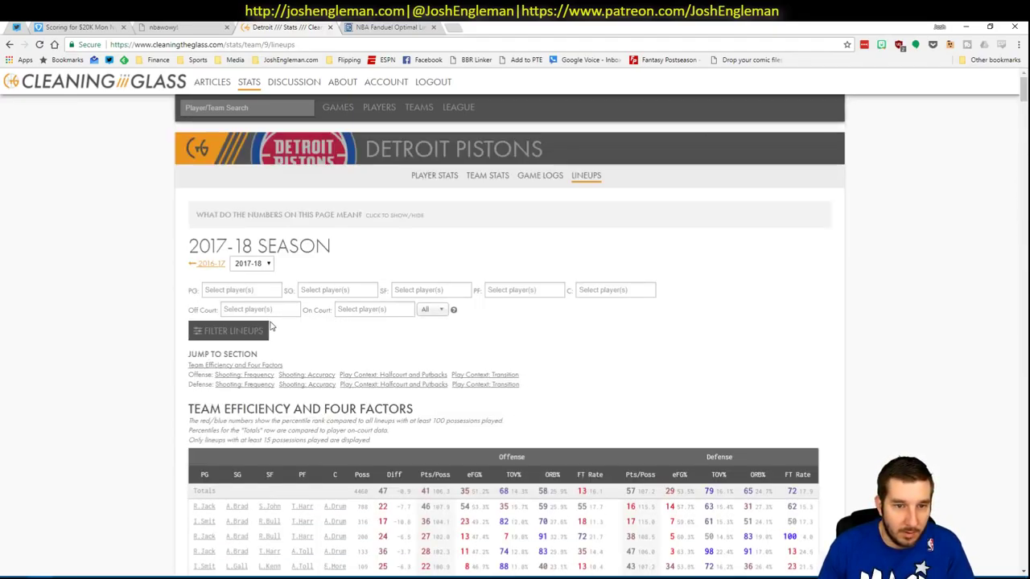
Step: Filter Detroit's lineups to those with Avery Bradley, Tobias Harris and Boban Marjanovic off the court
left_click(263, 310)
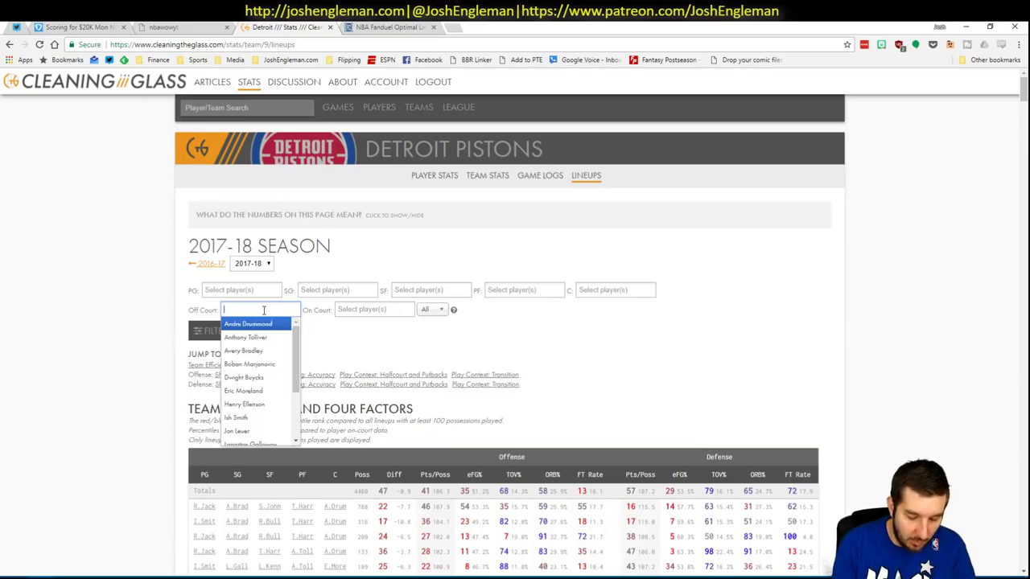
type("avery")
key("Return")
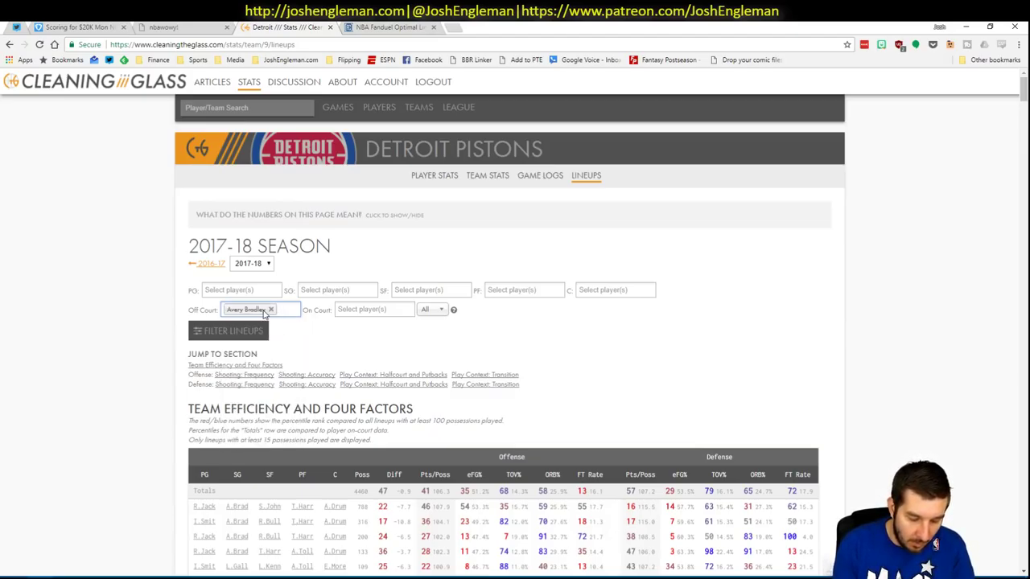
type("tobias")
key("Return")
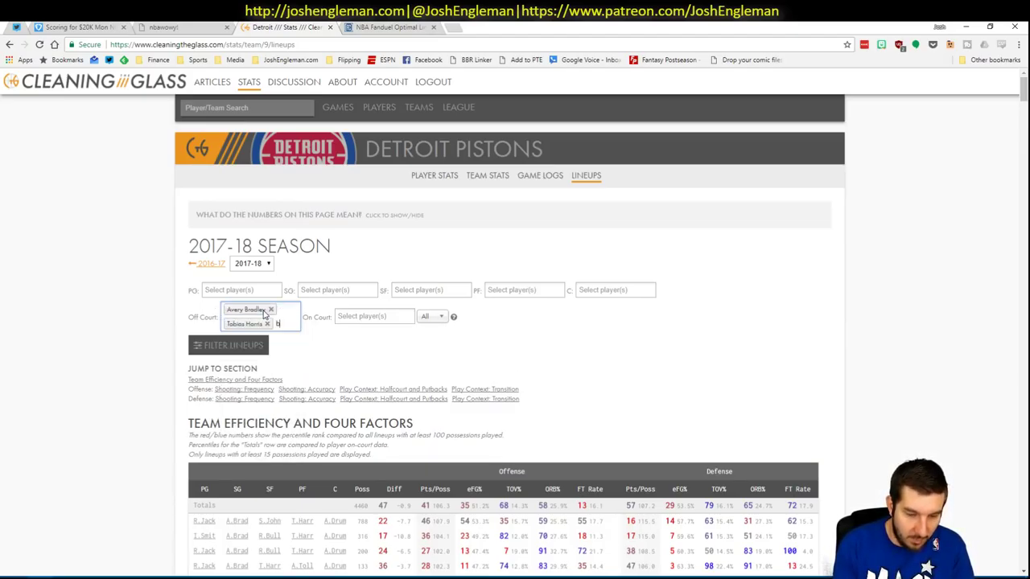
type("b")
key("Return")
left_click(241, 374)
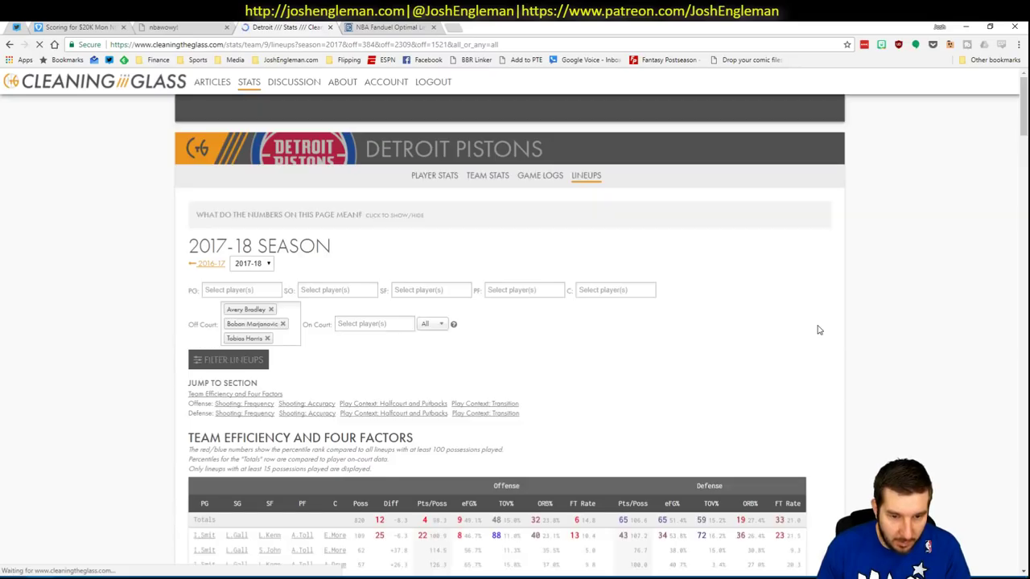
Step: Examine the defensive shooting frequency of the filtered Detroit lineups, including the corner three column
scroll(817, 333, "down", 15)
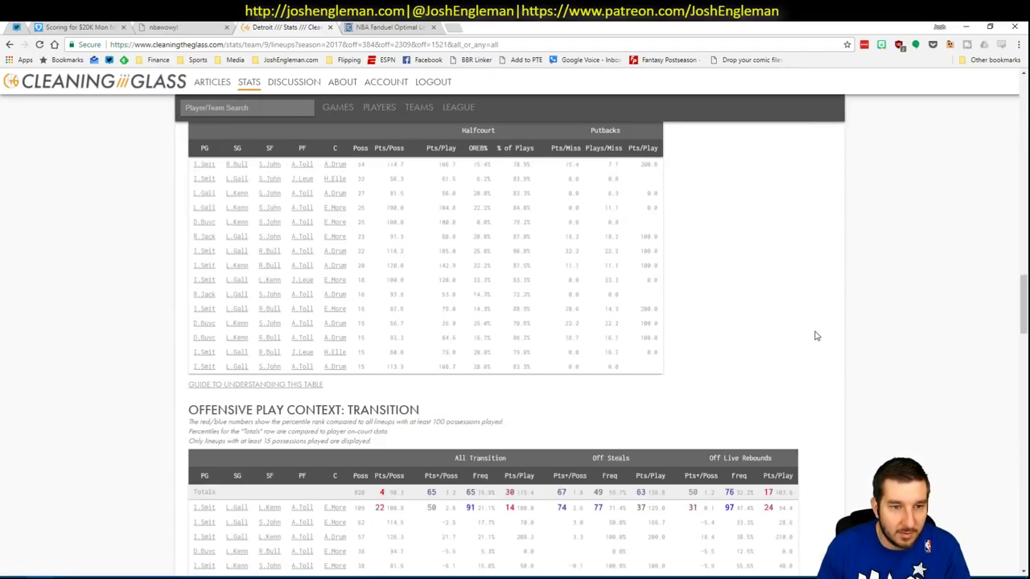
scroll(815, 336, "down", 15)
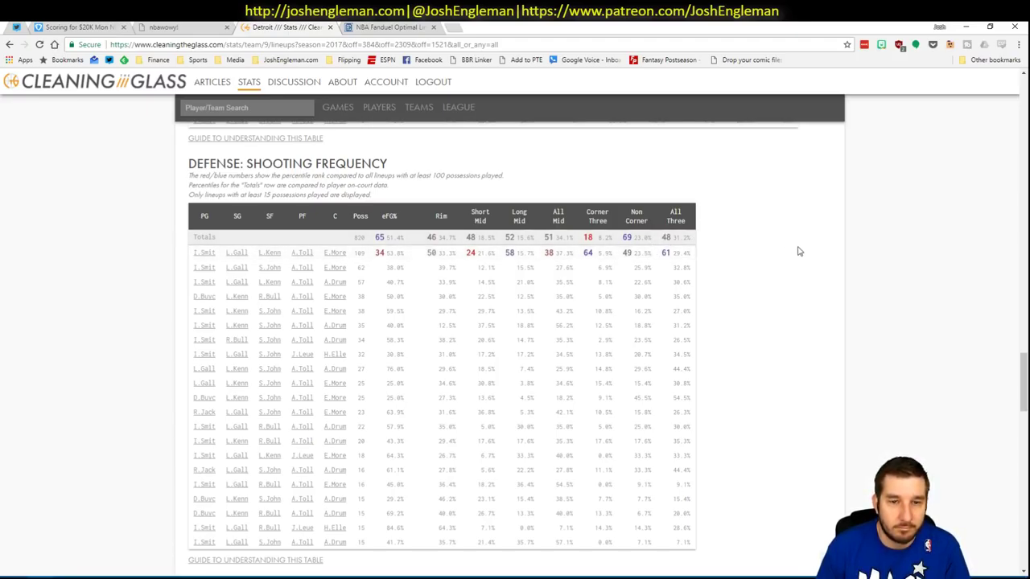
scroll(820, 268, "up", 5)
scroll(821, 270, "down", 5)
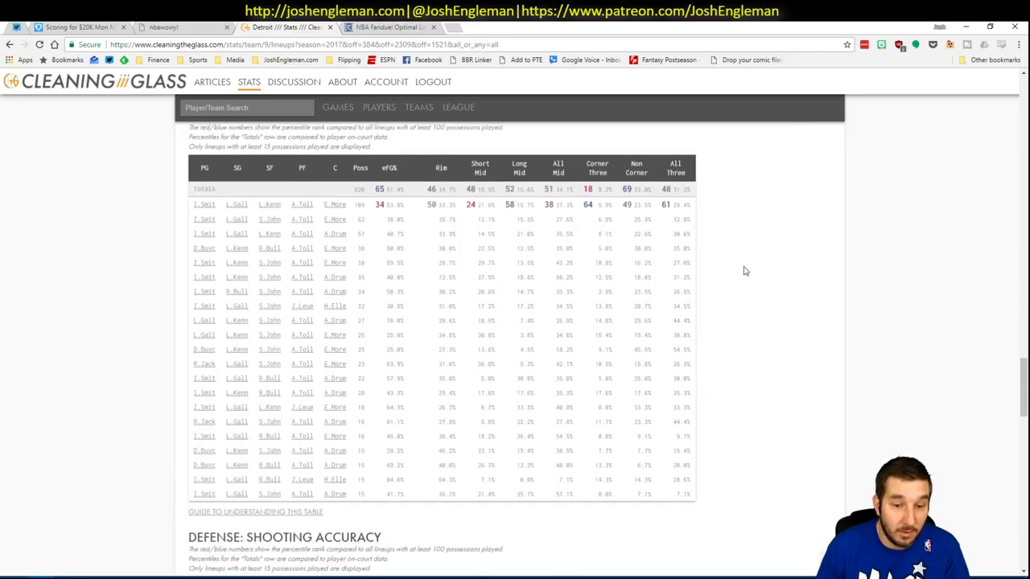
scroll(390, 221, "up", 1)
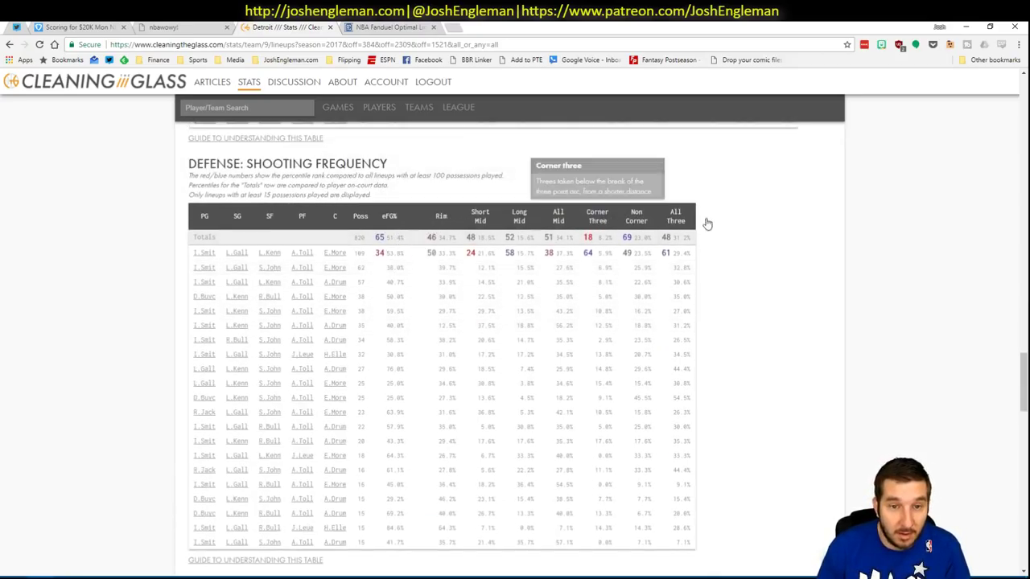
scroll(803, 249, "down", 2)
scroll(803, 255, "up", 2)
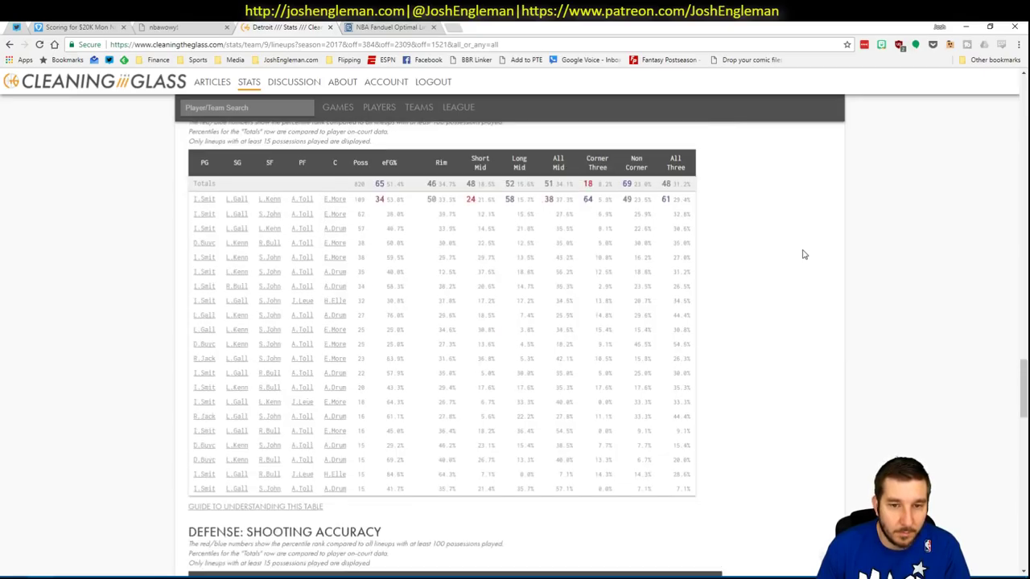
Step: Switch back to the Excel workbook and set LeBron James's tier to 3 in the pick list
key("alt+Tab")
left_click(422, 340)
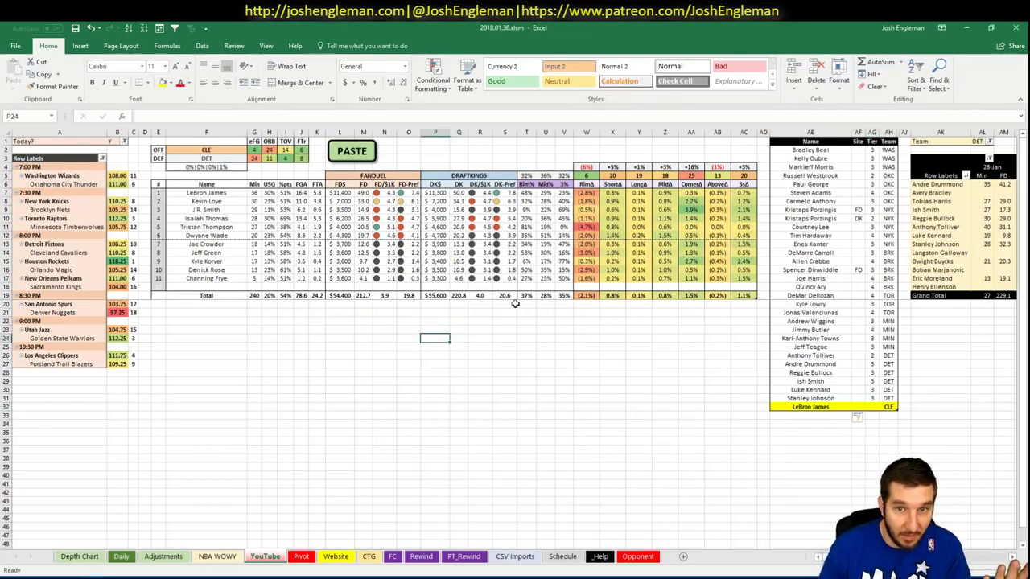
left_click(873, 406)
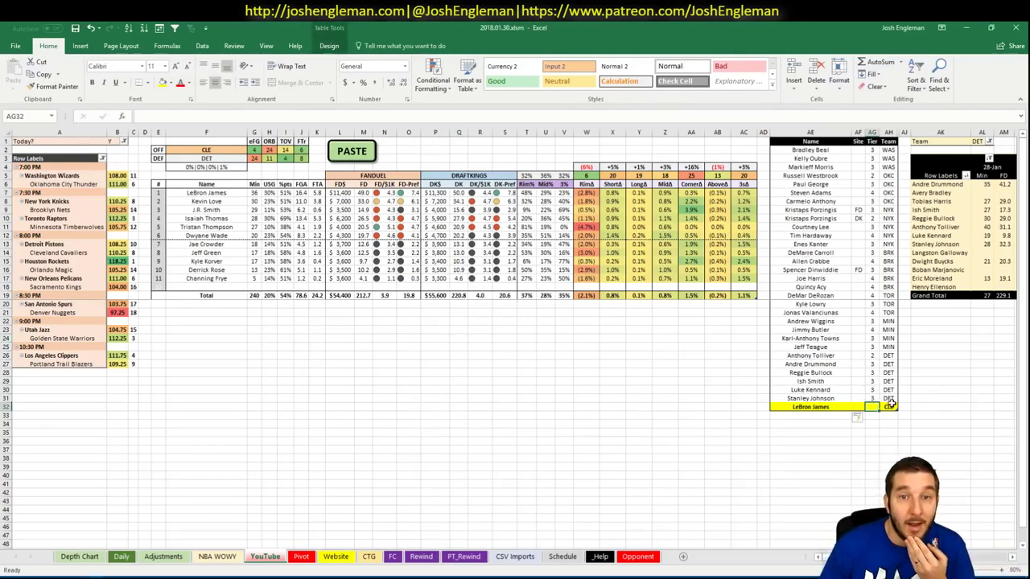
type("3")
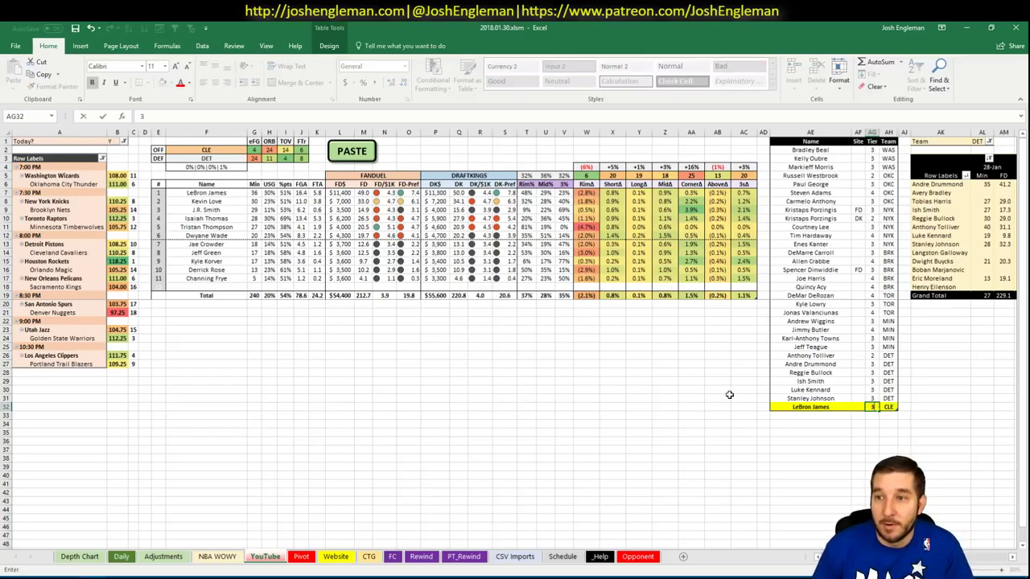
Step: Set the team filter of the recent minutes pivot table to CLE
left_click(979, 142)
type("CLE")
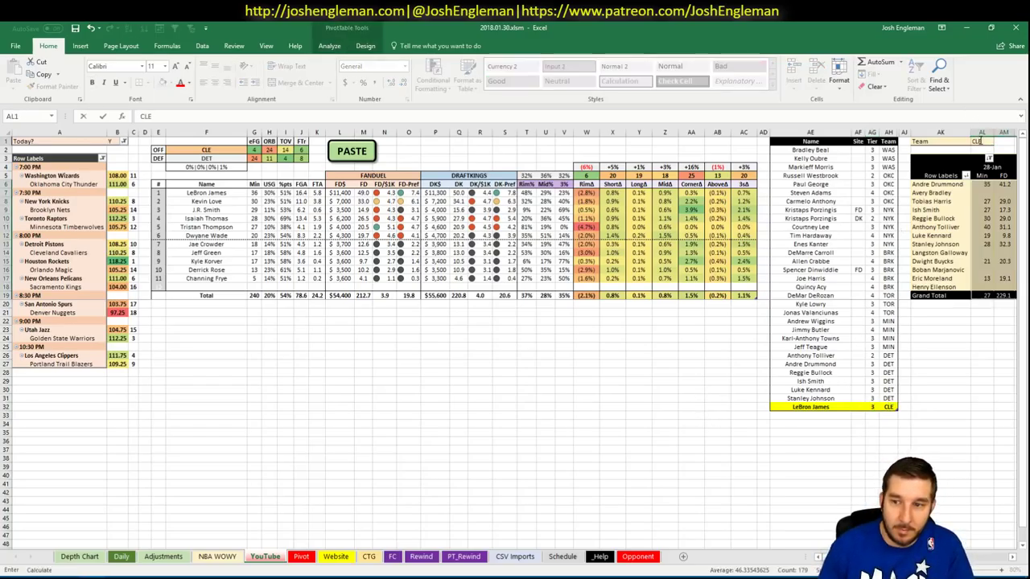
key("Return")
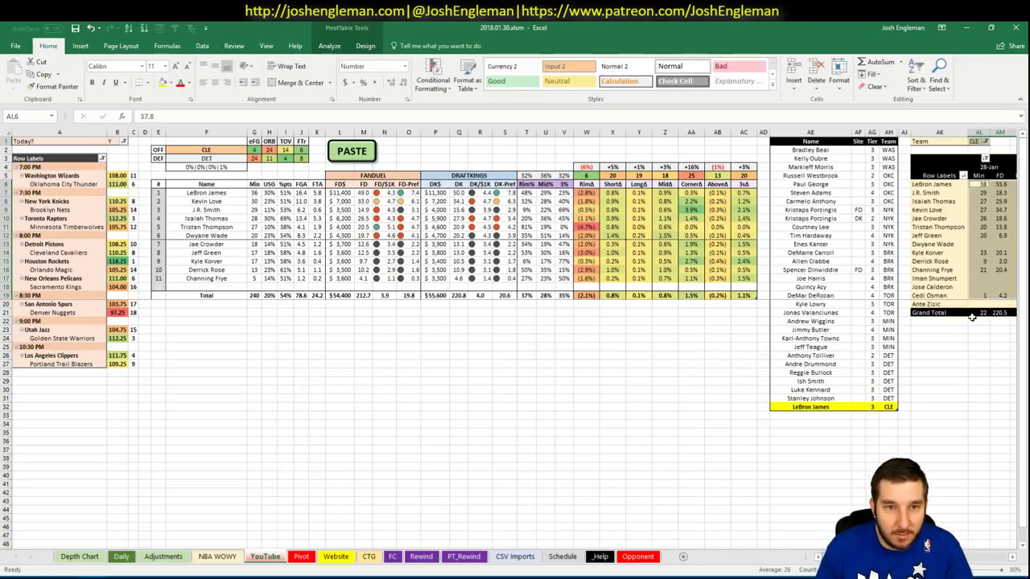
left_click(946, 349)
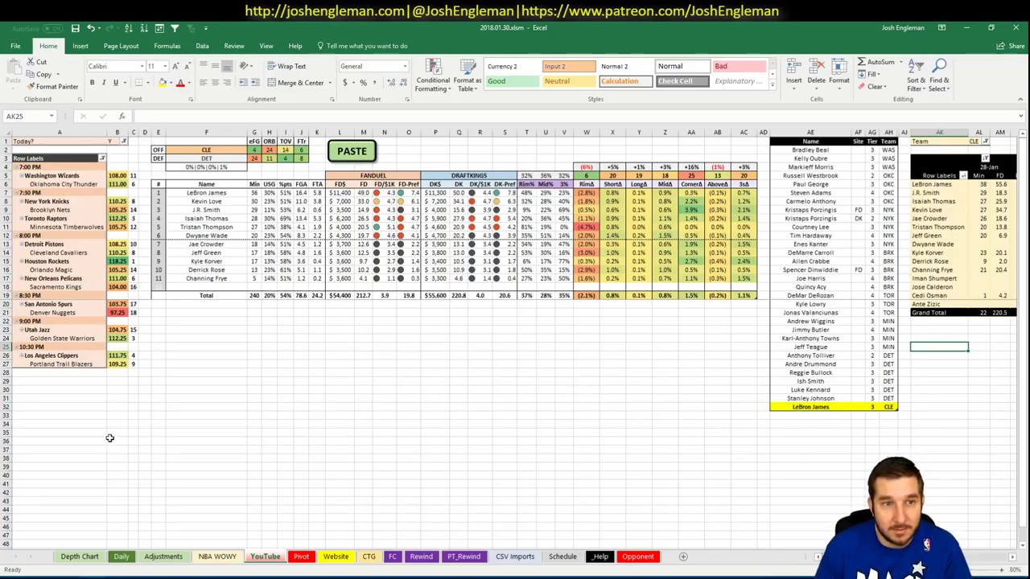
Step: Switch to FantasyCruncher in the browser, list the power forwards and view Kevin Love's game log against opponent DET
key("alt+Tab")
key("ctrl+Tab")
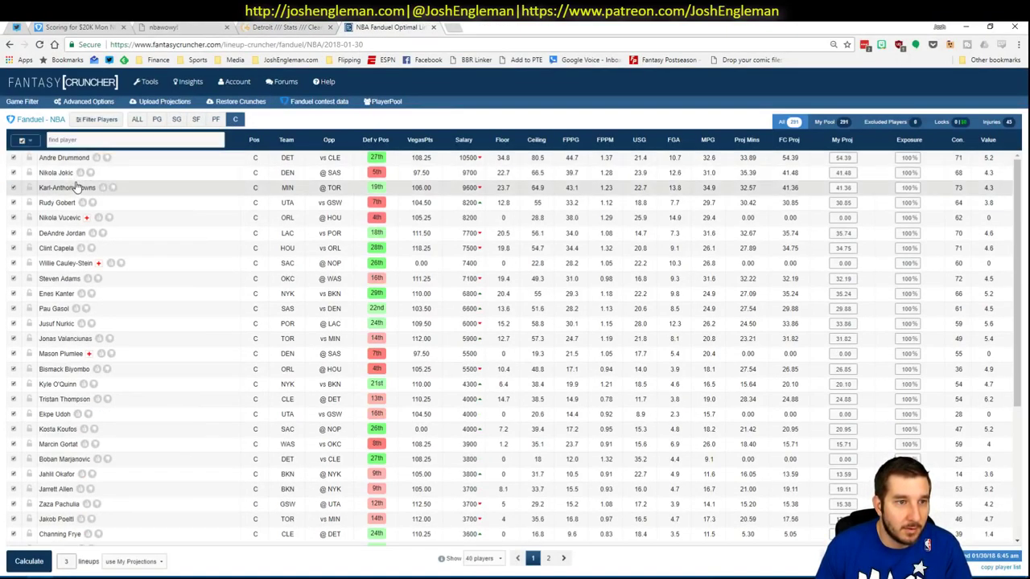
left_click(216, 119)
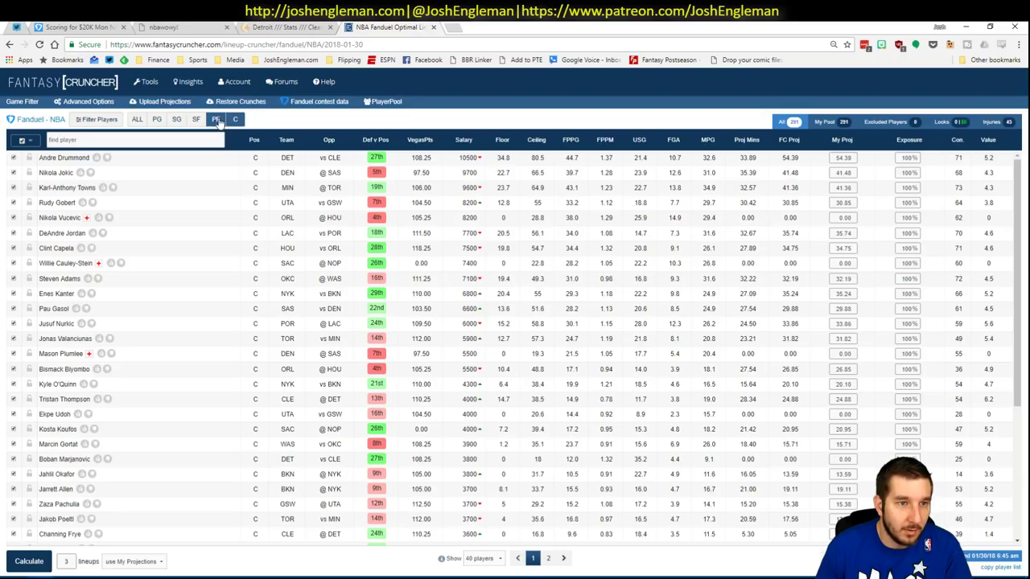
left_click(55, 264)
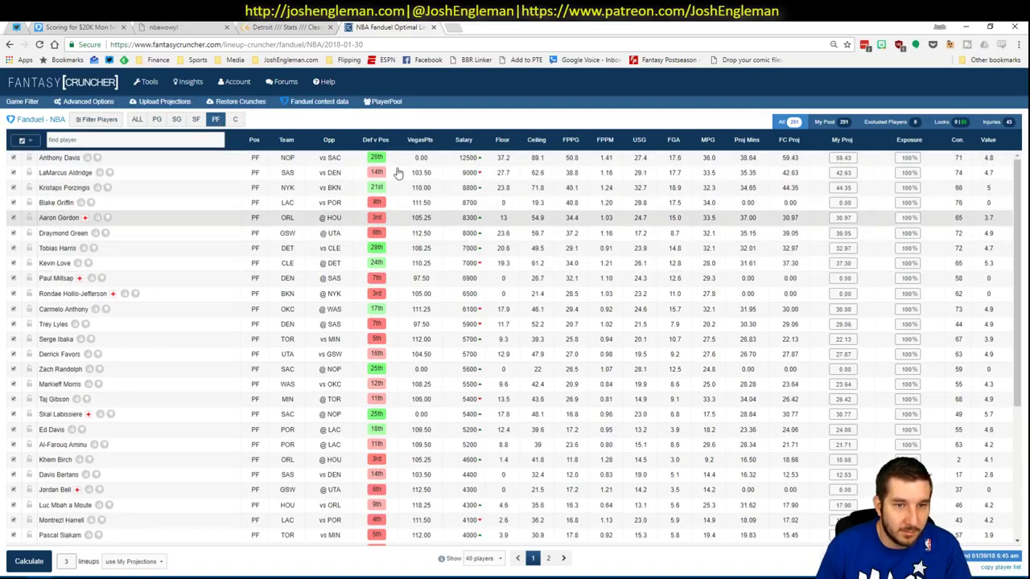
left_click(310, 284)
left_click(306, 303)
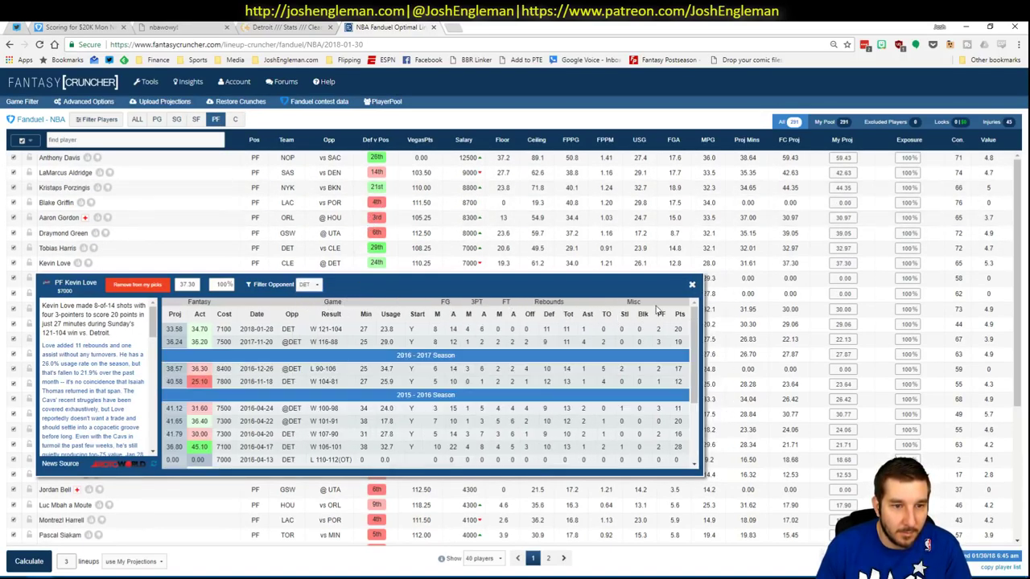
Step: Switch back to Excel and add Kevin Love to the pick list below LeBron James with tier 3
key("alt+Tab")
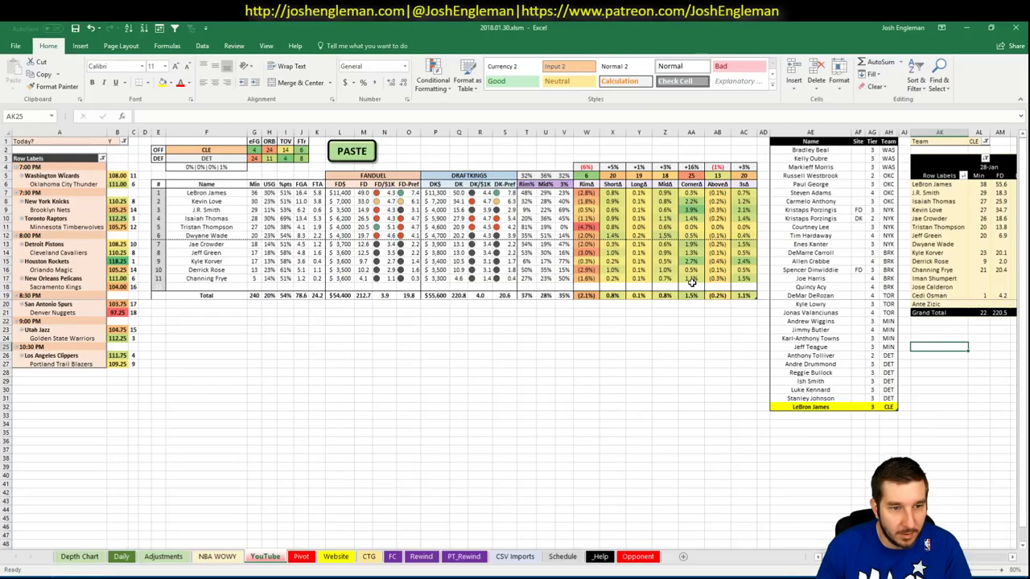
left_click(826, 416)
type("Kev")
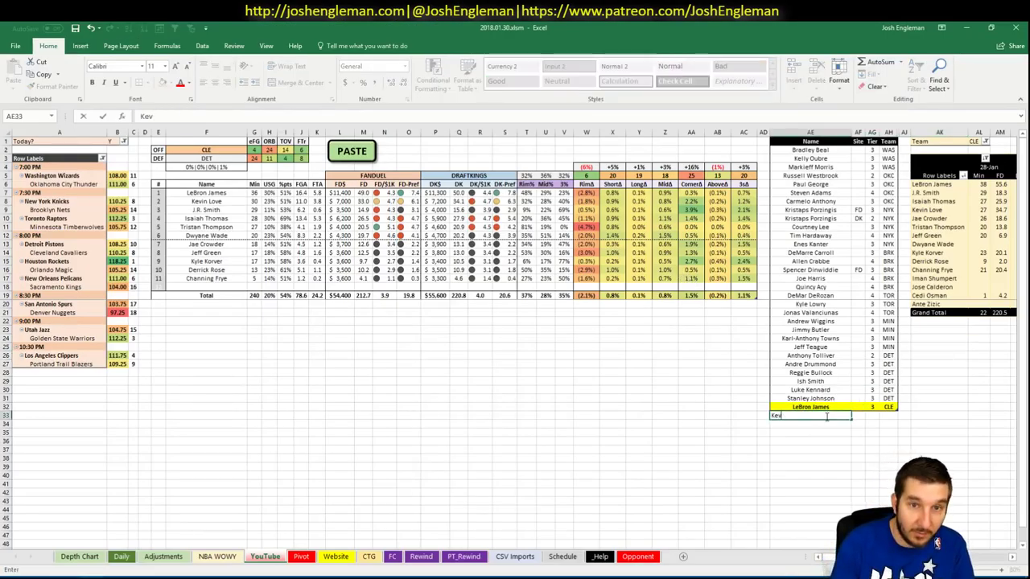
type("in Love")
key("Return")
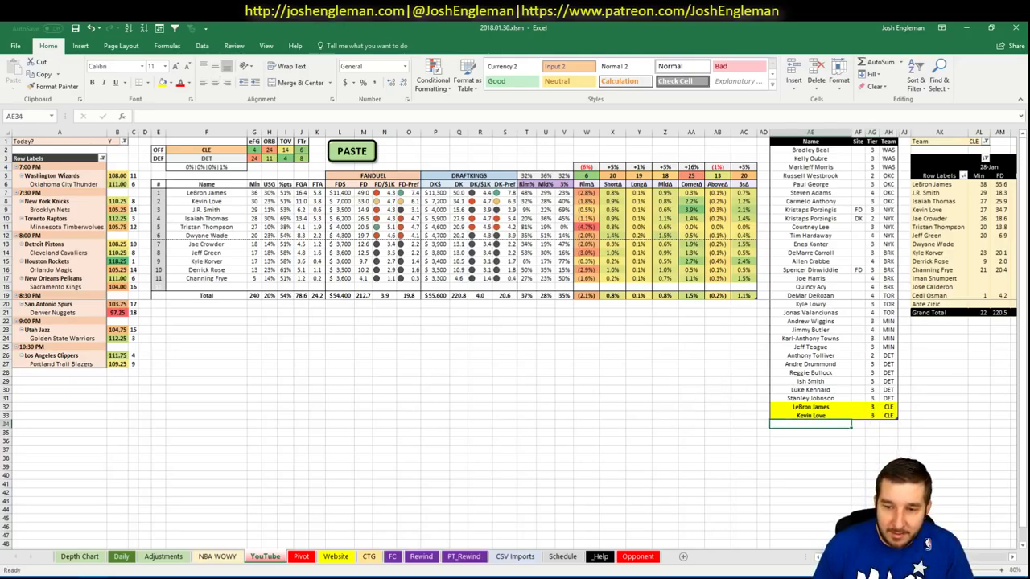
Step: Check the Cavaliers' recent minutes, then add Isaiah Thomas to the pick list below Kevin Love with tier 4
scroll(515, 338, "right", 10)
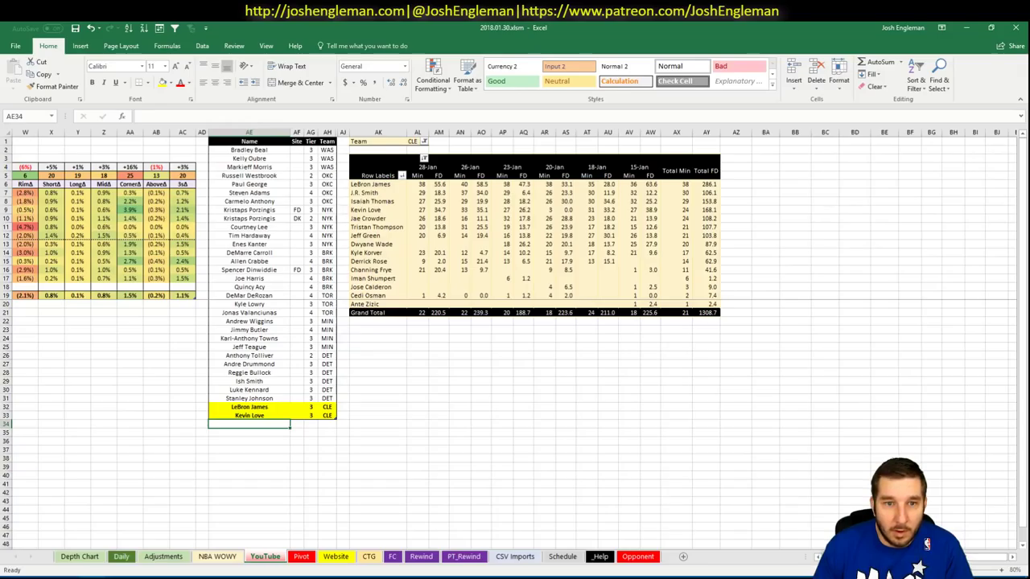
scroll(832, 440, "left", 10)
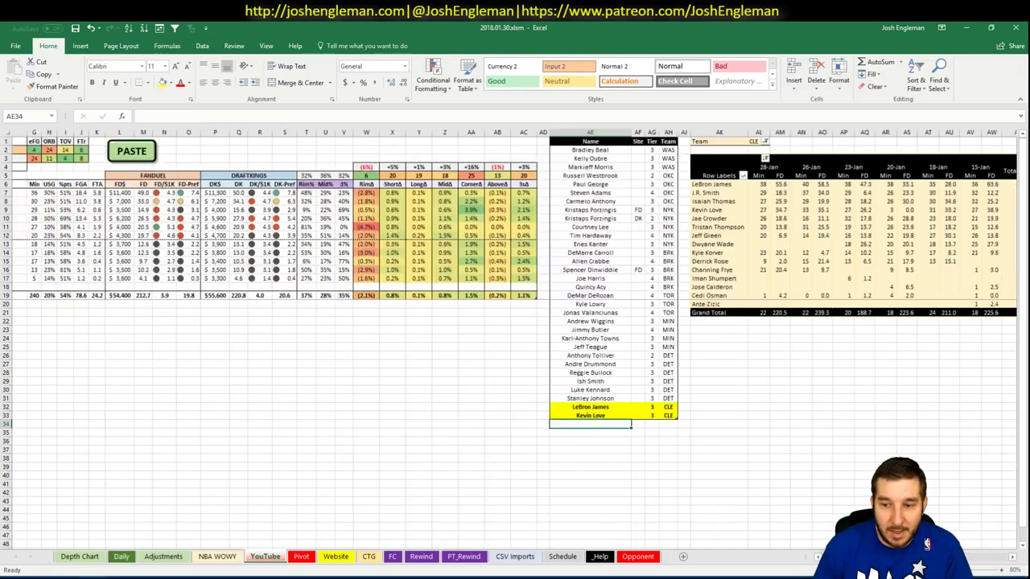
type("Isaiah T")
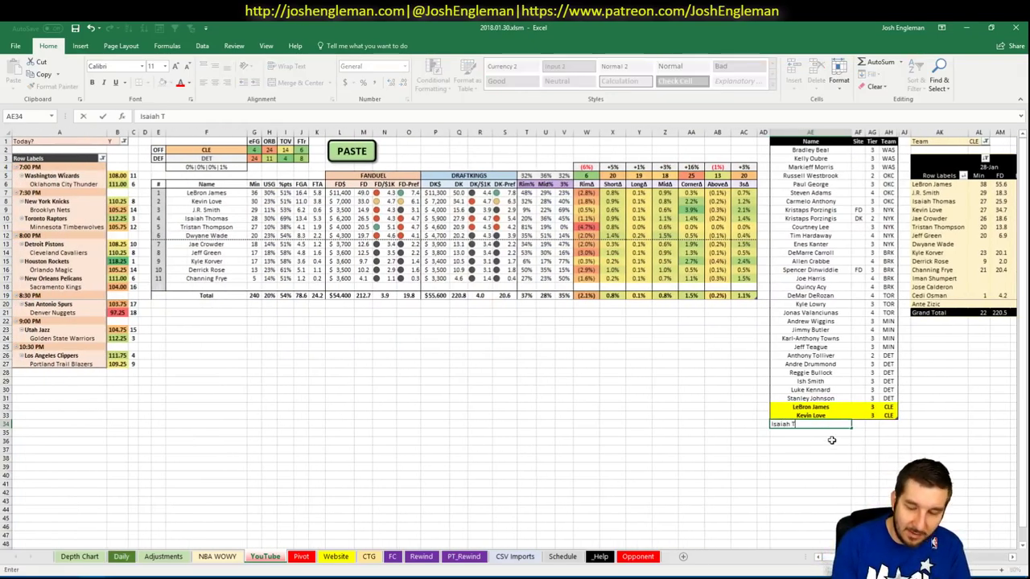
type("homas")
key("Tab")
key("Tab")
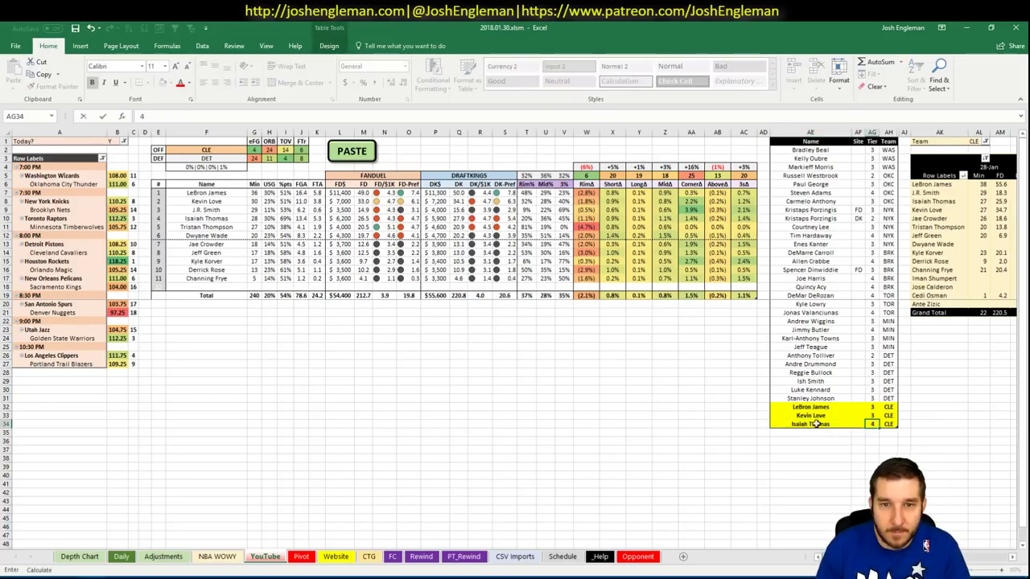
type("4")
key("Return")
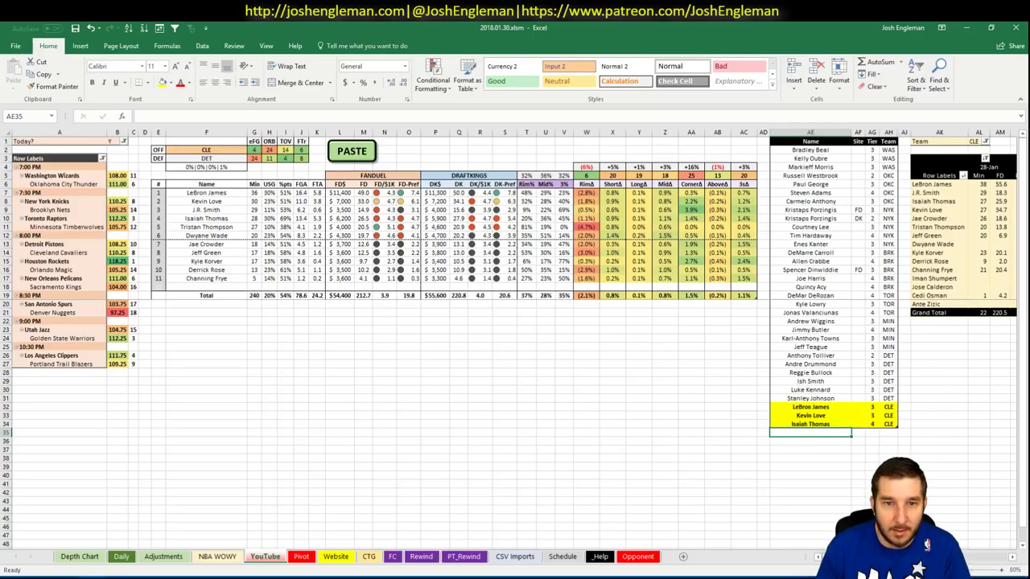
Step: Switch to FantasyCruncher in the browser, list the centers and view Tristan Thompson's game log against opponent DET
key("alt+Tab")
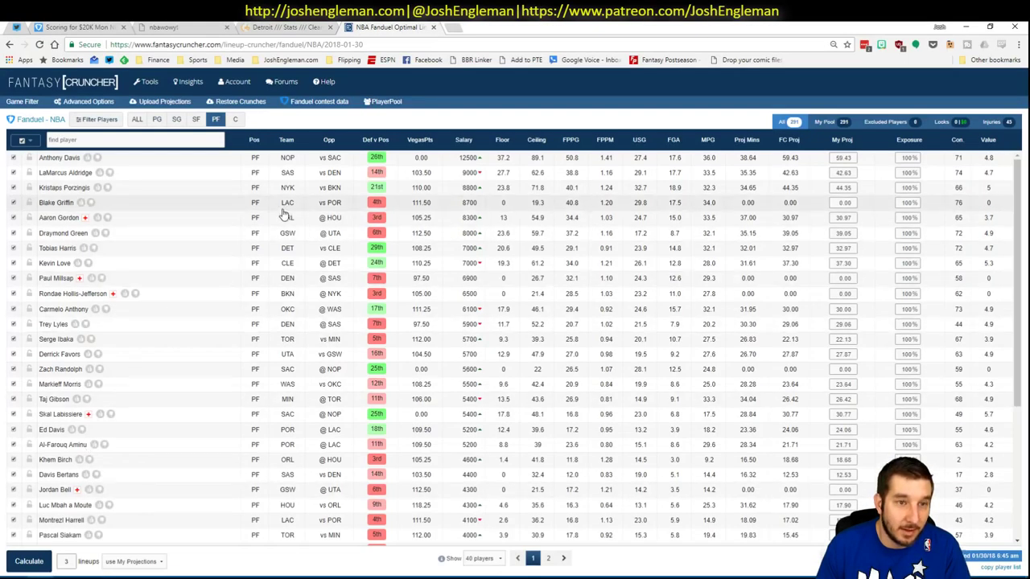
left_click(234, 119)
left_click(73, 406)
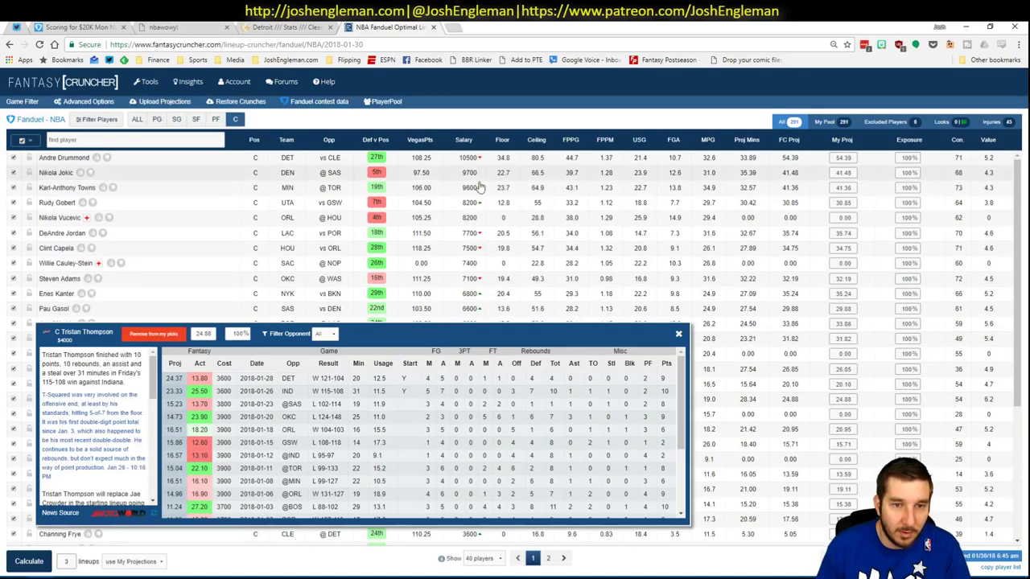
left_click(325, 333)
left_click(318, 356)
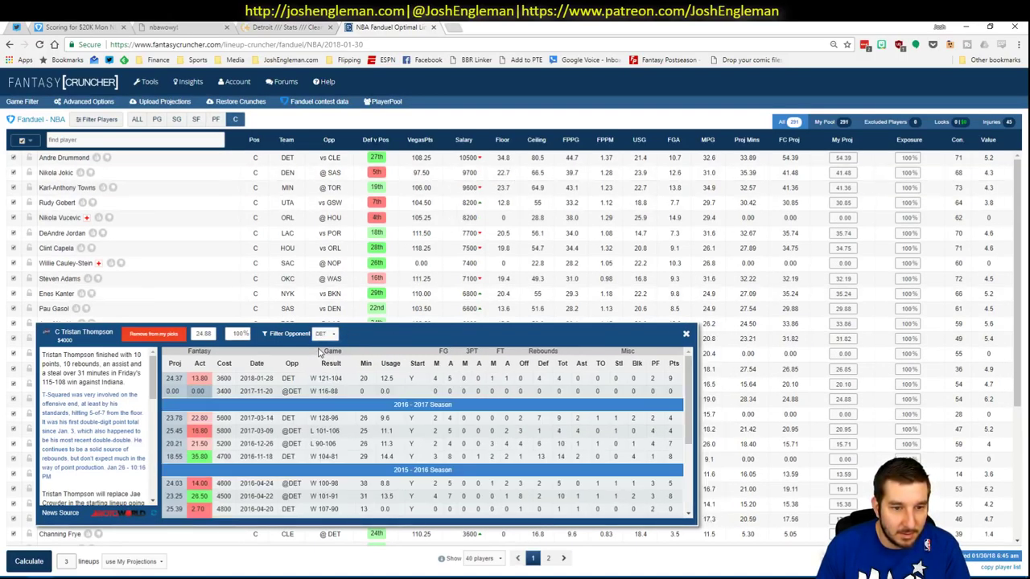
left_click(687, 336)
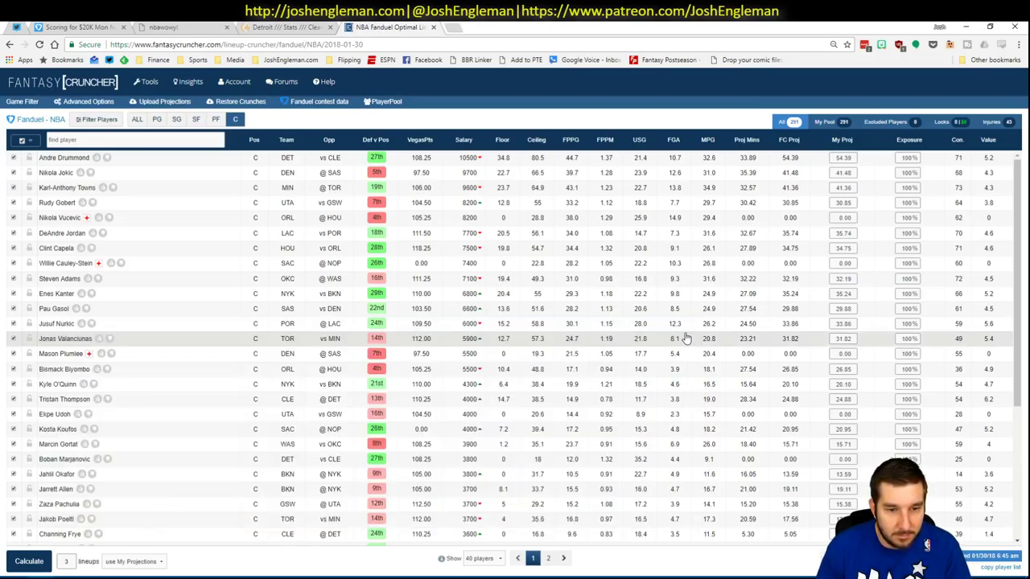
Step: Switch back to Excel and add Tristan Thompson to the pick list below Isaiah Thomas with tier 4 and site FD
key("alt+Tab")
type("Tristan")
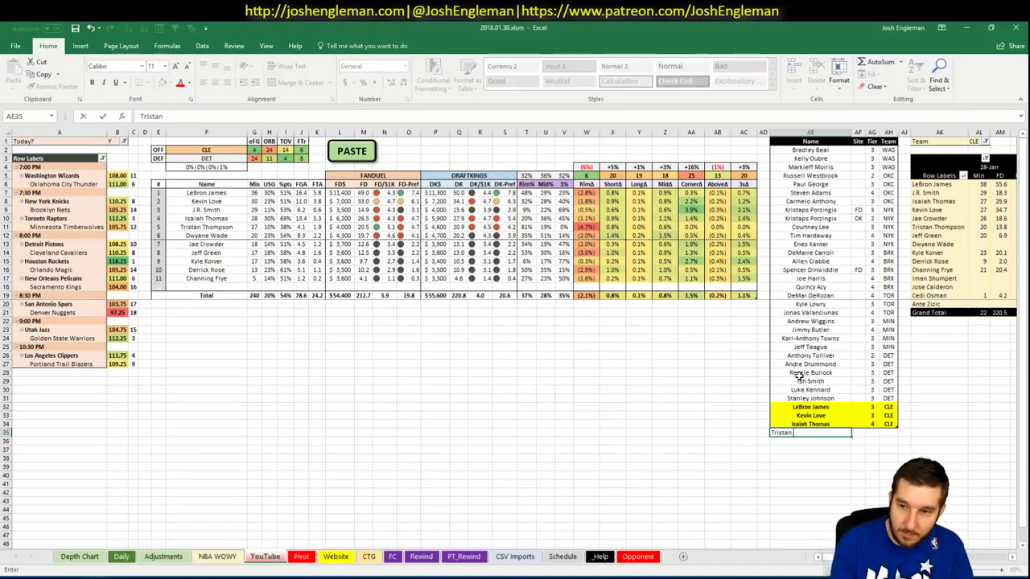
type(" Thompson")
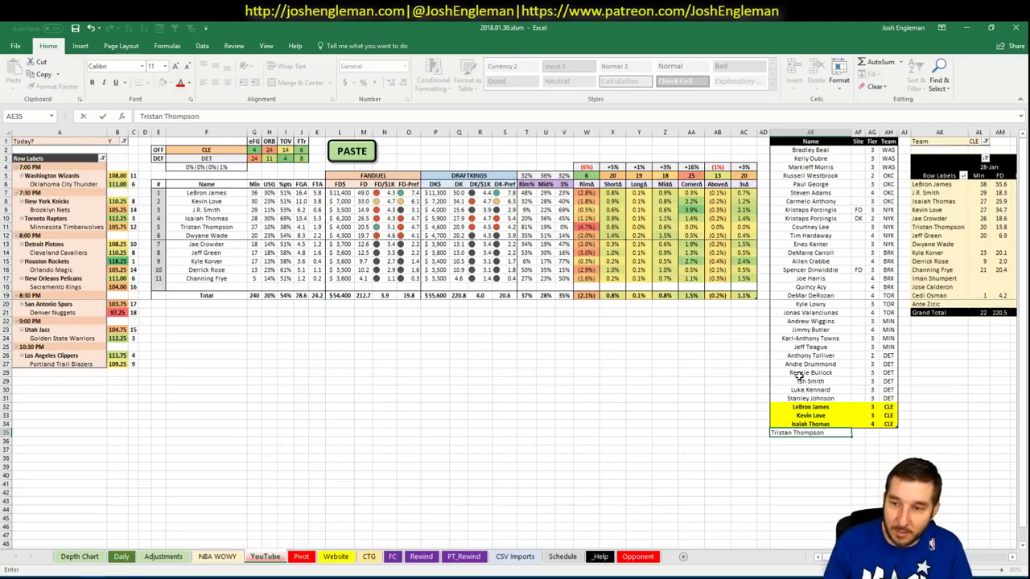
key("Return")
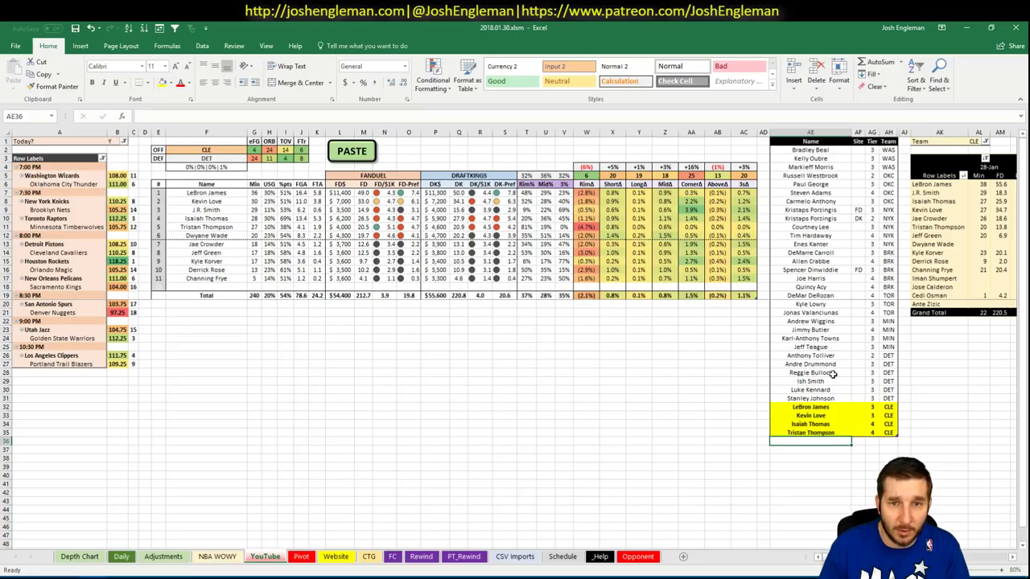
key("Up")
key("Right")
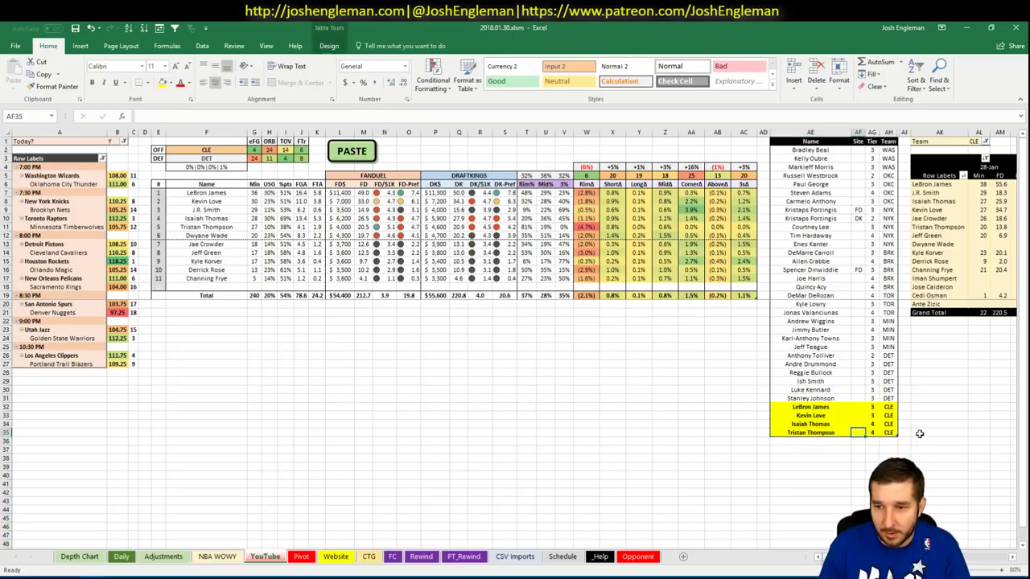
type("FD")
key("Return")
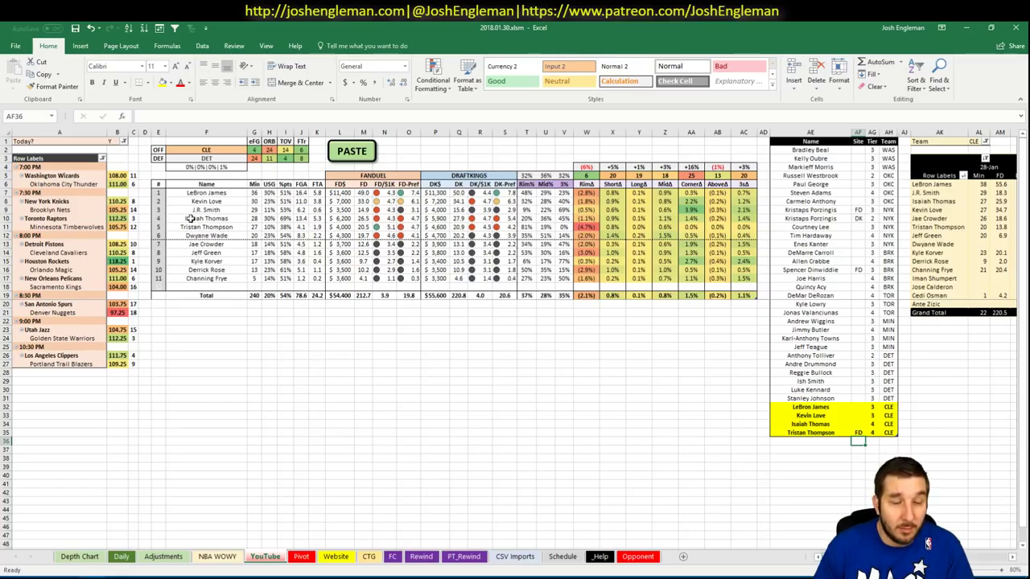
Step: Set the matchup table's offensive team to HOU and the team filter of the recent minutes pivot table to HOU
left_click(241, 158)
left_click(240, 150)
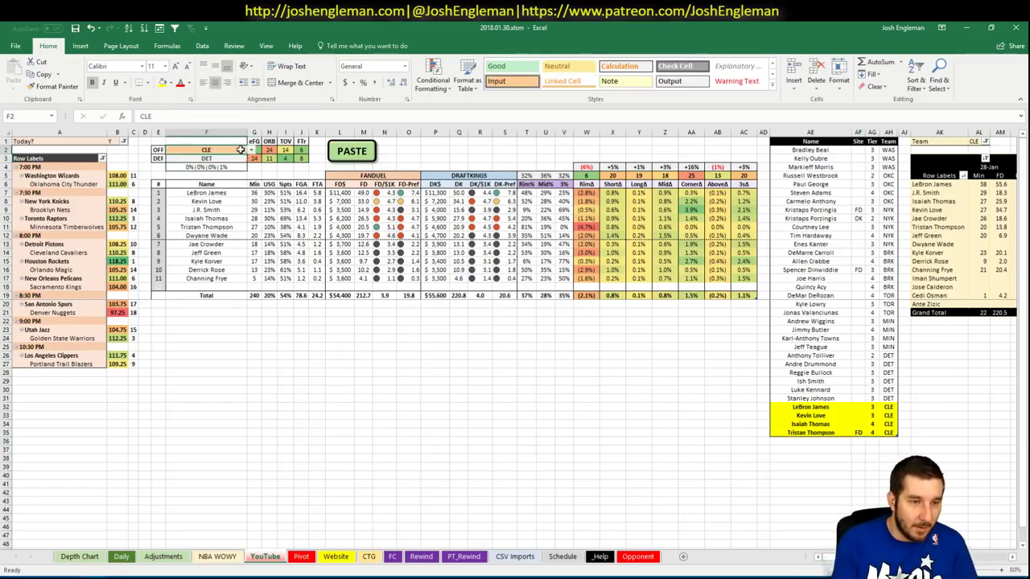
type("HOU")
key("Return")
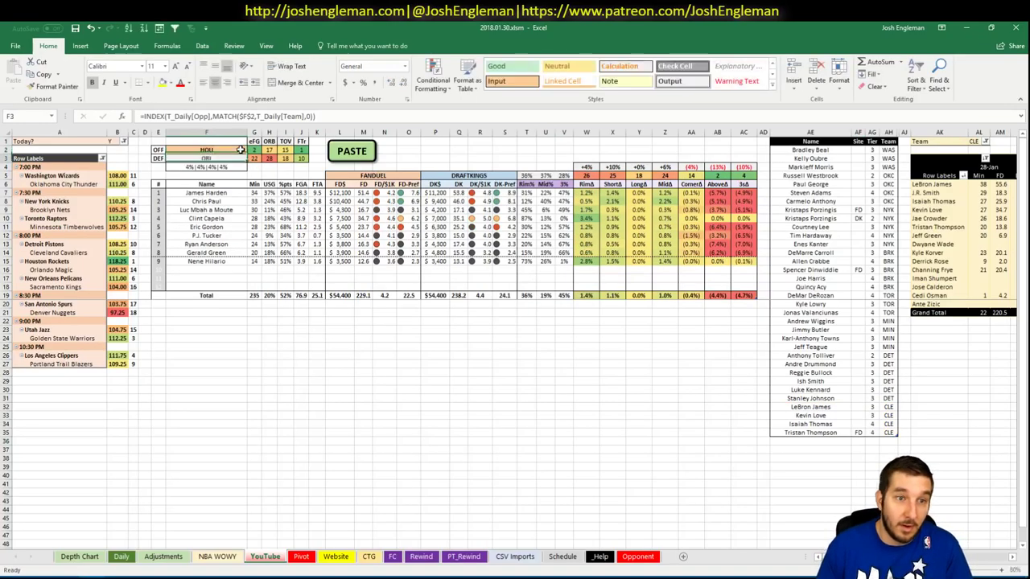
left_click(187, 209)
left_click(217, 193)
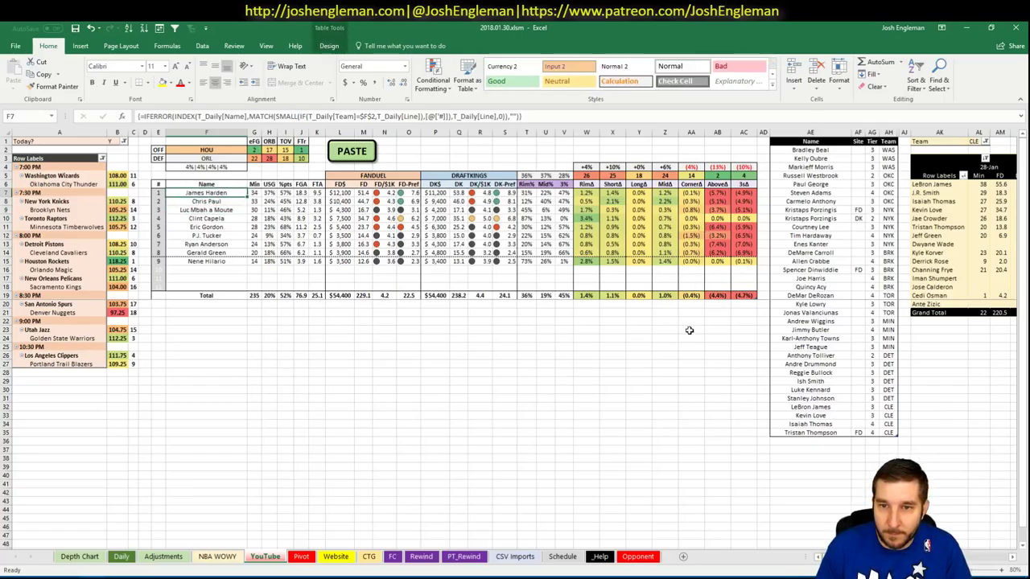
left_click(615, 357)
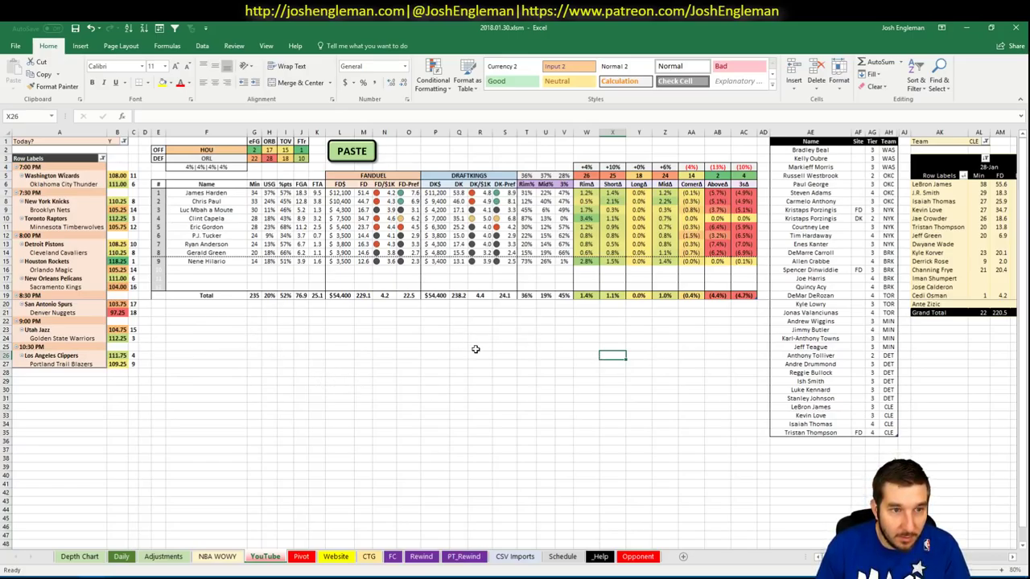
left_click(442, 346)
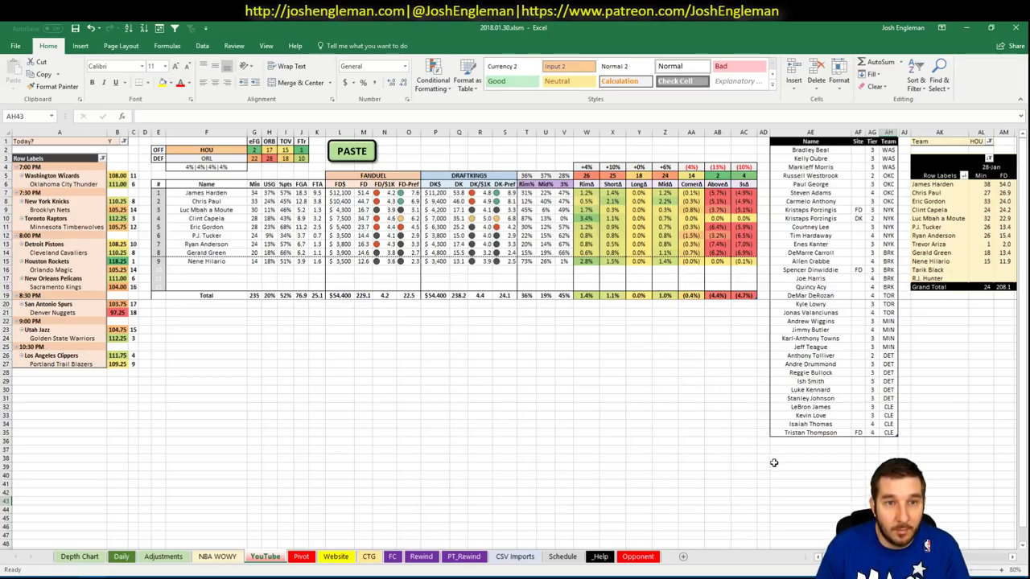
Step: Add James Harden to the pick list below Tristan Thompson with tier 3
left_click(819, 442)
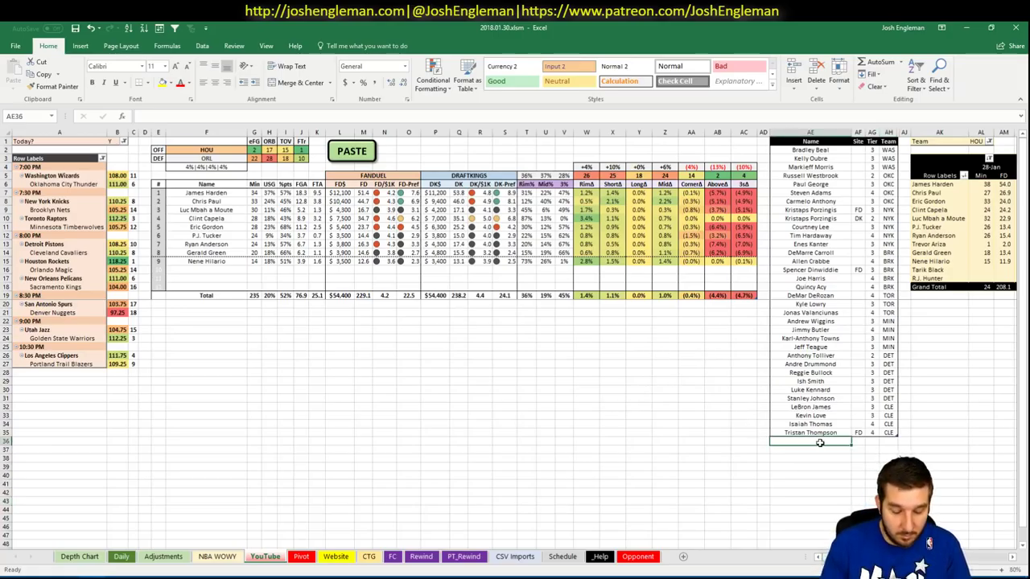
type("James Harden")
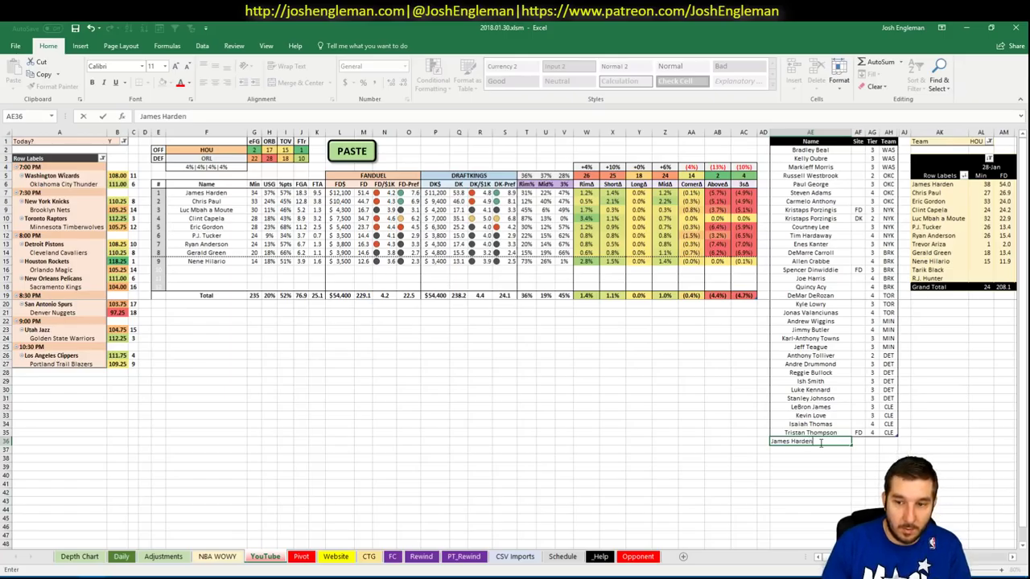
key("Return")
type("3")
key("Return")
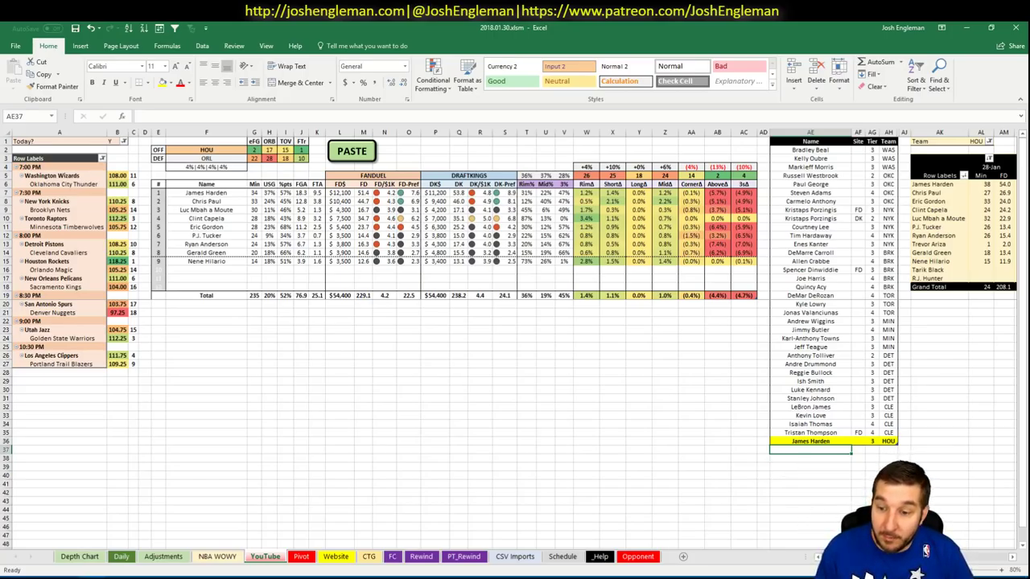
Step: Check the Rockets' recent minutes, then add Chris Paul to the pick list below James Harden with tier 3
scroll(515, 338, "right", 3)
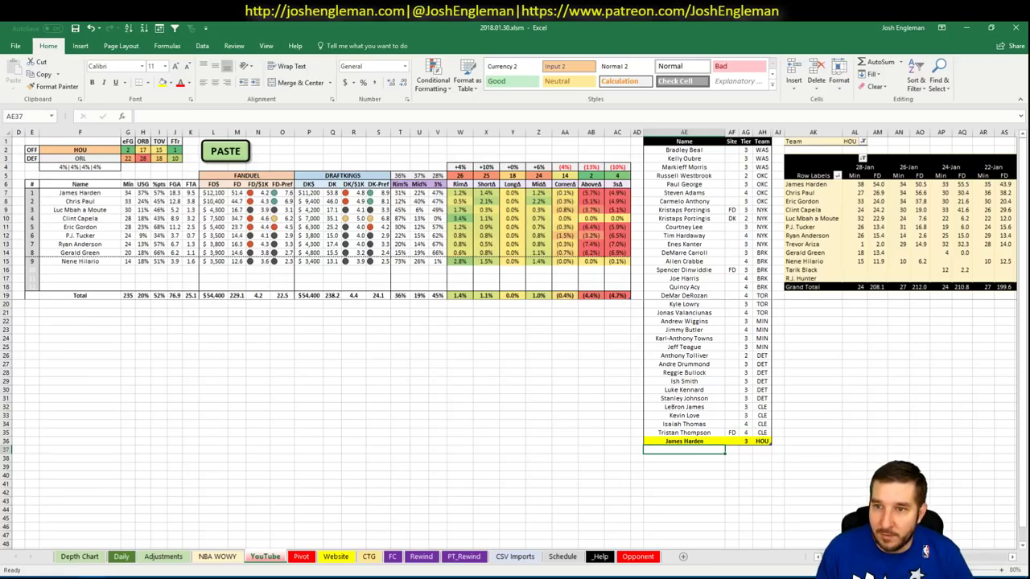
scroll(515, 338, "right", 3)
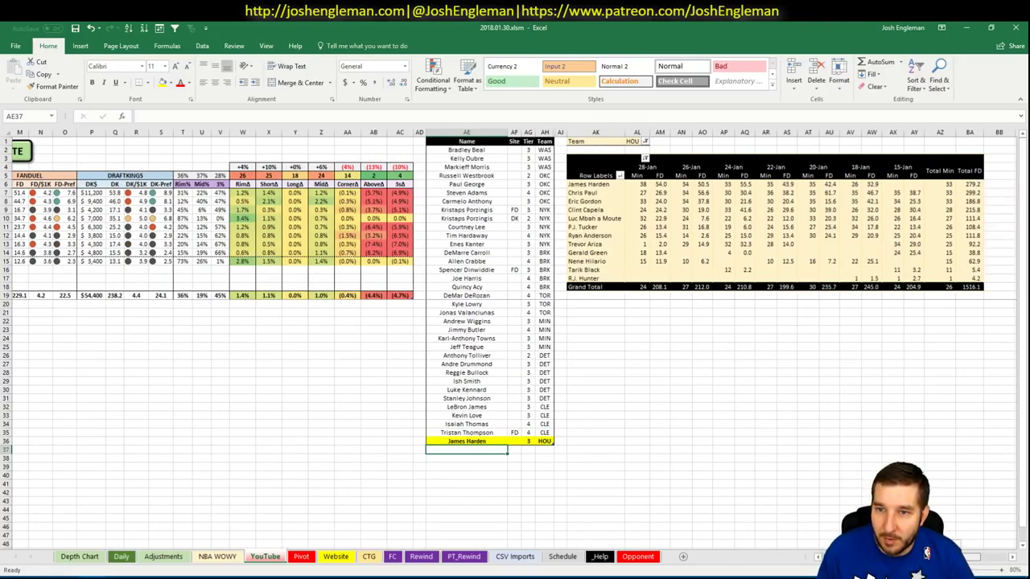
scroll(803, 436, "left", 5)
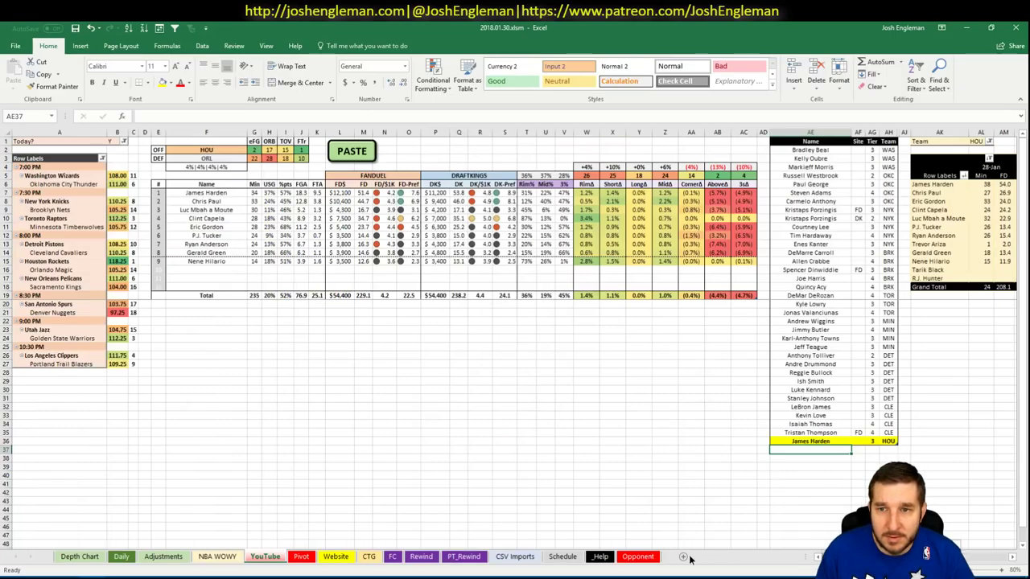
type("Chris Paul")
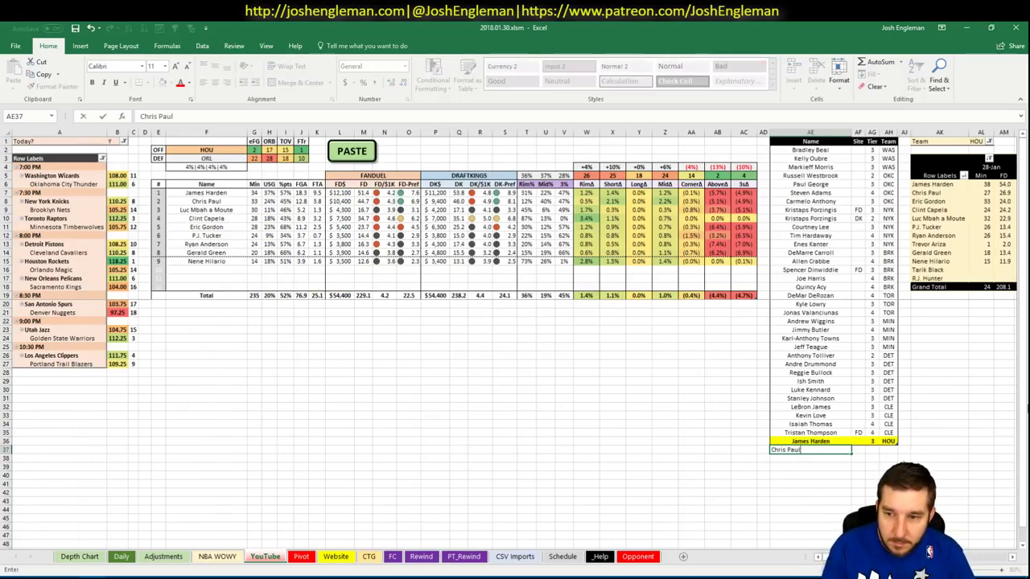
left_click(872, 450)
type("3")
key("Return")
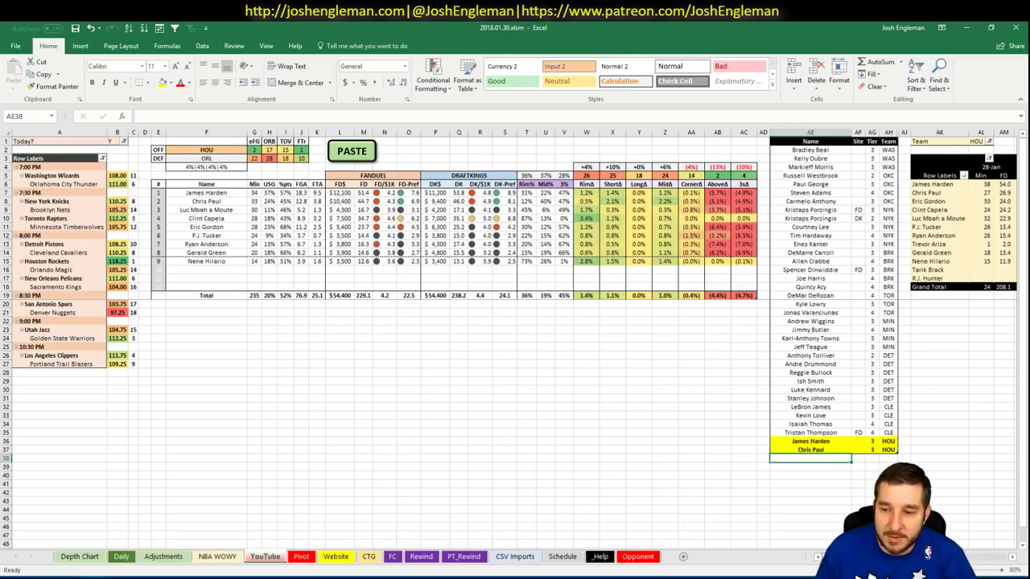
Step: Review the Rockets' recent minutes, then switch to FantasyCruncher and view Clint Capela's game log against opponent ORL
scroll(754, 438, "right", 7)
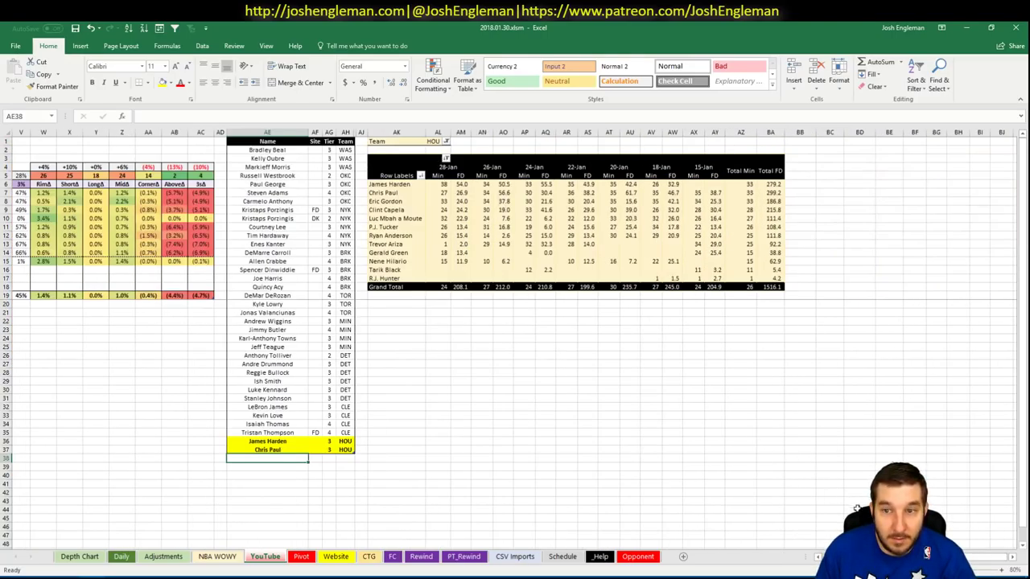
scroll(515, 338, "left", 7)
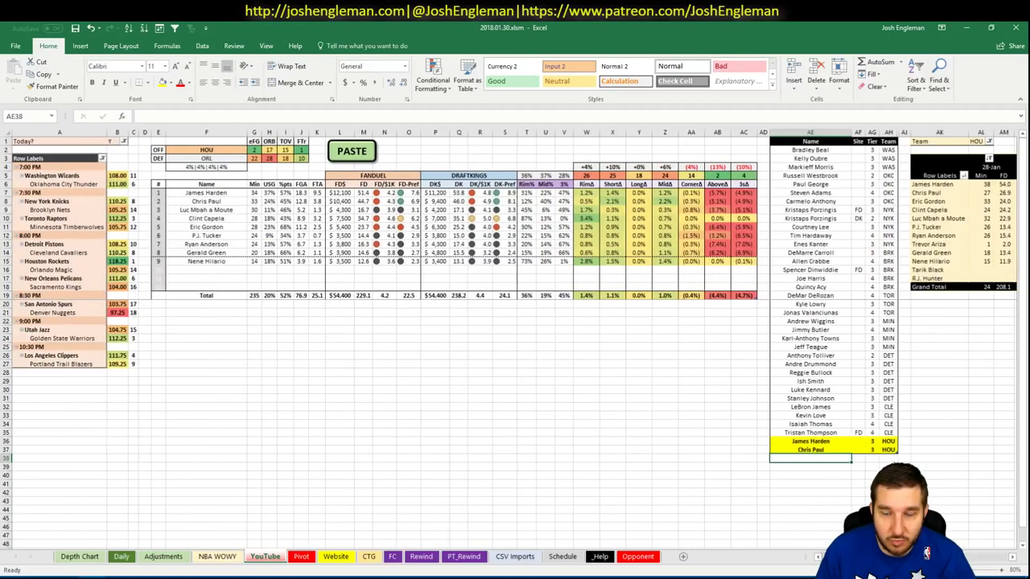
key("alt+Tab")
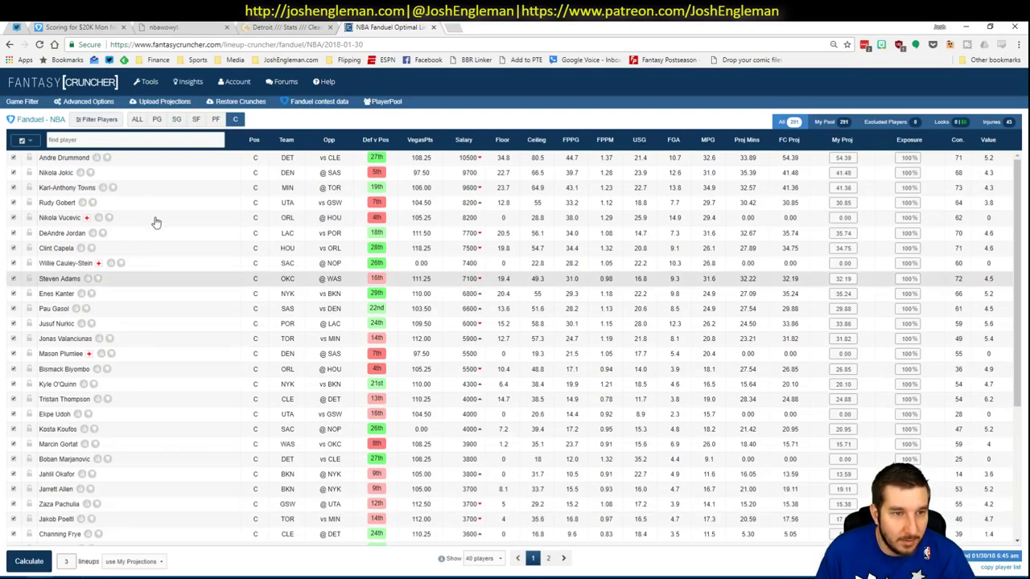
left_click(58, 250)
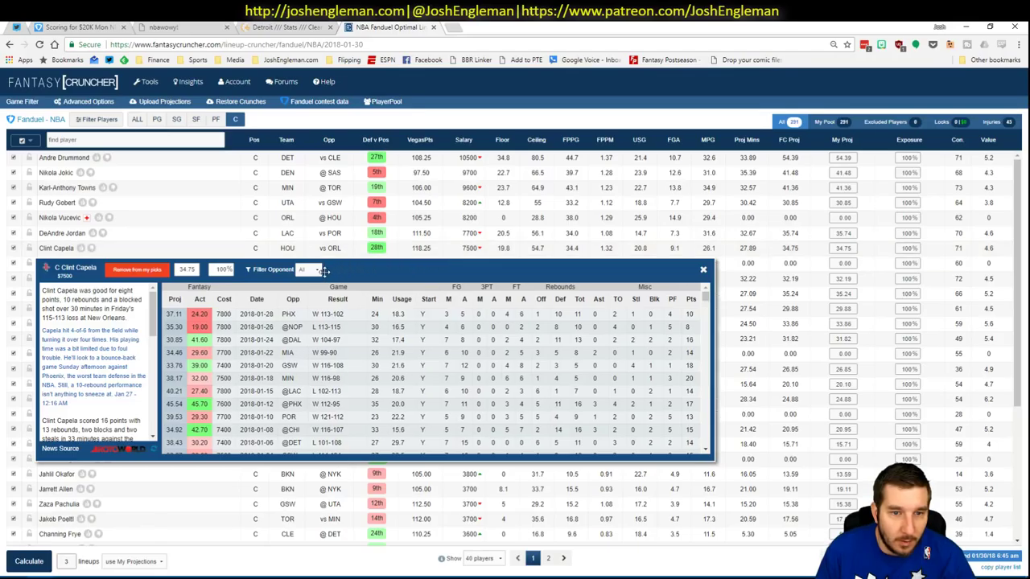
left_click(310, 269)
left_click(314, 296)
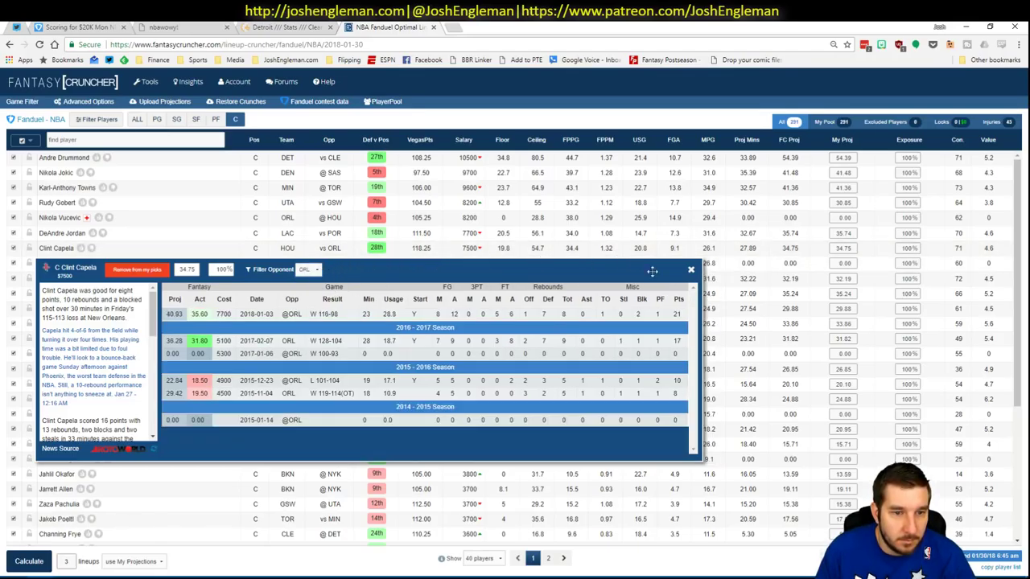
Step: Switch back to Excel and add Clint Capela to the pick list below Chris Paul with tier 4
key("alt+Tab")
type("C")
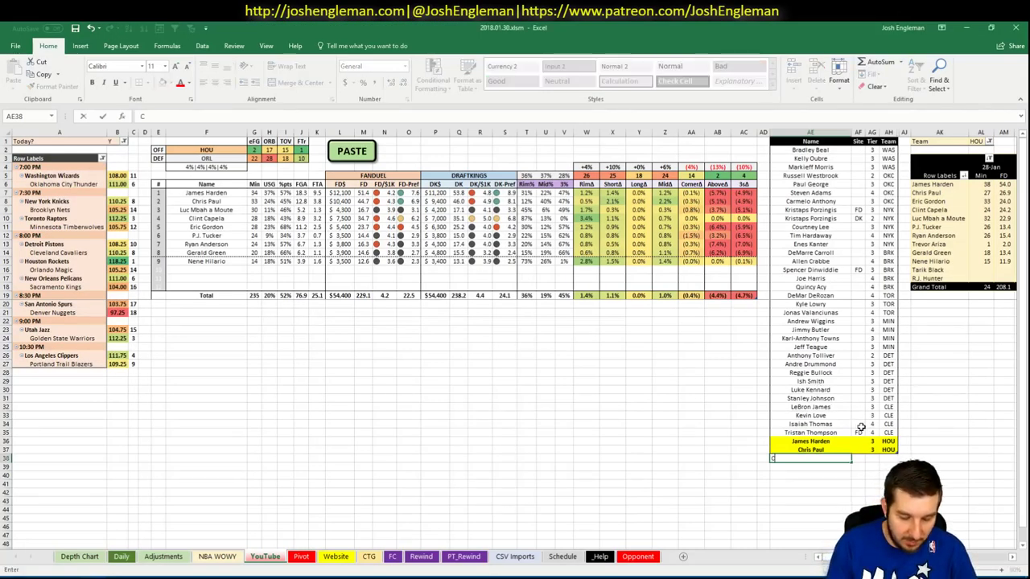
type("lint Capela")
key("Tab")
key("Tab")
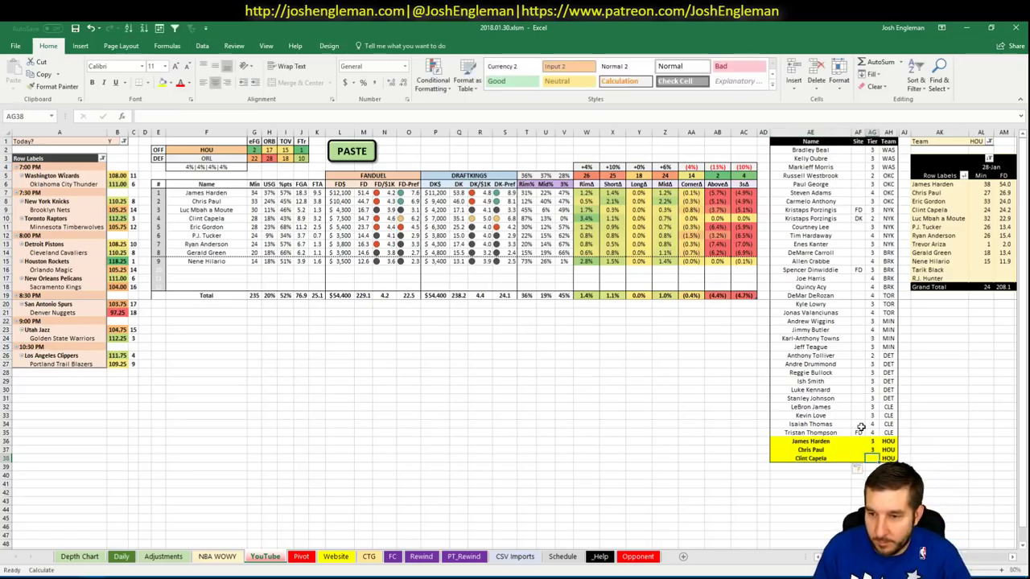
type("4")
key("Return")
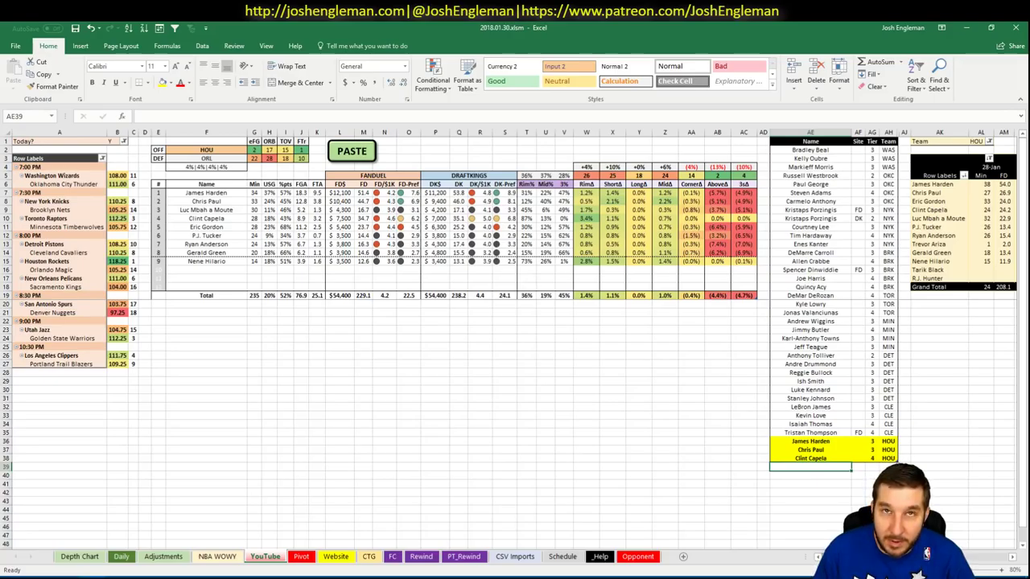
Step: Check the Rockets' recent minutes again and enter Eric Gordon in the pick list below Clint Capela
left_click(1010, 555)
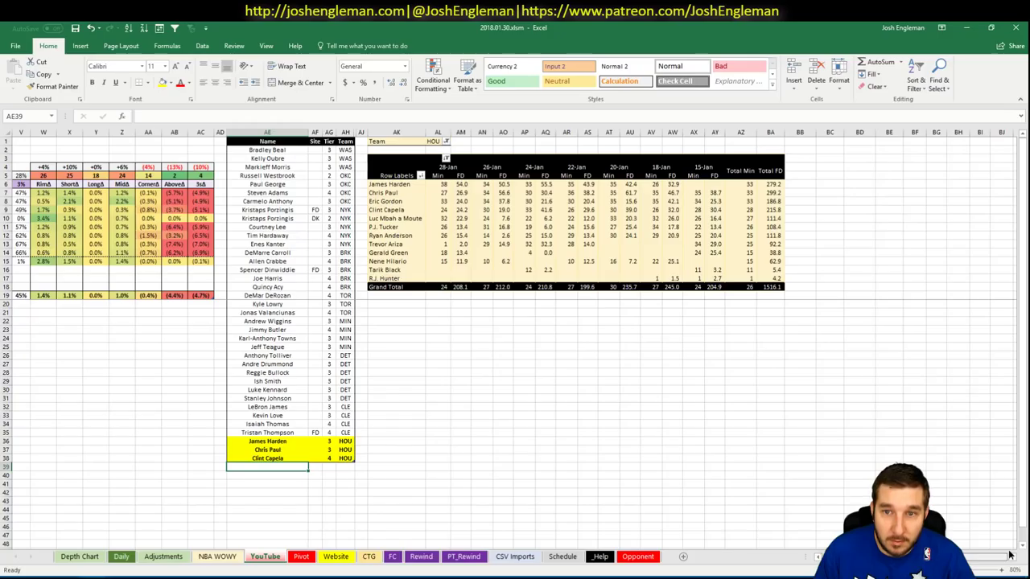
left_click(833, 556)
type("Er")
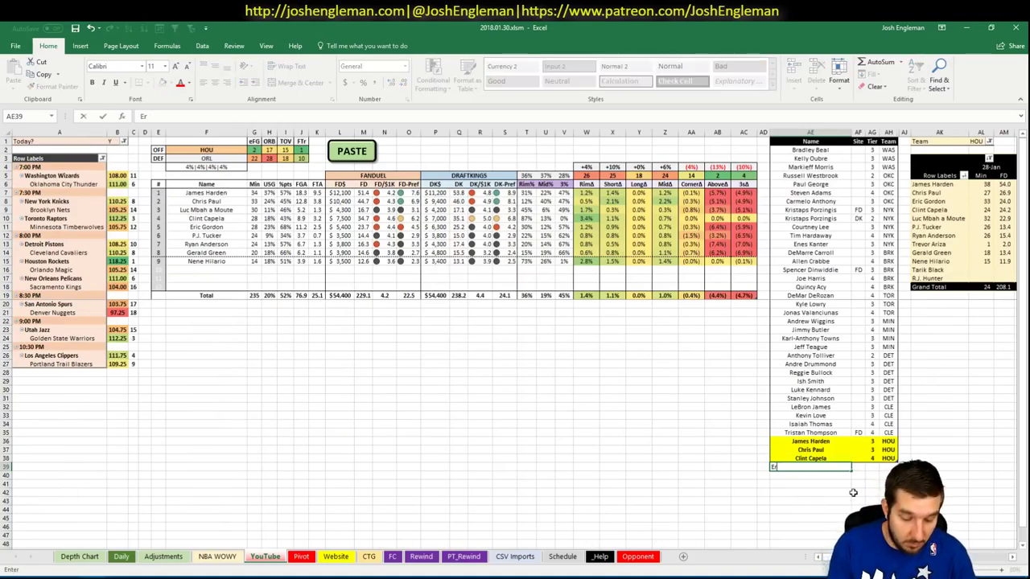
type("ic Gordon")
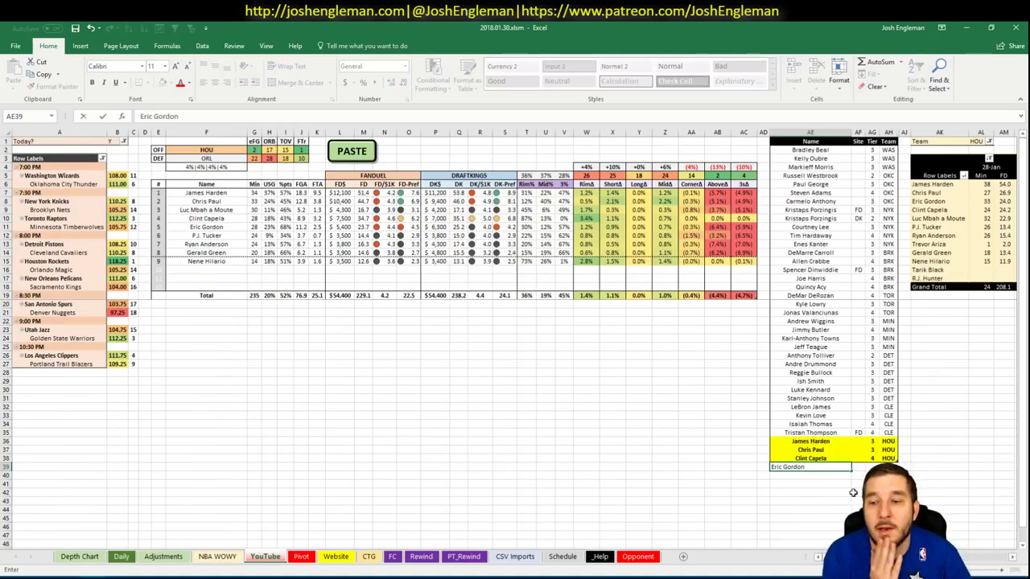
key("Tab")
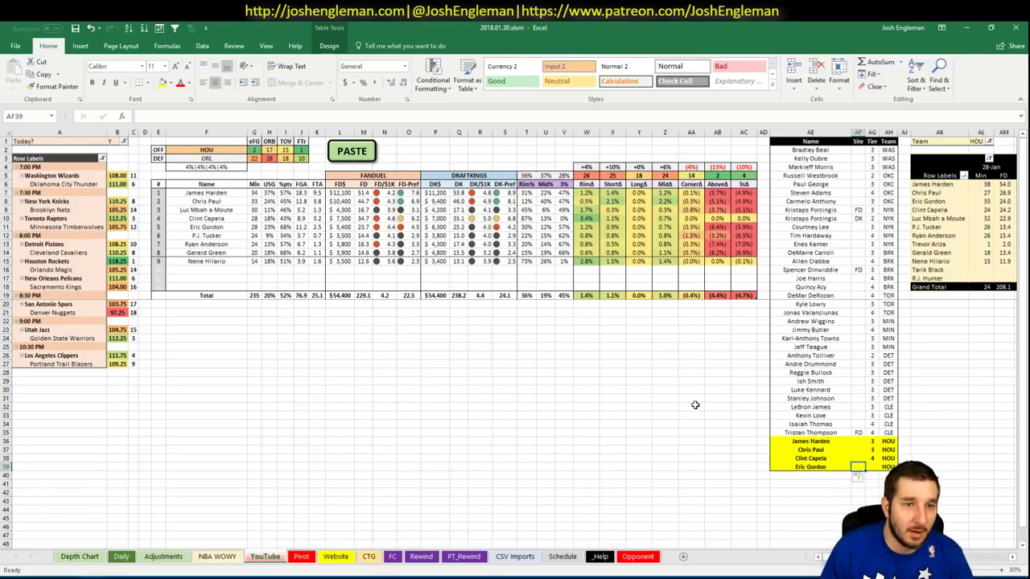
Step: Switch to Cleaning the Glass in the browser, search for the Orlando Magic and open their team stats
key("alt+Tab")
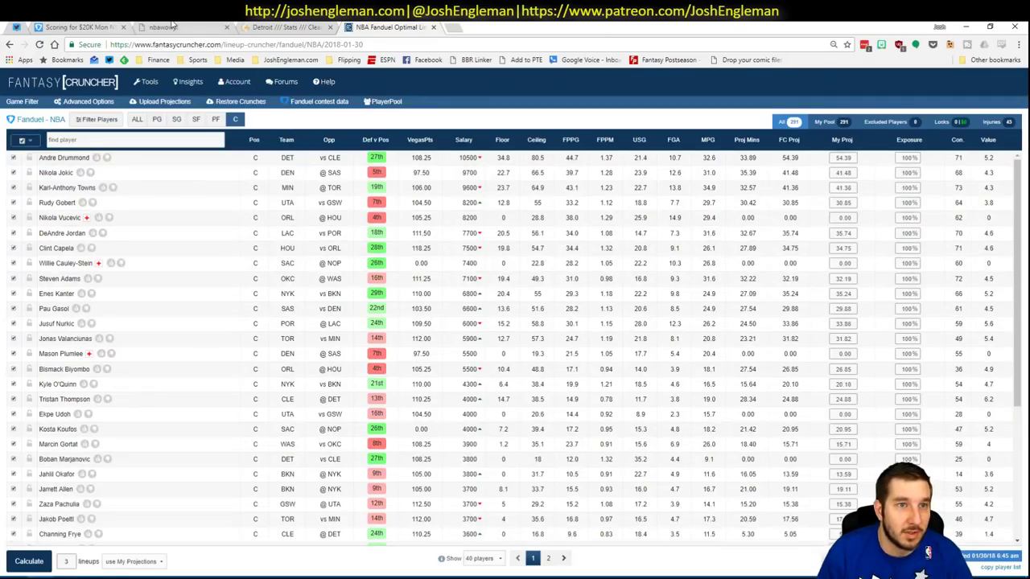
left_click(278, 27)
type("magic")
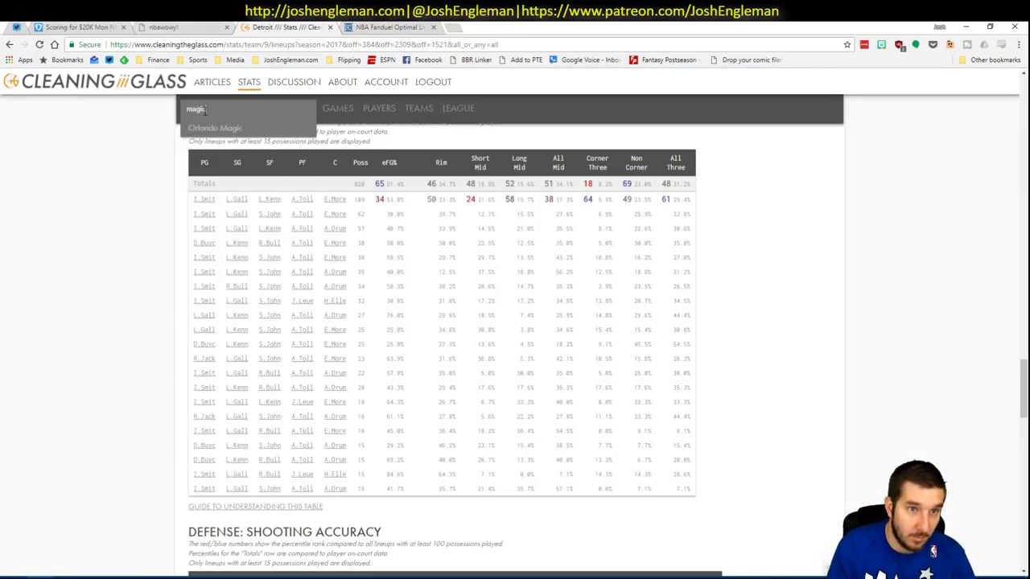
key("Down")
key("Return")
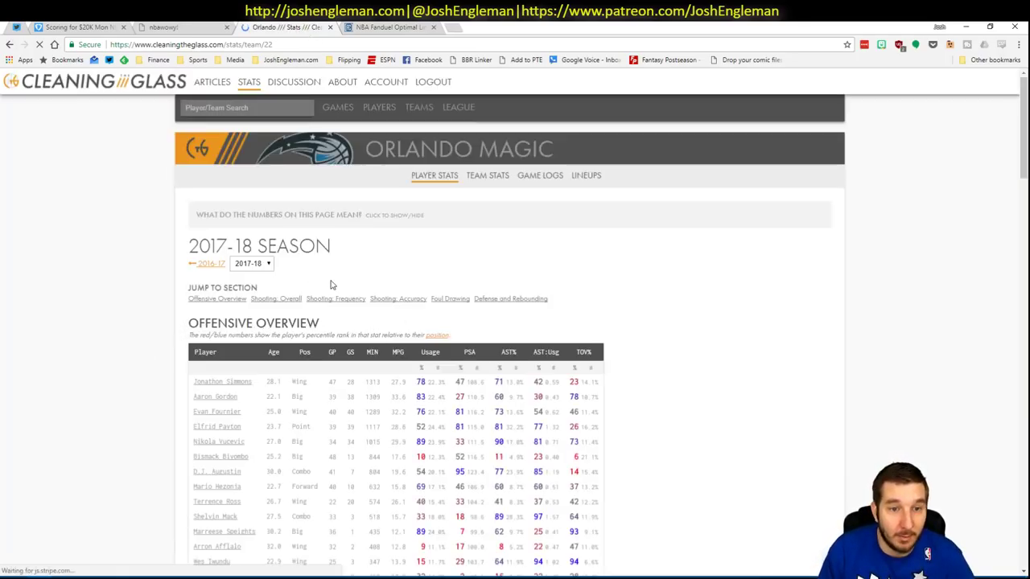
left_click(503, 177)
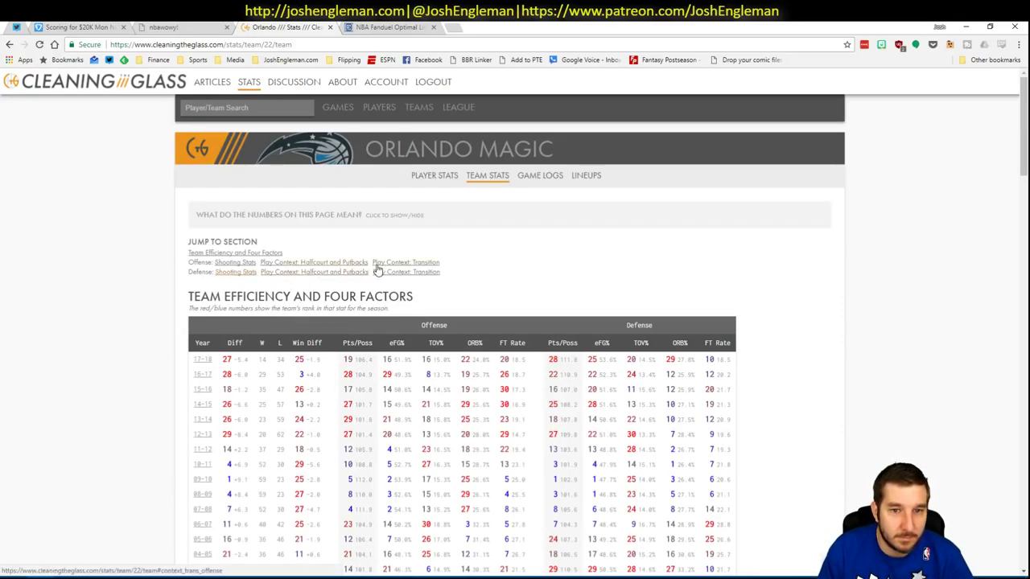
Step: Examine the Magic's defensive transition, halfcourt, putback and shooting tables
left_click(379, 273)
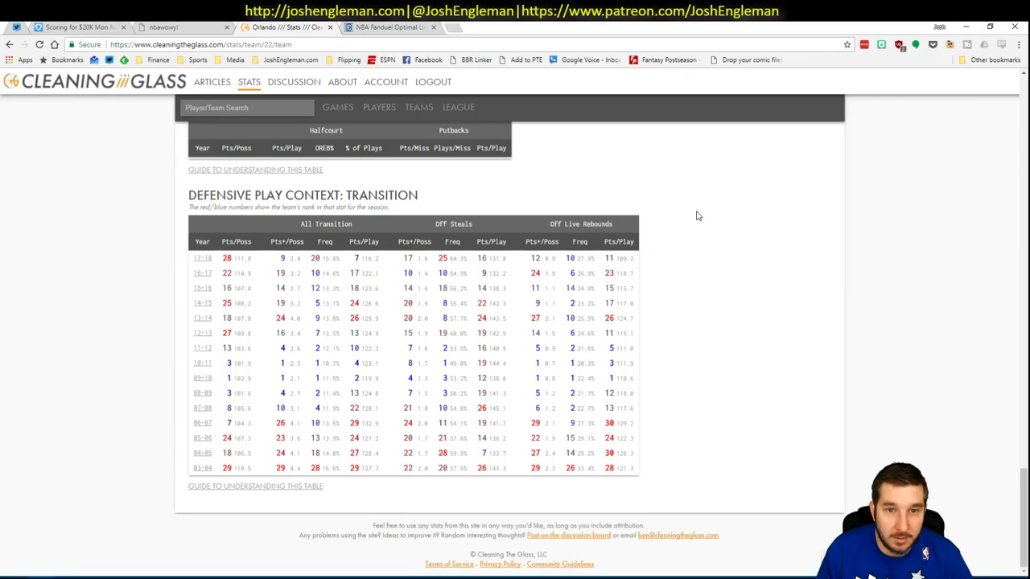
scroll(773, 182, "up", 4)
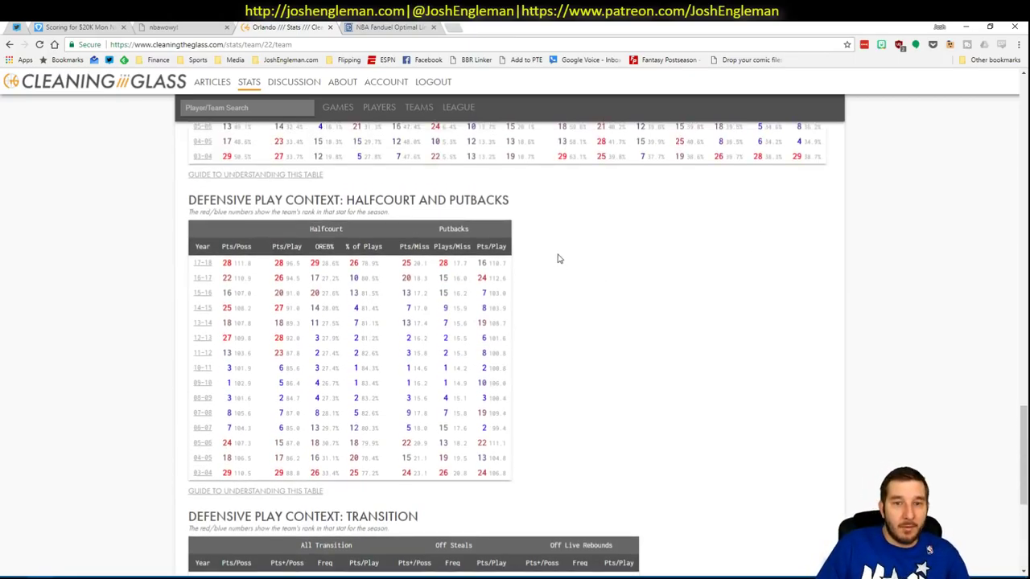
scroll(559, 259, "up", 3)
scroll(557, 266, "up", 3)
scroll(554, 279, "down", 3)
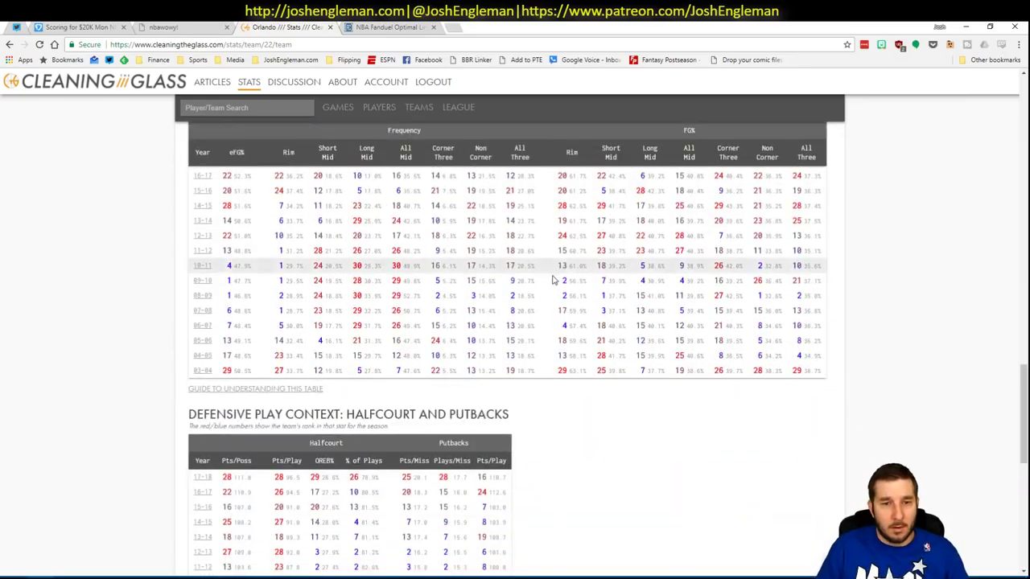
Step: Switch back to Excel and give Eric Gordon tier 3 in the pick list
key("alt+Tab")
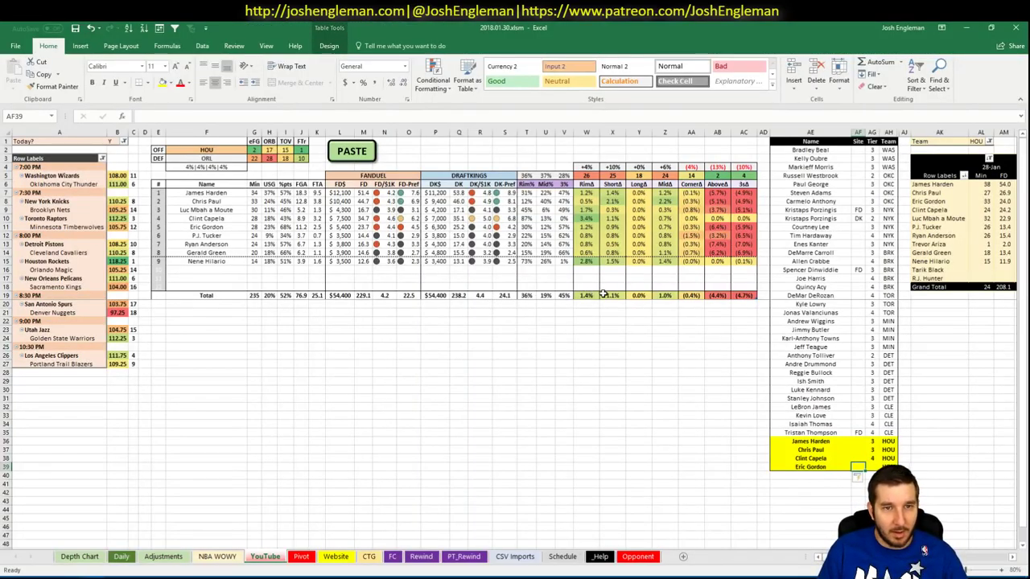
left_click(566, 363)
left_click(857, 464)
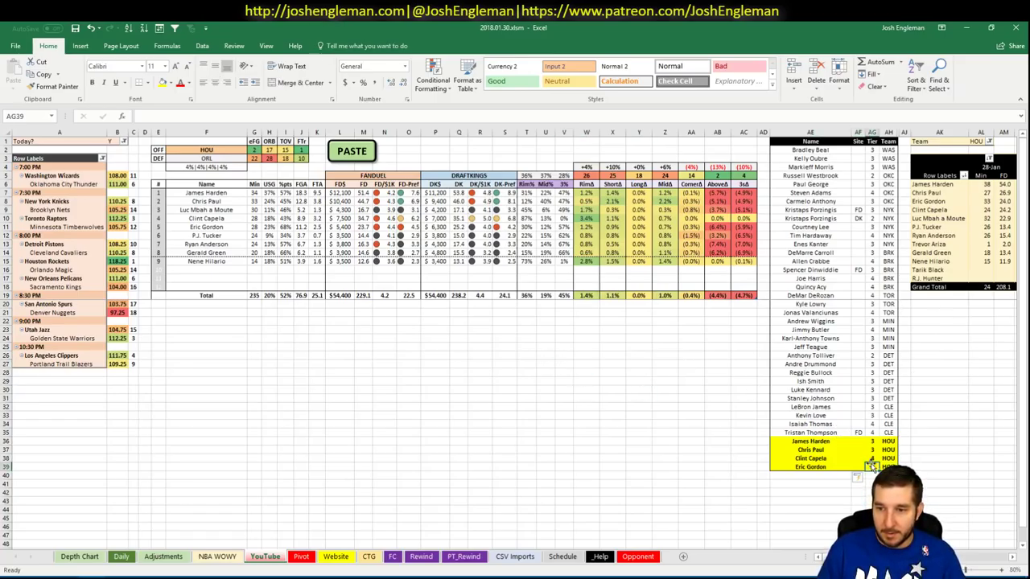
left_click(661, 400)
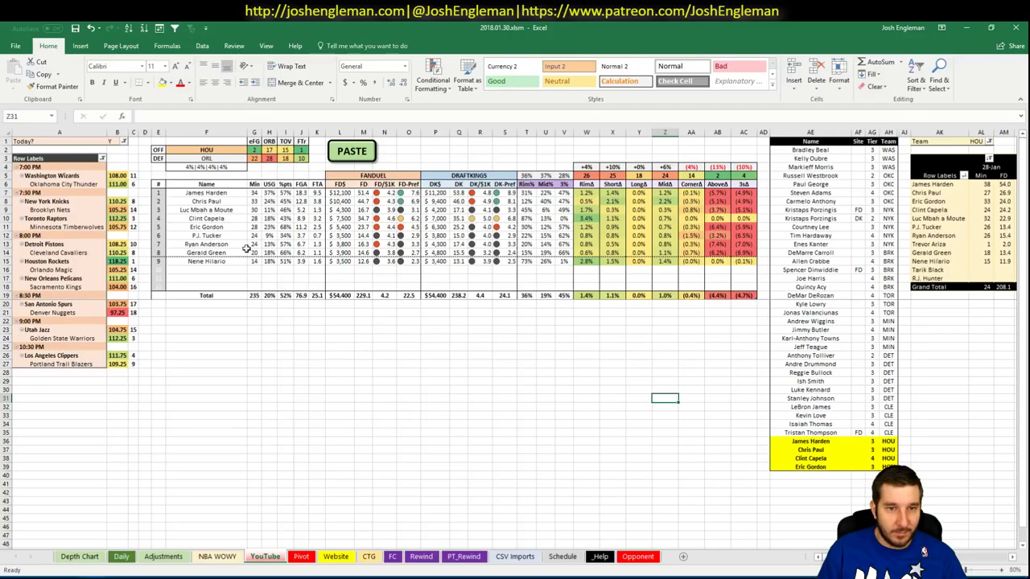
Step: Set the offense team of the matchup table to ORL
left_click(229, 150)
type("ORL")
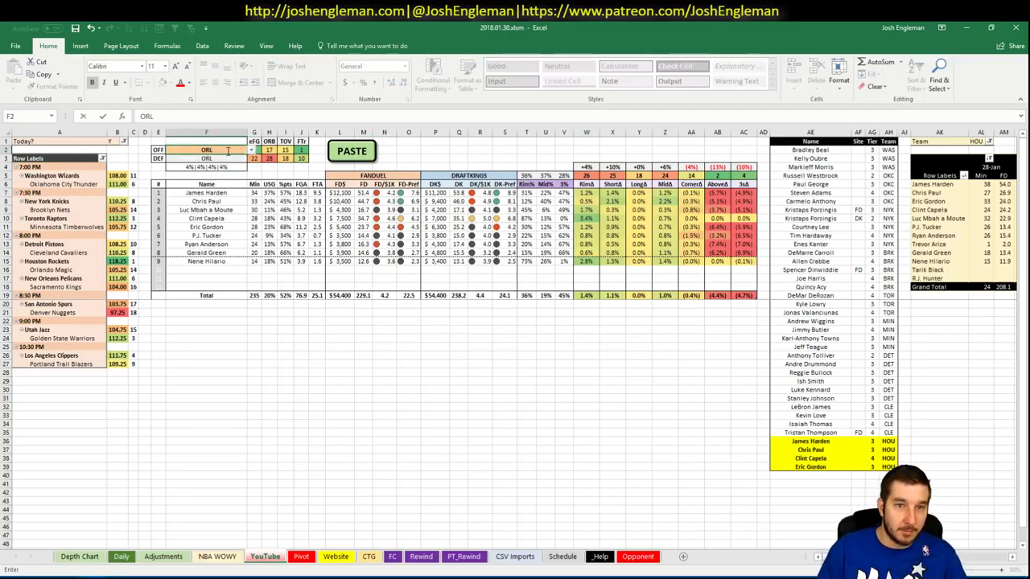
key("Return")
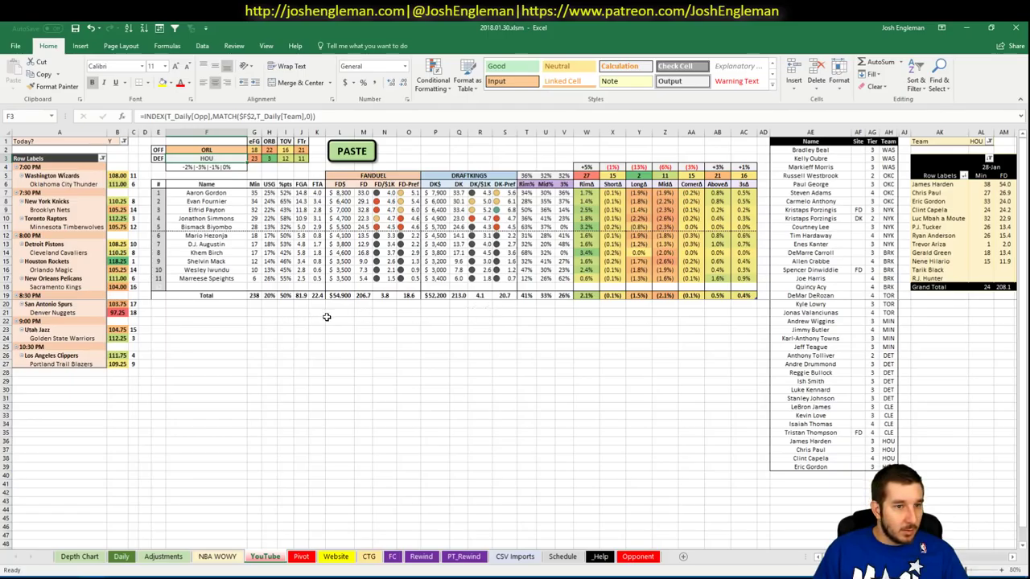
left_click(459, 372)
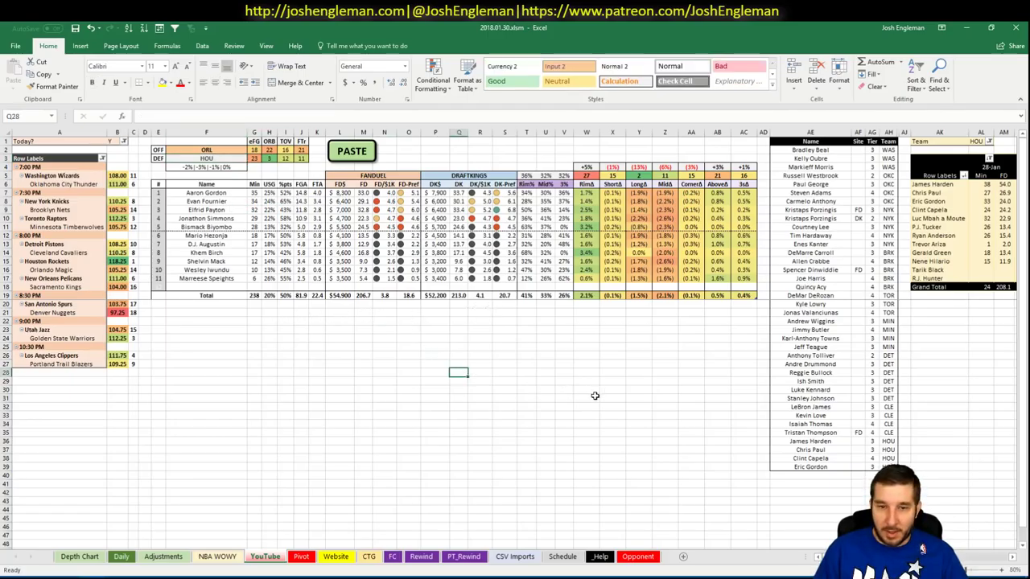
left_click(709, 407)
Step: Filter the recent minutes pivot table to team ORL and review the Magic's minutes across the listed games
left_click(822, 473)
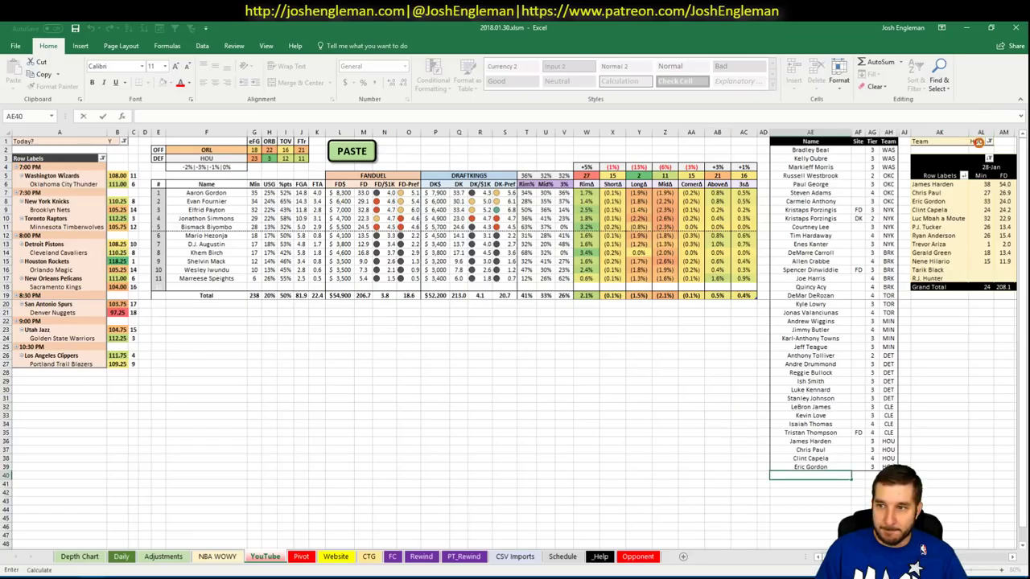
left_click(978, 141)
type("ORL")
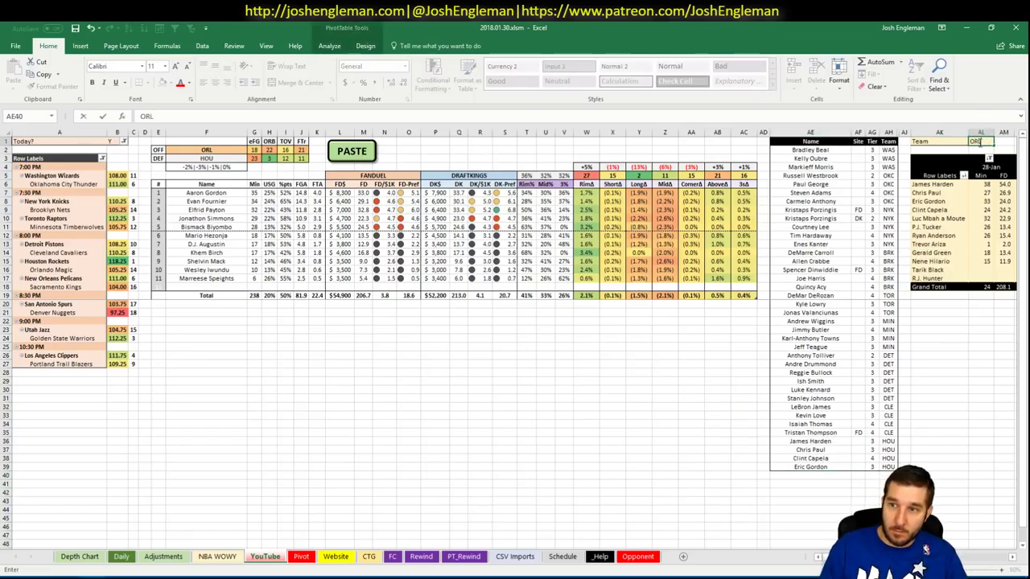
left_click(739, 387)
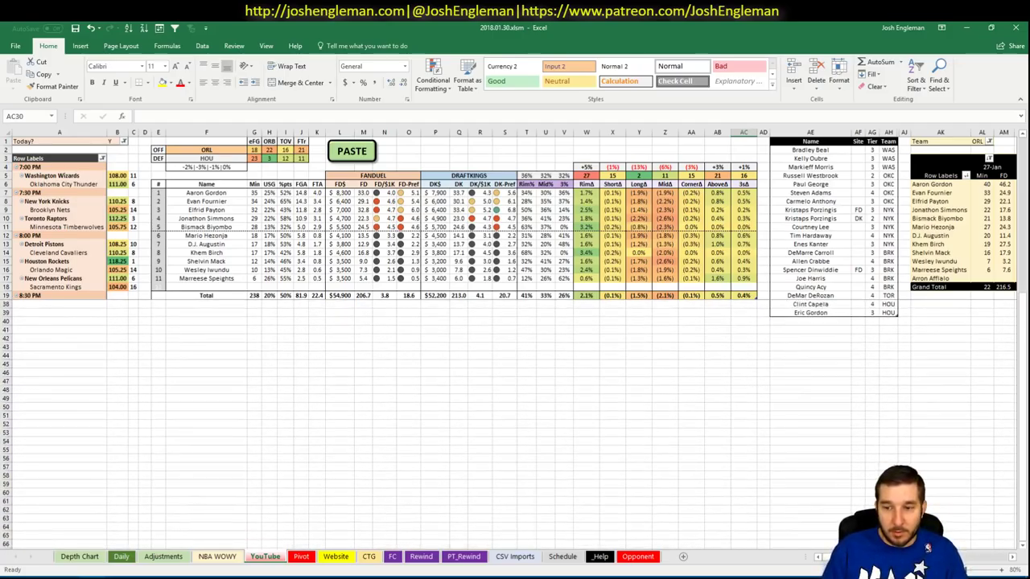
left_click_drag(829, 557, 843, 557)
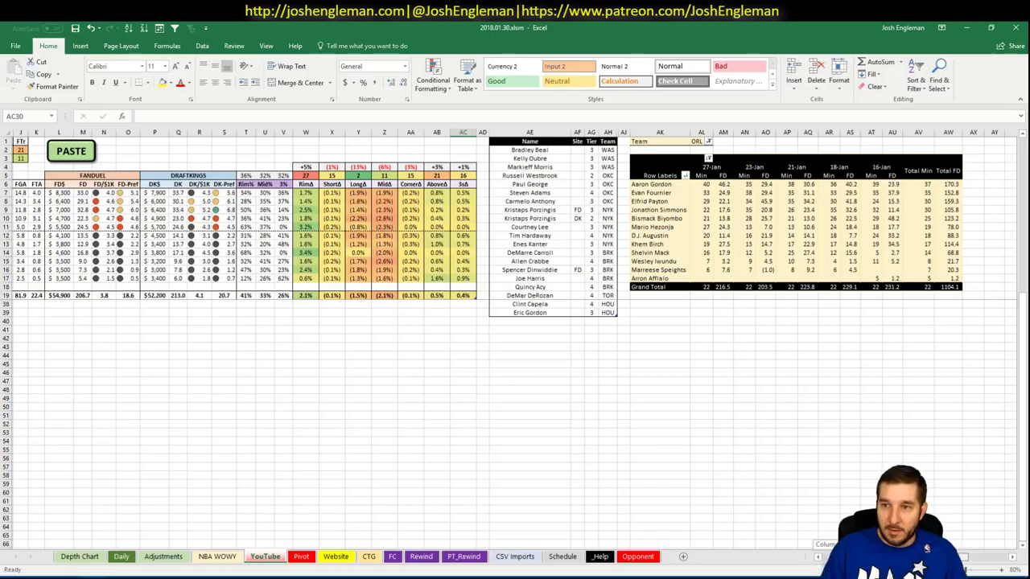
left_click_drag(843, 557, 822, 557)
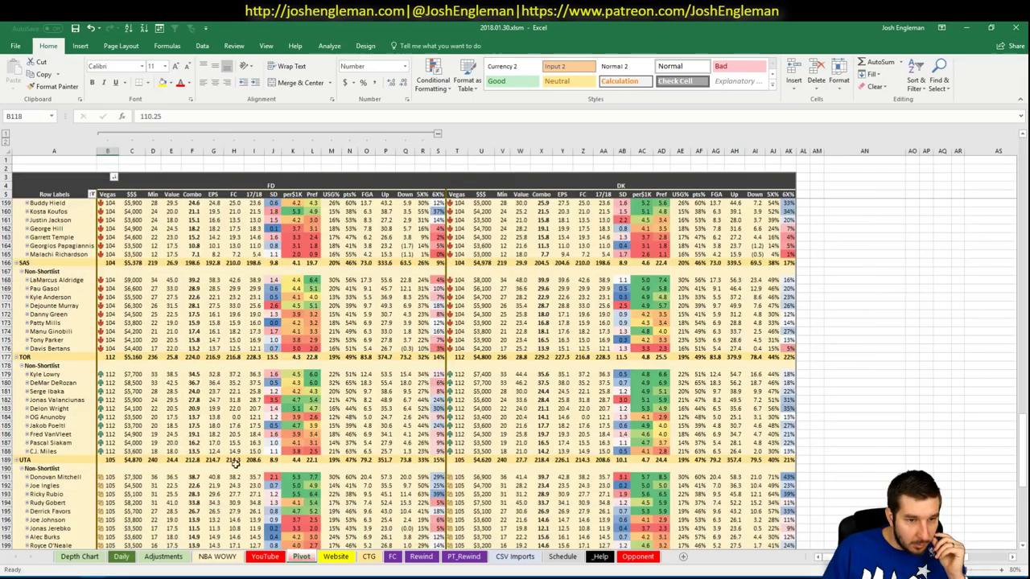
Step: Check the ORL player projections on the Pivot sheet, then return to the YouTube sheet
left_click(301, 557)
scroll(167, 408, "up", 16)
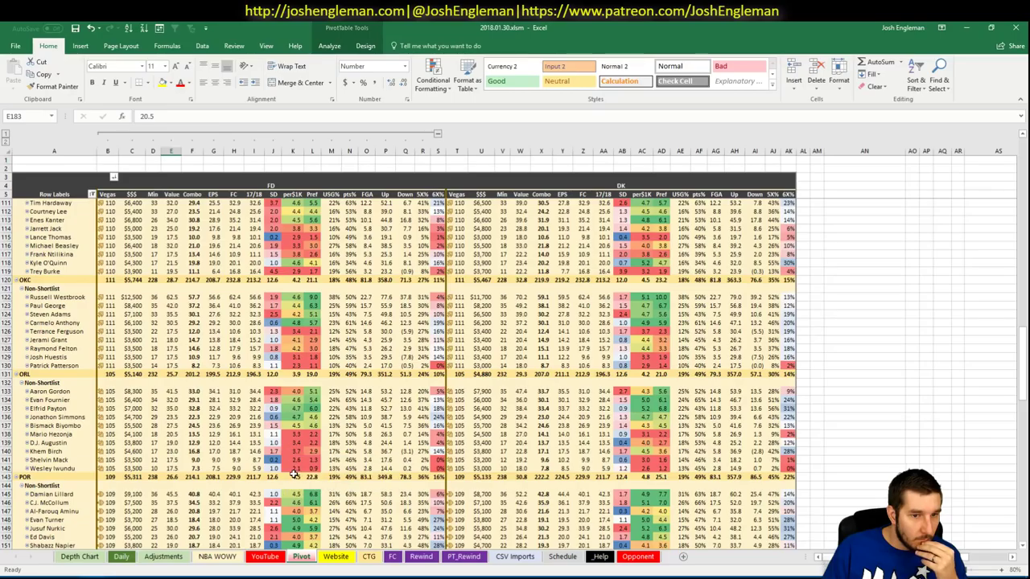
left_click(265, 556)
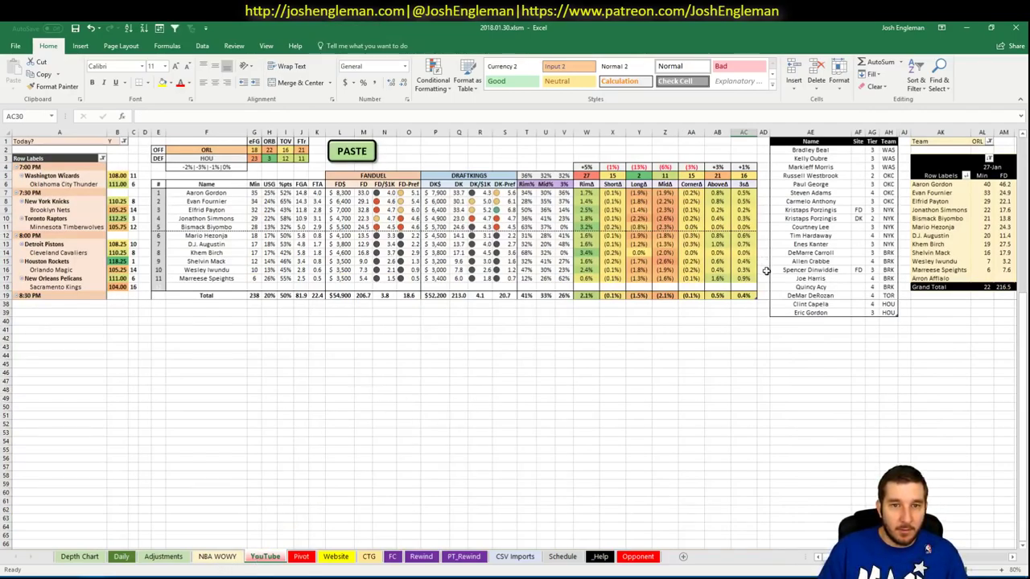
Step: Check the Magic's recent minutes, then add Evan Fournier to the pick list below Eric Gordon with tier 3
left_click(802, 321)
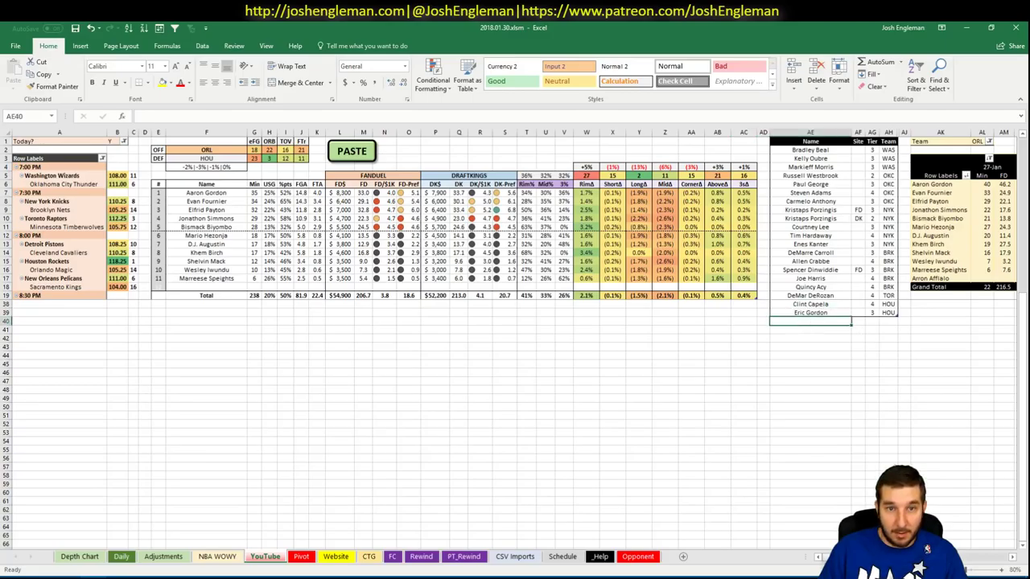
scroll(515, 338, "right", 5)
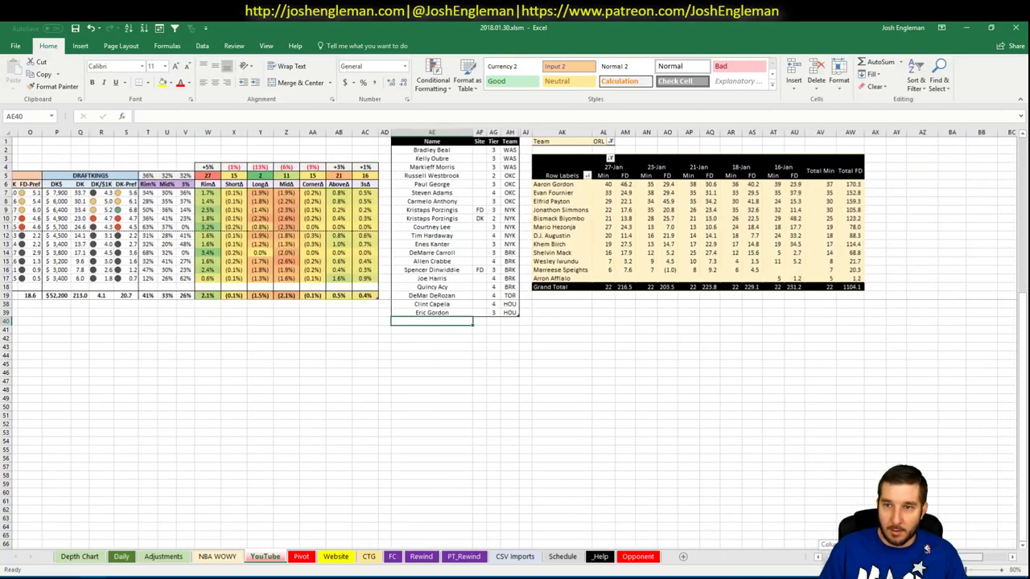
scroll(515, 338, "left", 5)
type("Evan Fournier")
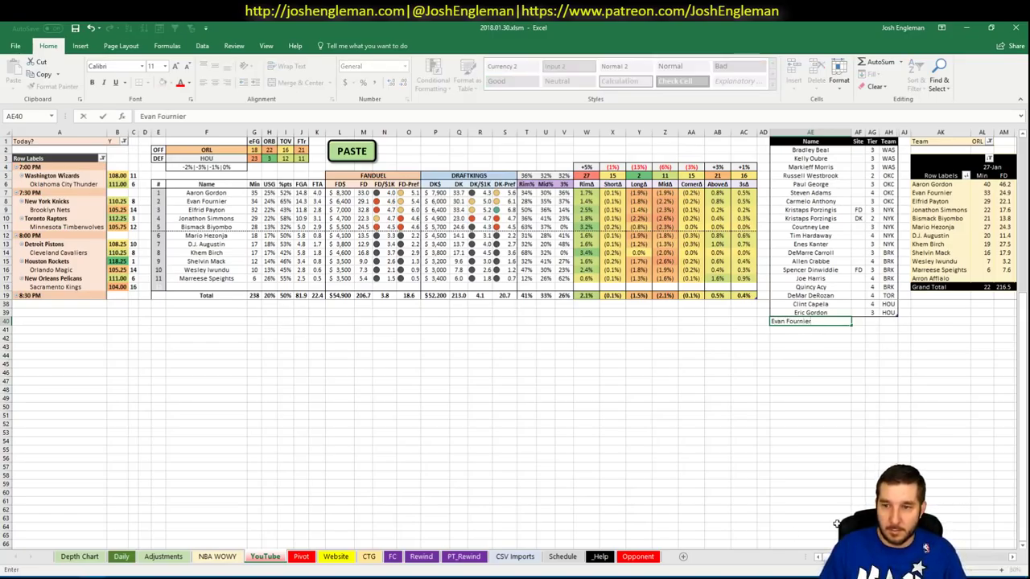
key("Tab")
key("Tab")
key("Return")
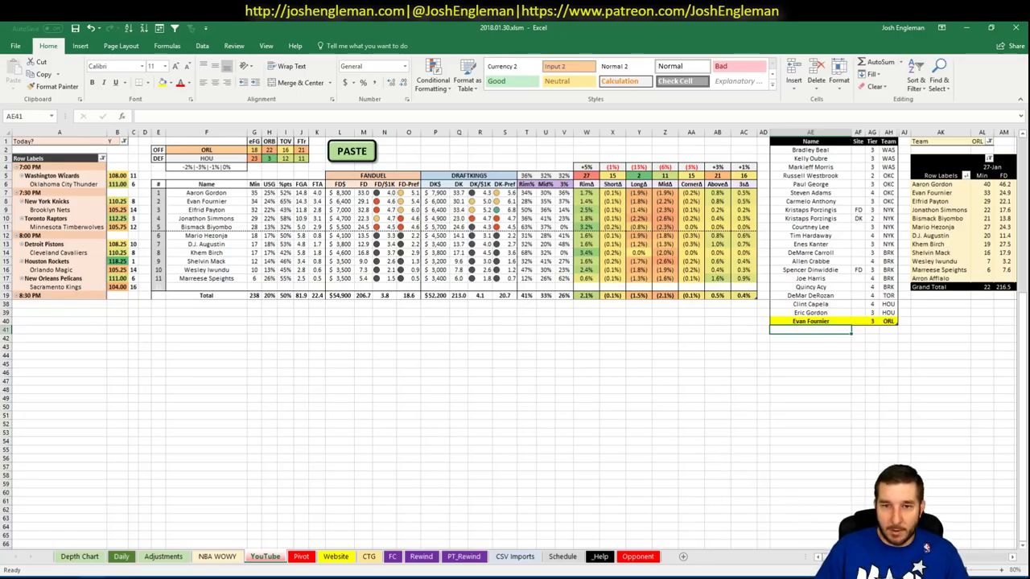
Step: Review the Magic's recent minutes, then add Elfrid Payton to the pick list below Evan Fournier with tier 4
scroll(515, 338, "right", 5)
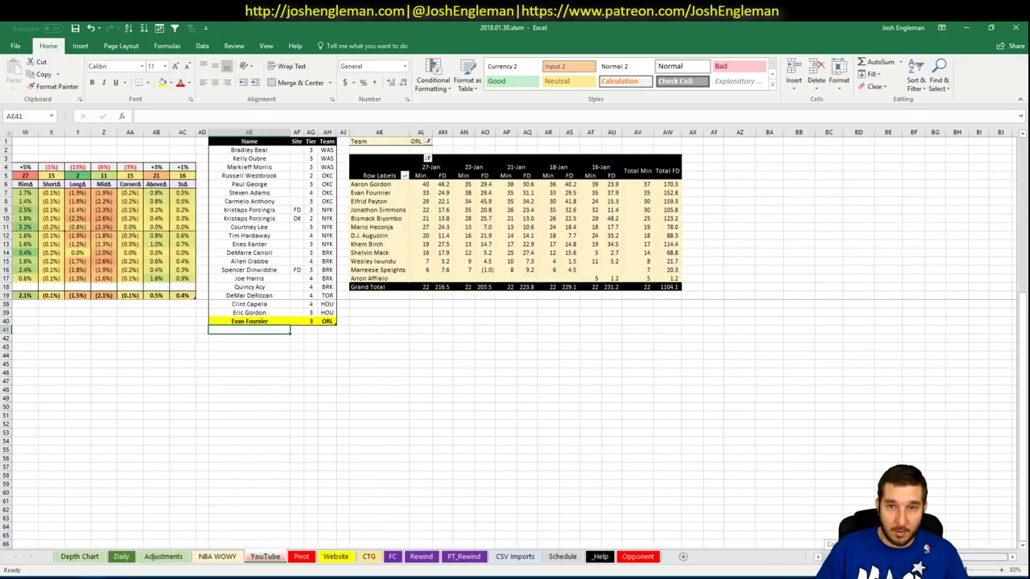
scroll(766, 514, "left", 5)
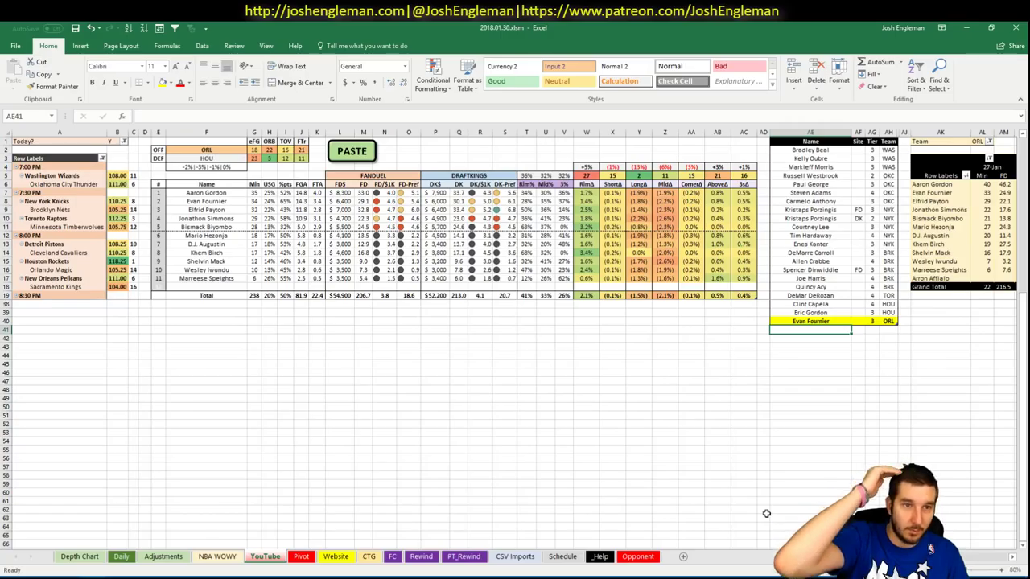
type("Elfri")
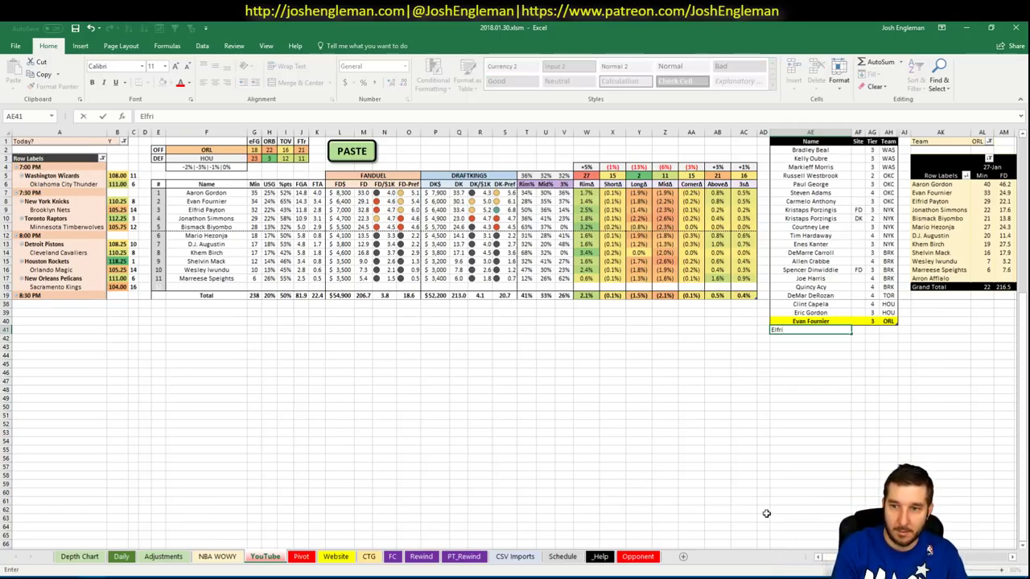
type("d Payton")
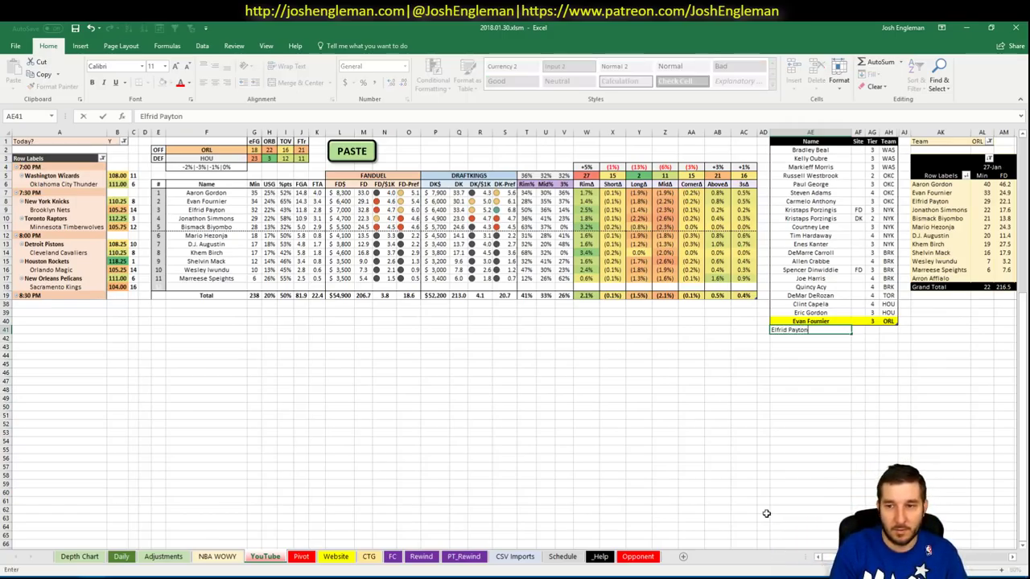
key("Tab")
key("Tab")
type("4")
key("Return")
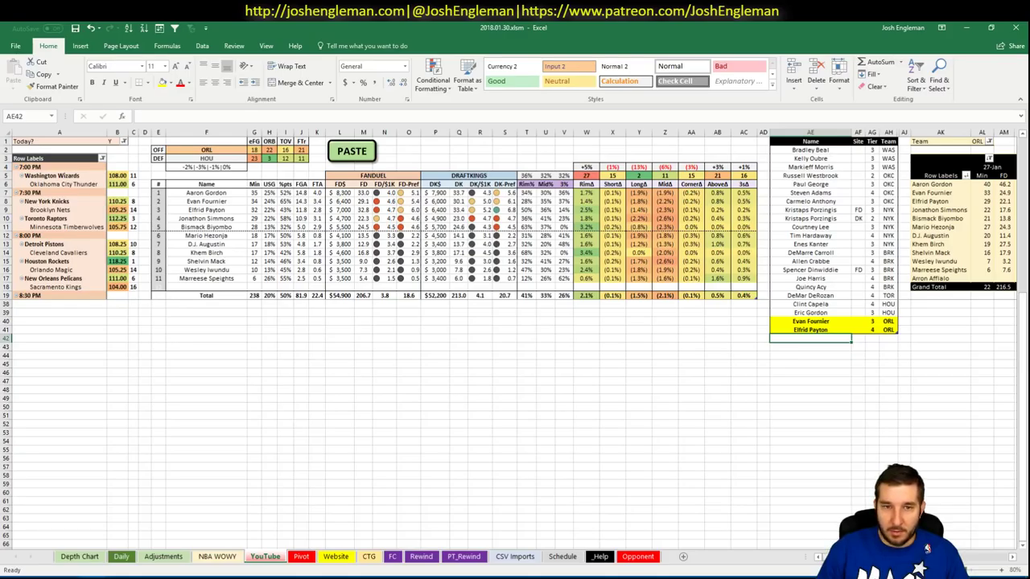
Step: Compare the Magic's recent minutes and fantasy points with their matchup table for further picks
scroll(515, 338, "right", 10)
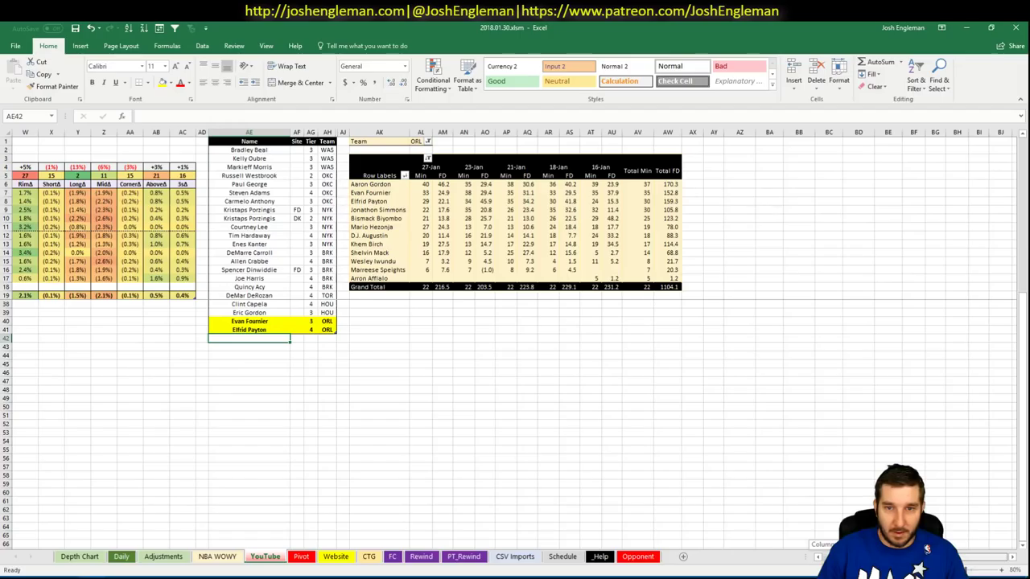
scroll(664, 536, "left", 10)
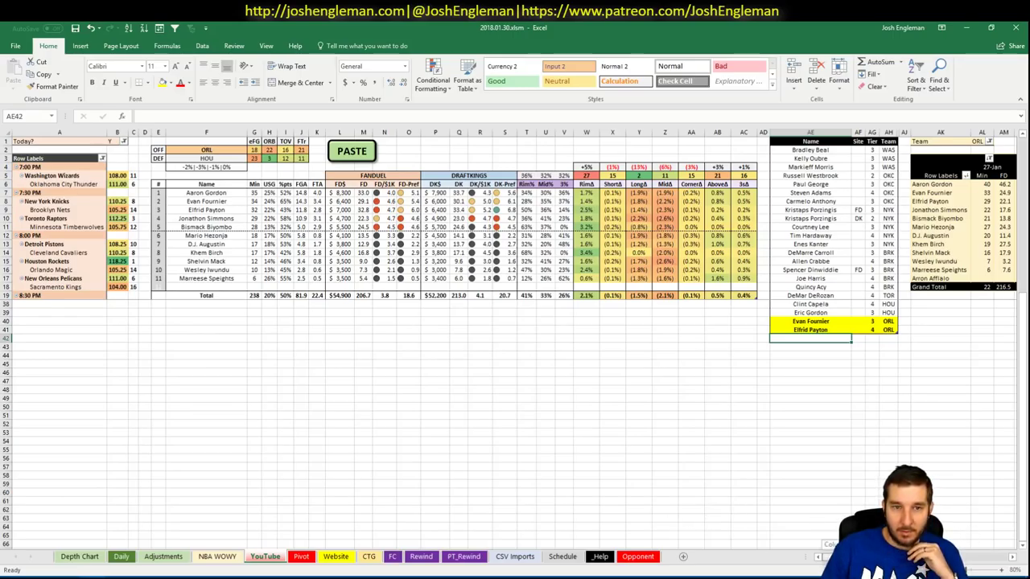
scroll(515, 338, "right", 10)
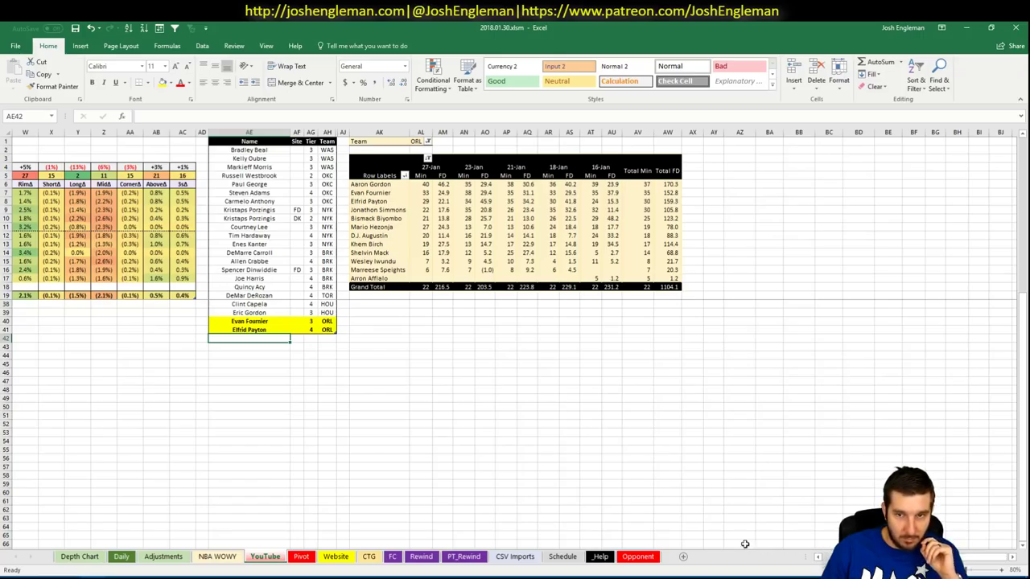
scroll(515, 338, "left", 10)
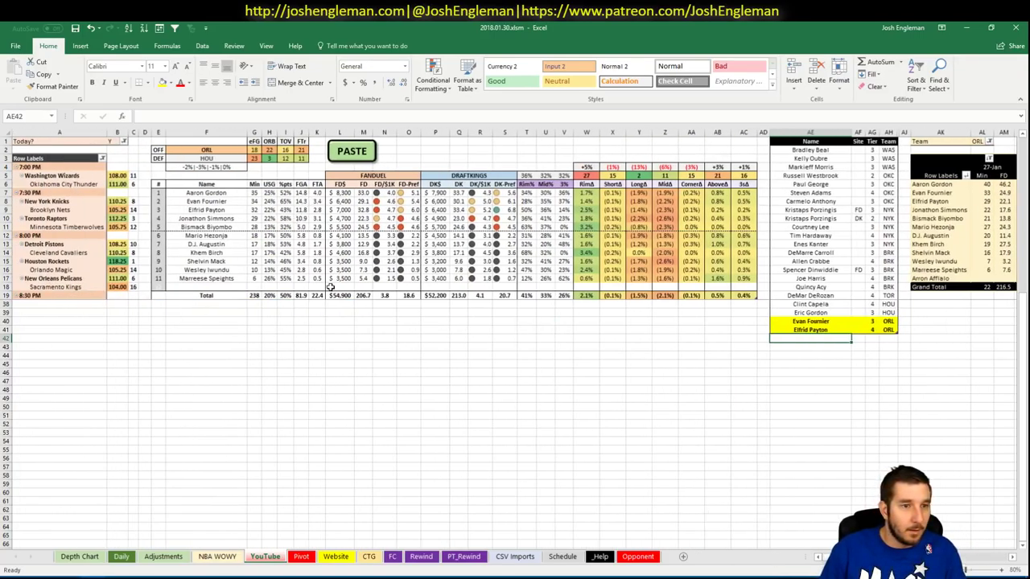
Step: Set the offensive team of the matchup table on the YouTube sheet to NOP
double_click(210, 150)
type("NO")
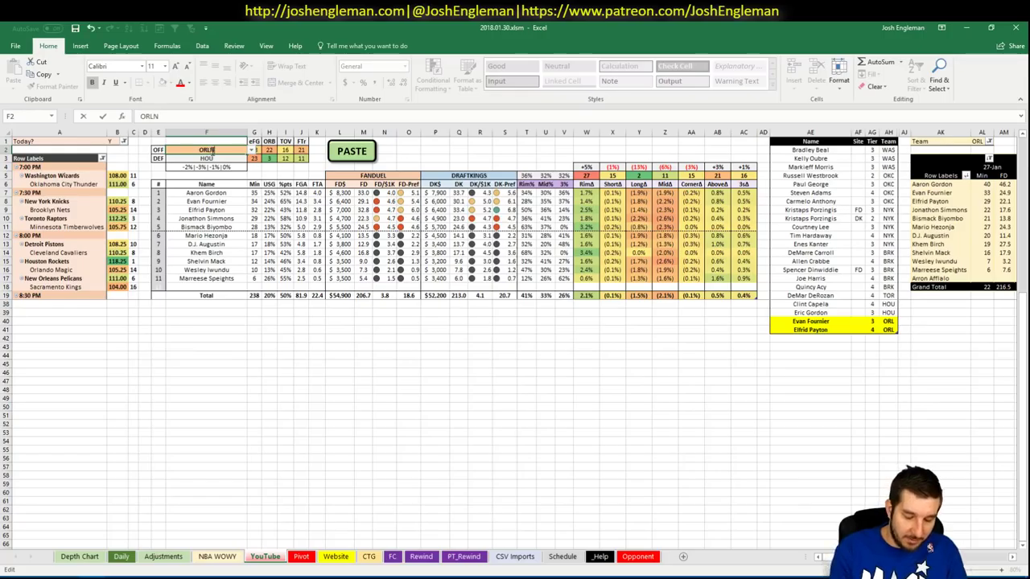
key("BackSpace")
key("BackSpace")
key("BackSpace")
key("BackSpace")
key("BackSpace")
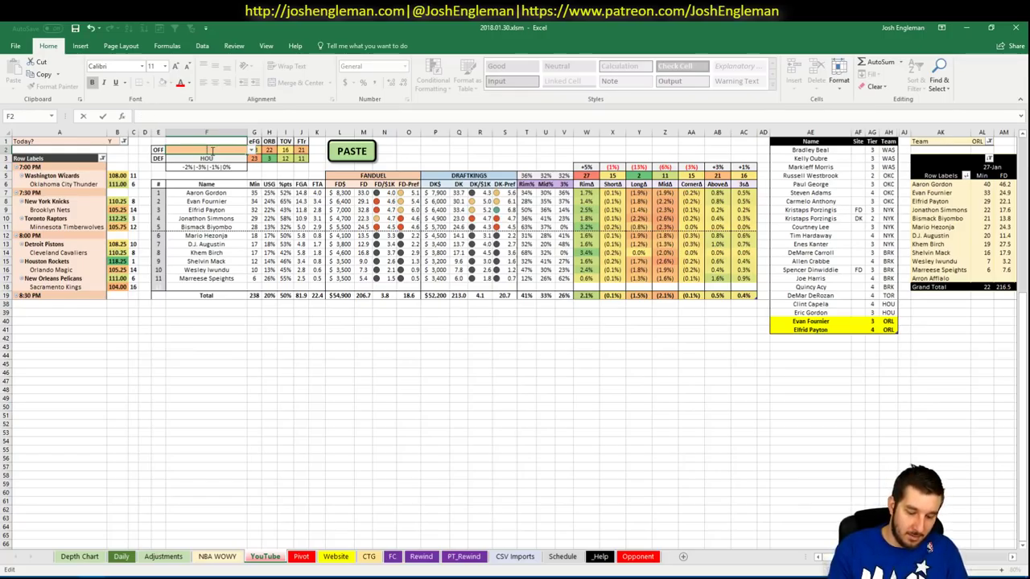
type("NOP")
key("Return")
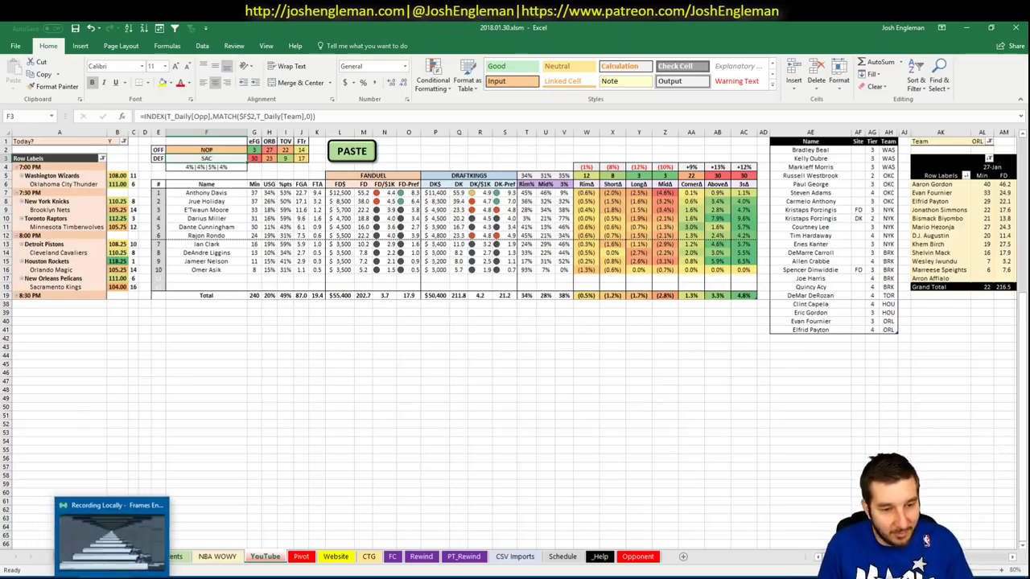
left_click(389, 415)
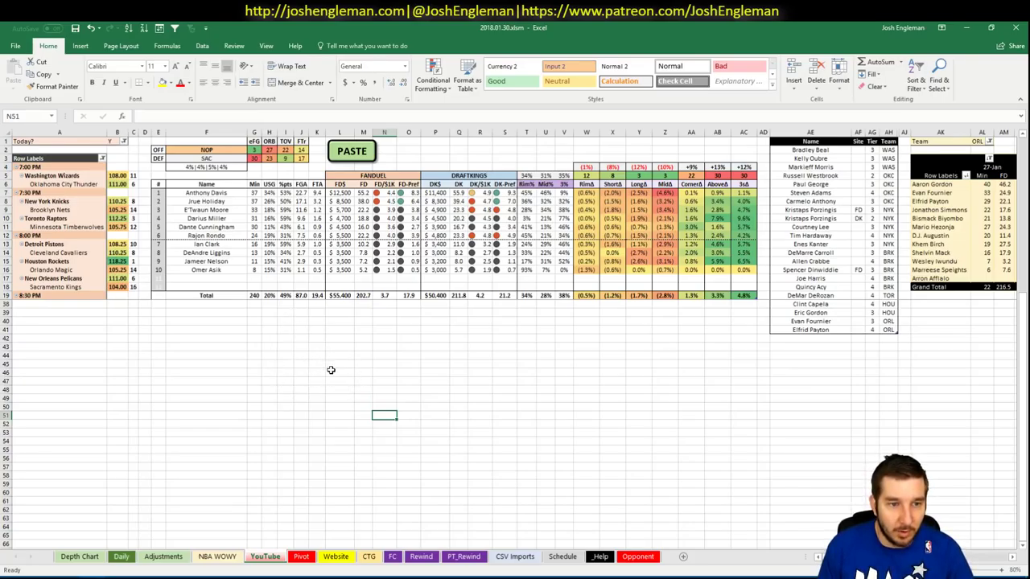
Step: Filter the recent minutes and fantasy points pivot table by team NOP
left_click(437, 348)
left_click(821, 339)
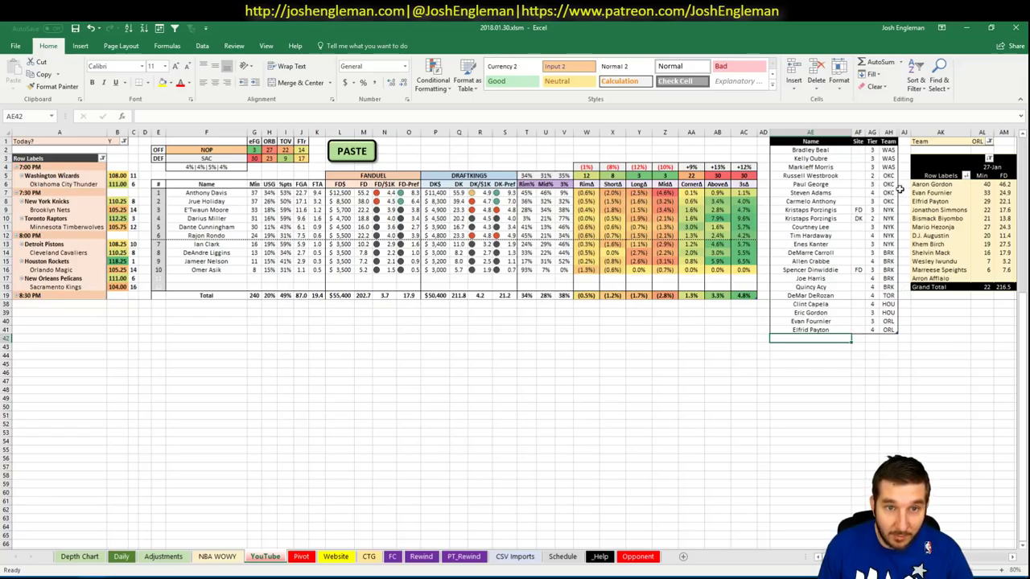
left_click(978, 142)
type("NOP")
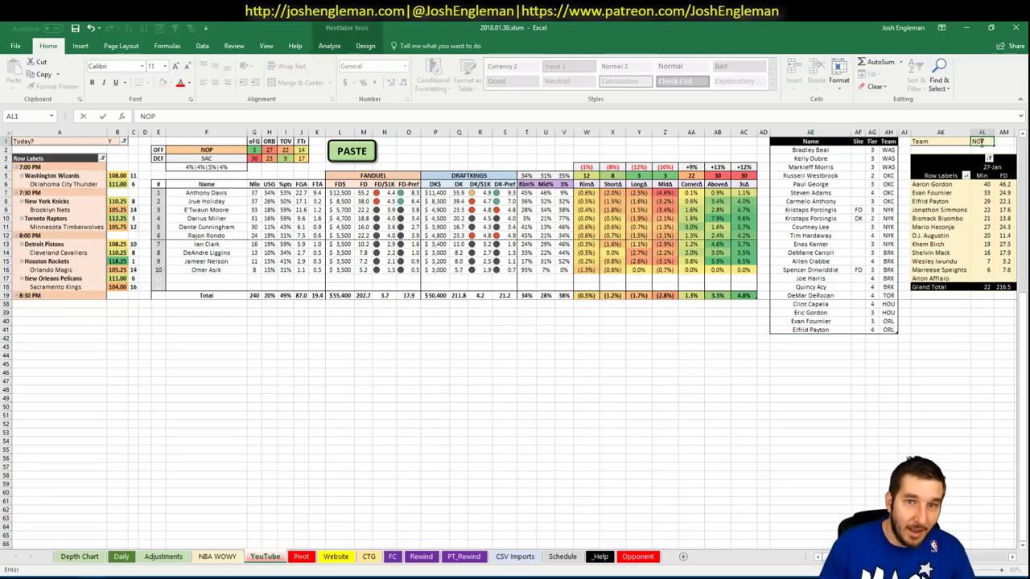
key("Return")
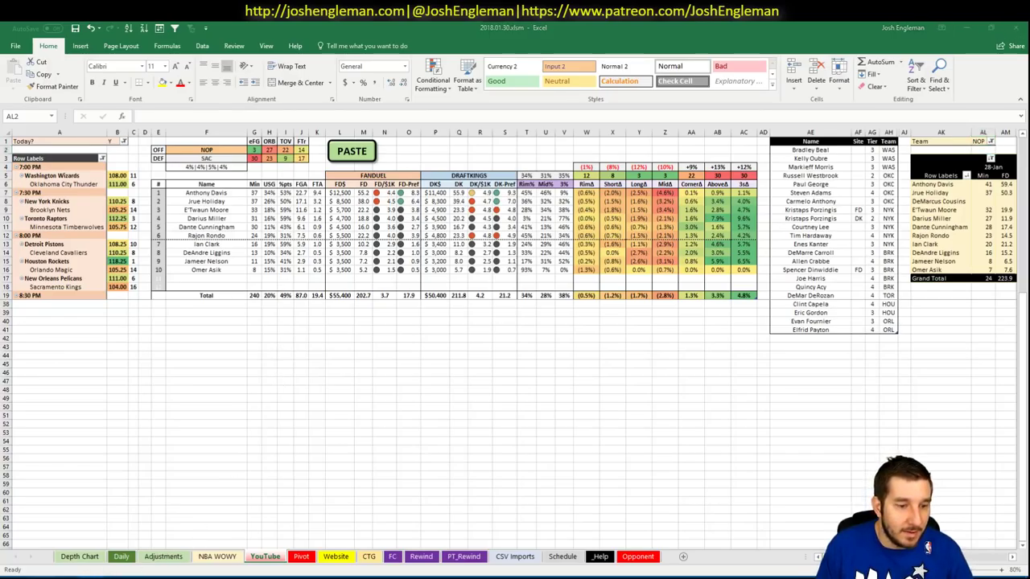
Step: Switch to the nbawowy page in the browser and clear all players from the on and off filters
left_click(99, 574)
left_click(141, 26)
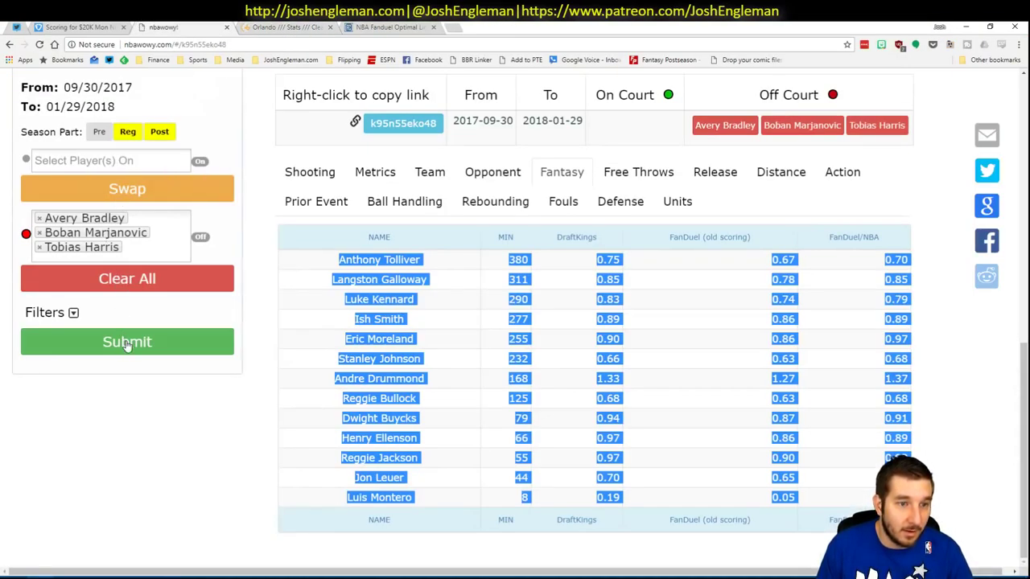
left_click(135, 279)
left_click(115, 161)
type("de")
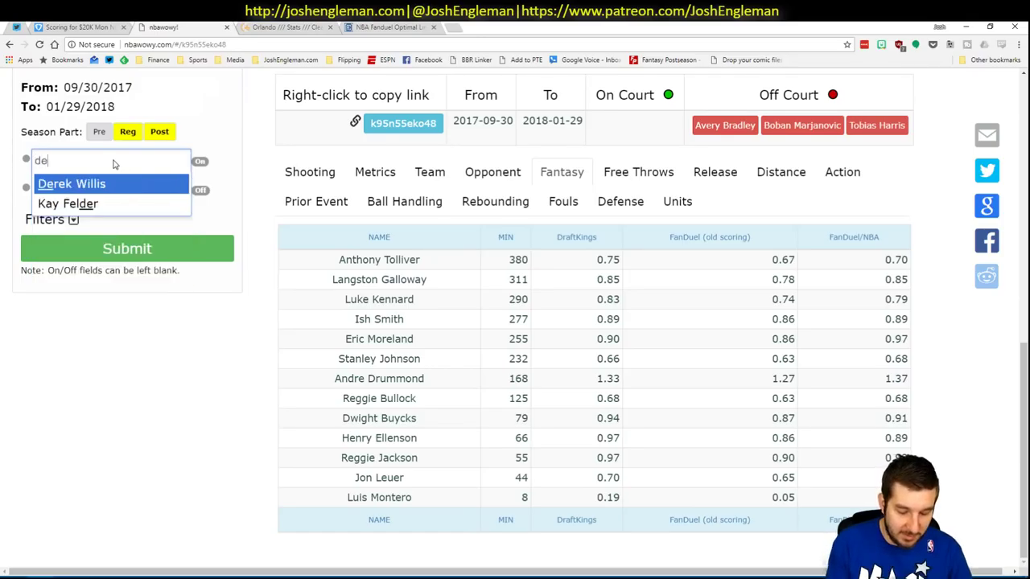
type("w")
key("BackSpace")
key("BackSpace")
key("BackSpace")
key("Escape")
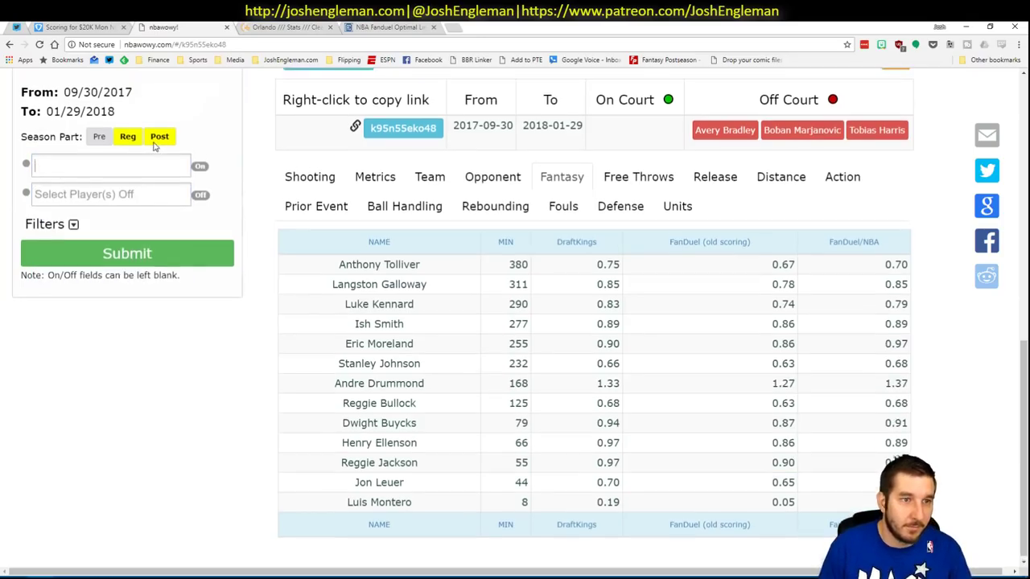
scroll(90, 318, "up", 3)
left_click(88, 324)
scroll(92, 387, "down", 1)
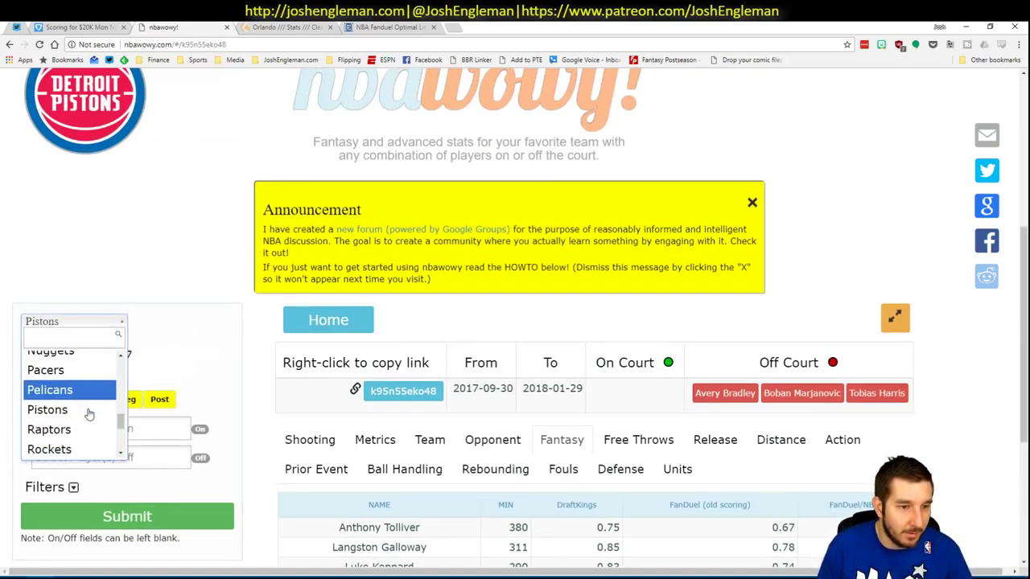
left_click(87, 408)
left_click(121, 431)
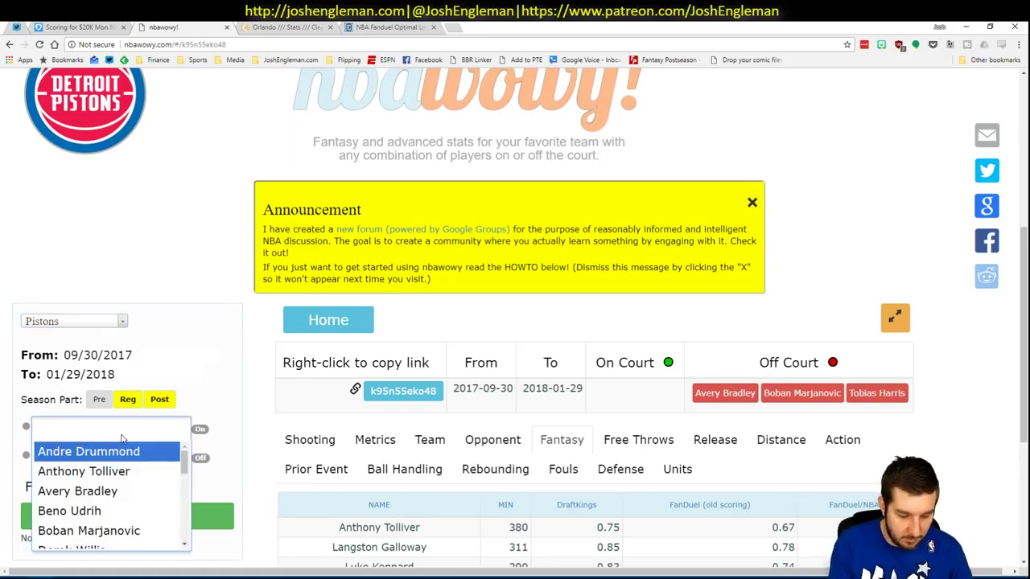
type("cou")
key("BackSpace")
key("BackSpace")
key("BackSpace")
key("BackSpace")
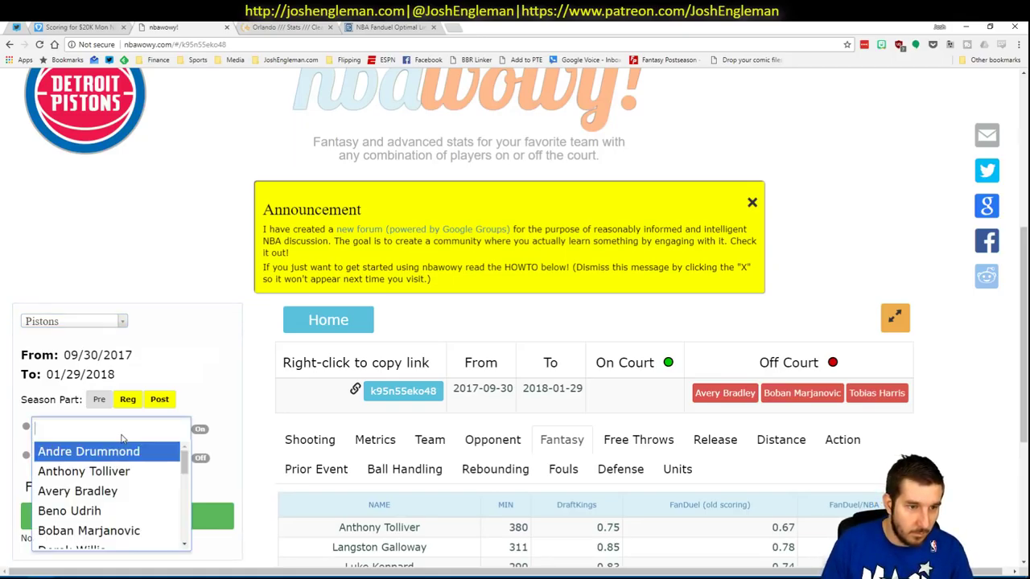
Step: Set the nbawowy team to Pelicans, add DeMarcus Cousins as on court, and run the query
left_click(111, 322)
scroll(73, 419, "up", 1)
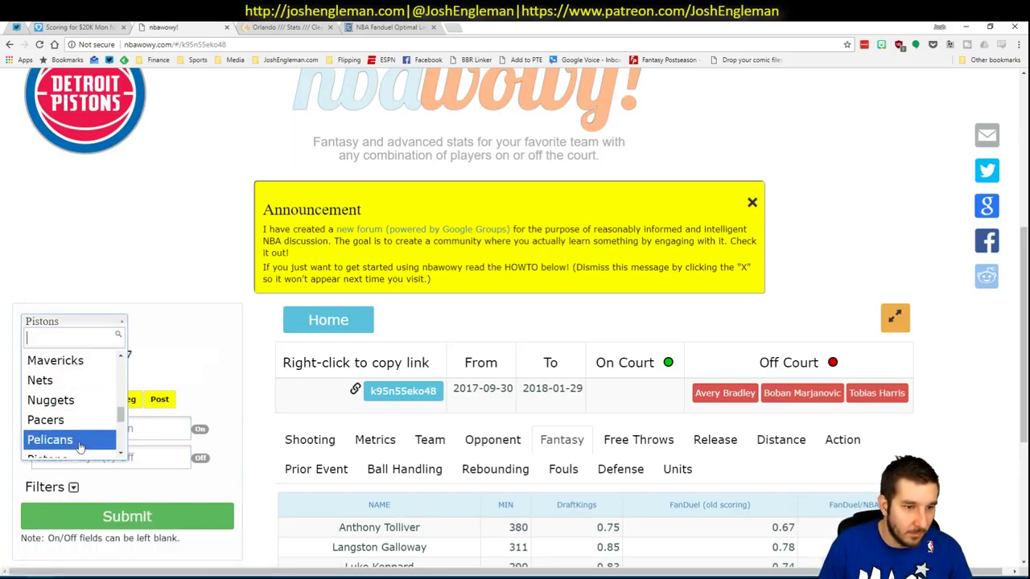
left_click(81, 437)
left_click(91, 434)
type("cus Cousin")
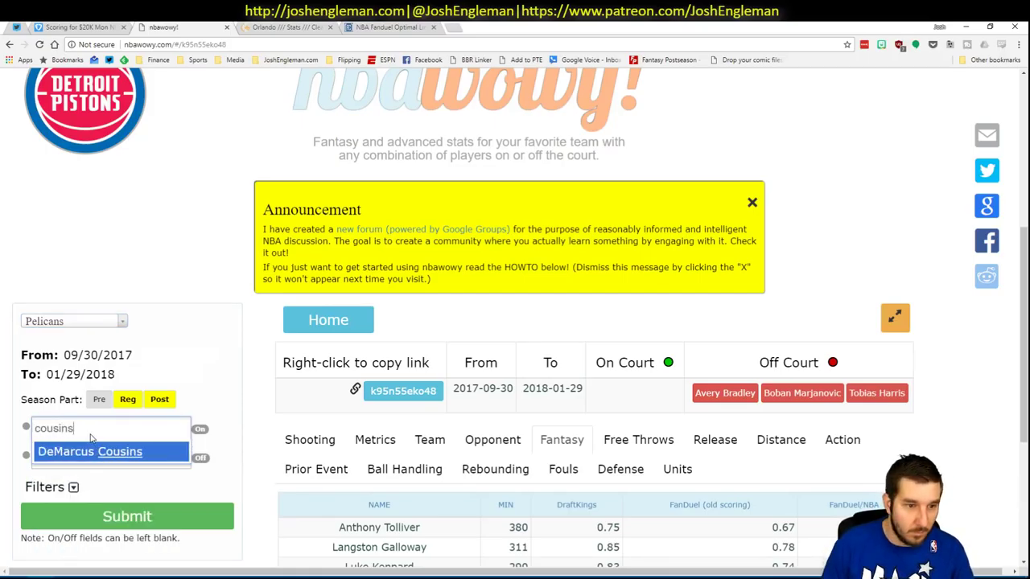
type("s")
left_click(93, 453)
left_click(134, 538)
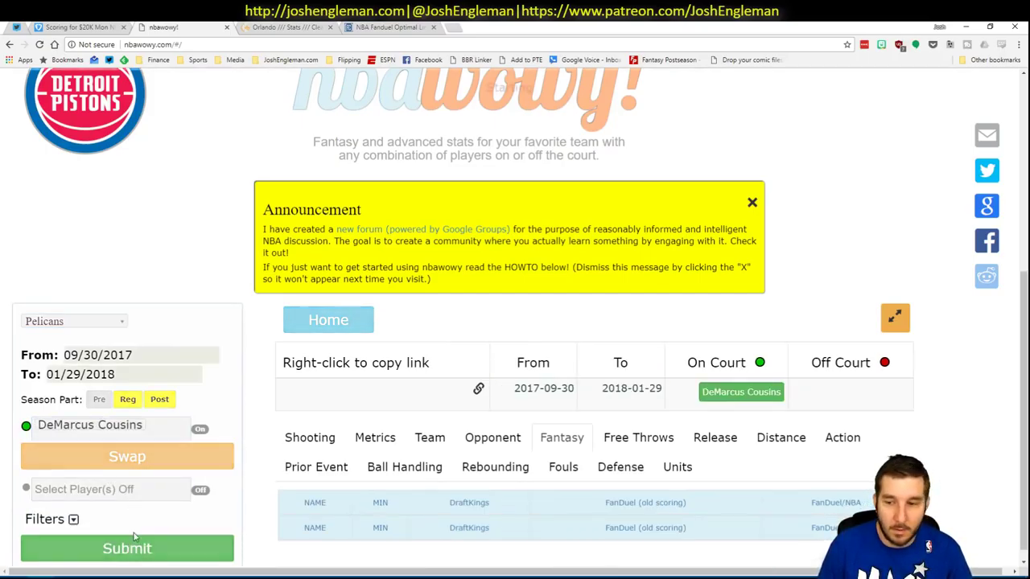
Step: Copy the Fantasy results with Cousins on court and paste them into the WITH table of the workbook's NBA WOWY sheet
scroll(356, 419, "down", 3)
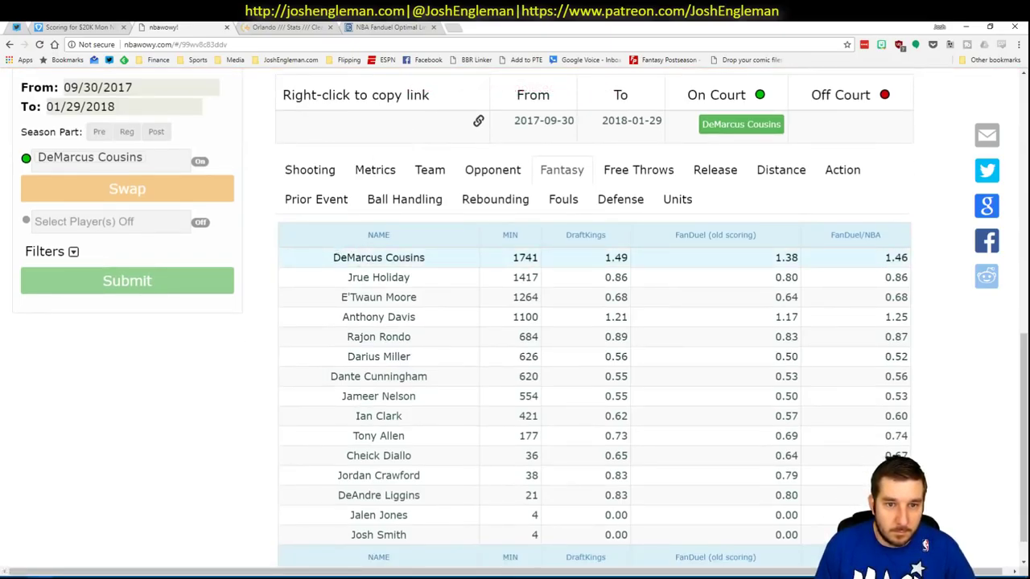
left_click_drag(282, 258, 893, 497)
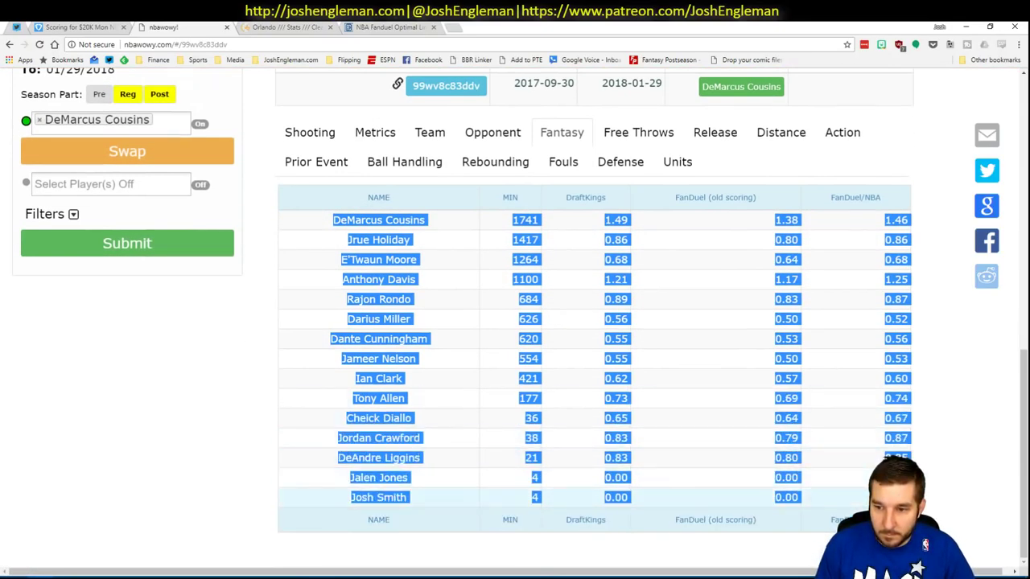
key("alt+Tab")
left_click(217, 557)
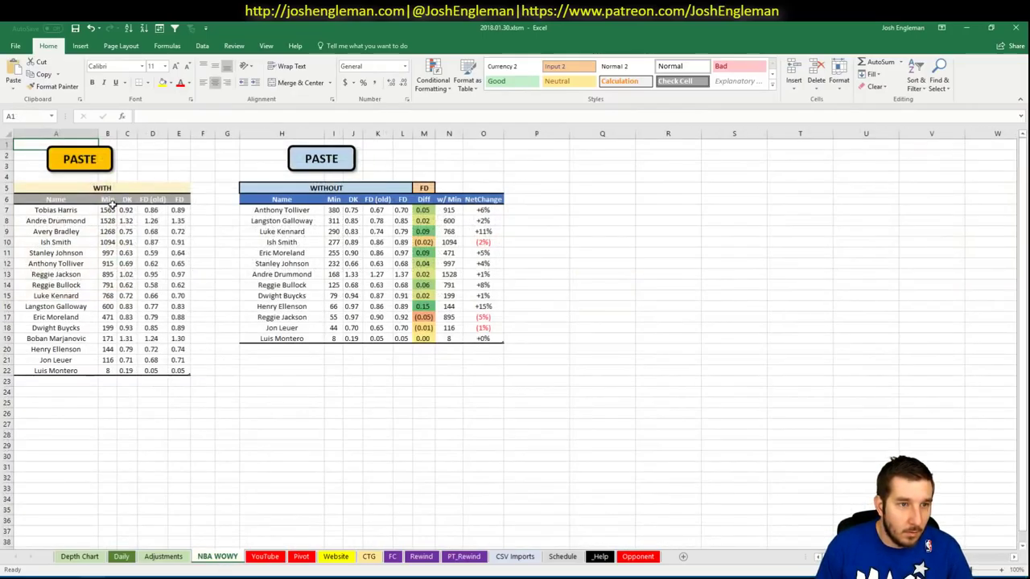
Step: Return to nbawowy, swap DeMarcus Cousins to off court, and run the query again
key("alt+Tab")
left_click(127, 152)
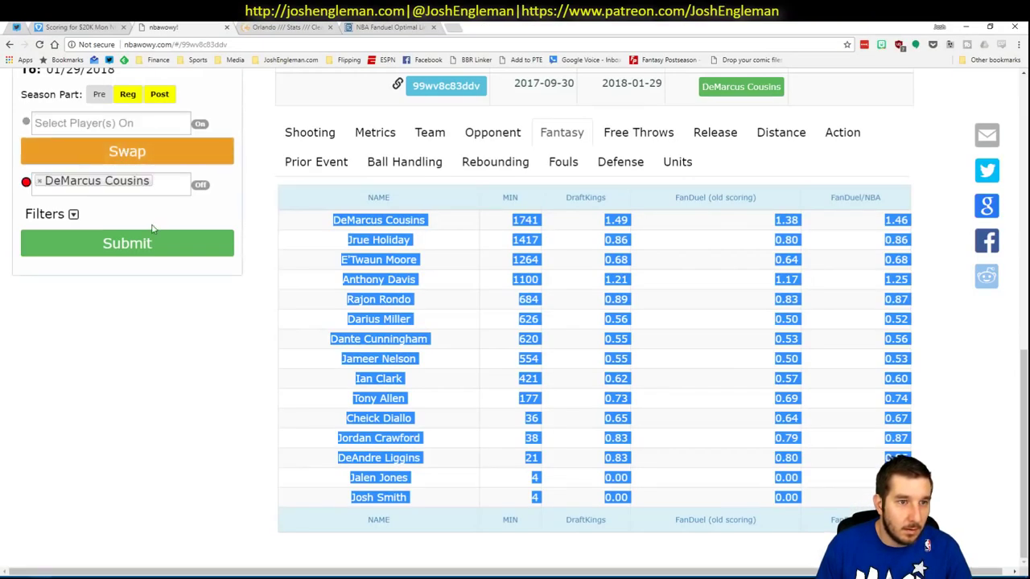
left_click(153, 233)
Step: Copy the Fantasy results with Cousins off court and paste them into the WITHOUT table of the NBA WOWY sheet
key("alt+Tab")
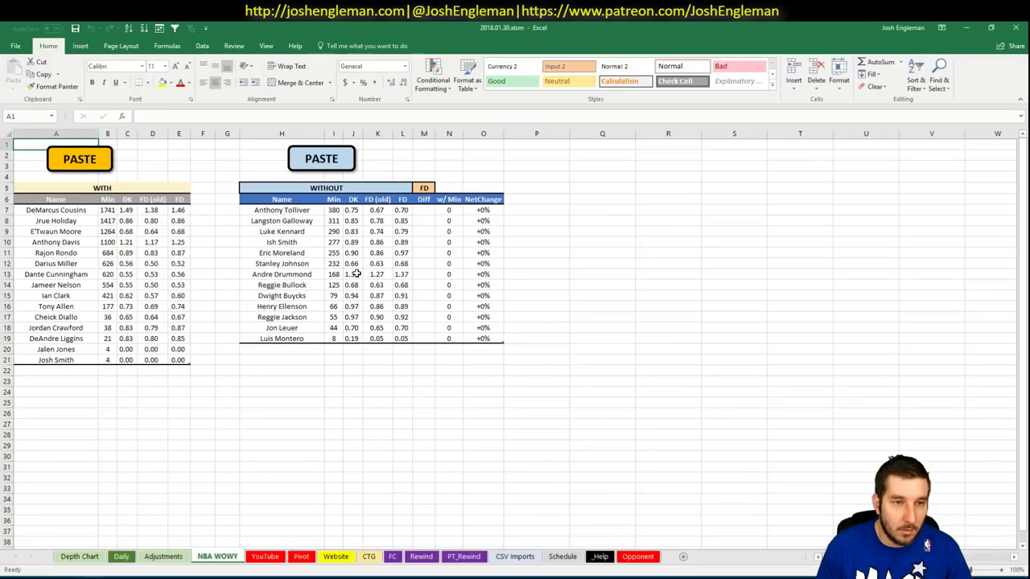
key("alt+Tab")
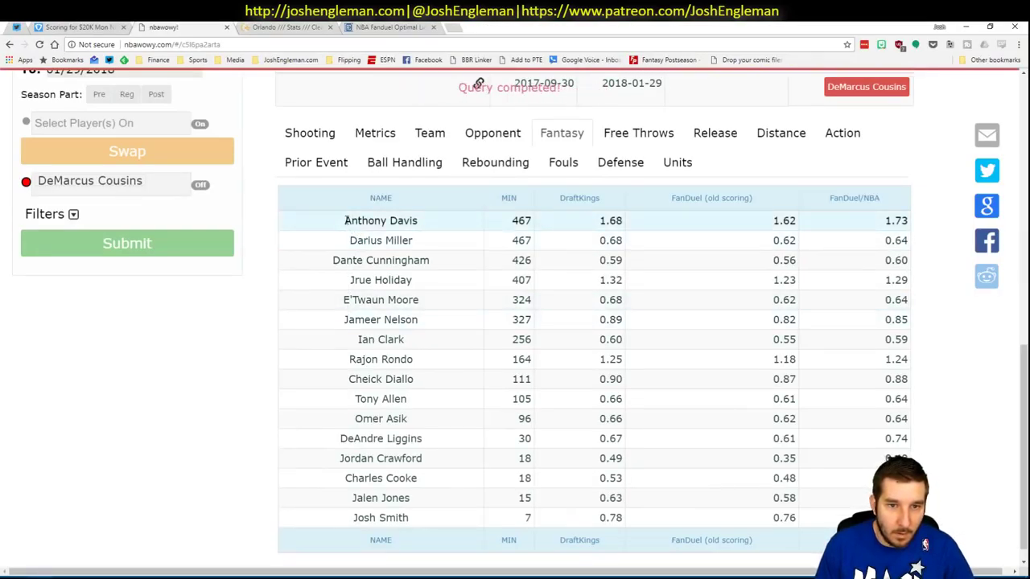
left_click_drag(346, 220, 805, 519)
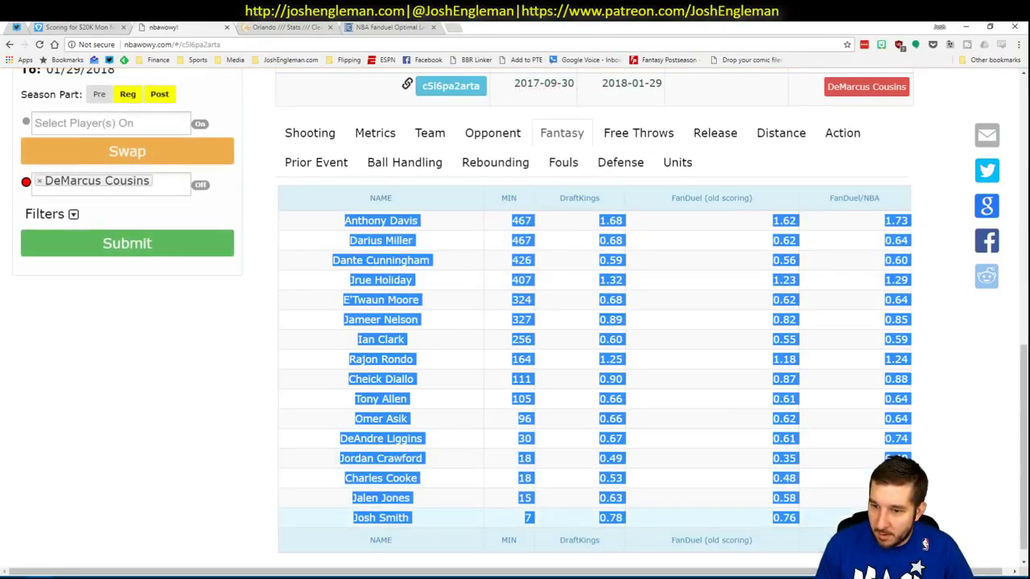
key("alt+Tab")
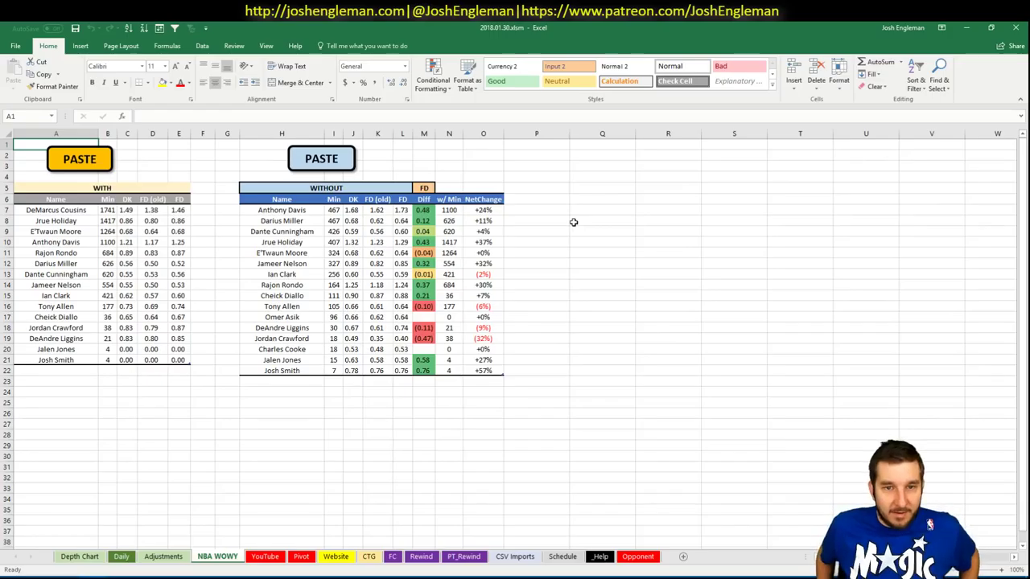
Step: Review the NetChange column, then set the BOOST of Anthony Davis and Jrue Holiday to 5% on the Adjustments sheet
left_click(481, 201)
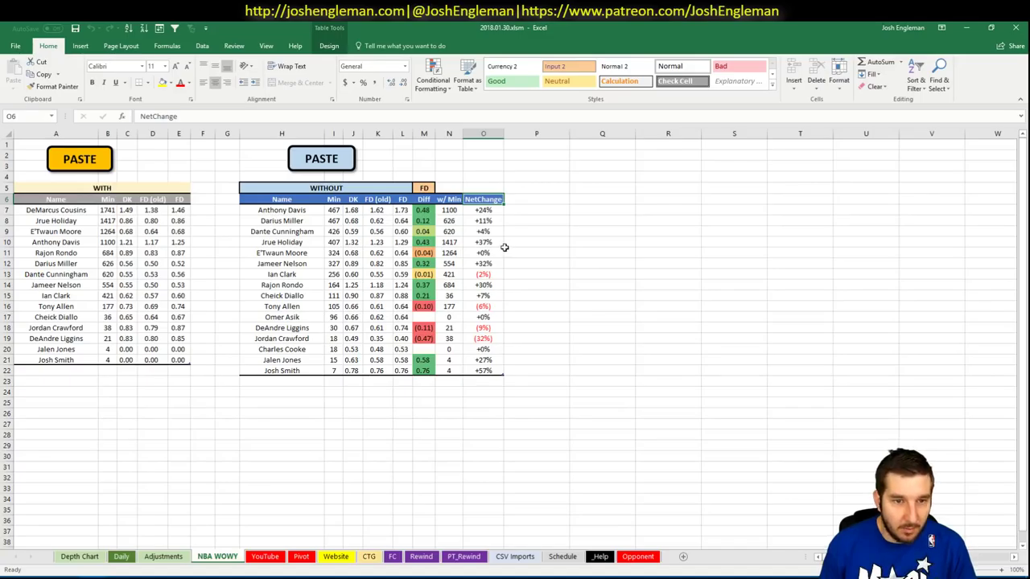
left_click(178, 560)
scroll(165, 395, "down", 20)
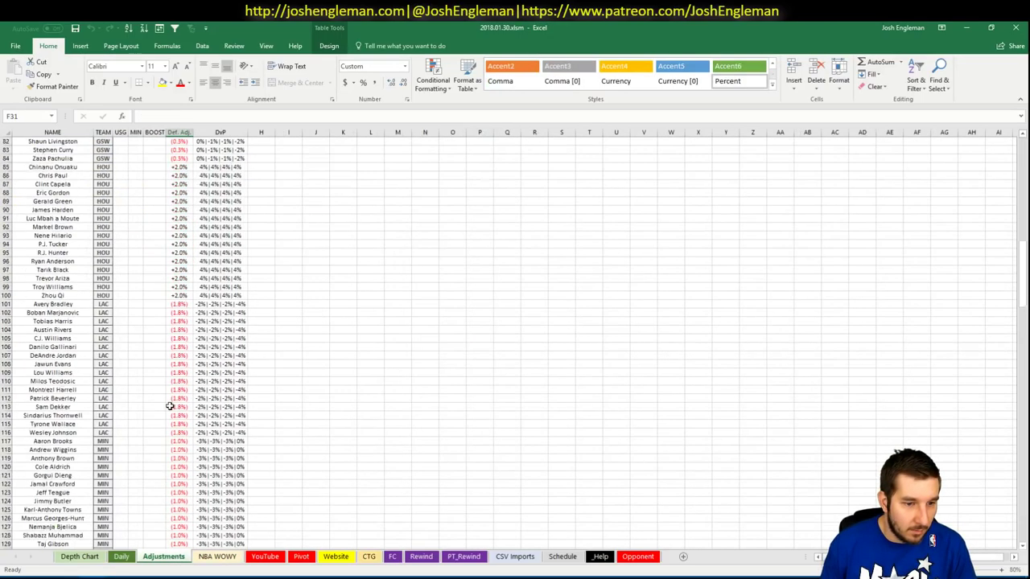
scroll(168, 406, "up", 1)
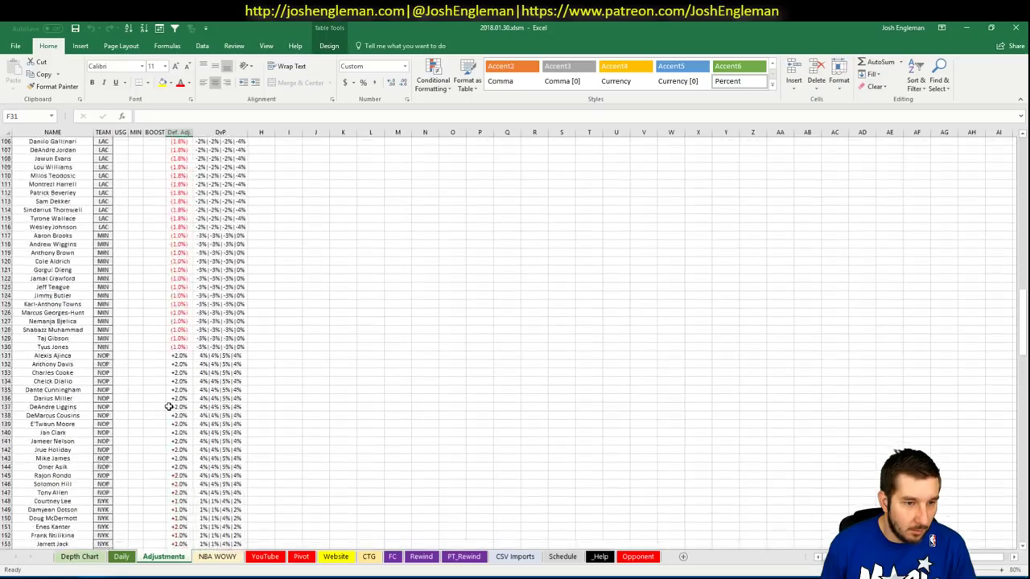
left_click(158, 363)
type("5%")
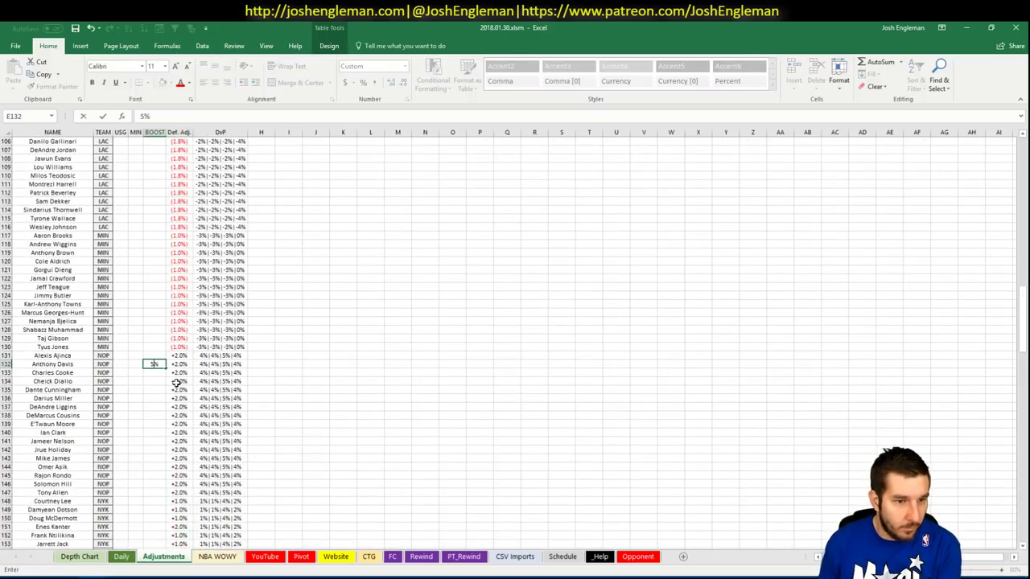
left_click(147, 449)
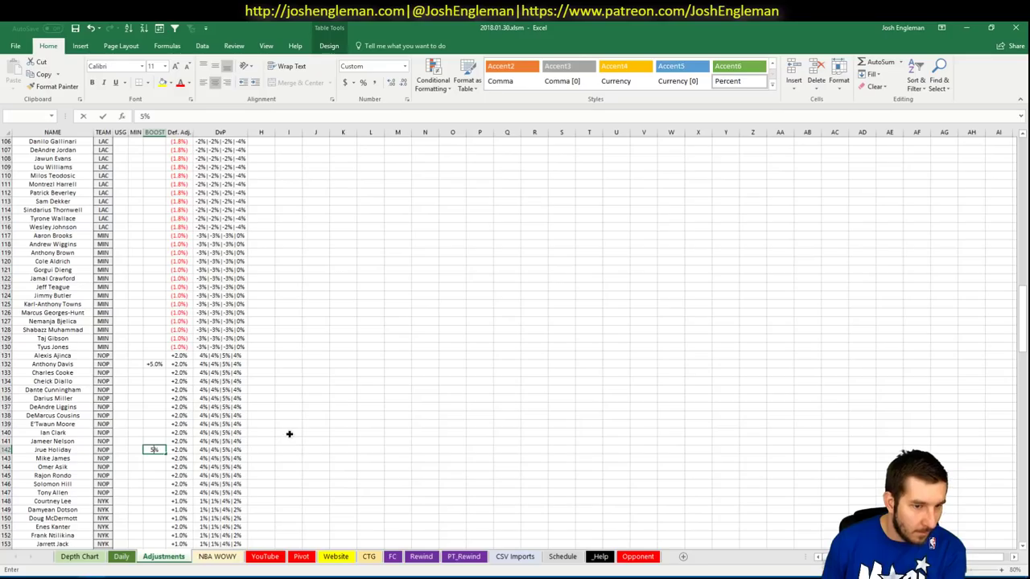
left_click(289, 432)
Step: Recheck the NBA WOWY net changes against the Pelicans' boosts on the Adjustments sheet, then return to the YouTube sheet
left_click(232, 556)
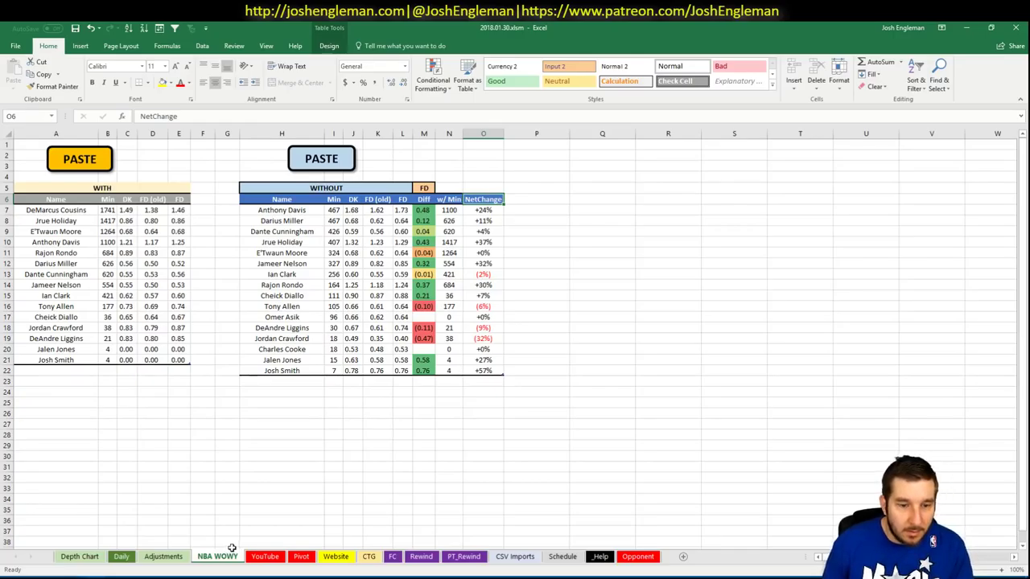
left_click(163, 557)
left_click(159, 399)
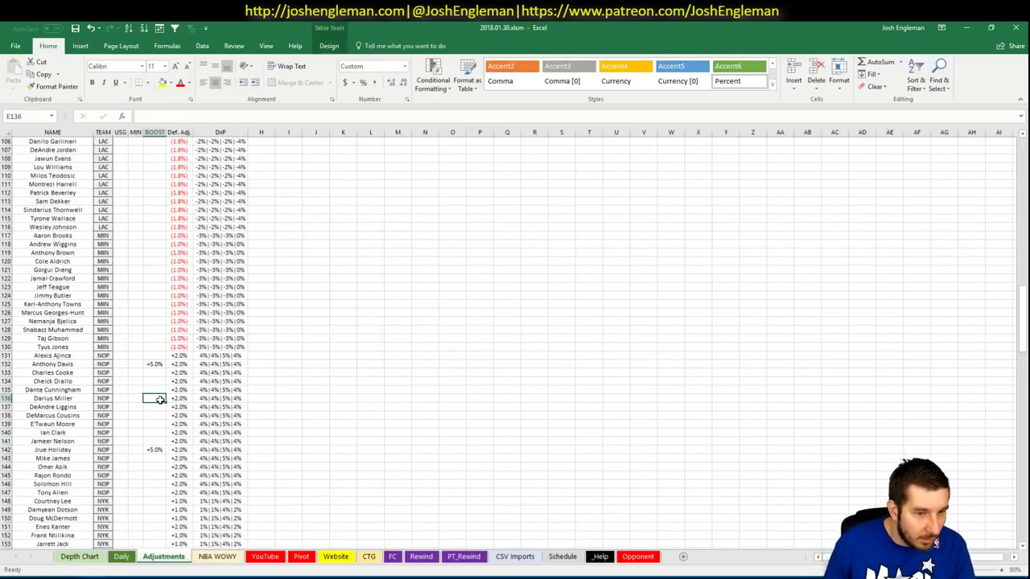
left_click(286, 392)
key("ctrl+Page_Down")
key("ctrl+Page_Down")
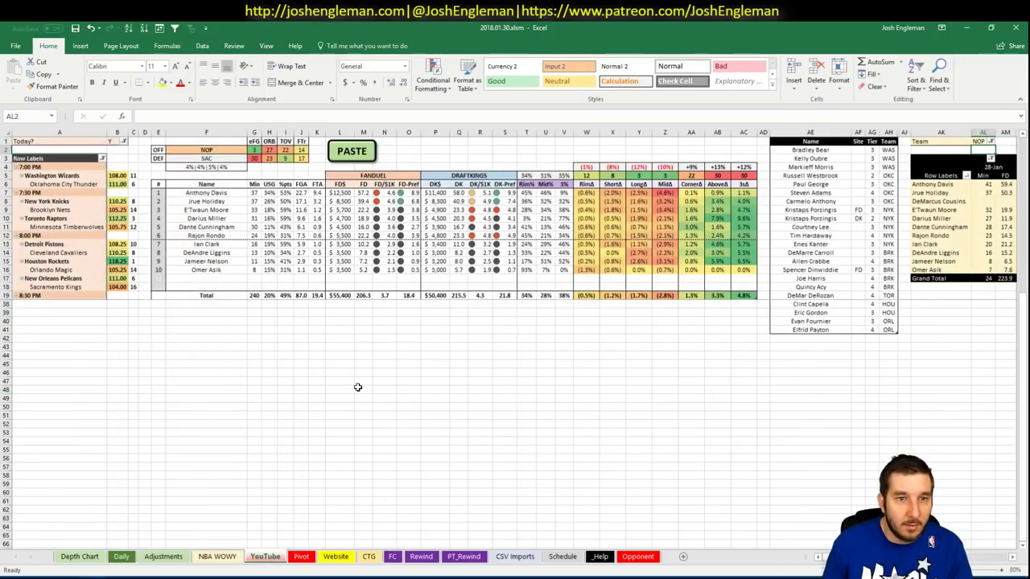
Step: Examine the Pelicans' minutes and fantasy points across their recent games, then return to the matchup table
left_click(359, 389)
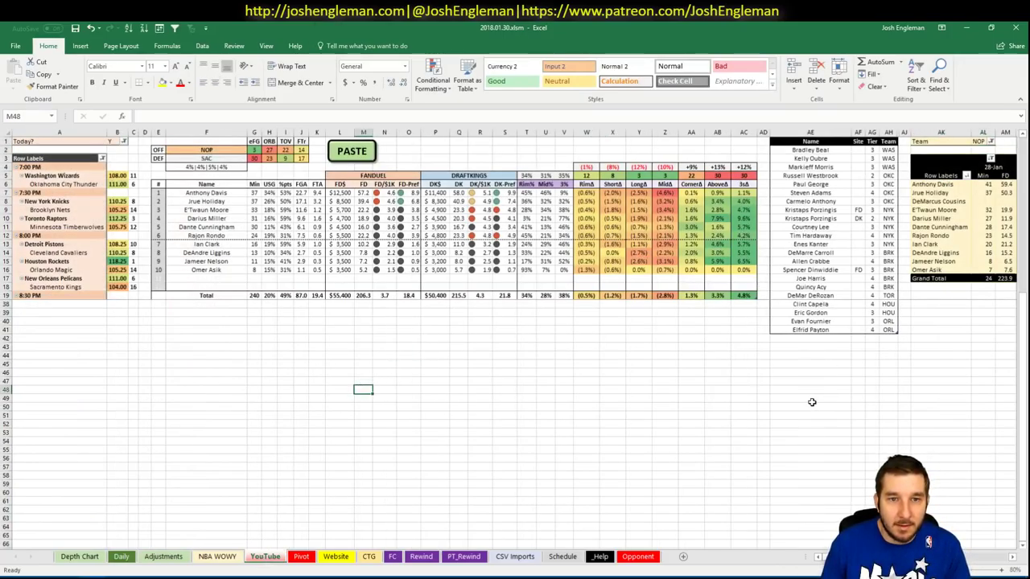
key("ctrl+Page_Up")
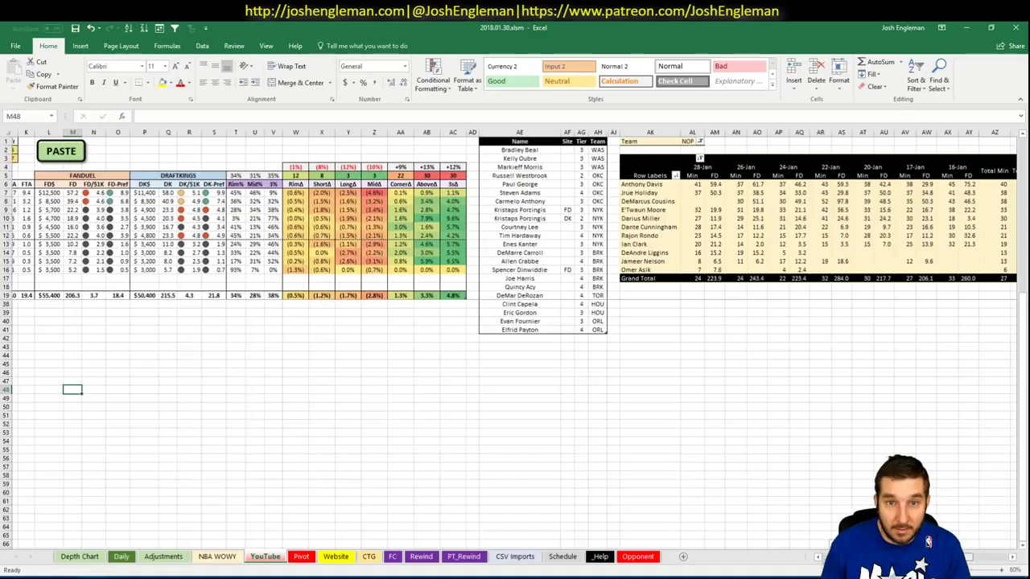
key("ctrl+Page_Down")
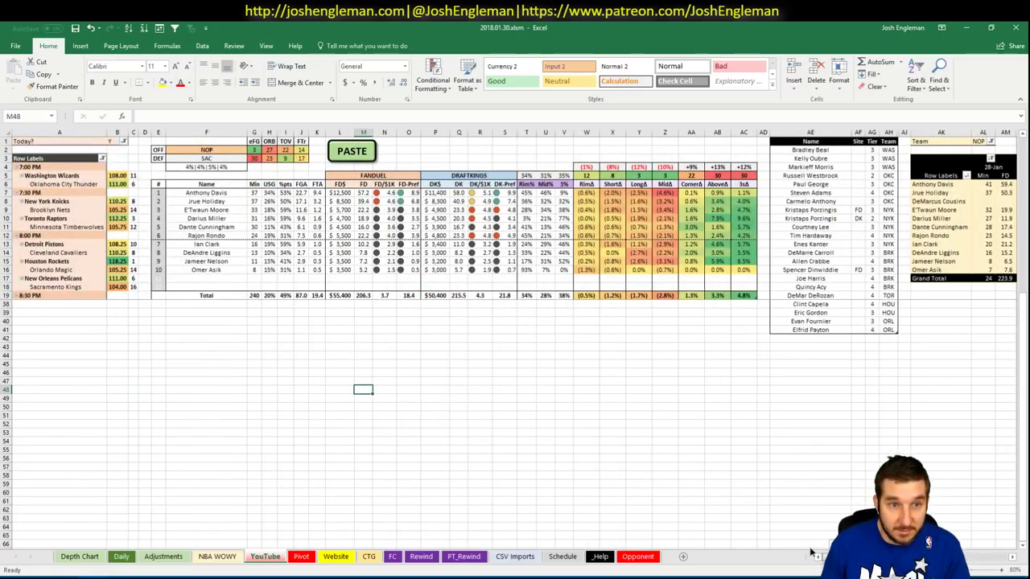
Step: Add Anthony Davis to the picks list with tier 3, after checking the Pelicans' recent game log
left_click_drag(821, 557, 1024, 546)
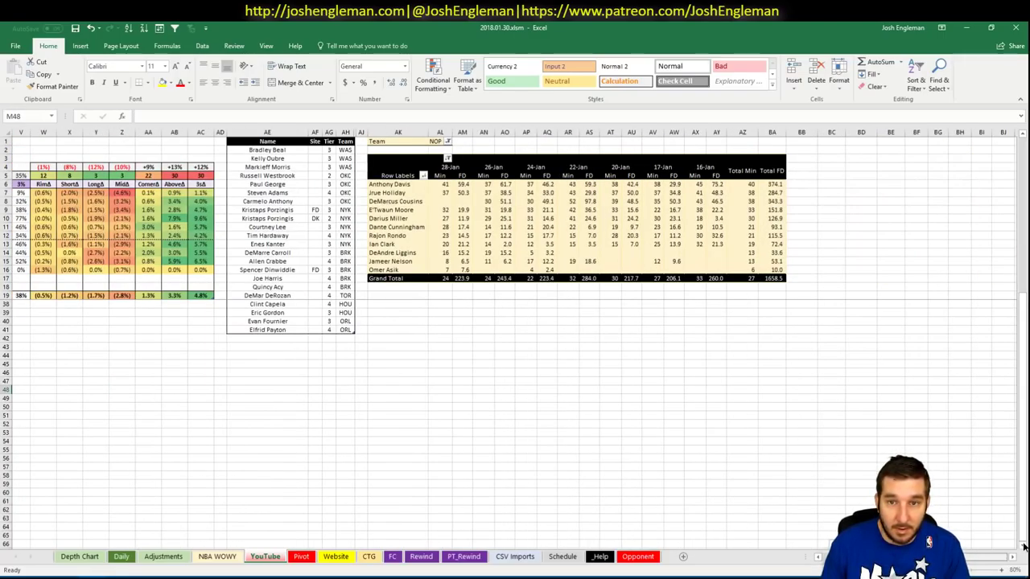
scroll(805, 335, "left", 10)
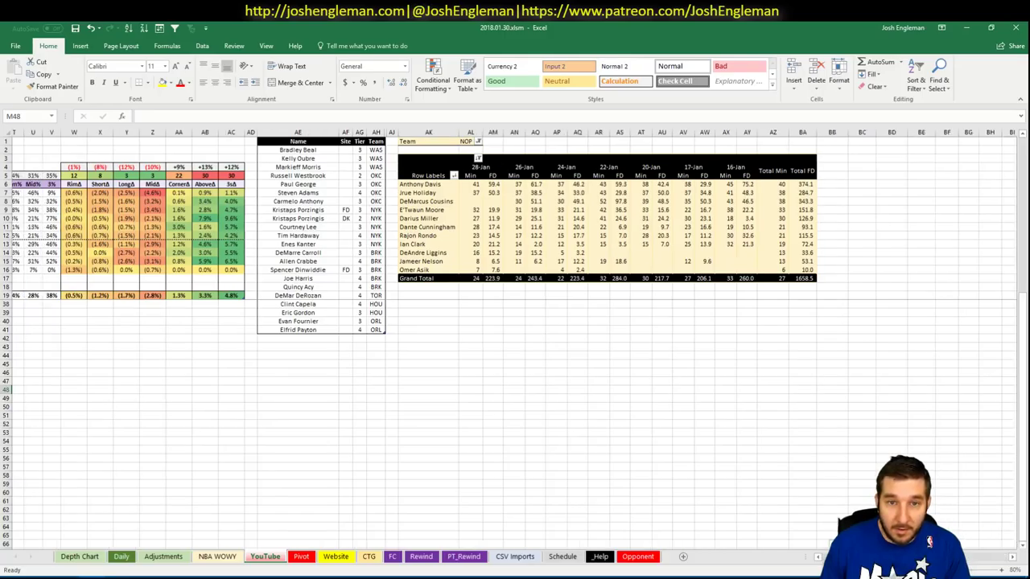
left_click(805, 337)
type("An")
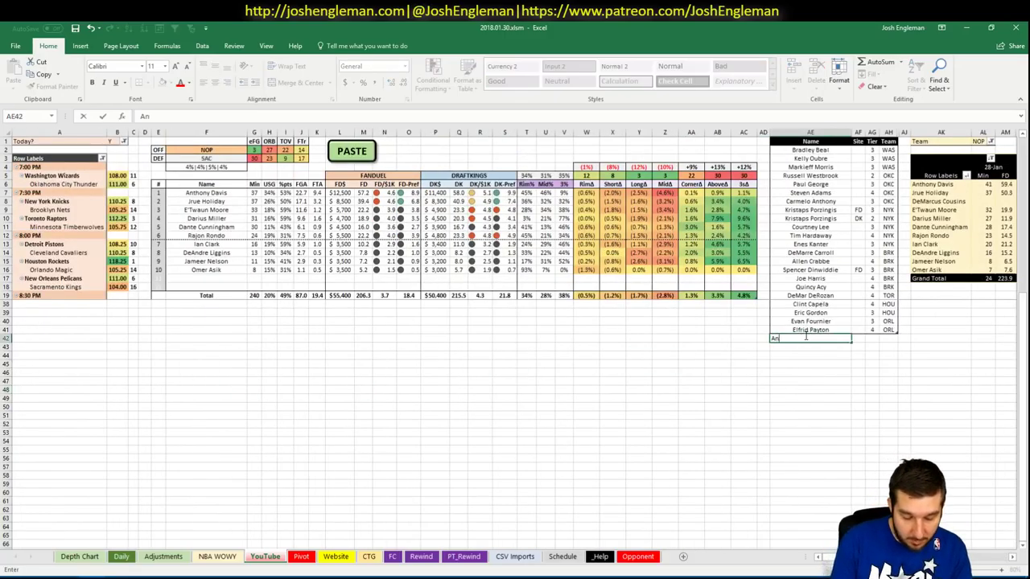
type("thony Davis")
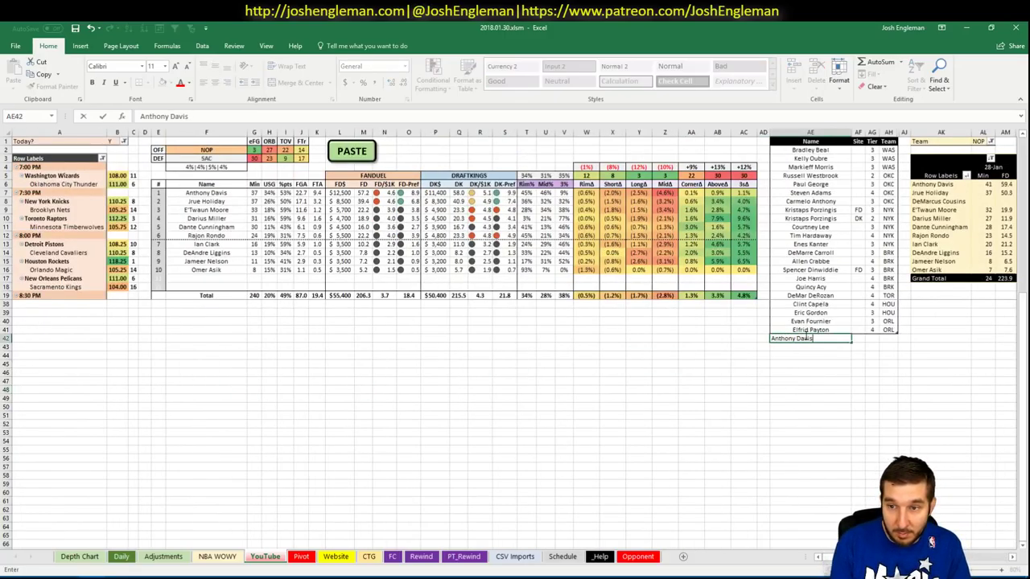
key("Return")
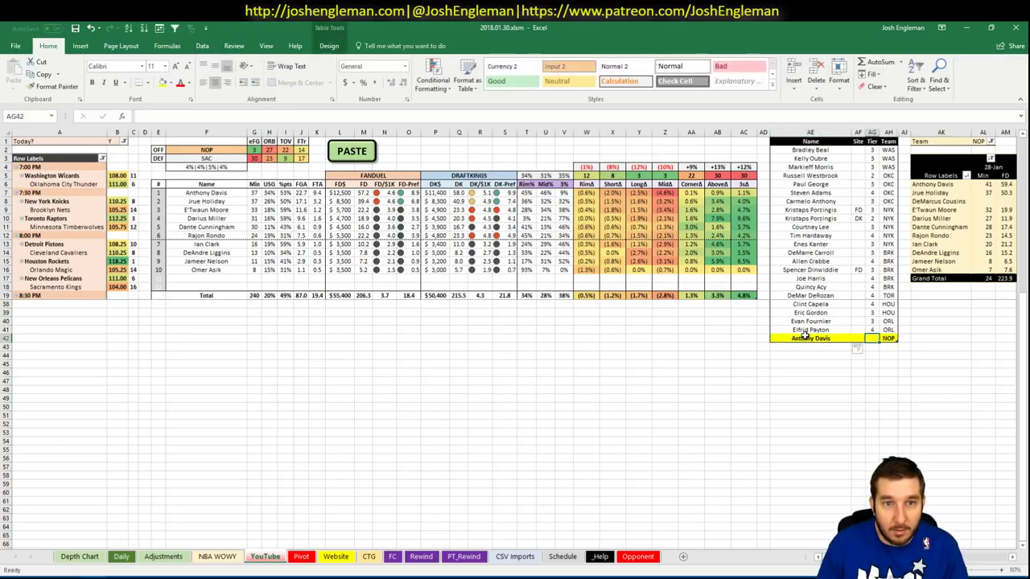
type("3")
key("Return")
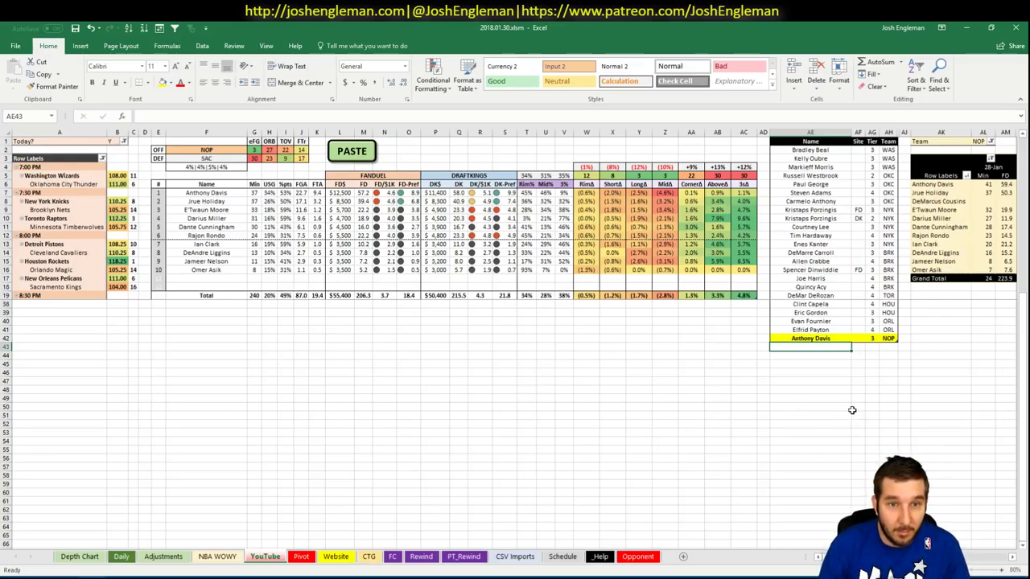
Step: Add Jrue Holiday below Anthony Davis in the picks list and assign him tier 2
type("Jrue H")
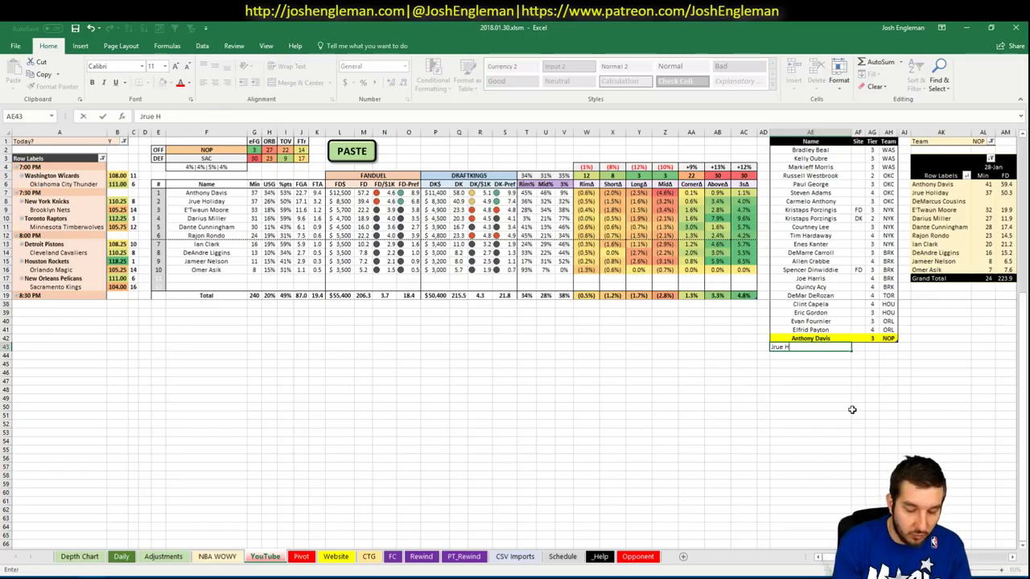
key("Tab")
key("Tab")
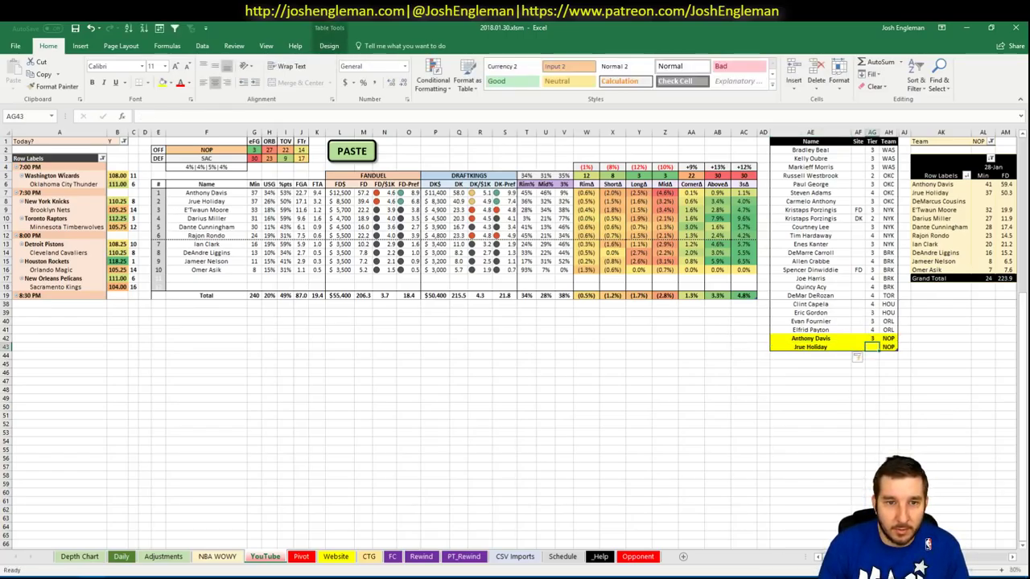
left_click_drag(837, 556, 865, 556)
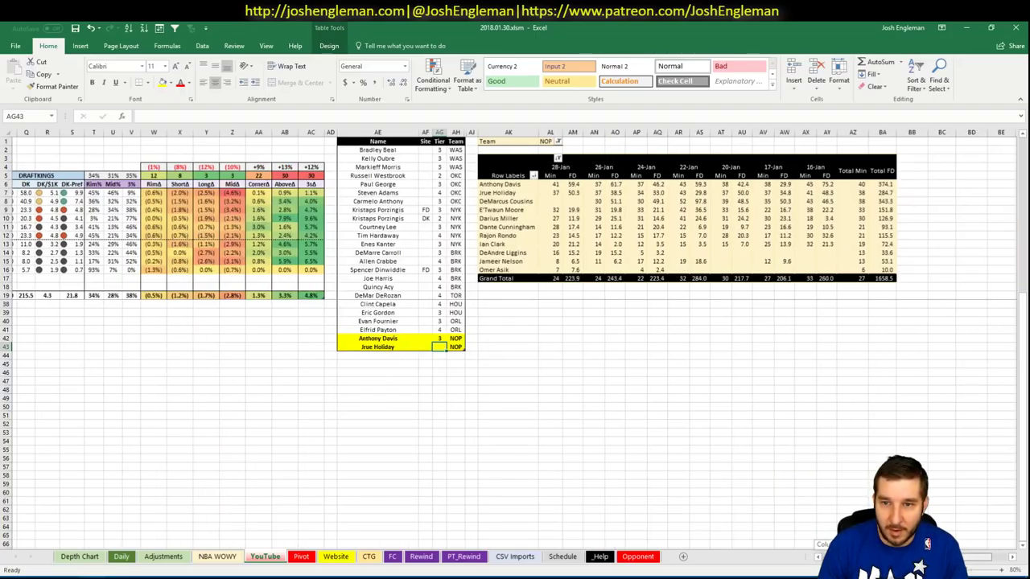
left_click_drag(865, 556, 752, 471)
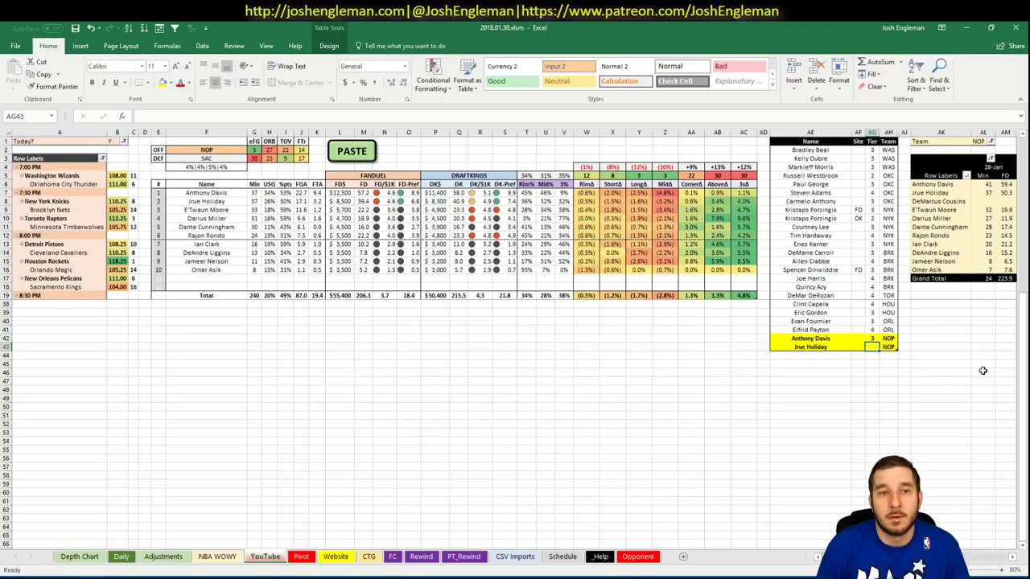
type("2")
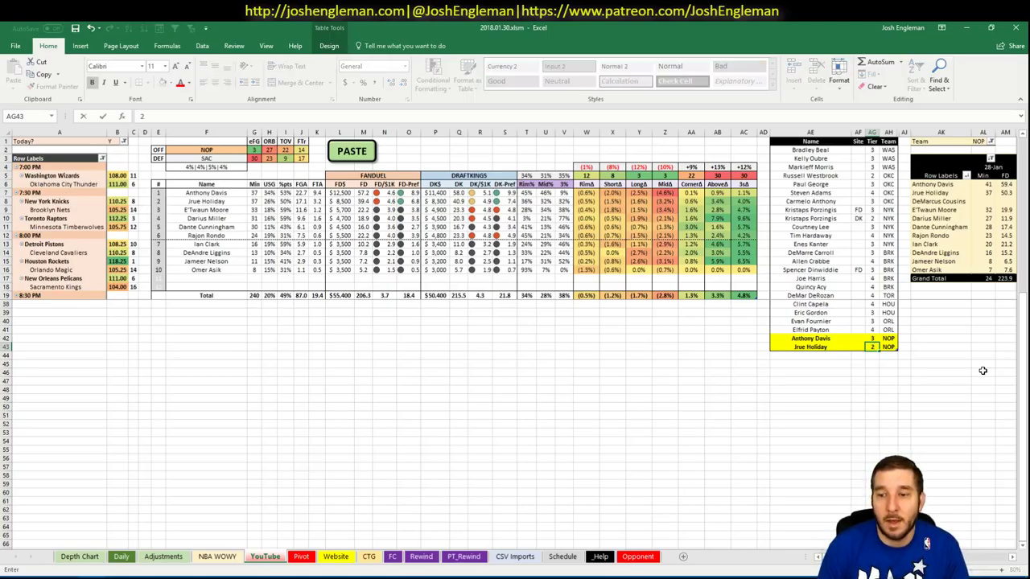
key("Return")
left_click(482, 355)
left_click(557, 337)
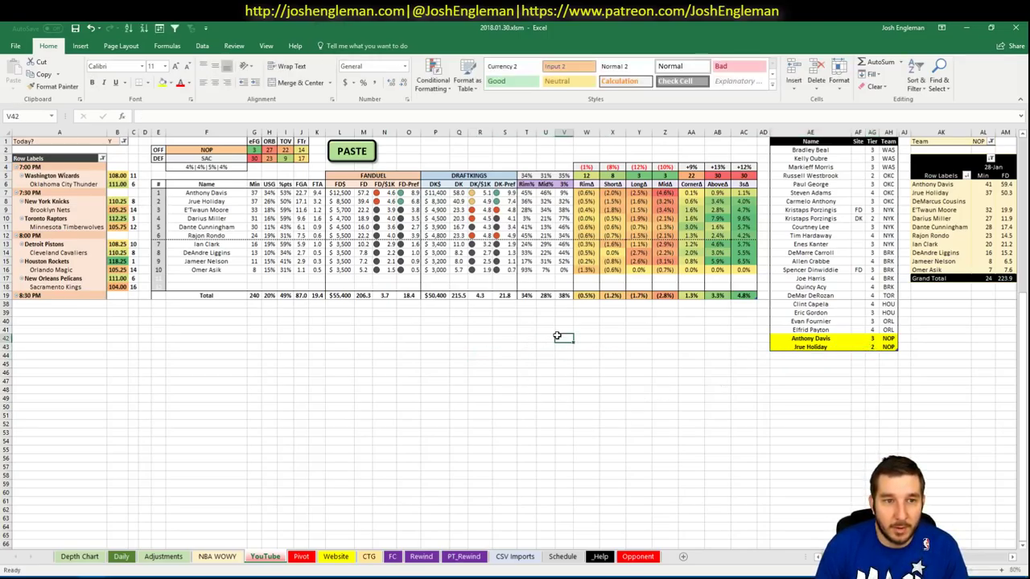
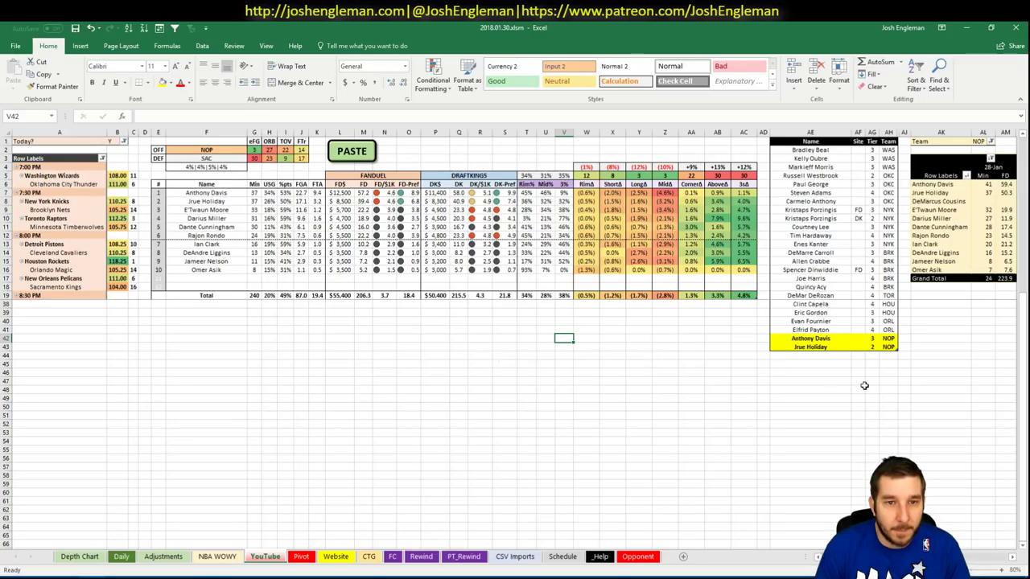
Step: Set the matchup table's offense team to SAC
left_click(828, 354)
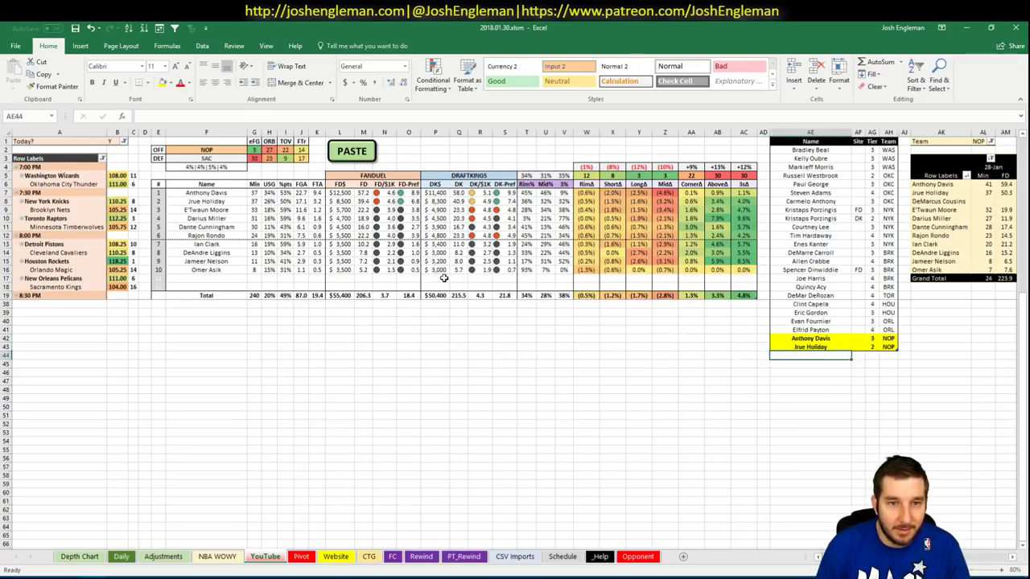
left_click(416, 355)
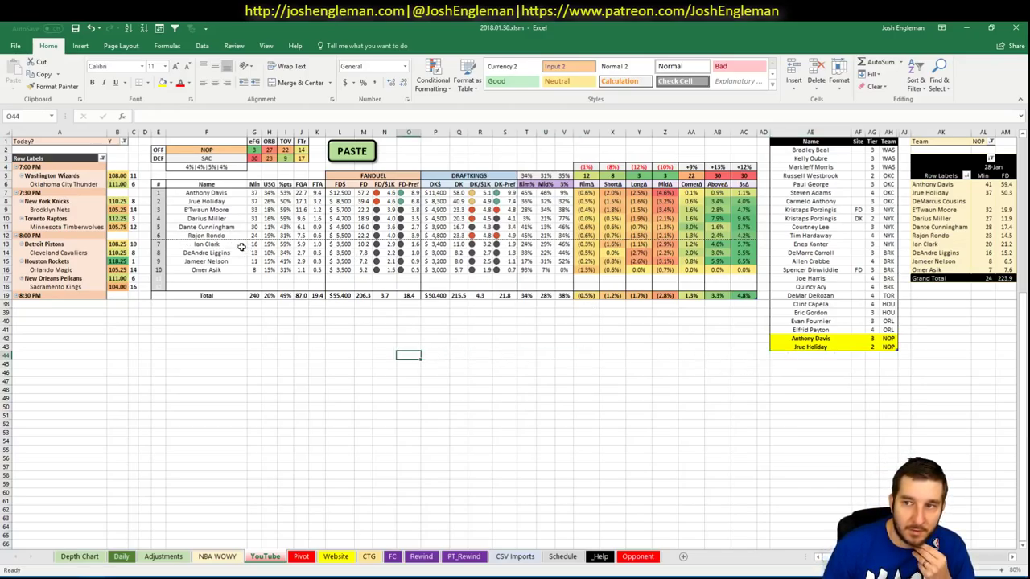
left_click(201, 151)
type("SAC")
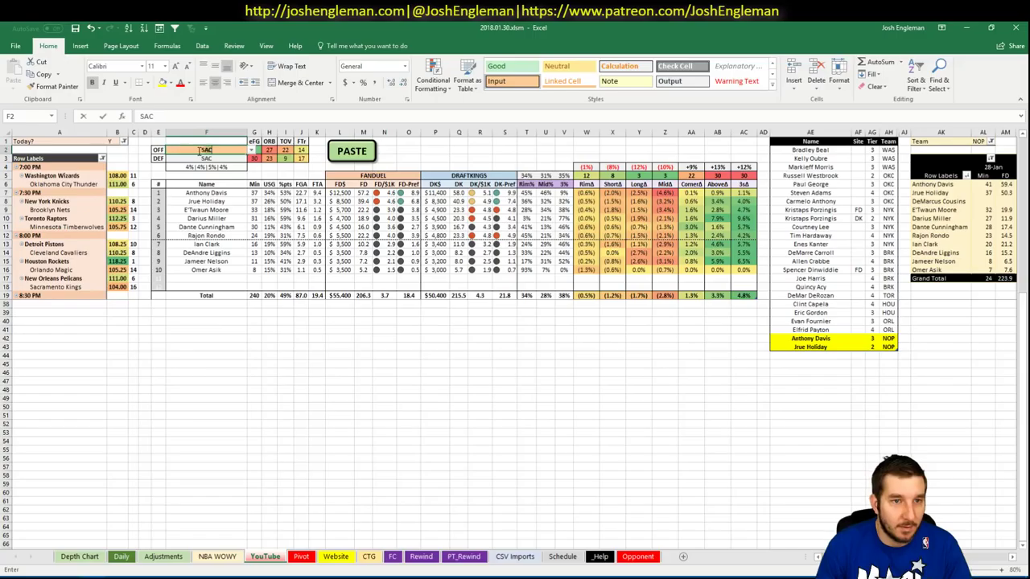
key("Return")
double_click(111, 330)
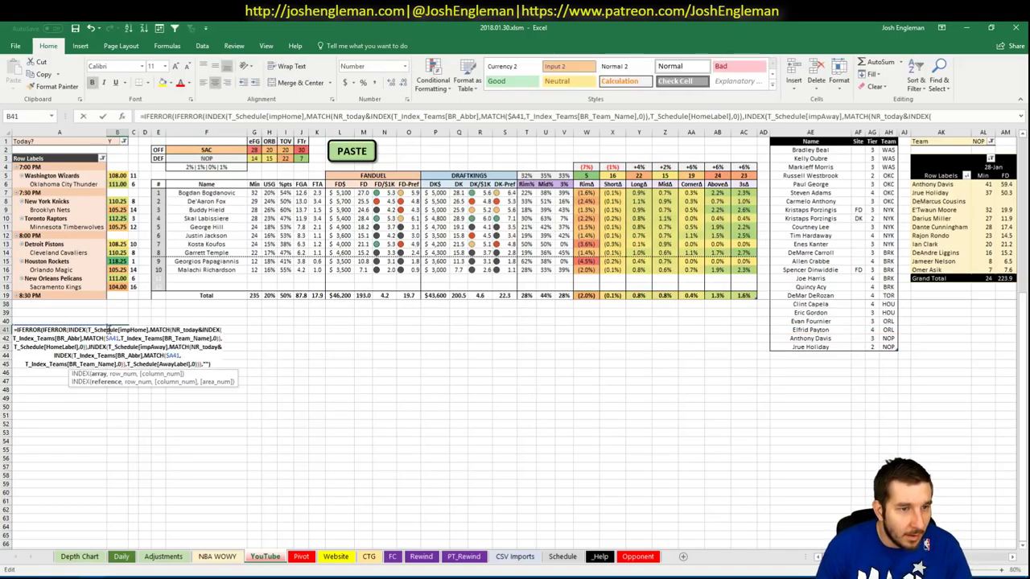
key("Escape")
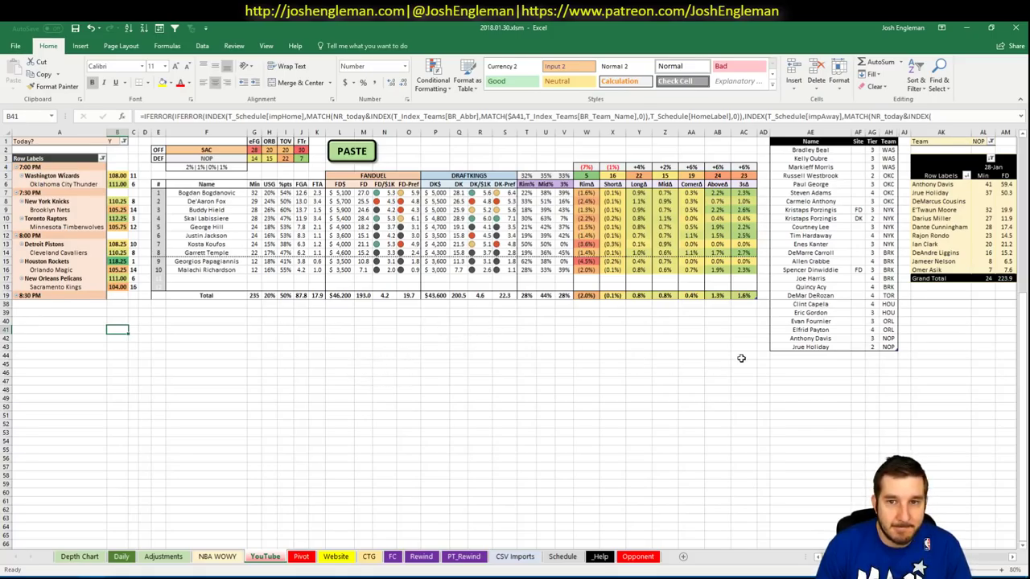
Step: Delete the extra Sheet1 of Portland player data and save the workbook
left_click(836, 354)
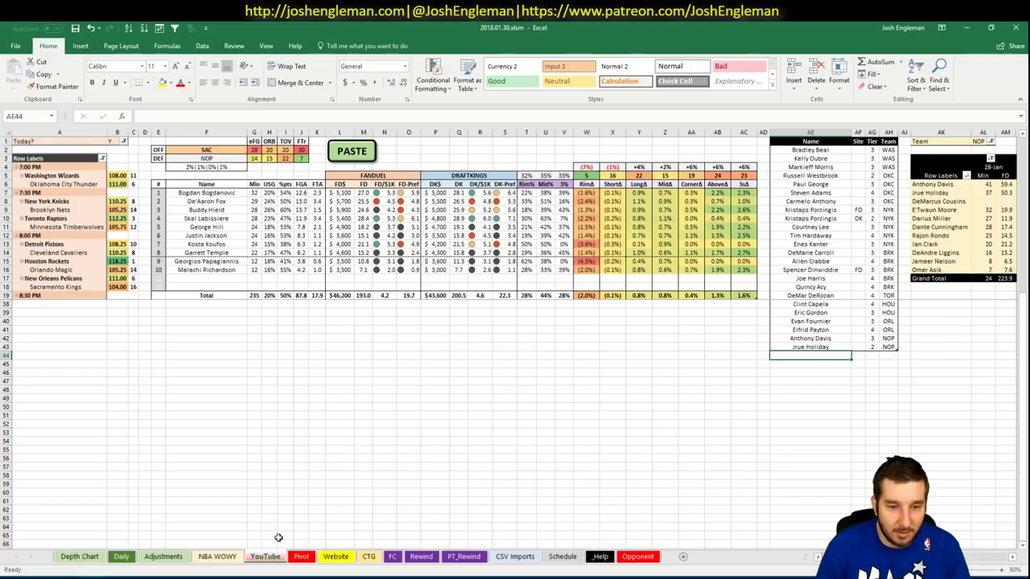
scroll(376, 475, "down", 5)
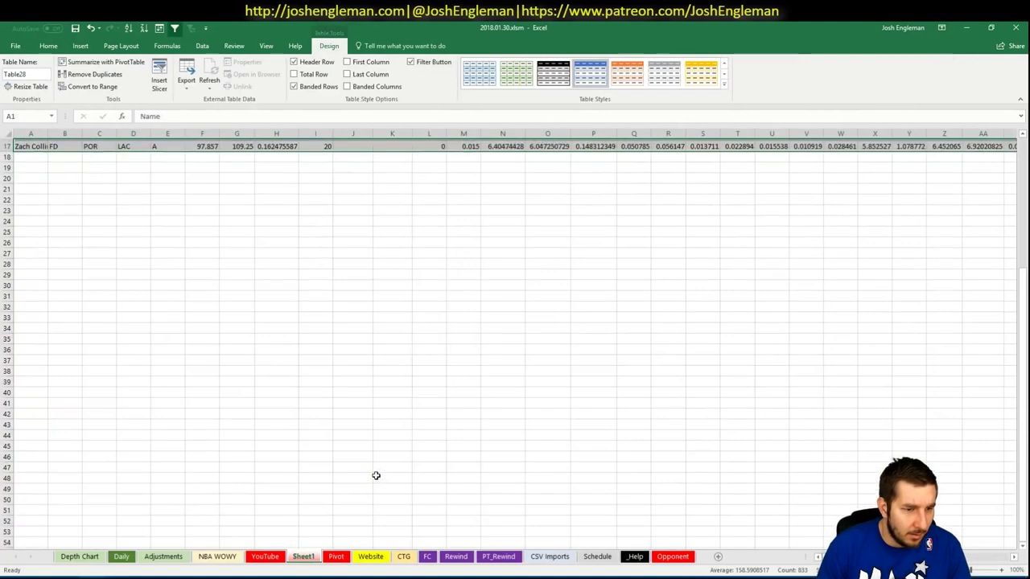
scroll(375, 476, "up", 5)
right_click(300, 557)
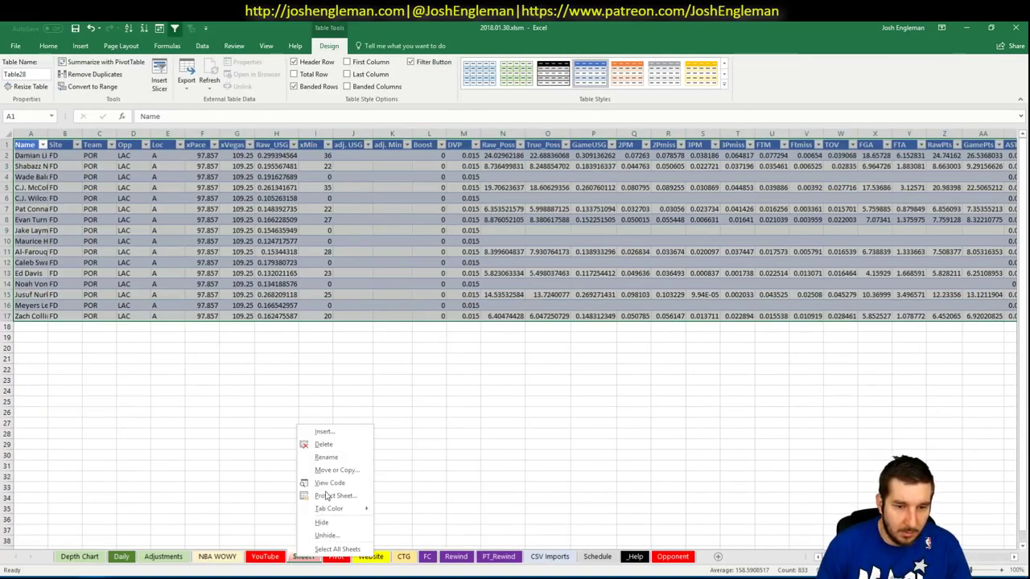
left_click(339, 446)
left_click(492, 332)
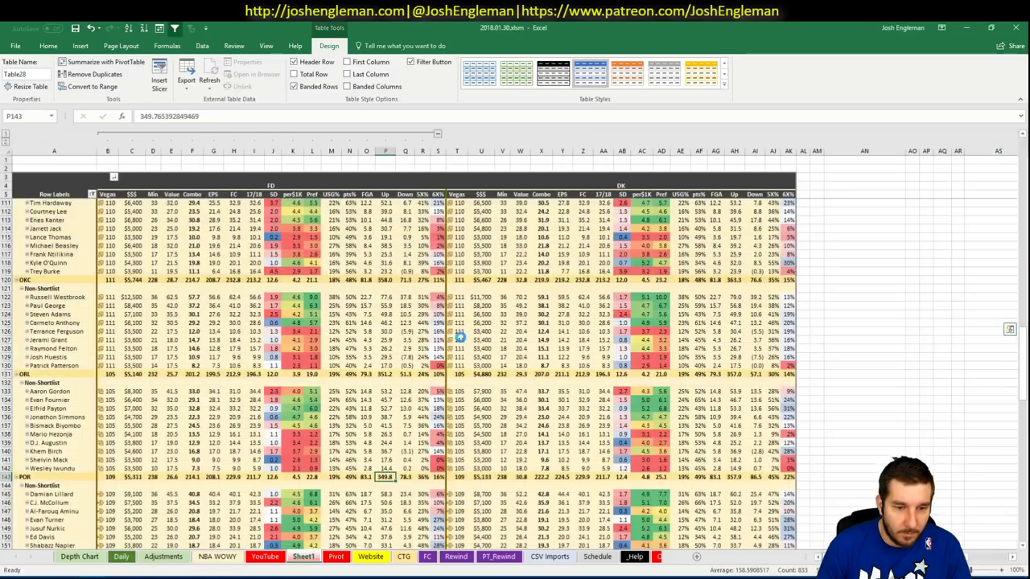
key("ctrl+s")
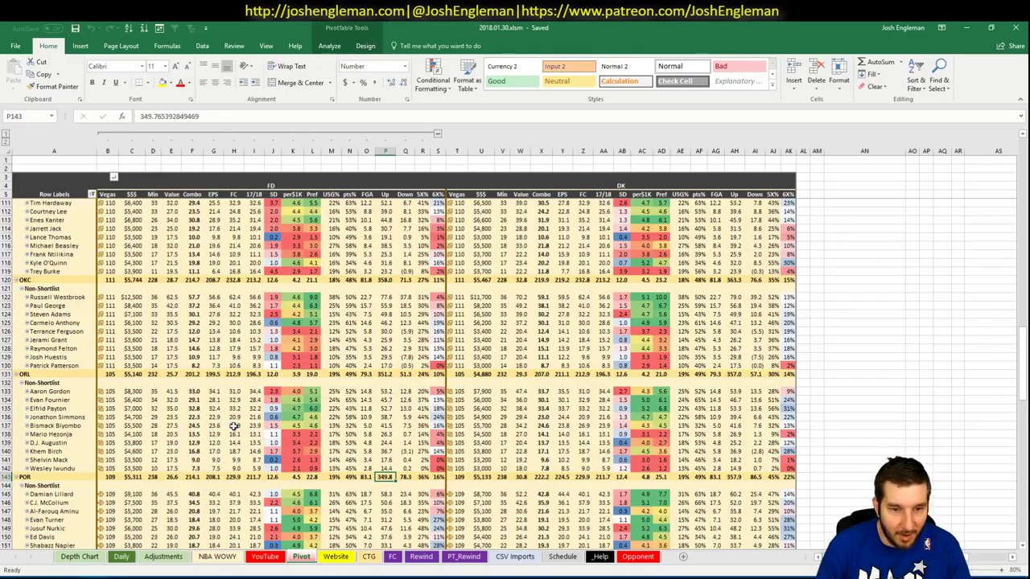
Step: Check the Sacramento rows on the Pivot sheet, then set the YouTube sheet's recent-games team filter to SAC
left_click(234, 426)
scroll(238, 425, "down", 10)
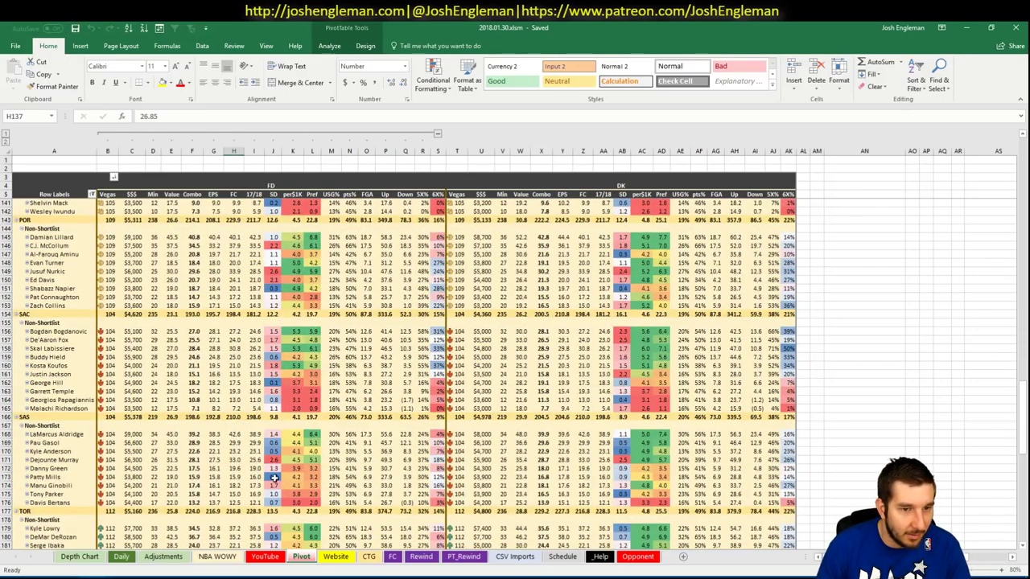
left_click(265, 557)
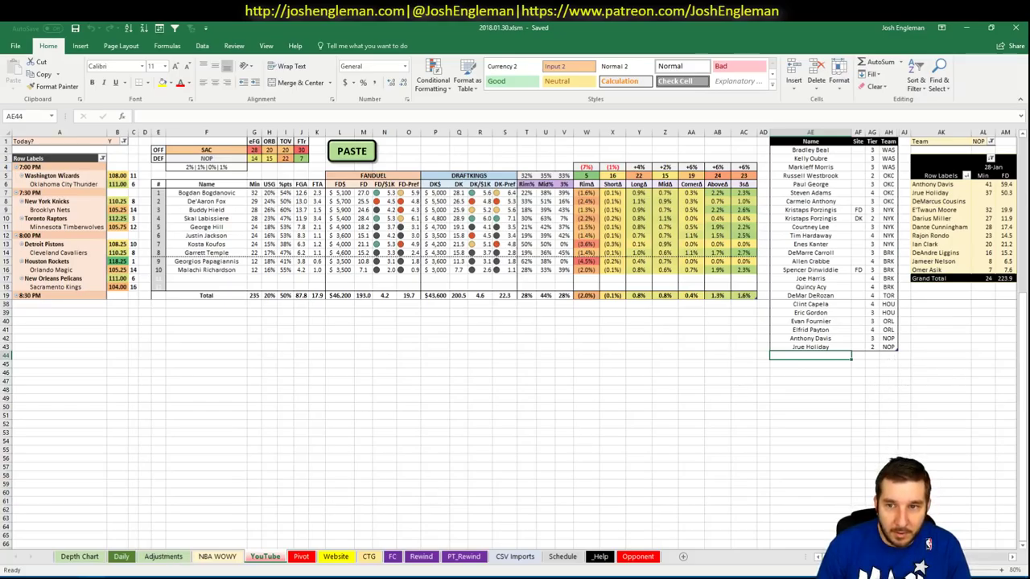
scroll(547, 131, "right", 6)
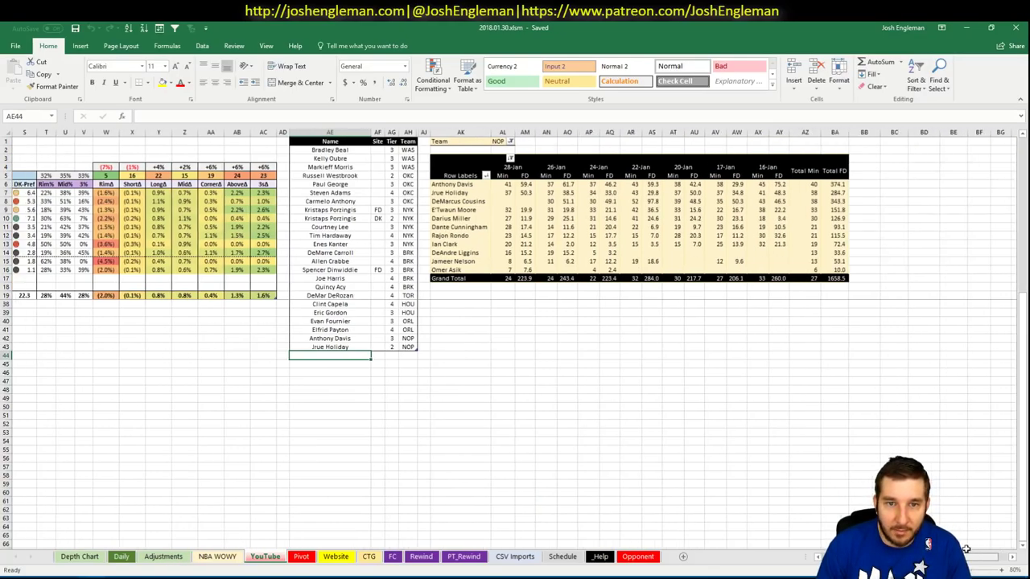
left_click(501, 141)
type("SAC")
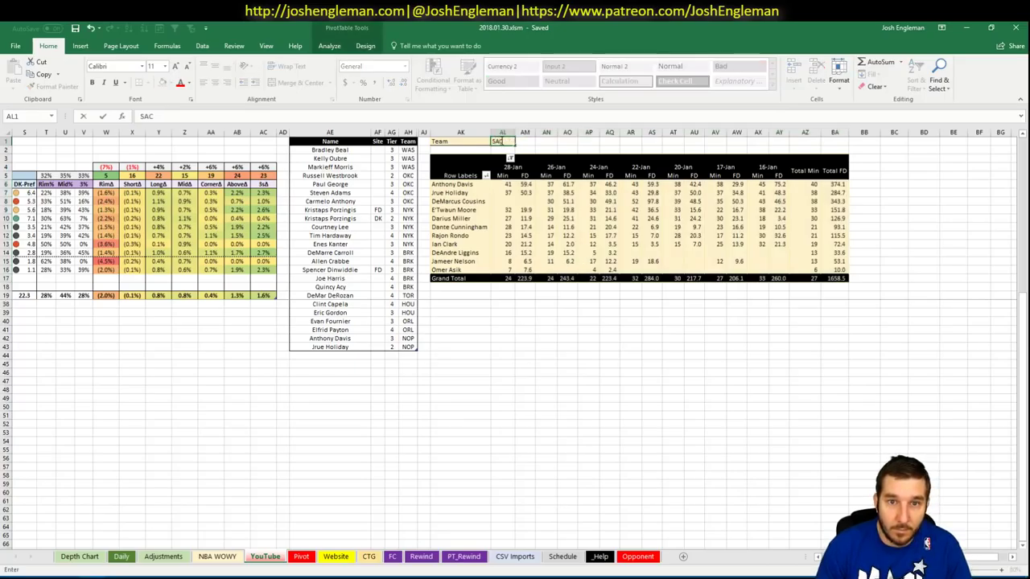
key("Return")
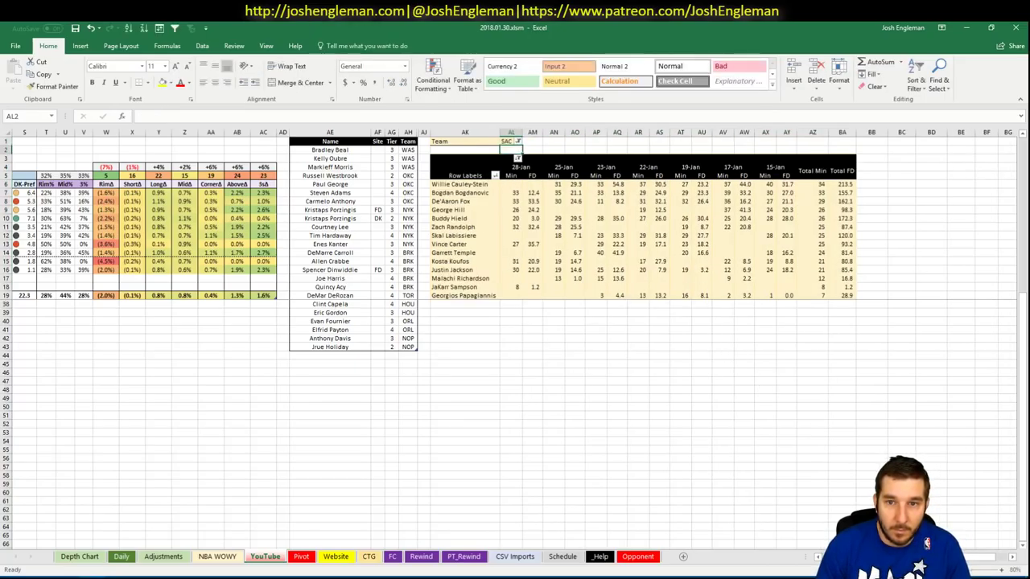
scroll(788, 472, "left", 5)
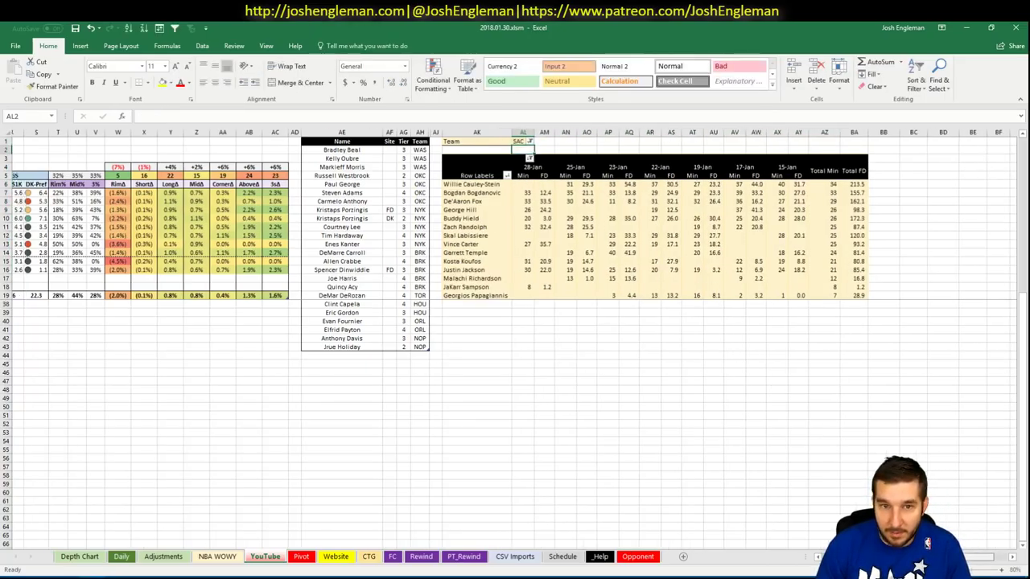
Step: Add Bogdan Bogdanovic to the picks list with tier 3
left_click(678, 358)
type("Bog")
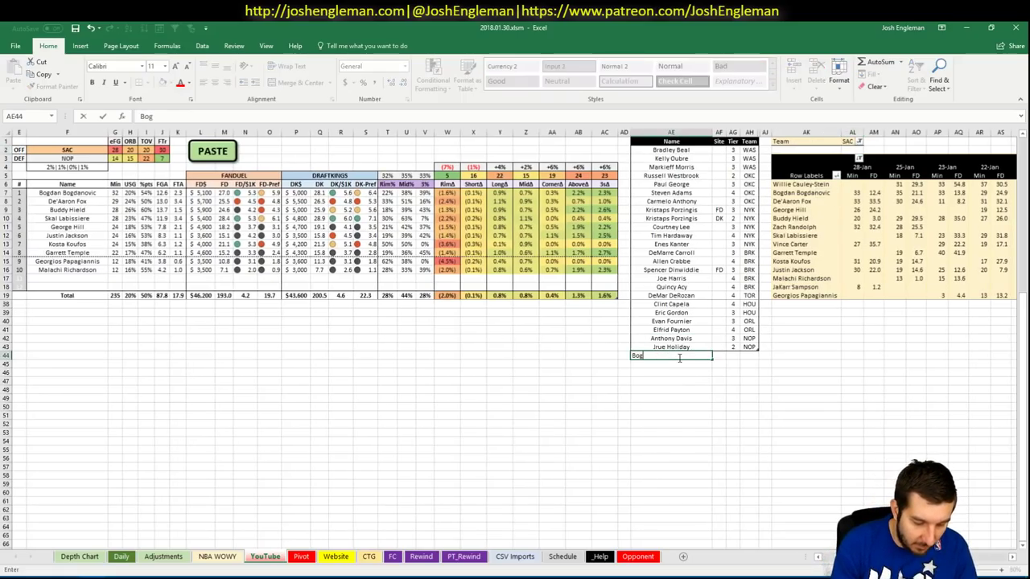
type("dan Bogdanovic")
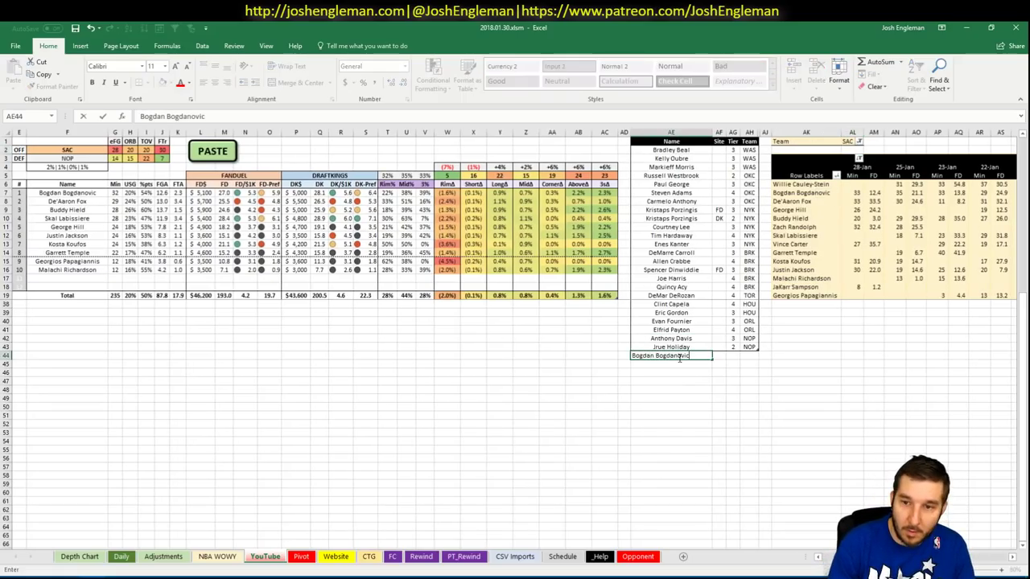
key("Tab")
key("Tab")
key("Return")
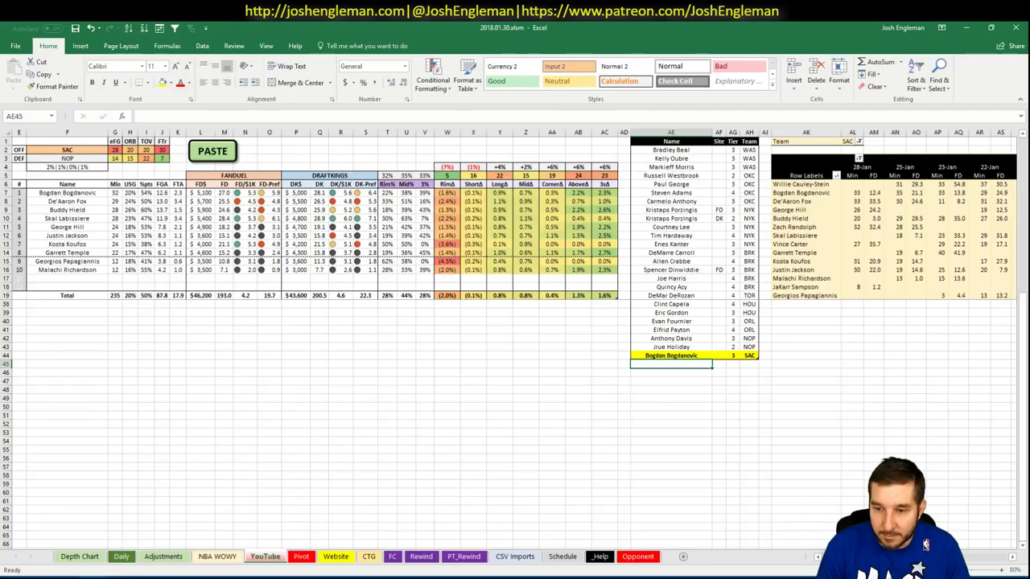
Step: Compare the Kings' matchup projections with their minutes and fantasy points in recent games
scroll(474, 294, "left", 3)
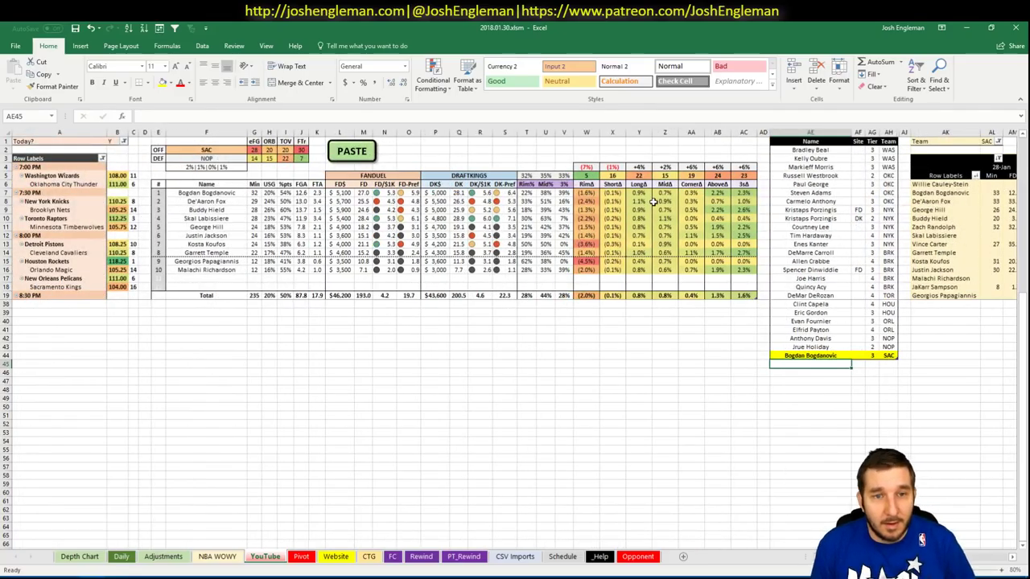
scroll(654, 203, "right", 4)
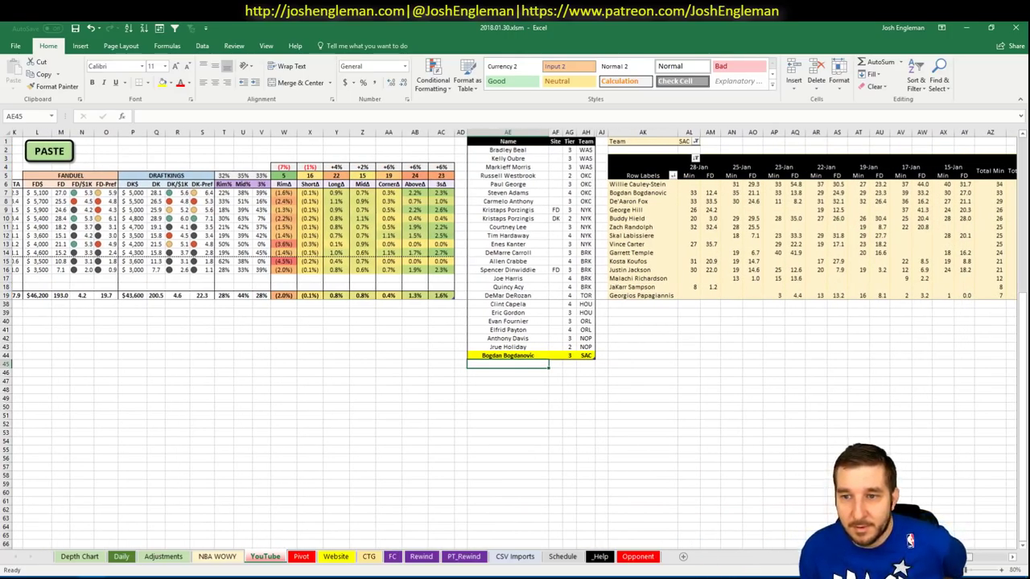
scroll(515, 297, "left", 1)
scroll(516, 298, "right", 2)
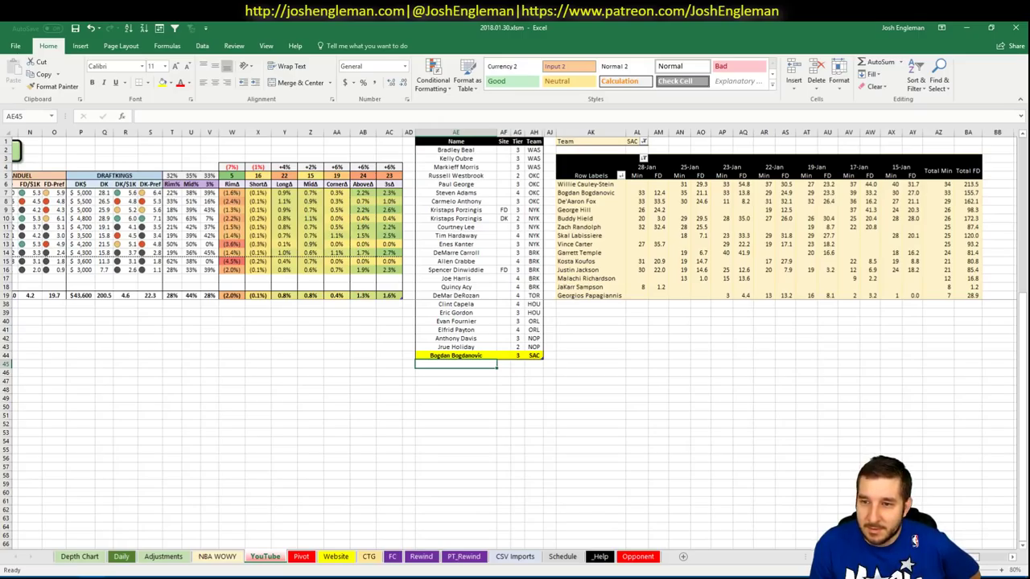
Step: Add Buddy Hield to the picks list below Bogdan Bogdanovic, with site DK and tier 4
scroll(739, 509, "left", 8)
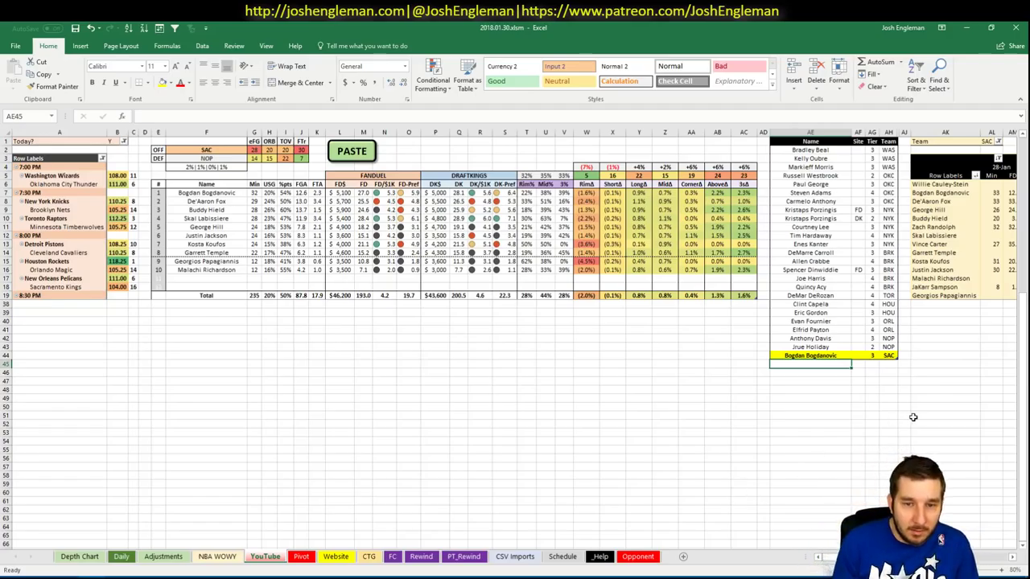
type("Buddy Hield")
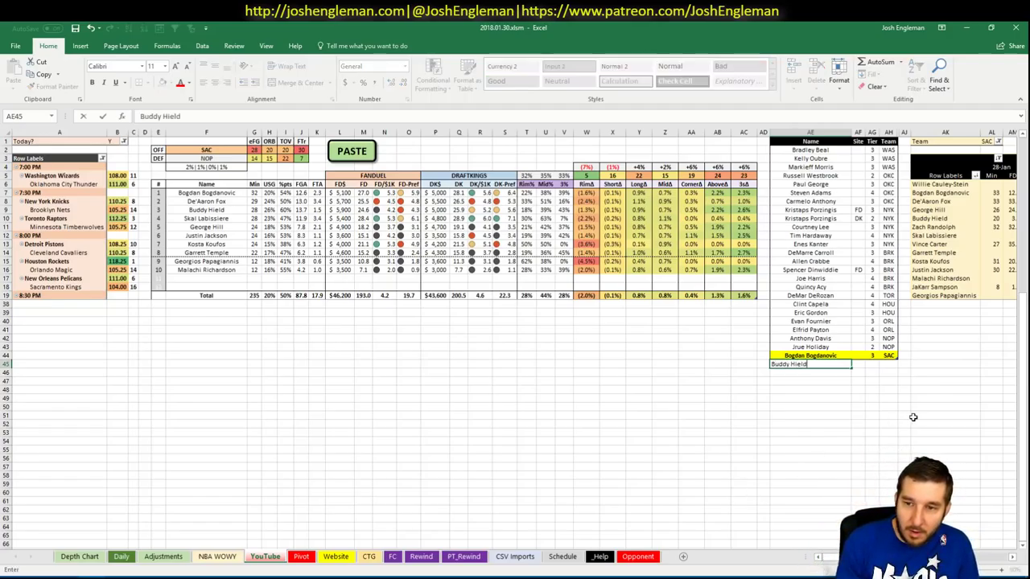
key("Tab")
key("Tab")
type("4")
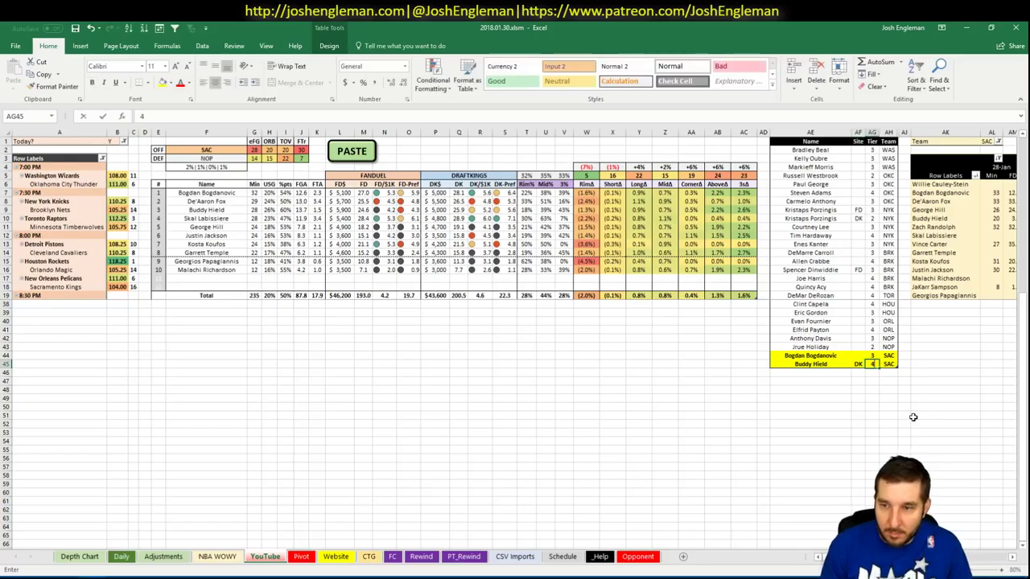
key("Return")
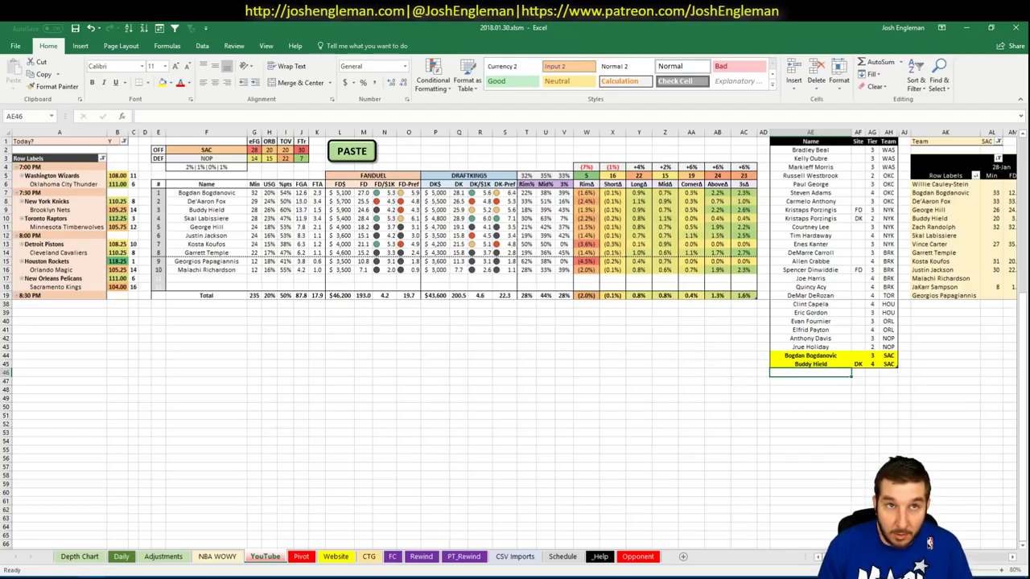
Step: Check the Kings' recent games and enter Skal Labissiere's name as the next entry in the picks list
scroll(515, 338, "right", 5)
scroll(515, 338, "right", 3)
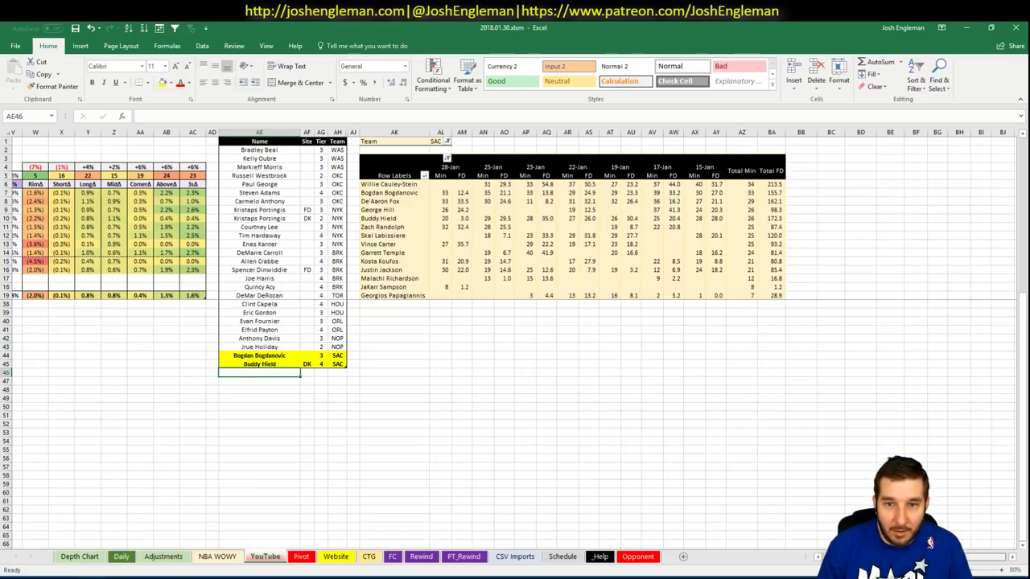
scroll(810, 435, "left", 8)
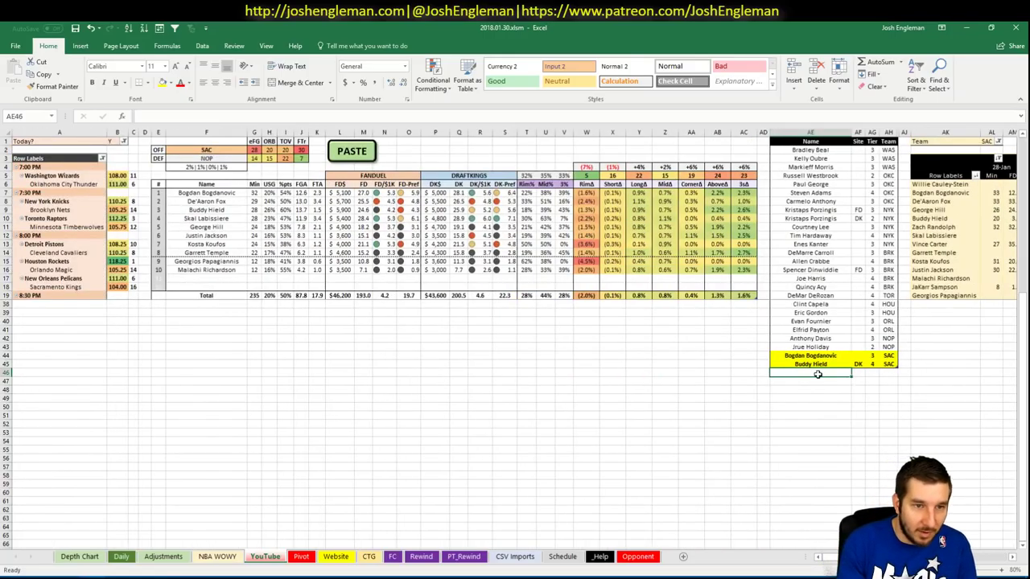
type("Skal Labi")
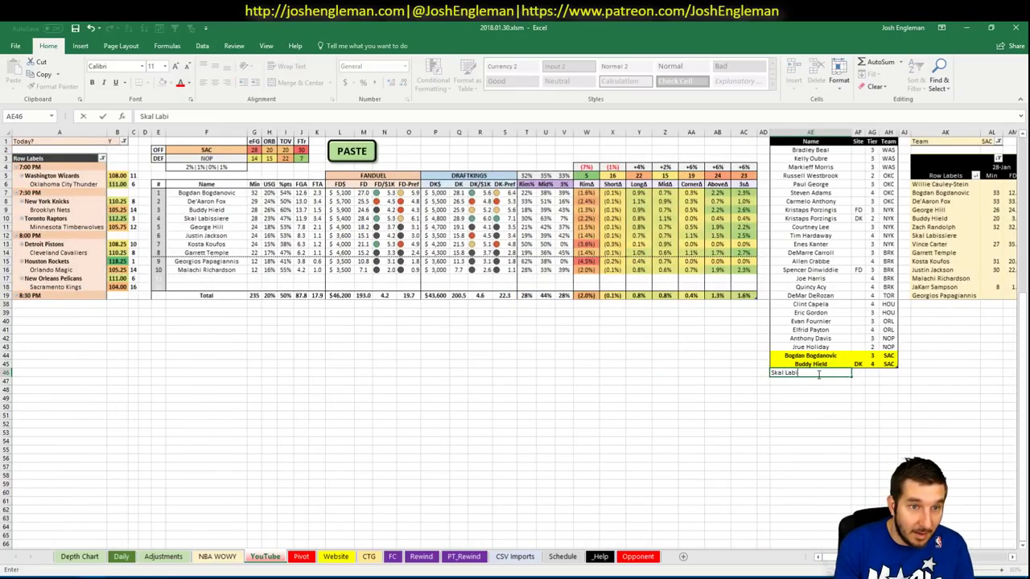
Step: Complete the Skal Labissiere entry with tier 3 and add Kosta Koufos with tier 4 to the player list
type("ssiere")
key("Return")
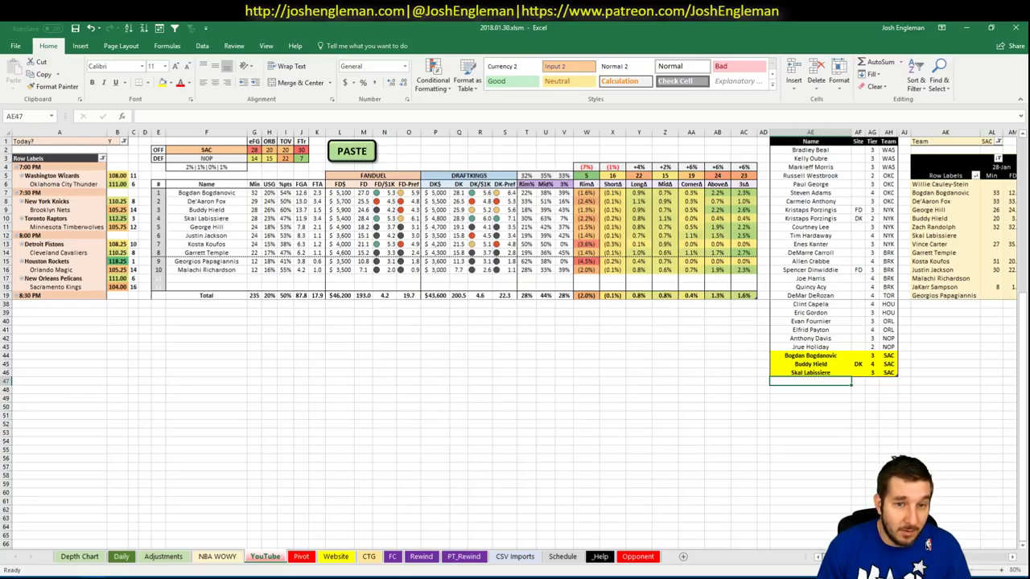
scroll(515, 338, "right", 6)
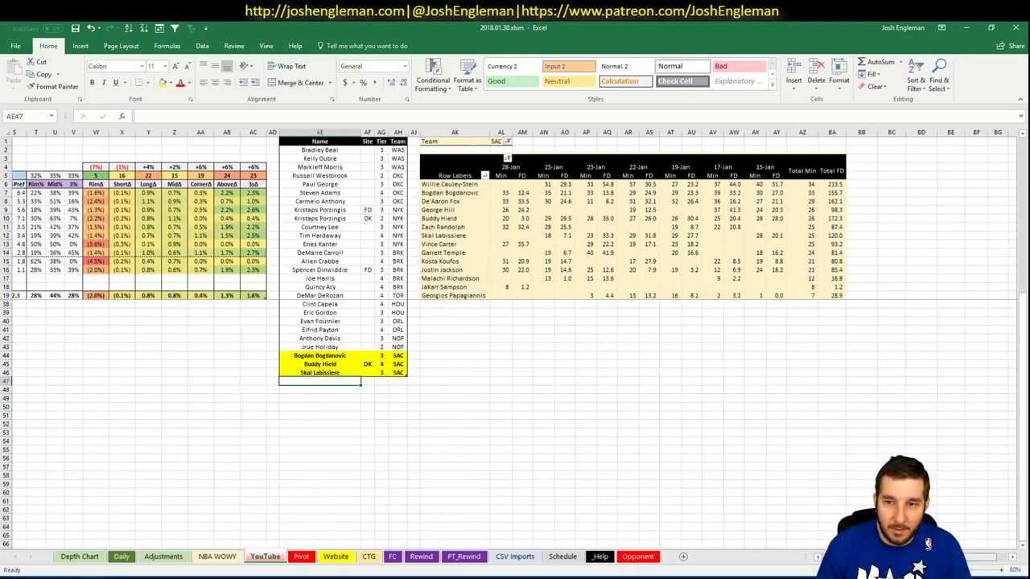
scroll(816, 420, "left", 6)
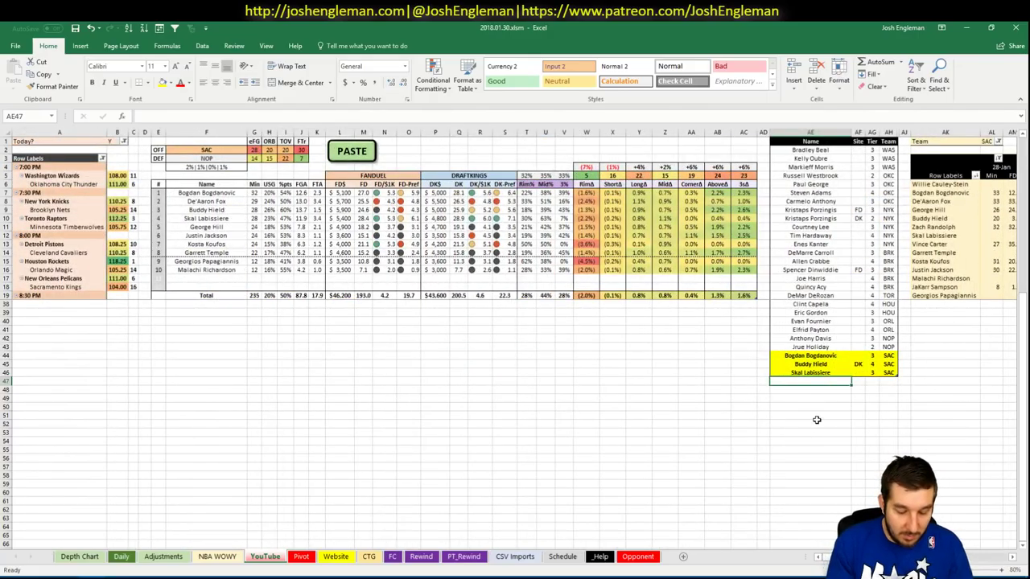
type("Kost")
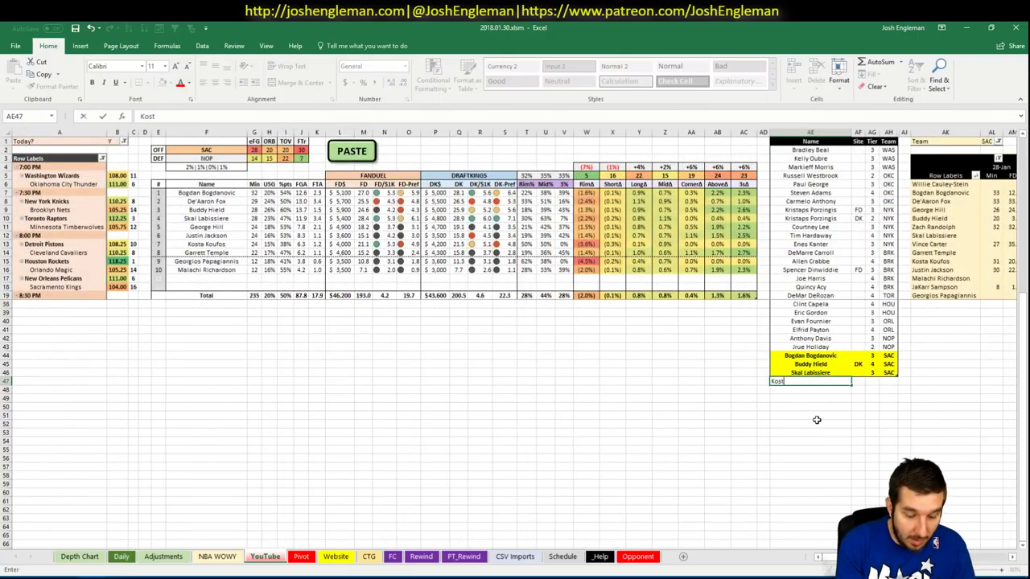
type("a Koufos")
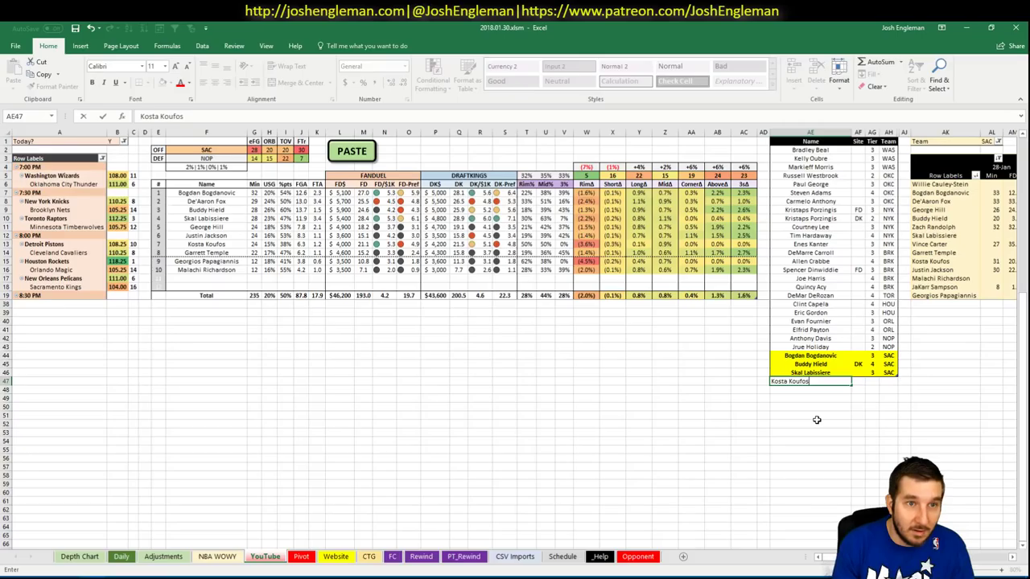
key("Return")
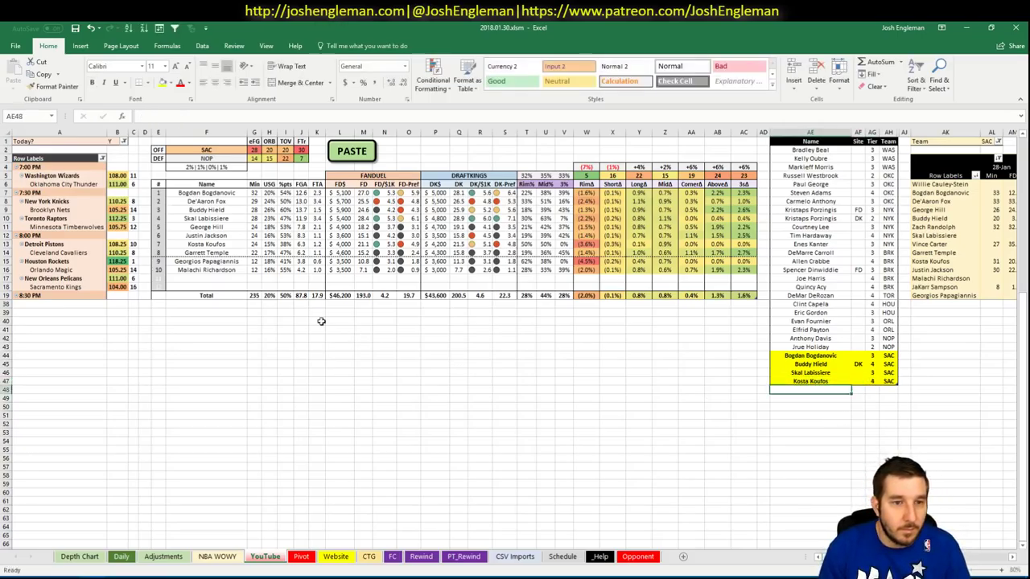
Step: Set the offensive team of the matchup table to SAS
left_click(206, 347)
left_click(205, 400)
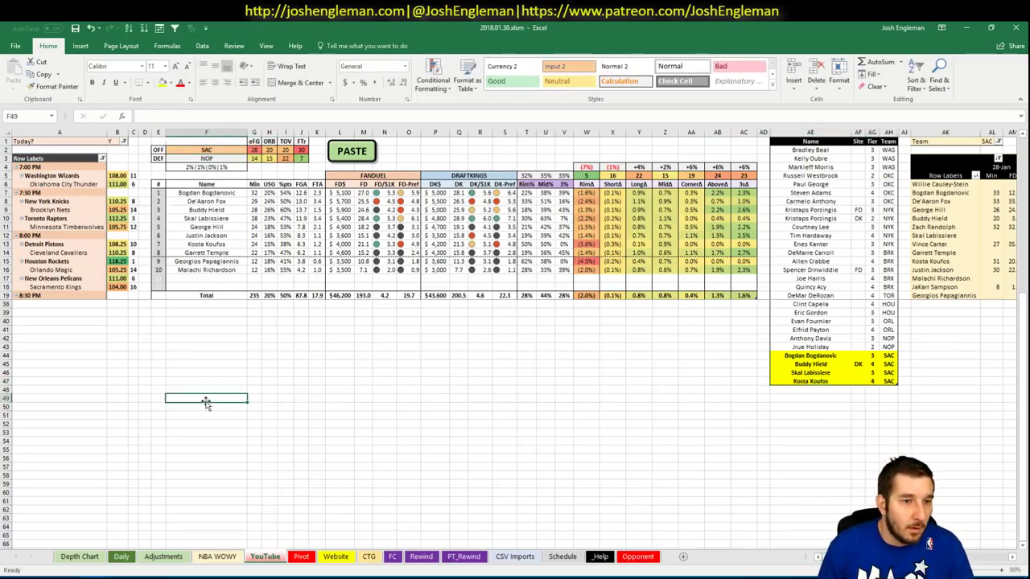
left_click(193, 166)
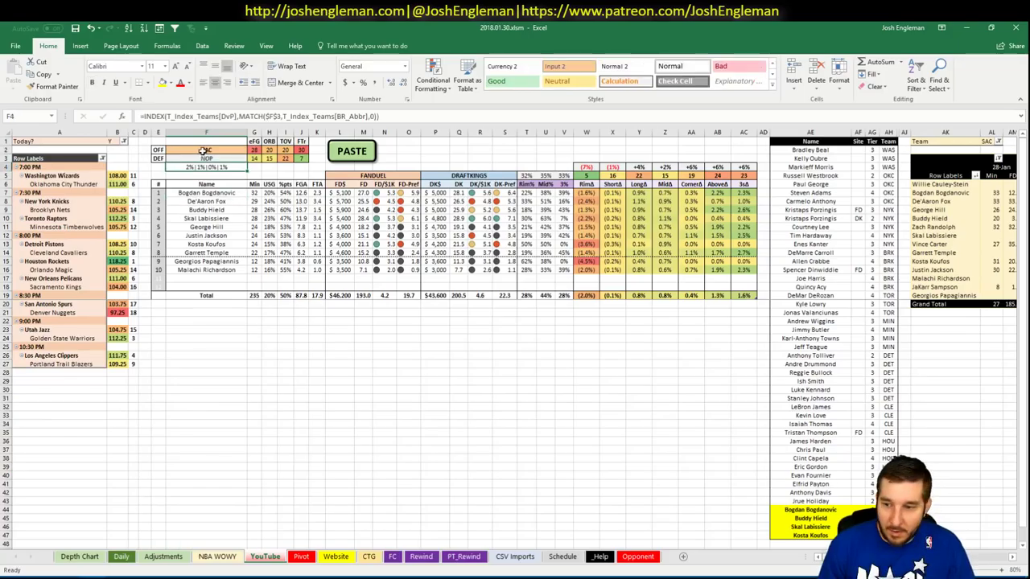
type("SAC")
key("Escape")
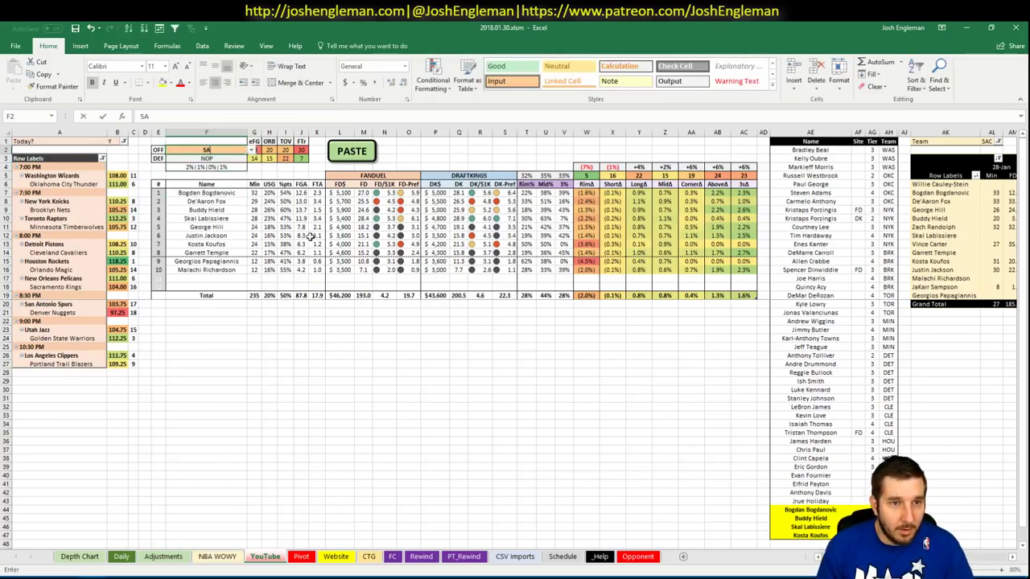
left_click(310, 329)
left_click(286, 355)
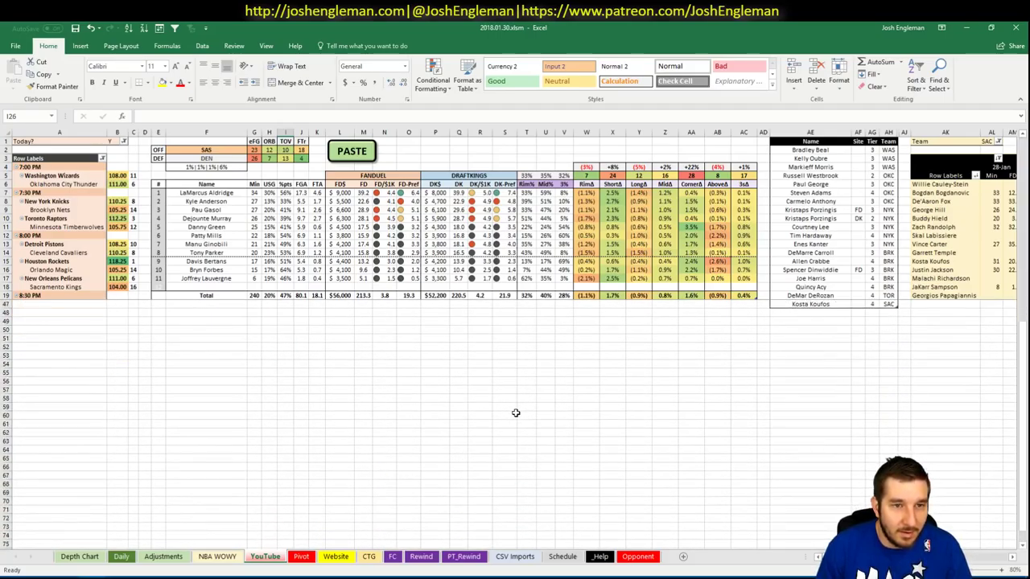
Step: Filter the recent-games pivot table to team SAS
left_click(988, 142)
type("SAS")
left_click(522, 381)
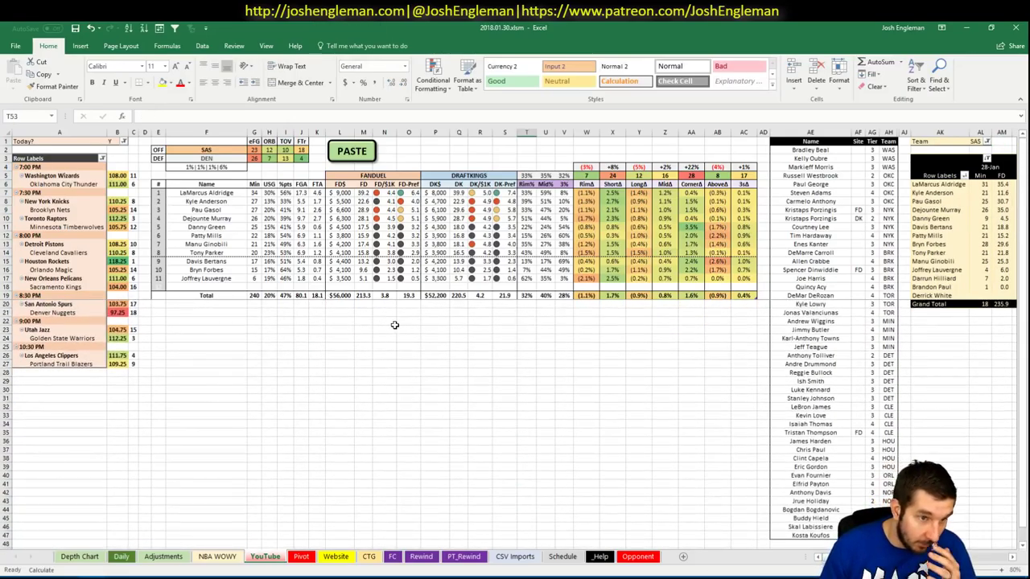
left_click(230, 339)
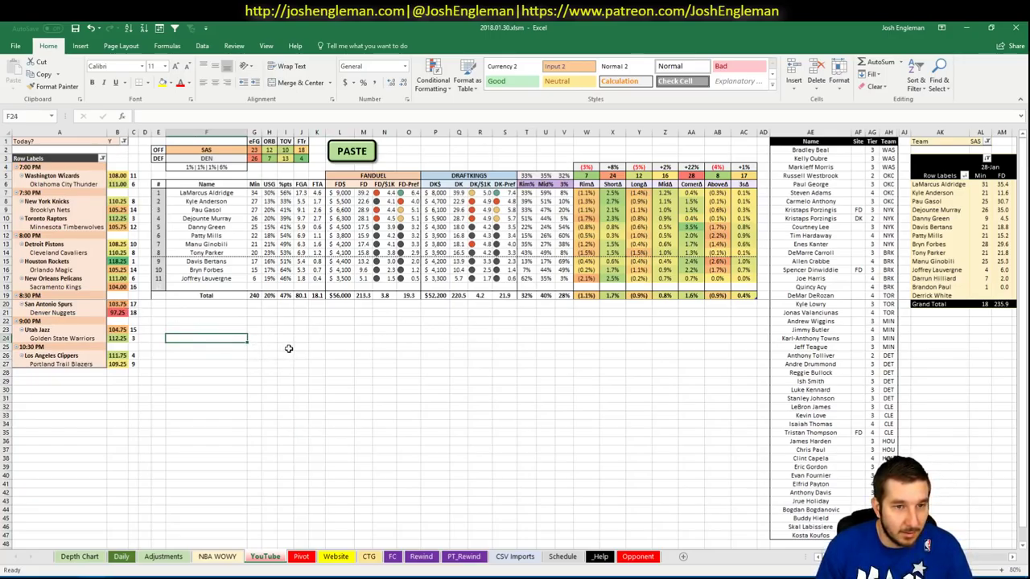
left_click_drag(298, 347, 368, 354)
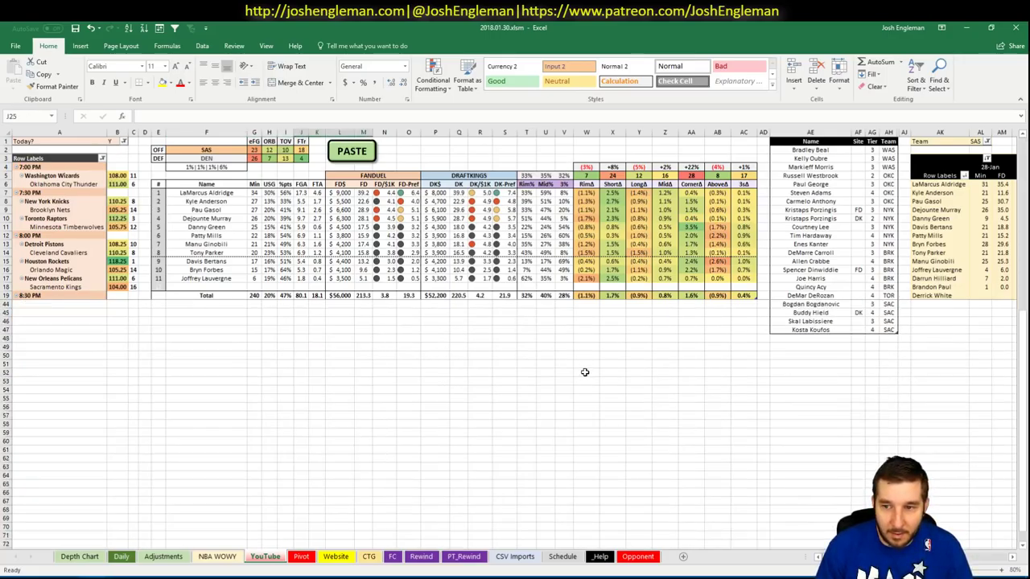
Step: Review the SAS players' recent minutes and add LaMarcus Aldridge with tier 4 in the player list's next empty row
left_click(810, 338)
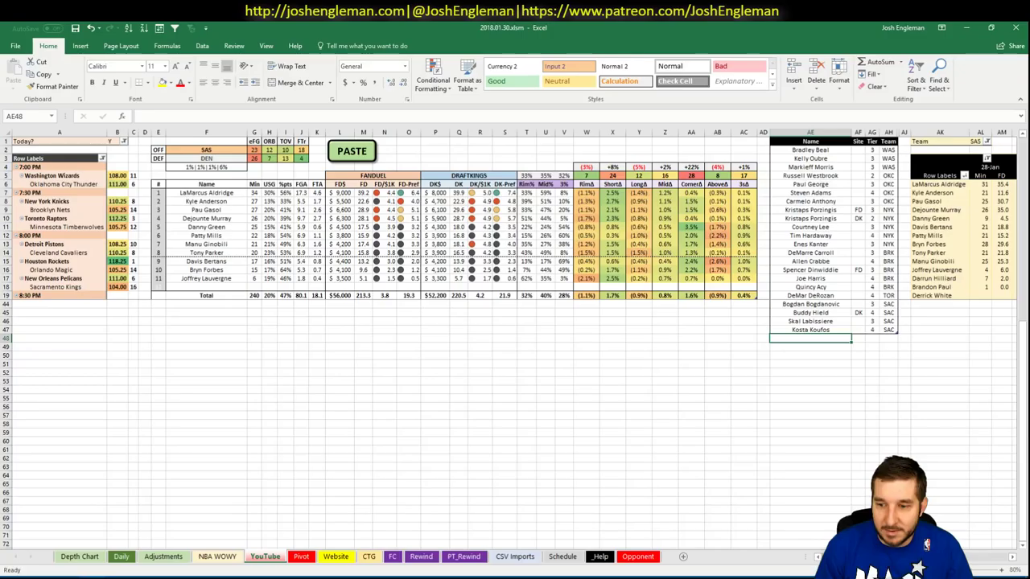
scroll(971, 160, "right", 5)
scroll(970, 159, "right", 3)
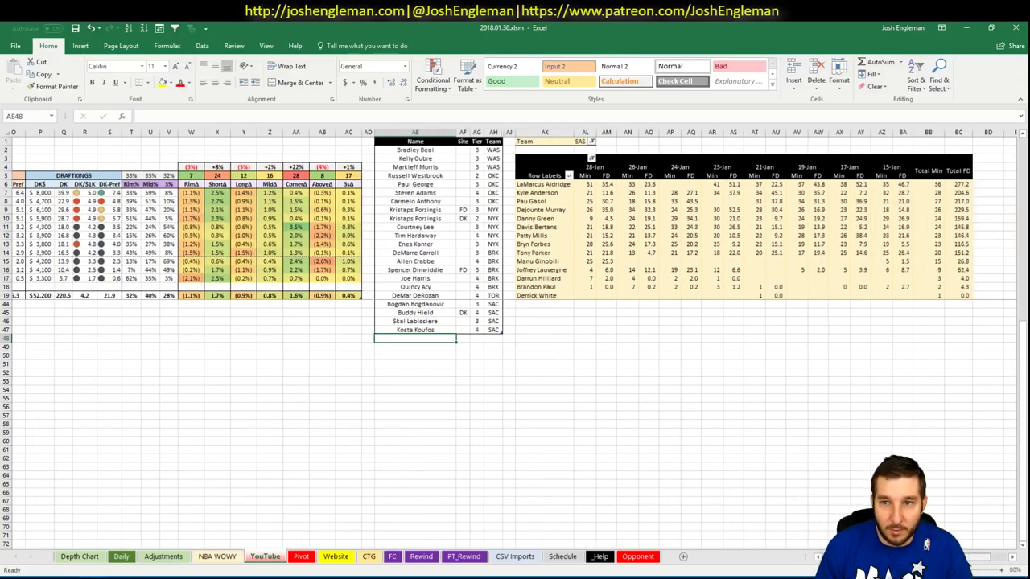
scroll(515, 338, "left", 6)
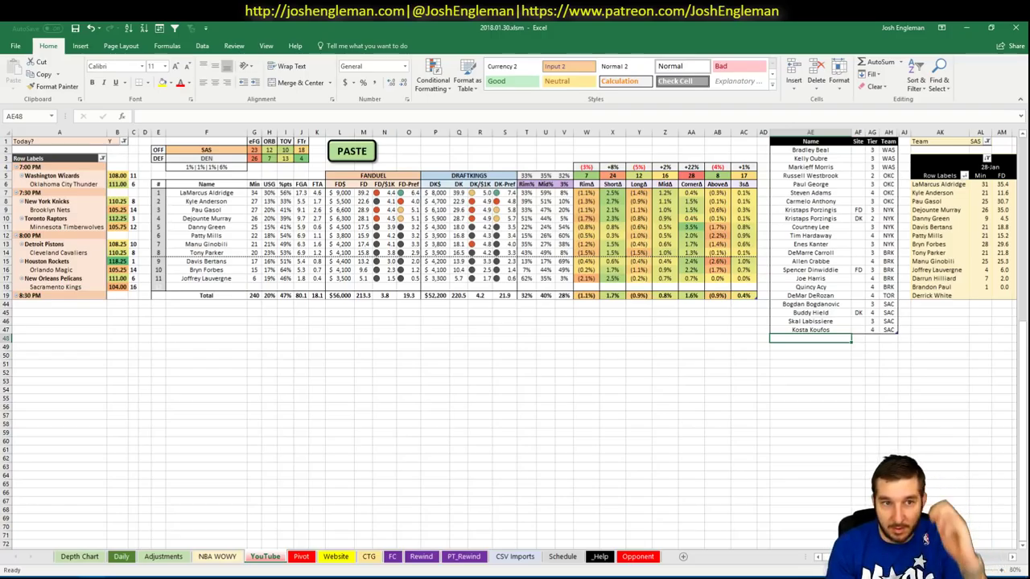
type("La")
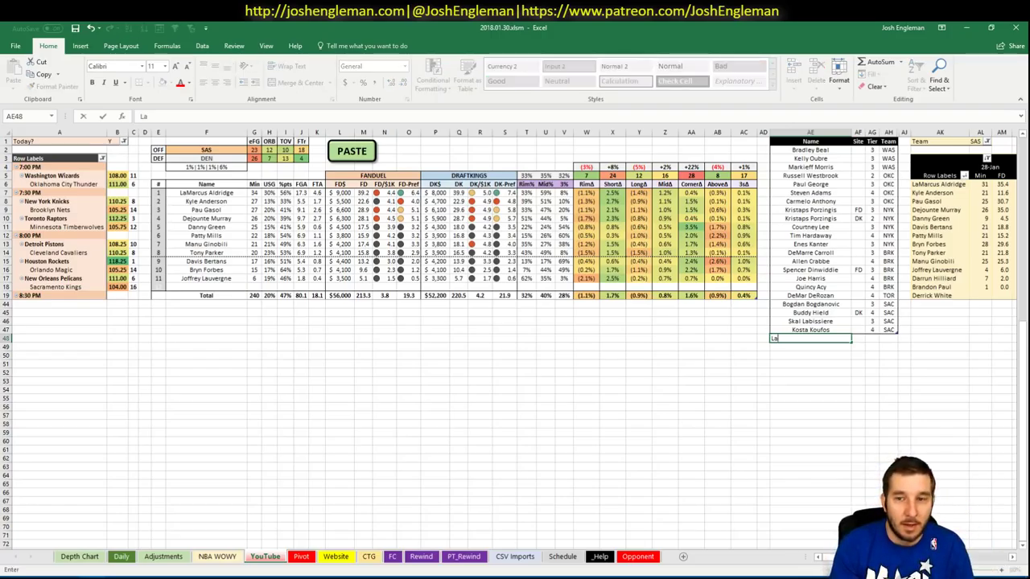
type("marcus")
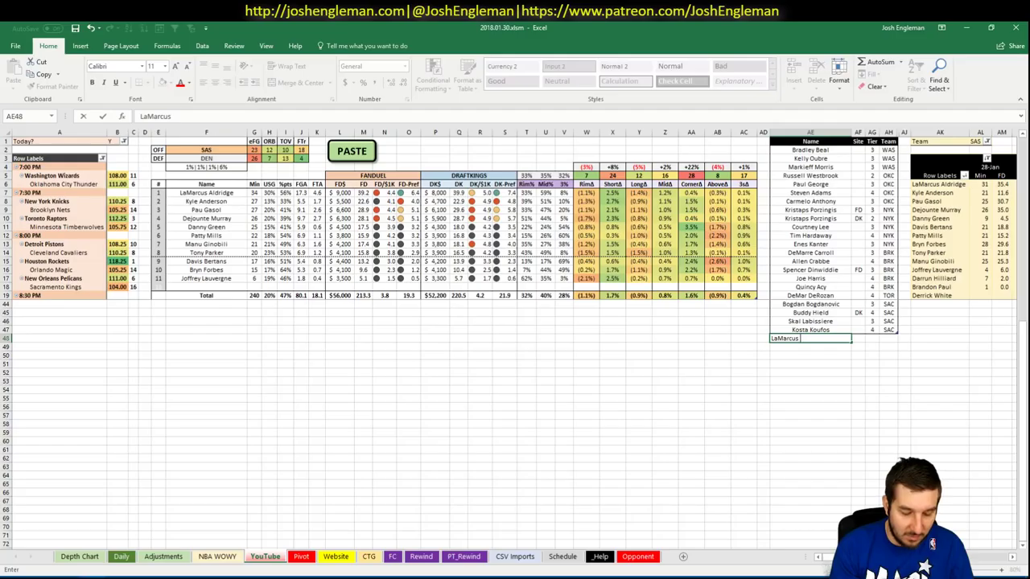
type(" Aldridge")
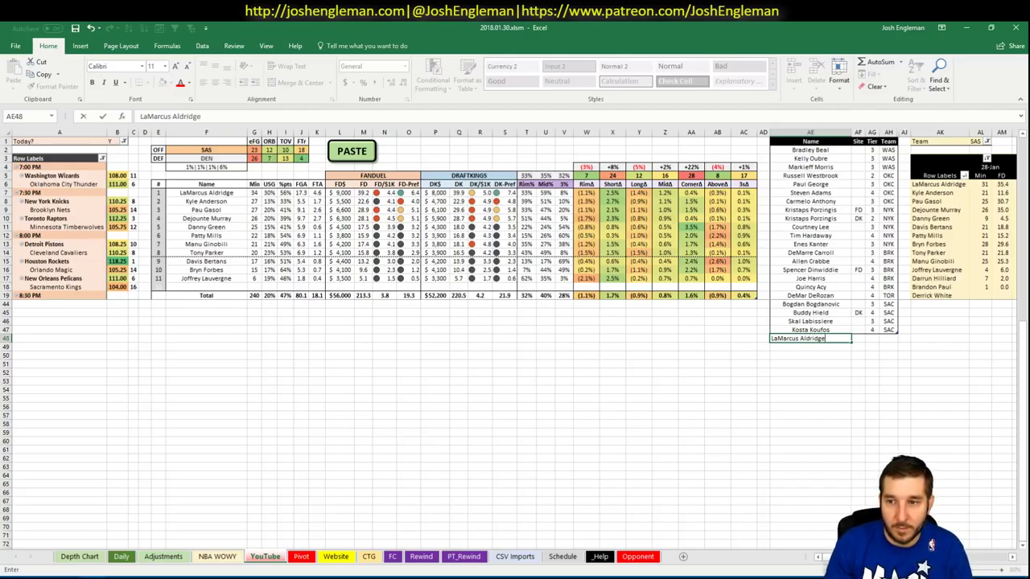
left_click(872, 338)
type("4")
key("Return")
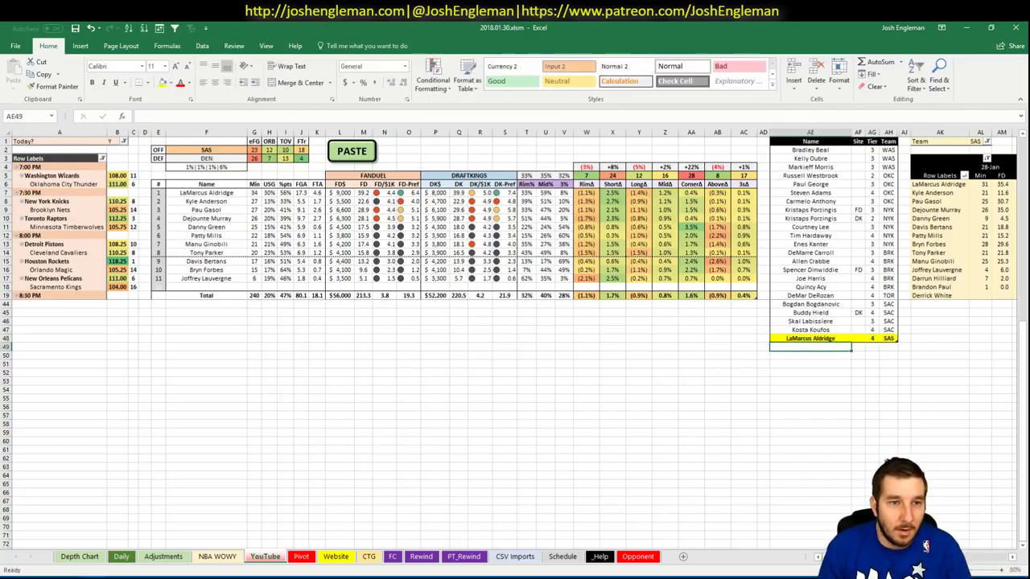
Step: Add Kyle Anderson to the player list with site DK and tier 3
type("Kyle Ander")
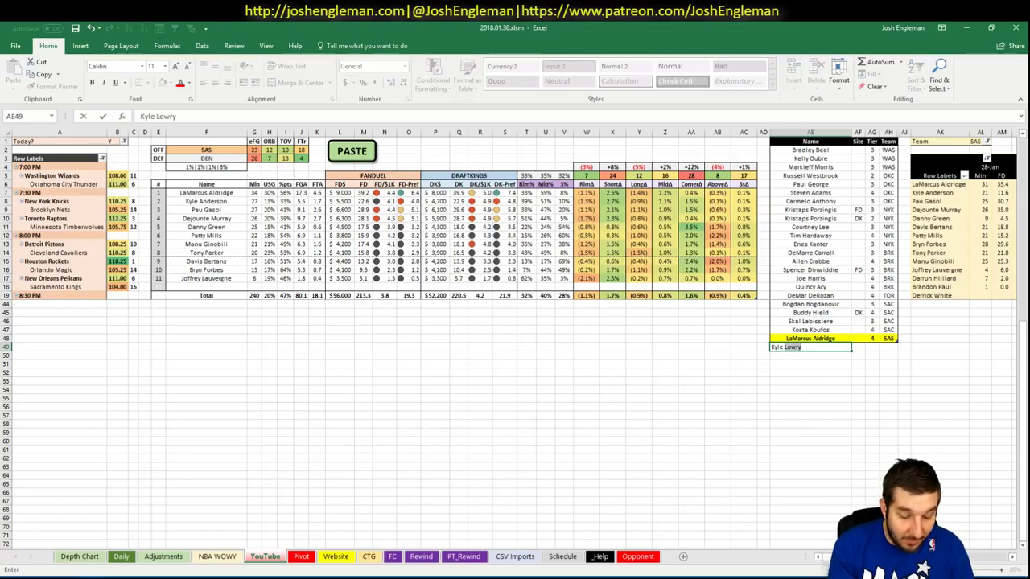
type("son")
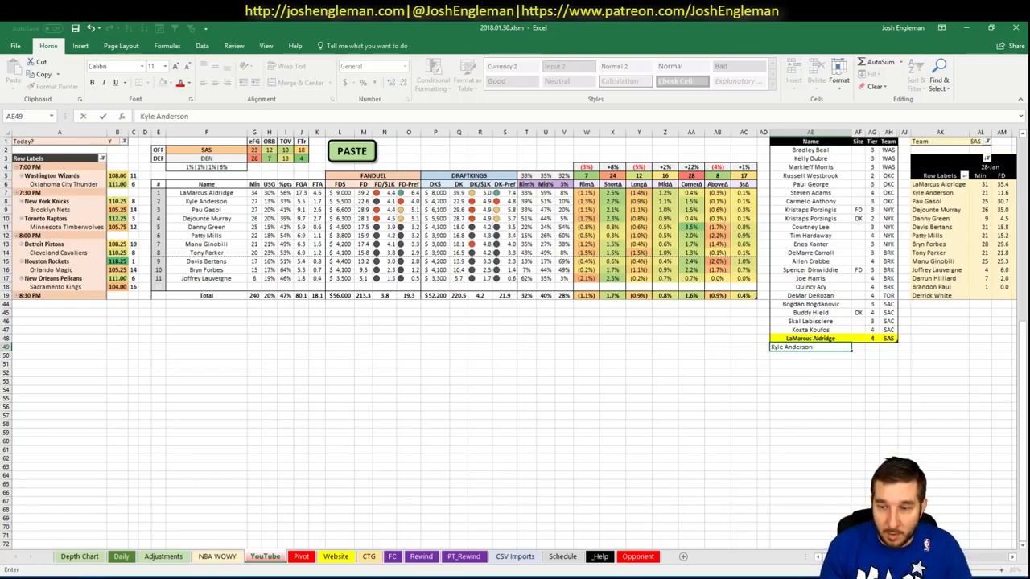
key("Tab")
type("DK")
key("Return")
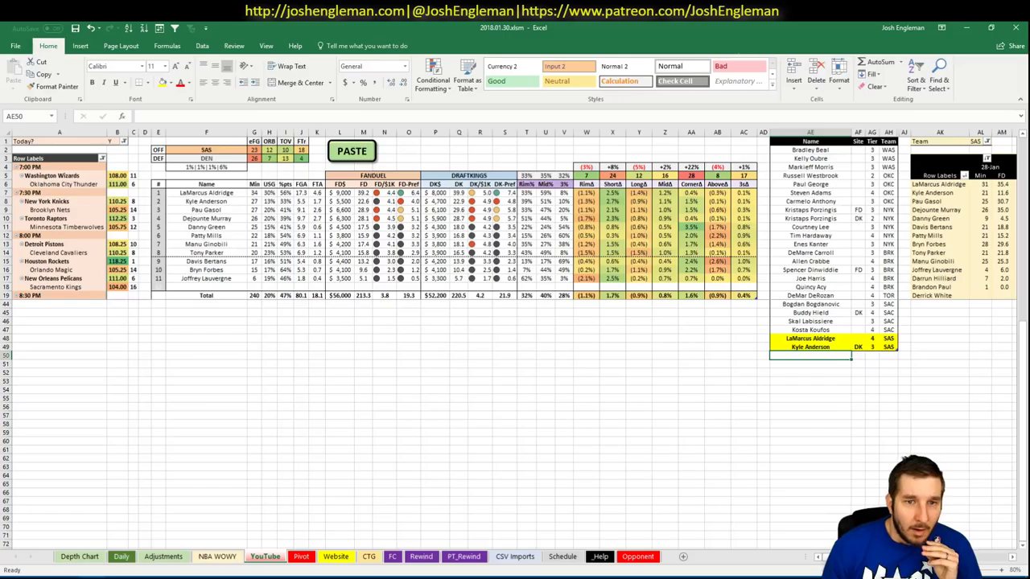
Step: Add Pau Gasol to the player list with tier 3 and no site
scroll(515, 338, "right", 4)
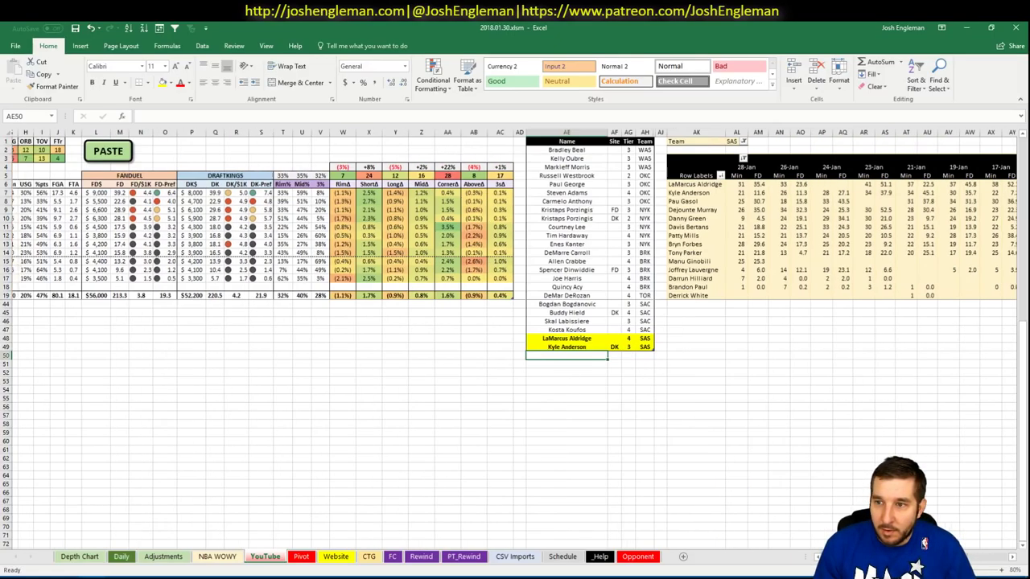
scroll(515, 338, "left", 4)
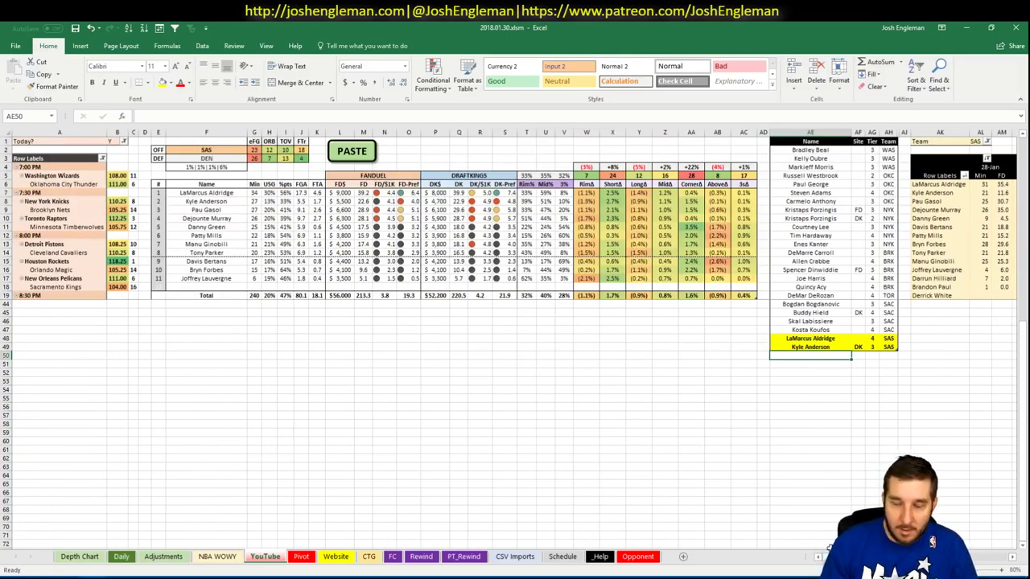
type("Pau Gasol")
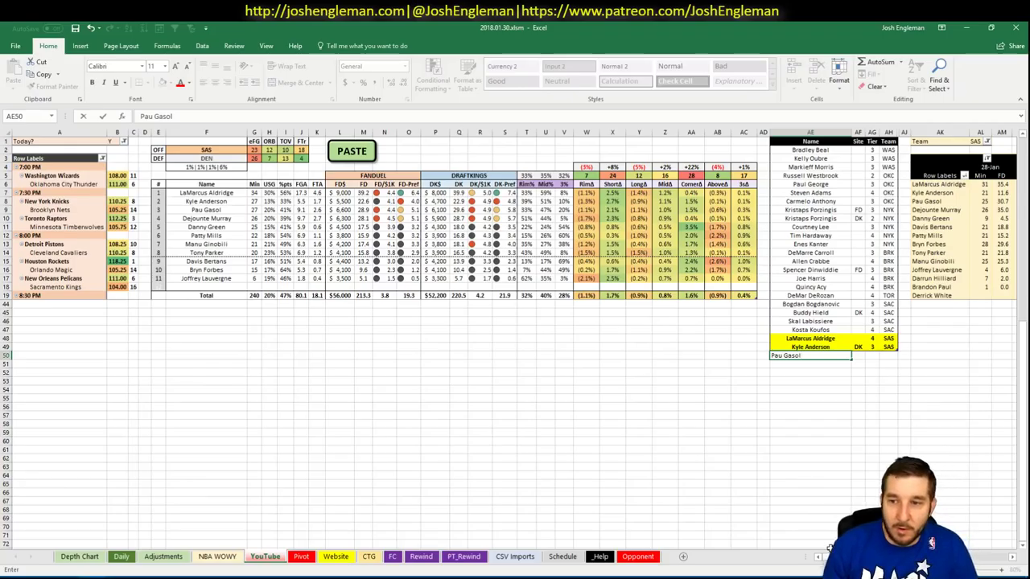
left_click(874, 355)
type("3")
key("Return")
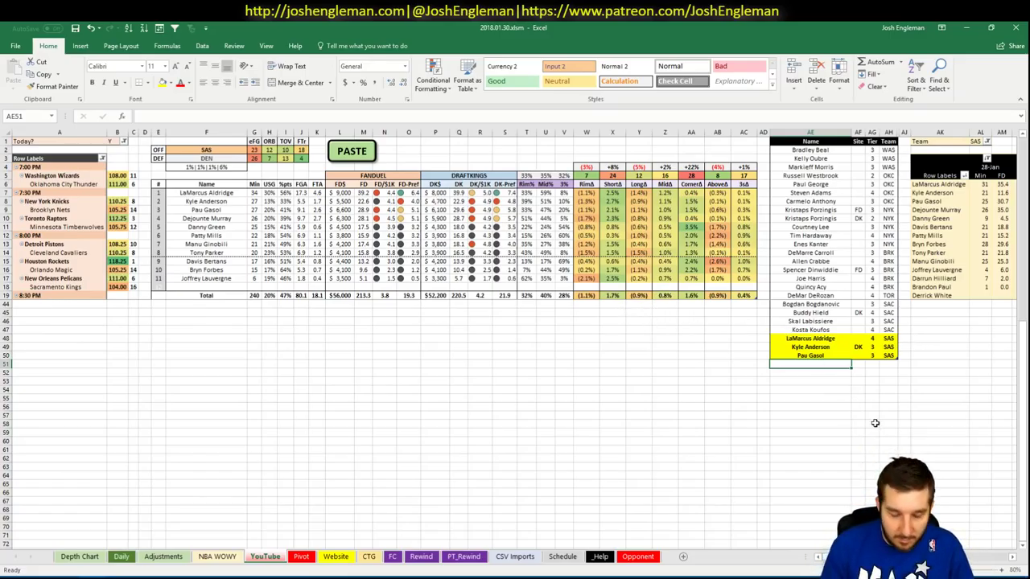
Step: Add Dejounte Murray to the player list with tier 3 and no site
type("Dejounte Murr")
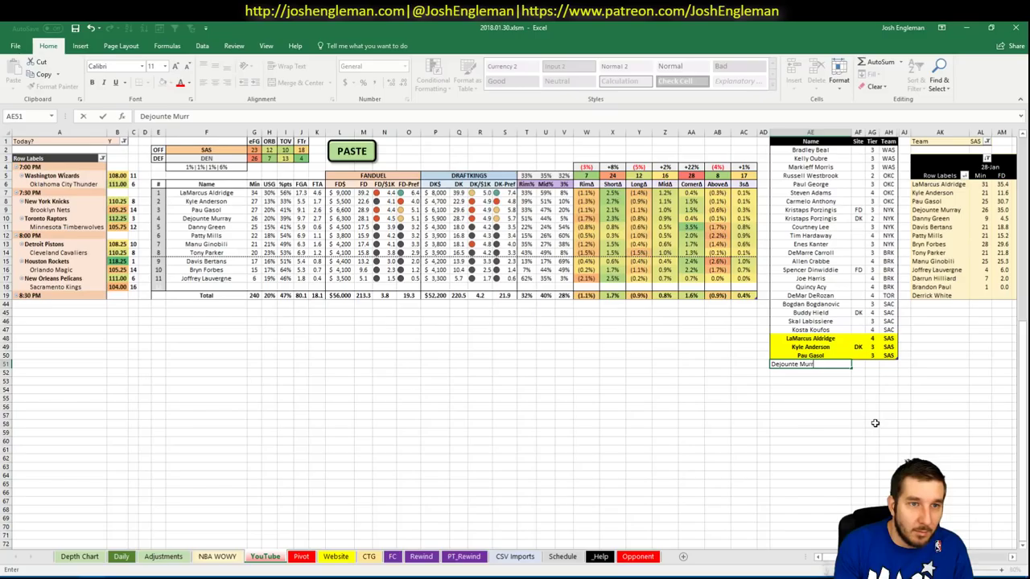
type("ay")
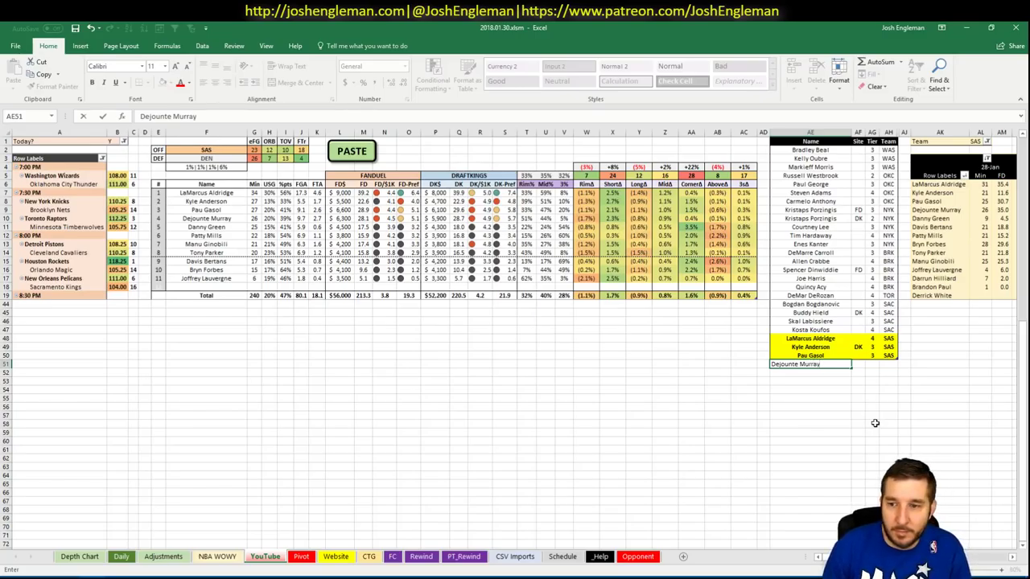
key("Return")
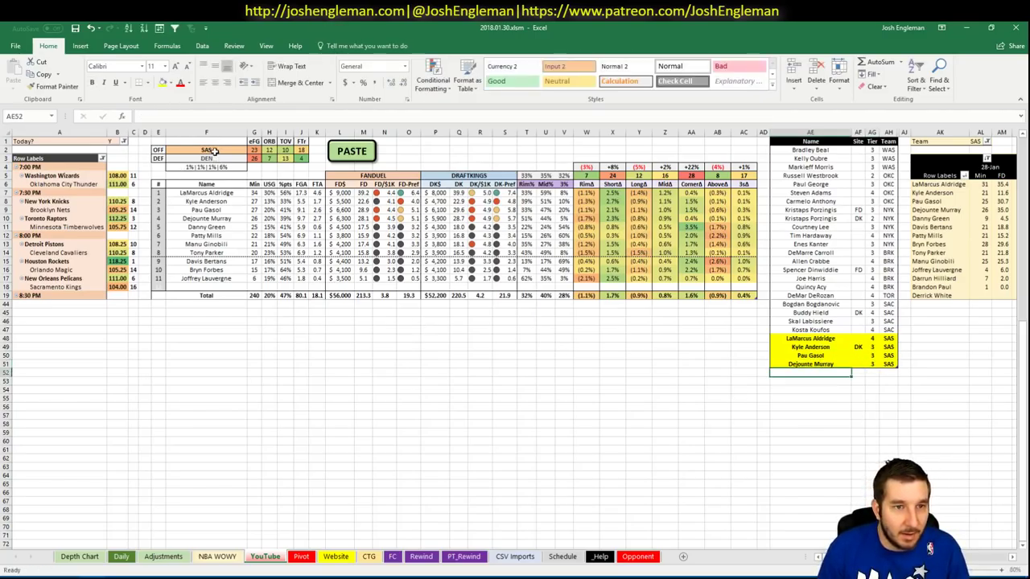
Step: Set the offensive team of the matchup table to DEN
left_click(214, 152)
type("DEN")
key("Return")
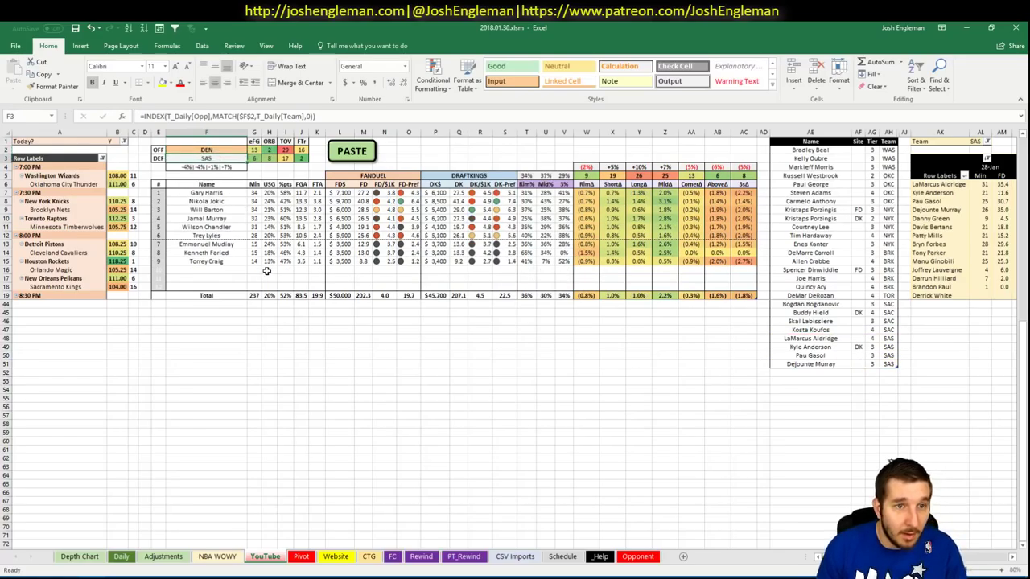
left_click(250, 447)
left_click(161, 364)
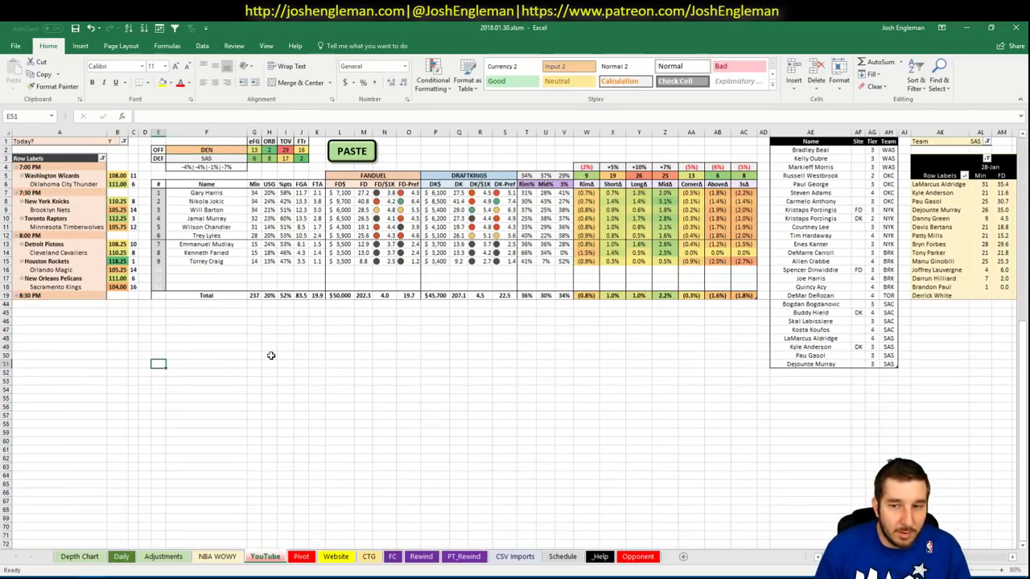
Step: Filter the recent-games pivot table to team DEN
left_click(832, 321)
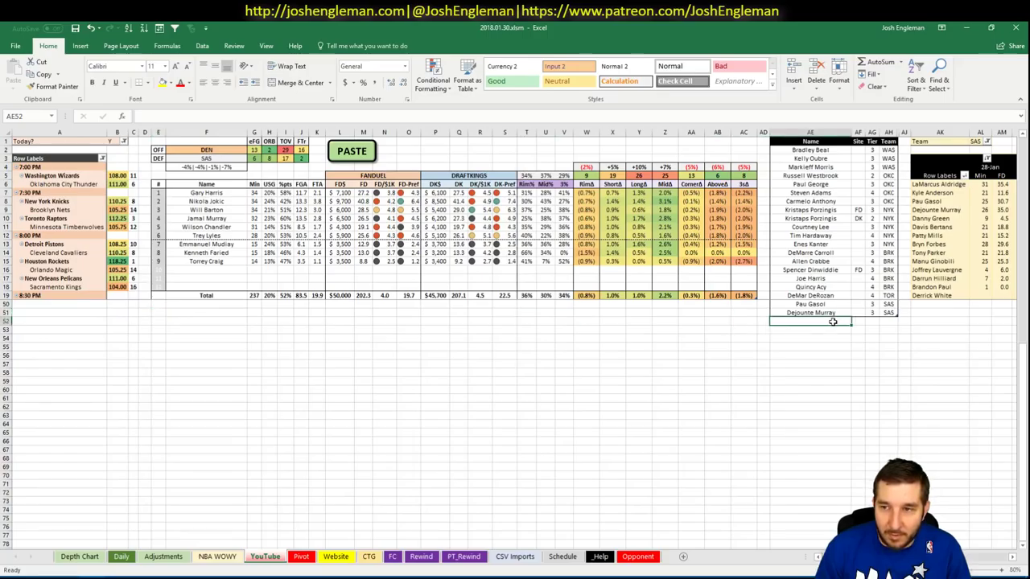
left_click(978, 142)
type("DEN")
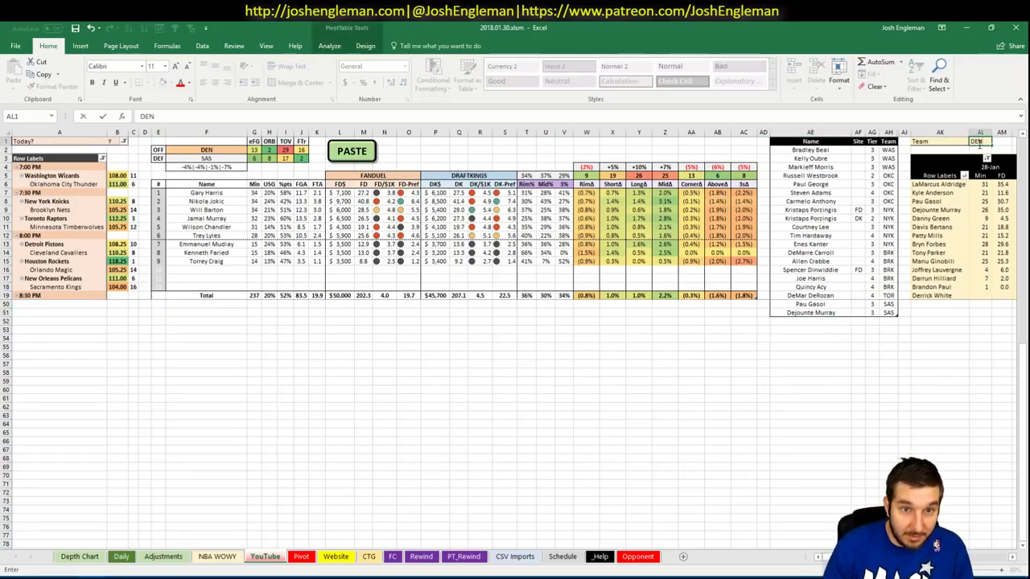
key("Return")
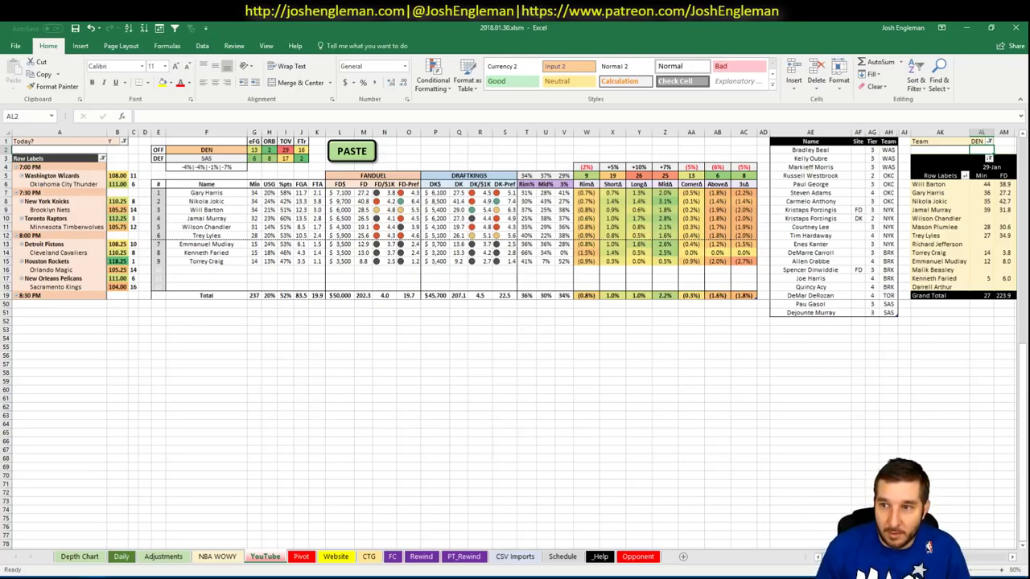
Step: Add Gary Harris to the player list with site DK and tier 3
left_click(821, 321)
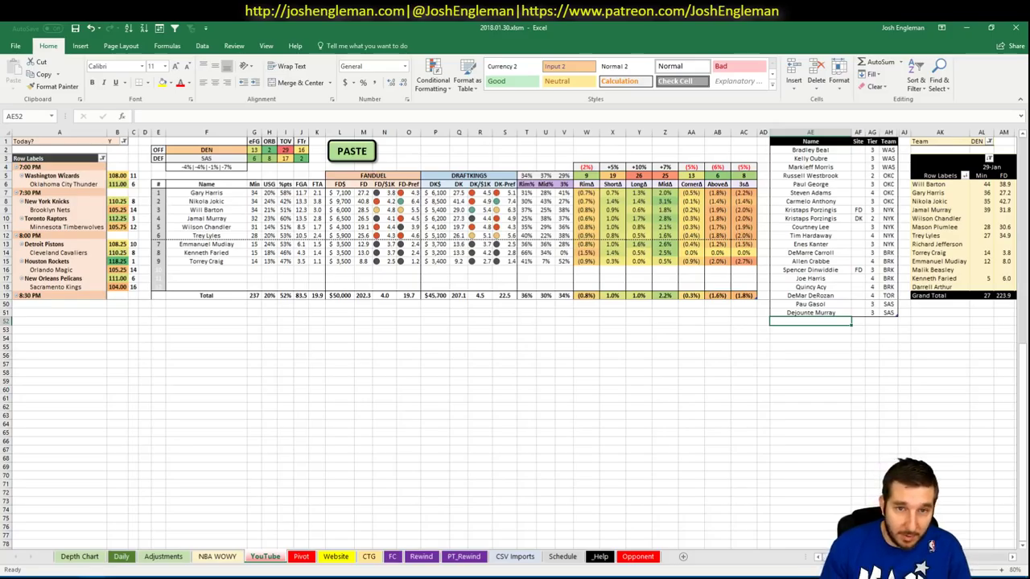
type("Gary Har")
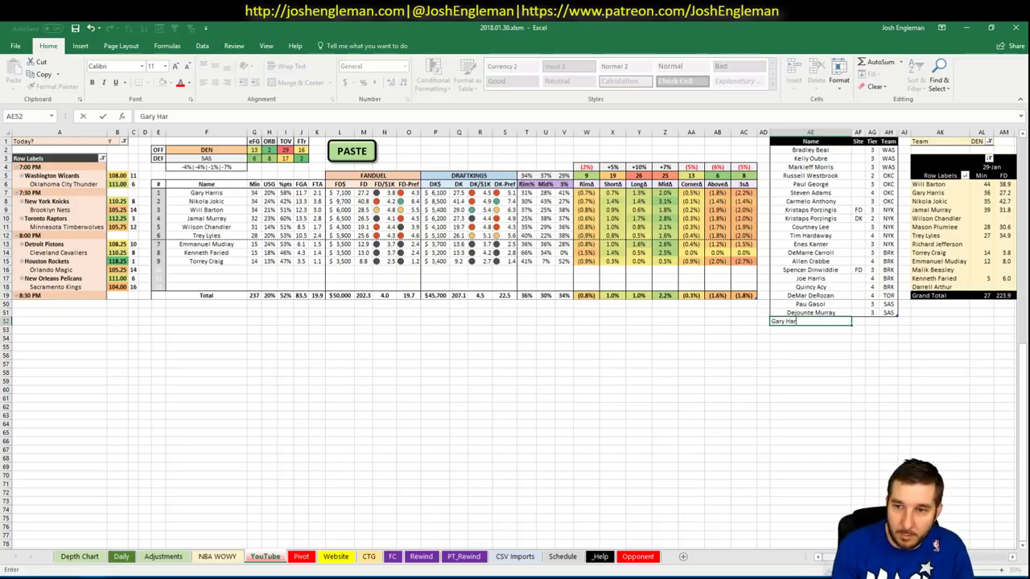
type("ris")
key("Return")
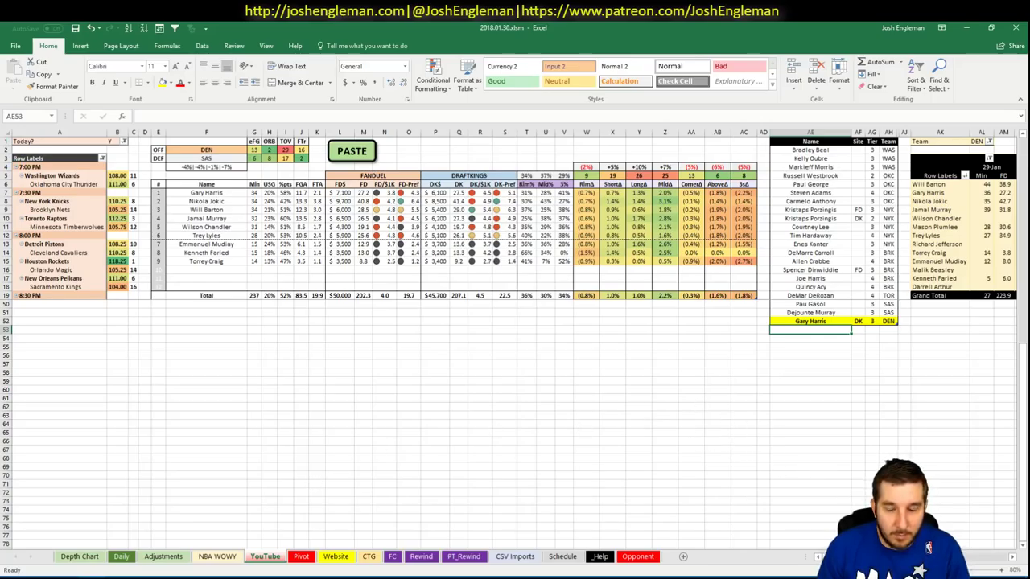
Step: Check the Denver recent games, and add Nikola Jokic to the player list with site DK and tier 4
scroll(515, 338, "right", 7)
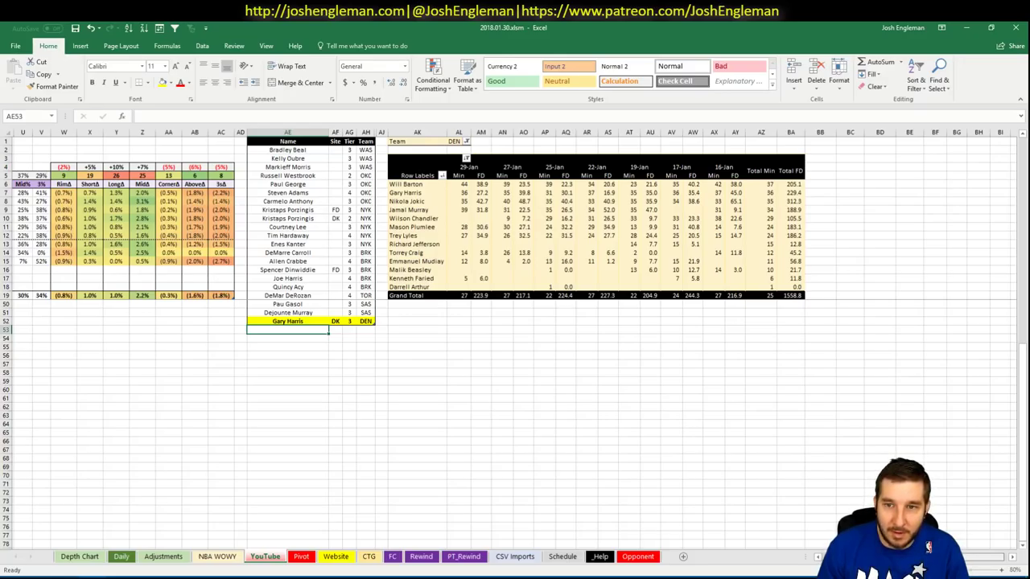
scroll(817, 530, "left", 3)
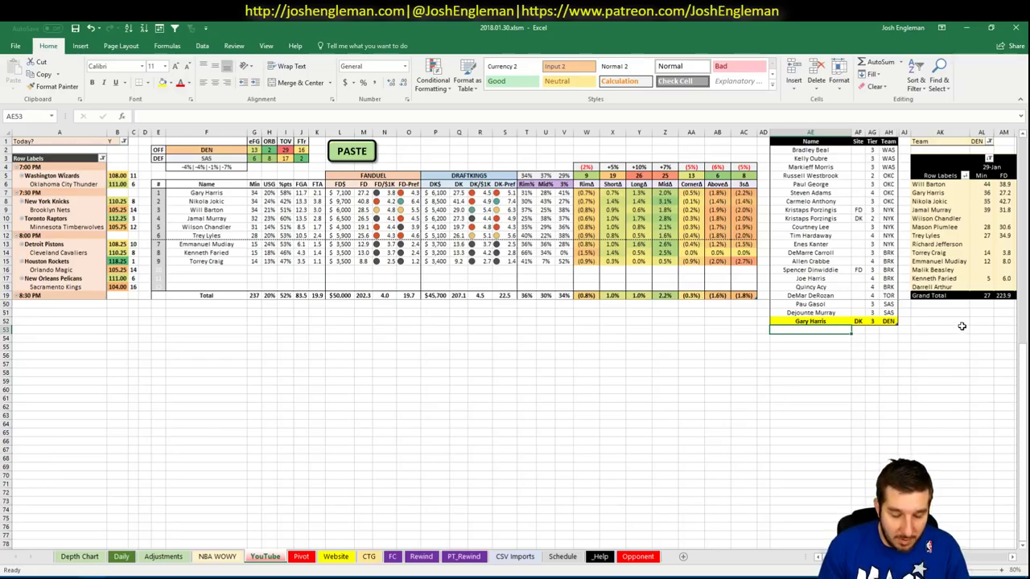
type("Nikola Jokic")
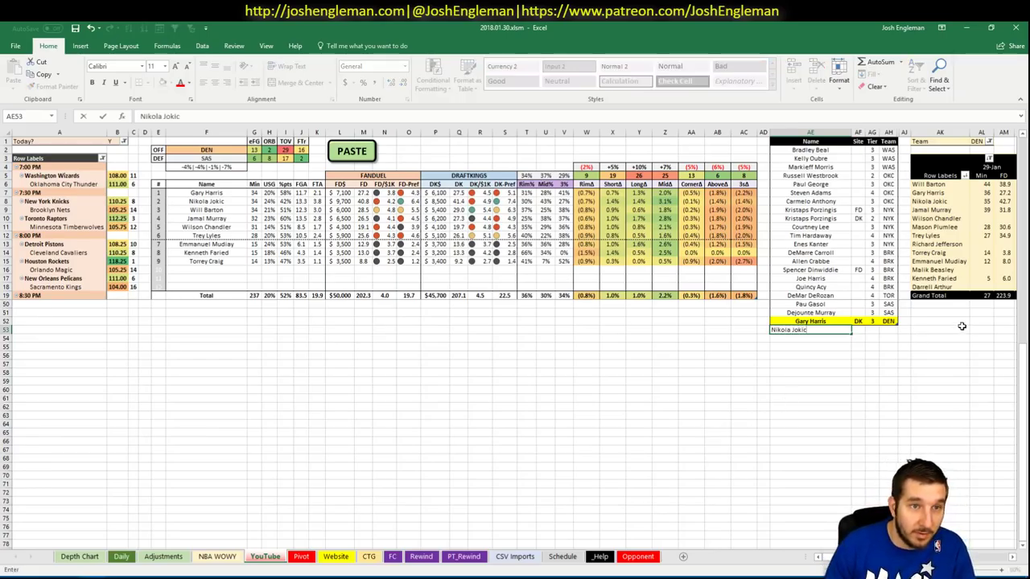
key("Tab")
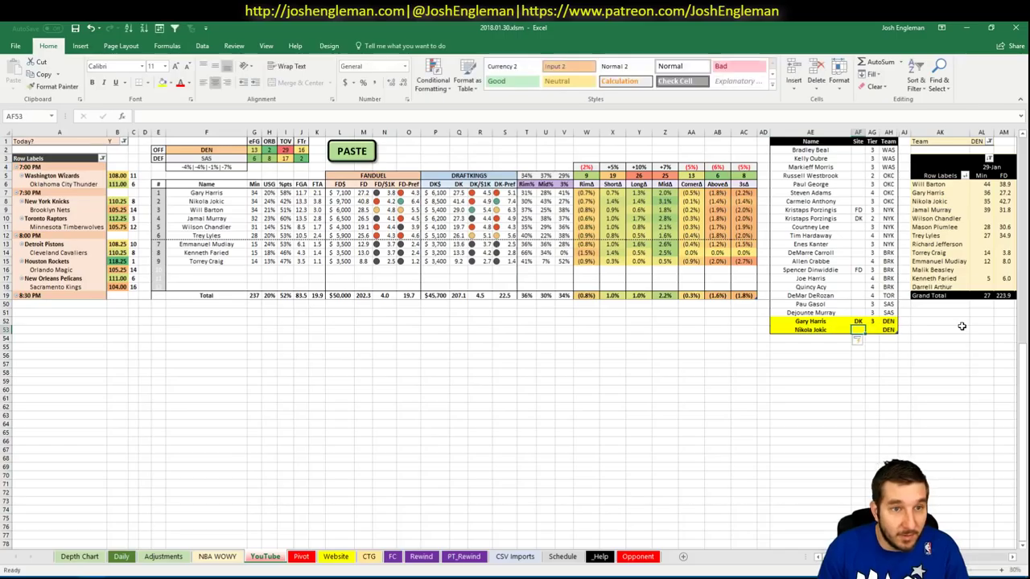
key("Tab")
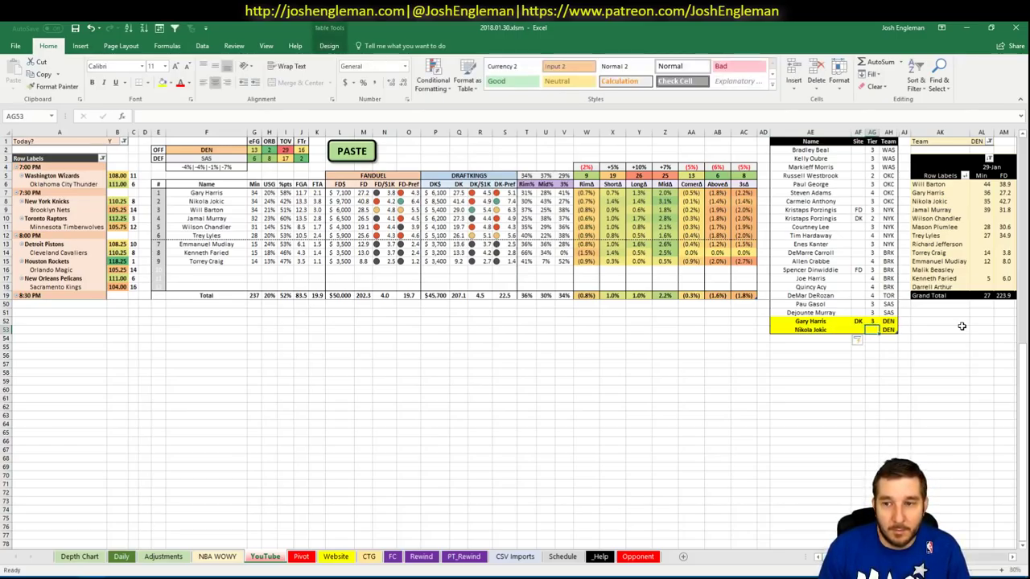
type("4")
key("Return")
key("Up")
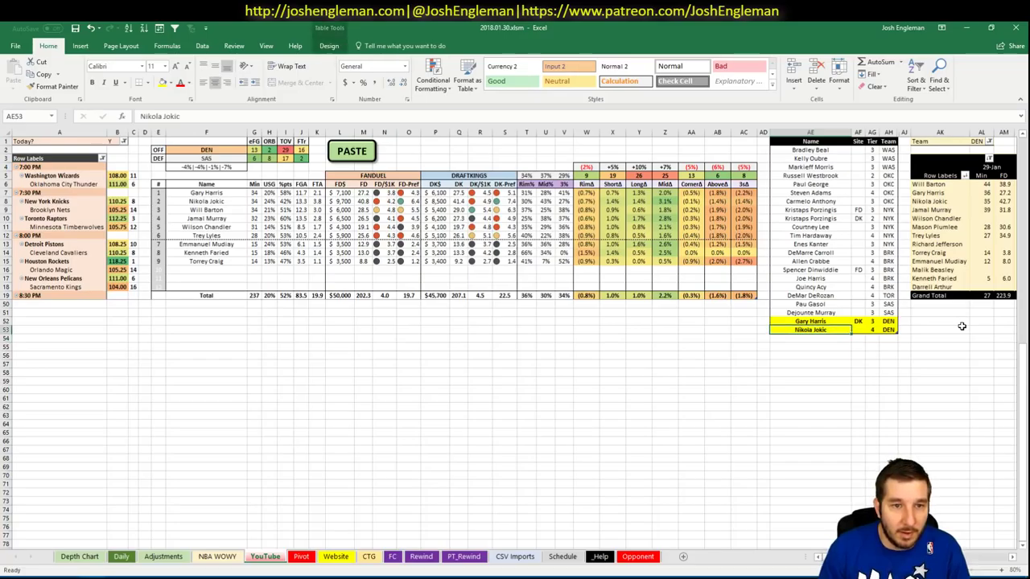
key("Tab")
type("DK")
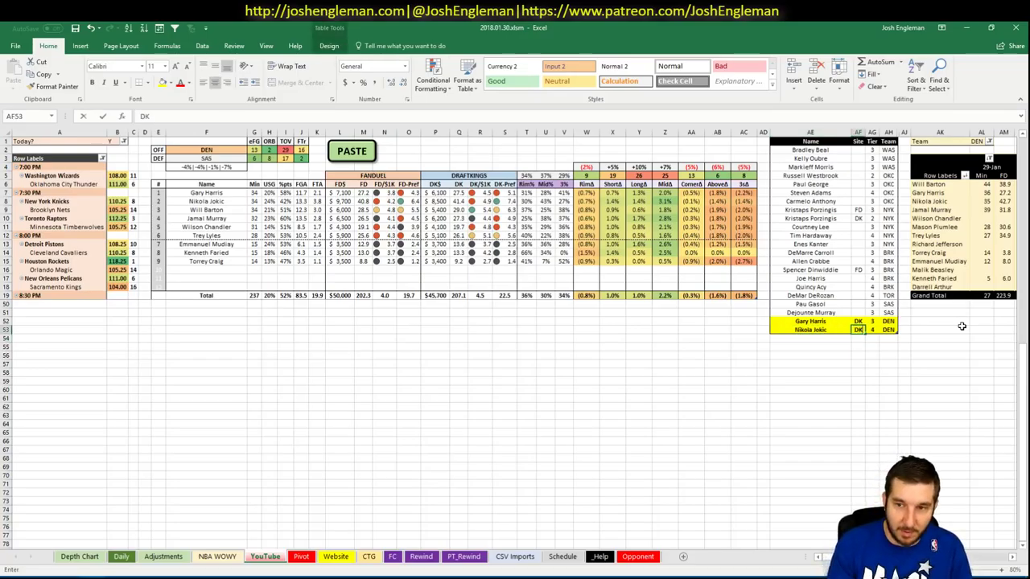
key("Return")
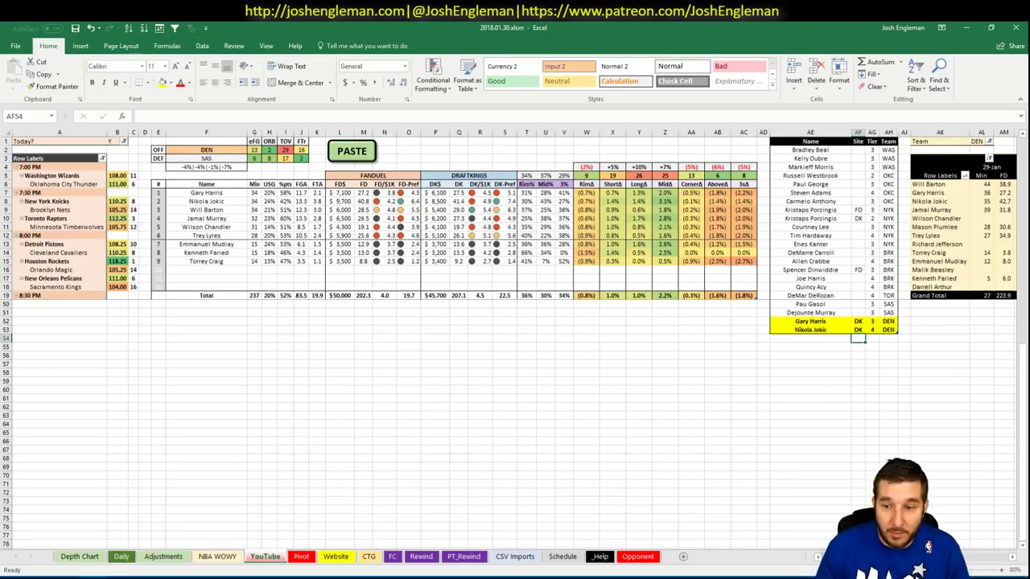
Step: Add Will Barton to the player list with tier 3 and no site
scroll(515, 338, "right", 7)
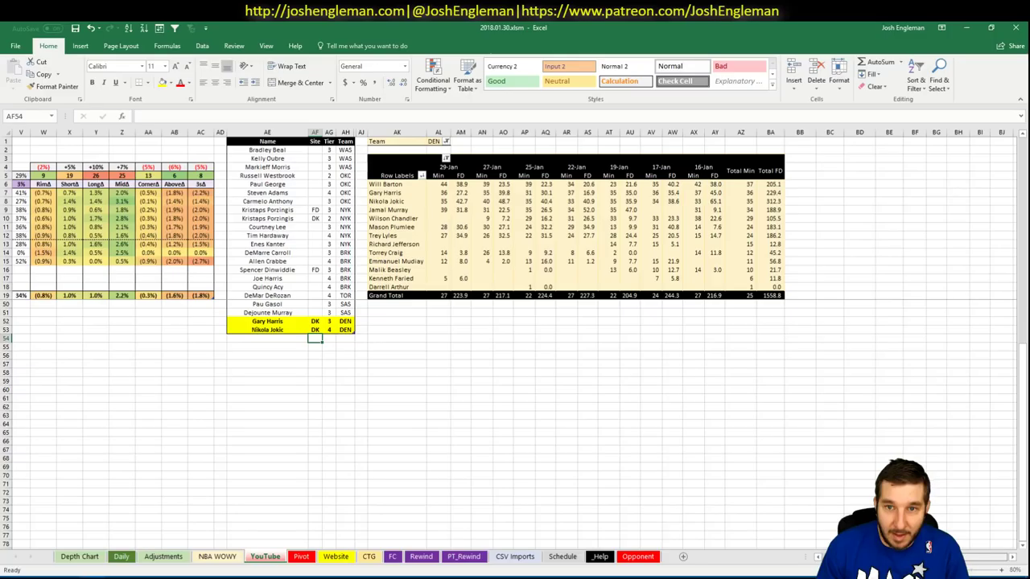
scroll(515, 338, "left", 7)
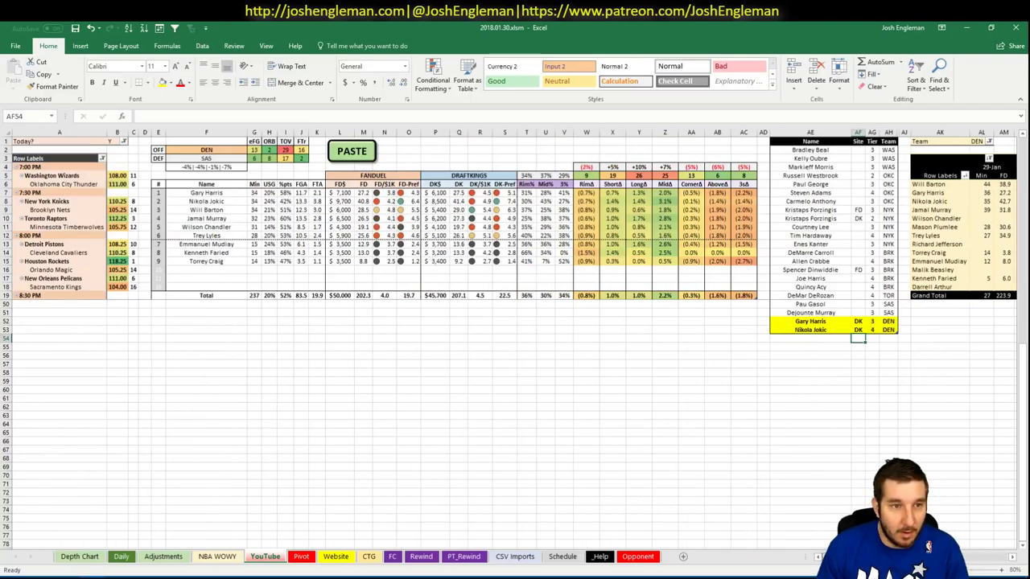
scroll(515, 338, "right", 7)
scroll(516, 338, "left", 7)
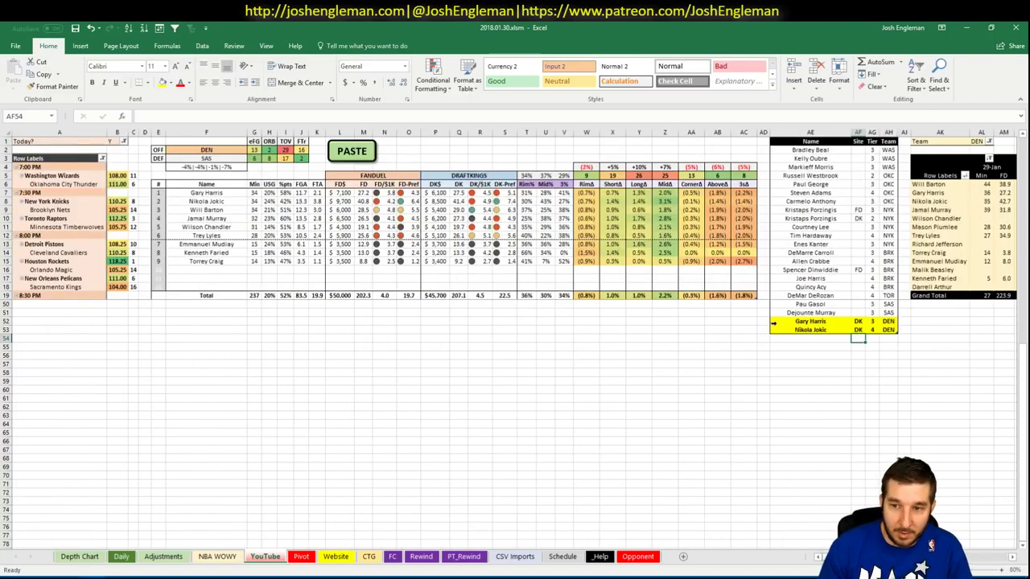
left_click(782, 338)
type("Will B")
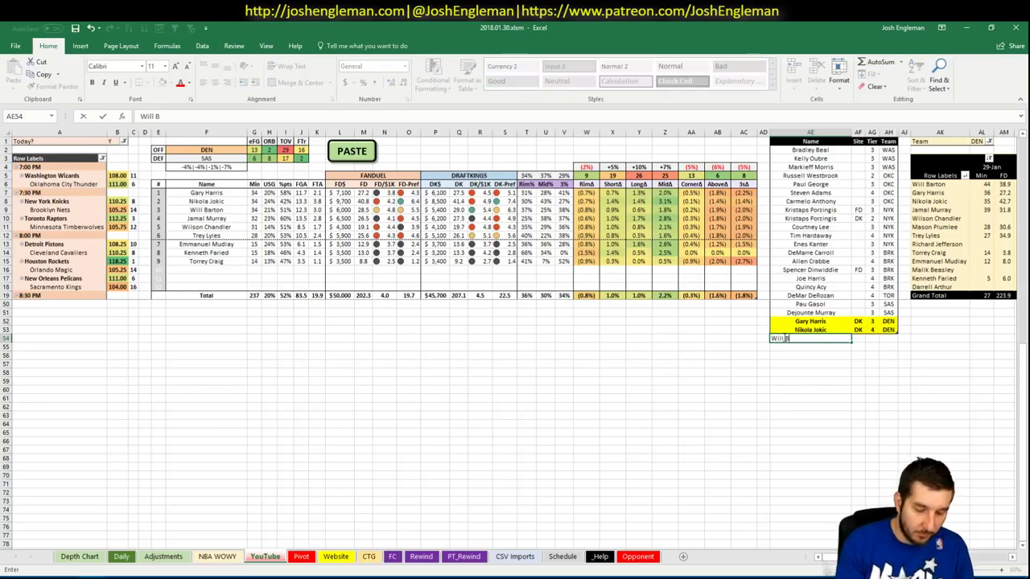
type("arton")
key("Tab")
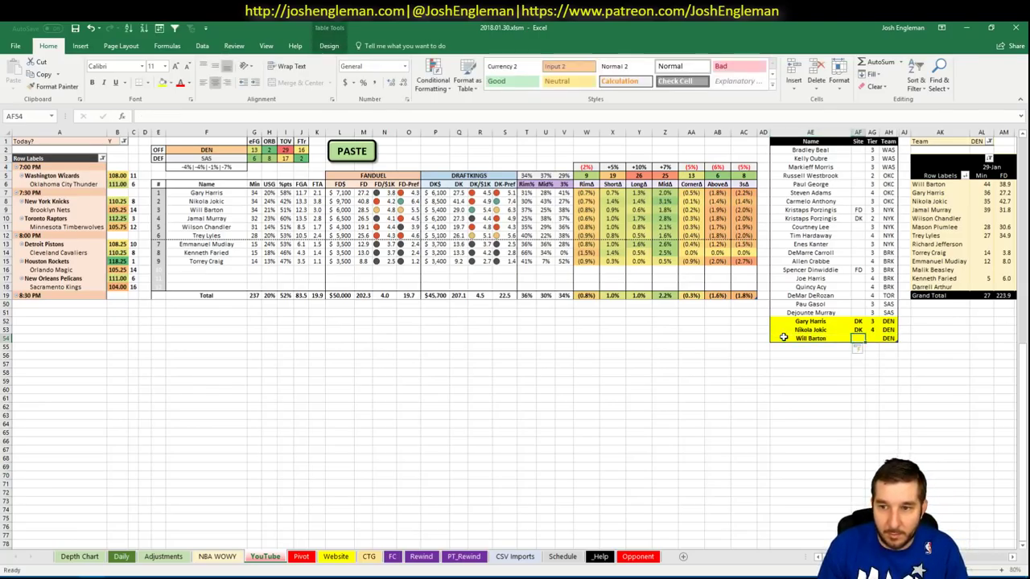
key("Return")
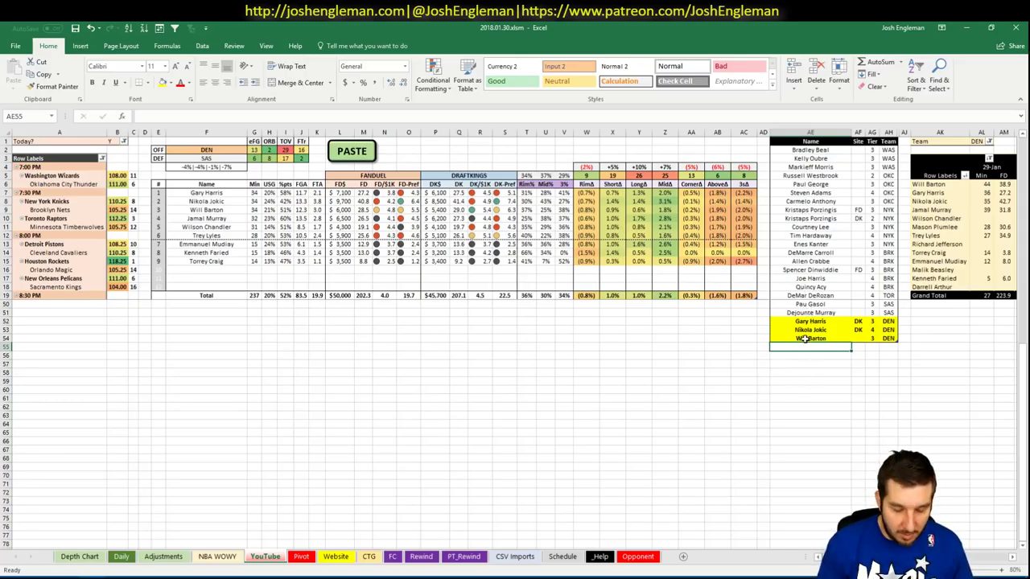
Step: Add Trey Lyles to the player list with site DK and tier 3
type("Trey Lyles")
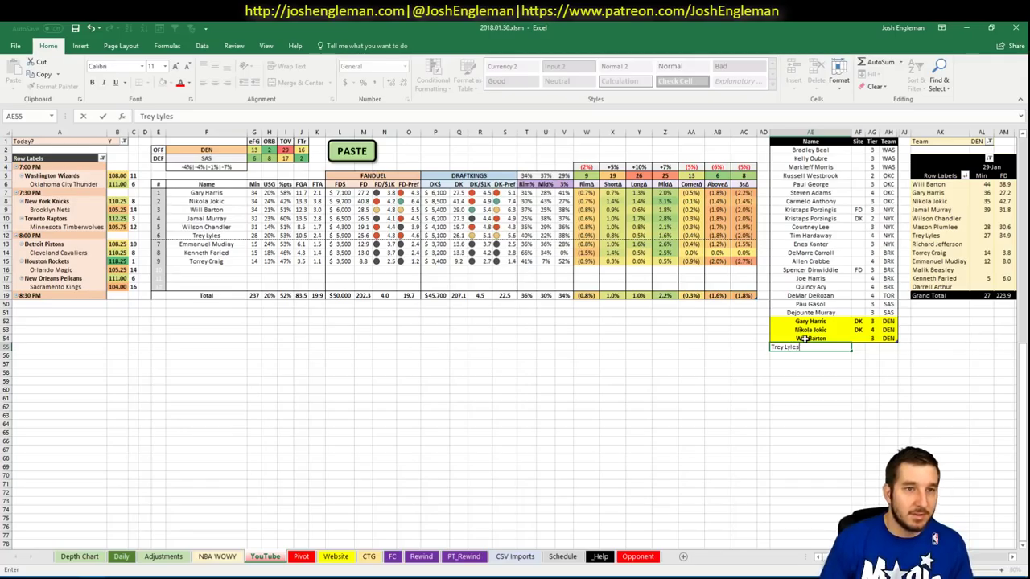
key("Tab")
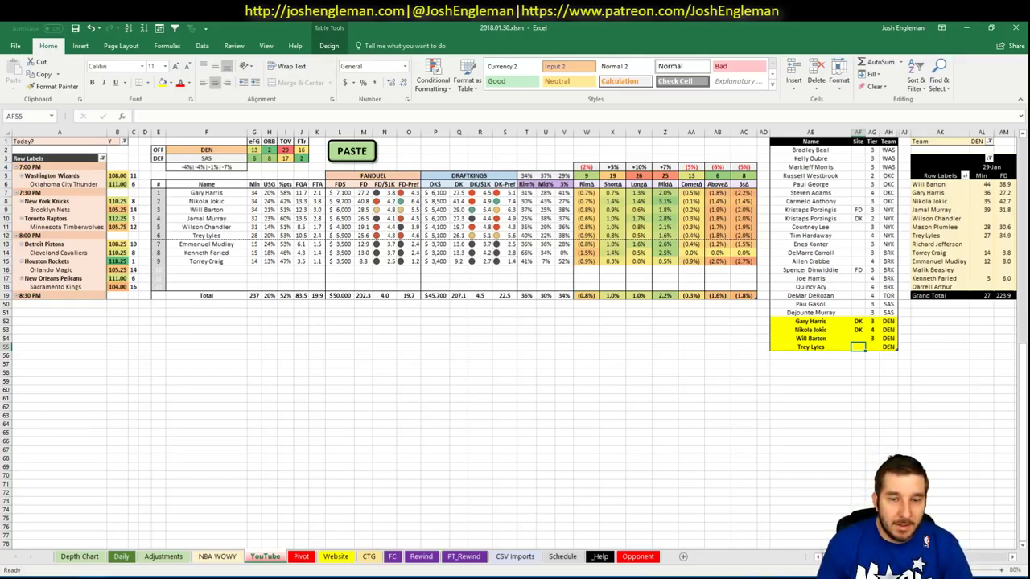
scroll(978, 563, "right", 5)
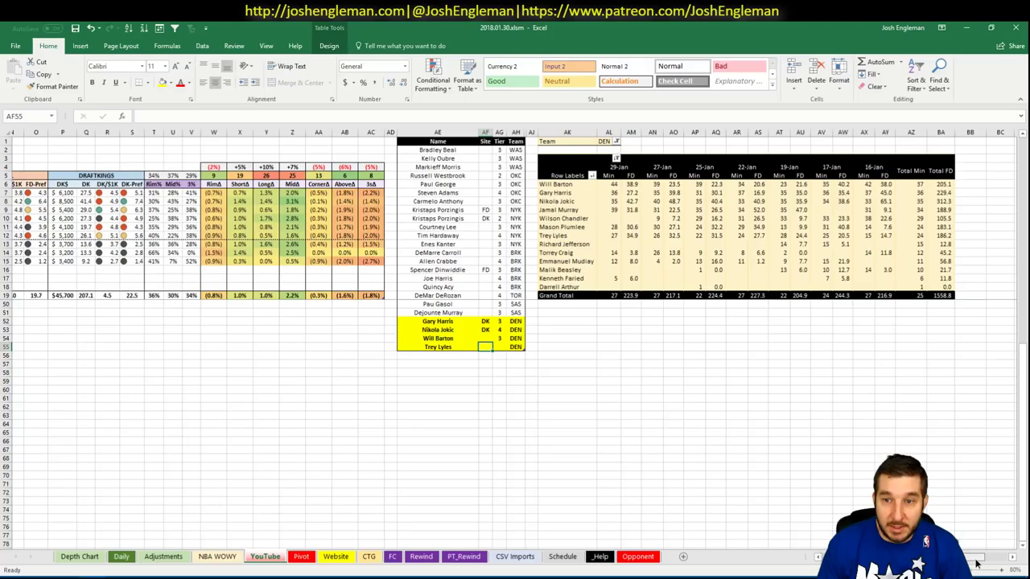
scroll(976, 564, "left", 5)
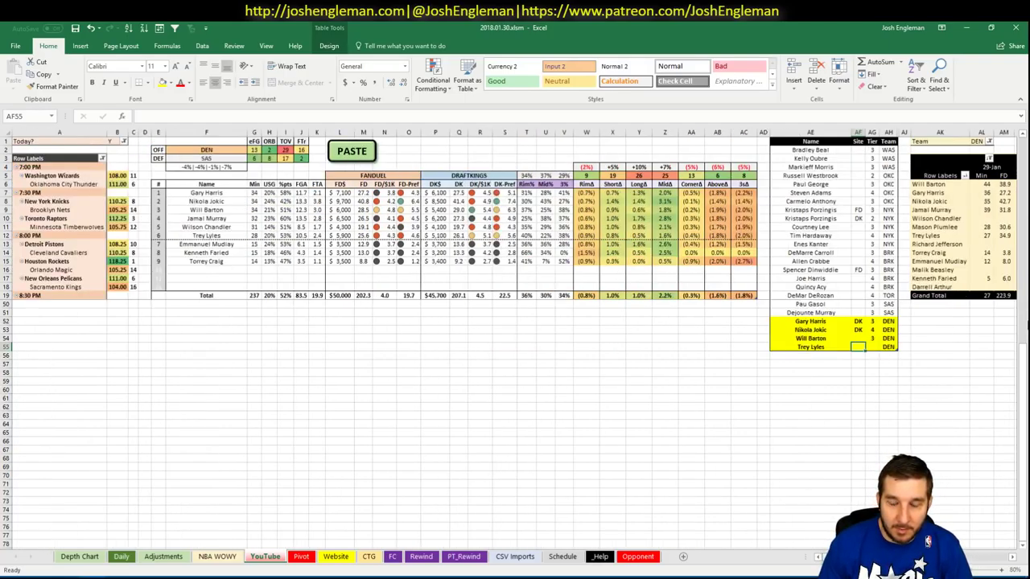
type("DK")
key("Tab")
type("3")
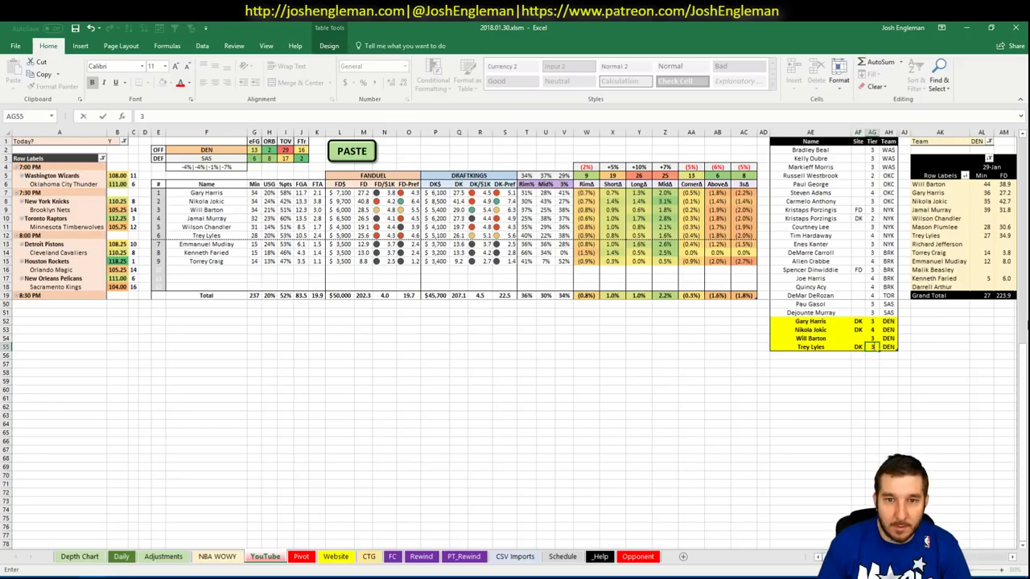
key("Return")
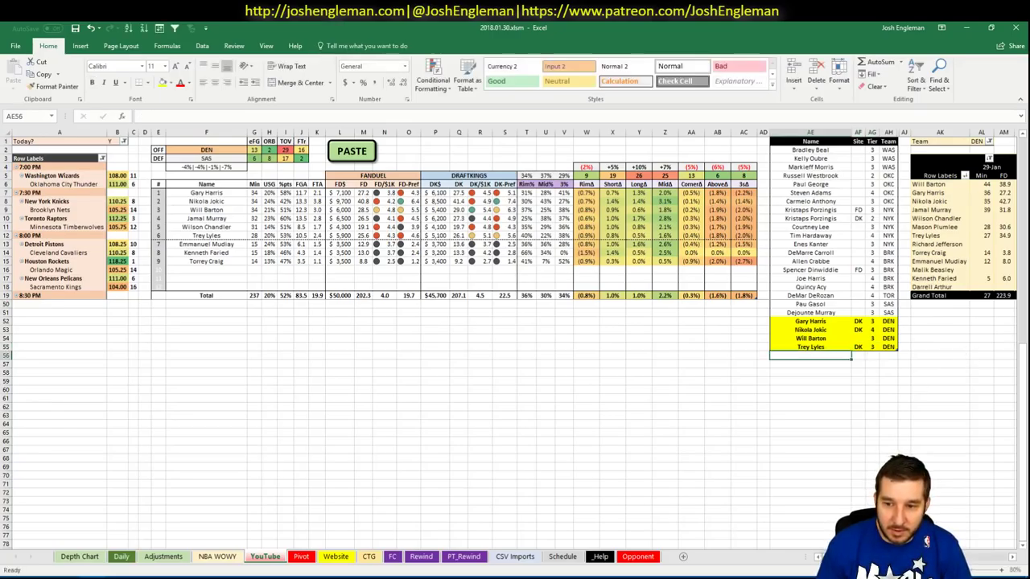
Step: Change the site of the Trey Lyles entry to FD
left_click(853, 347)
type("FD")
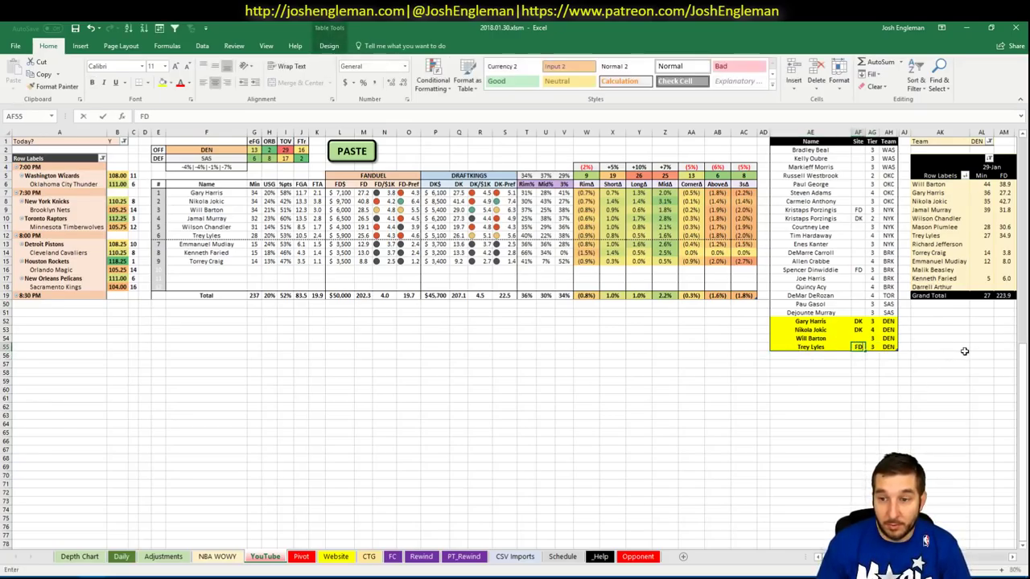
key("Return")
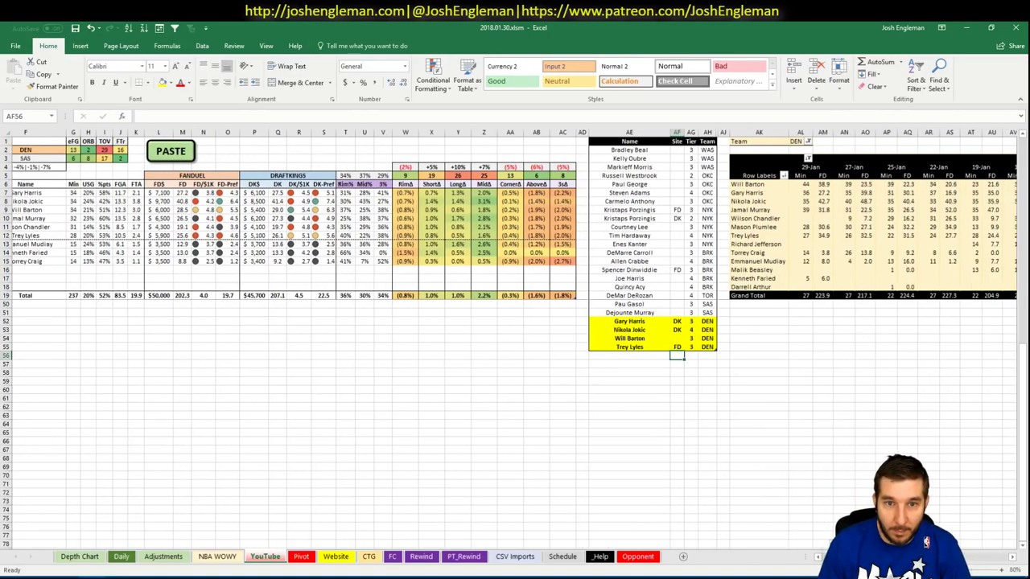
Step: Add a second Trey Lyles entry to the player list with site DK and tier 2
key("Left")
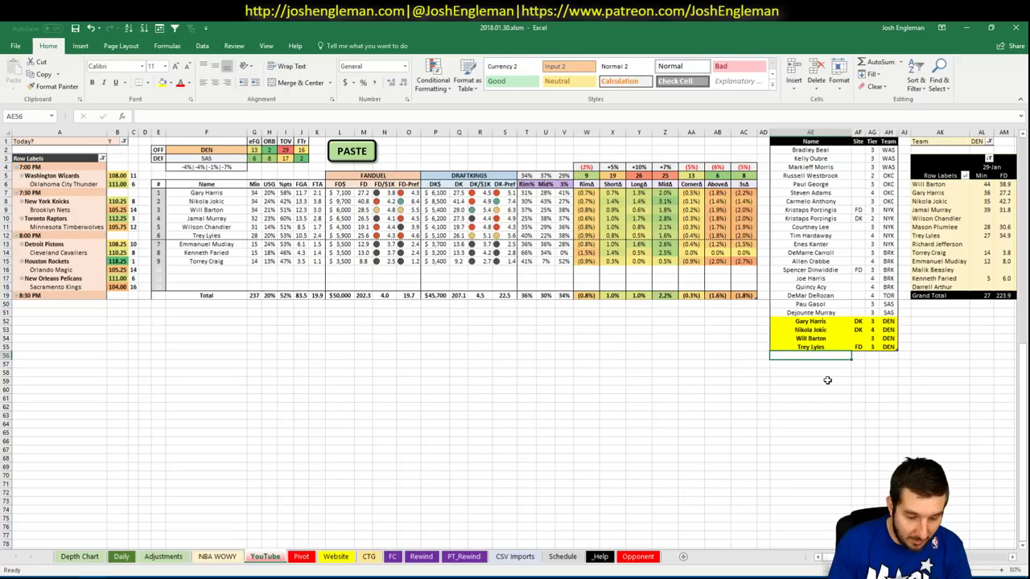
type("Trey Lyles")
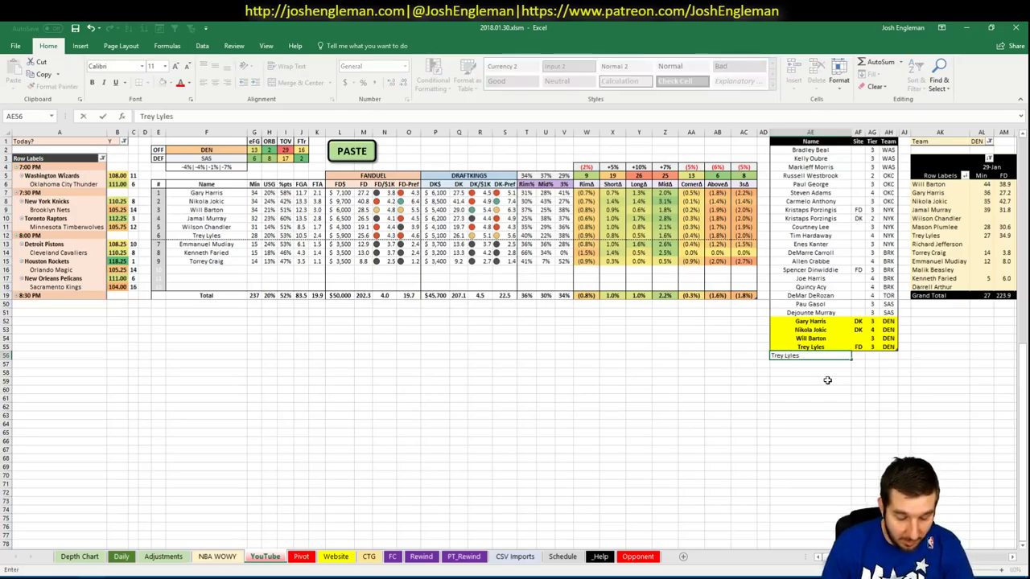
key("Tab")
type("DK")
key("Return")
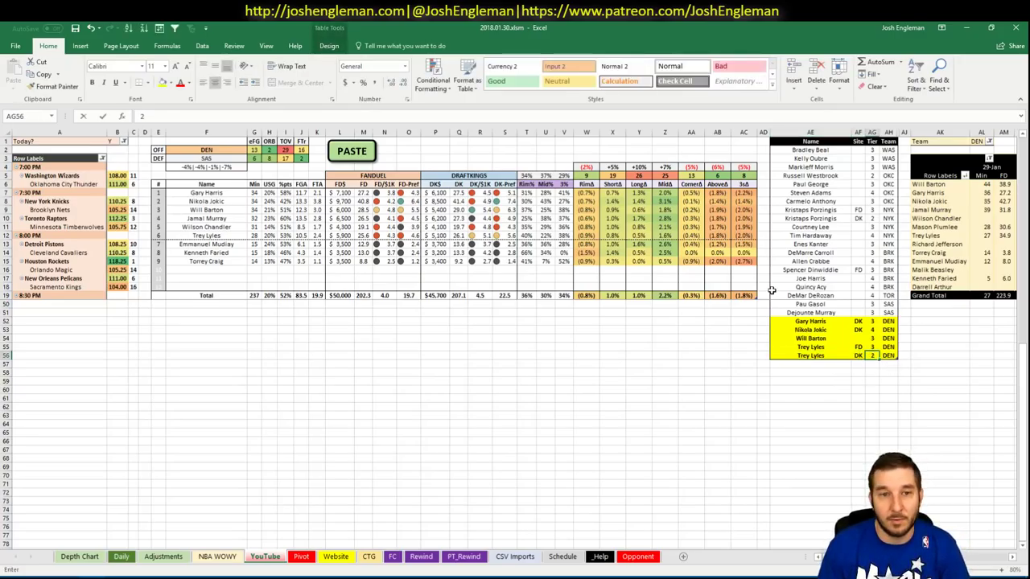
left_click(173, 433)
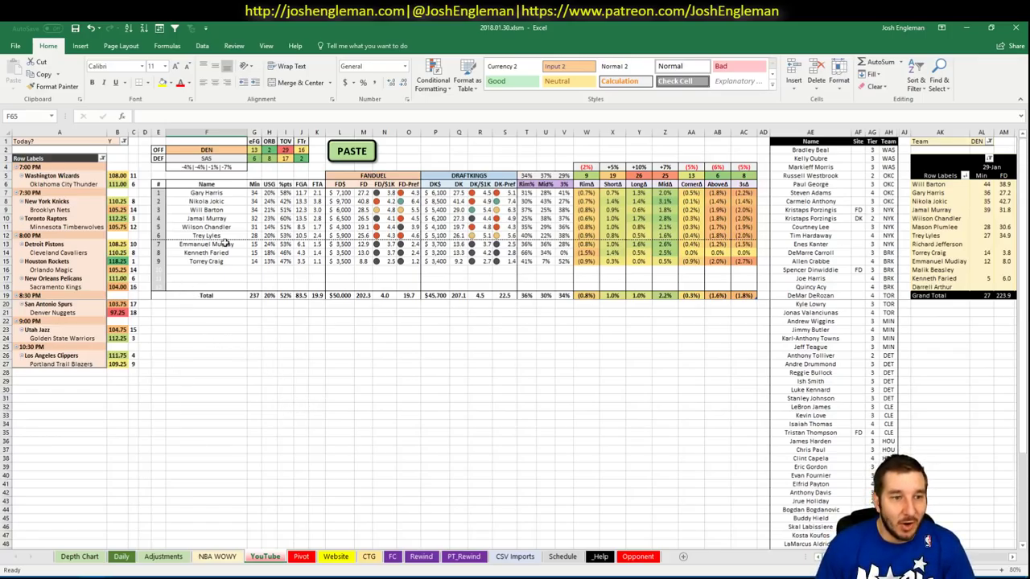
Step: Set the offensive team of the matchup table to UTA
left_click(211, 150)
type("UTA")
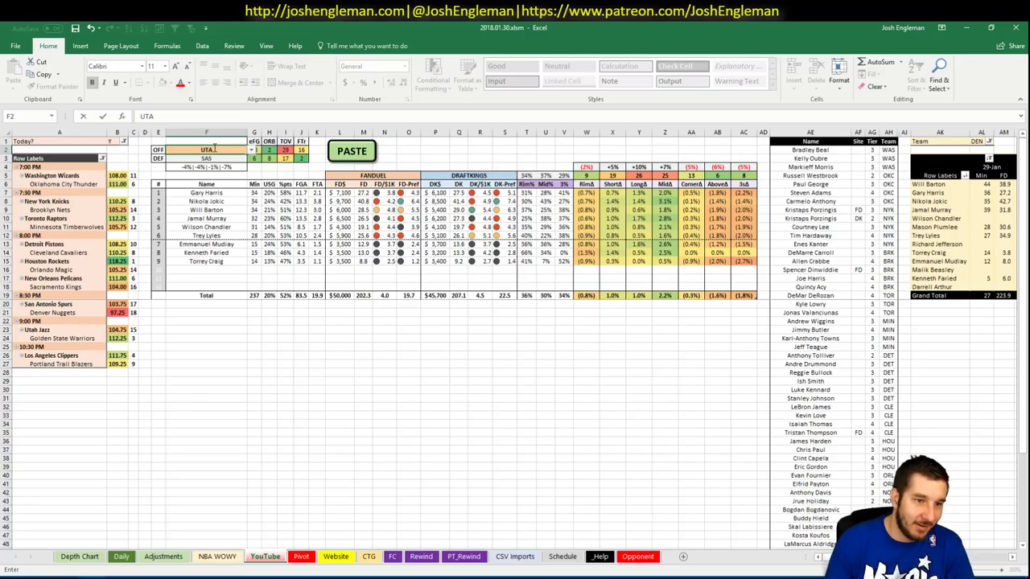
key("Return")
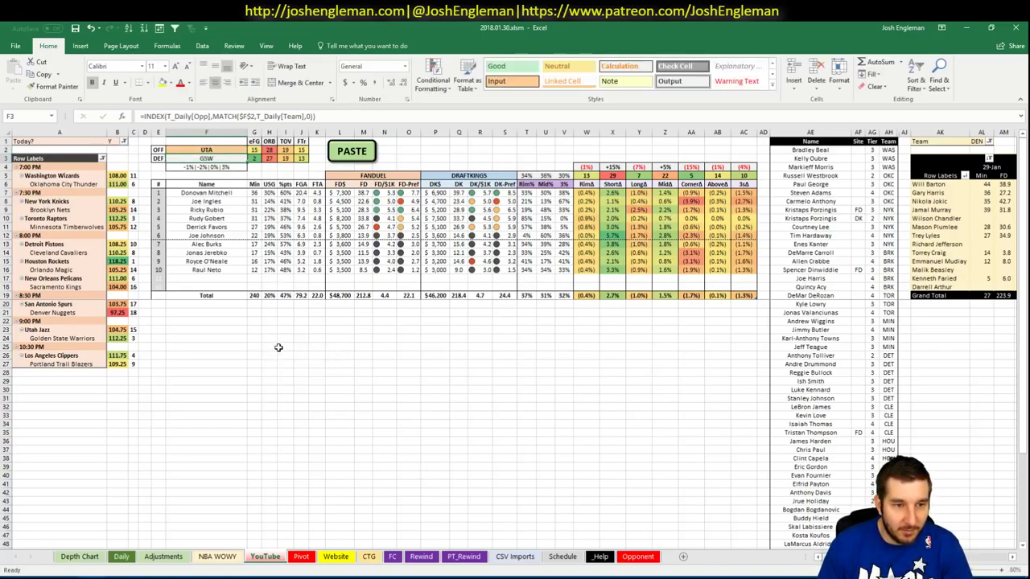
left_click(288, 337)
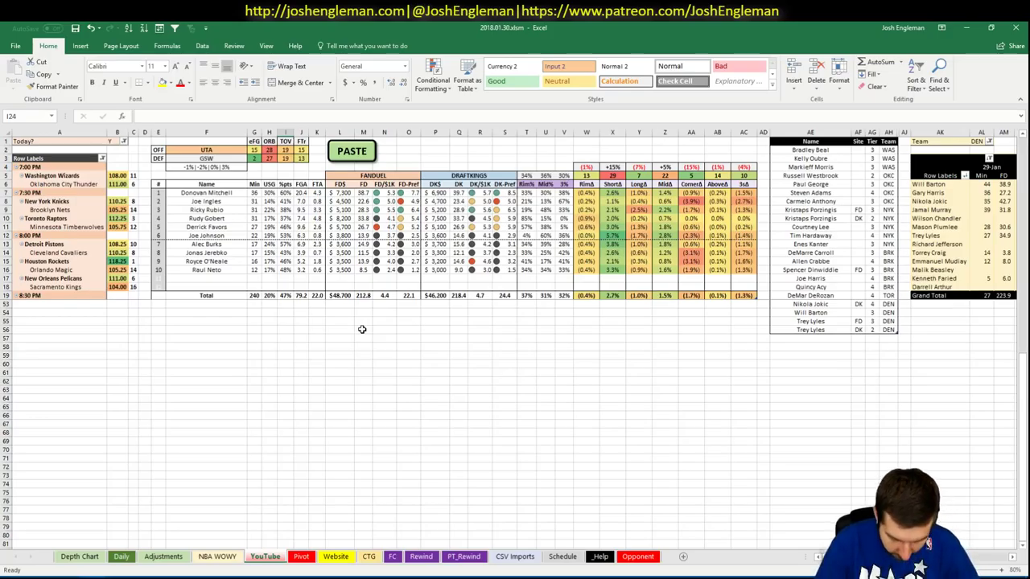
left_click(384, 338)
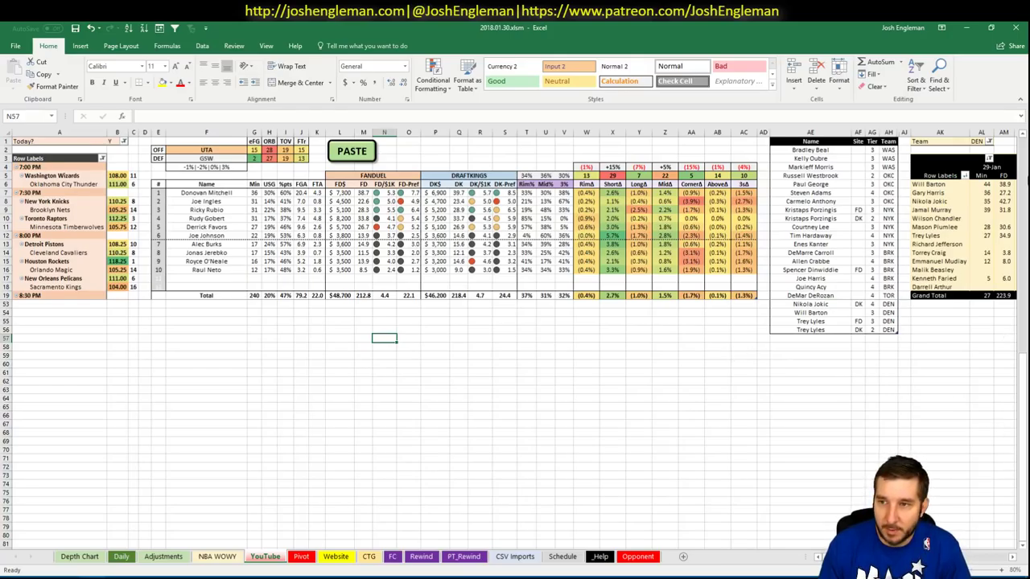
Step: Filter the recent-games pivot table to team UTA
left_click(981, 143)
type("UTA")
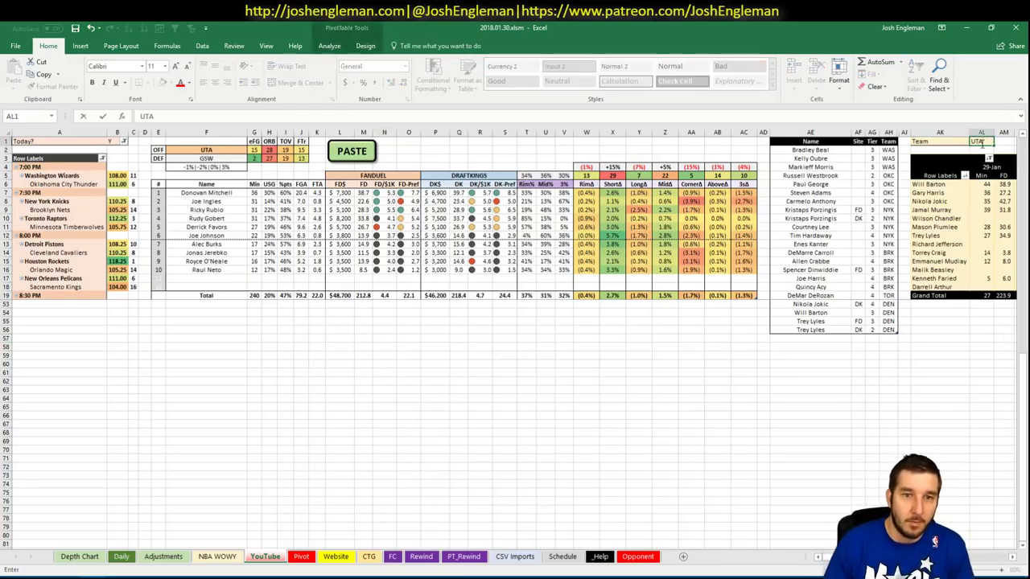
key("Return")
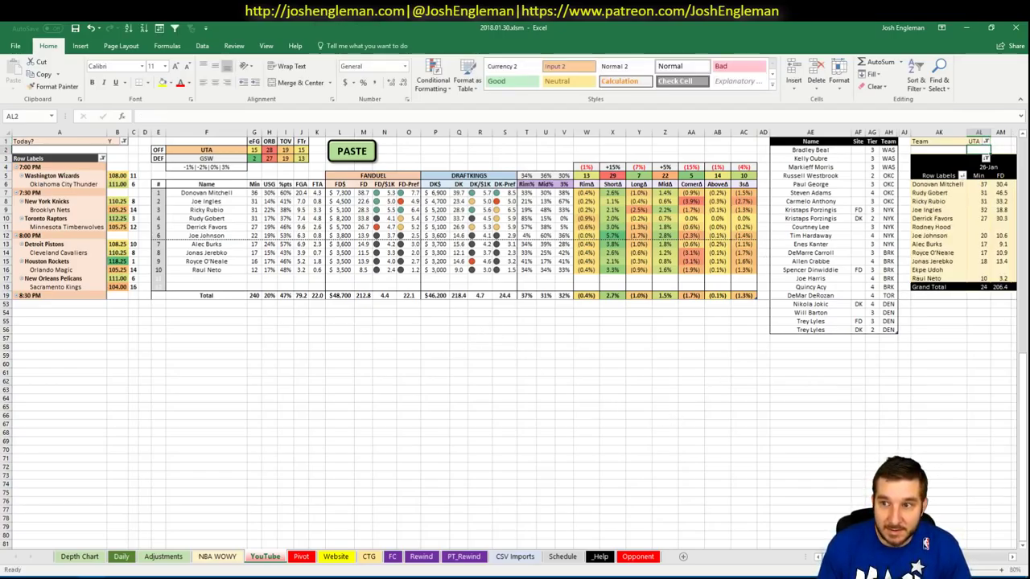
Step: Check the UTA players' recent games and their projection rows on the Pivot sheet
scroll(515, 322, "right", 5)
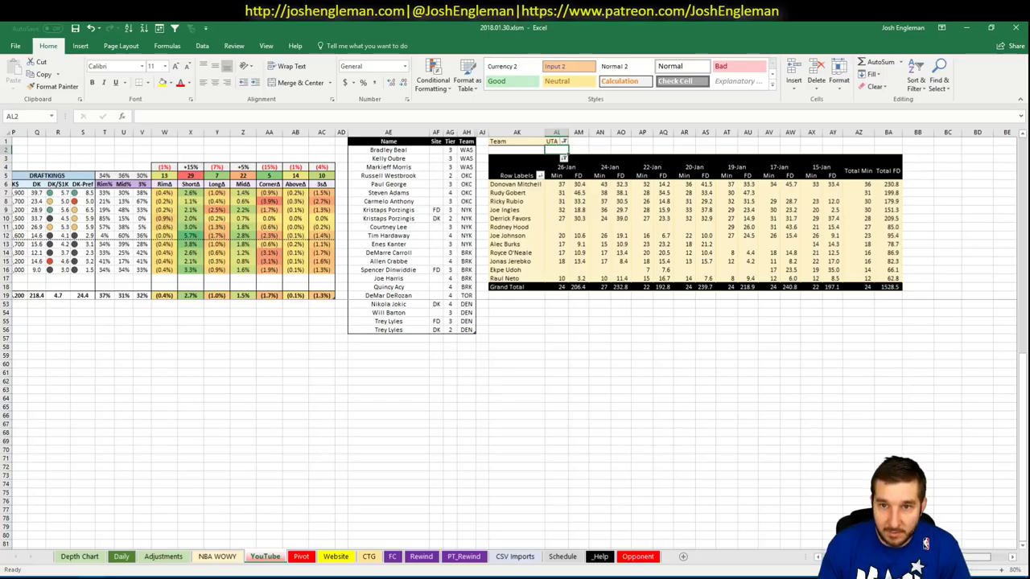
scroll(783, 535, "left", 5)
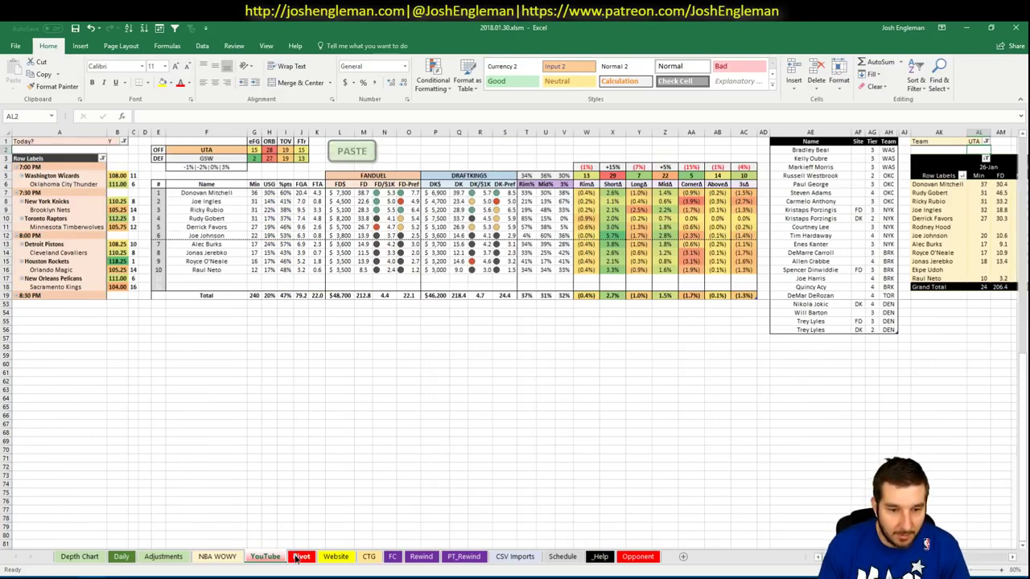
left_click(301, 557)
scroll(231, 448, "down", 10)
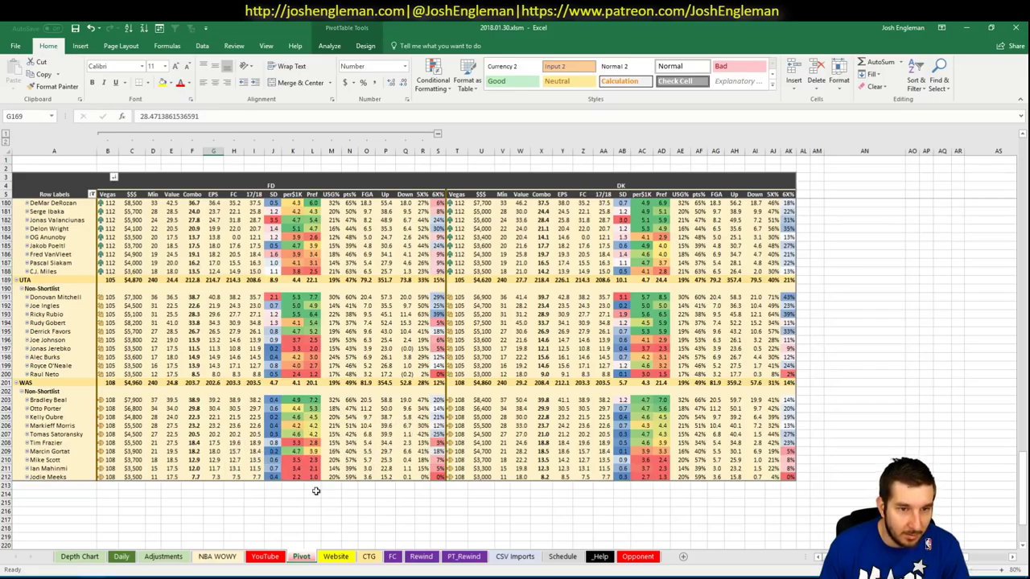
left_click(265, 557)
Step: Add Donovan Mitchell to the player list below the last Trey Lyles entry, leaving the site blank
left_click(798, 339)
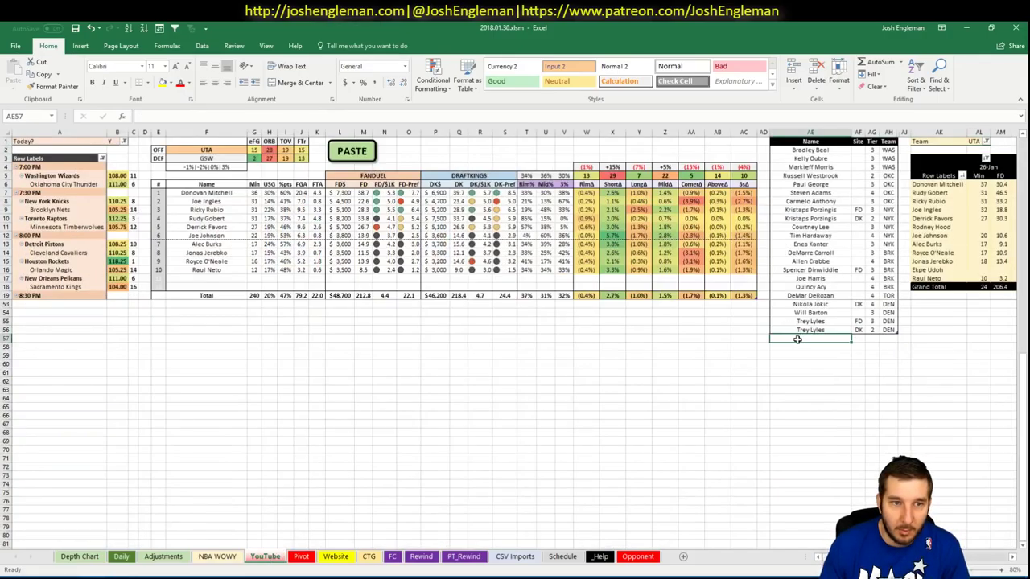
type("Donovan Mit")
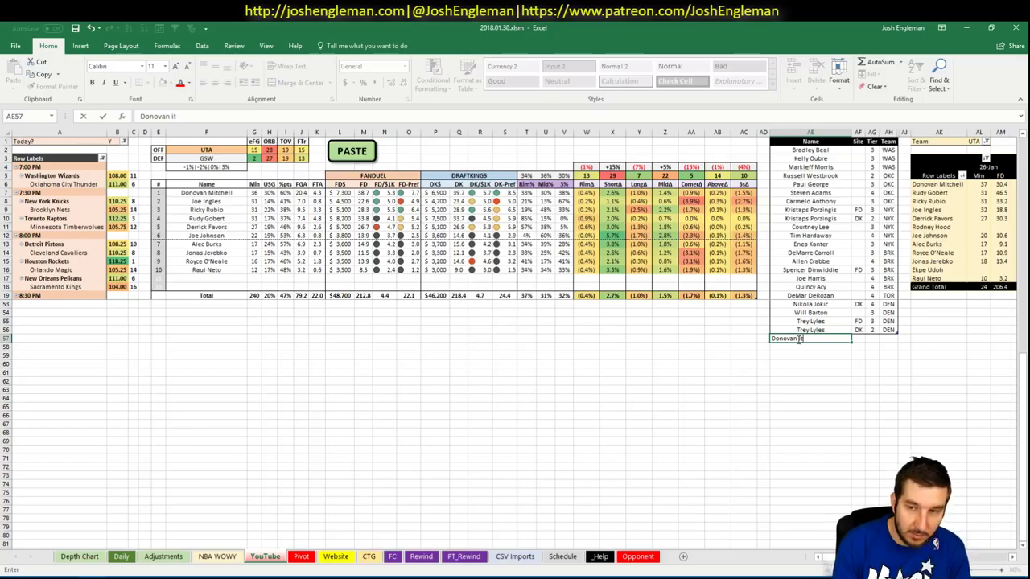
type("chell")
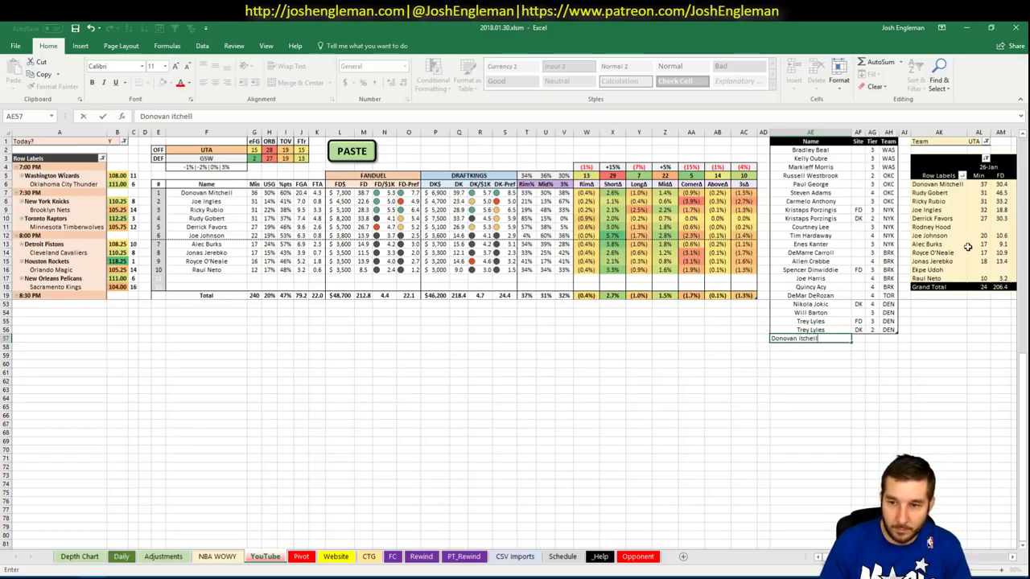
key("BackSpace")
key("BackSpace")
key("BackSpace")
key("BackSpace")
key("BackSpace")
key("BackSpace")
key("BackSpace")
type("M")
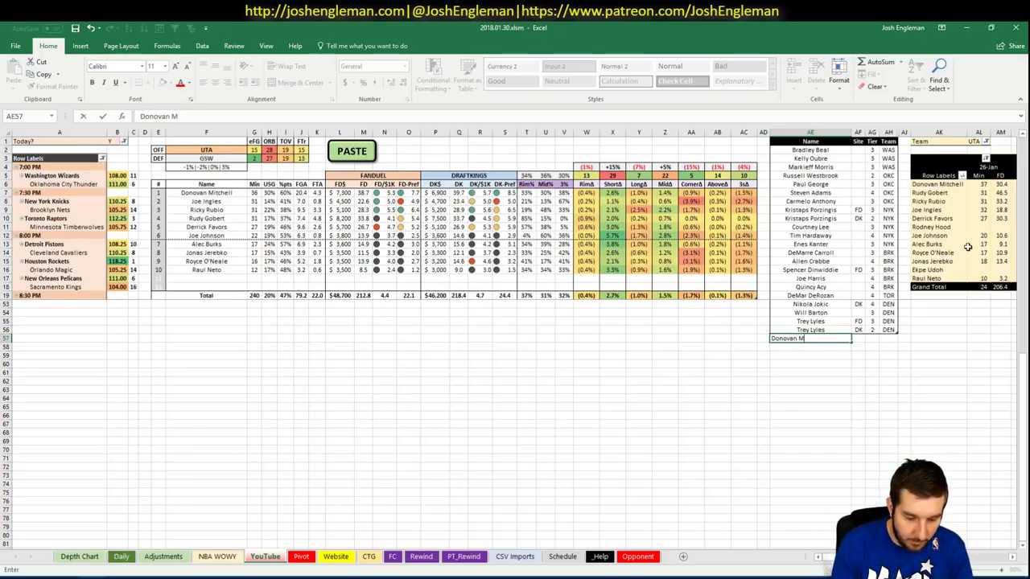
type("itchell")
key("Tab")
key("Tab")
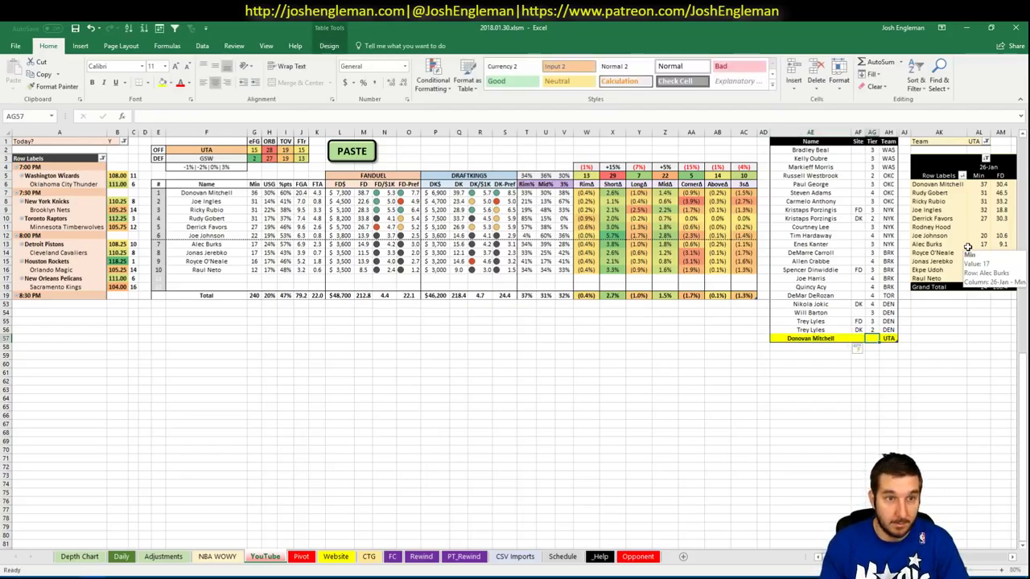
Step: Switch to FantasyCruncher in the browser and view shooting guard Donovan Mitchell's game log filtered to opponent GSW
key("alt+Tab")
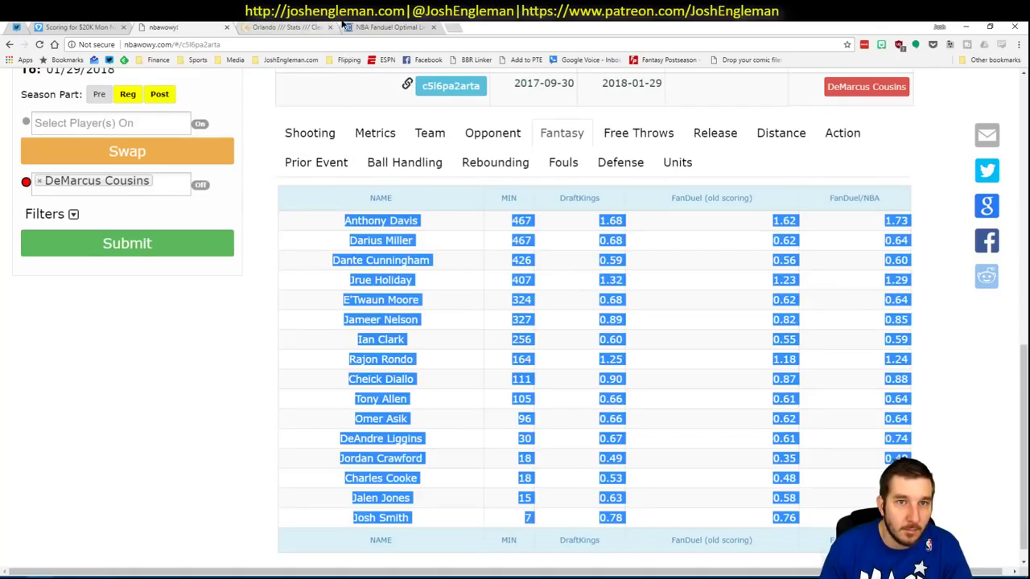
left_click(348, 27)
left_click(177, 119)
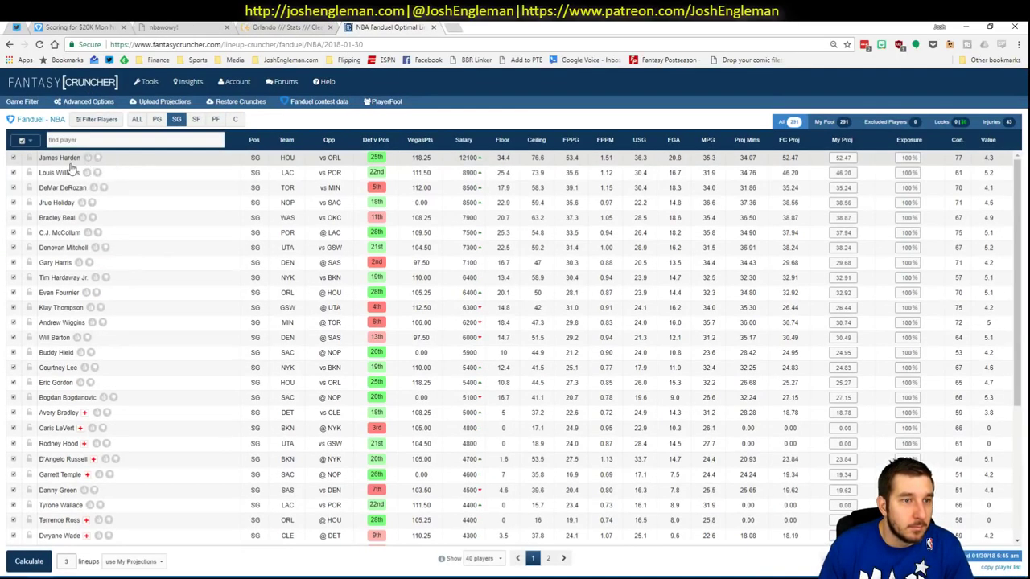
left_click(346, 247)
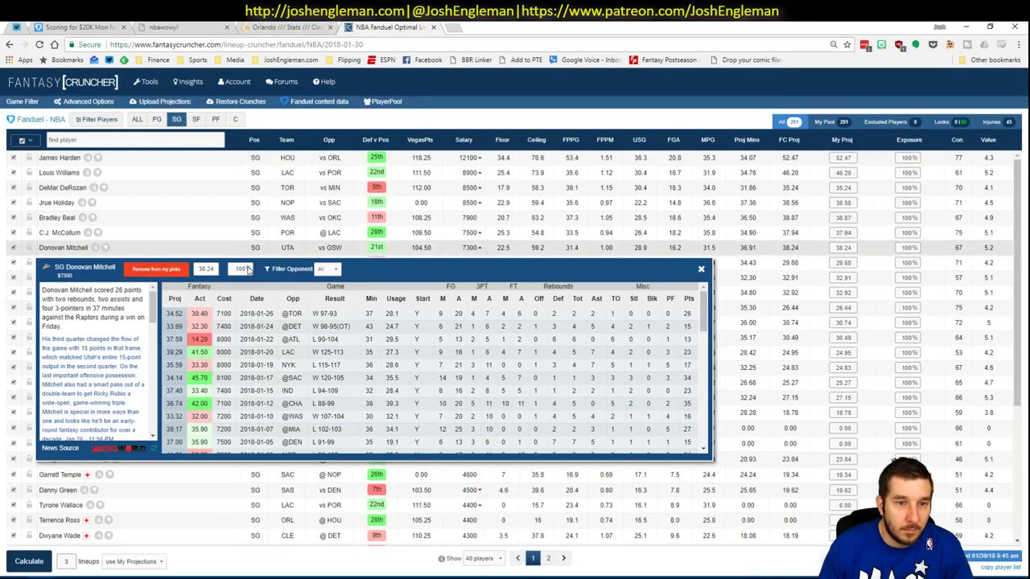
left_click(329, 269)
left_click(322, 287)
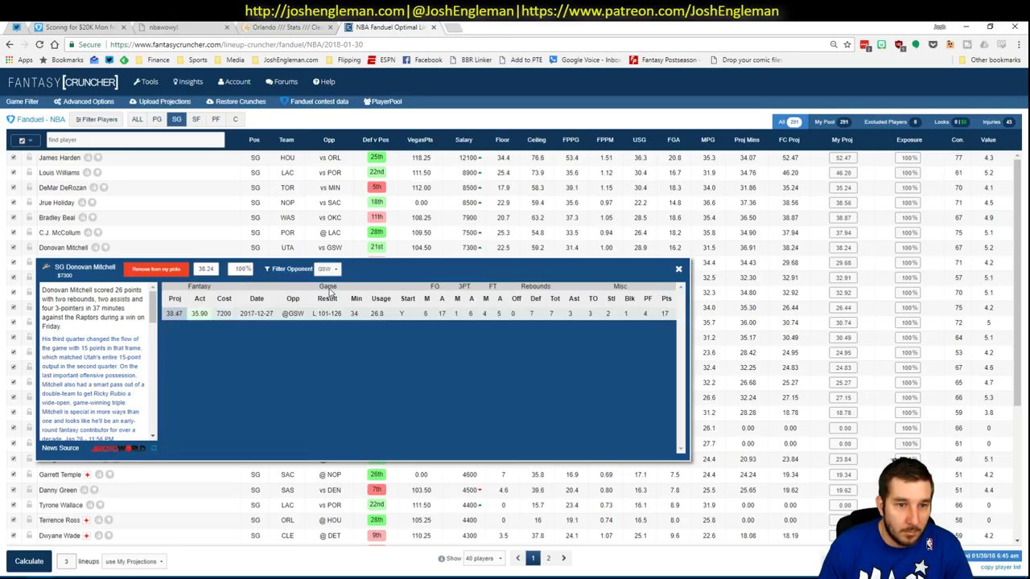
left_click(678, 271)
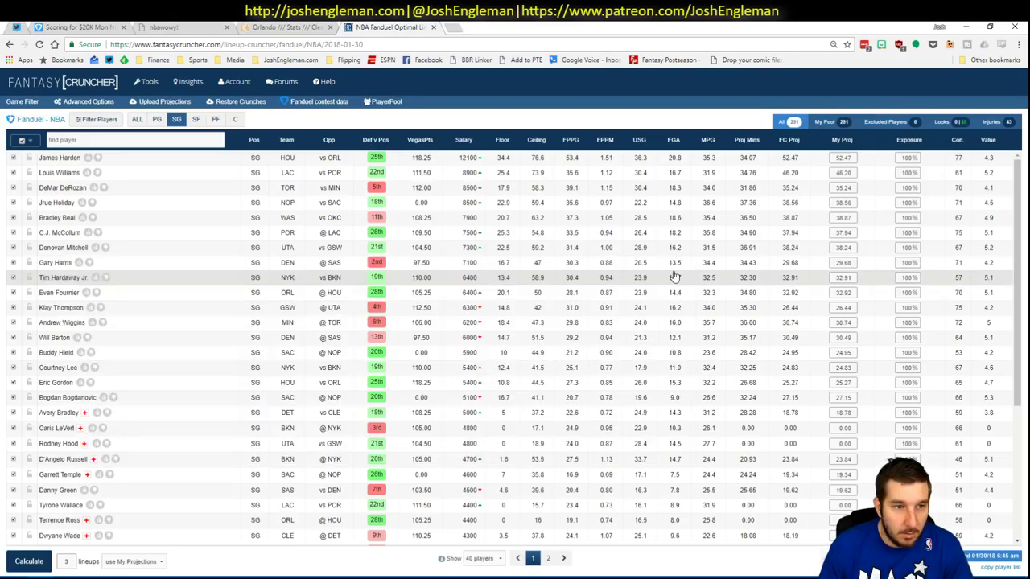
Step: Switch back to the Excel workbook, set Donovan Mitchell's tier to 2 and add Joe Ingles with tier 4
key("alt+Tab")
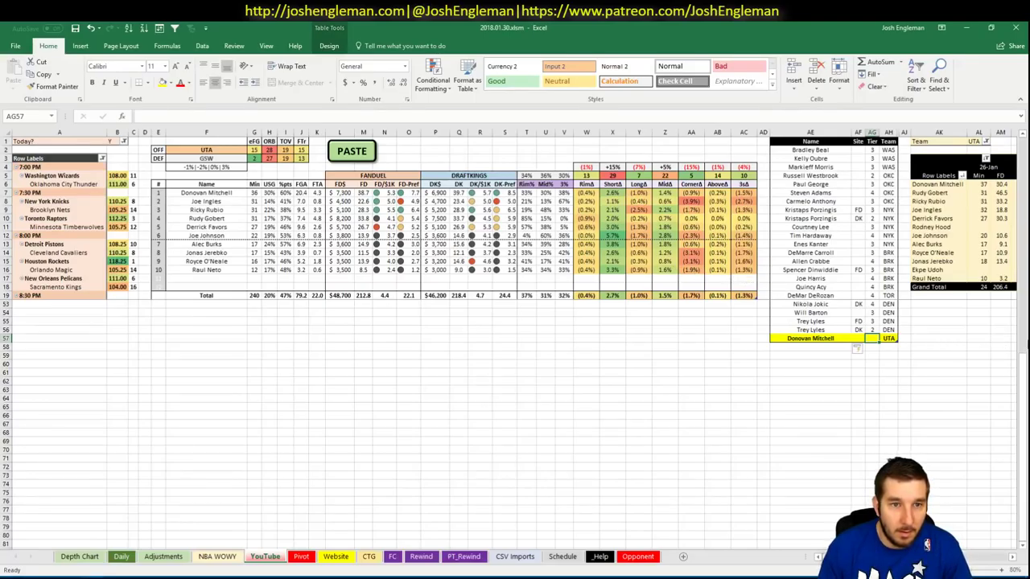
type("2")
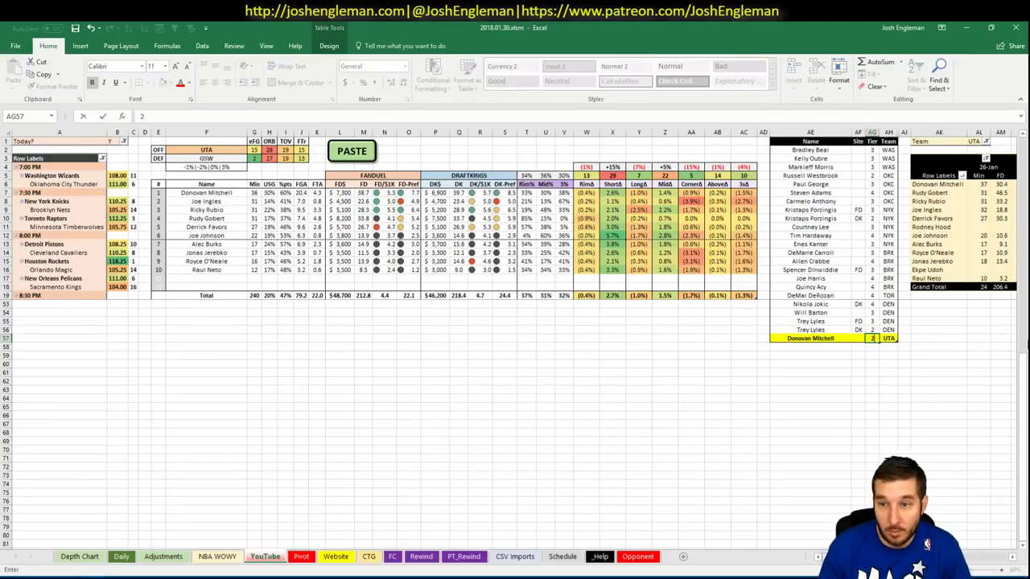
key("Return")
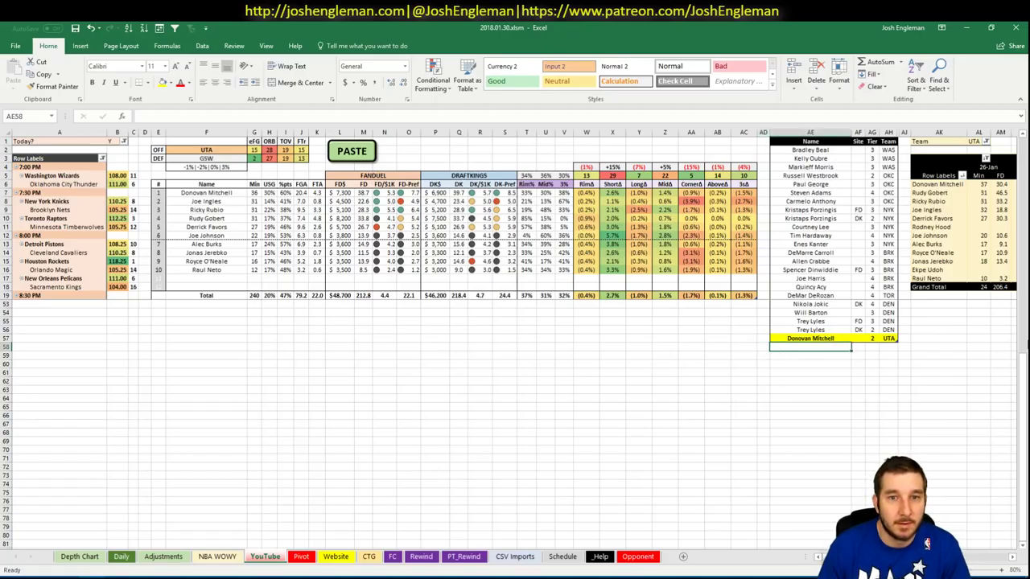
type("Joe Ingles")
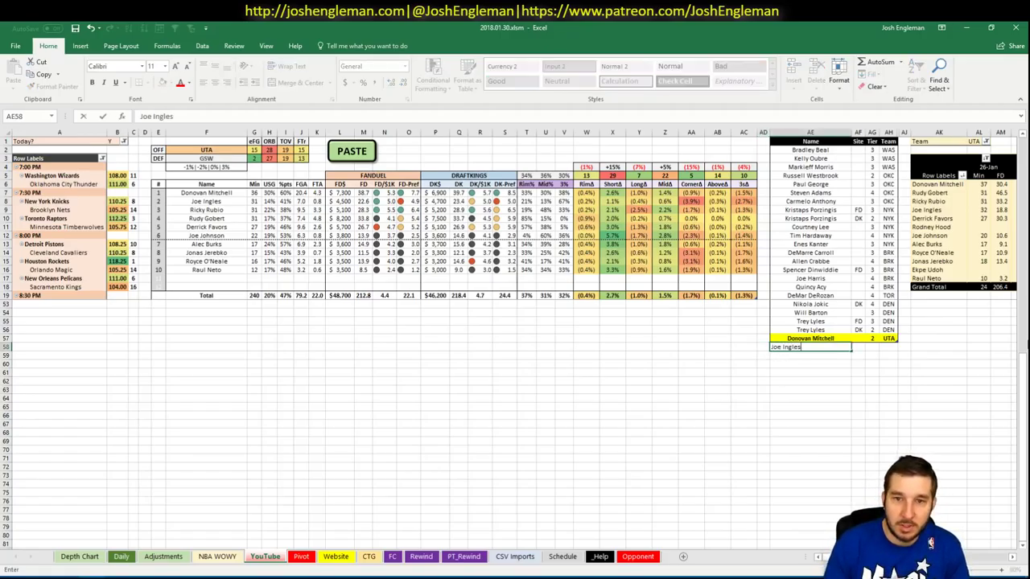
key("Return")
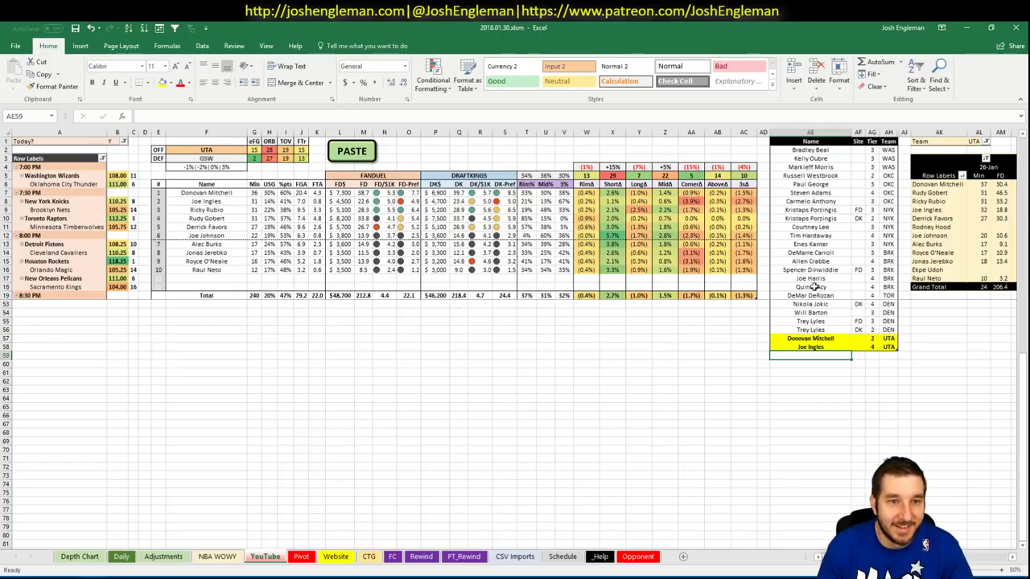
Step: Add Ricky Rubio to the player list with tier 3 and no site, checking his recent games
type("Ricky Rubio")
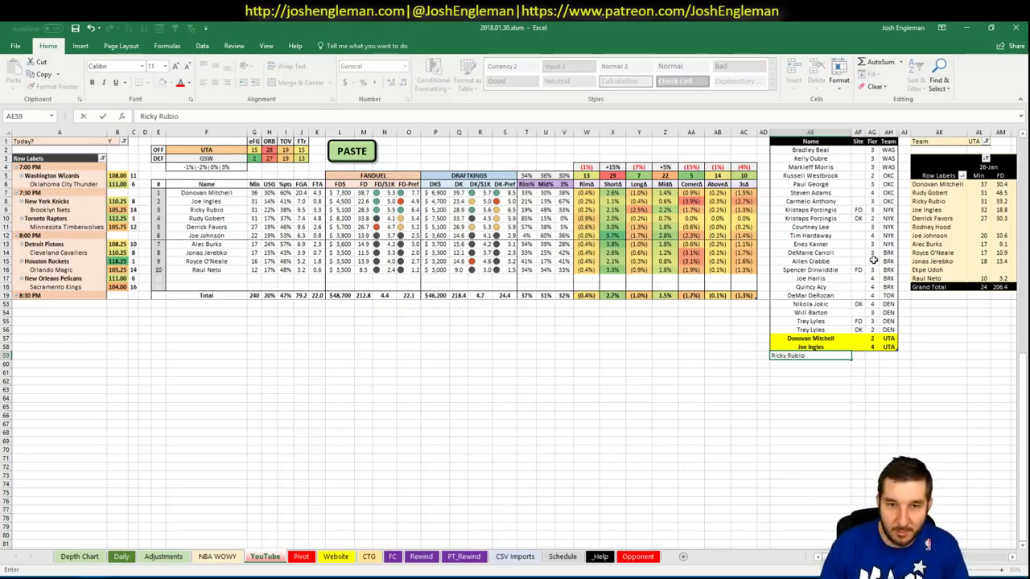
key("Tab")
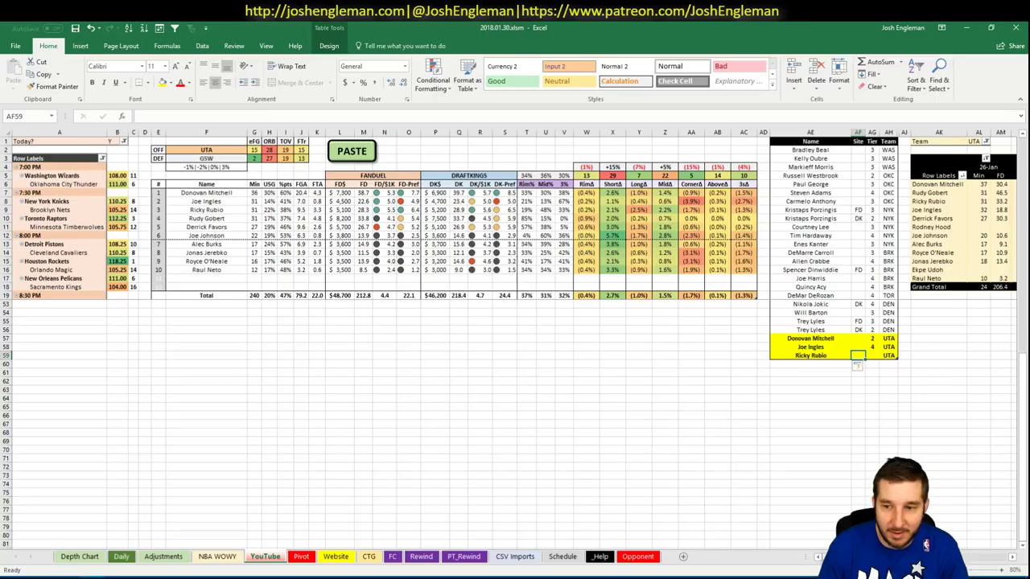
scroll(857, 363, "right", 3)
scroll(857, 364, "left", 3)
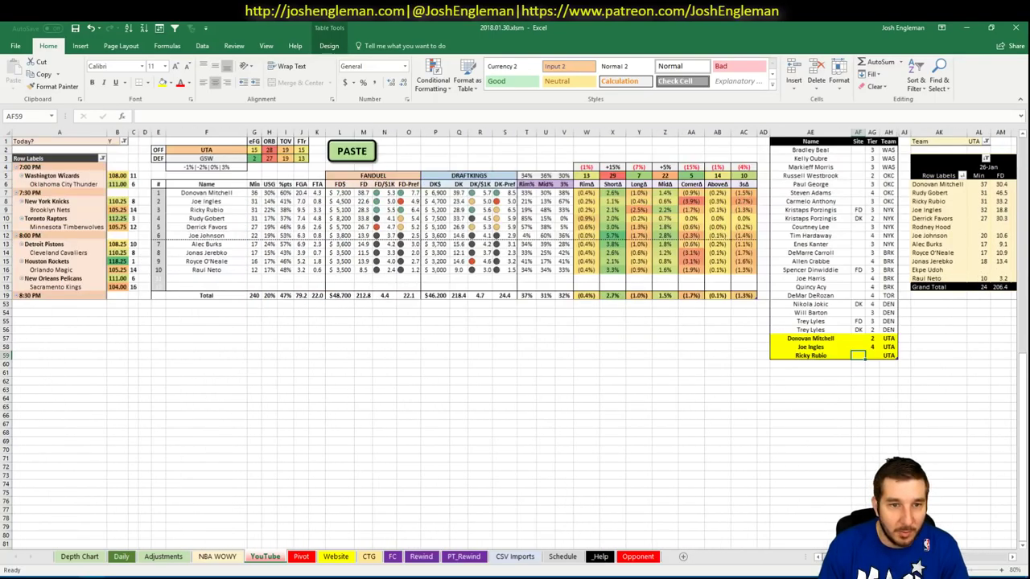
scroll(515, 338, "right", 3)
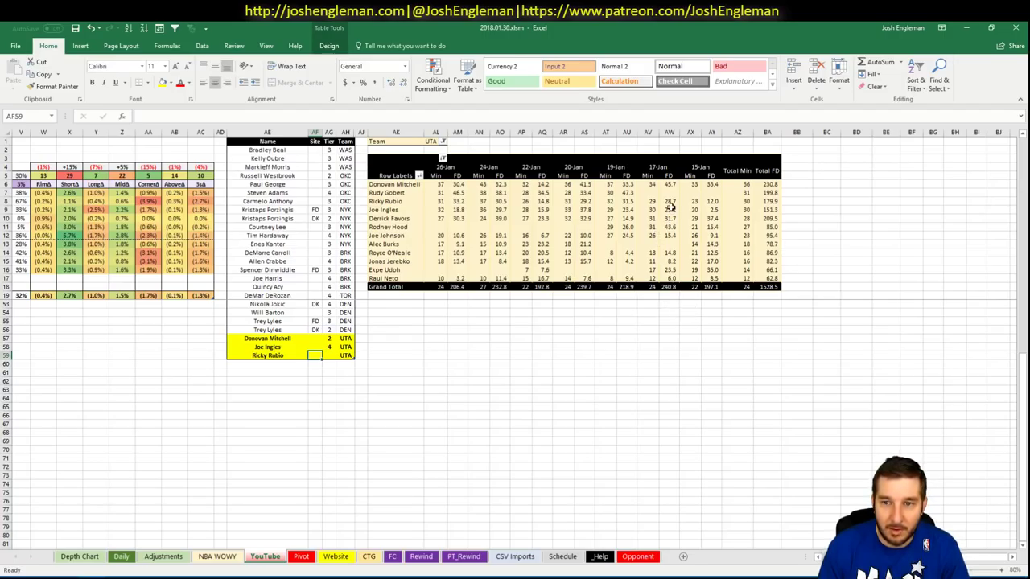
scroll(483, 322, "left", 7)
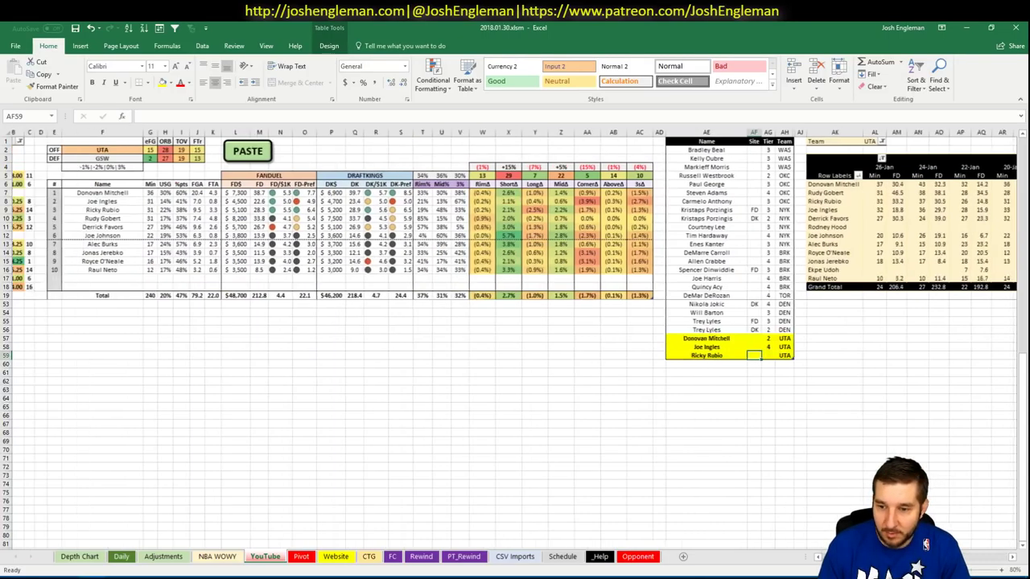
key("Down")
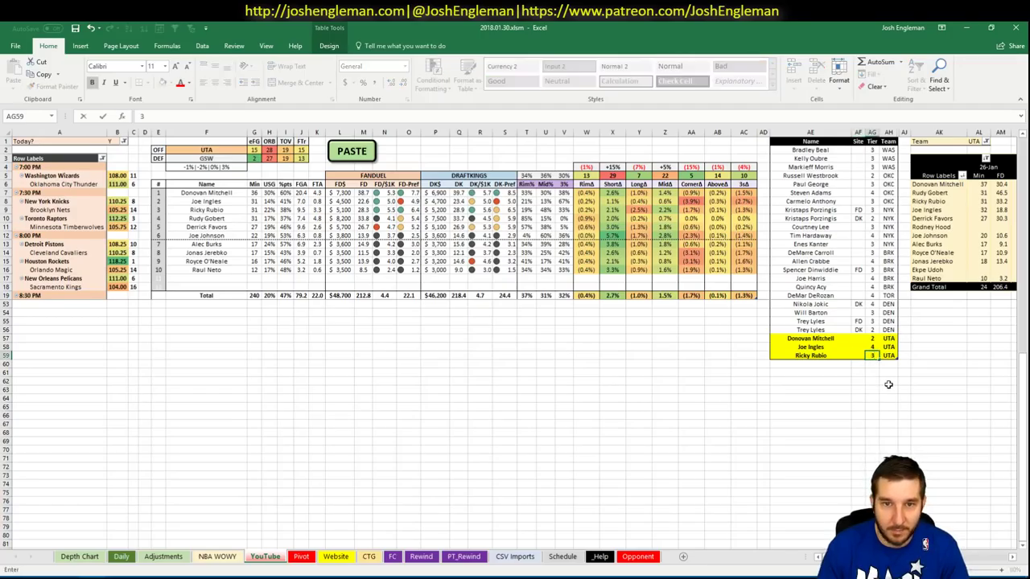
key("Left")
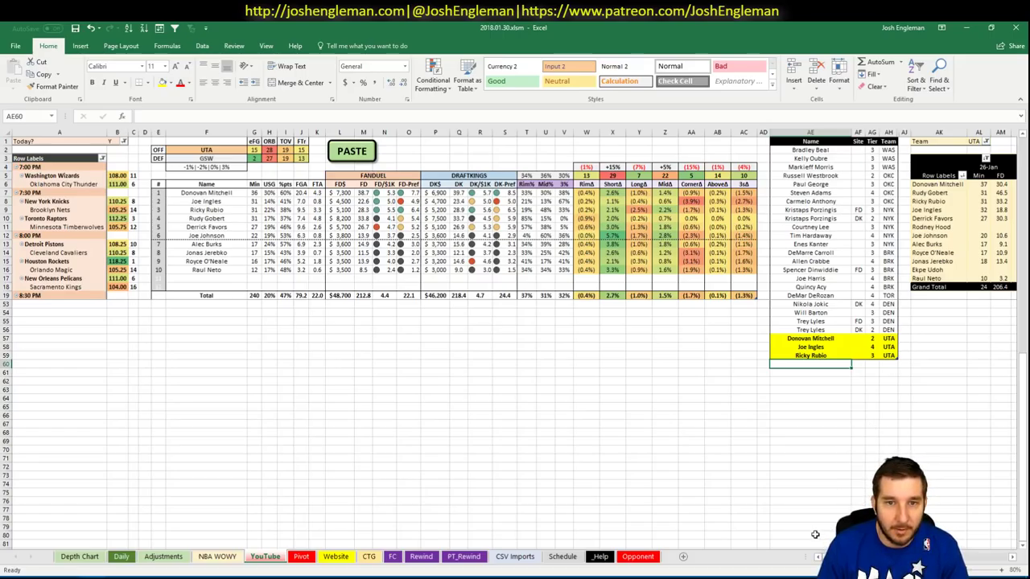
Step: Check the recent UTA games and add Rudy Gobert to the player list with site FD and tier 4
scroll(815, 534, "right", 10)
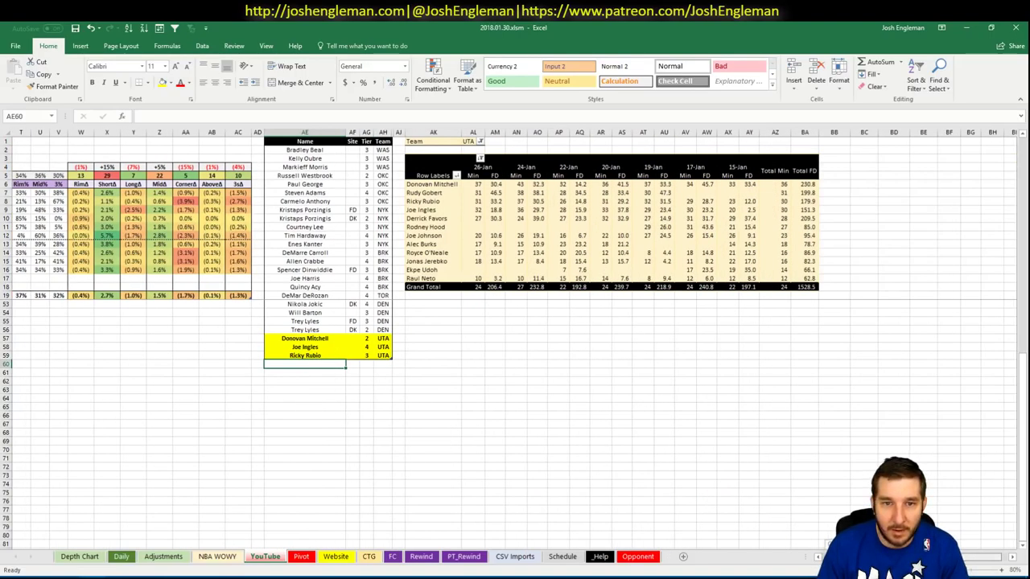
scroll(515, 338, "right", 1)
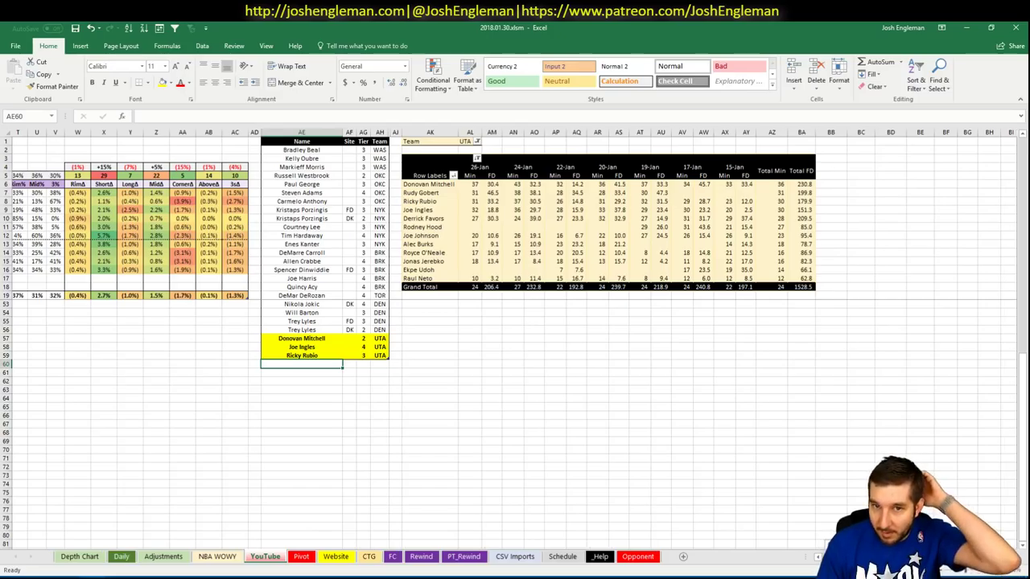
scroll(771, 446, "left", 10)
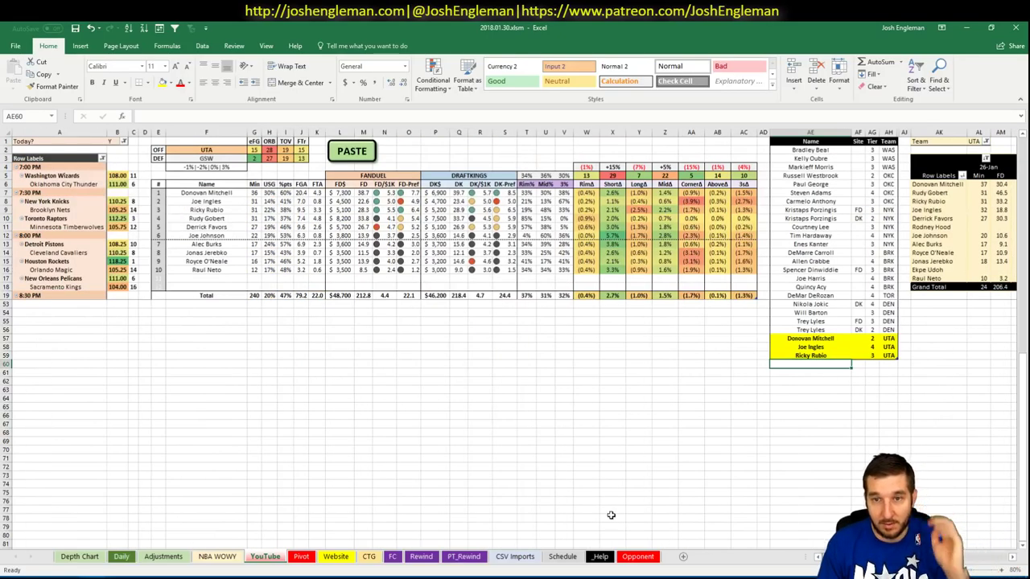
type("Rudy Gobert")
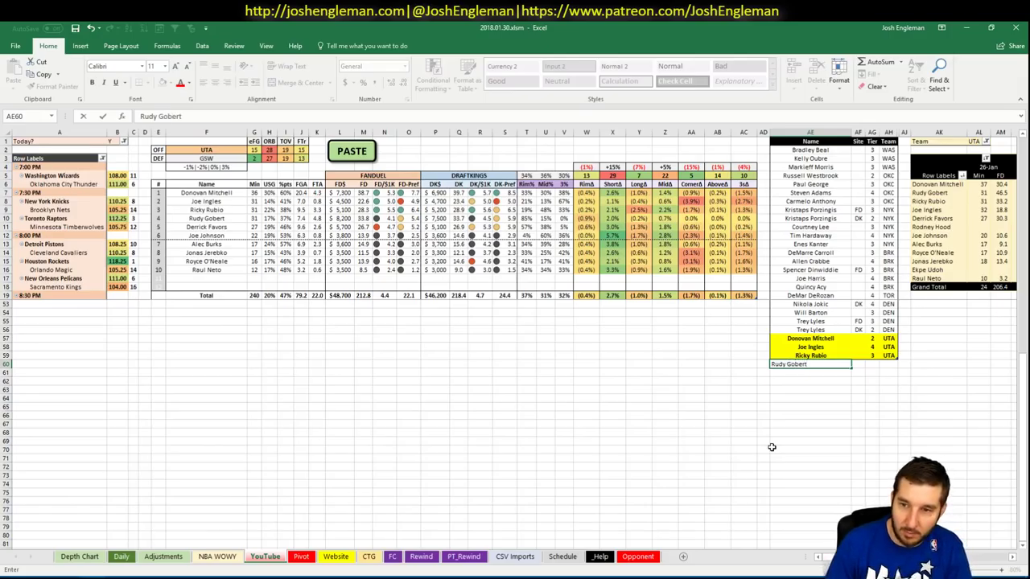
key("Tab")
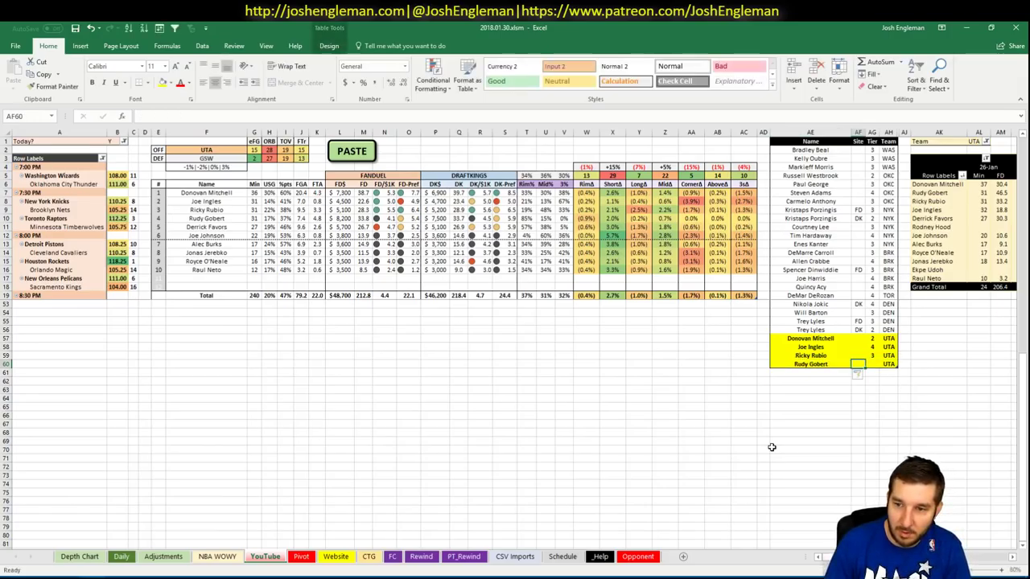
type("FD")
key("Tab")
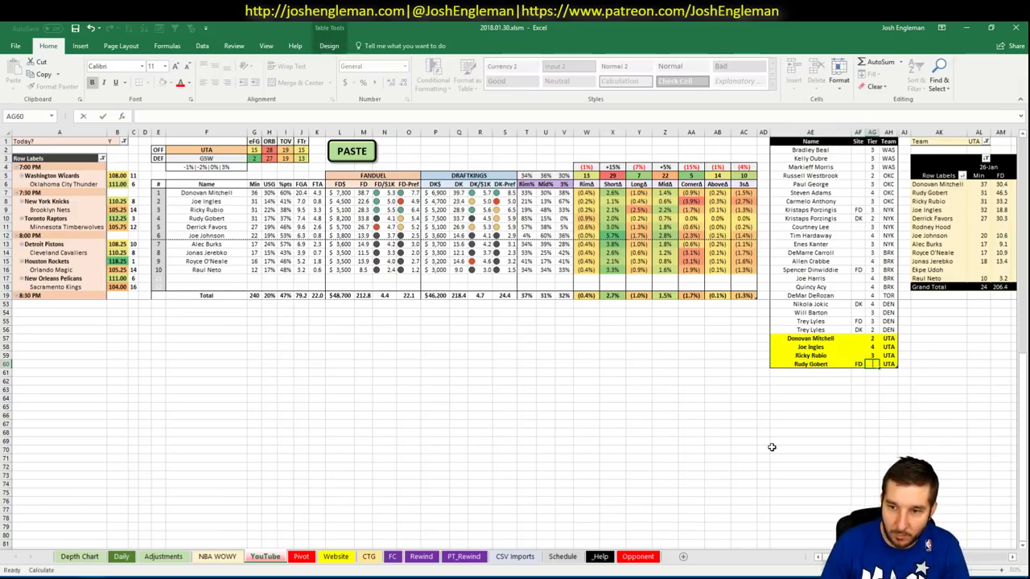
type("4")
key("Return")
Step: Add a second Rudy Gobert entry to the player list with site DK and tier 3
type("Rudy Gobert")
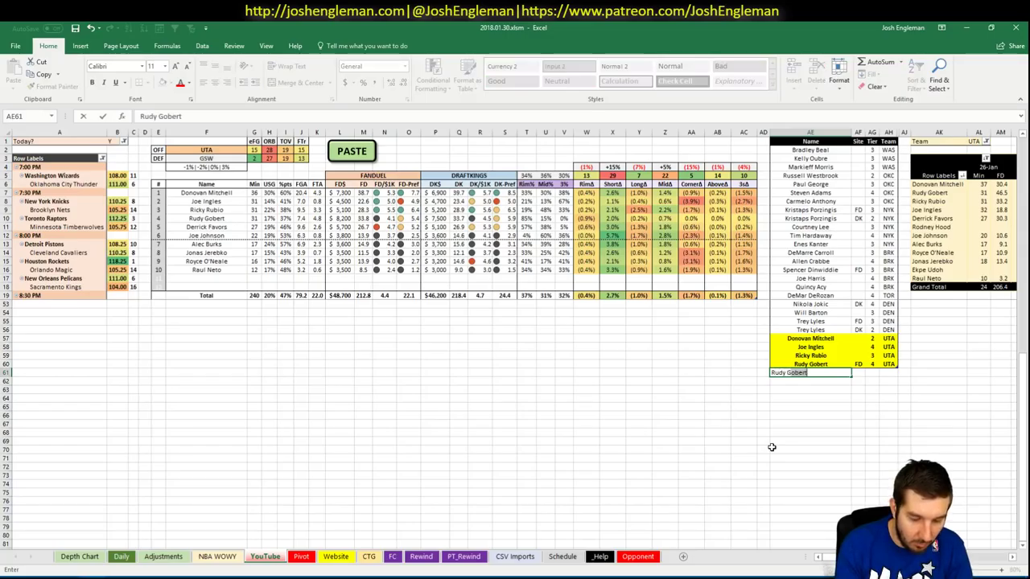
key("Tab")
type("DK")
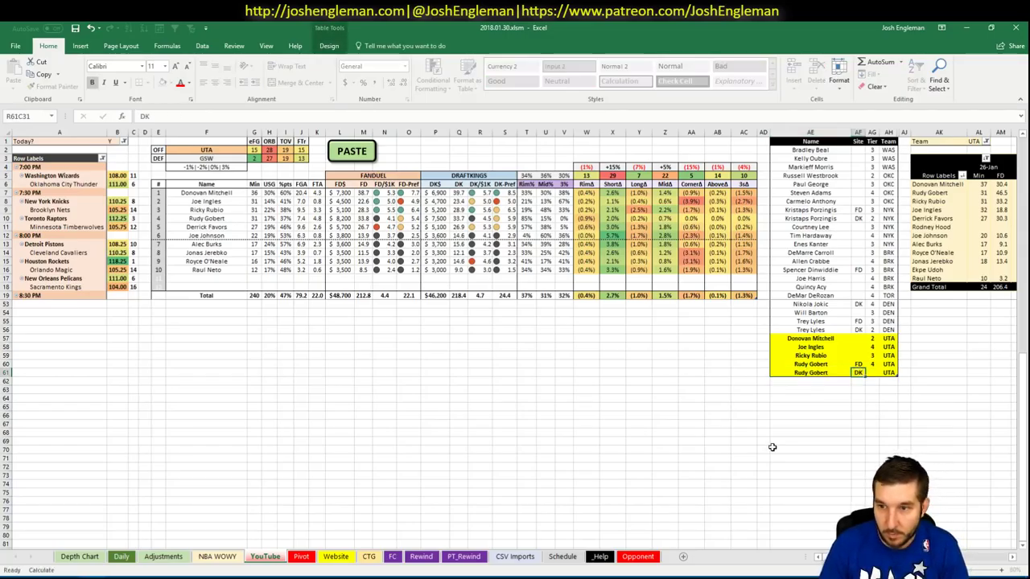
key("Tab")
type("3")
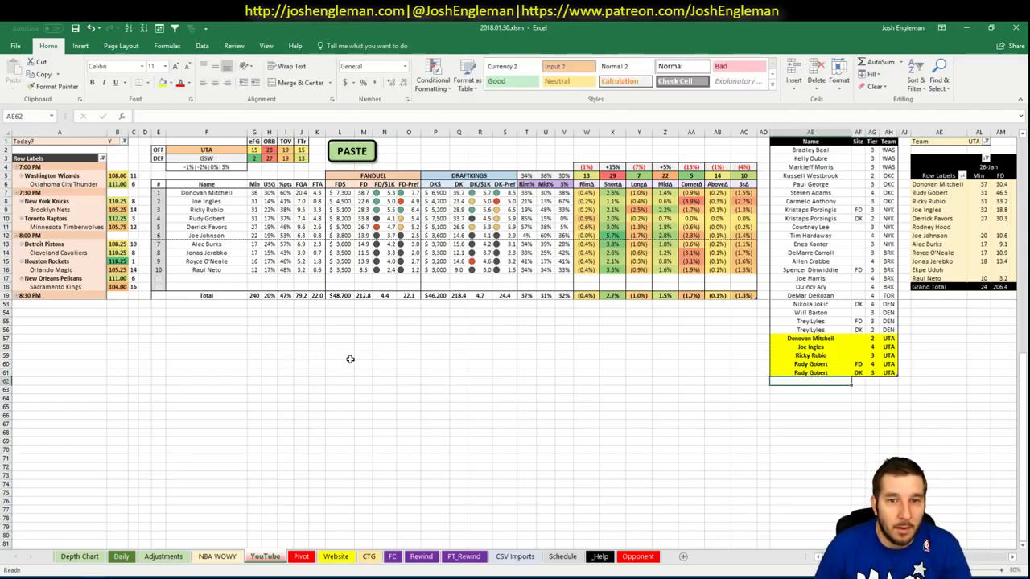
left_click(526, 321)
scroll(526, 320, "right", 2)
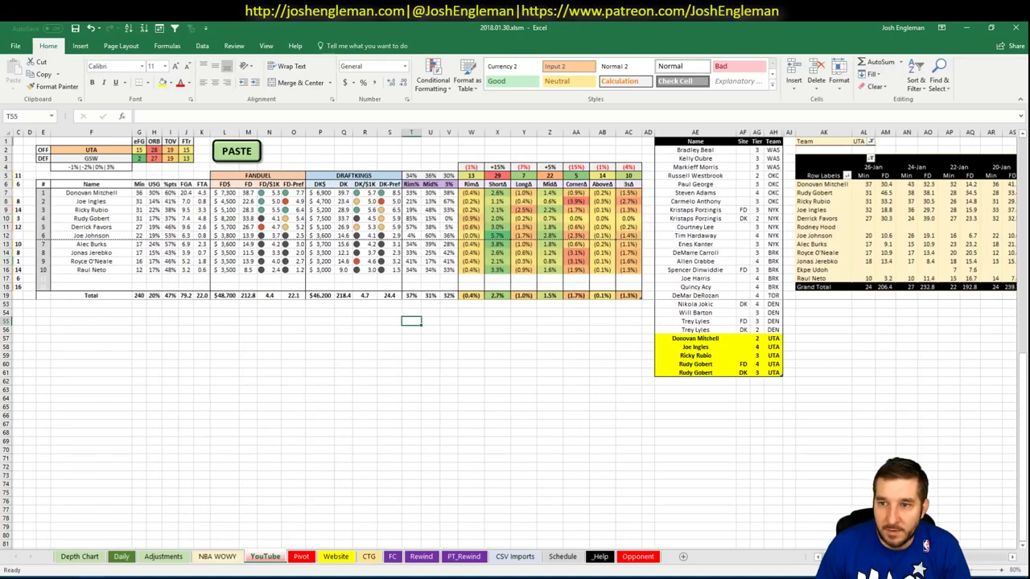
Step: Check the recent UTA games and add Derrick Favors to the player list with tier 3 and no site
scroll(526, 321, "right", 4)
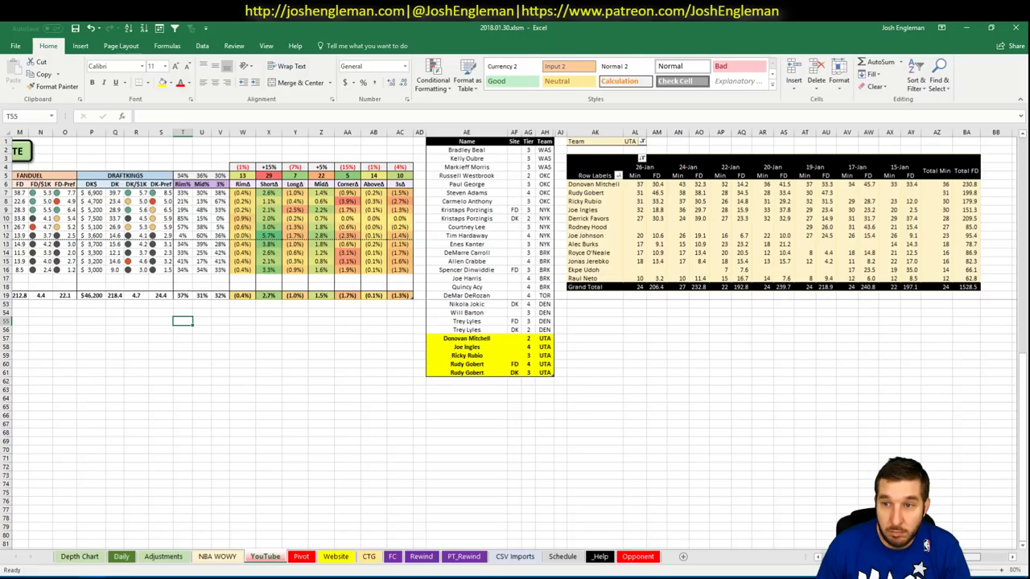
scroll(526, 320, "left", 5)
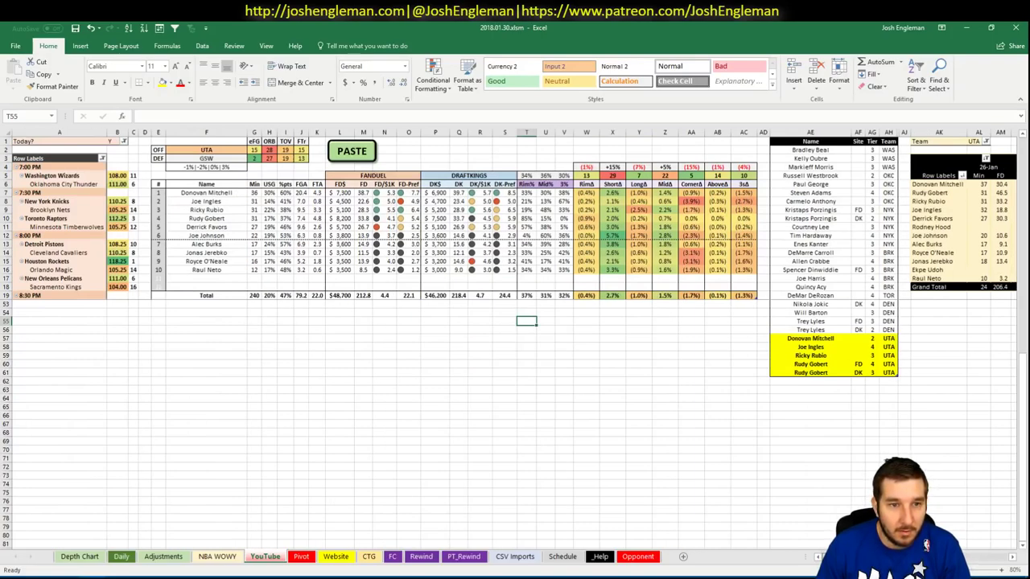
left_click(819, 382)
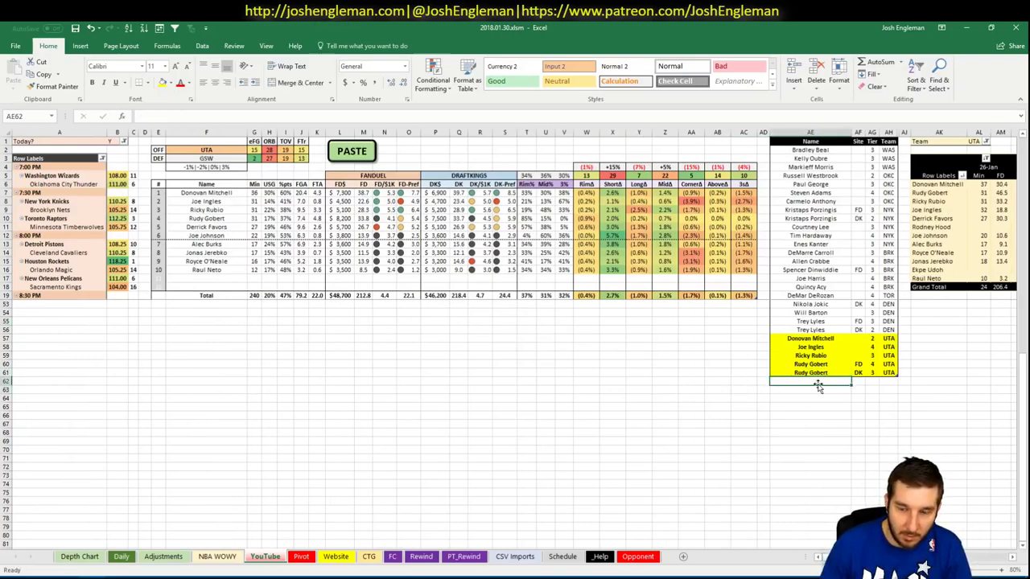
type("Derrick Favos")
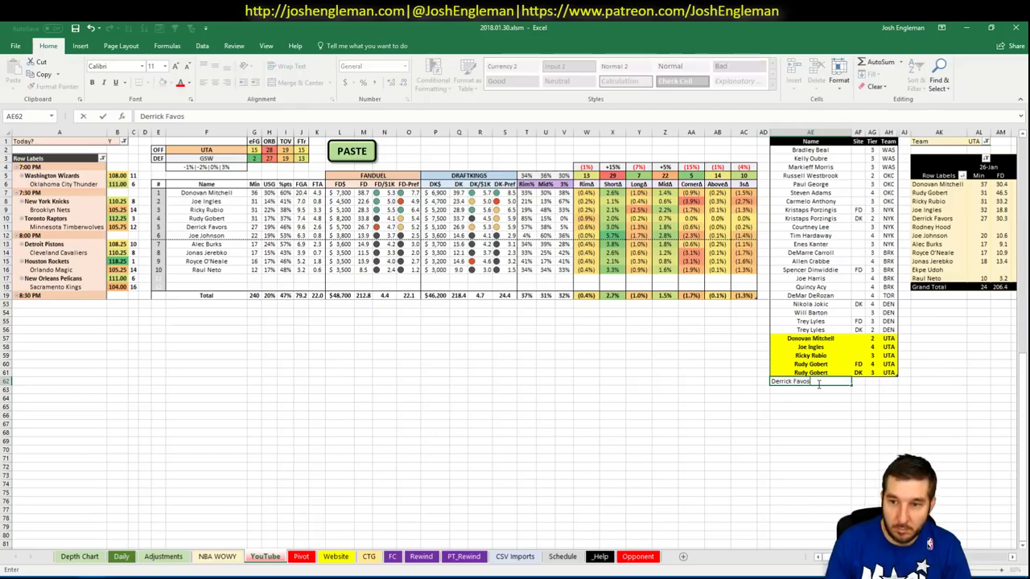
key("Return")
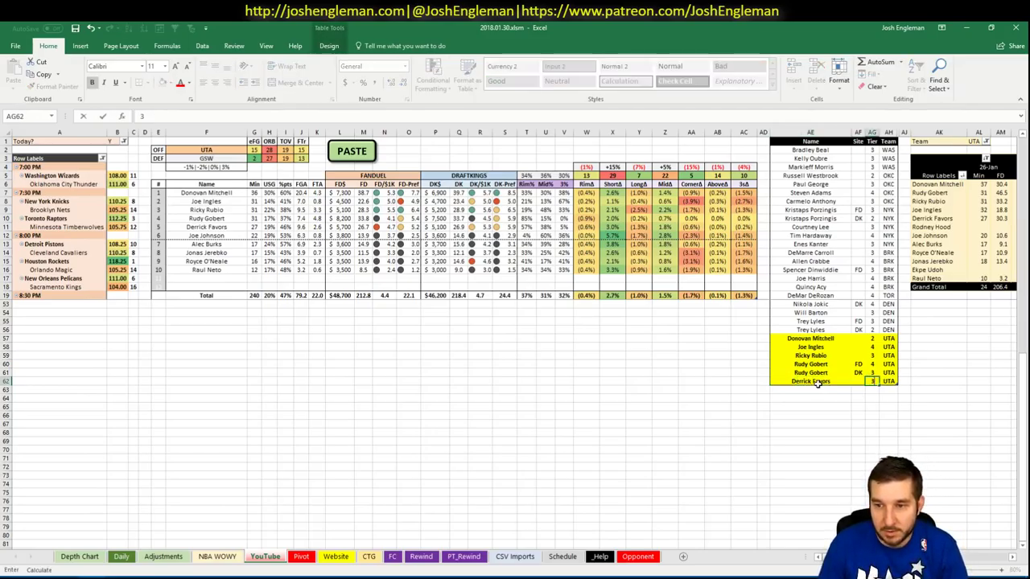
left_click(156, 361)
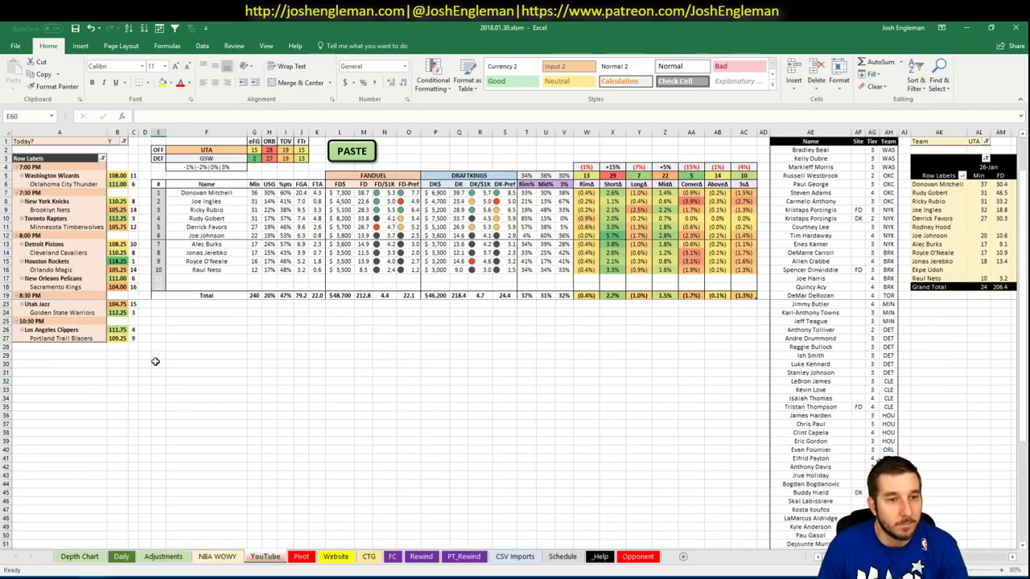
Step: Set the offensive team of the matchup projections to LAC and review its projected players
left_click(211, 150)
type("LA")
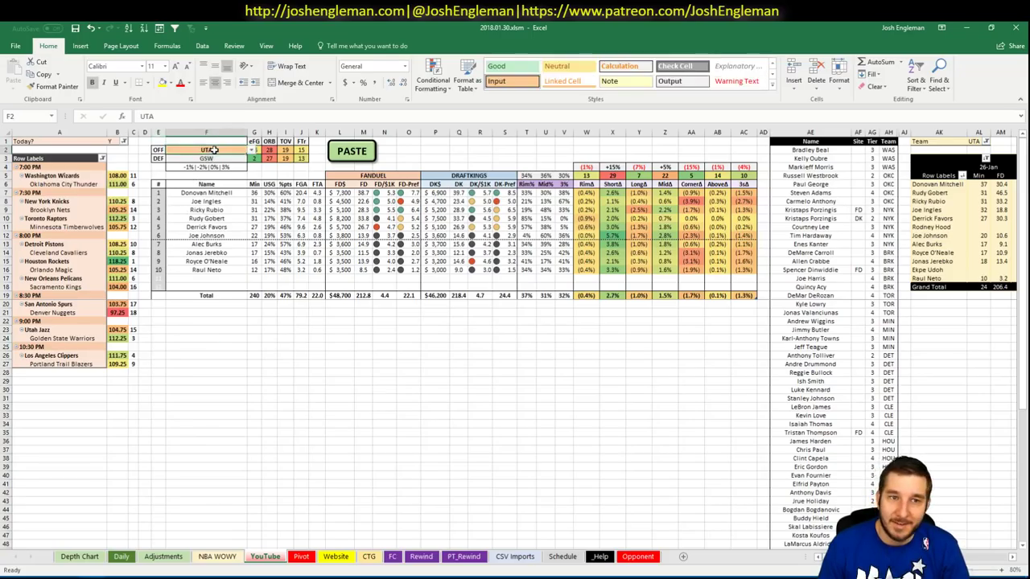
type("C")
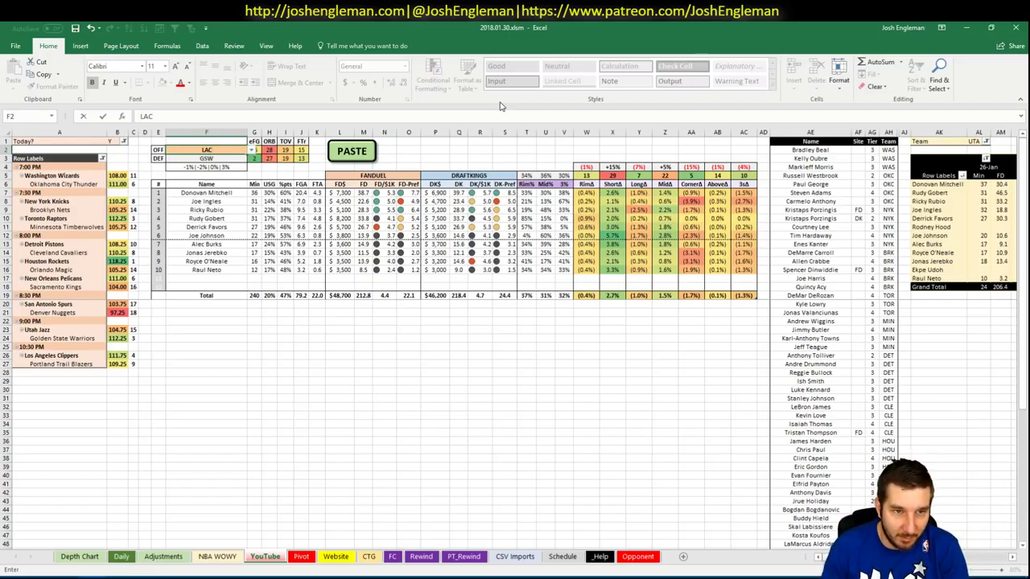
key("Return")
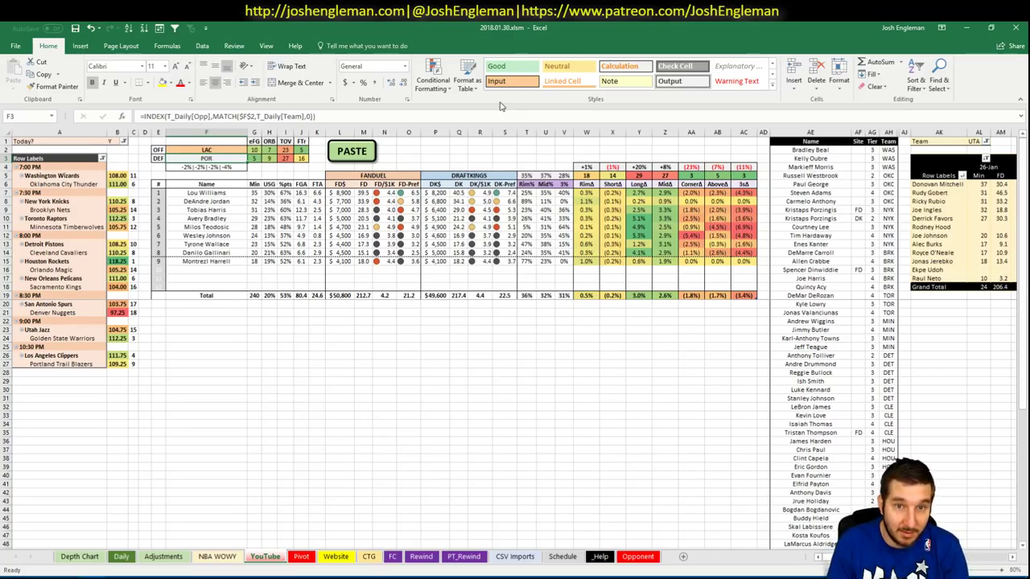
left_click(451, 317)
left_click(478, 315)
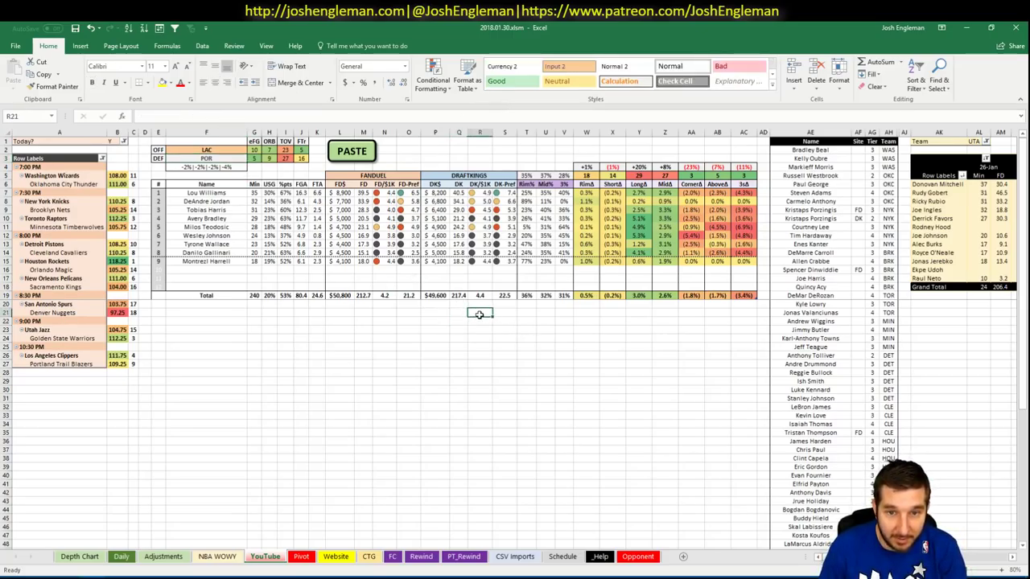
scroll(504, 295, "down", 8)
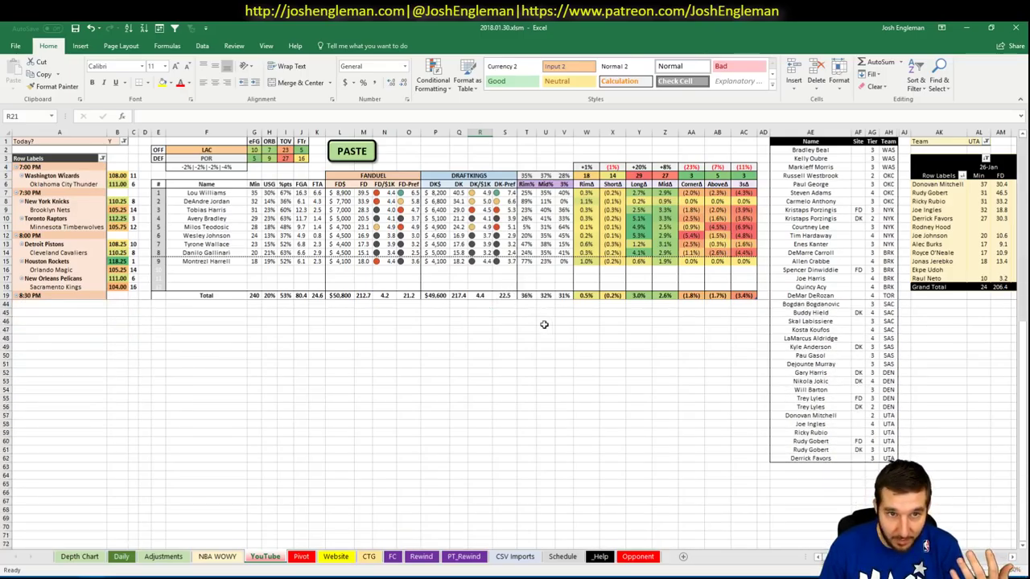
left_click(538, 397)
scroll(542, 372, "down", 4)
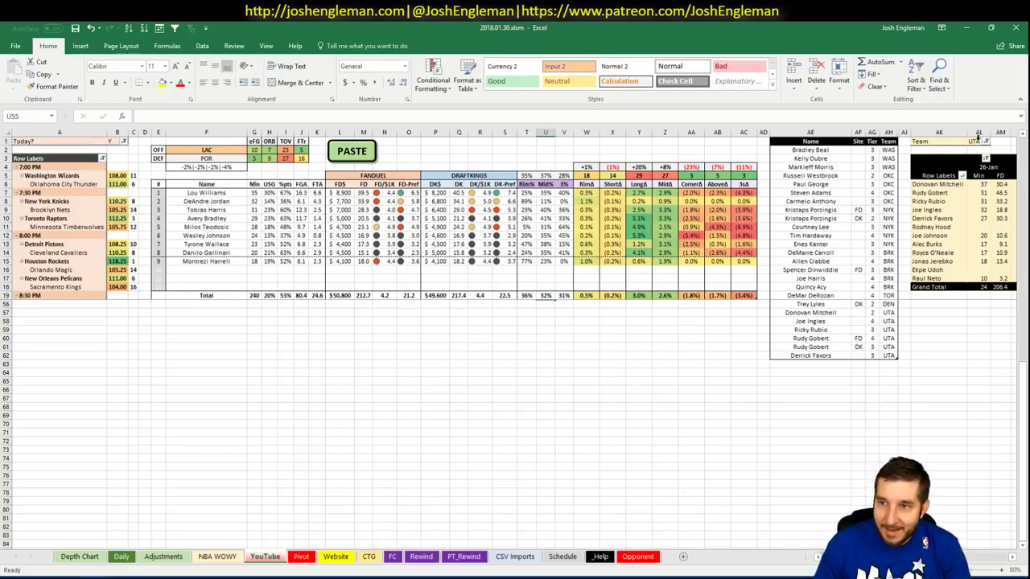
Step: Filter the recent games pivot table to team LAC and examine the players' minutes and fantasy points by date
left_click(975, 142)
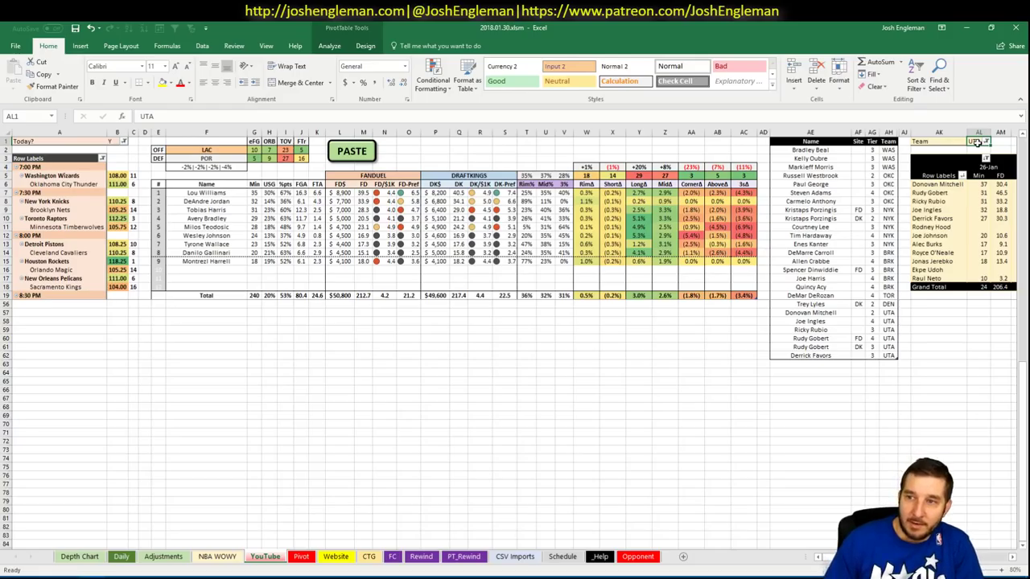
type("LAC")
key("Return")
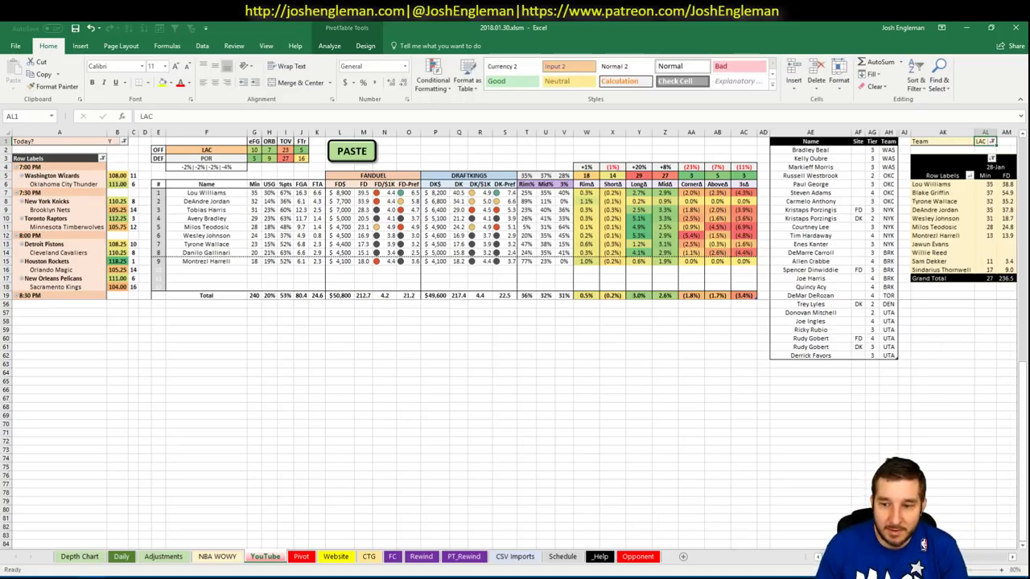
scroll(515, 338, "right", 3)
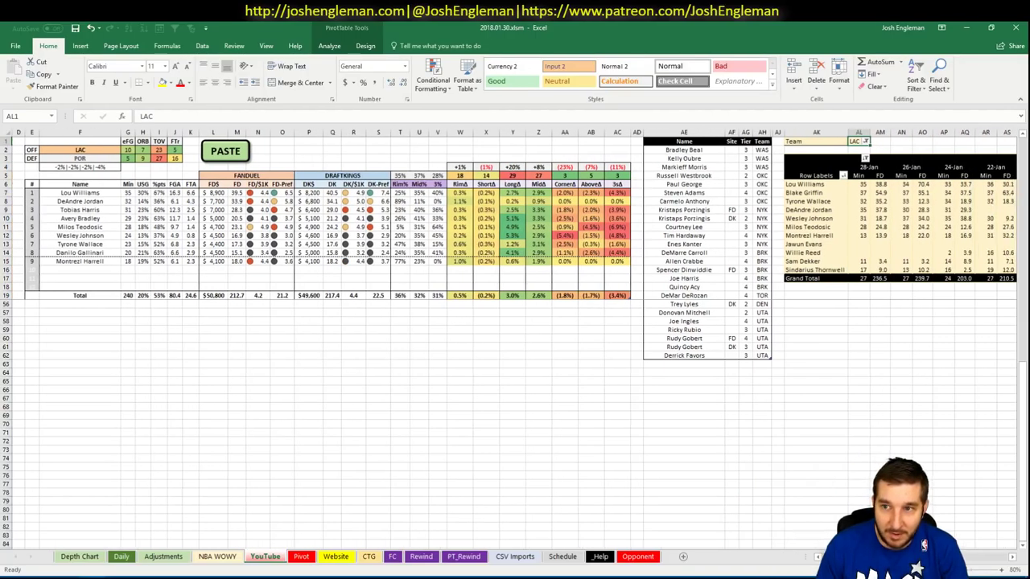
scroll(515, 338, "left", 3)
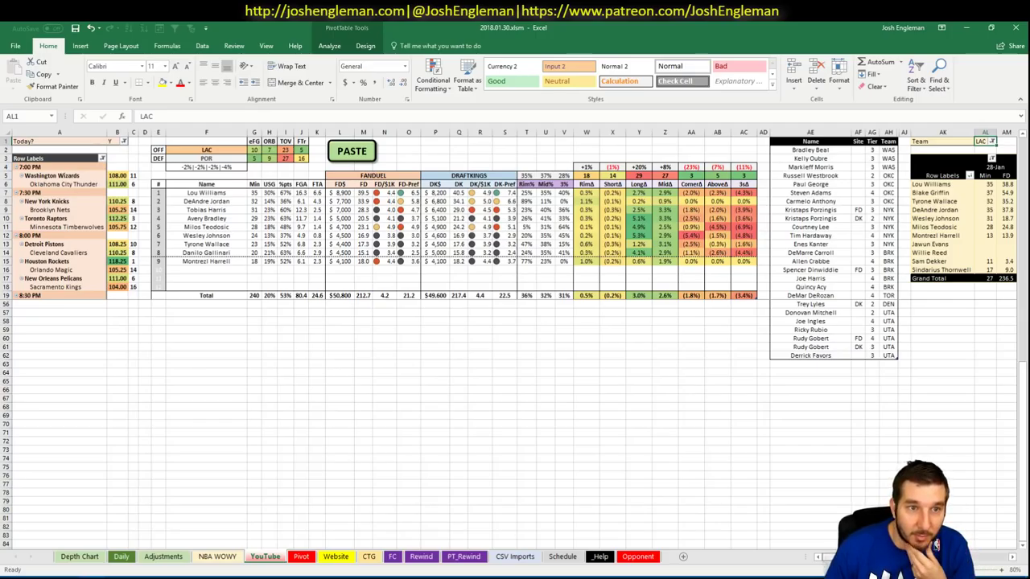
scroll(515, 338, "right", 8)
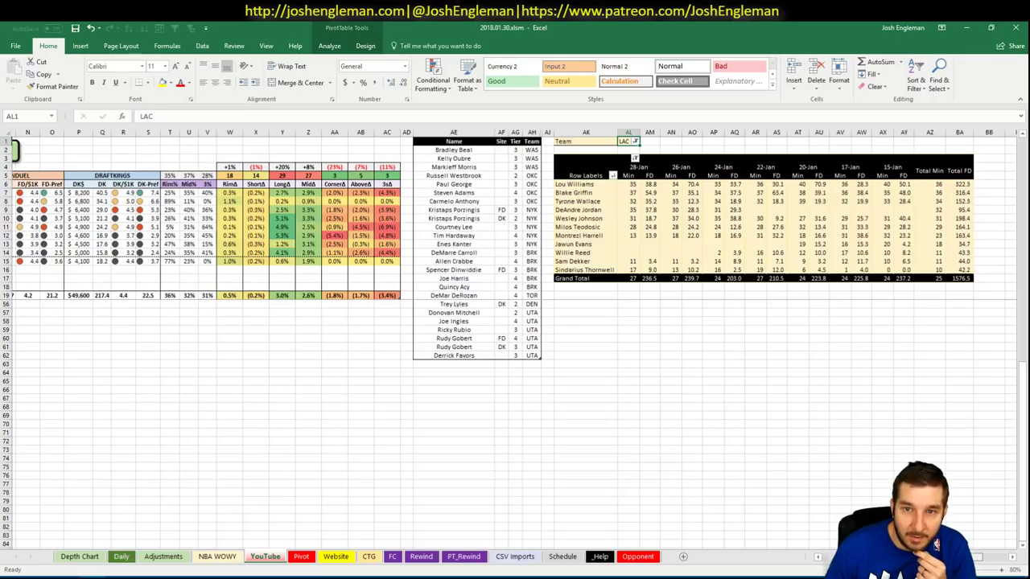
scroll(684, 521, "left", 8)
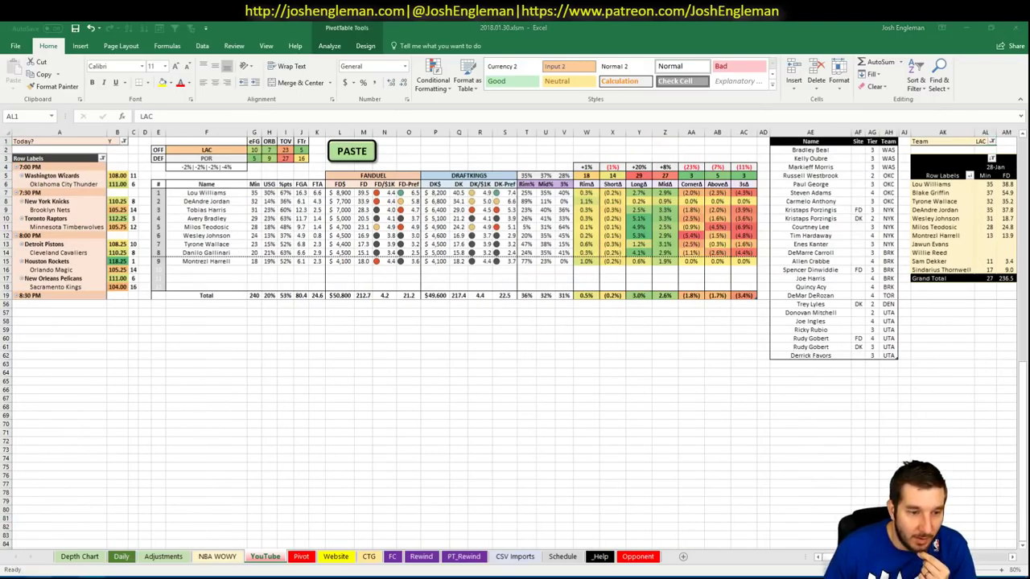
Step: Switch to nbawowy in the browser, clear DeMarcus Cousins from the off-court players with the team list opened, and return to the Excel workbook
key("alt+Tab")
key("ctrl+Tab")
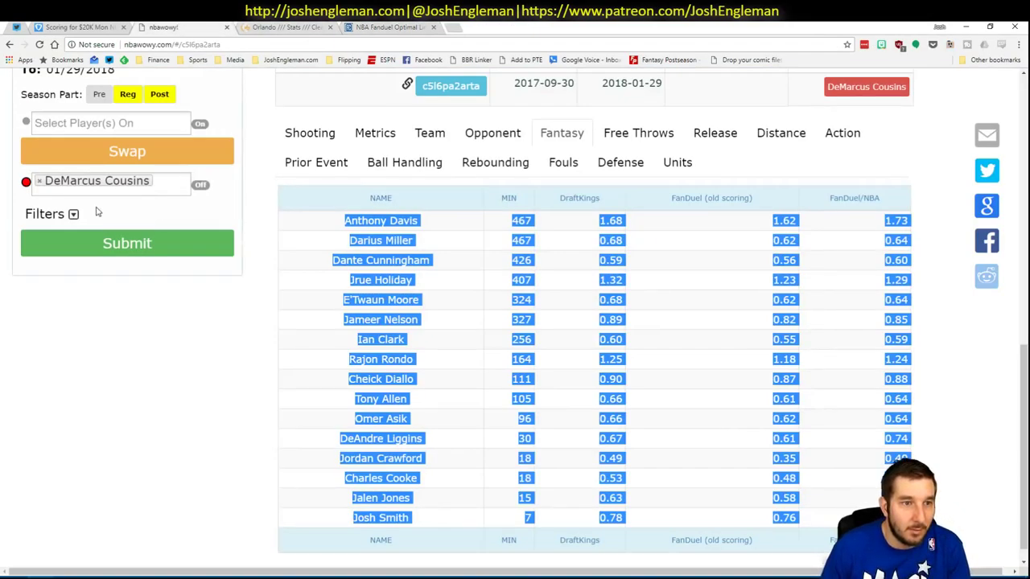
left_click(38, 181)
left_click(184, 119)
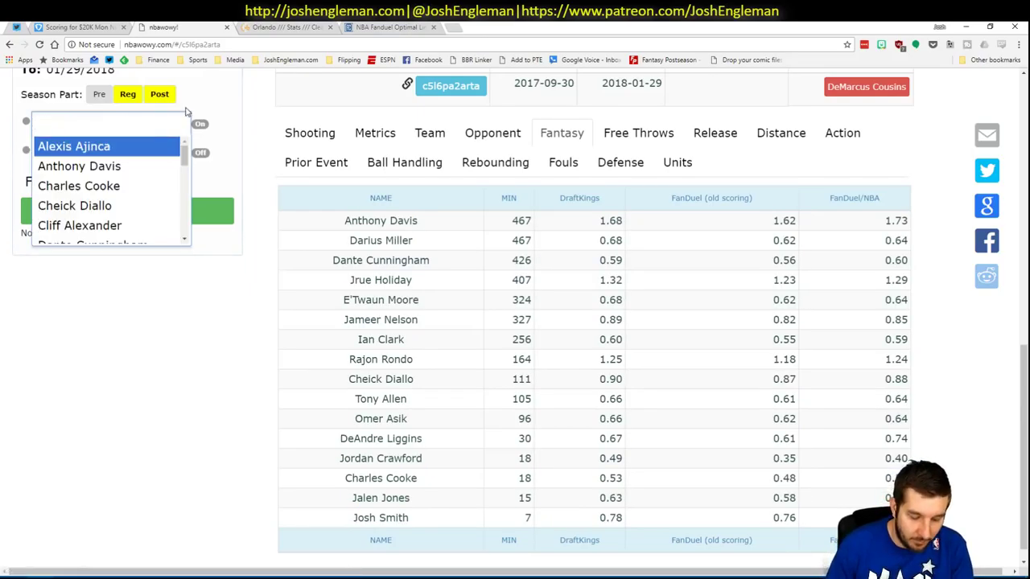
left_click(185, 112)
scroll(121, 242, "up", 4)
left_click(110, 342)
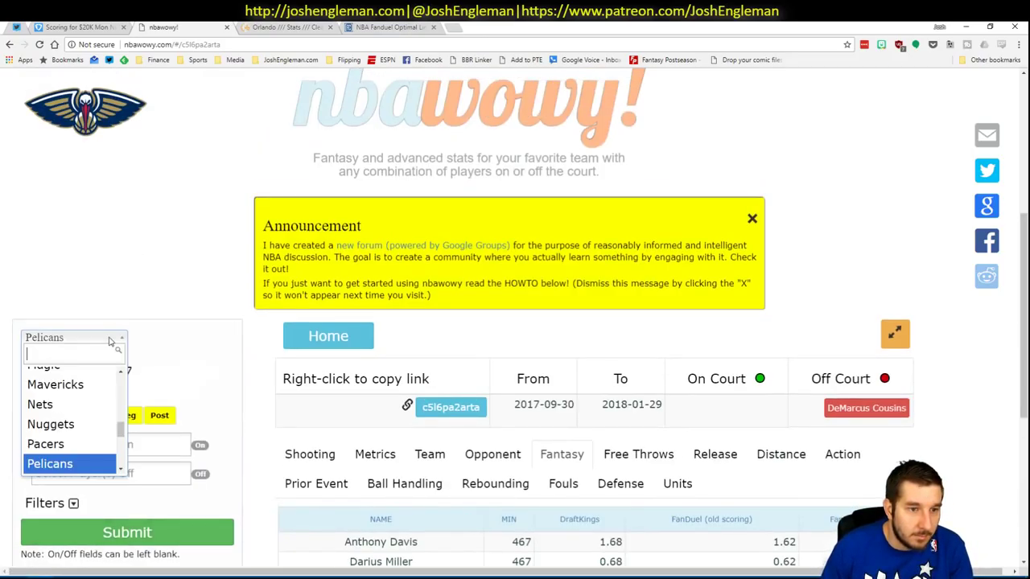
key("alt+Tab")
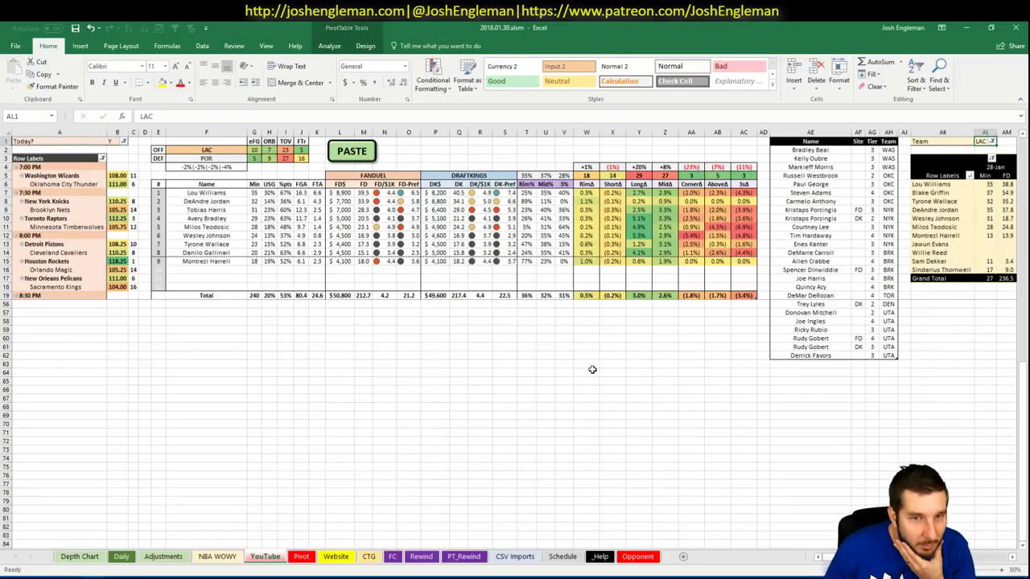
Step: Add Lou Williams to the player list below Derrick Favors with tier 3 and no site
left_click(824, 362)
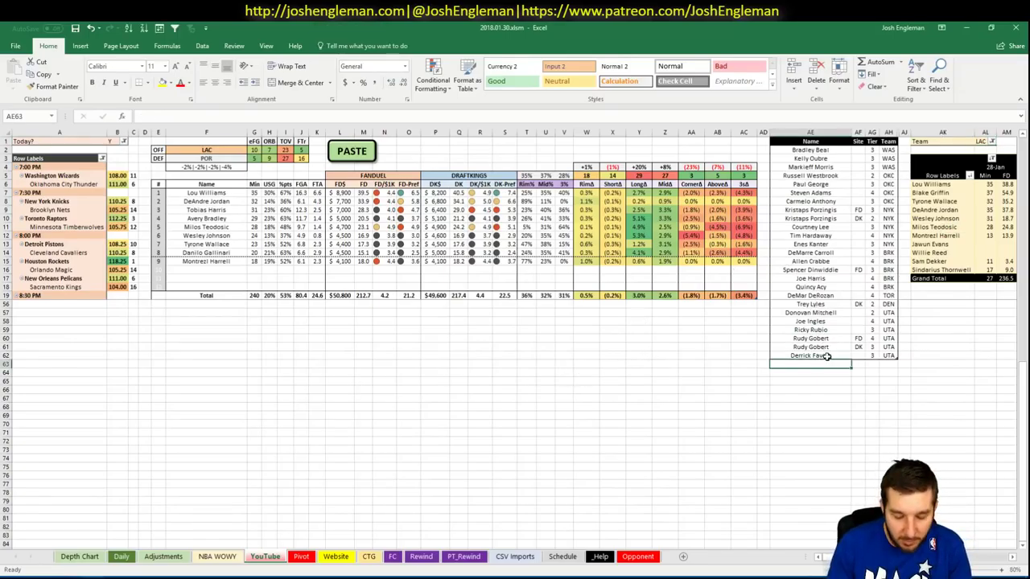
type("Lou Williams")
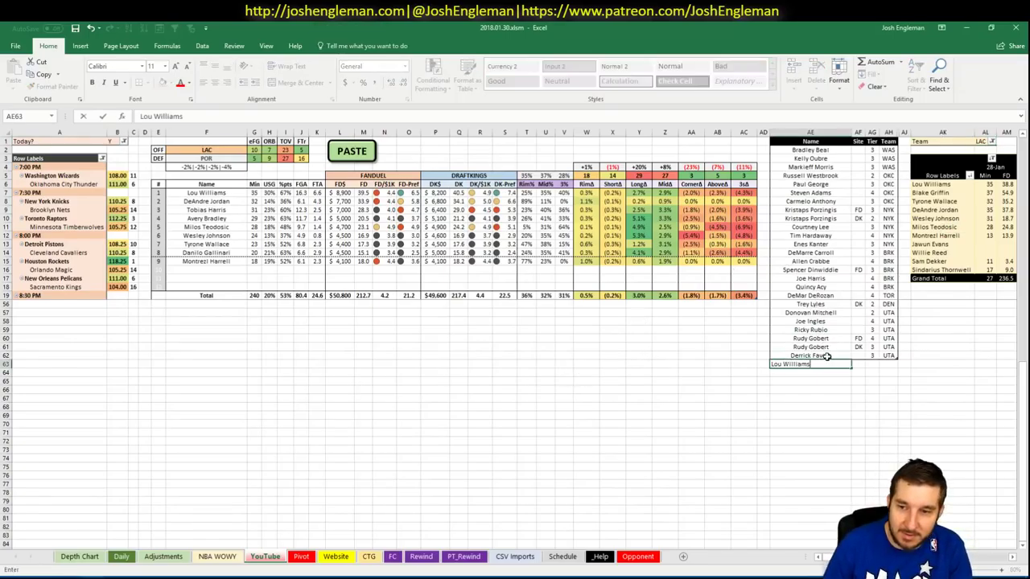
key("Return")
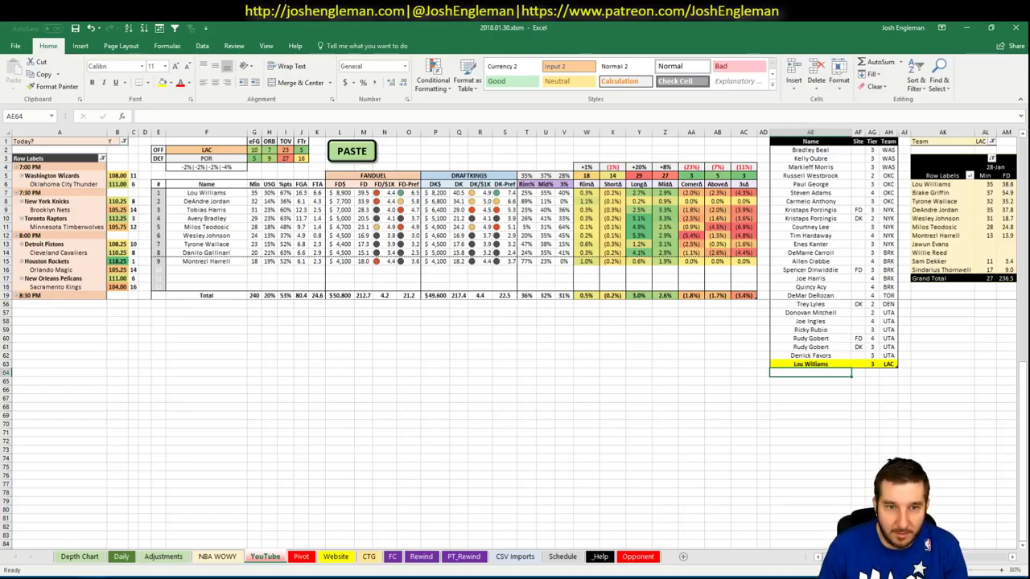
Step: Check the recent LAC games and add Deandre Jordan to the player list with tier 3 and no site
scroll(928, 546, "right", 5)
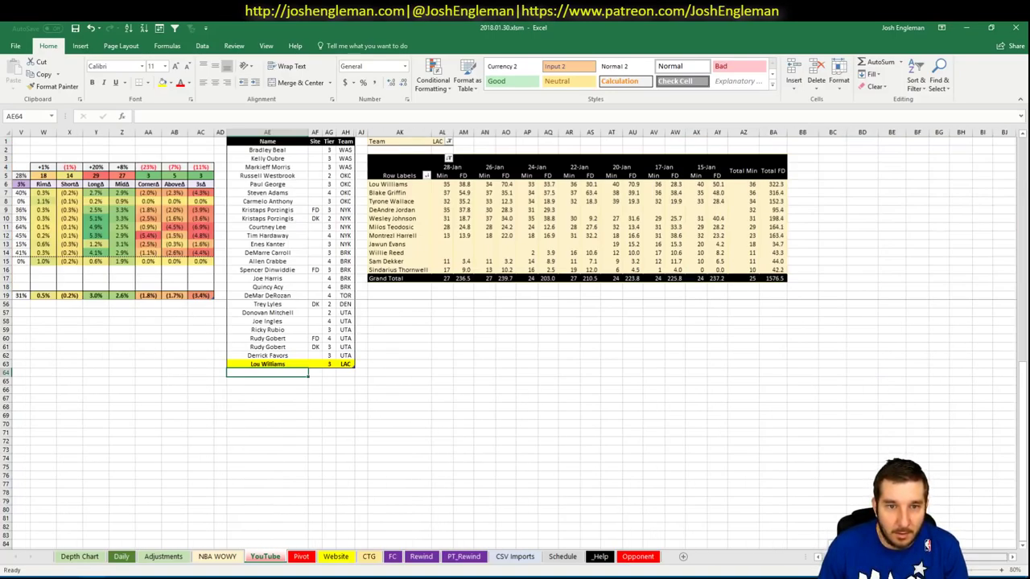
scroll(771, 533, "left", 5)
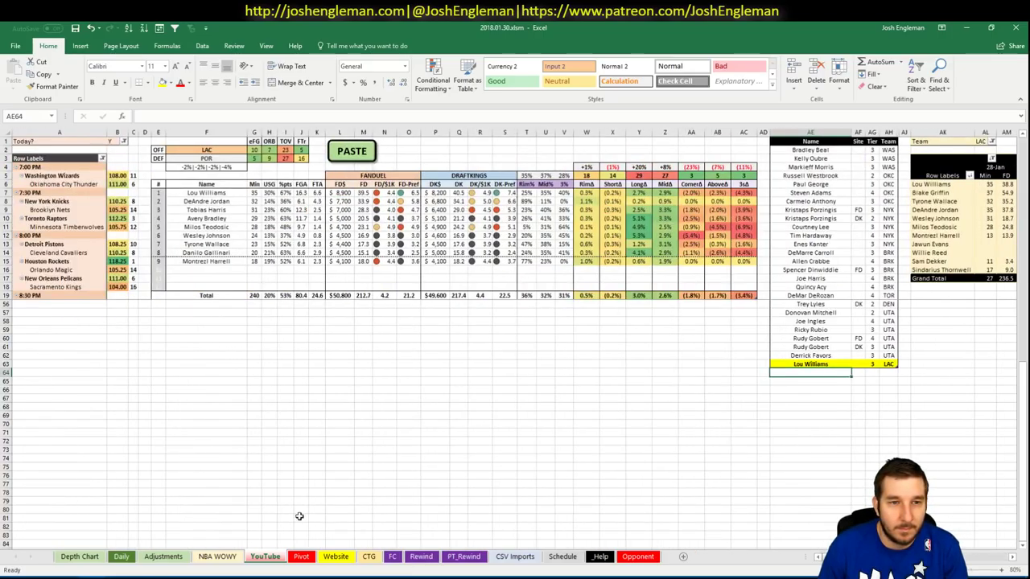
type("Deand")
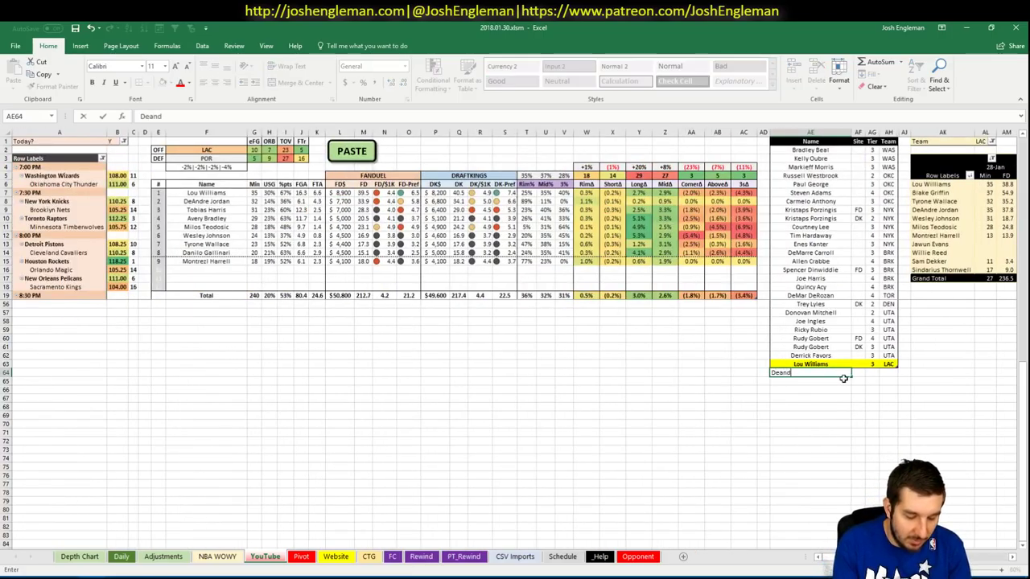
type("re Jordan")
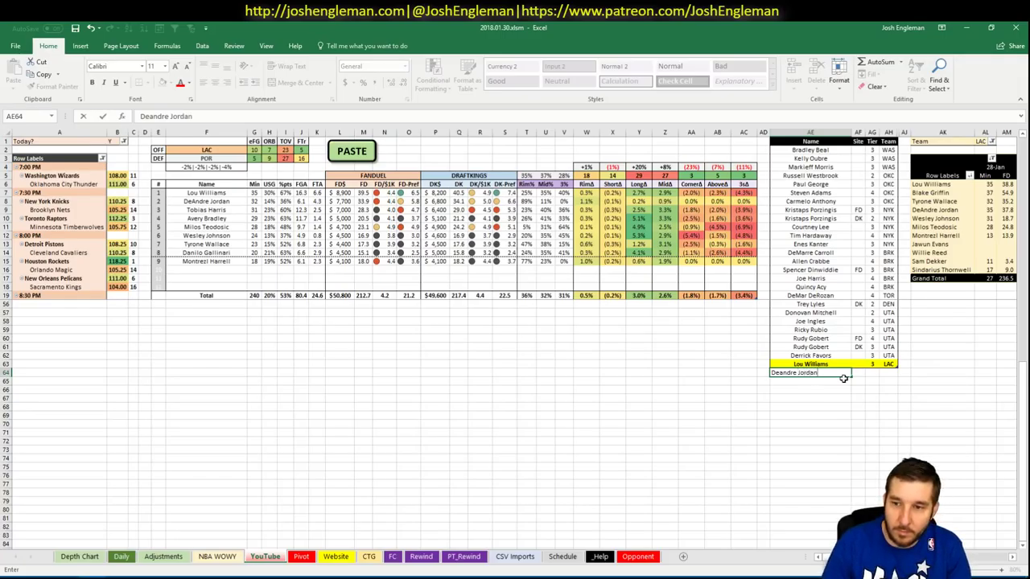
key("Tab")
key("Tab")
type("3")
Step: Correct the spelling of the new LAC center's name in the player list to DeAndre Jordan
left_click(842, 375)
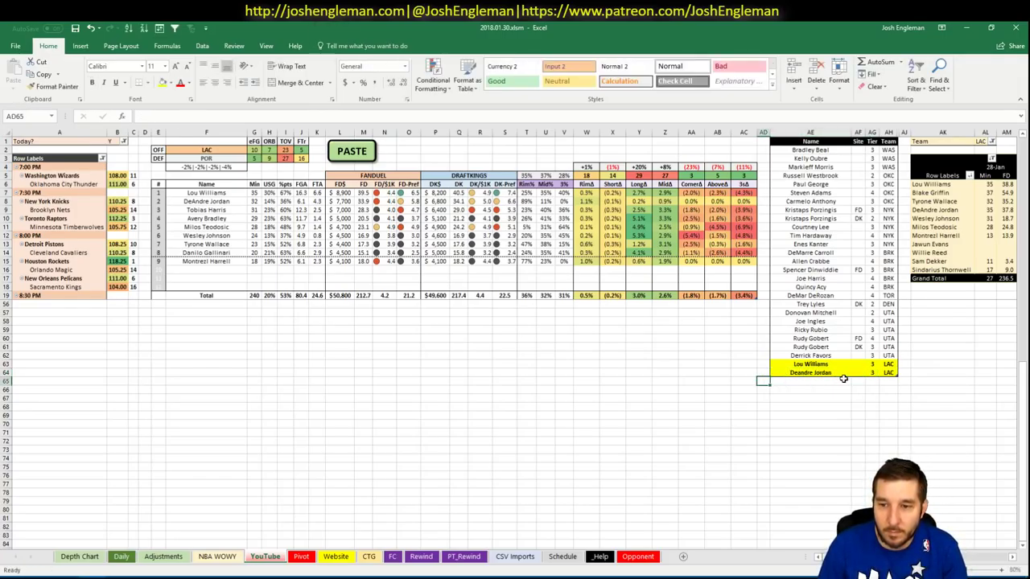
double_click(843, 375)
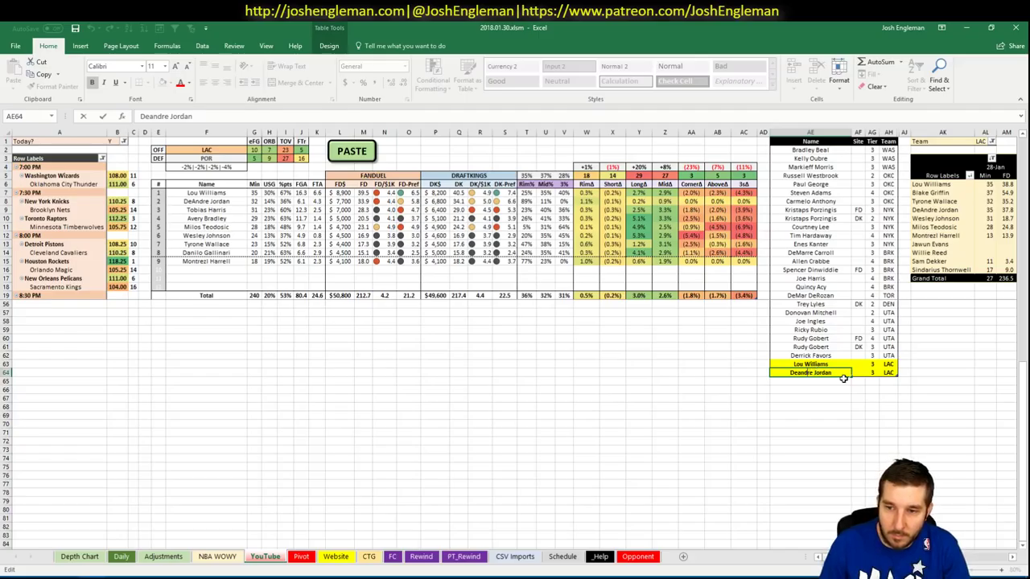
key("Delete")
type("A")
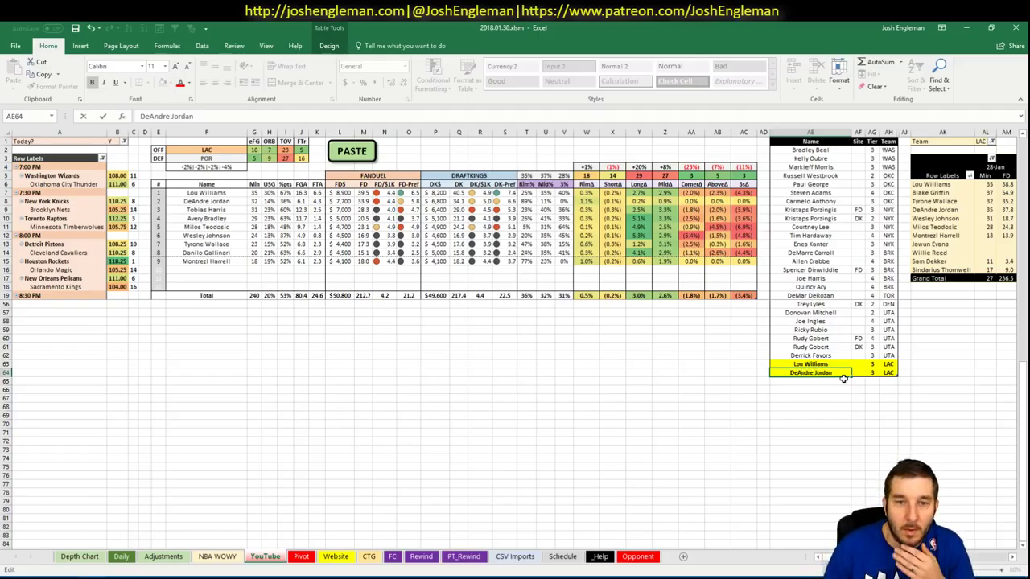
key("Return")
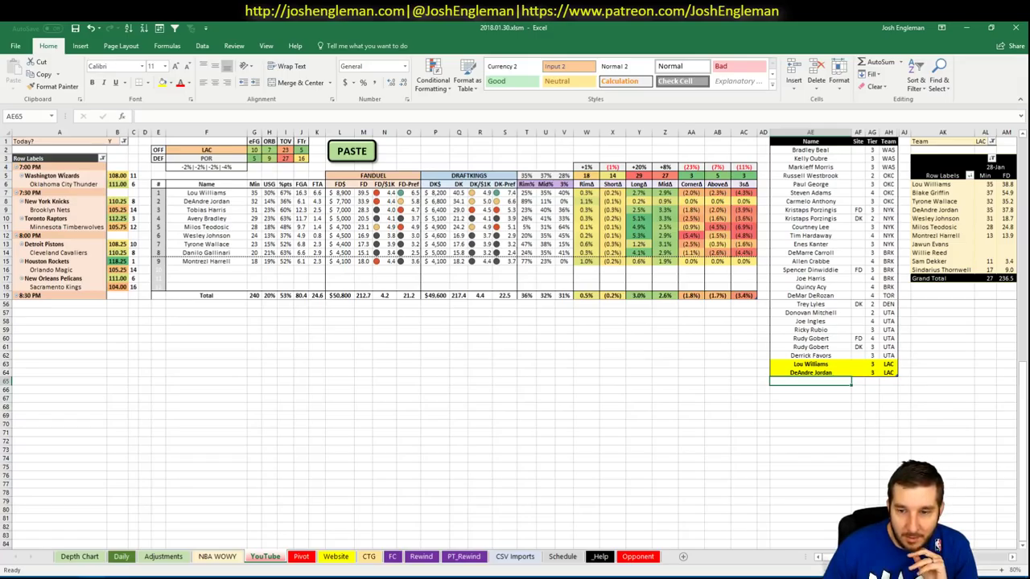
Step: Add Tobias Harris to the player list below DeAndre Jordan with site DK and tier 4
type("Tobias Harris")
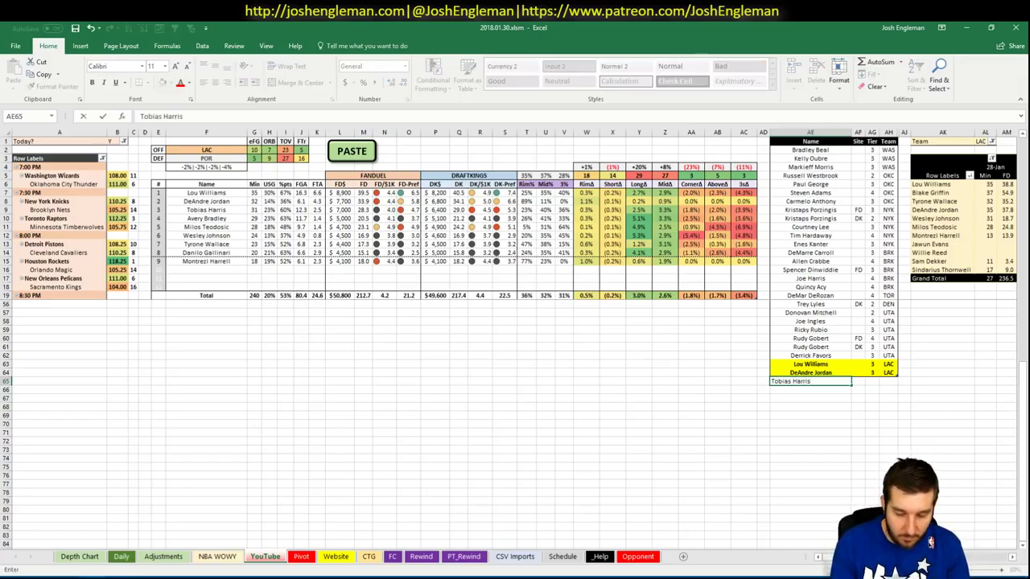
key("Tab")
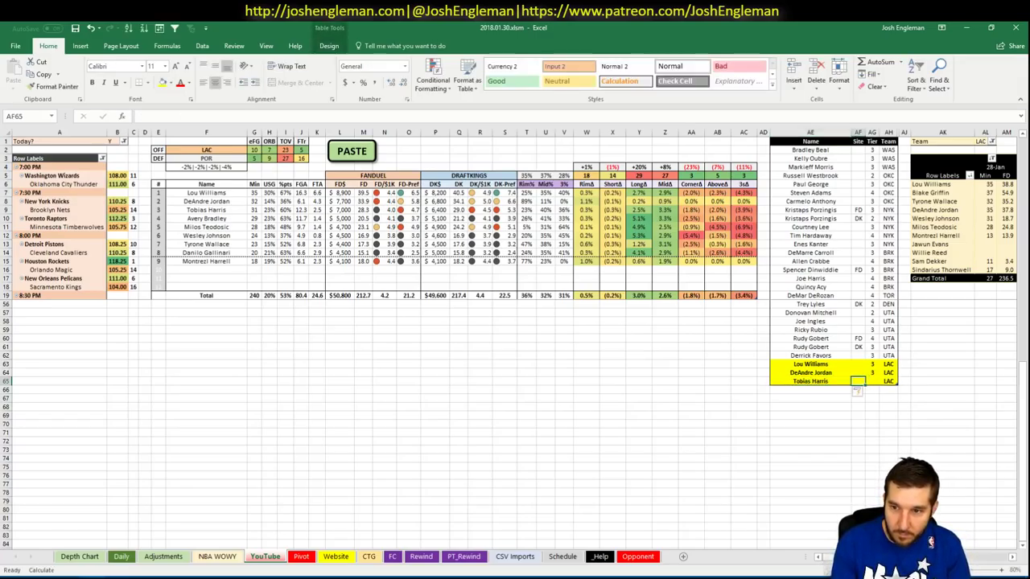
type("DK")
key("Tab")
type("4")
key("Return")
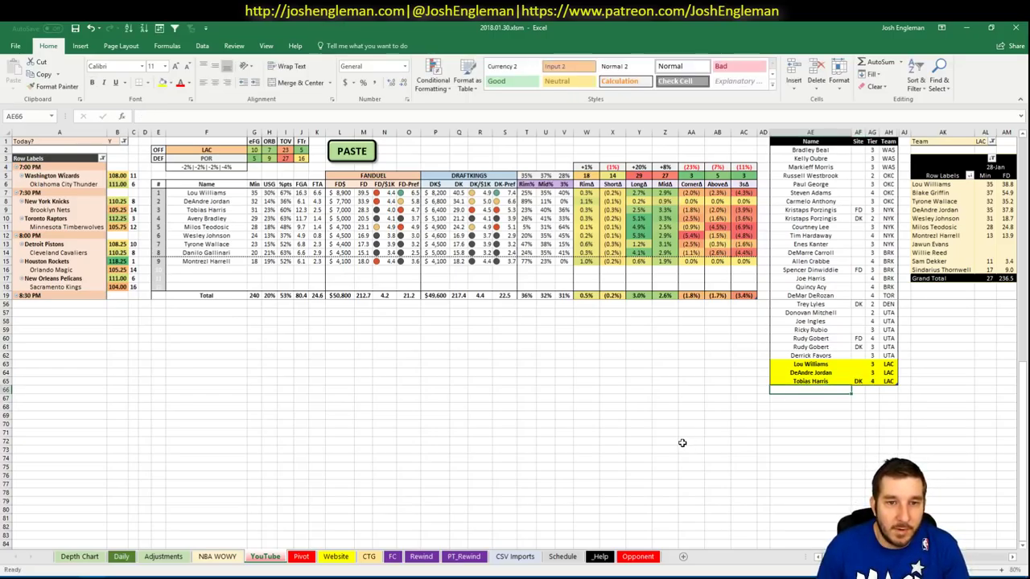
Step: Check the recent LAC games and add Milos Teodosic to the player list with tier 3 and no site
scroll(498, 220, "right", 6)
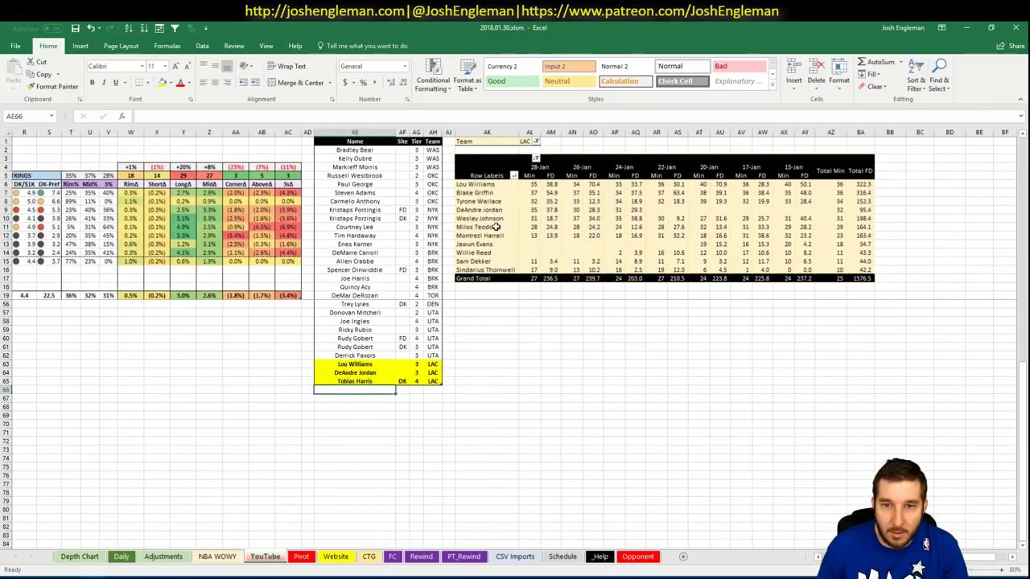
scroll(498, 322, "left", 6)
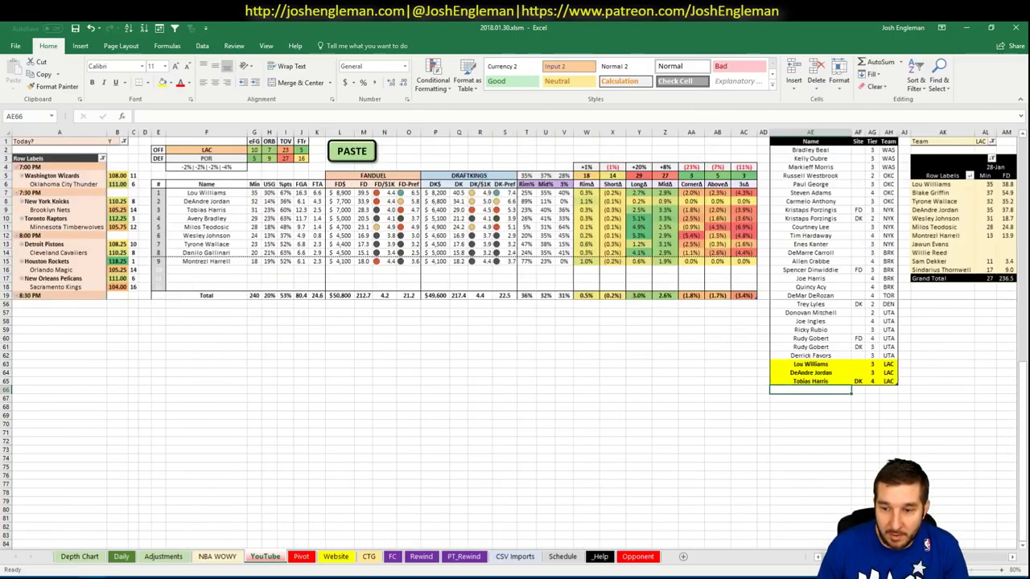
type("Mil")
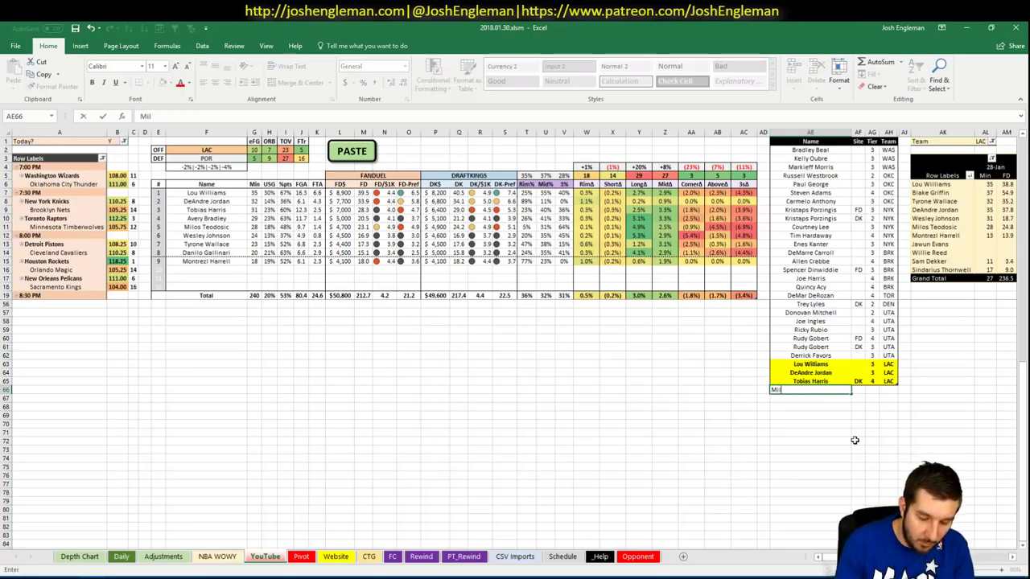
type("o Teodosic")
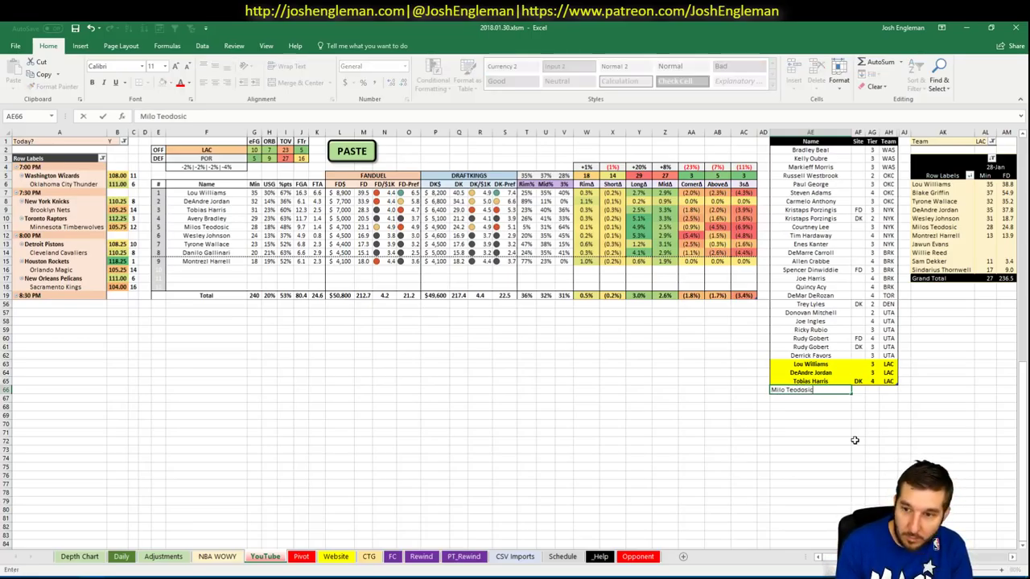
key("Left")
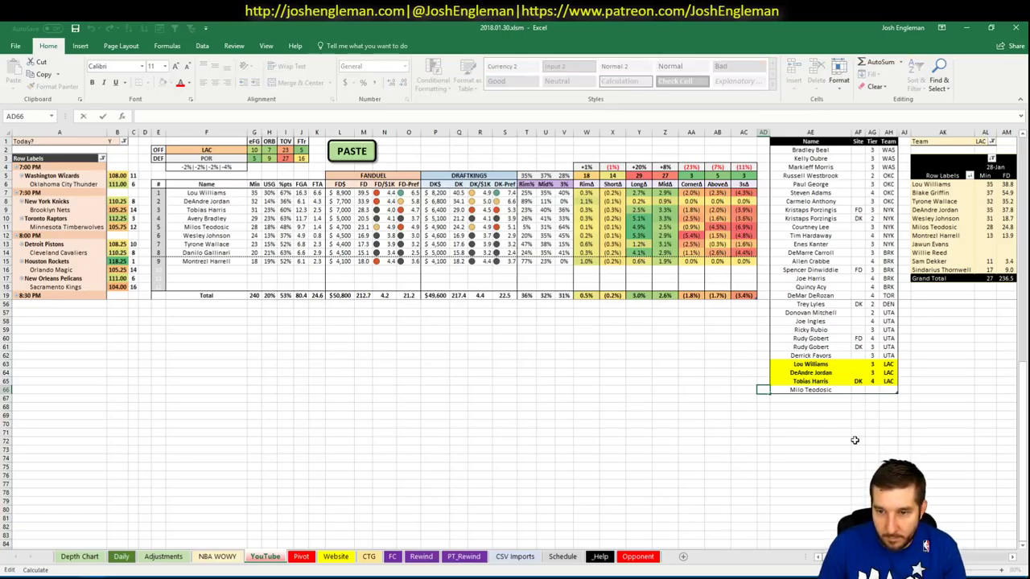
key("Right")
key("F2")
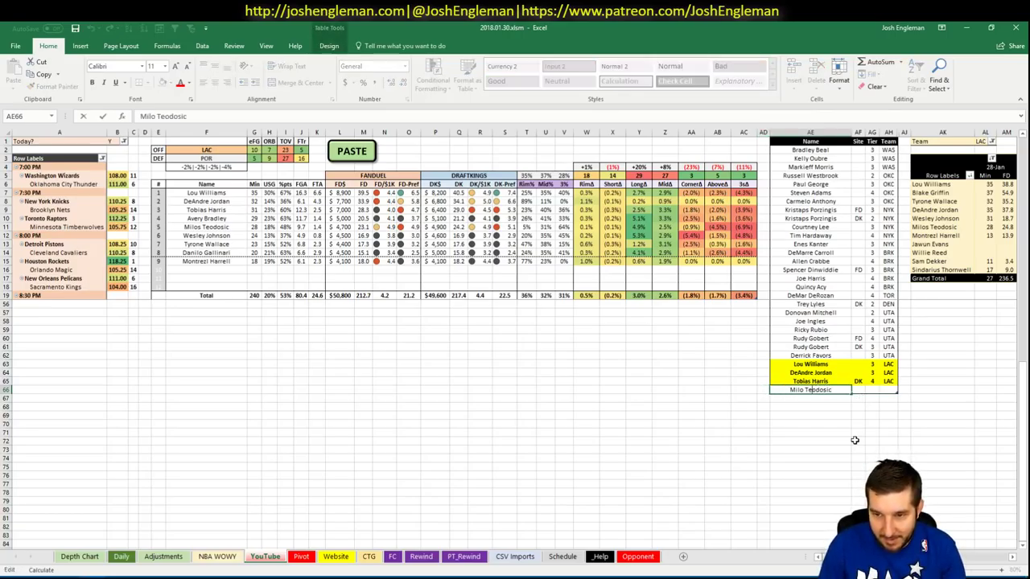
type("s")
key("Tab")
key("Tab")
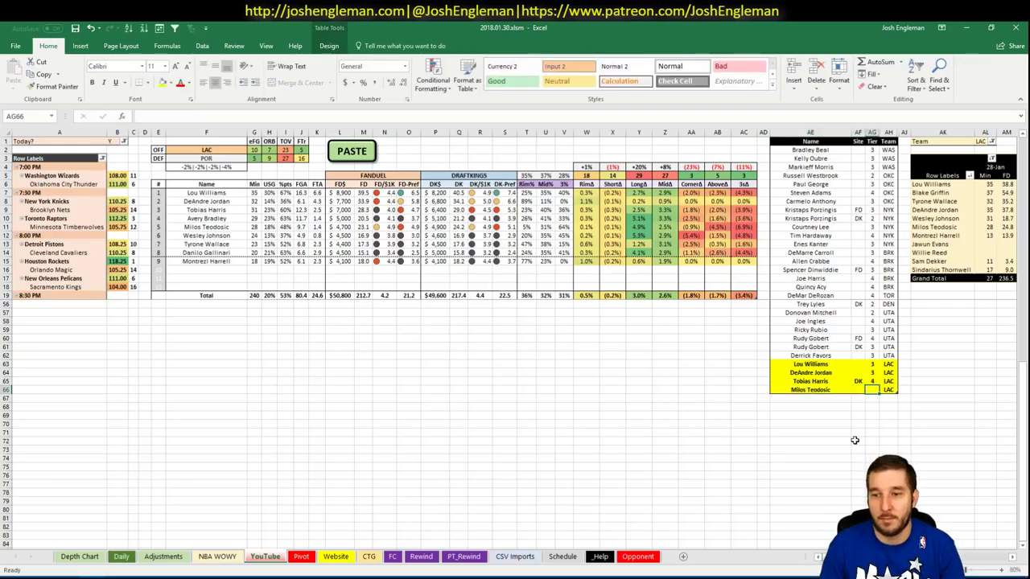
type("3")
key("Return")
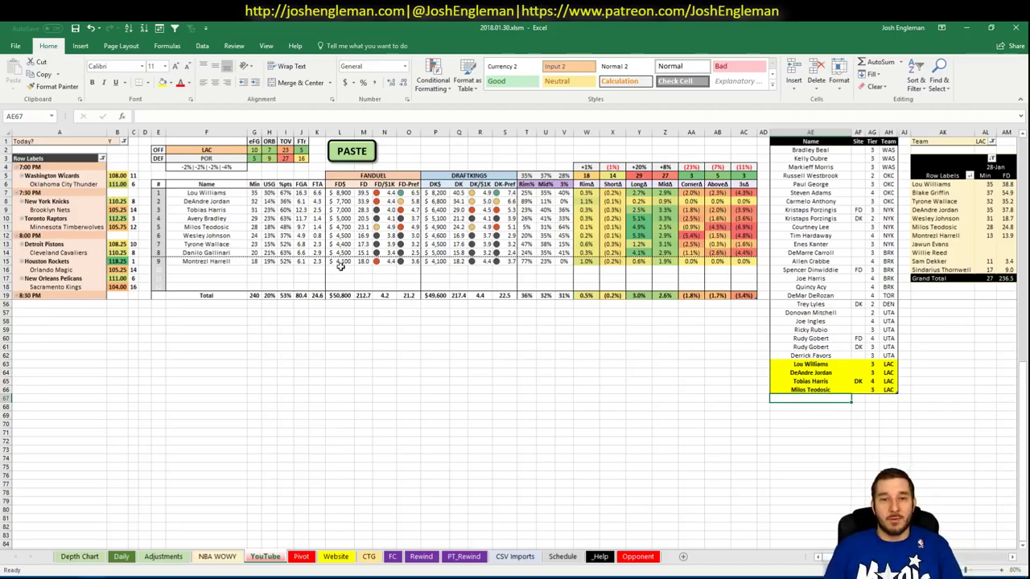
Step: Set the offensive team of the matchup projections to POR and look over the day's game list
left_click(201, 158)
left_click(207, 150)
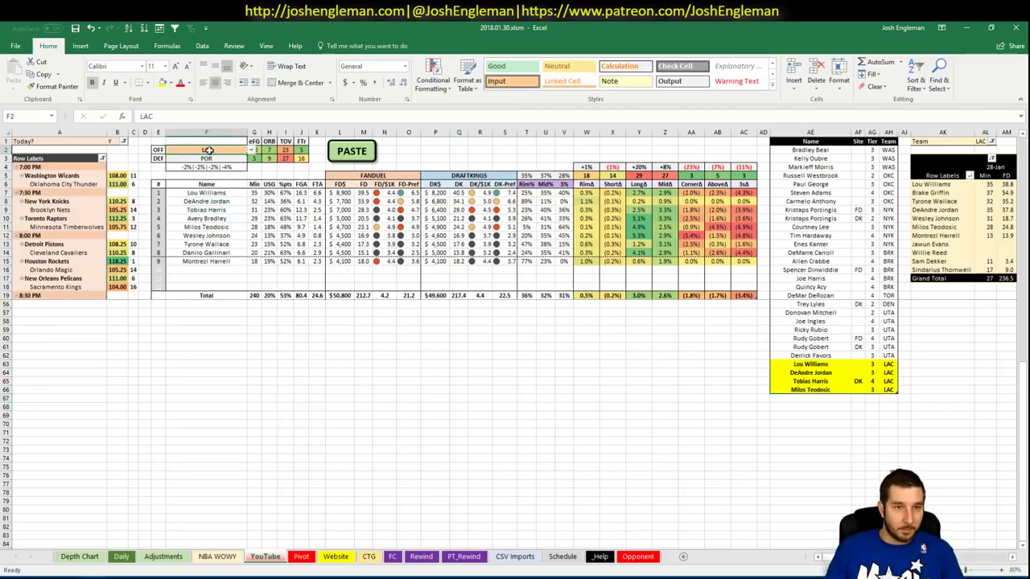
type("POR")
key("Return")
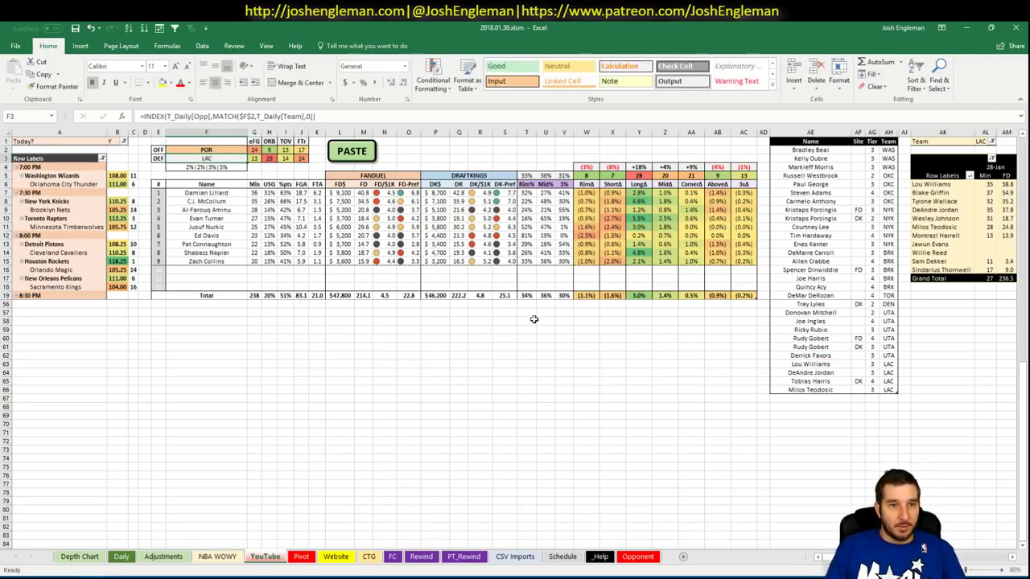
left_click(62, 381)
scroll(62, 381, "up", 12)
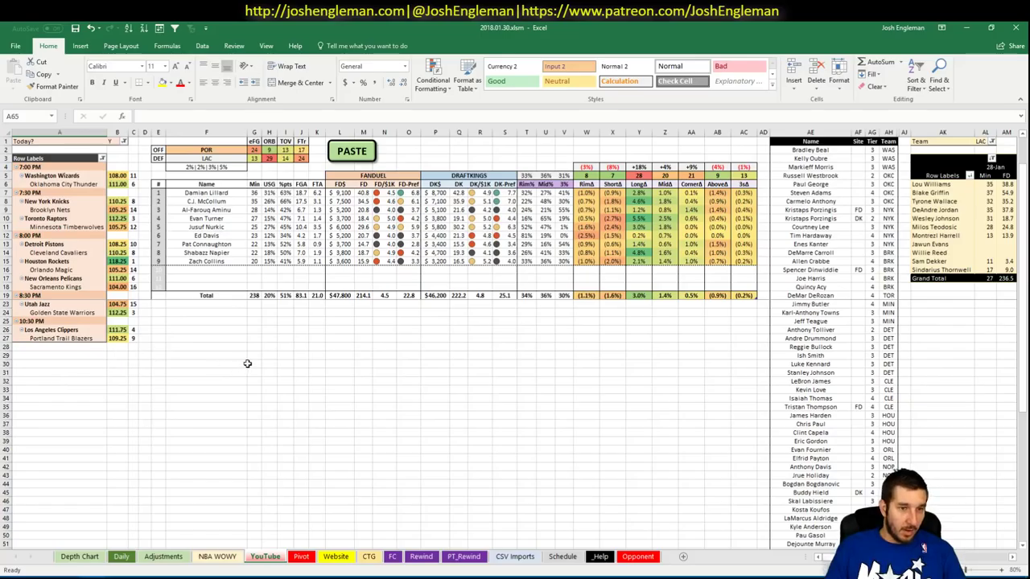
scroll(271, 375, "down", 12)
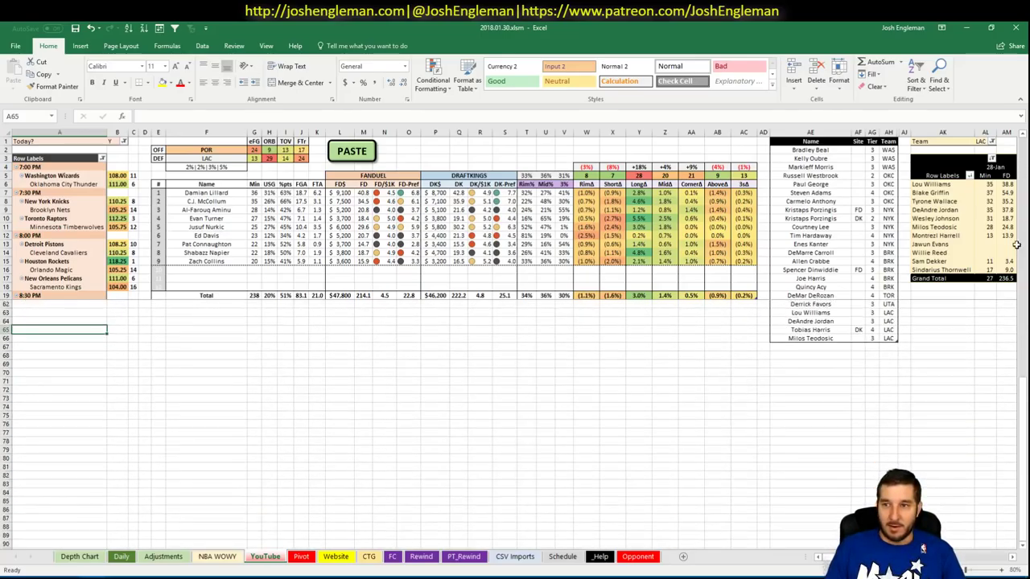
Step: Filter the recent games pivot table to team POR and review the players' minutes and FD points by date
left_click(984, 143)
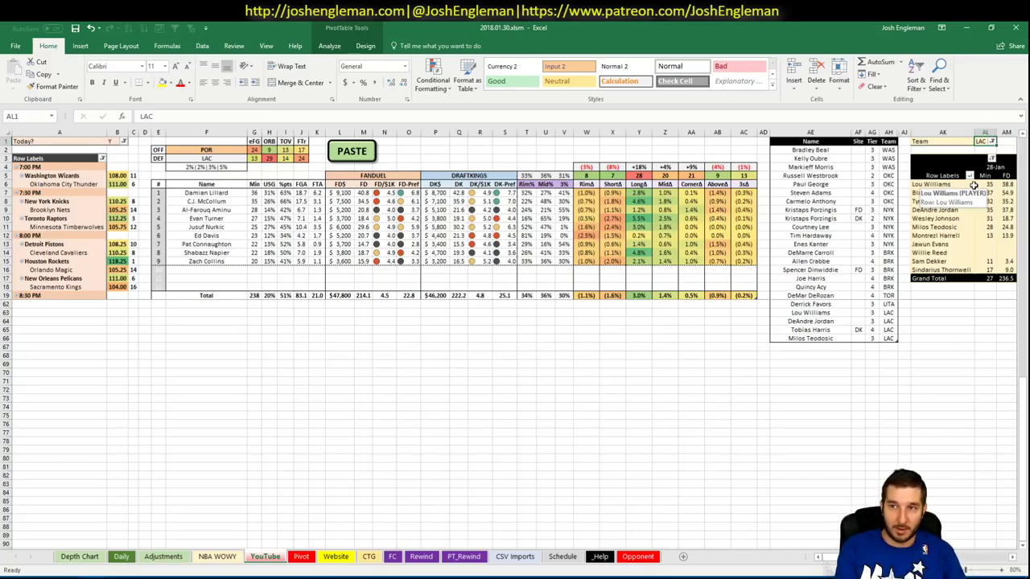
type("POR")
key("Return")
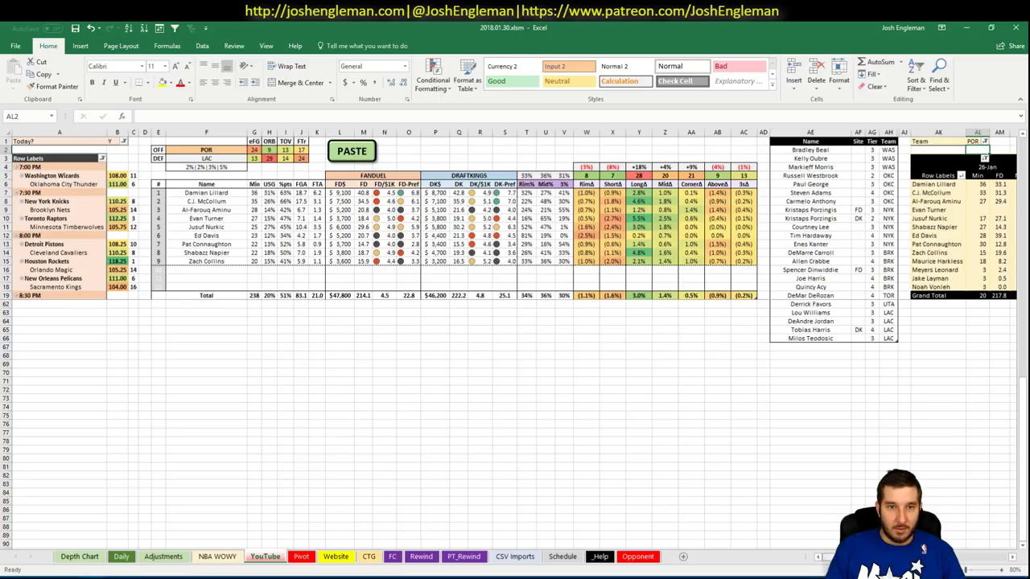
scroll(708, 378, "right", 6)
left_click(706, 380)
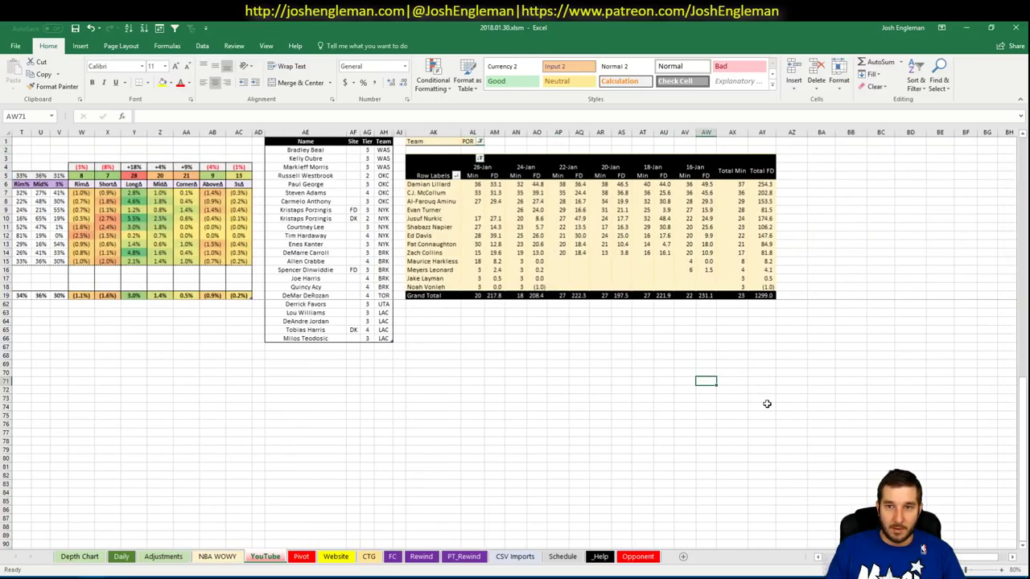
scroll(515, 338, "left", 6)
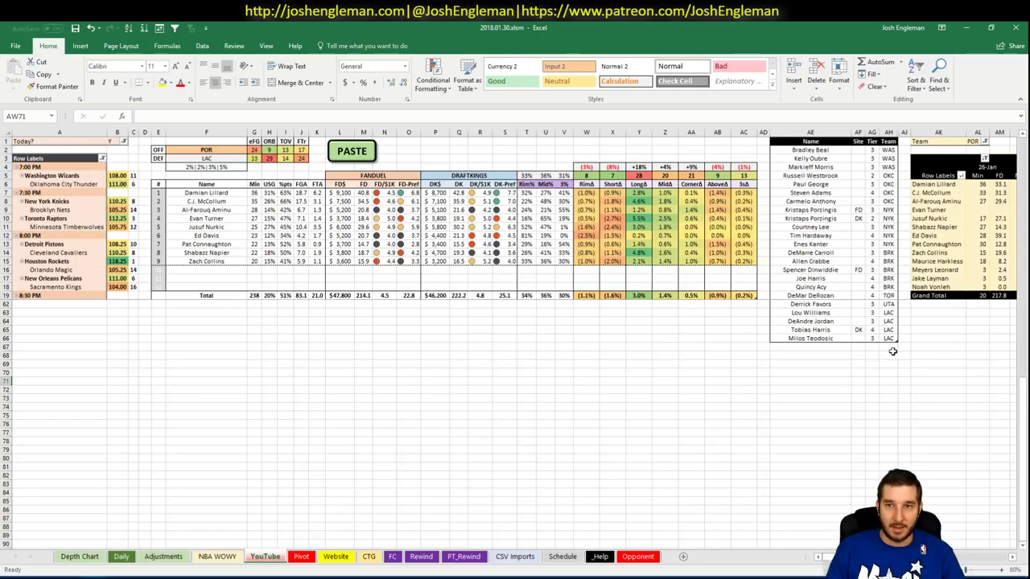
Step: Add Damian Lillard to the player list below Milos Teodosic with tier 3 and no site
left_click(817, 346)
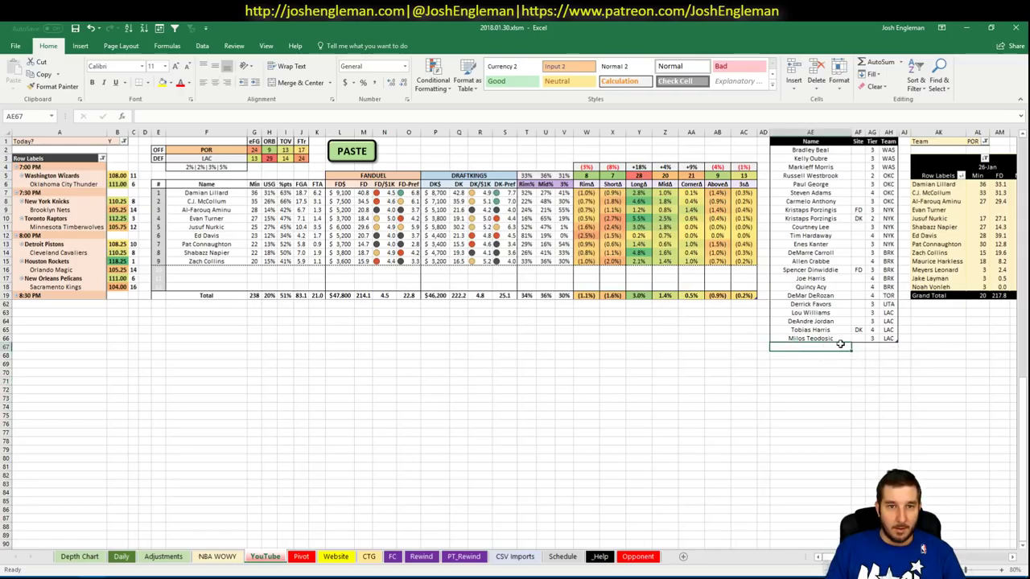
type("Da")
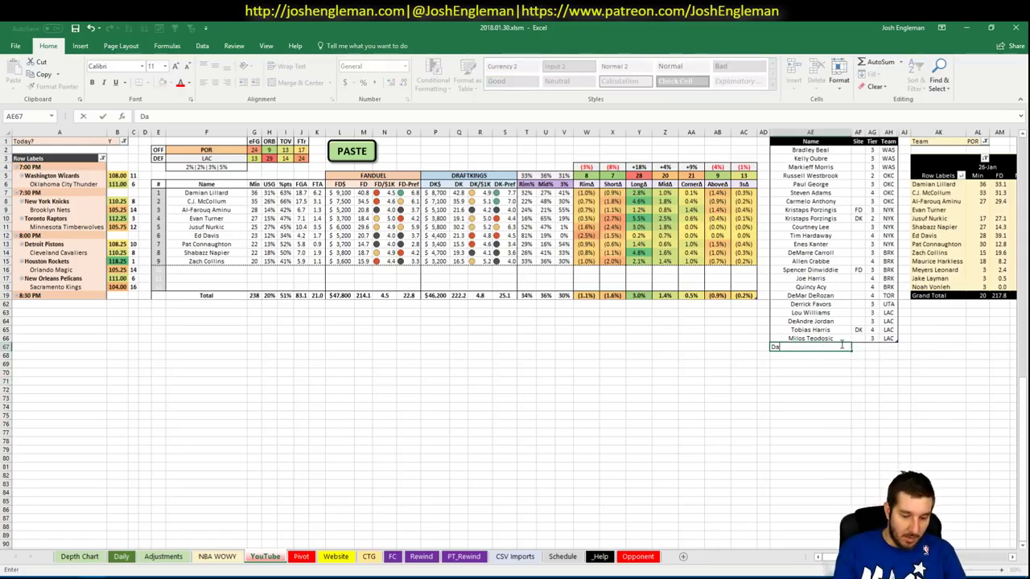
type("mian Lillar")
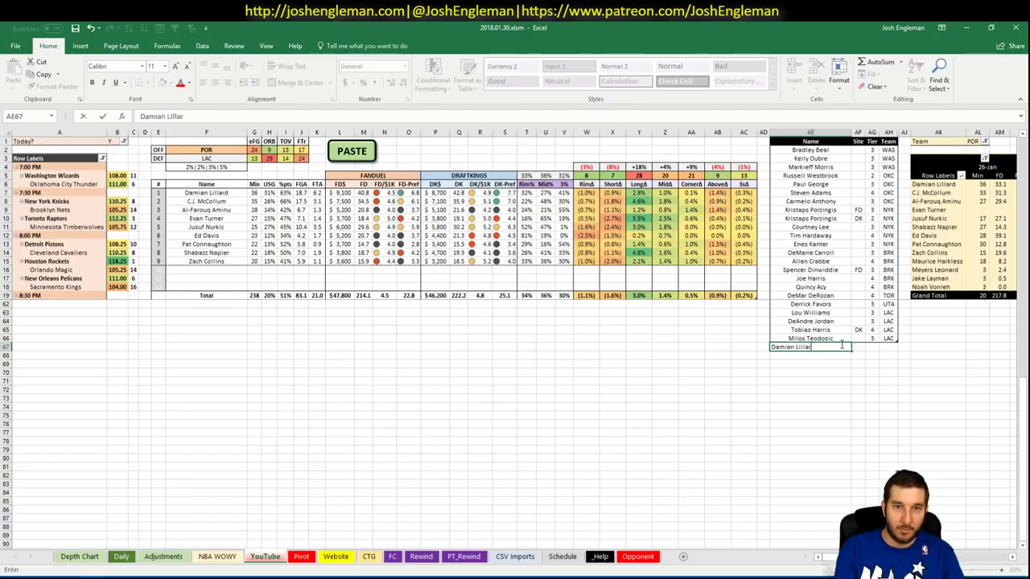
type("d")
key("Return")
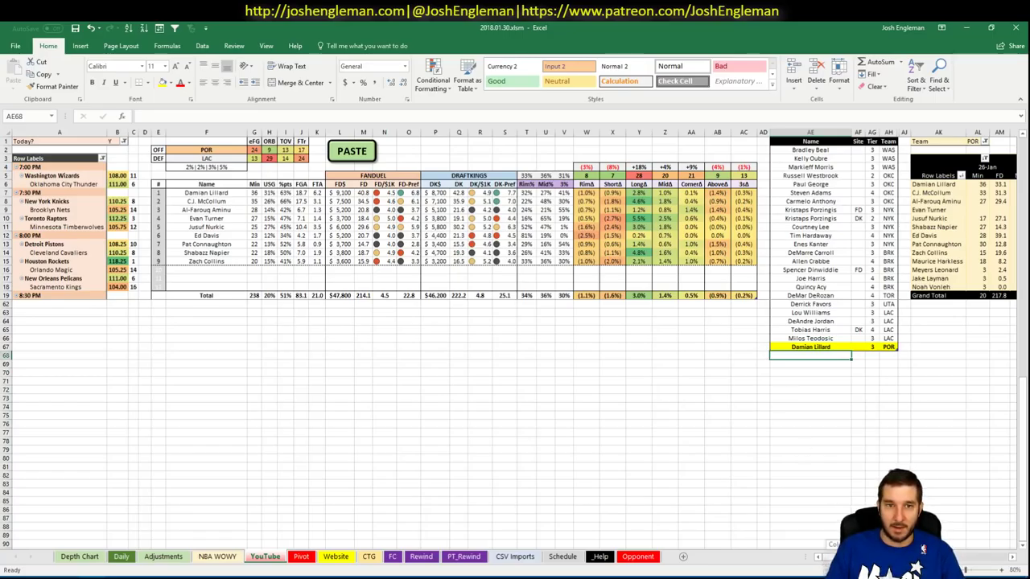
Step: Check the recent POR games and add C.J. McCollum to the player list with tier 3 and no site
scroll(515, 338, "right", 5)
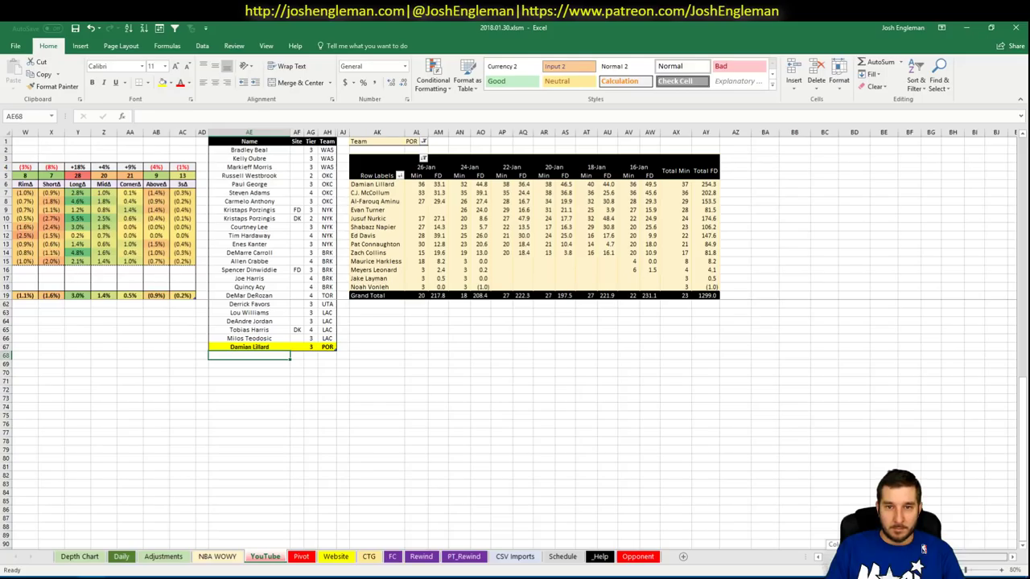
scroll(628, 510, "left", 5)
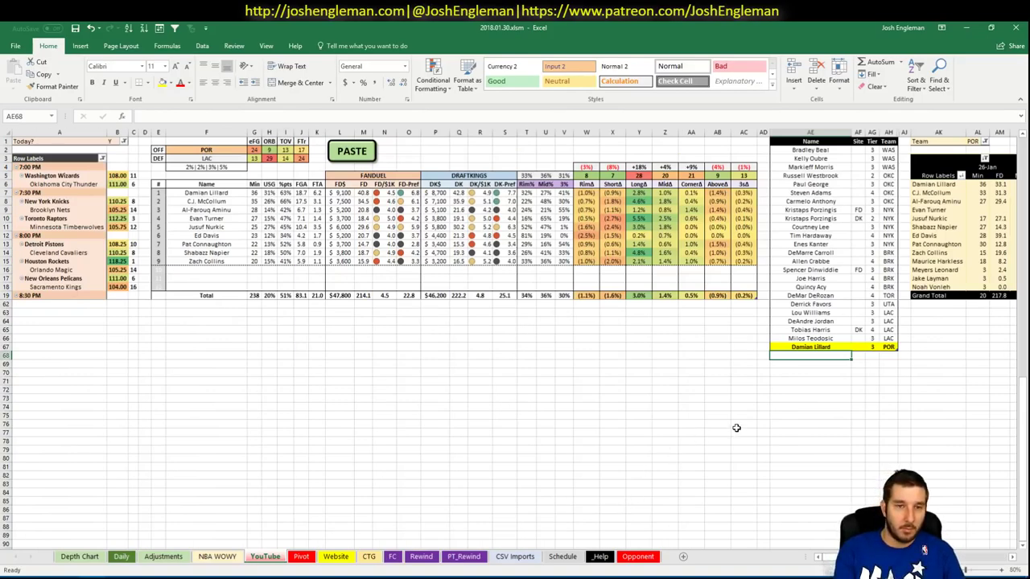
type("C.J. McC")
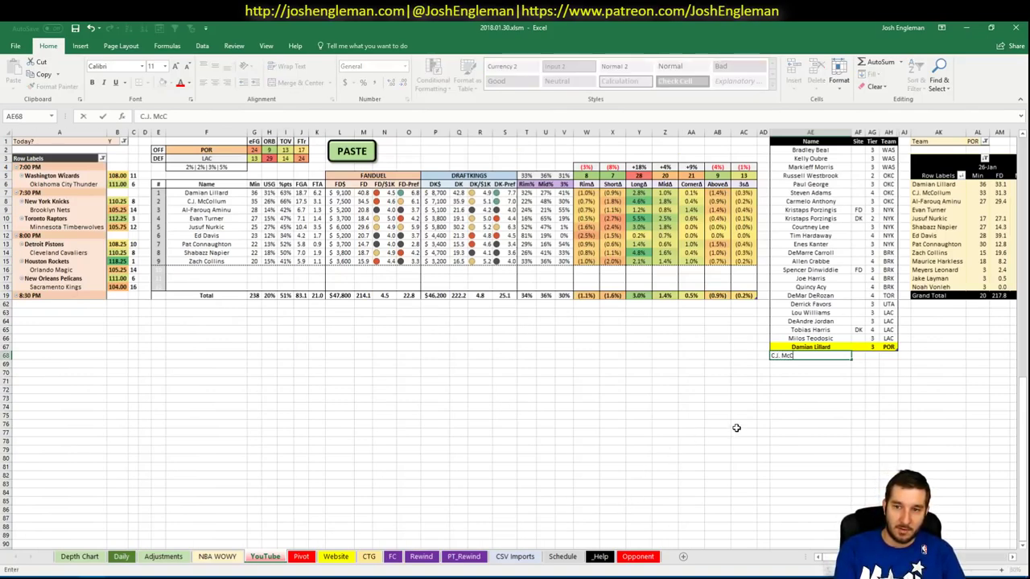
type("ollum")
key("Tab")
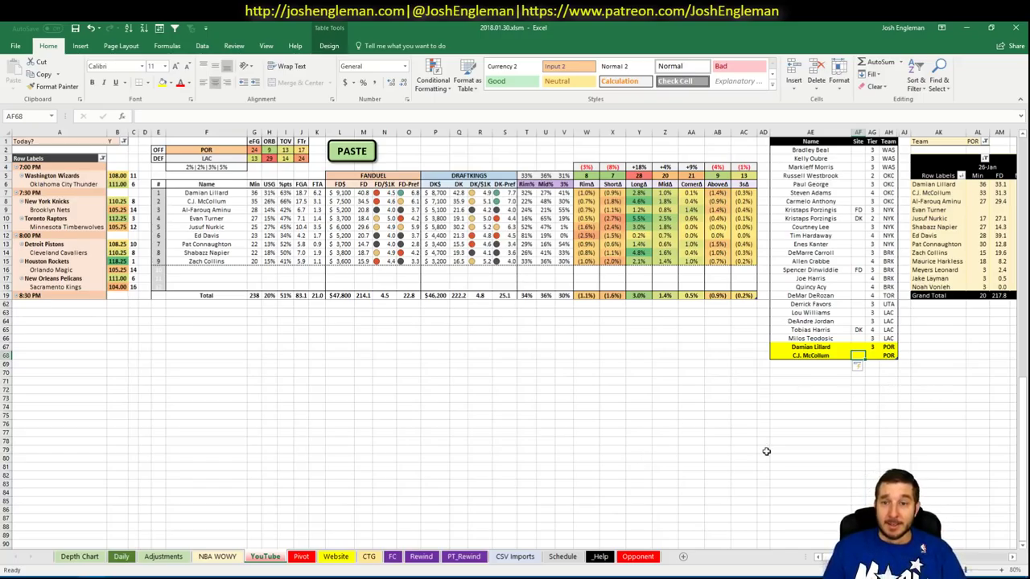
left_click(874, 355)
type("3")
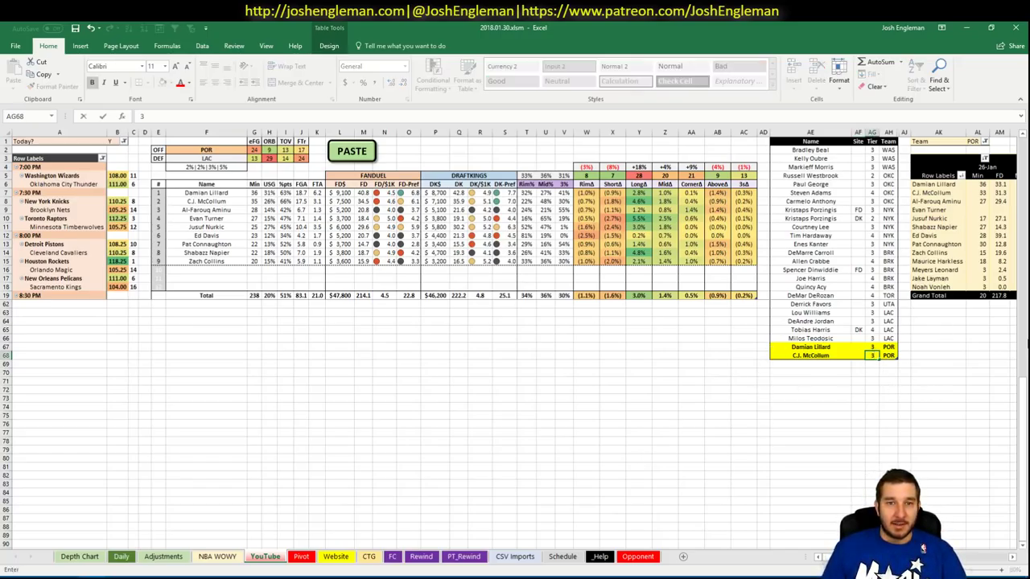
left_click(825, 363)
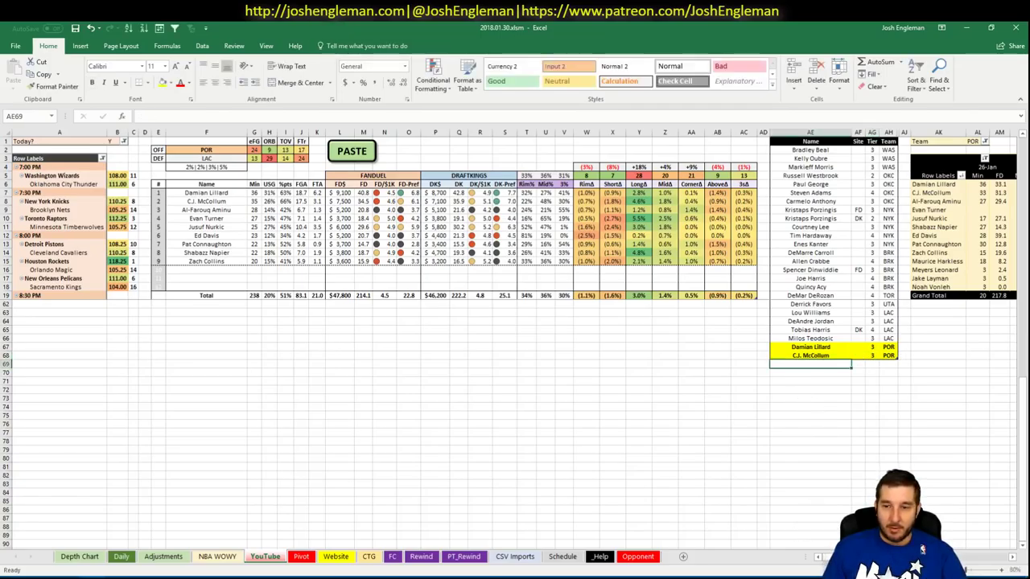
Step: Review the POR recent games and add Evan Turner to the player list with tier 4 and no site
scroll(762, 540, "right", 5)
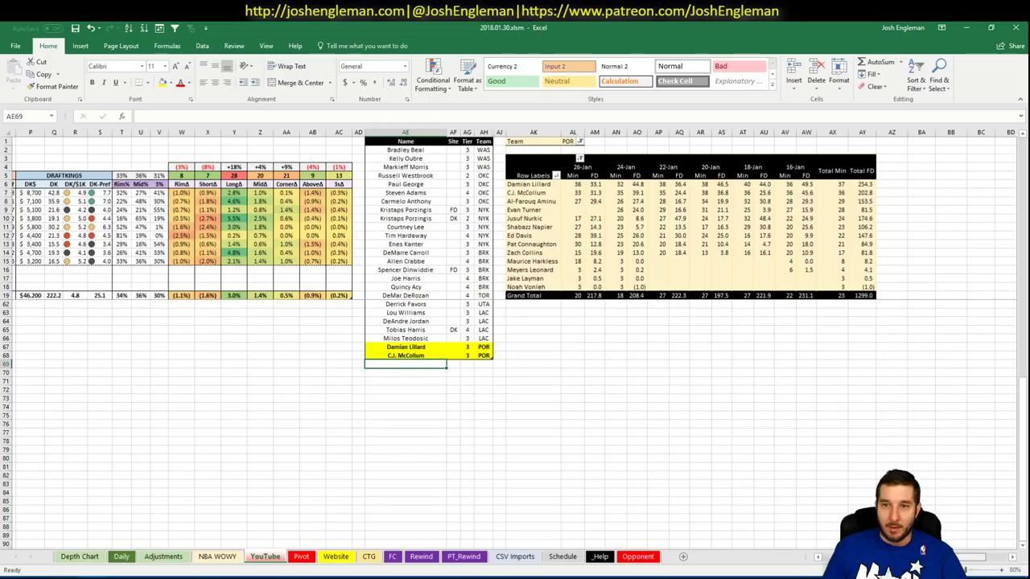
scroll(762, 539, "left", 3)
scroll(762, 539, "left", 3)
type("Evan Tu")
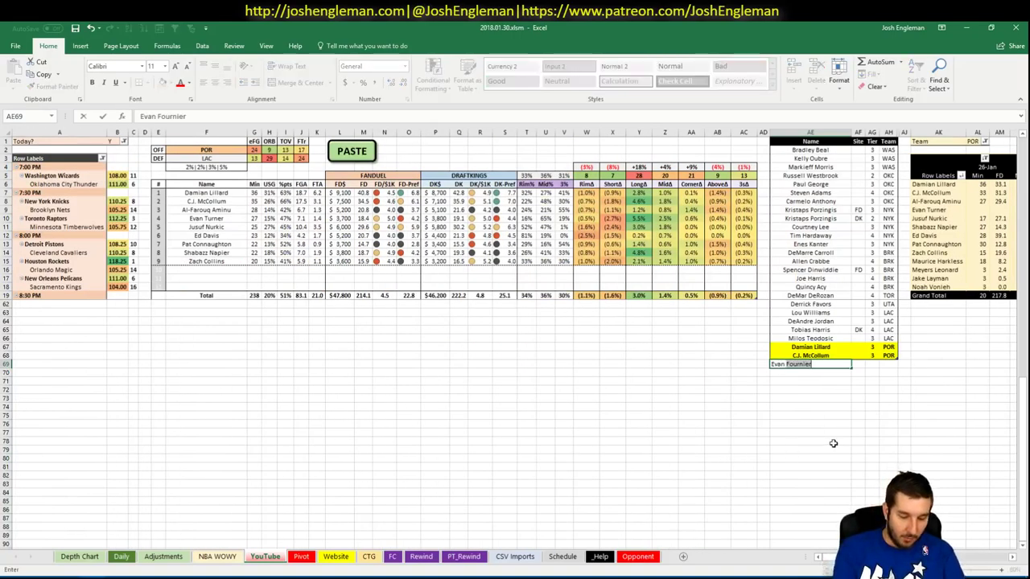
type("rner")
key("Tab")
key("Tab")
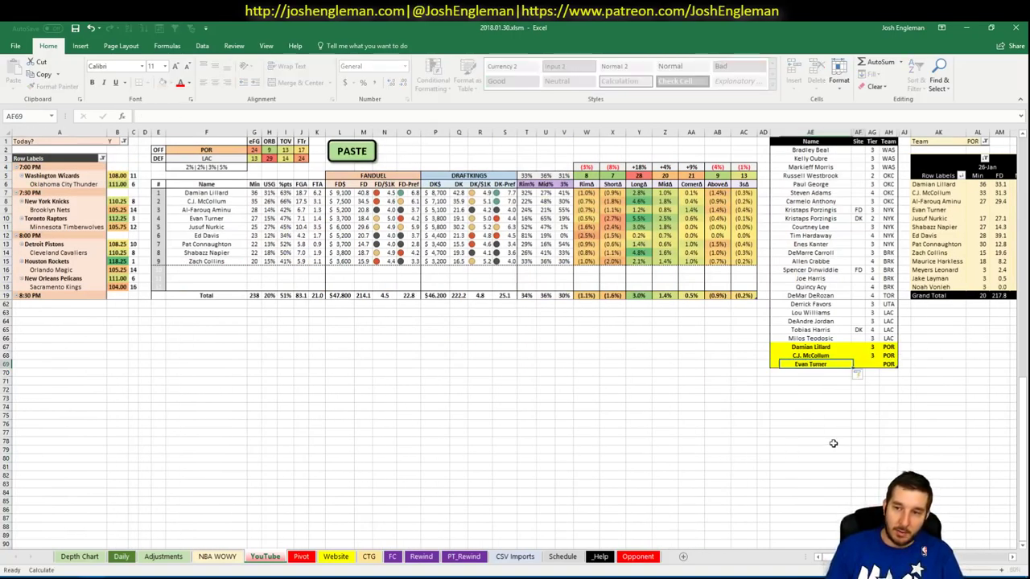
type("4")
key("Return")
Step: Examine the POR projections and recent games, checking Jusuf Nurkic's minutes and FD points by date
scroll(833, 443, "right", 3)
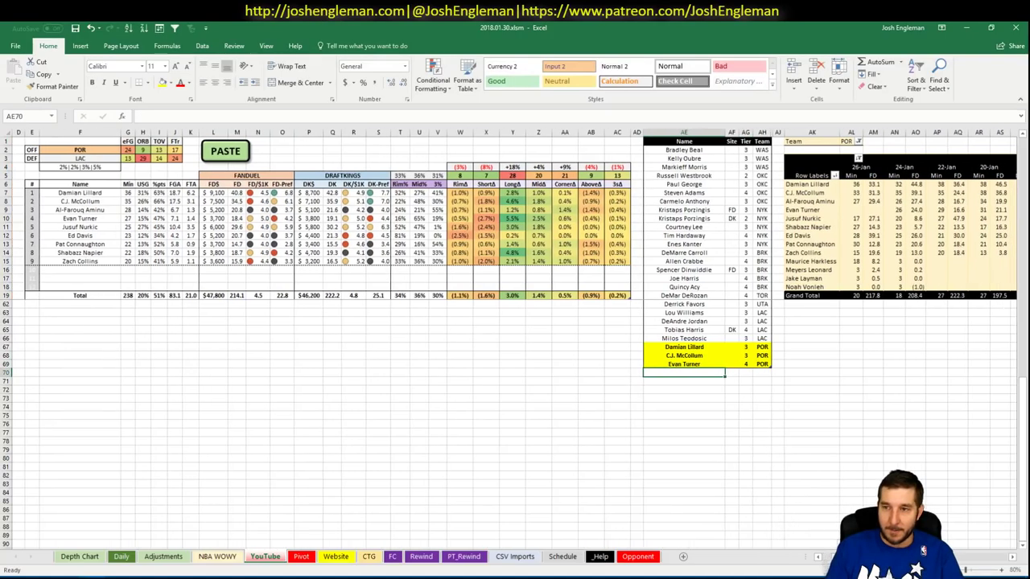
scroll(633, 479, "left", 3)
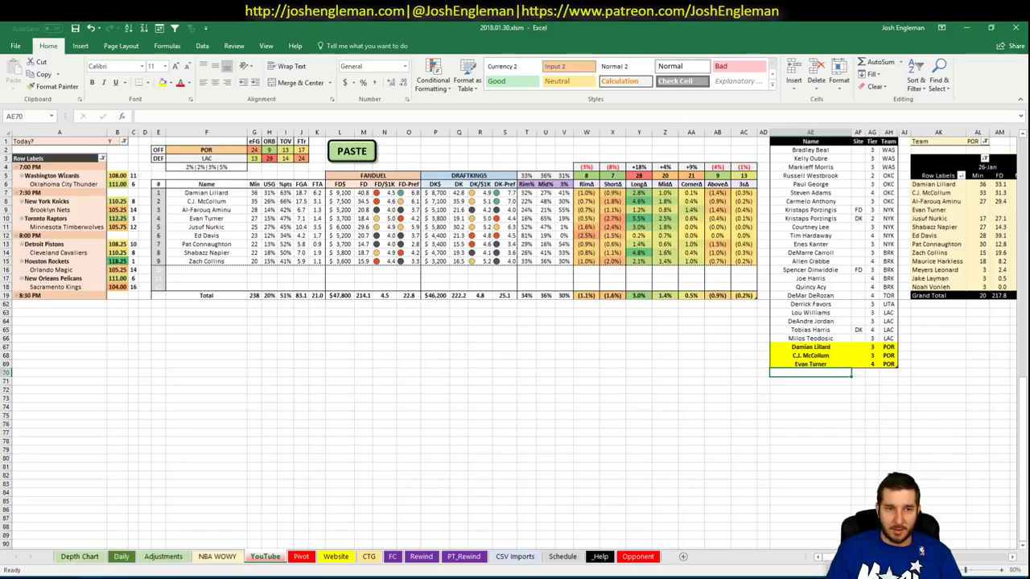
scroll(644, 322, "right", 5)
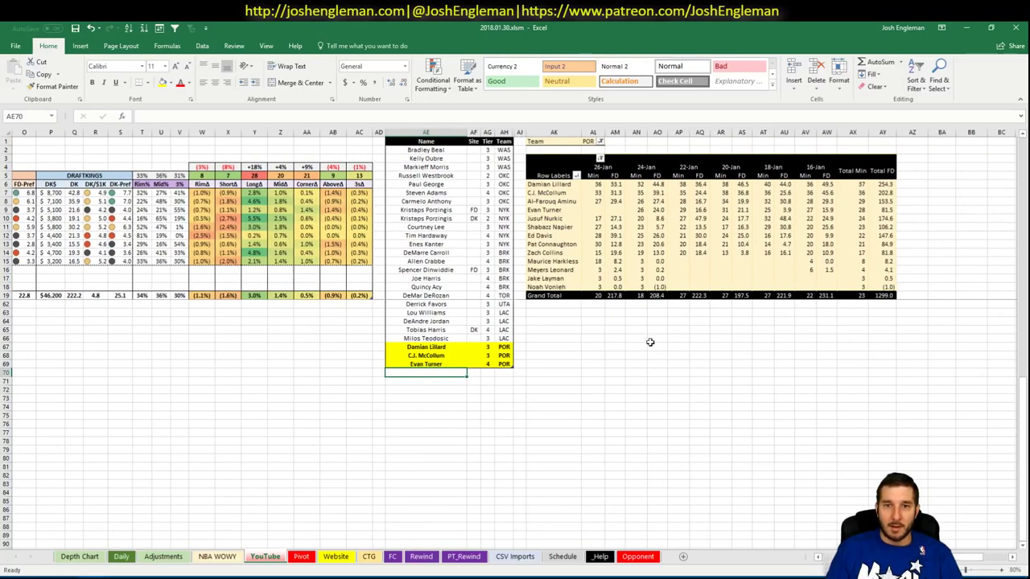
left_click(599, 218)
left_click(642, 218)
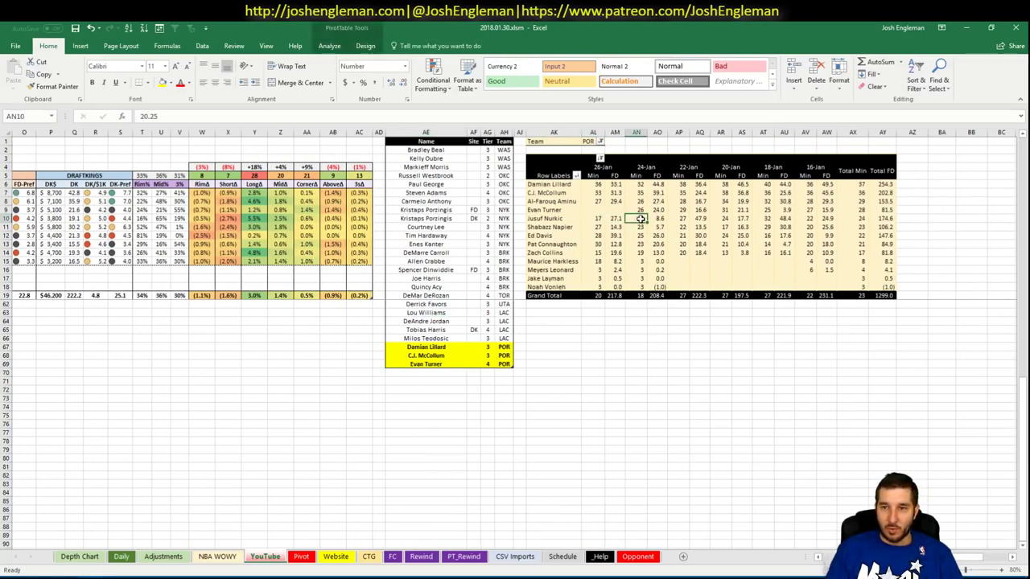
left_click(811, 219)
scroll(515, 321, "left", 5)
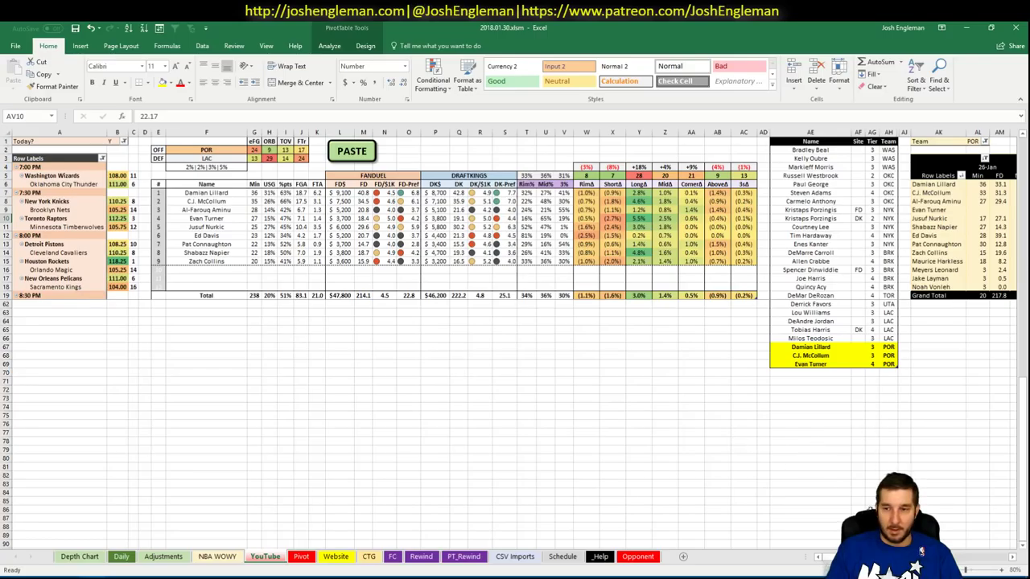
scroll(516, 338, "right", 3)
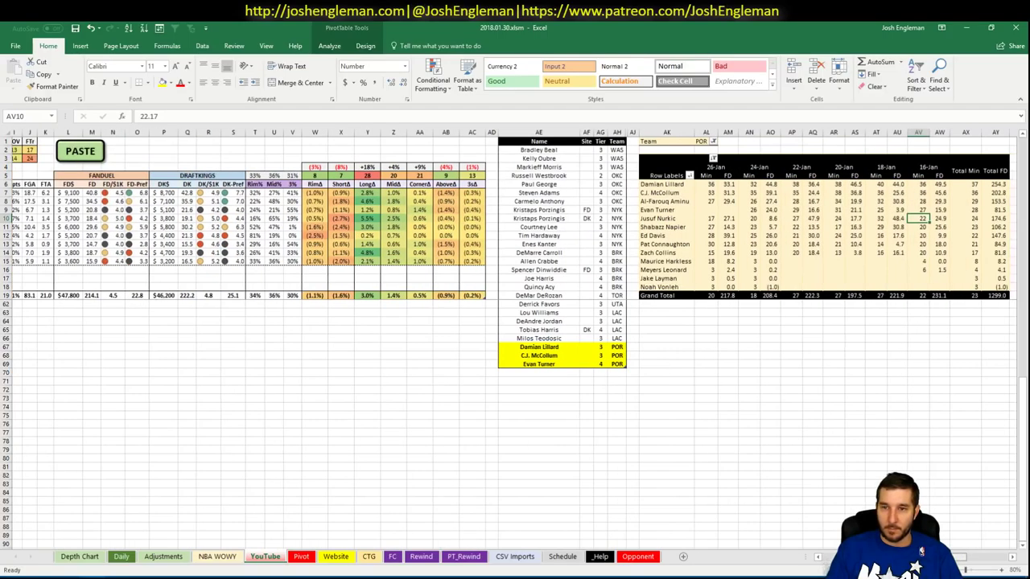
scroll(696, 520, "left", 3)
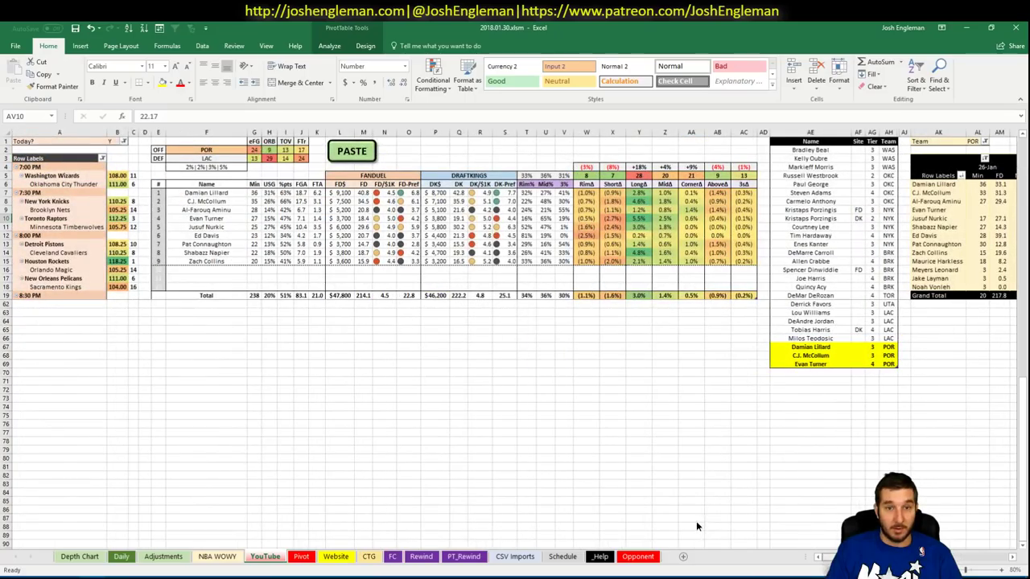
scroll(958, 547, "right", 3)
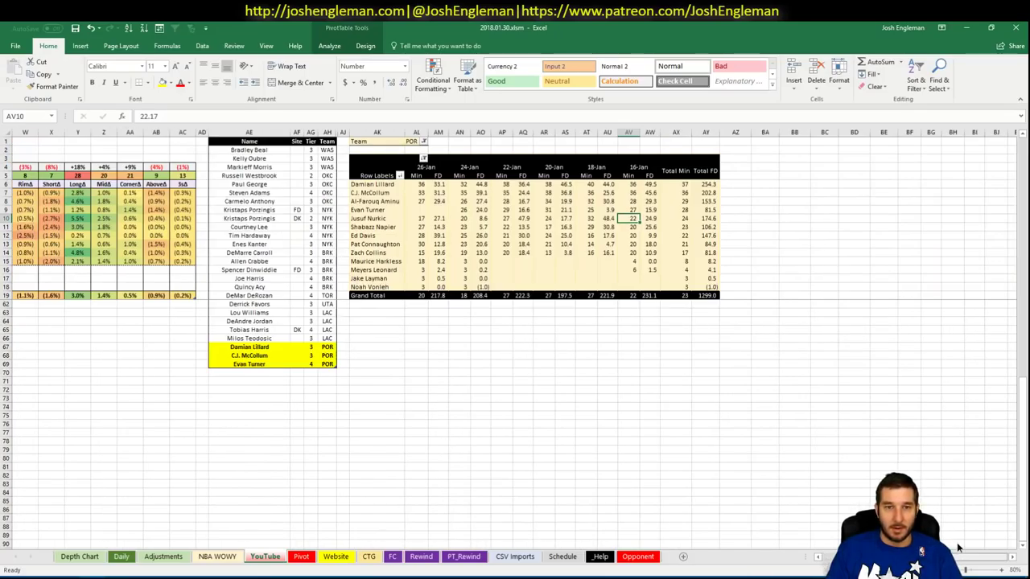
scroll(958, 547, "left", 5)
Step: Save the workbook and switch to FantasyCruncher to open the FanDuel NBA projection upload page
left_click(639, 367)
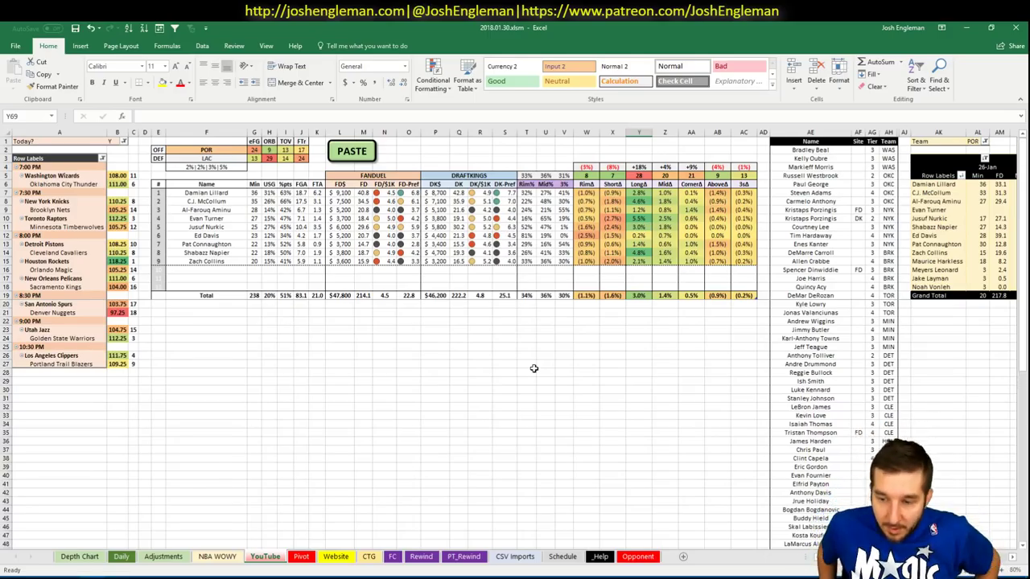
left_click(75, 28)
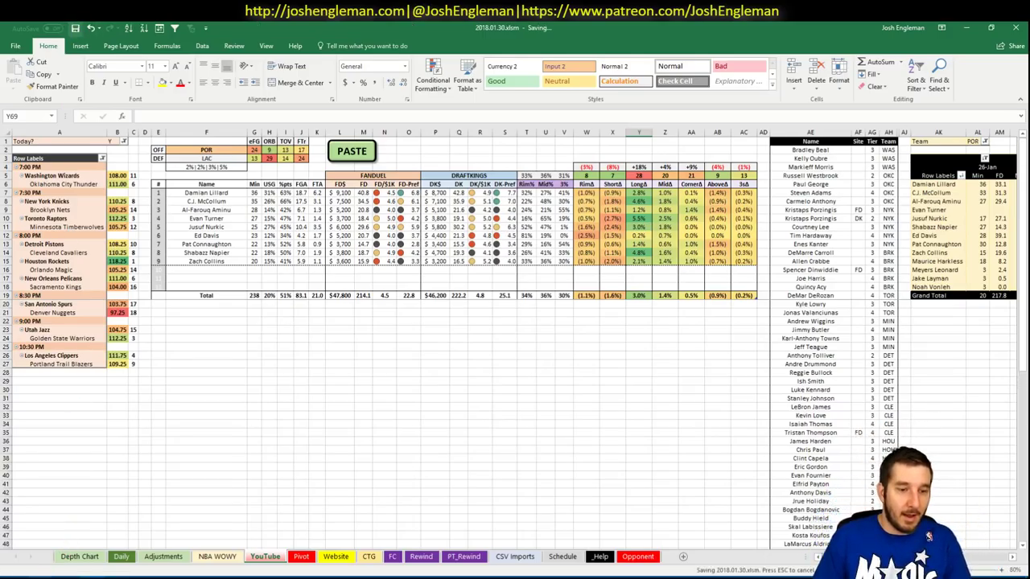
key("alt+Tab")
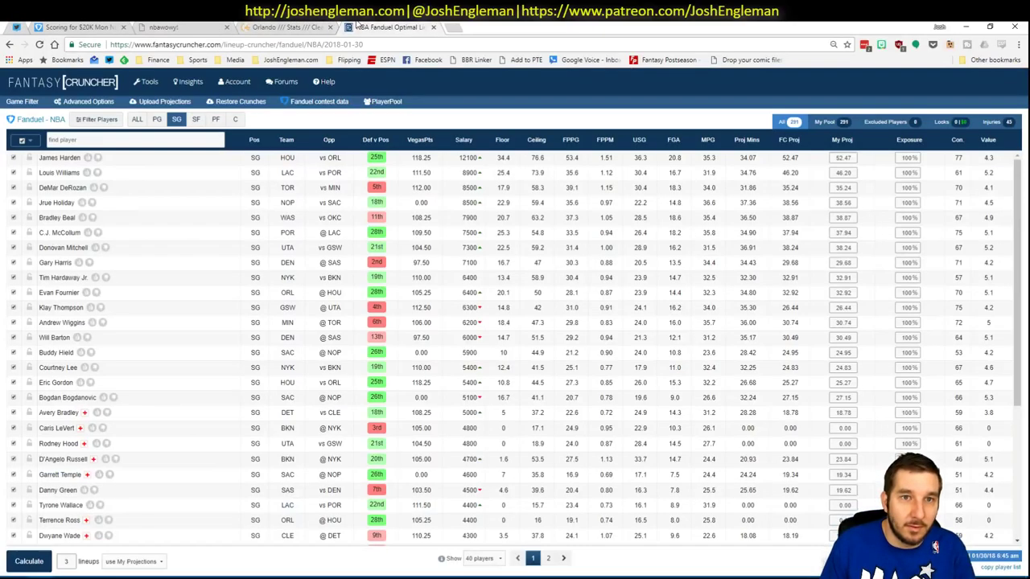
key("ctrl+Tab")
left_click(161, 101)
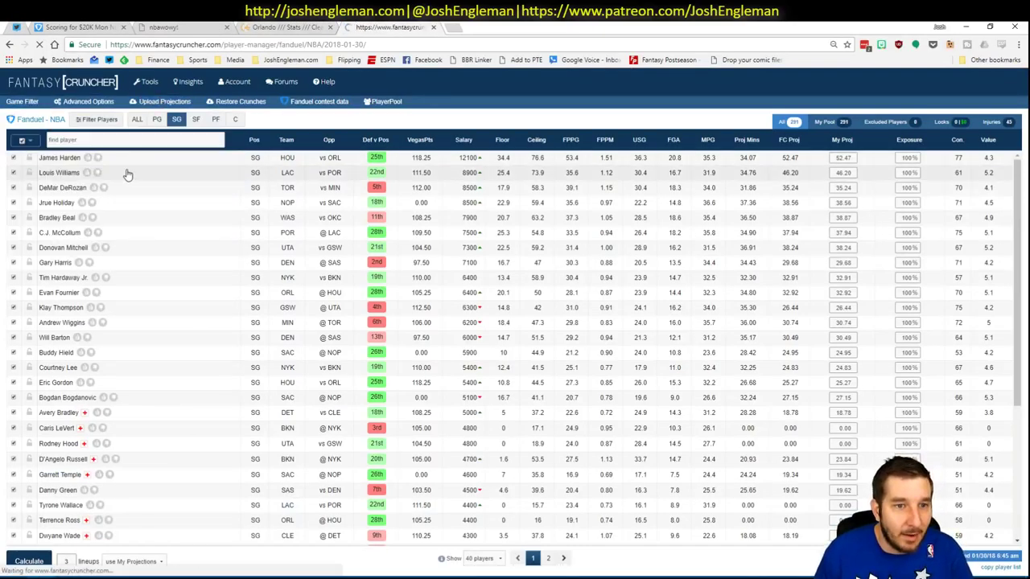
Step: Switch to Excel, refresh the projections on the Daily sheet and copy them with the sheet's Copy macro
key("alt+Tab")
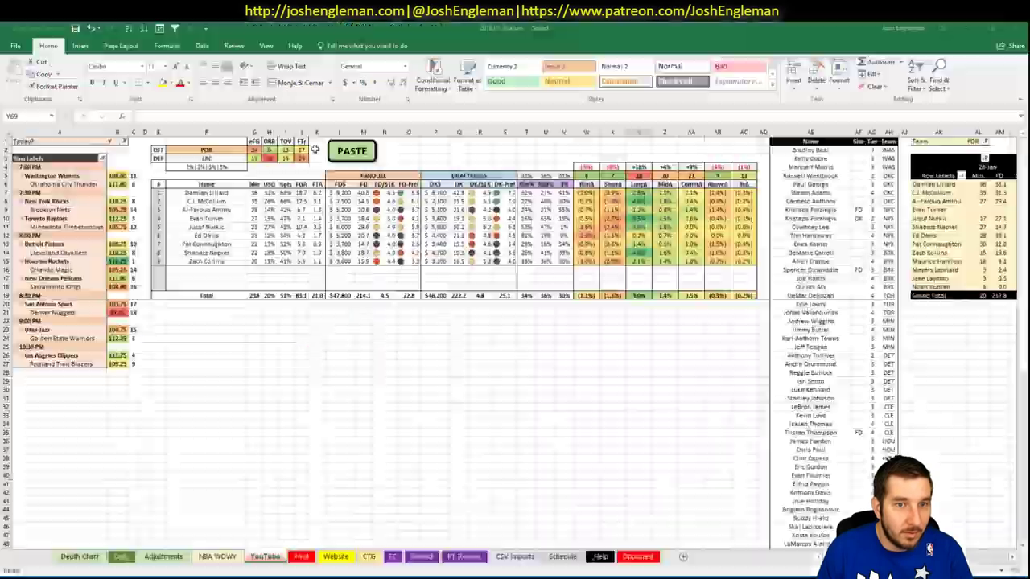
left_click(121, 556)
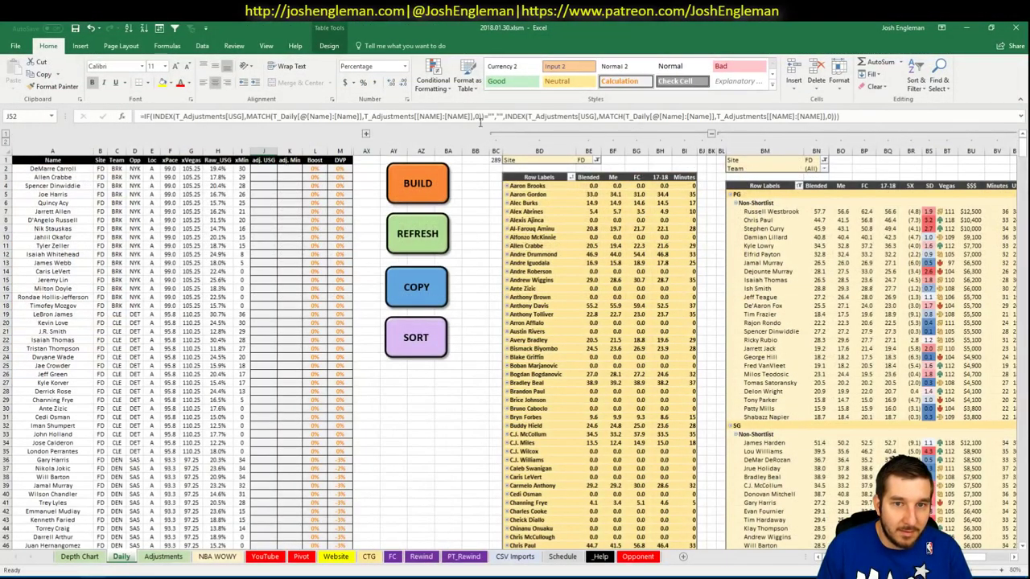
left_click(428, 239)
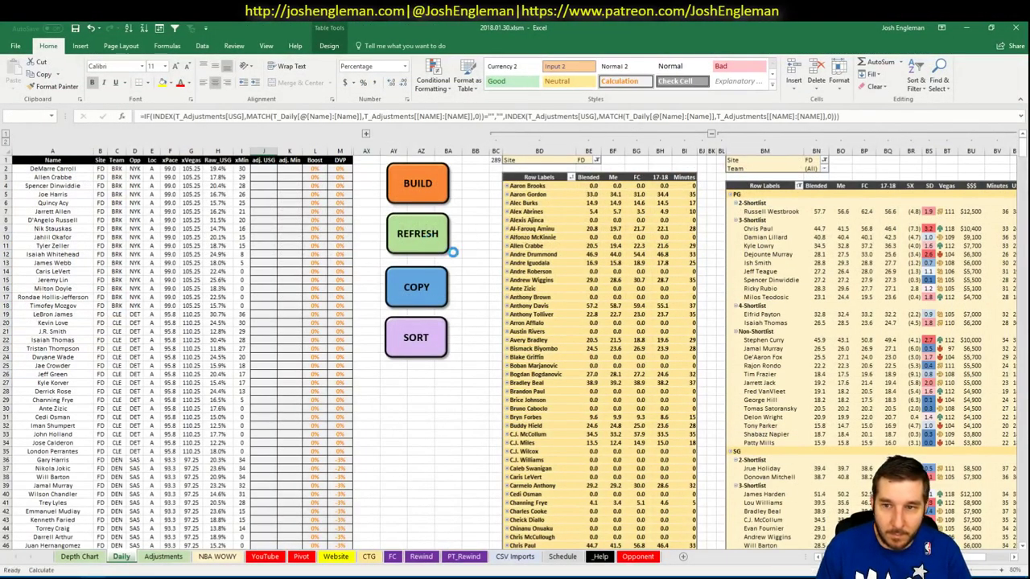
right_click(527, 228)
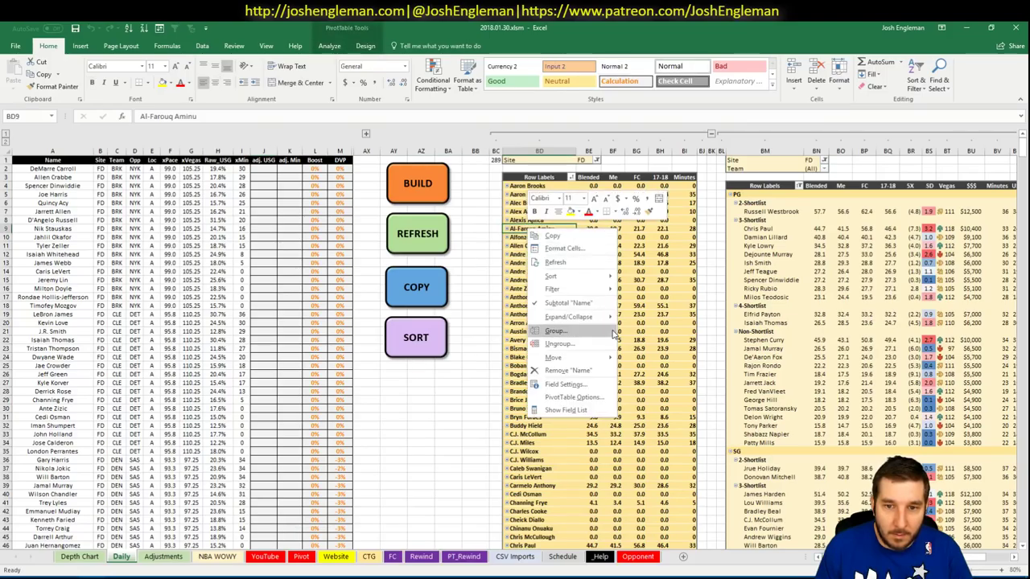
key("Escape")
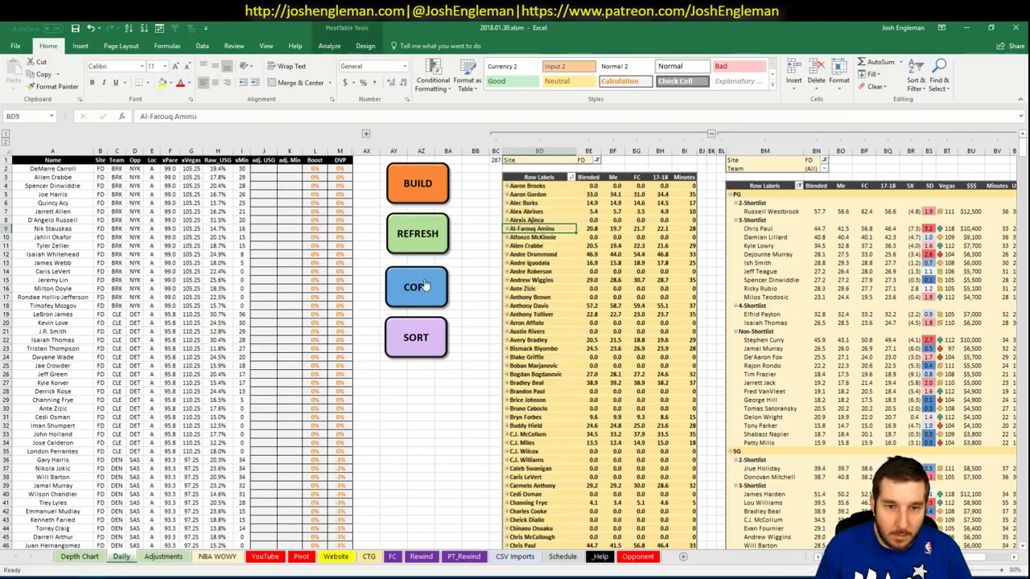
left_click(424, 285)
Step: Switch to FantasyCruncher, paste the copied projections into the Upload Player Projections table and upload them
key("alt+Tab")
left_click(339, 194)
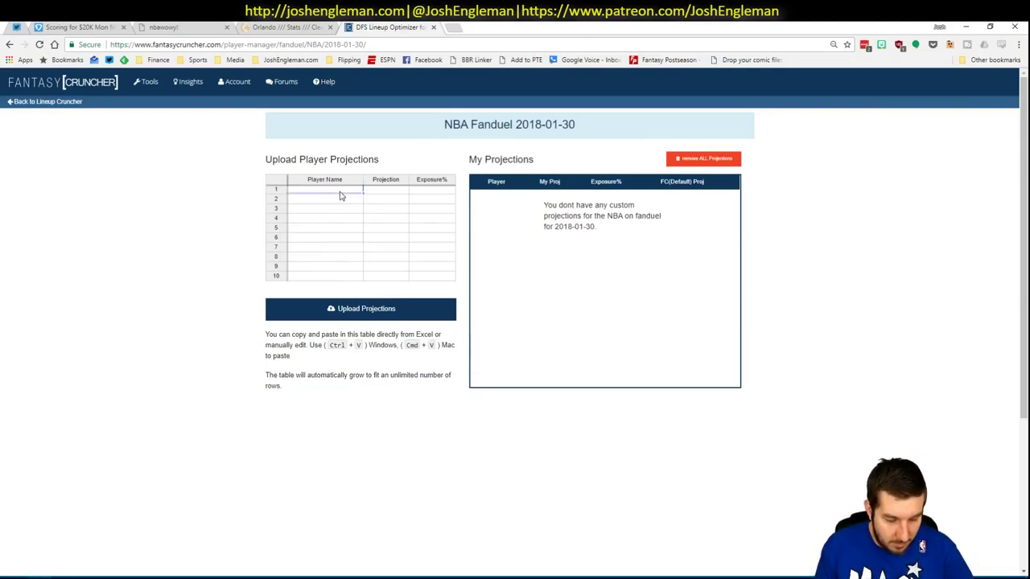
key("ctrl+v")
left_click(360, 309)
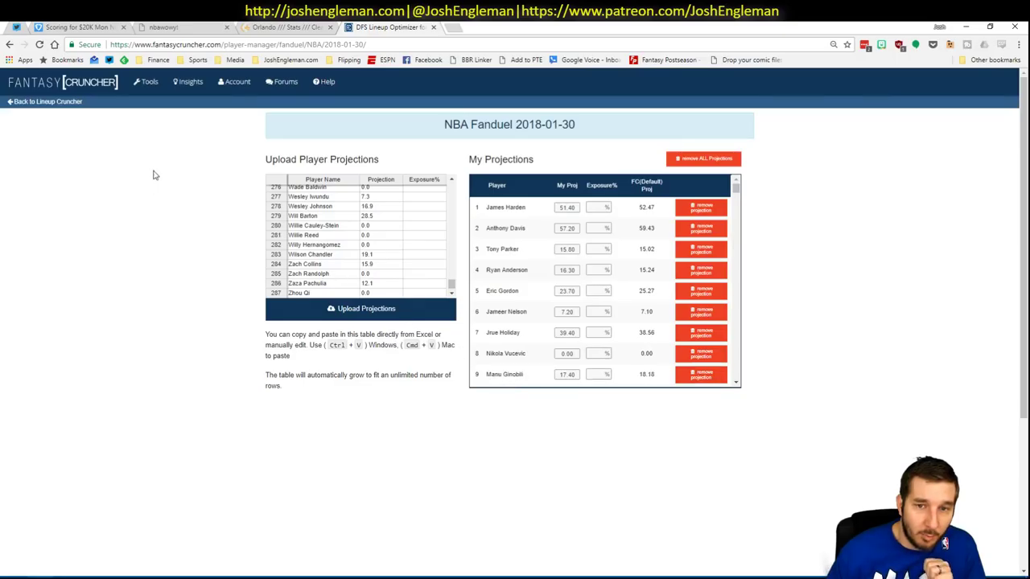
Step: Return to the FanDuel NBA Lineup Cruncher and set the number of lineups to 100
left_click(70, 103)
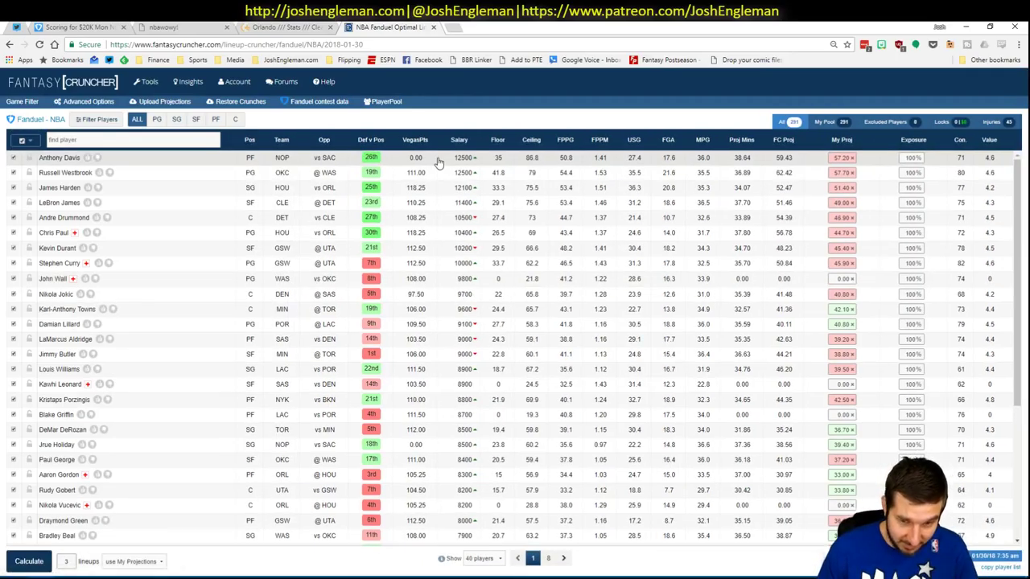
double_click(66, 561)
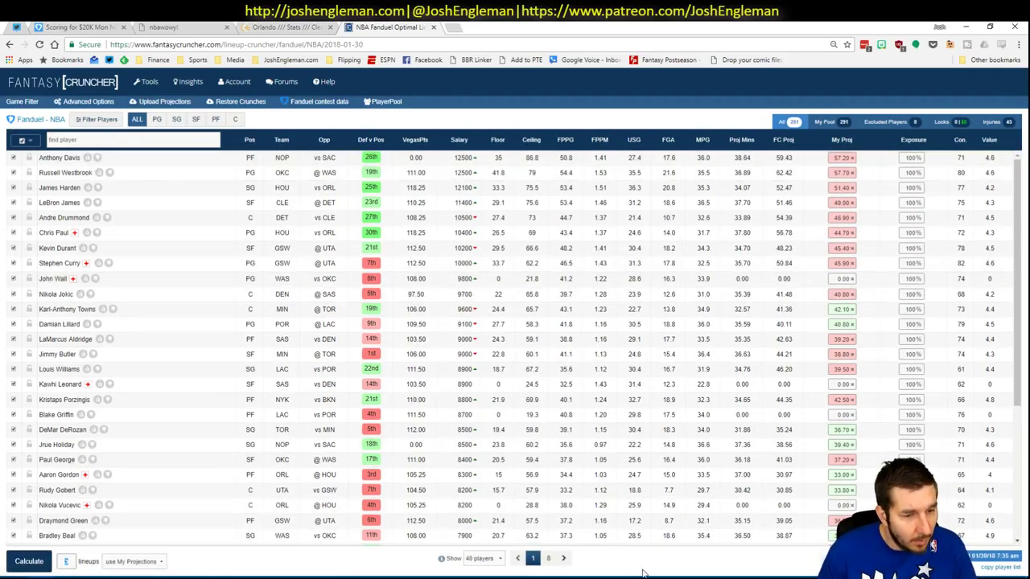
key("Tab")
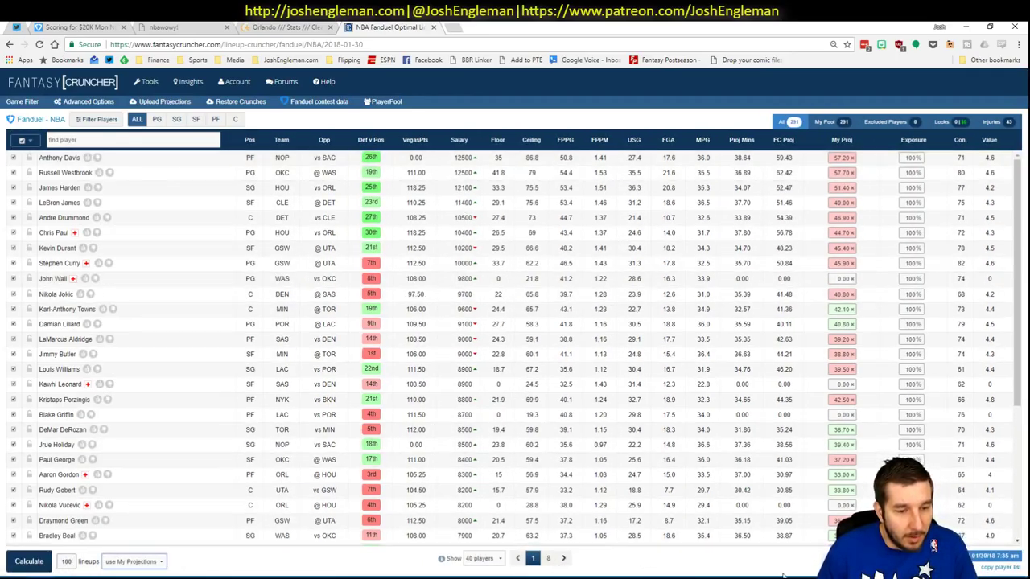
Step: Set the randomness to 10% in the advanced options and calculate the lineups
left_click(88, 101)
left_click_drag(343, 346, 354, 346)
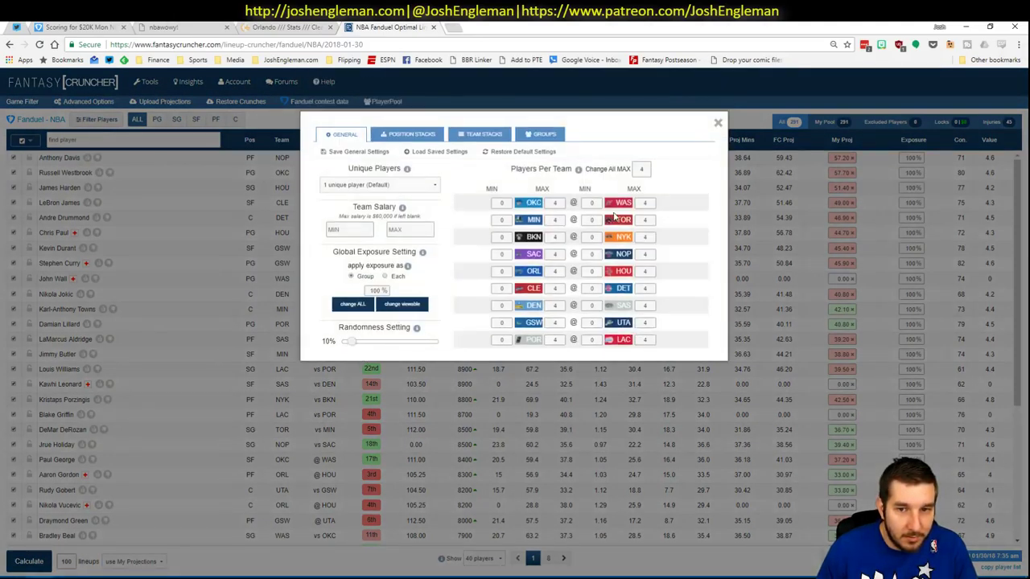
left_click(718, 123)
left_click(28, 562)
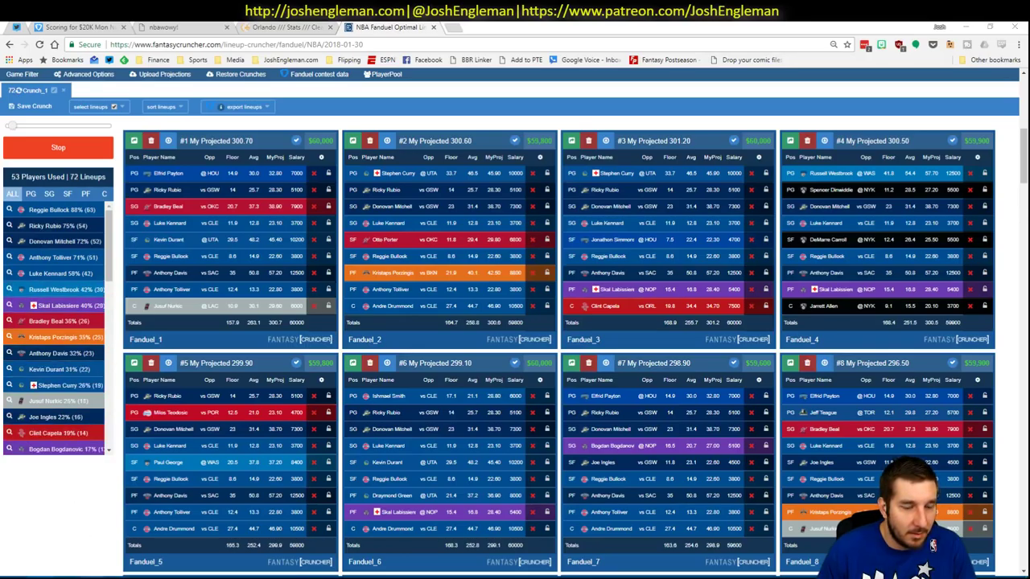
Step: Switch to Excel and set the offense team on the YouTube sheet to GSW to load its matchup projections
left_click(98, 574)
left_click(229, 556)
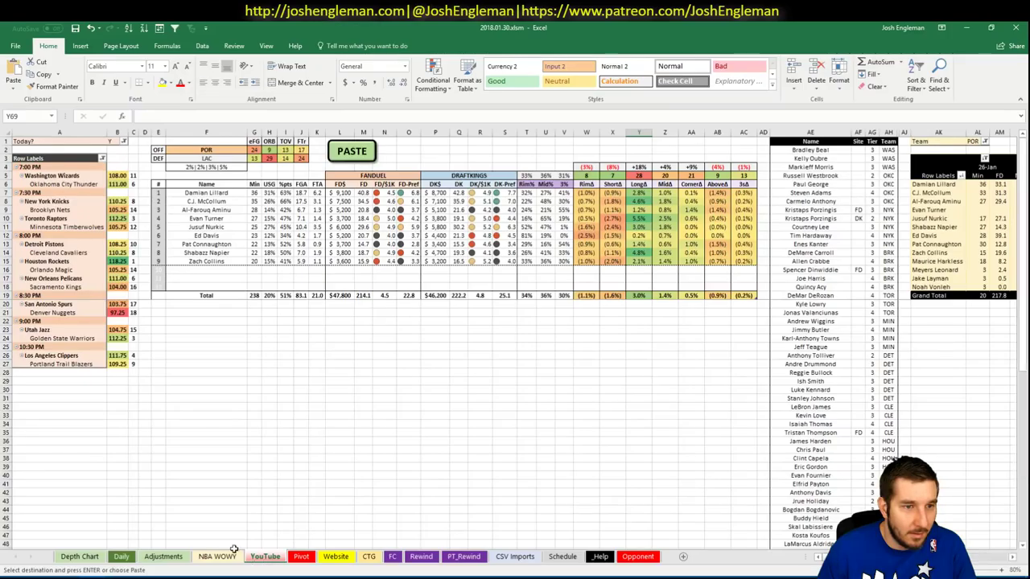
left_click(185, 491)
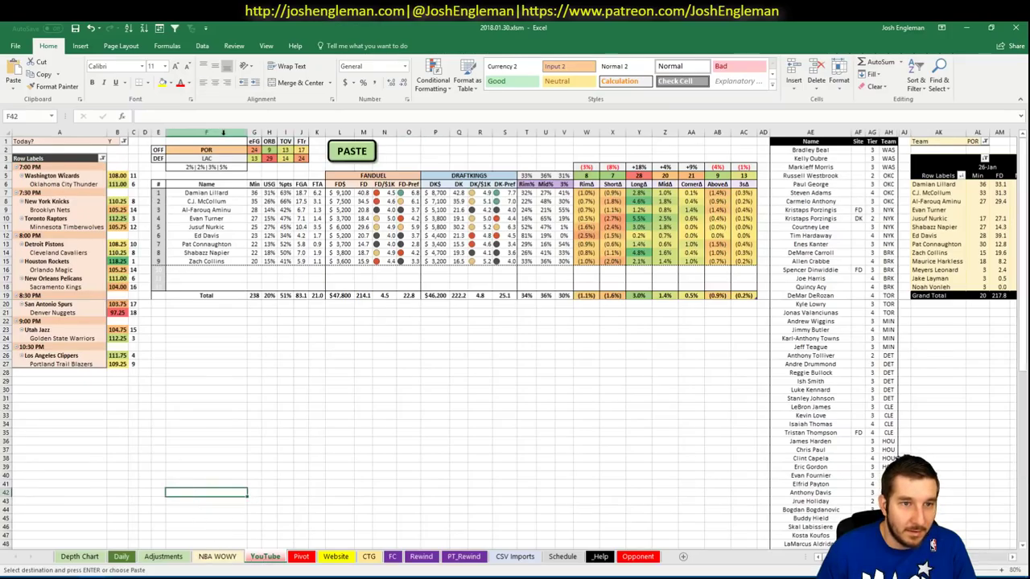
left_click(216, 150)
type("GS")
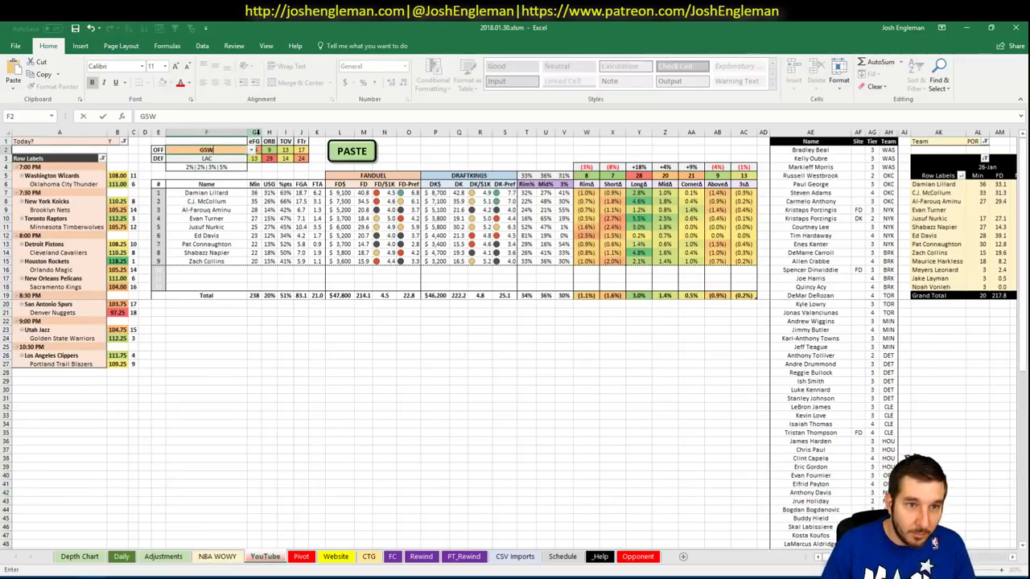
type("W")
key("Return")
left_click(337, 407)
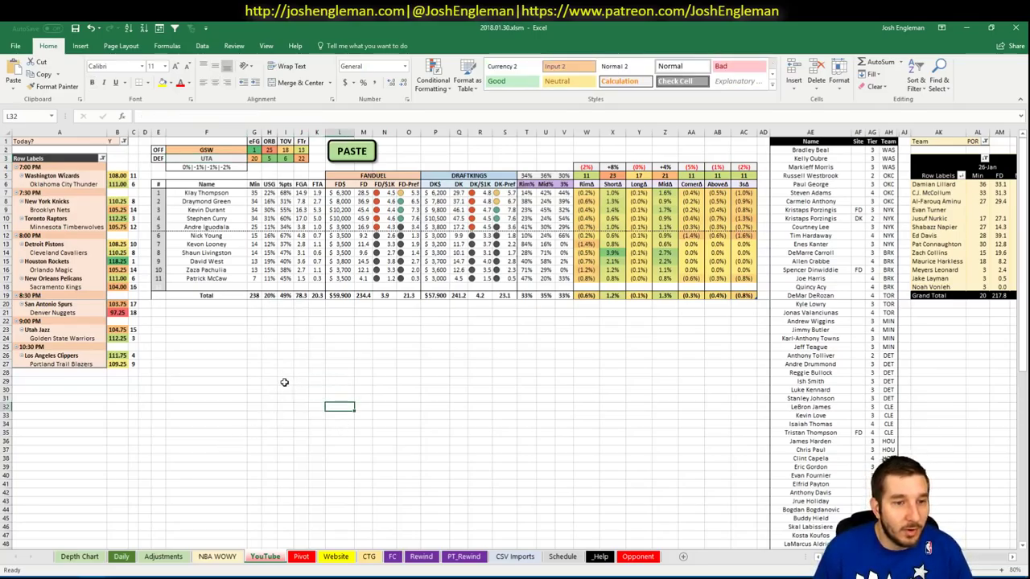
left_click(409, 400)
Step: Filter the recent games pivot table to team GSW and review the players' minutes and FD points by date
left_click(805, 398)
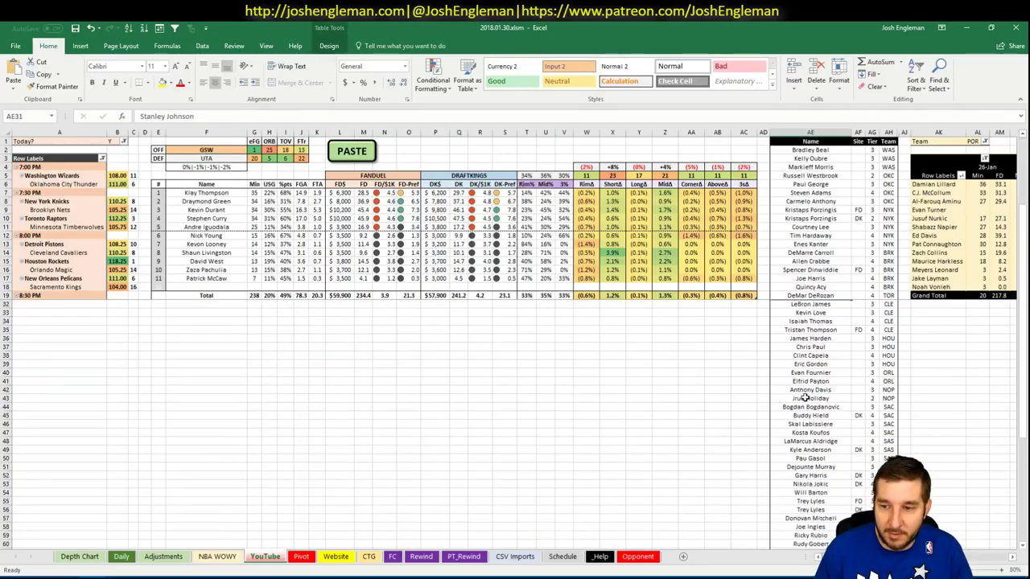
scroll(805, 398, "down", 10)
left_click(803, 371)
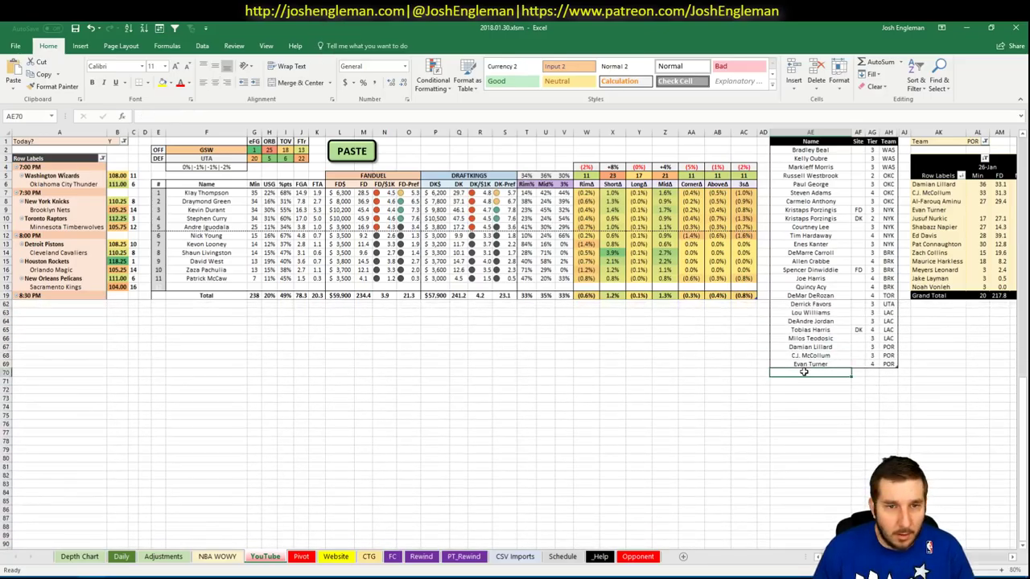
left_click(973, 142)
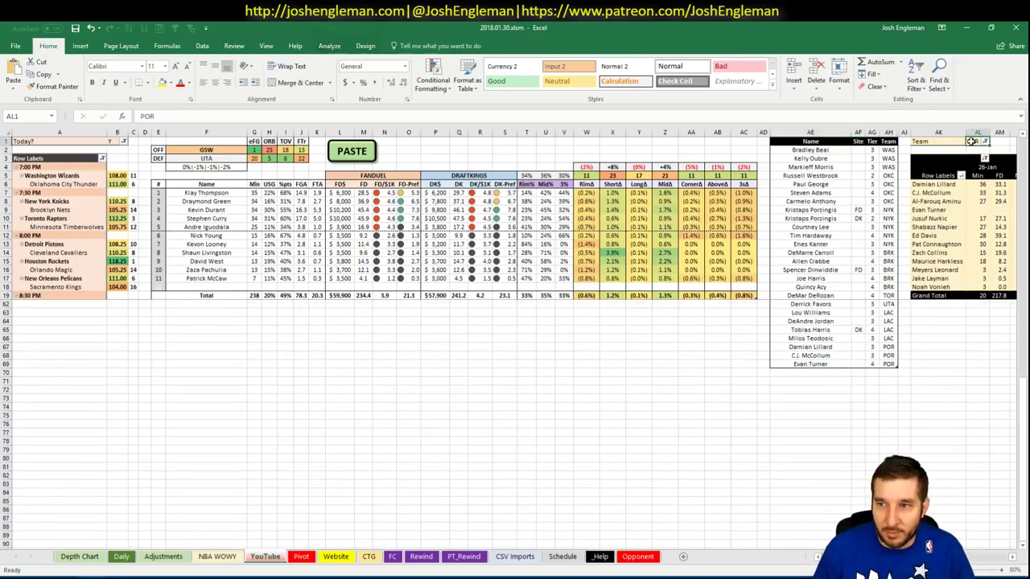
type("GSW")
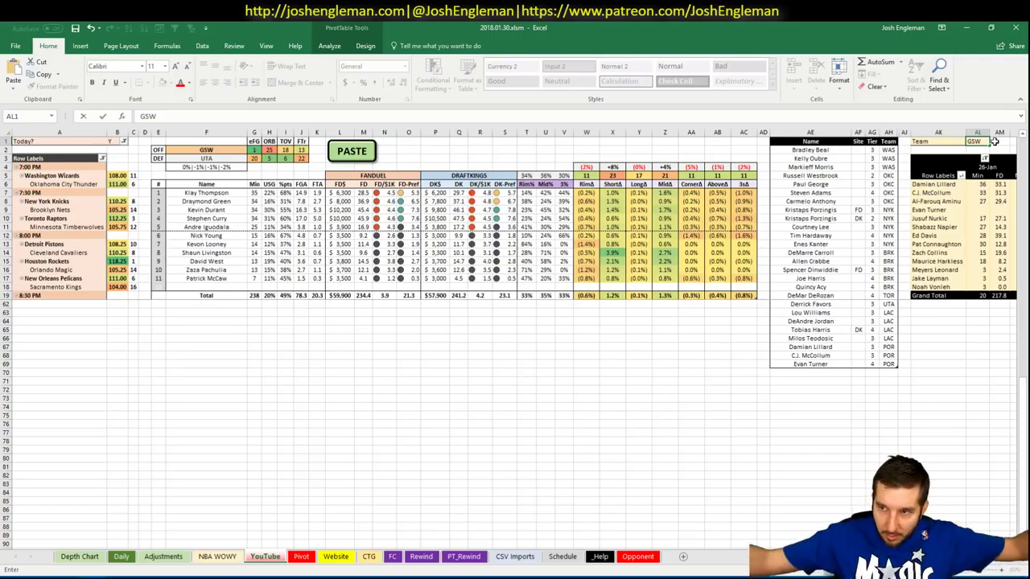
key("Return")
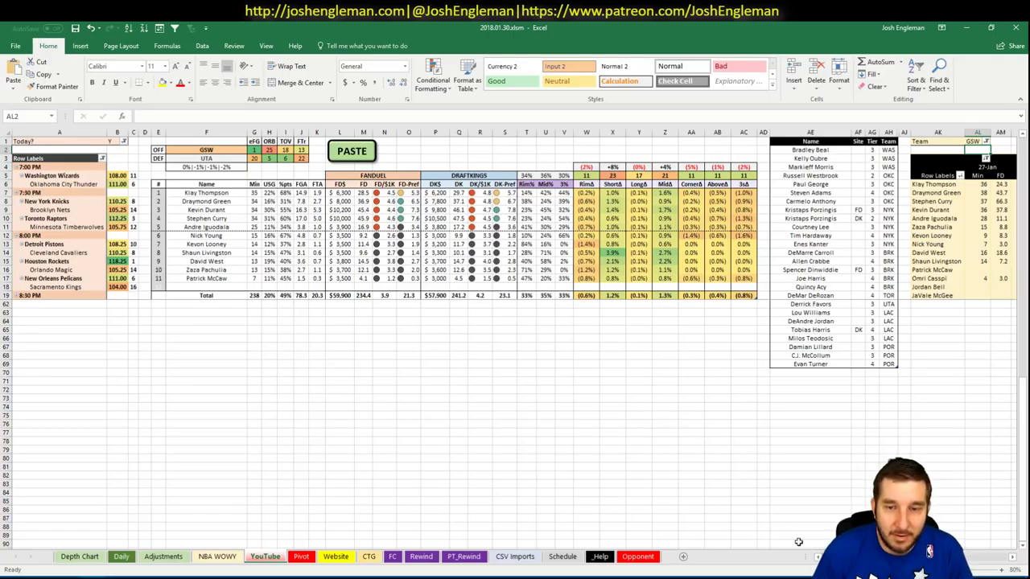
scroll(515, 322, "right", 7)
scroll(515, 322, "left", 1)
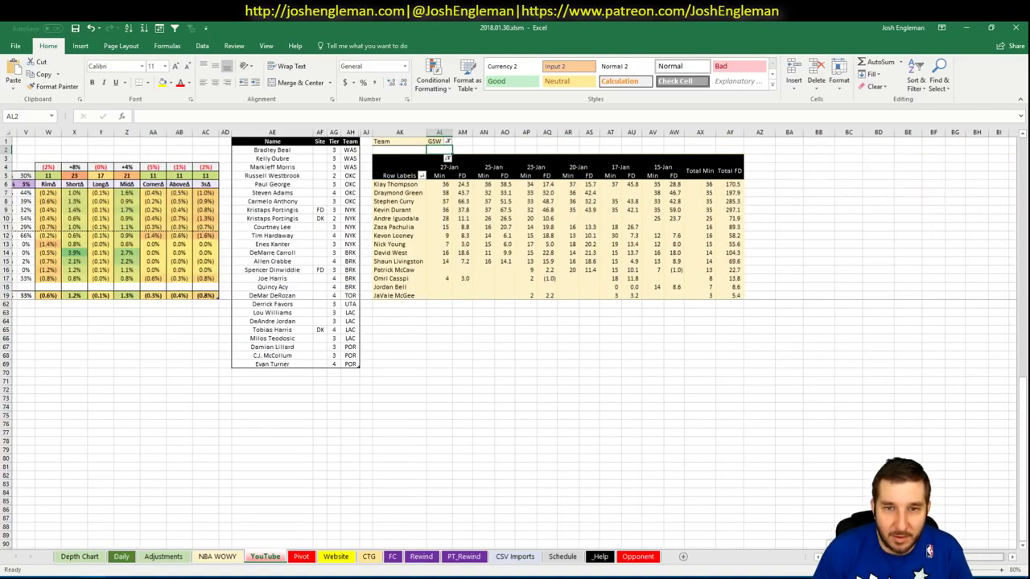
scroll(735, 529, "left", 7)
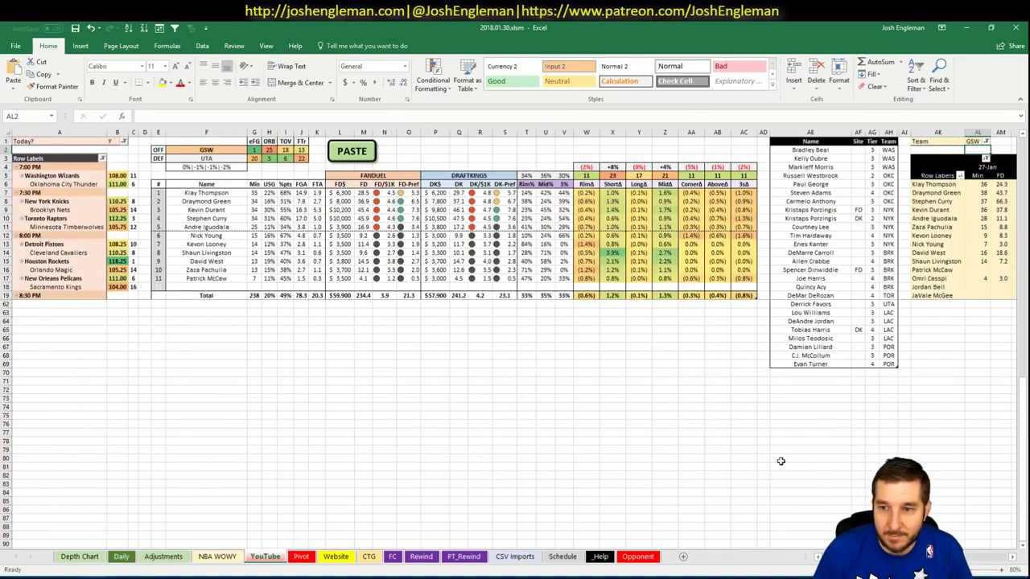
Step: Add Klay Thompson to the first empty row of the player list with tier 3
left_click(811, 366)
left_click(812, 372)
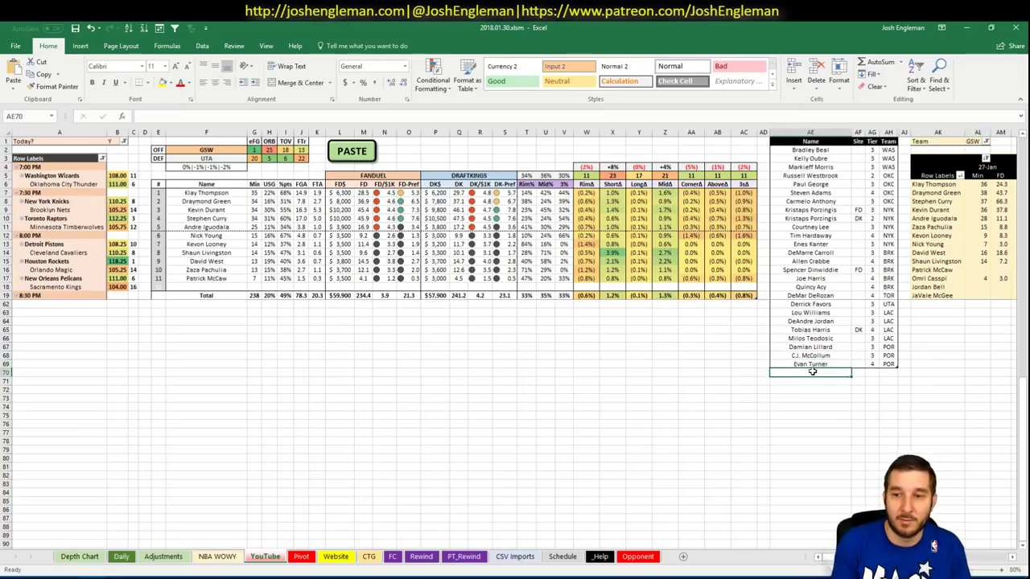
type("Klay T")
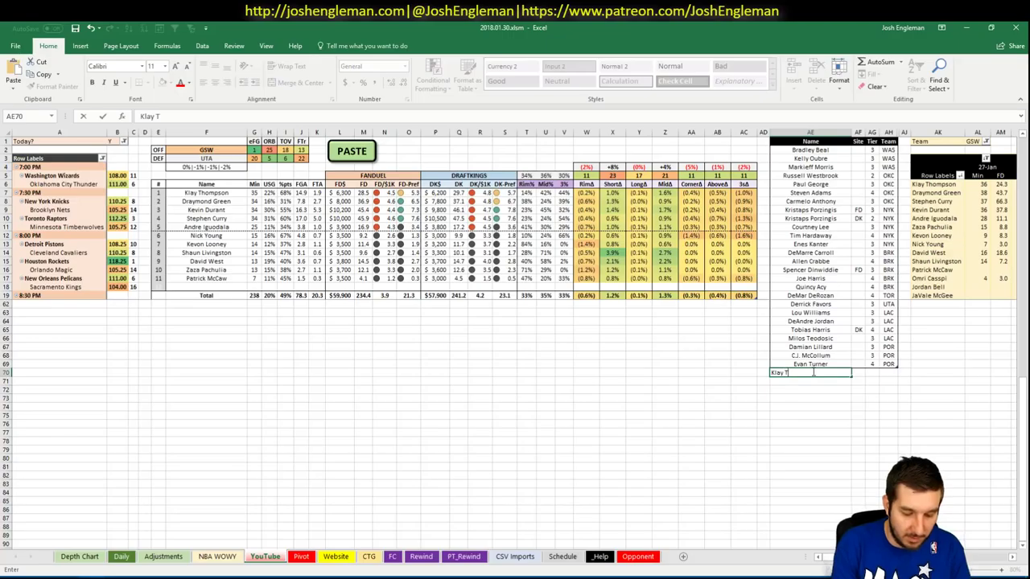
type("hompson")
key("Tab")
key("Tab")
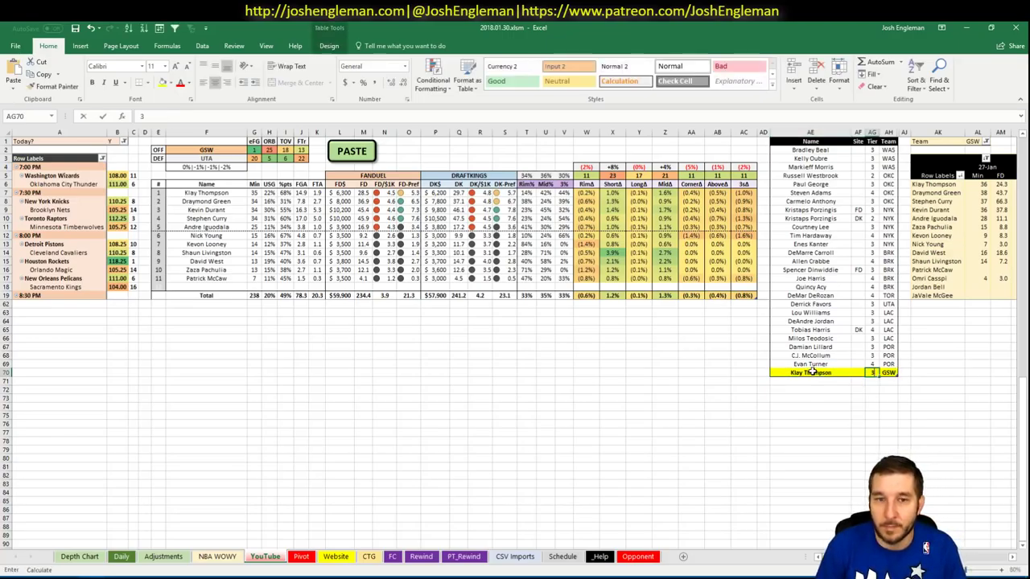
type("3")
key("Return")
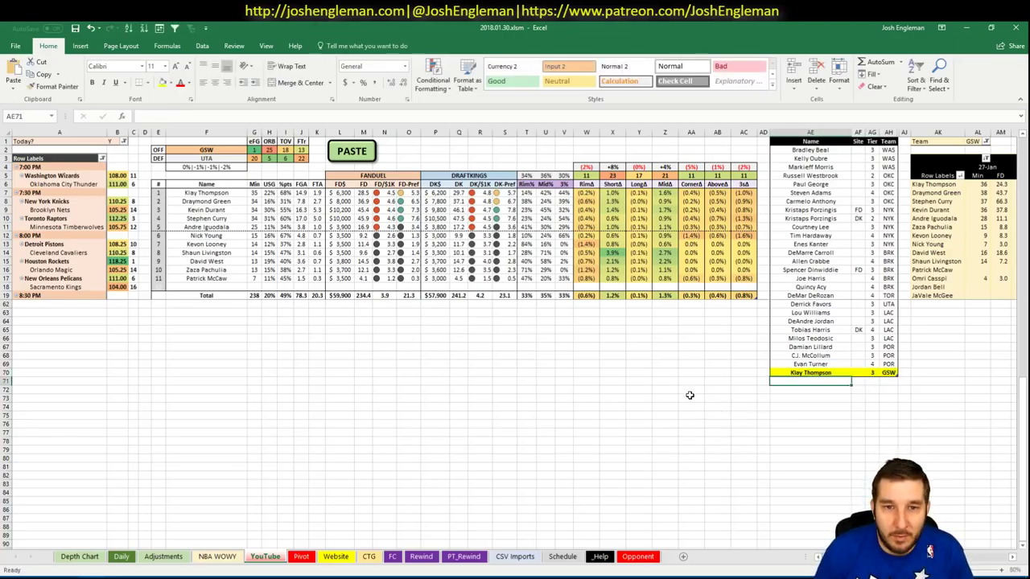
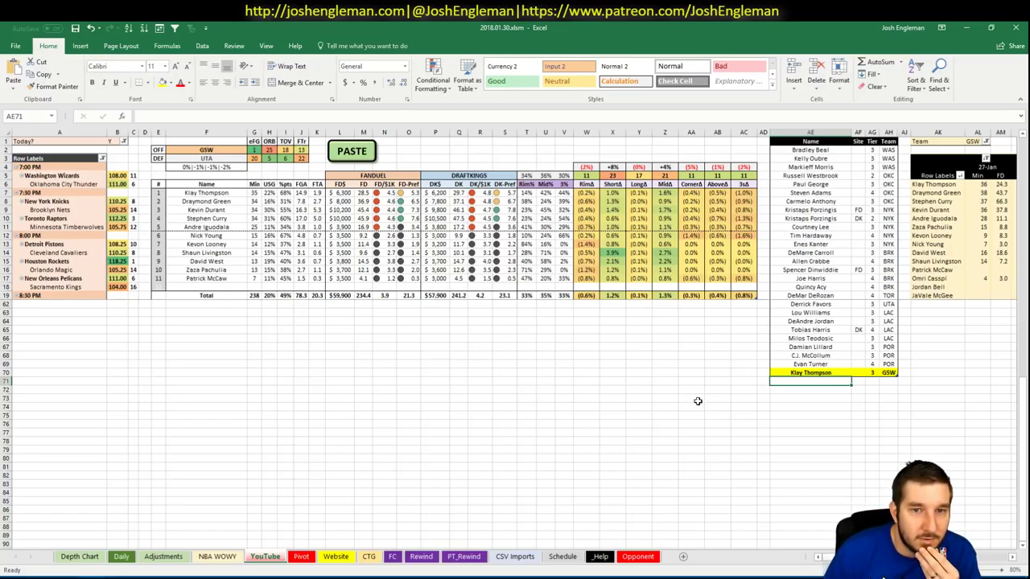
Step: Check the Warriors' recent games and add Draymond Green below Klay Thompson in the player list with tier 3
scroll(515, 338, "right", 4)
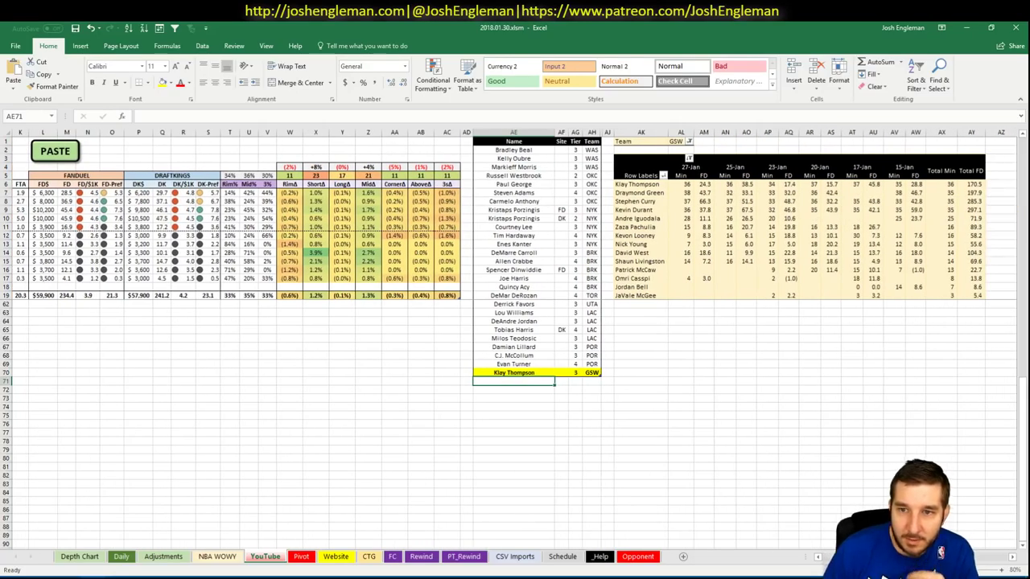
scroll(840, 513, "left", 4)
left_click(804, 545)
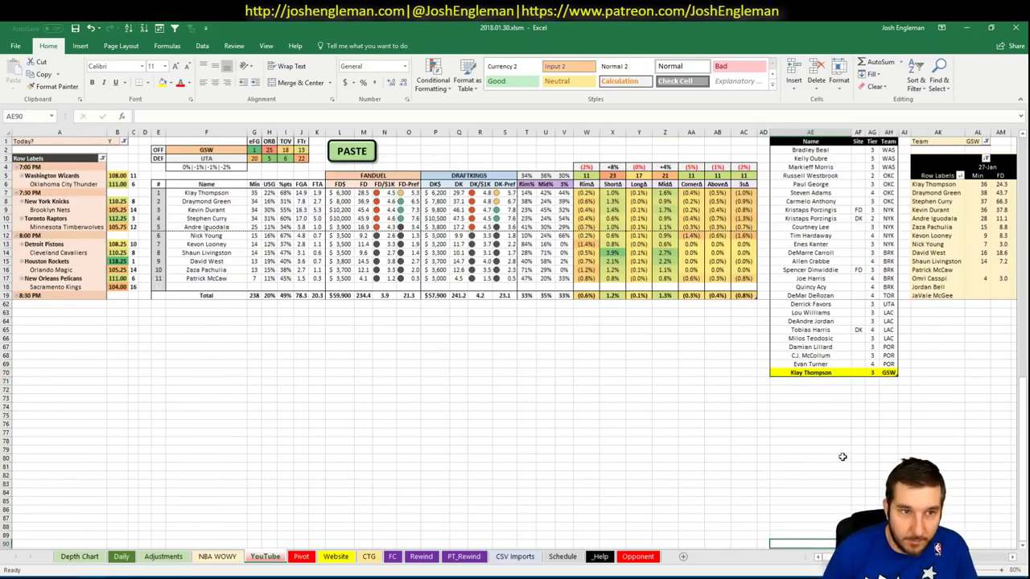
left_click(805, 381)
type("Dr")
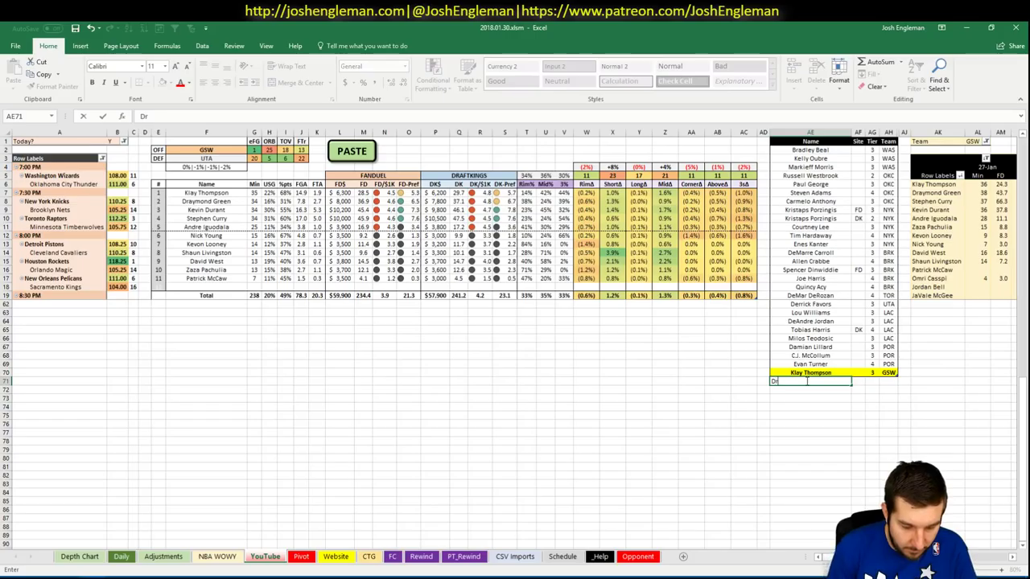
type("aymond")
key("Tab")
key("Tab")
type("3")
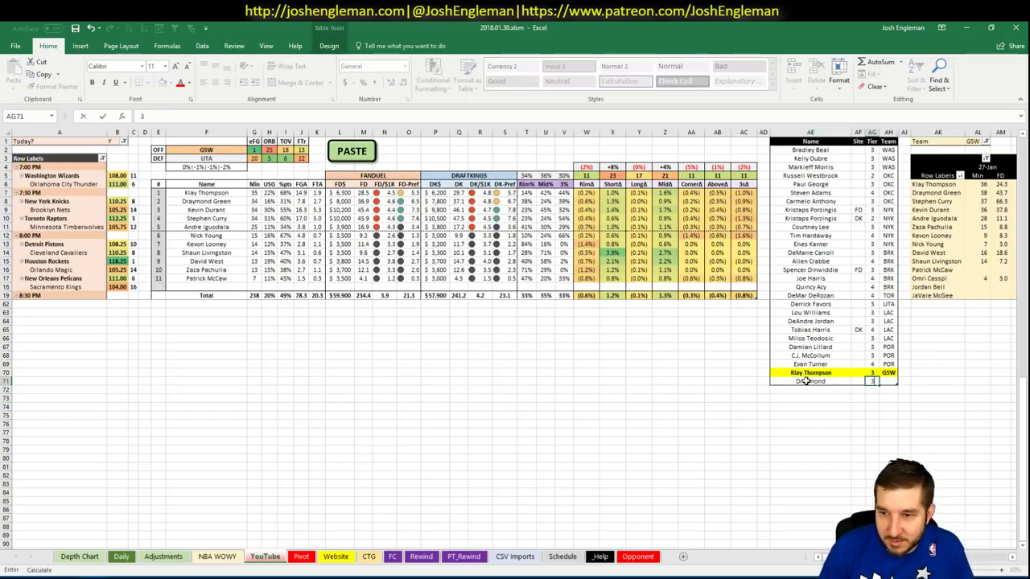
key("Return")
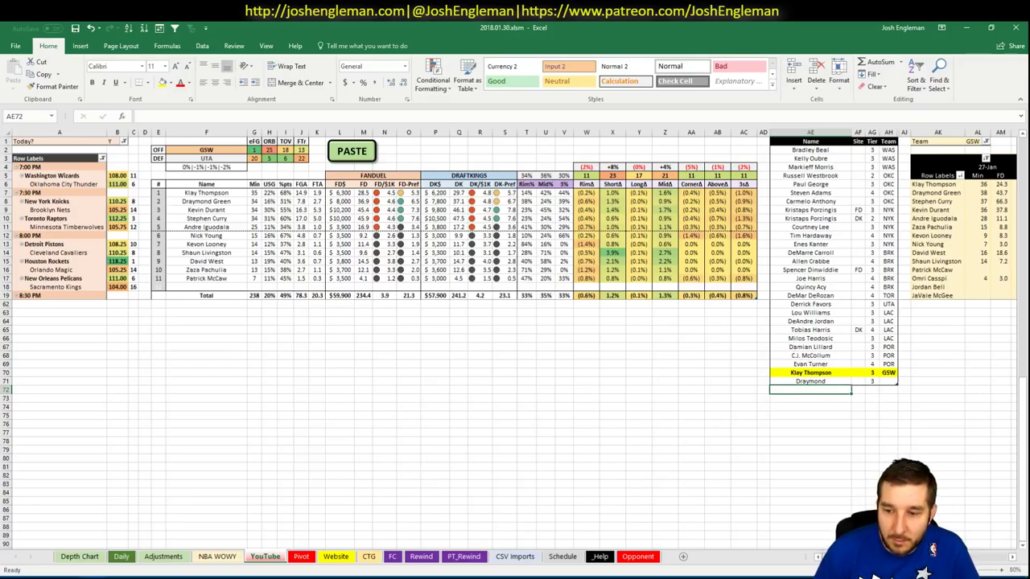
key("Up")
key("F2")
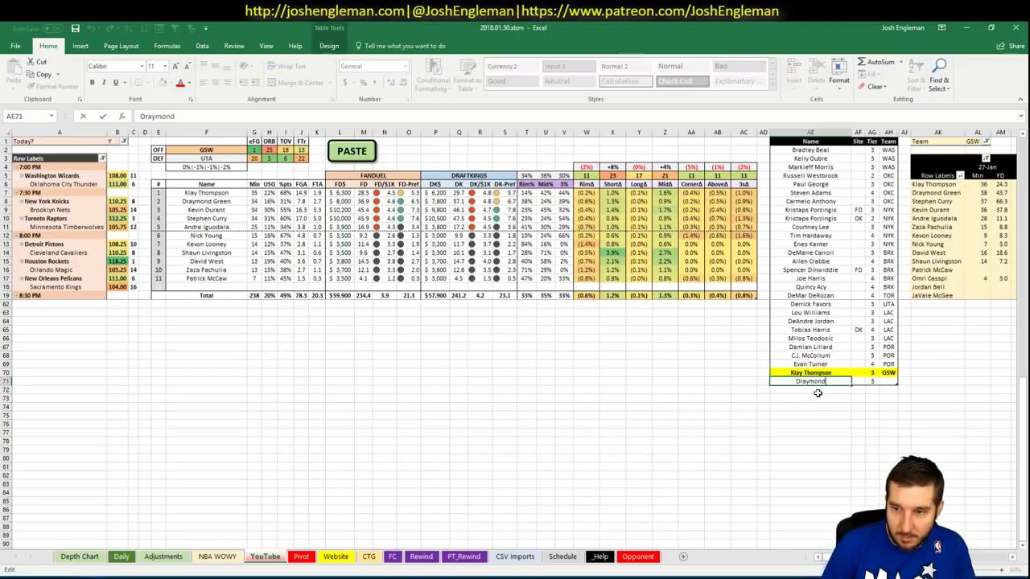
type("Green")
key("Return")
Step: Add Kevin Durant to the player list and, after comparing the Warriors' recent games, set his tier to 3
type("Kevin Durant")
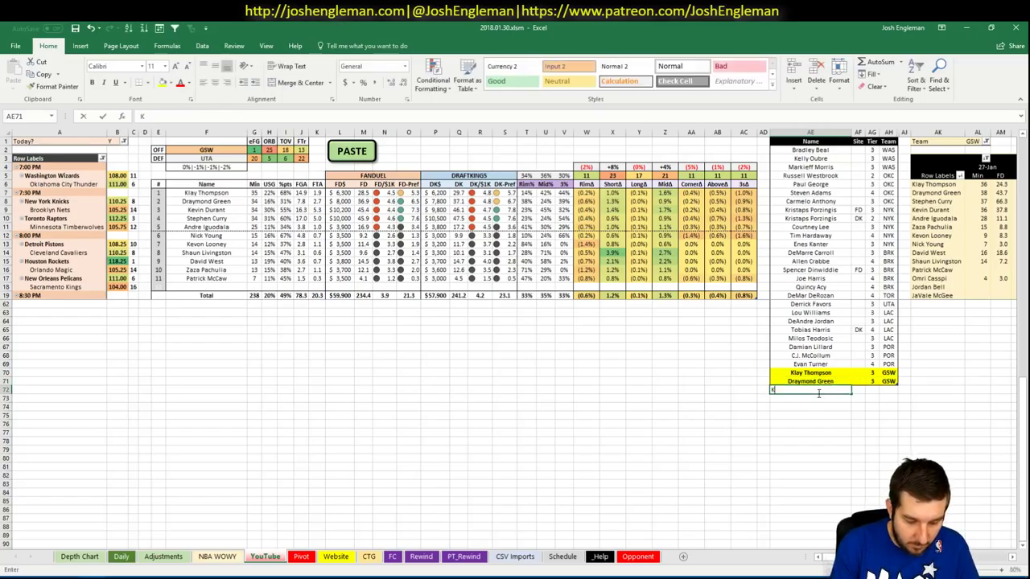
key("Tab")
key("Tab")
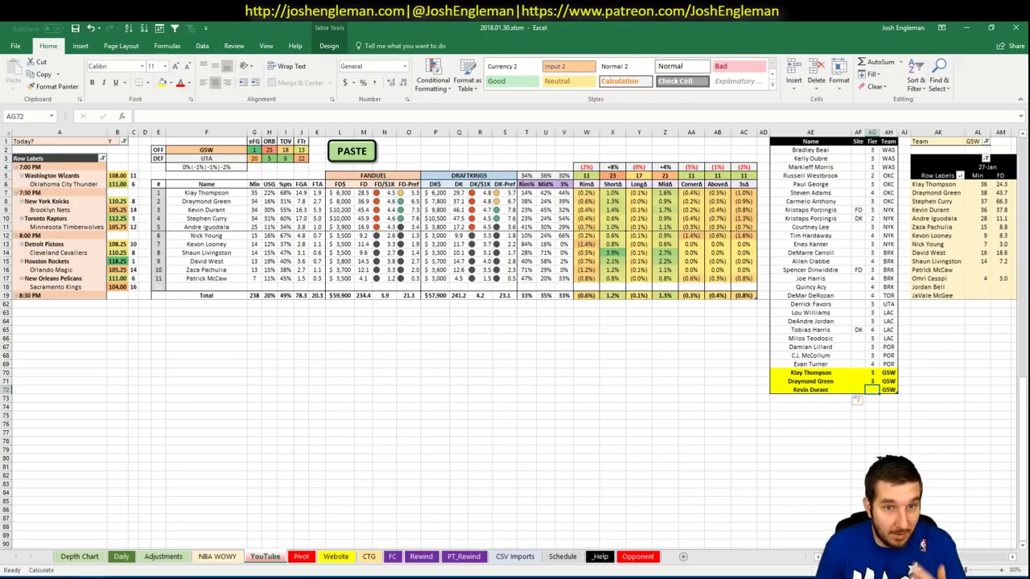
scroll(515, 338, "right", 2)
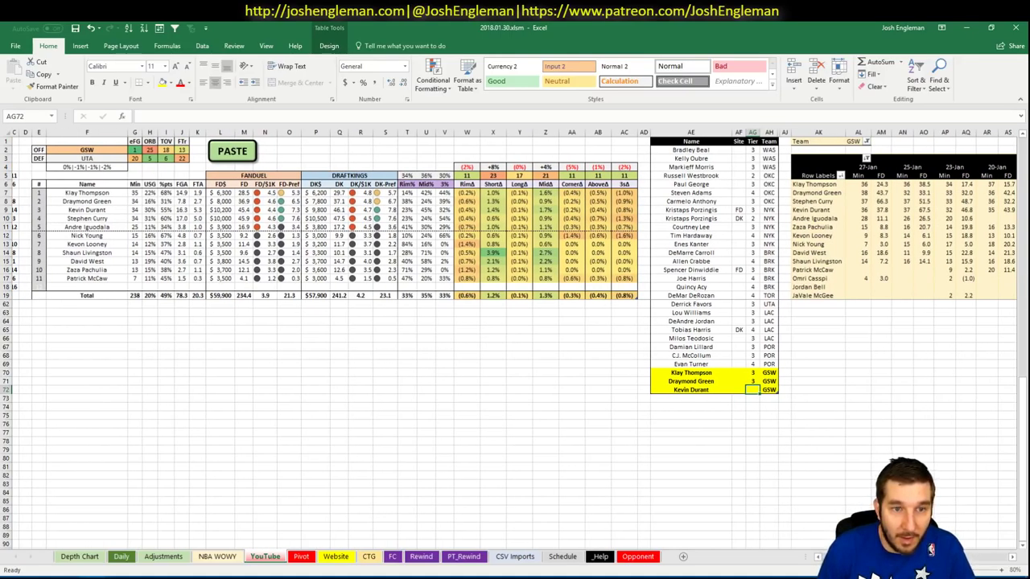
scroll(515, 338, "right", 3)
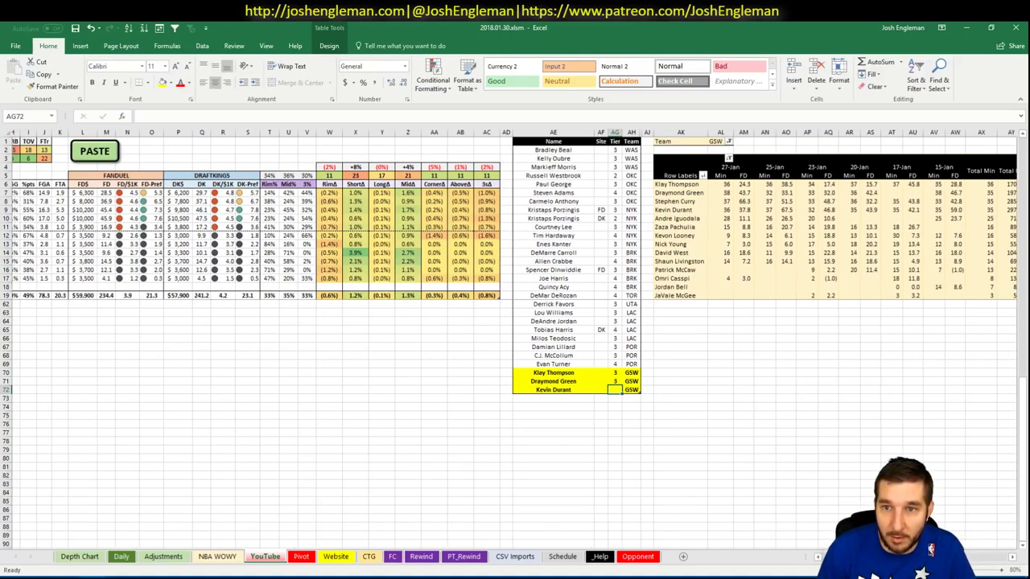
scroll(515, 338, "left", 4)
scroll(515, 338, "right", 7)
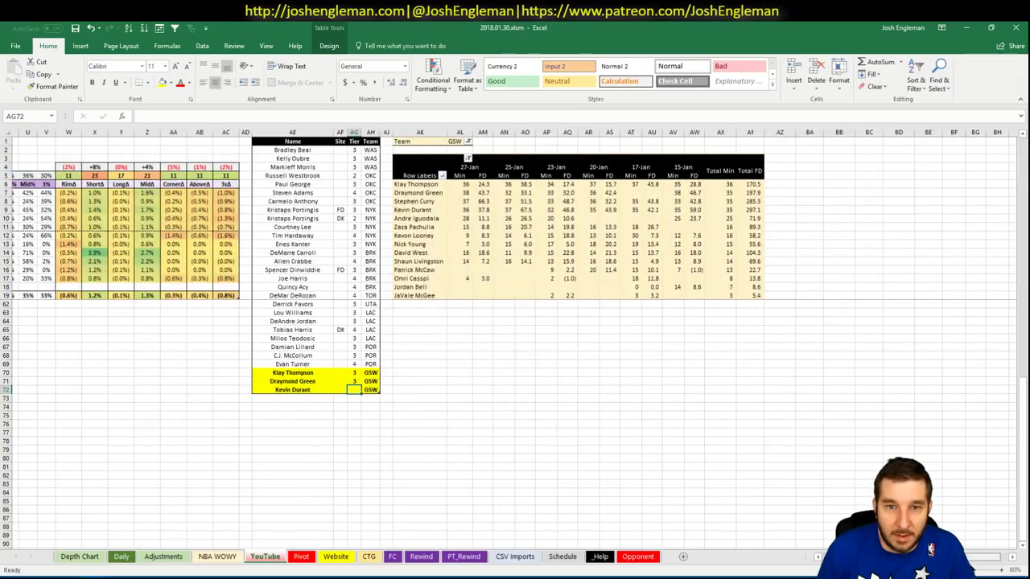
scroll(515, 338, "left", 7)
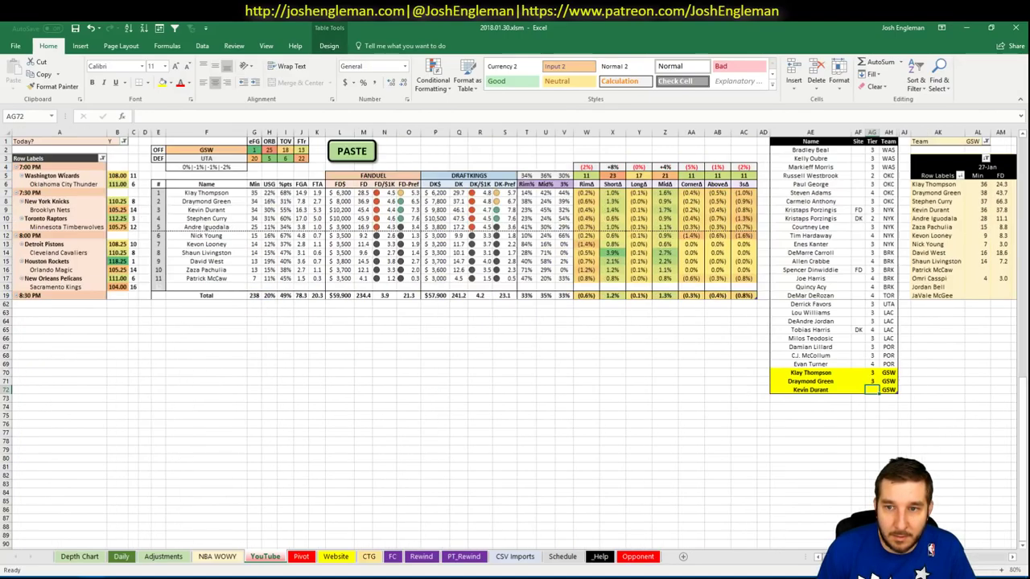
type("3")
key("Return")
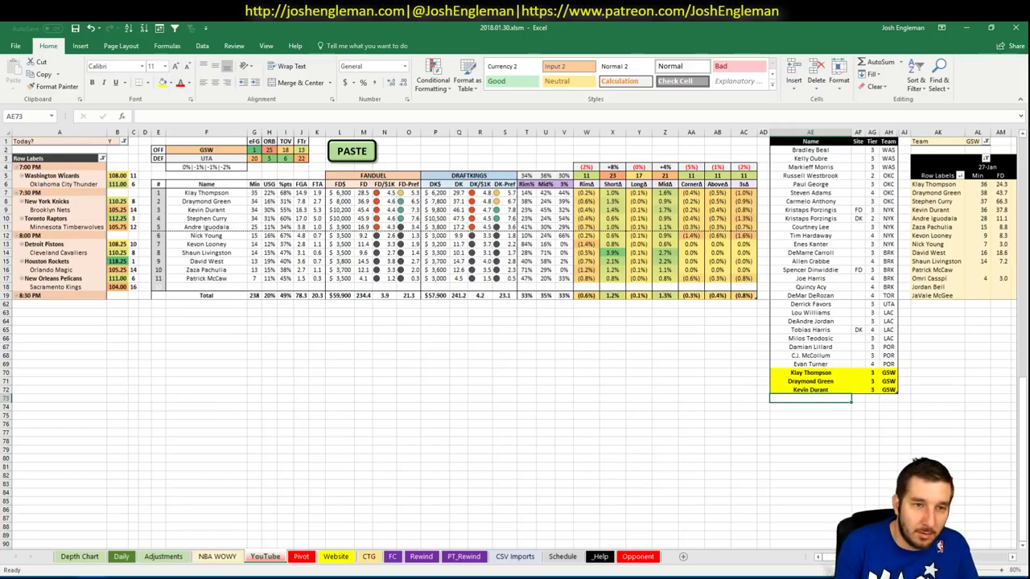
Step: Add Stephen Curry below Kevin Durant in the player list with tier 3
type("Stephen Curry")
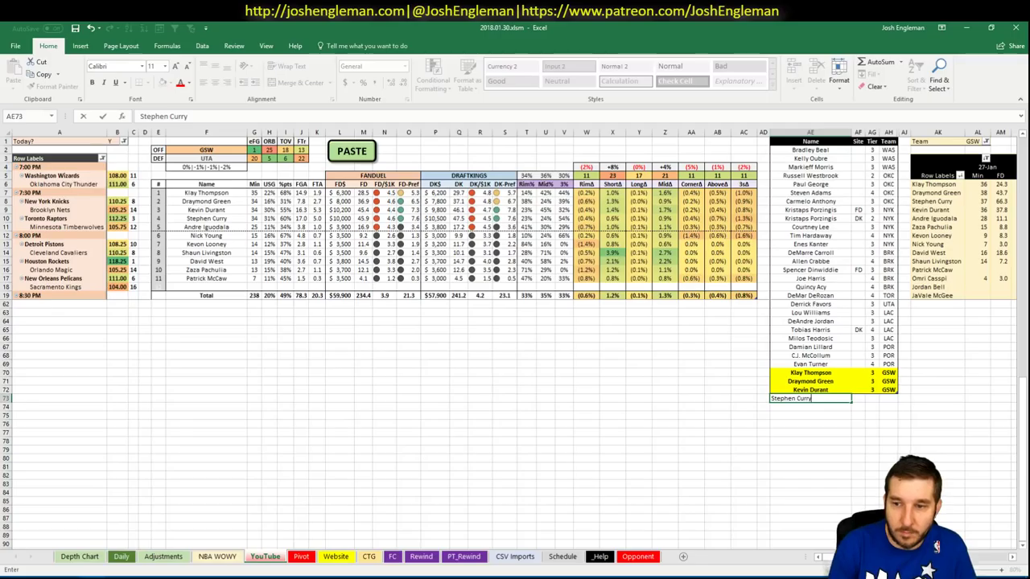
key("Return")
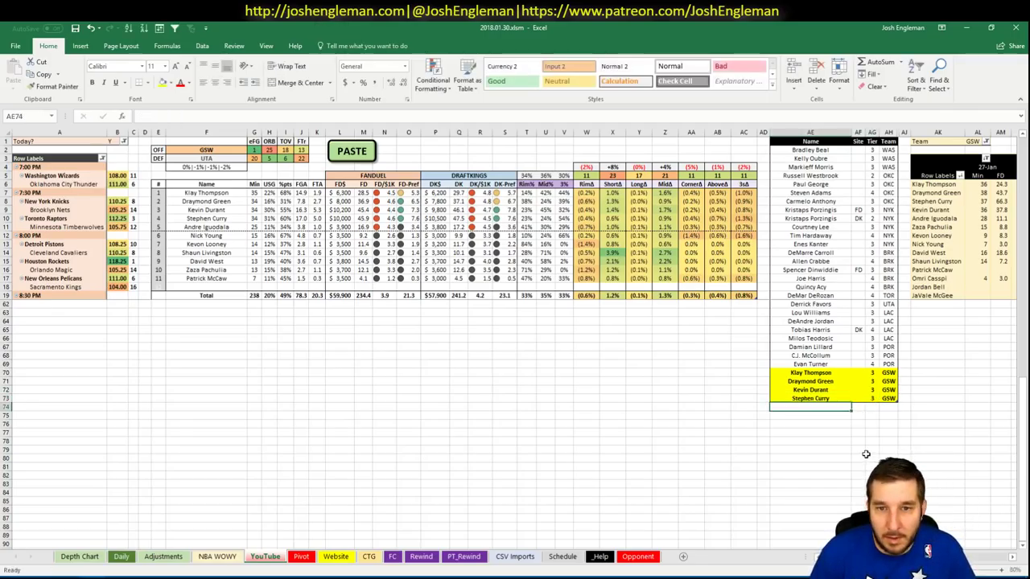
left_click(598, 379)
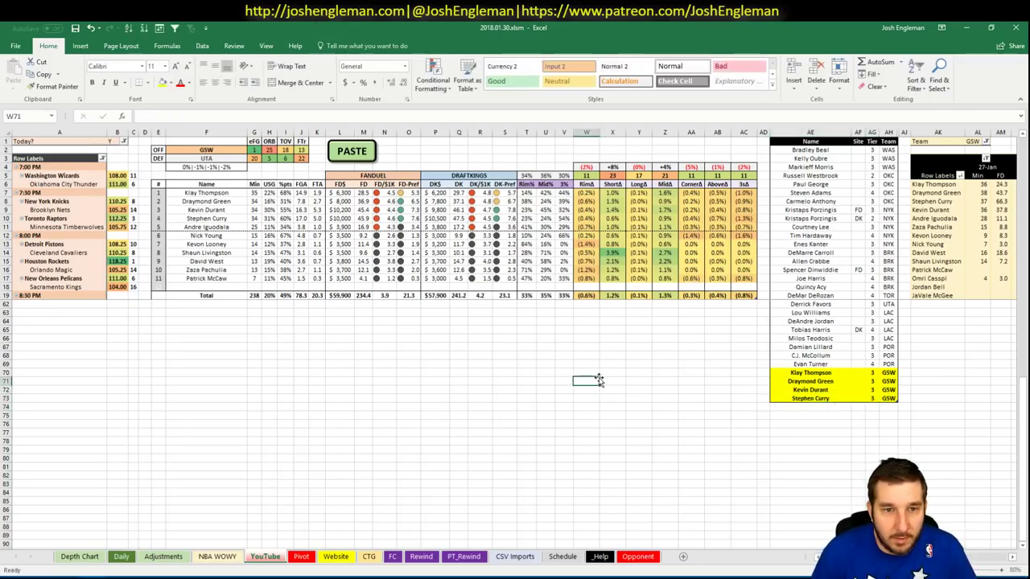
Step: Switch to FantasyCruncher in the browser, filter the lineups to those with Reggie Bullock, and examine the overall and SG player exposures
left_click(61, 577)
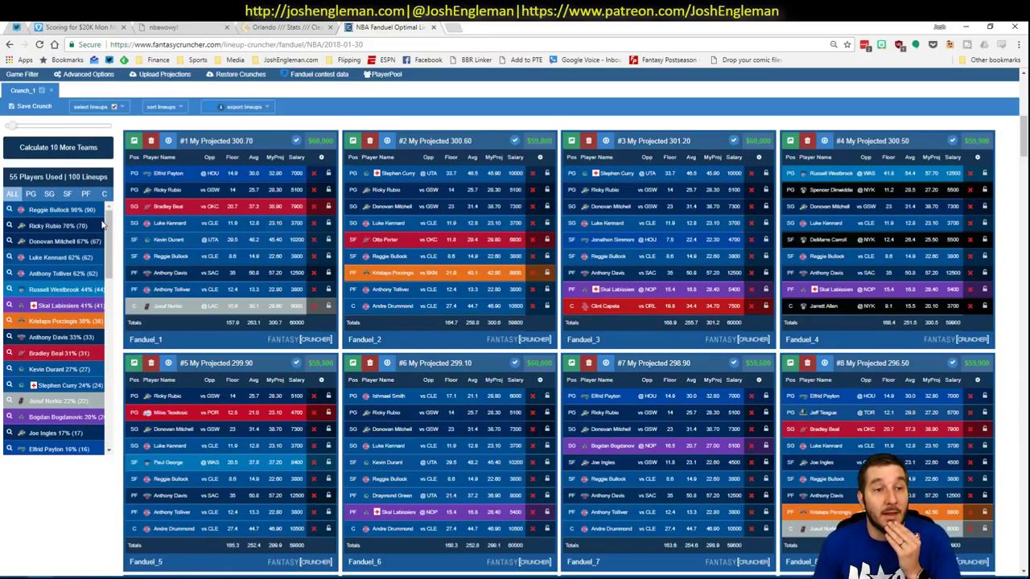
left_click(11, 209)
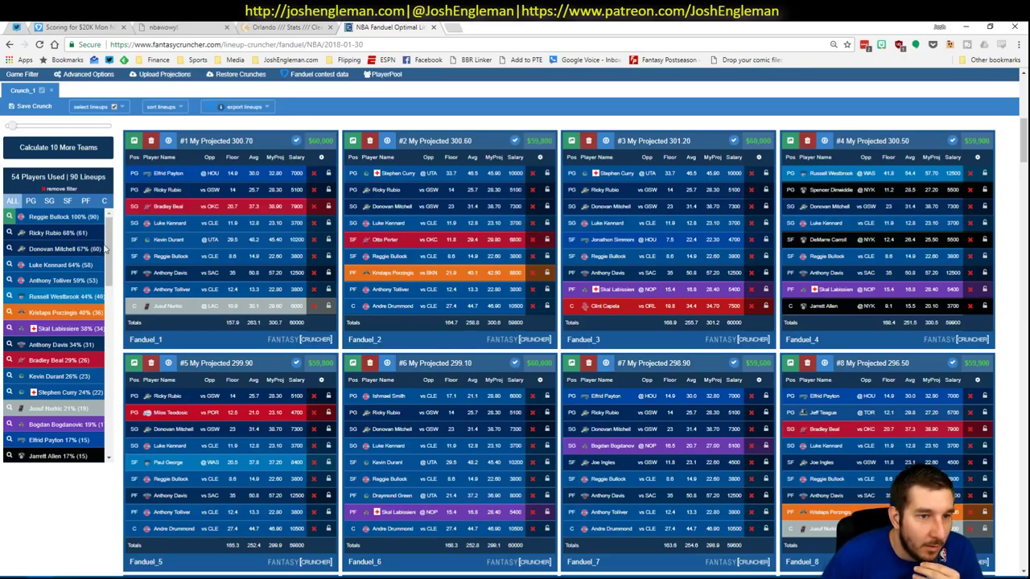
left_click_drag(108, 249, 111, 221)
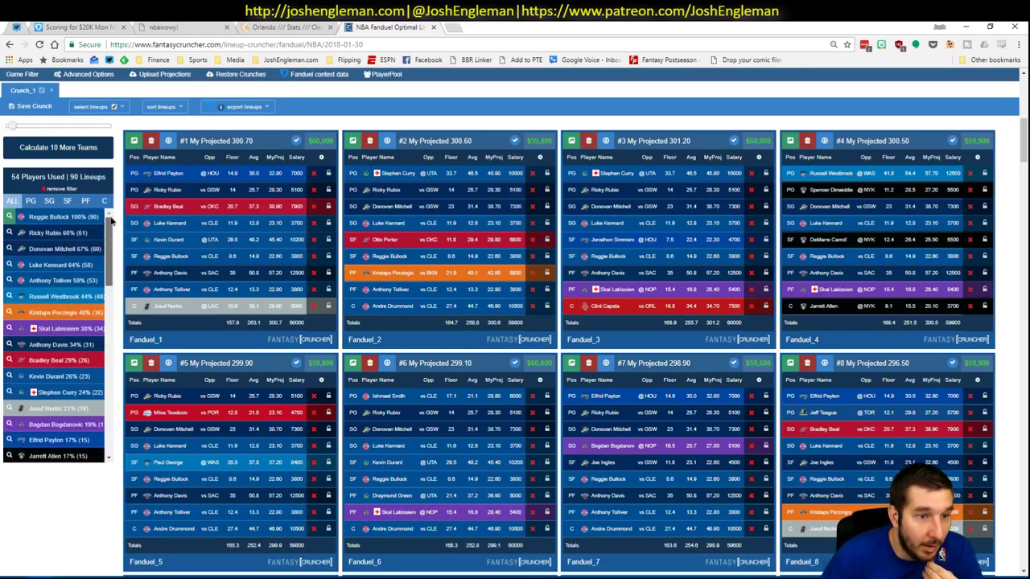
left_click(49, 202)
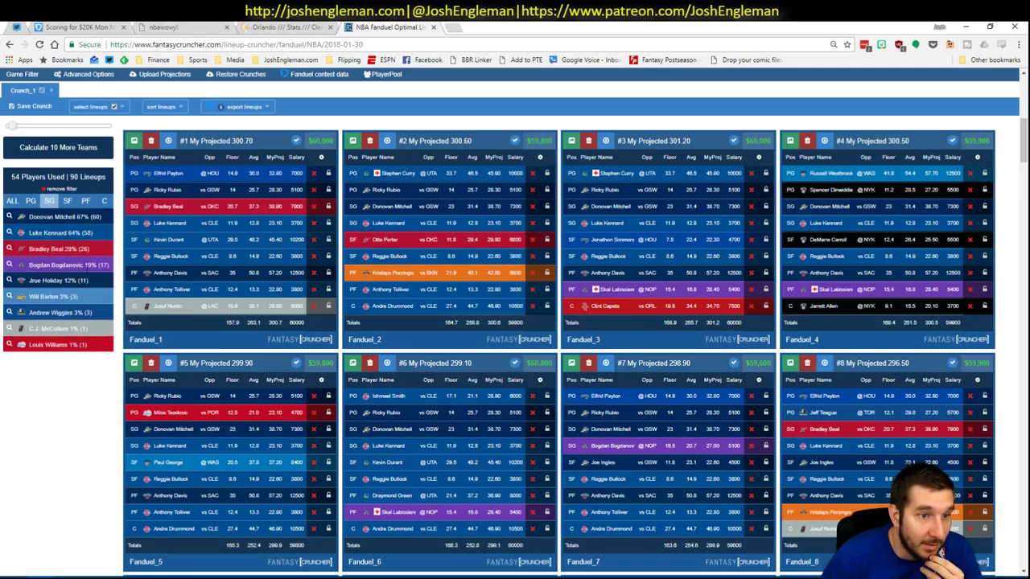
left_click(12, 201)
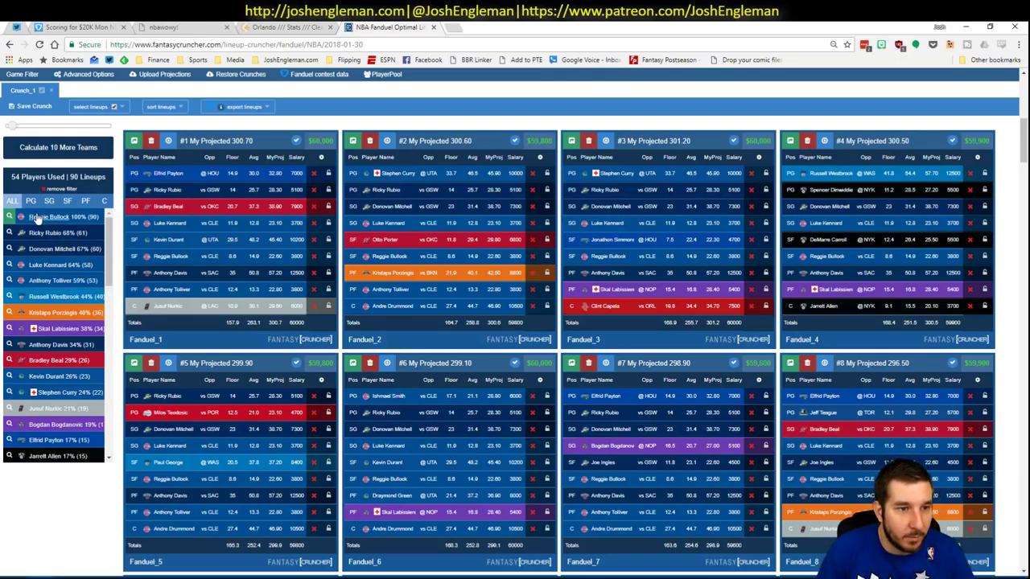
Step: Open the FantasyLabs site in a new browser tab and go to its NBA matchups page
left_click(462, 28)
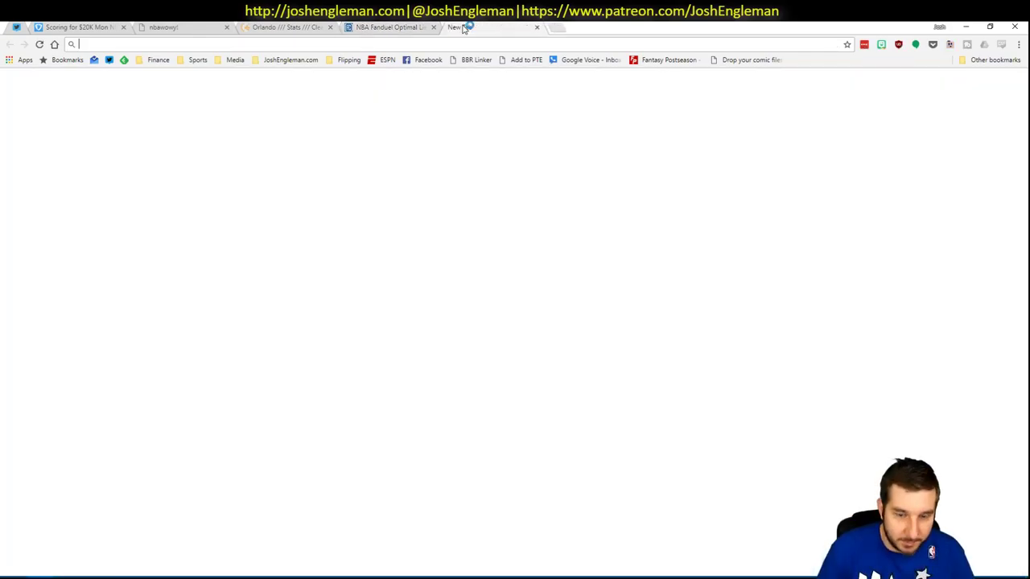
type("fantasylabs")
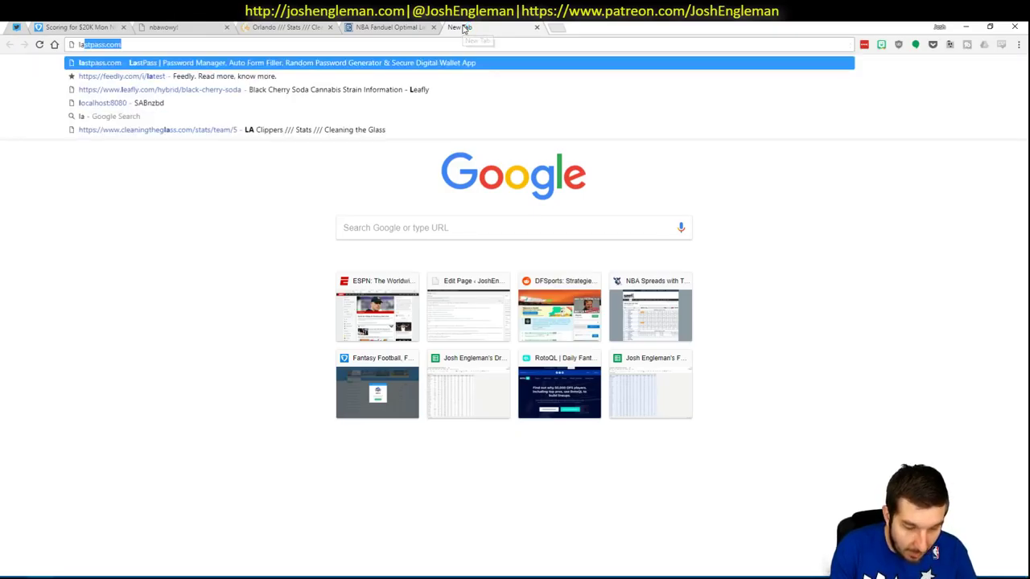
key("Return")
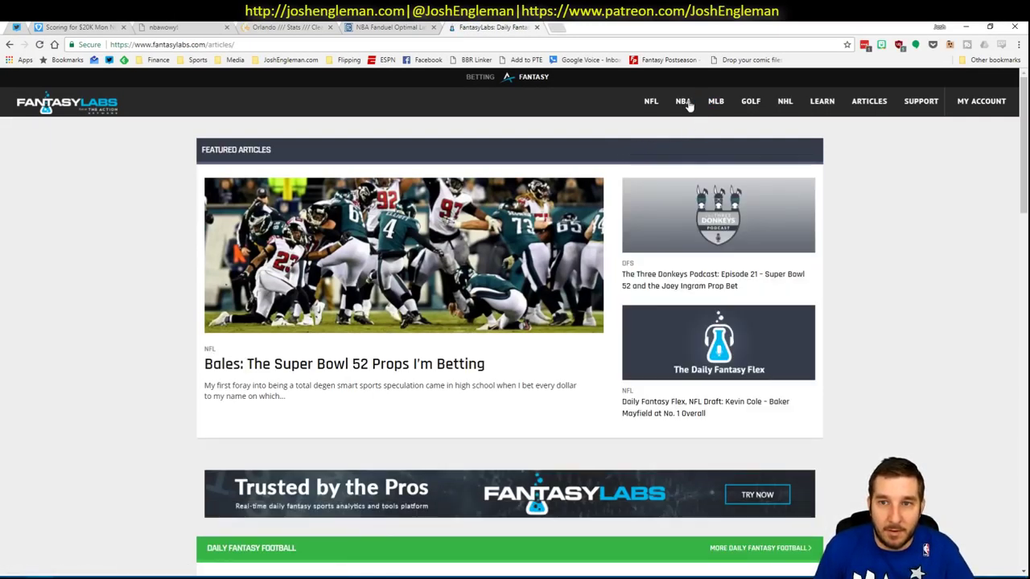
mouse_move(683, 102)
left_click(690, 266)
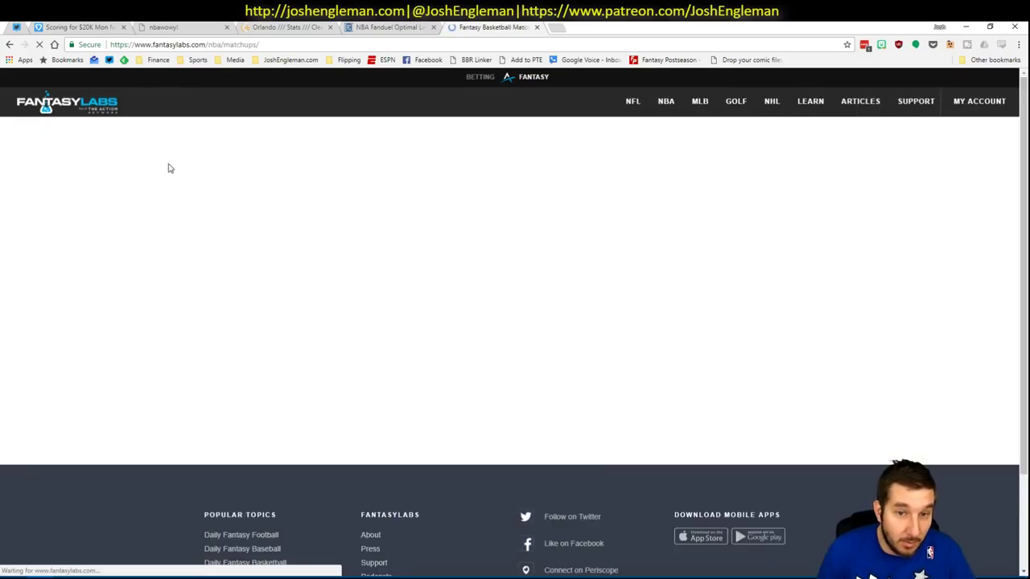
Step: Show the Detroit Pistons matchup and examine Reggie Bullock's correlations with his teammates
left_click(243, 129)
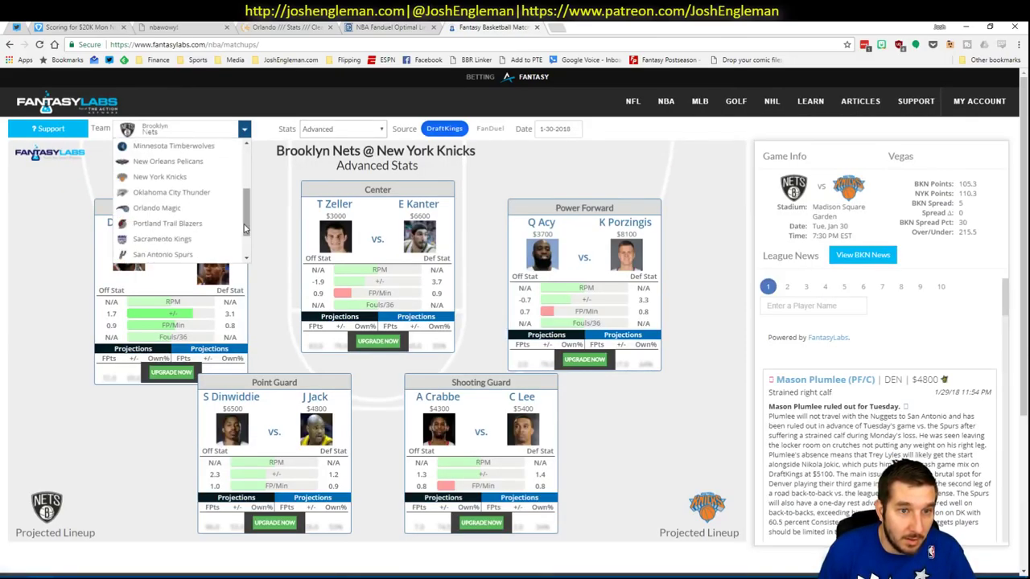
left_click_drag(245, 180, 246, 199)
scroll(172, 173, "up", 1)
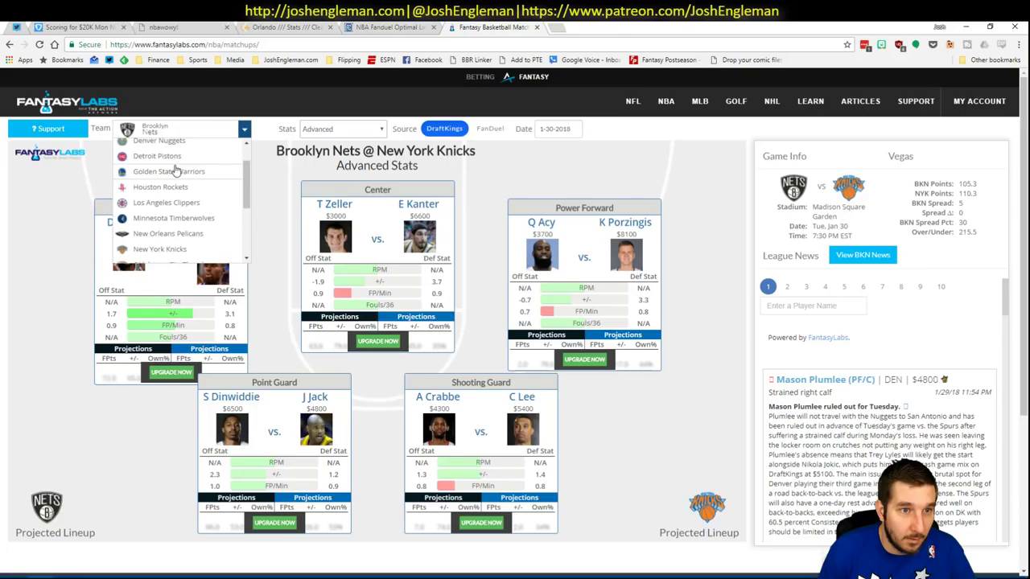
left_click(192, 157)
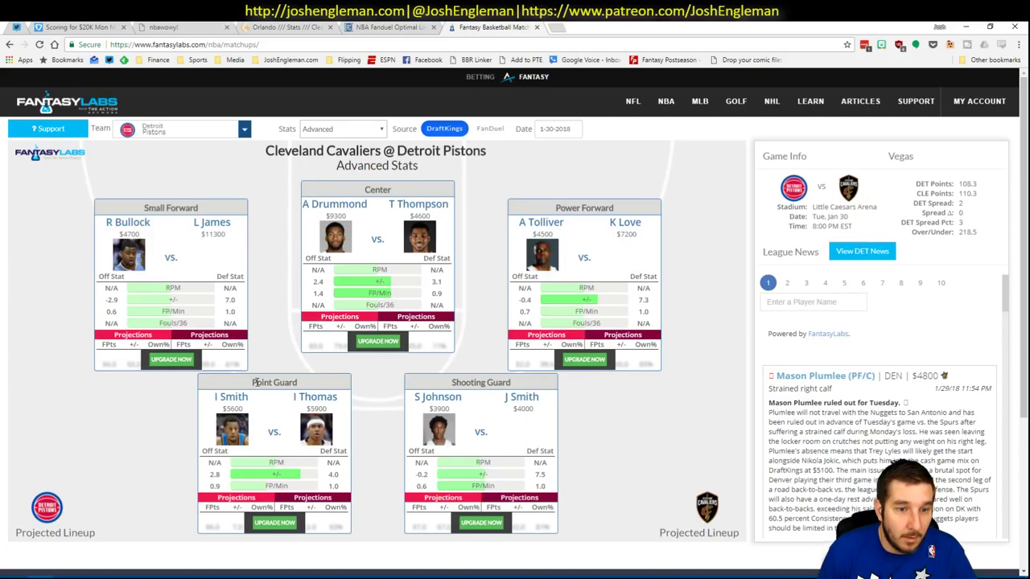
left_click(133, 225)
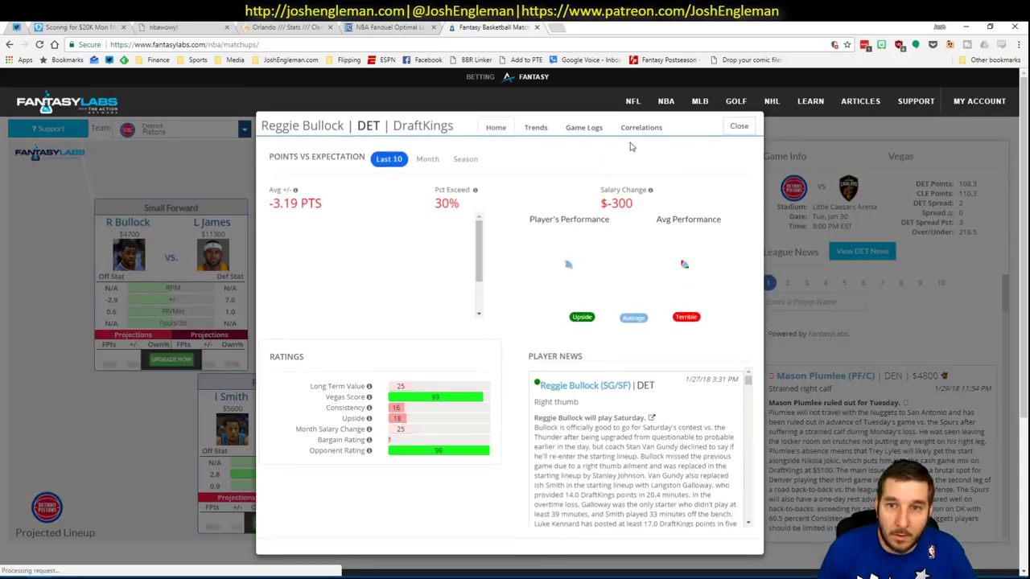
left_click(637, 129)
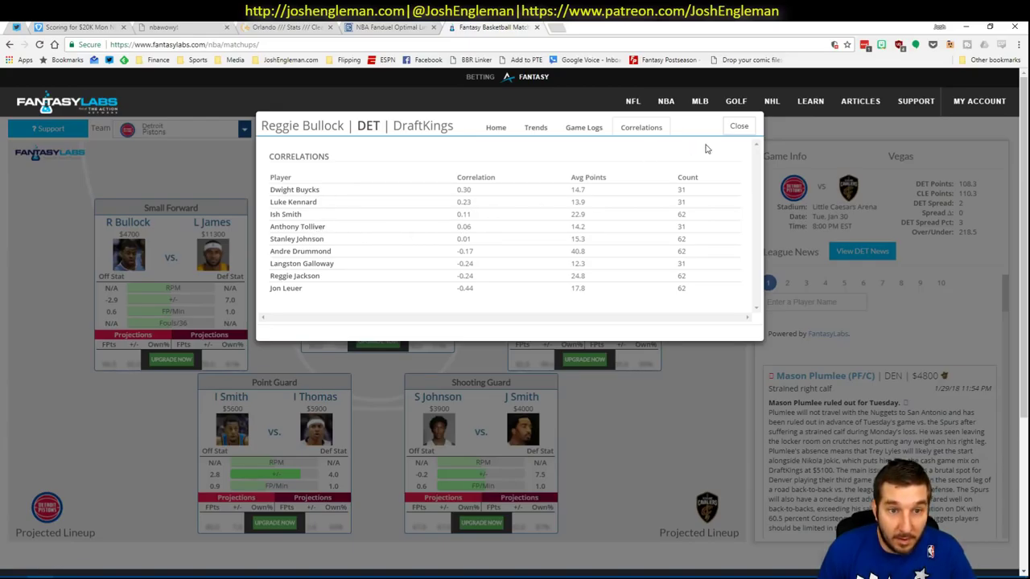
Step: Open fantasy5x5.com in a new browser tab and go to Reggie Bullock's player page through a search for "bullock"
left_click(557, 28)
type("fantasy5x5.com")
key("Return")
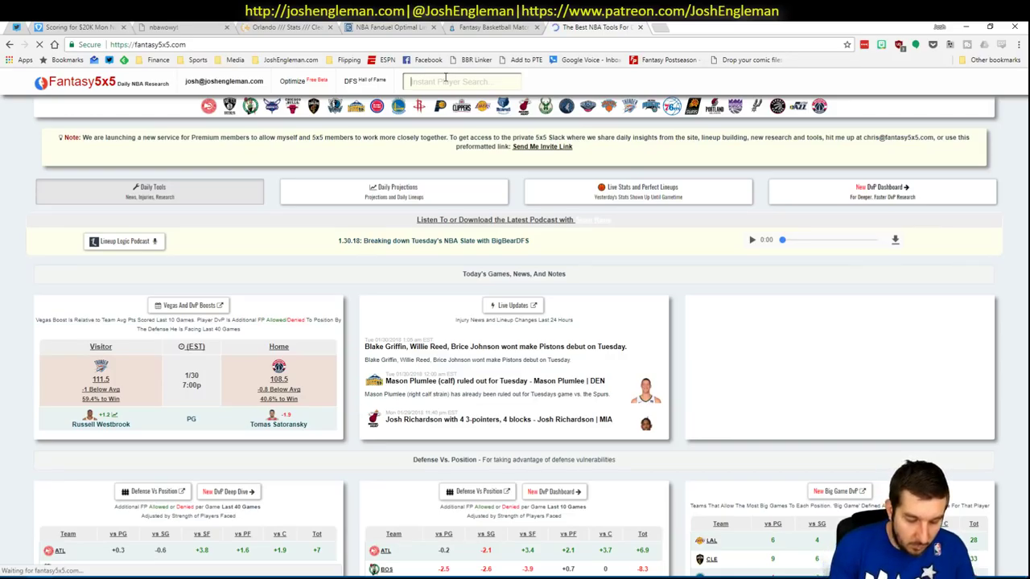
type("bullock")
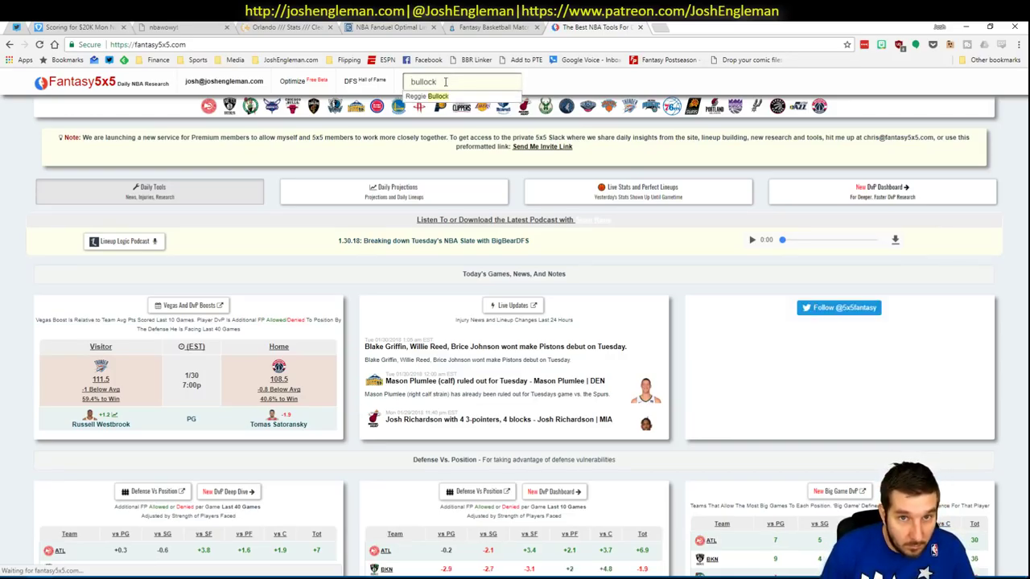
left_click(446, 97)
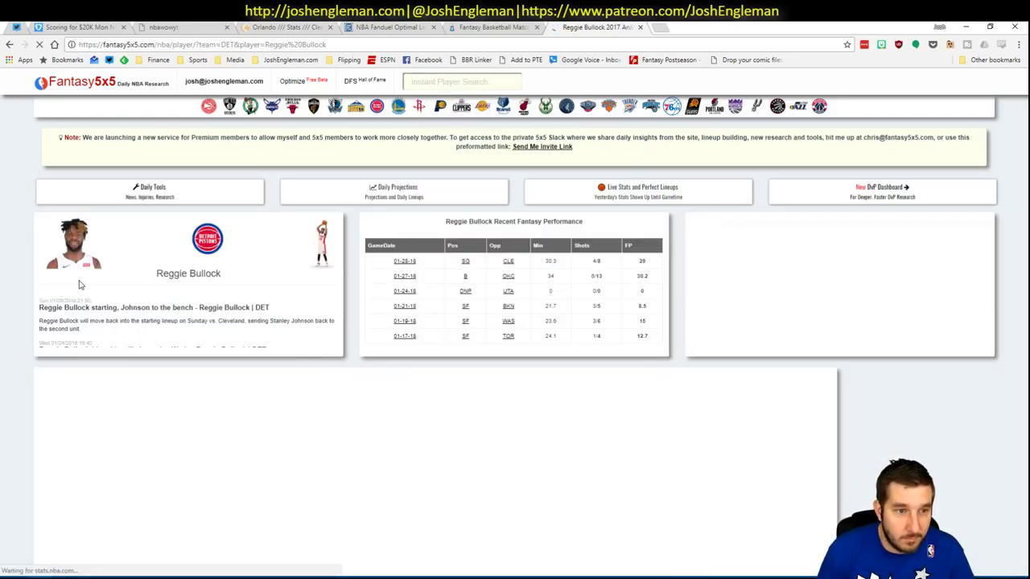
Step: Examine Reggie Bullock's teammate stack volatility chart on his Fantasy5x5 page
scroll(16, 290, "down", 10)
scroll(16, 291, "down", 10)
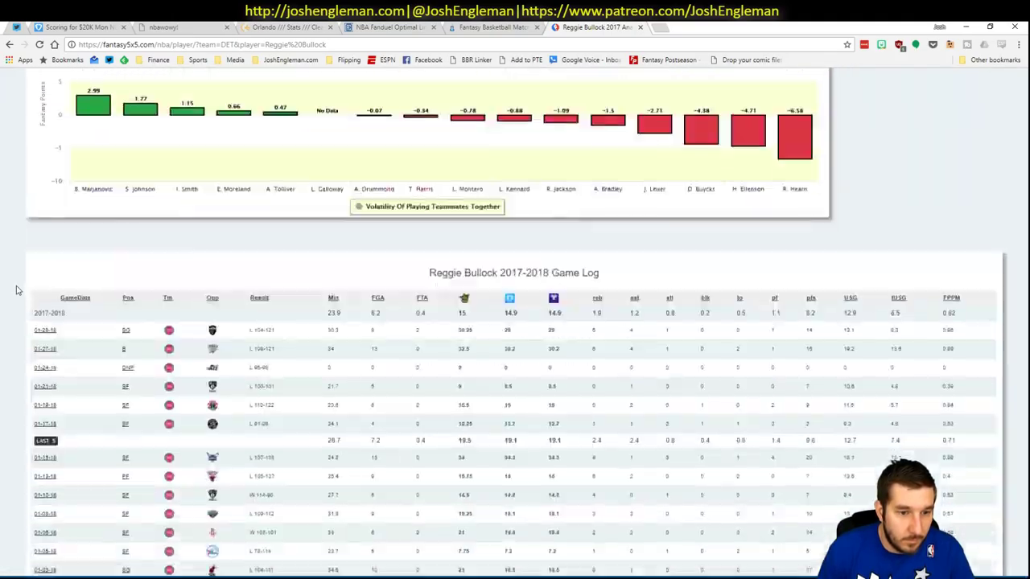
scroll(175, 260, "up", 2)
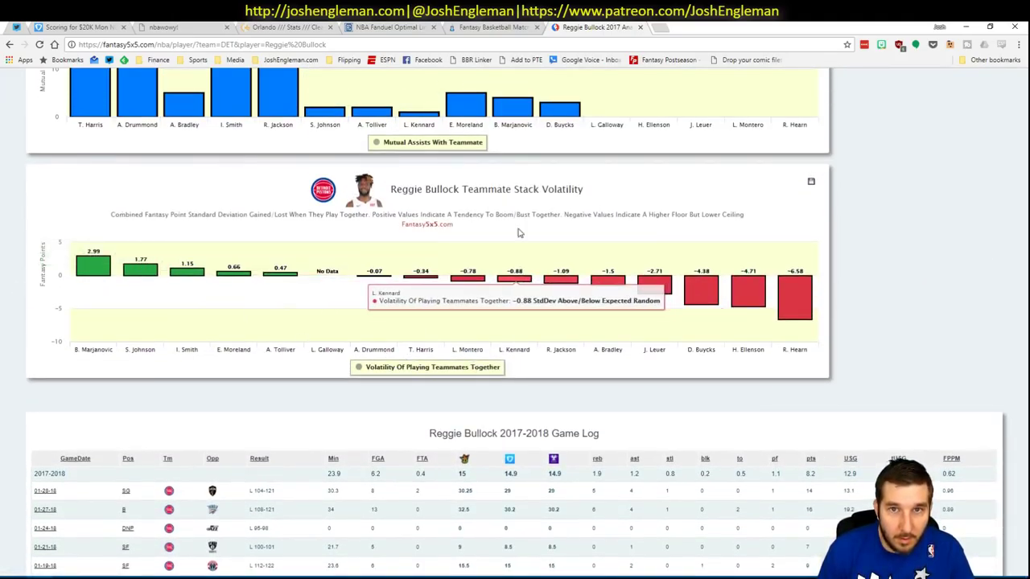
Step: Return to FantasyCruncher, examine the center exposures in the Reggie Bullock lineups, and show all positions again
left_click(359, 26)
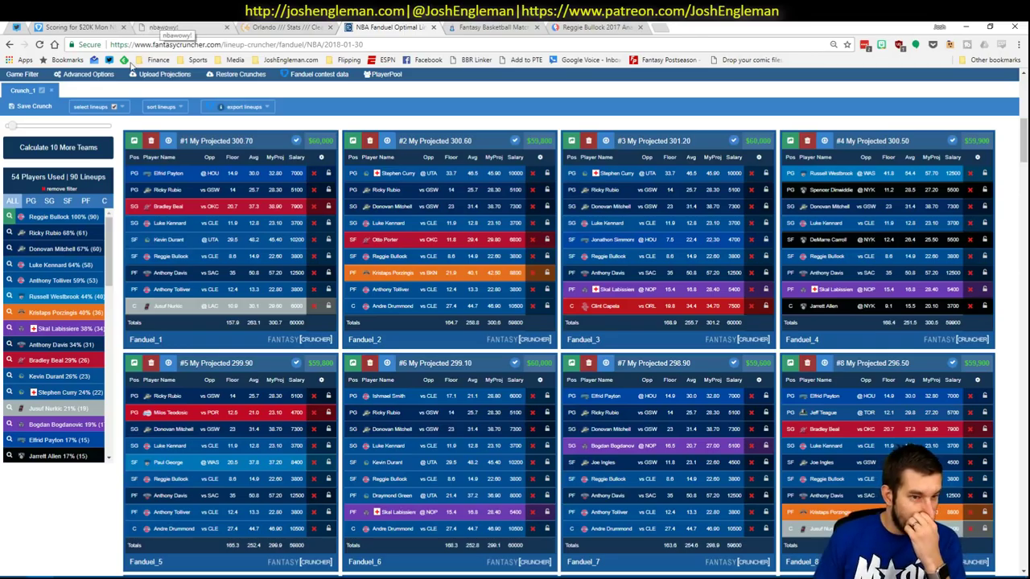
left_click(103, 201)
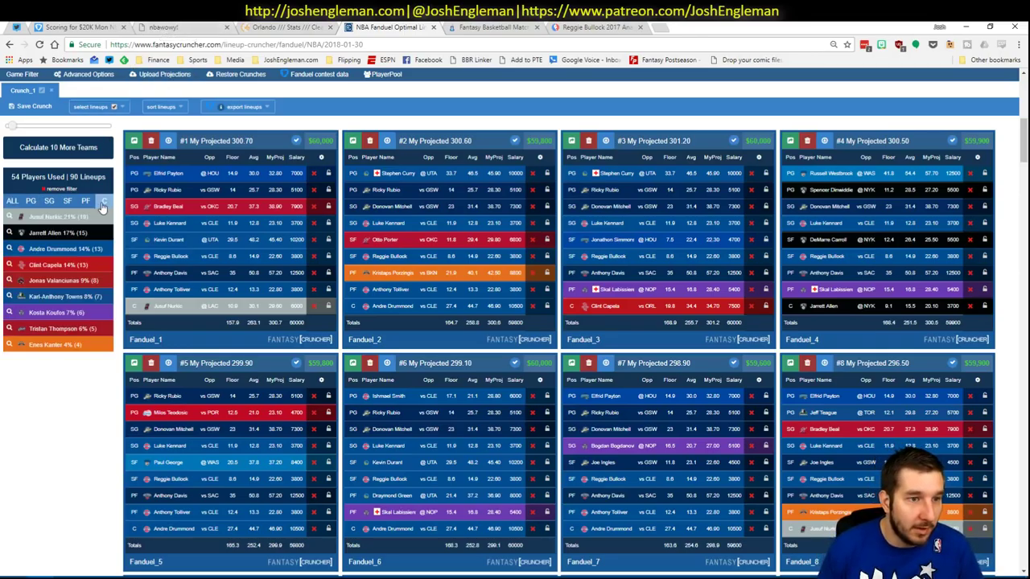
left_click(15, 201)
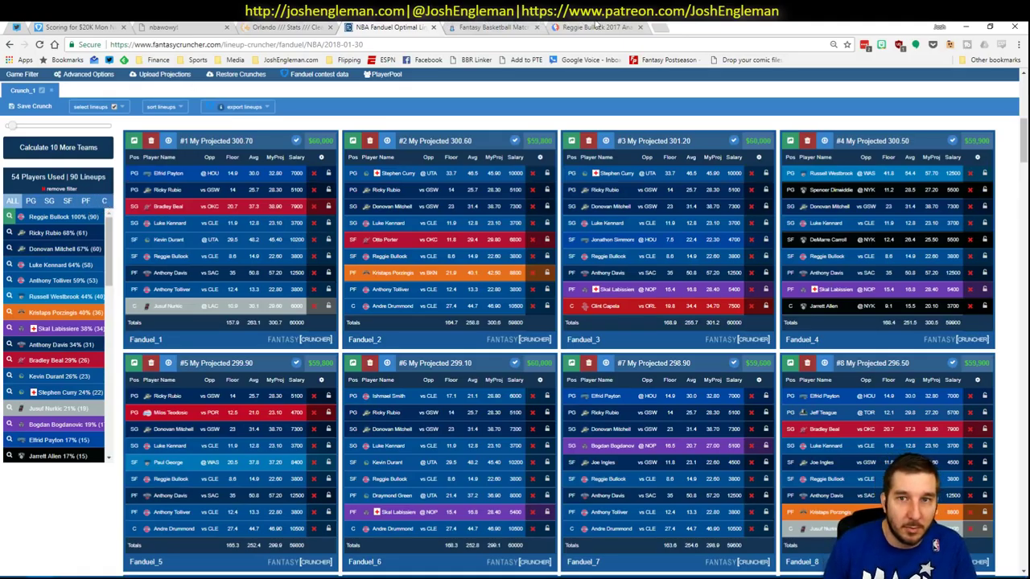
Step: Compare Reggie Bullock's teammate volatility on Fantasy5x5 with his FantasyLabs correlations, and close his player card
left_click(595, 26)
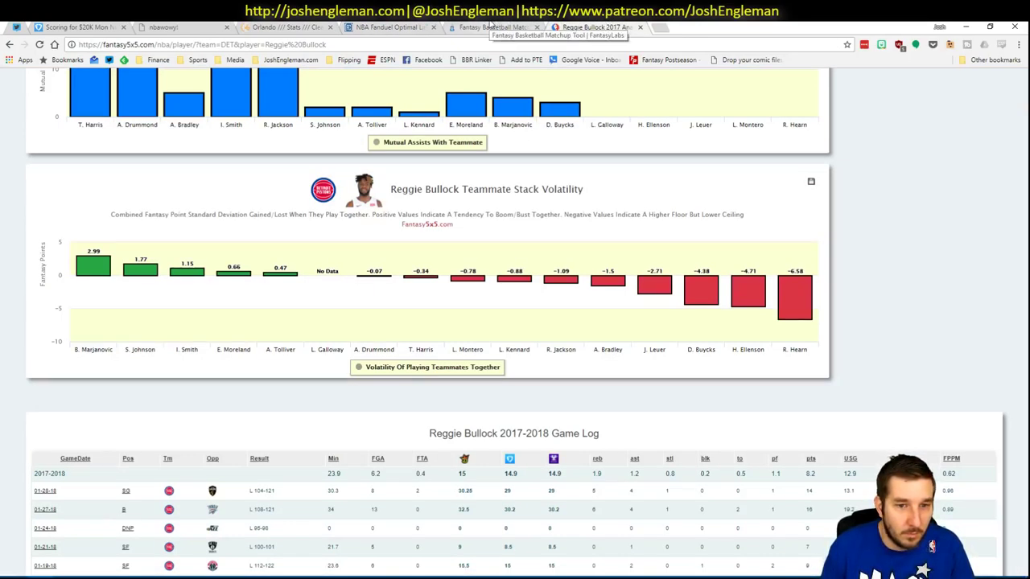
left_click(491, 27)
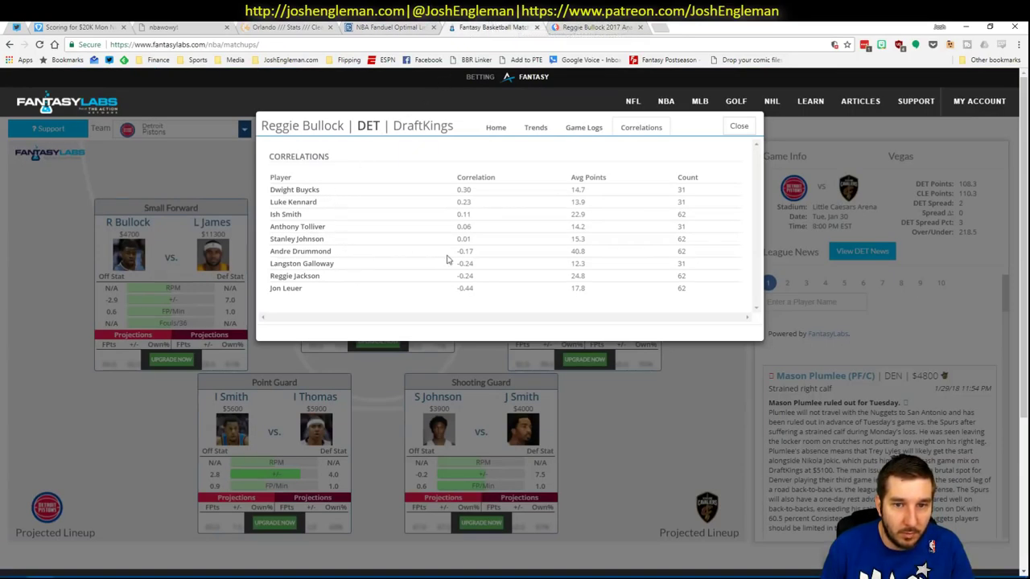
key("alt+Tab")
key("alt+Tab")
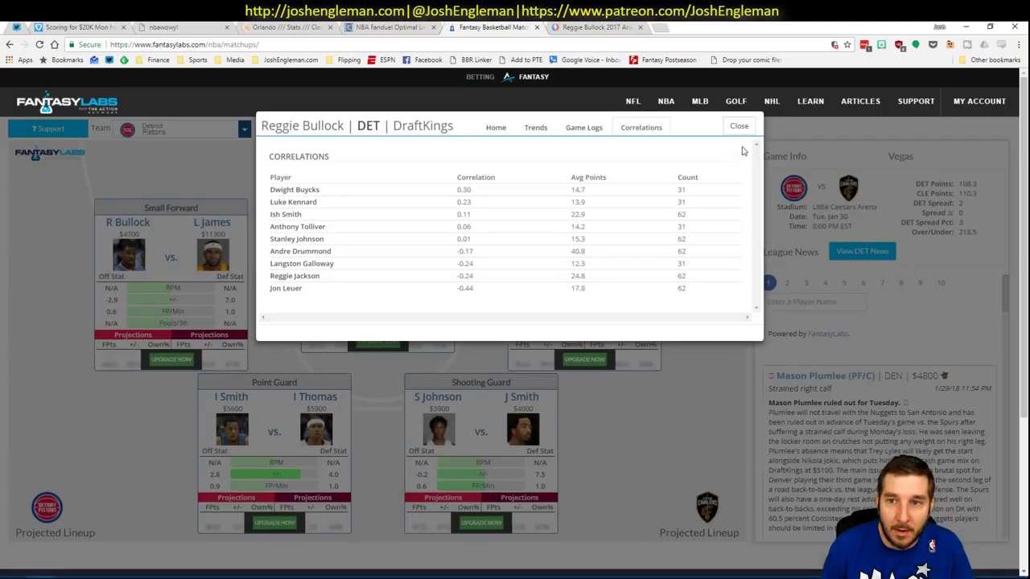
left_click(479, 366)
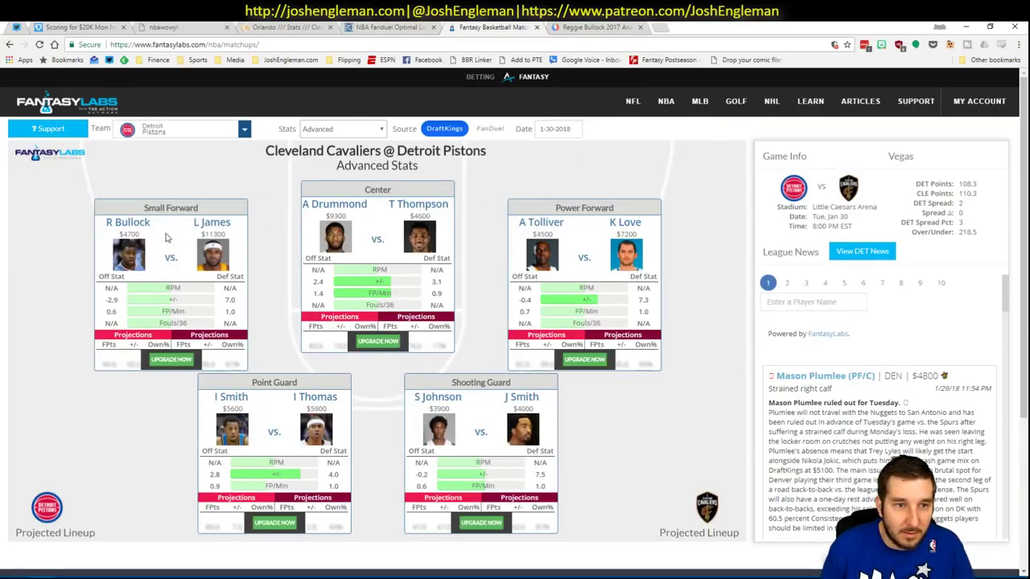
left_click(127, 223)
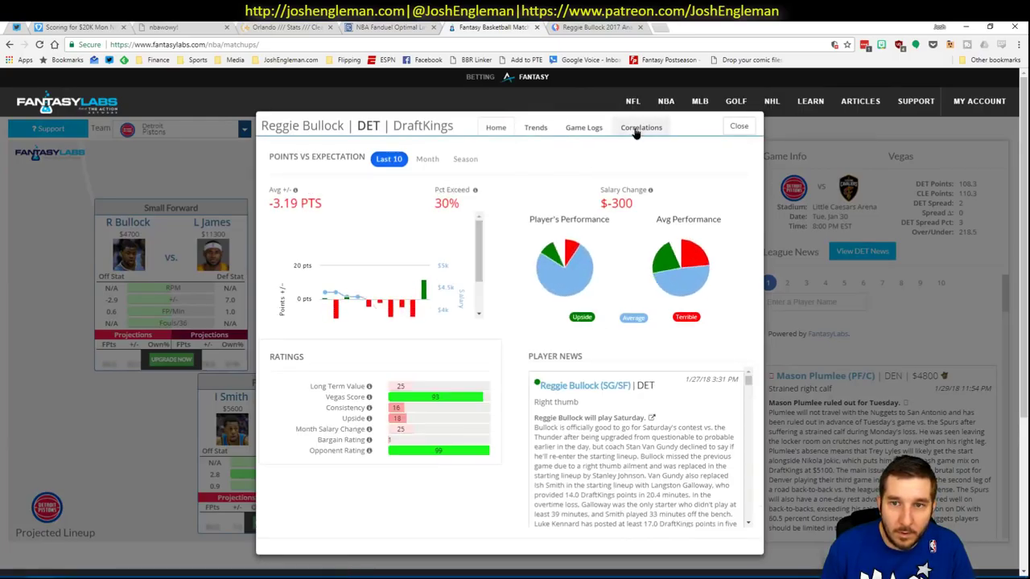
left_click(631, 128)
key("Escape")
Step: Examine the FantasyLabs teammate correlations for Anthony Tolliver and Luke Kennard, and close the player card
left_click(537, 222)
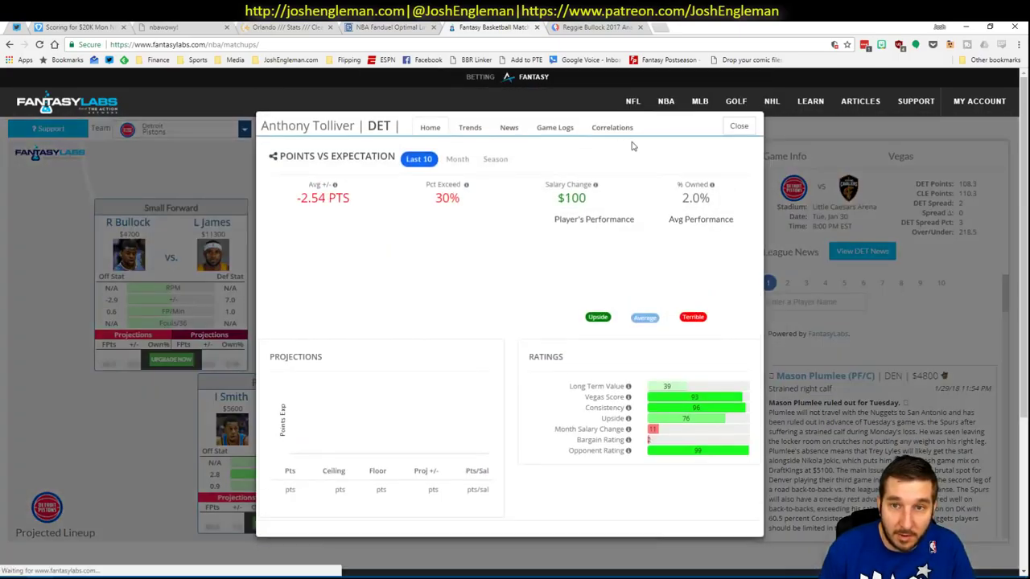
left_click(614, 128)
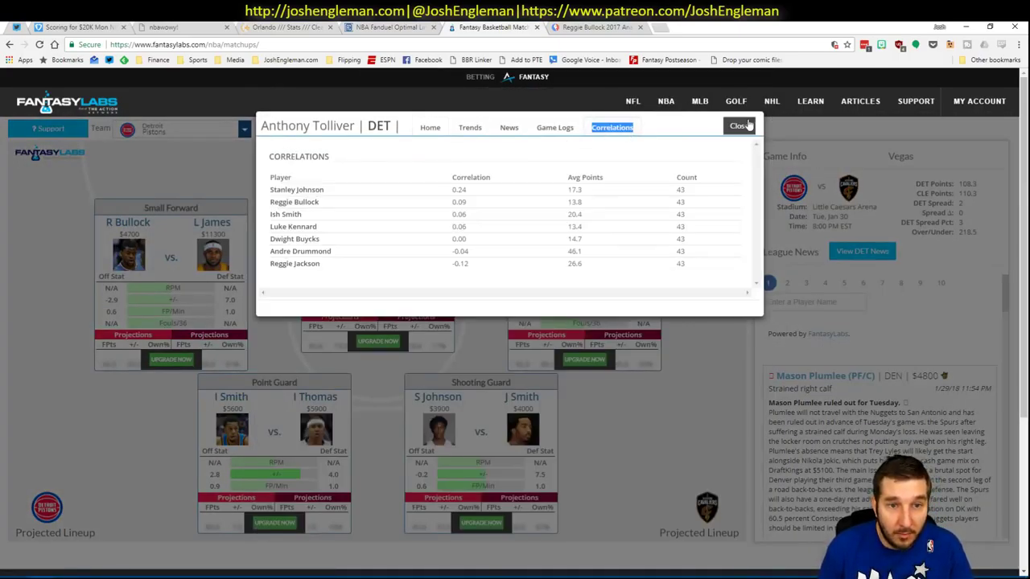
left_click(295, 232)
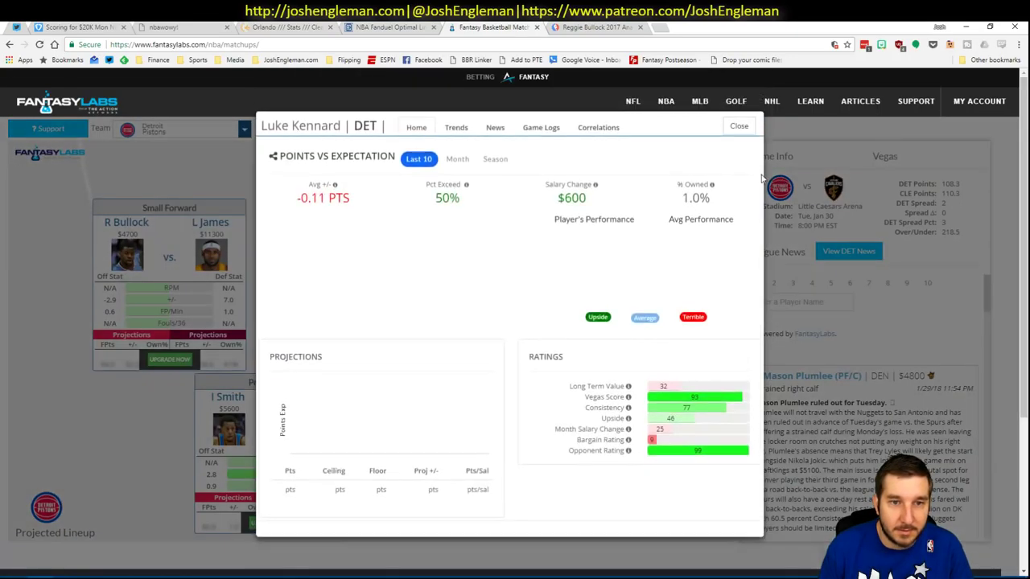
left_click(602, 127)
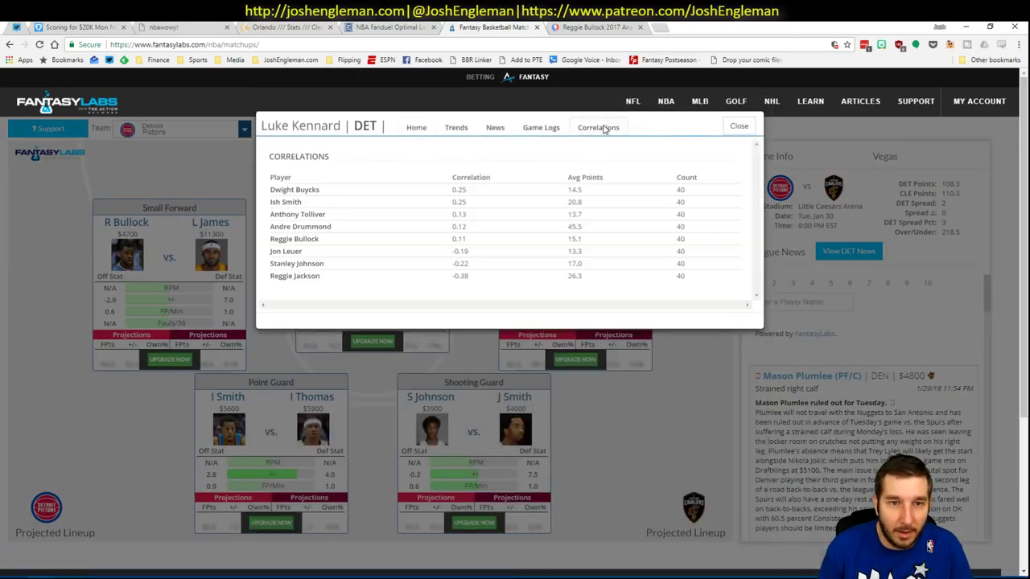
left_click(737, 128)
Step: Switch to the Excel workbook and examine the FanDuel shortlist projections by position on the Daily sheet
key("alt+Tab")
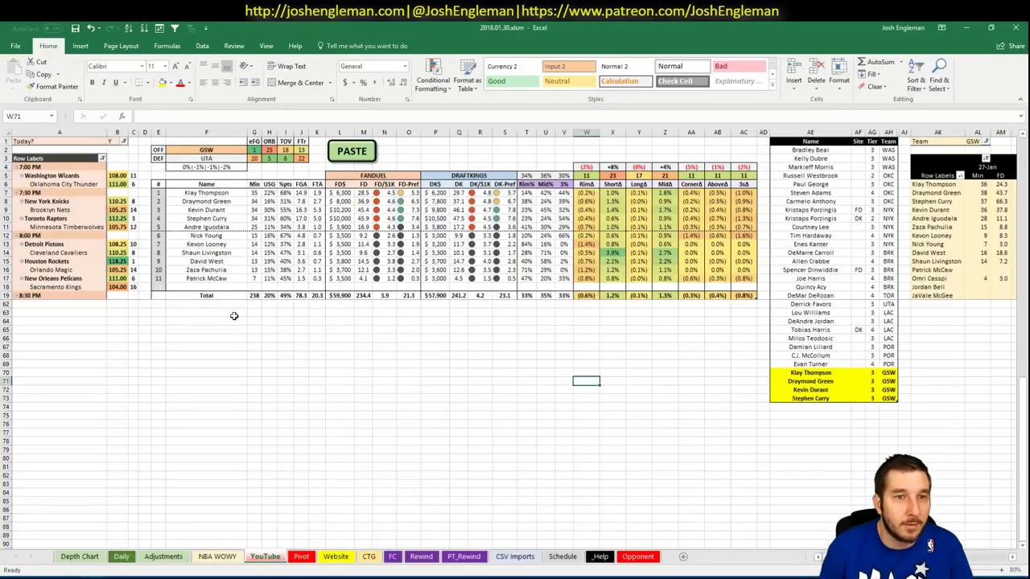
key("alt+Tab")
key("ctrl+Tab")
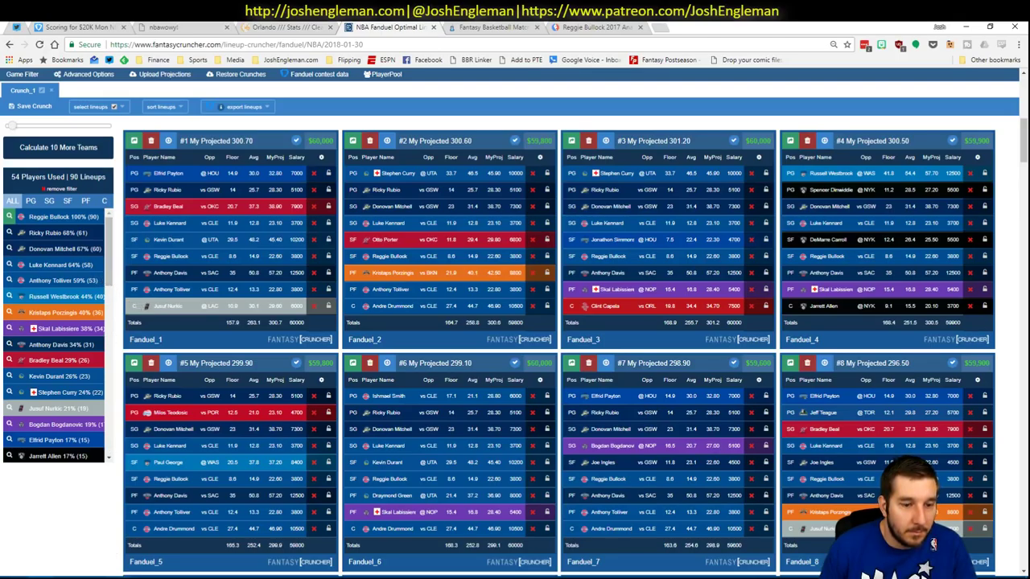
key("alt+Tab")
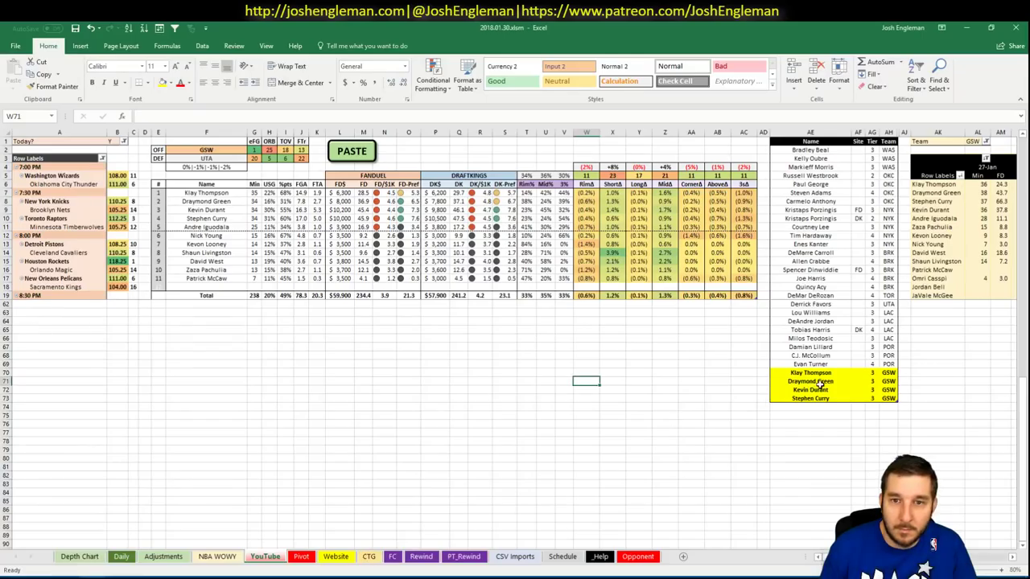
left_click(122, 556)
left_click(712, 134)
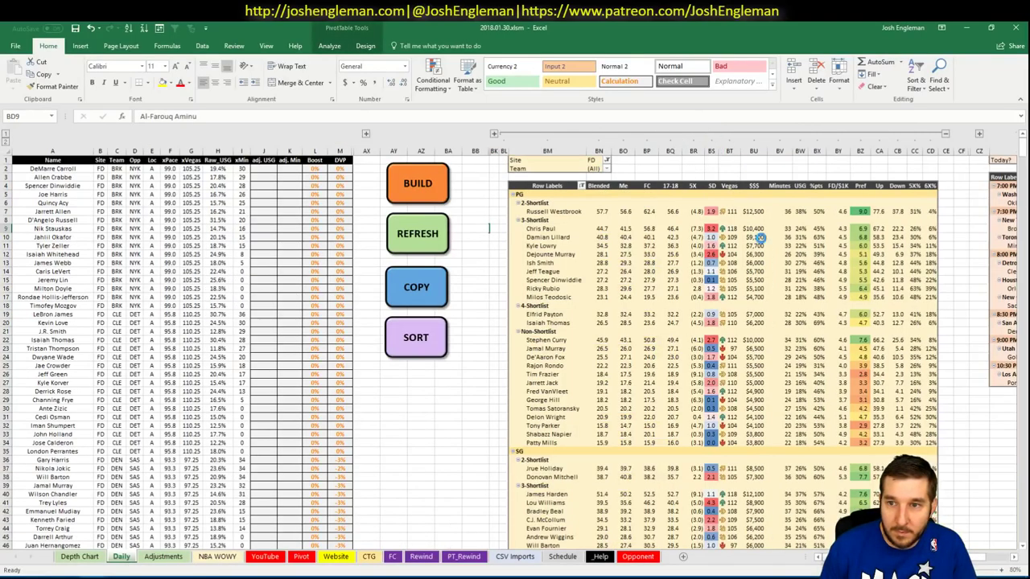
left_click(799, 485)
scroll(642, 307, "right", 3)
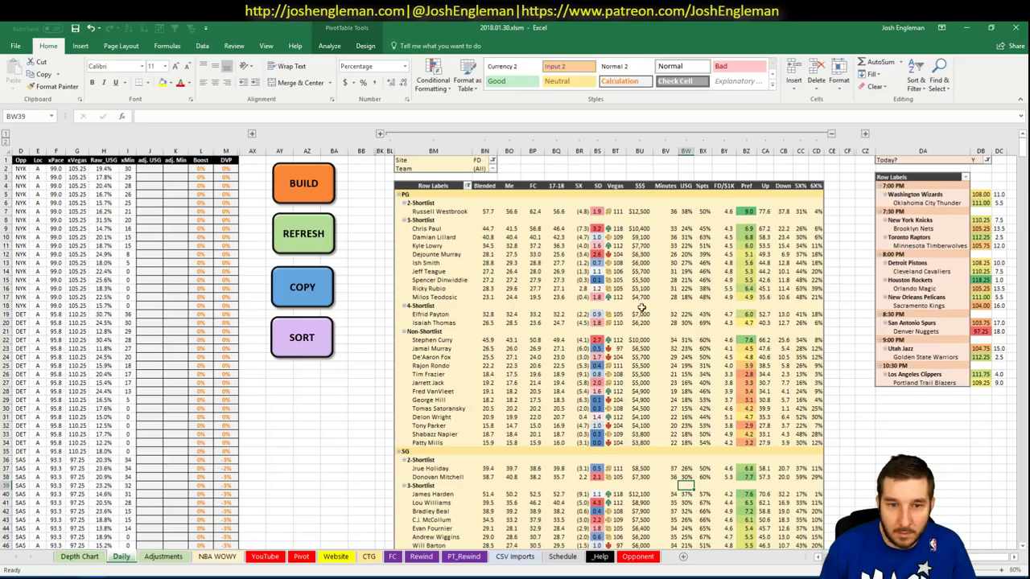
scroll(627, 280, "down", 3)
Step: Return to FantasyCruncher, review the PG and SG exposures, and narrow the lineups to those including Donovan Mitchell
key("alt+Tab")
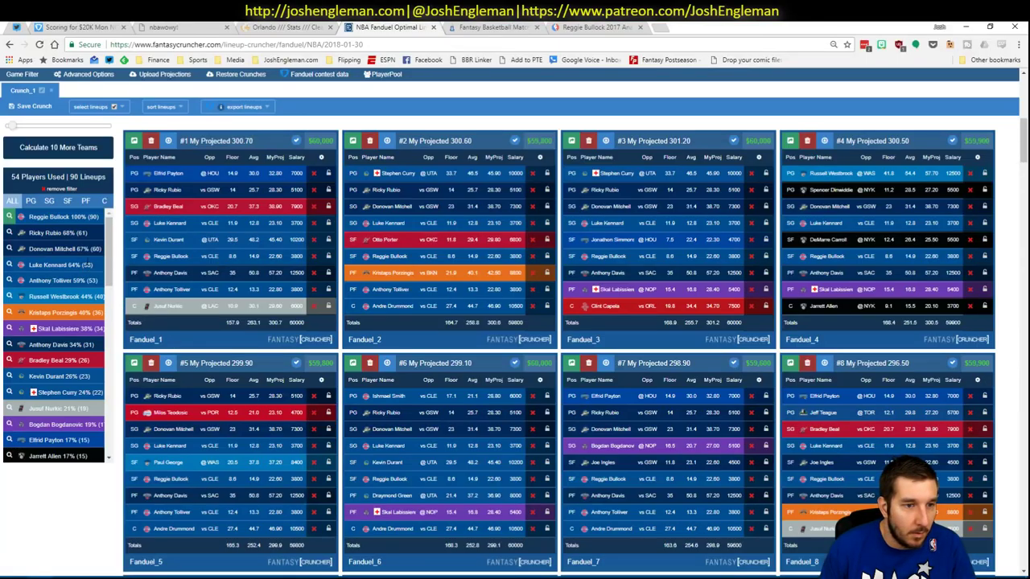
left_click(33, 201)
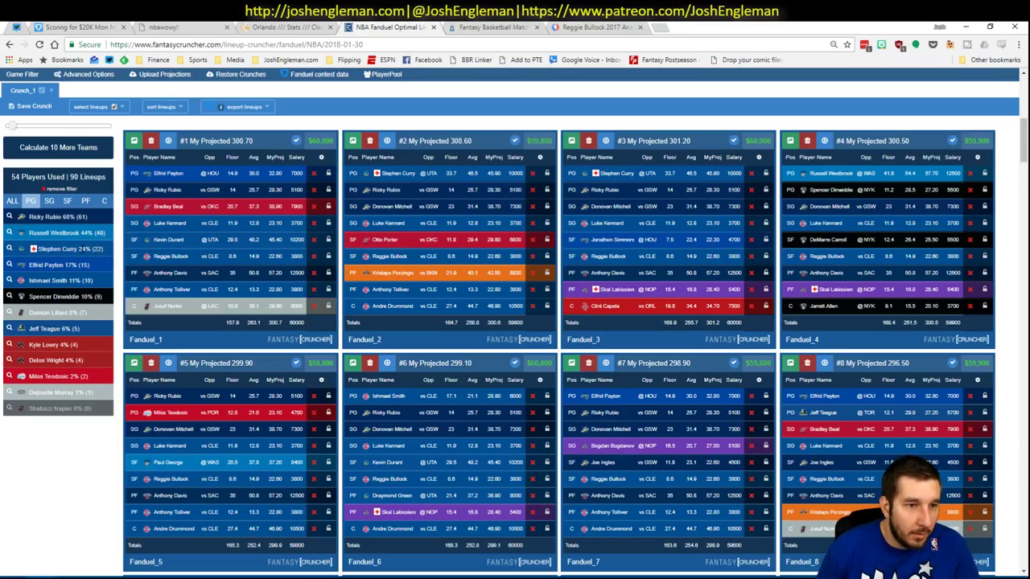
left_click(49, 201)
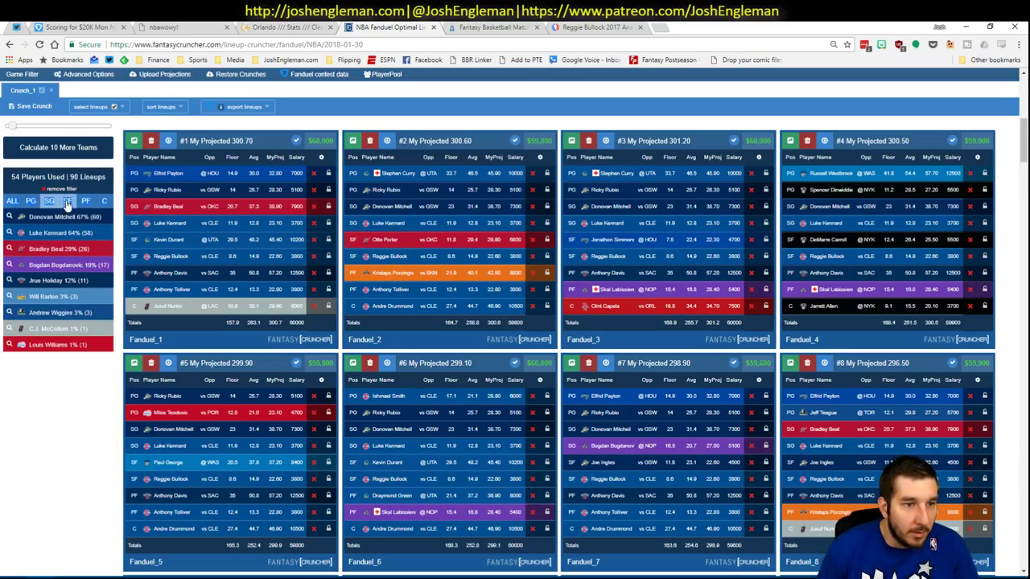
left_click(10, 222)
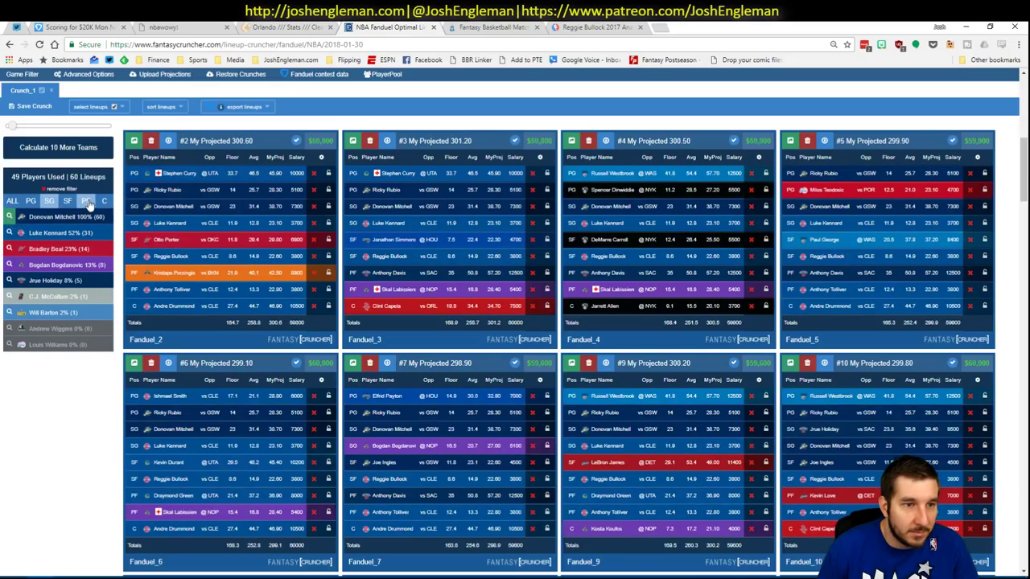
Step: Review the SF and PF exposures and narrow the lineups further to those with Anthony Tolliver
left_click(72, 202)
left_click(85, 201)
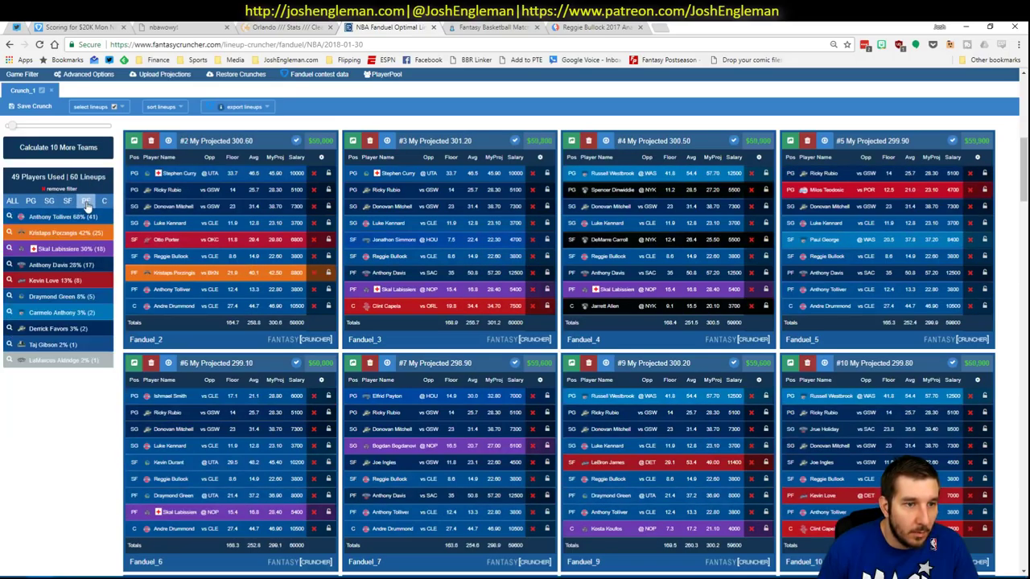
left_click(9, 217)
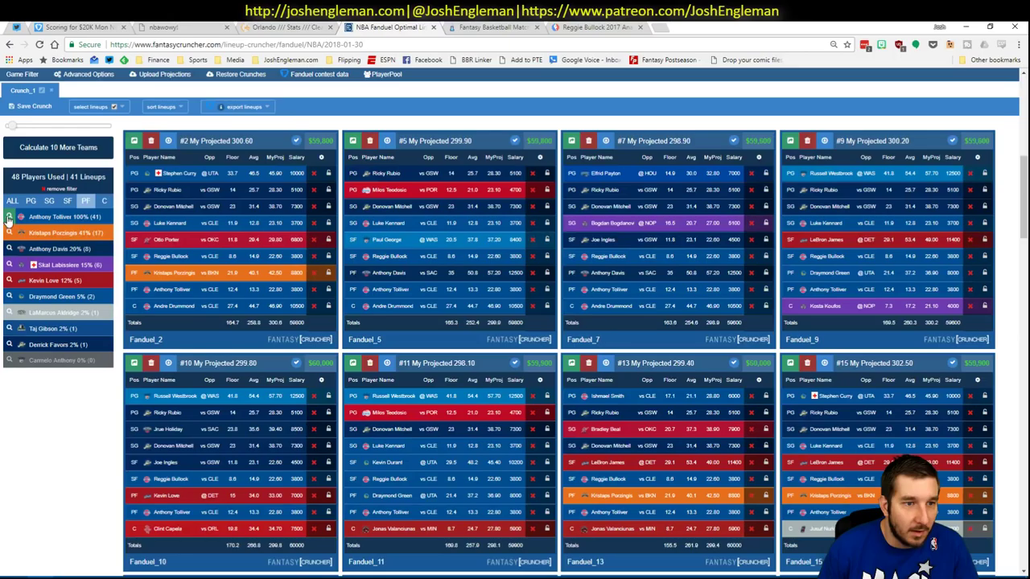
Step: Review the overall and SF exposures and add Russell Westbrook to the lineup filter
left_click(12, 200)
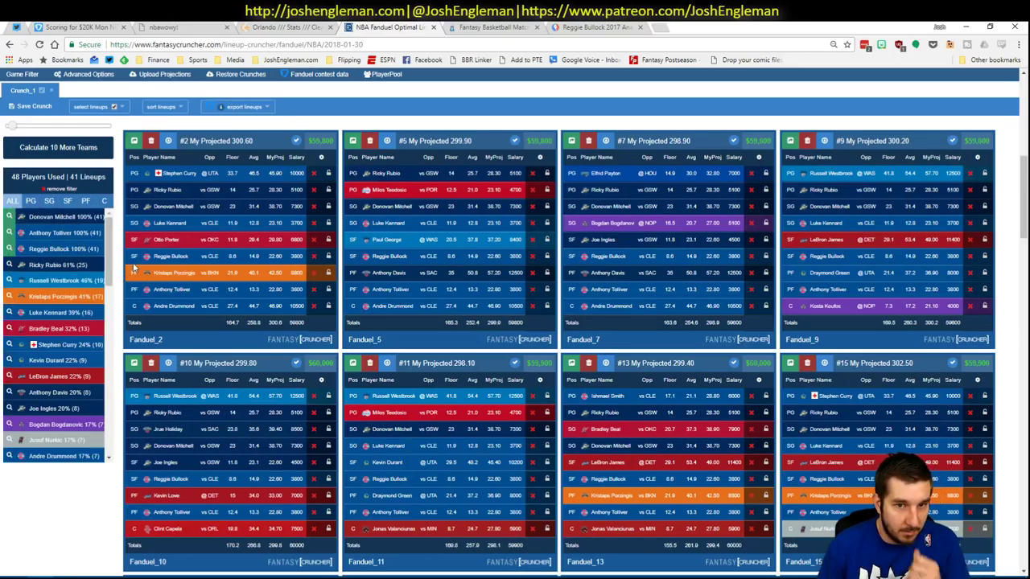
left_click(68, 201)
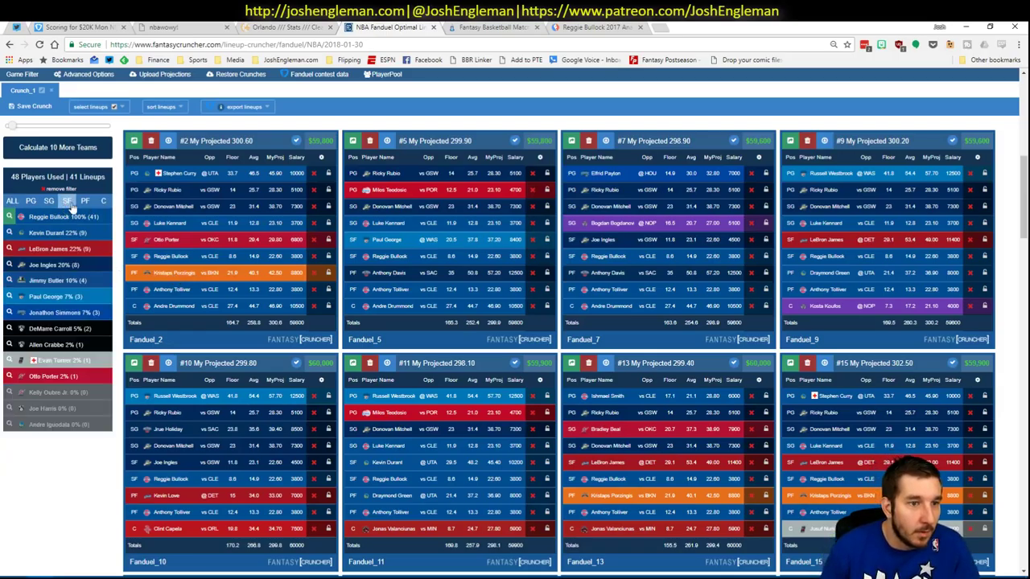
left_click(12, 201)
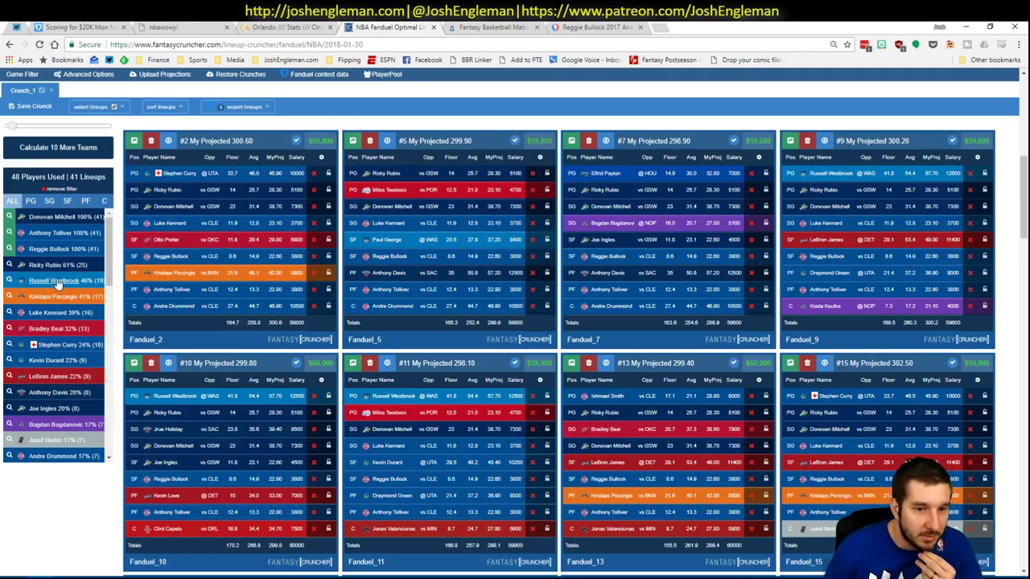
left_click(9, 282)
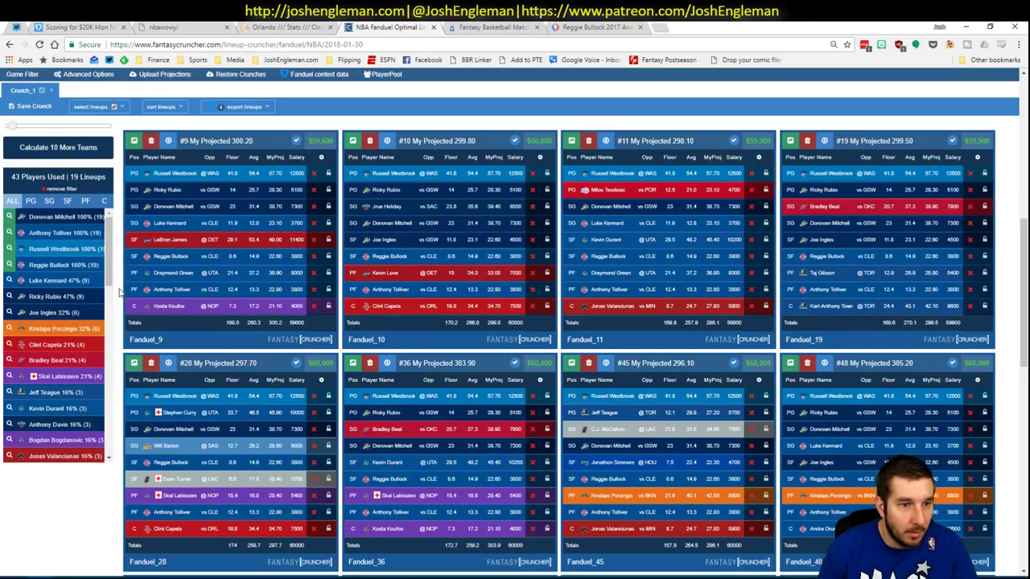
Step: Narrow the remaining lineups to those with Ricky Rubio at point guard and Enes Kanter at center
left_click(30, 201)
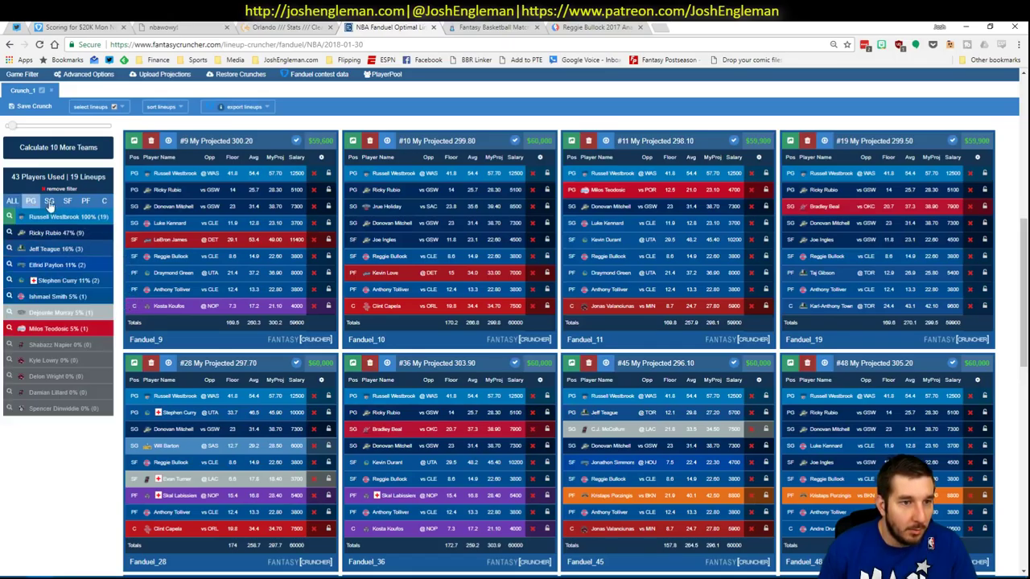
left_click(10, 233)
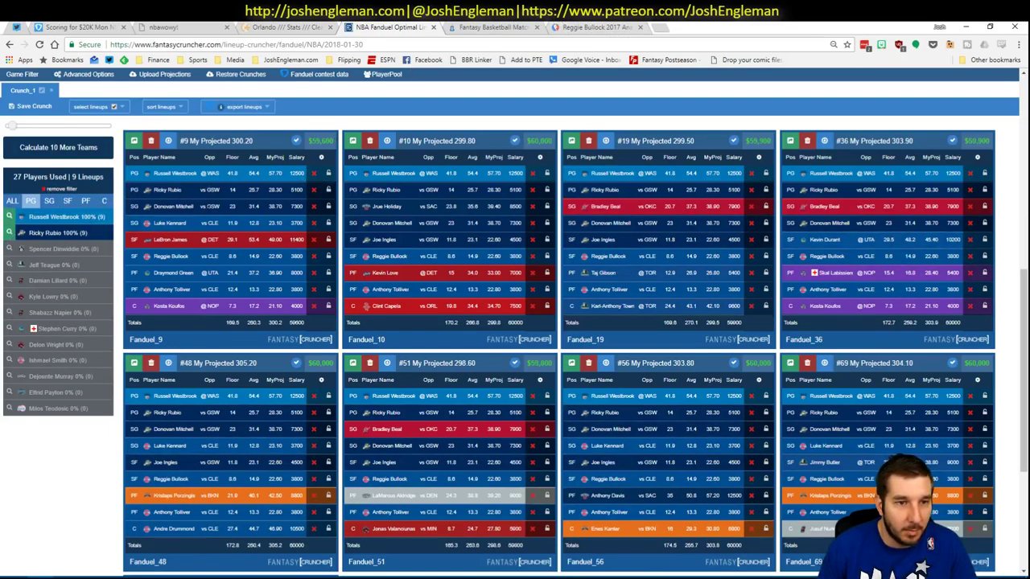
left_click(85, 200)
left_click(104, 202)
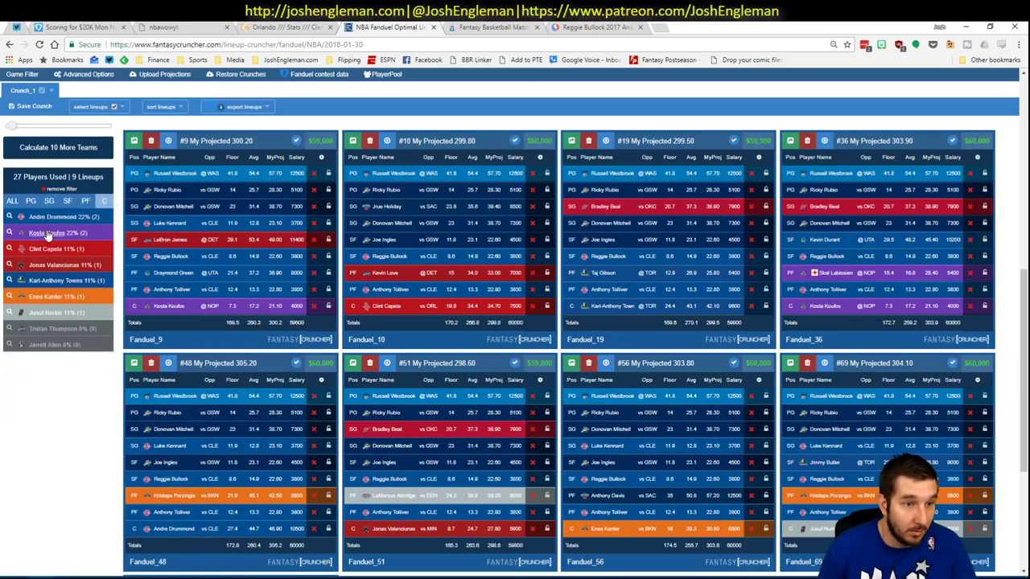
left_click(9, 296)
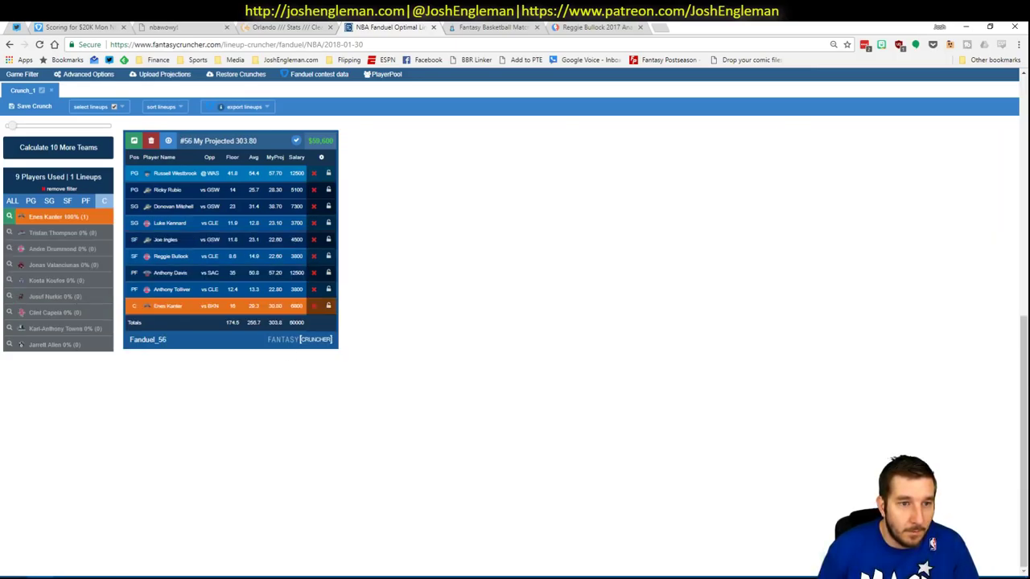